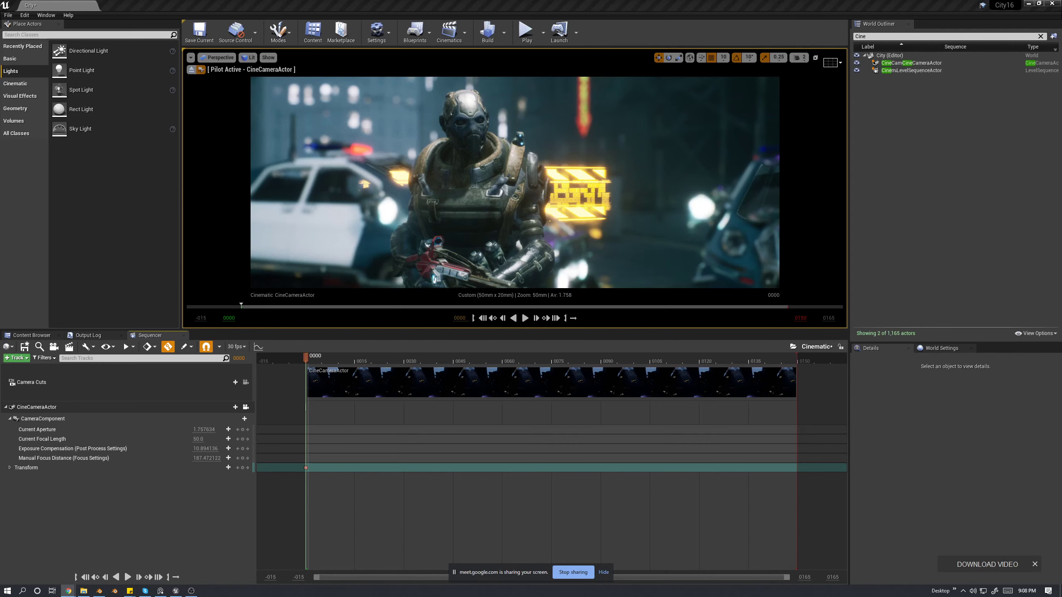
# Switch to the browser to view the Infinite Studios channel's uploaded videos on YouTube, and return to the Unreal Editor.
pyautogui.hotkey('alt', 'Tab')
pyautogui.click(364, 117)
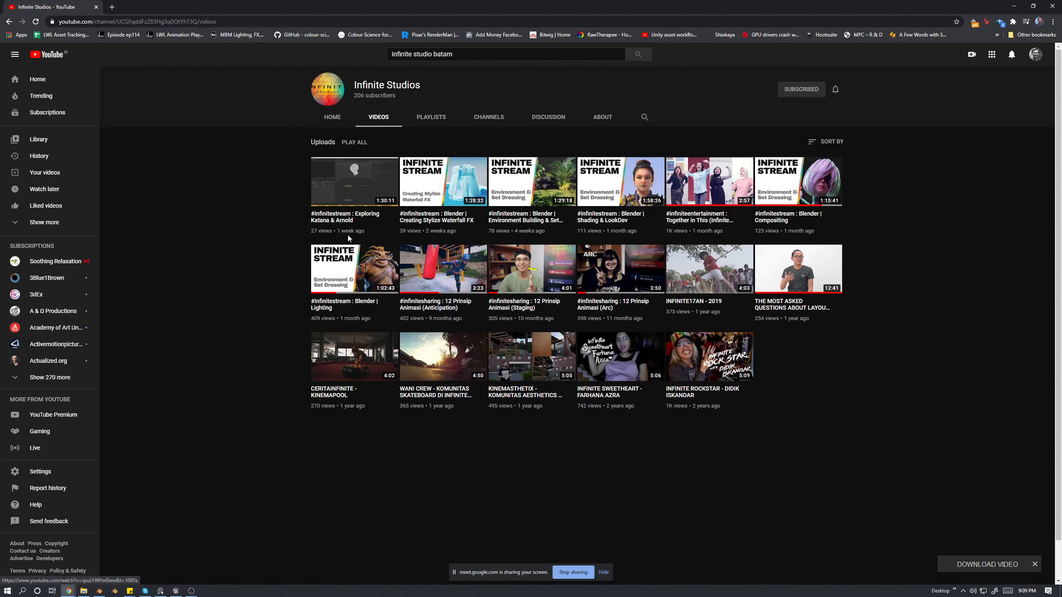
pyautogui.click(1013, 8)
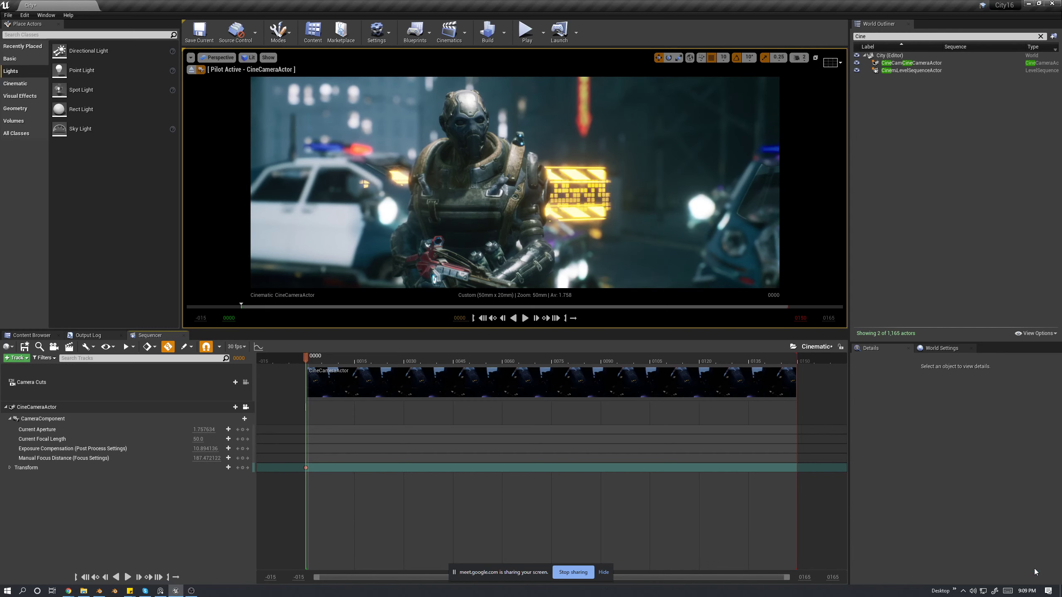
# Collapse the CameraComponent properties of CineCameraActor in the Sequencer.
pyautogui.moveTo(71, 594)
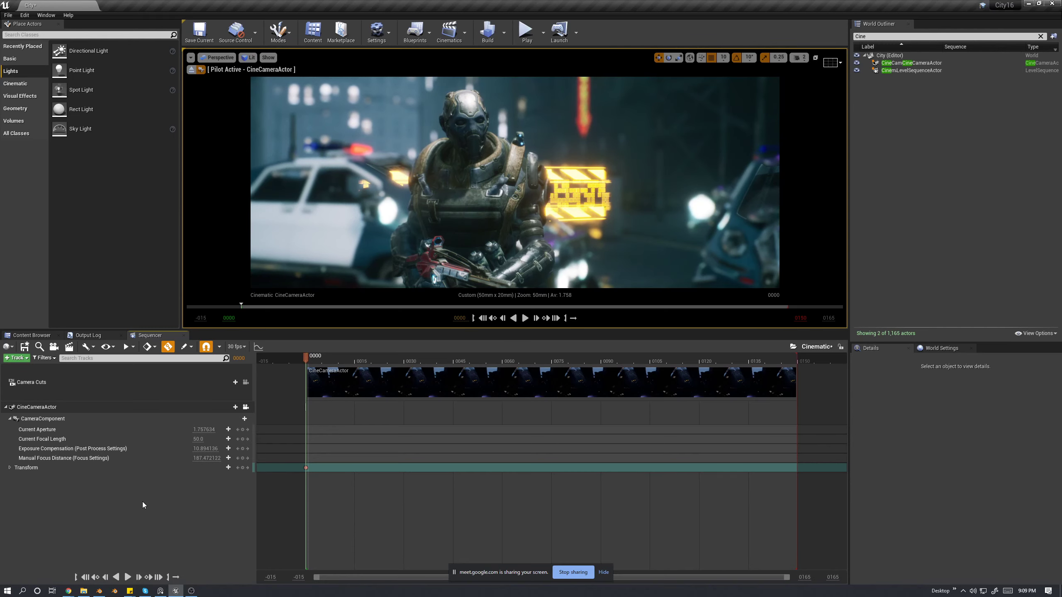
pyautogui.click(9, 418)
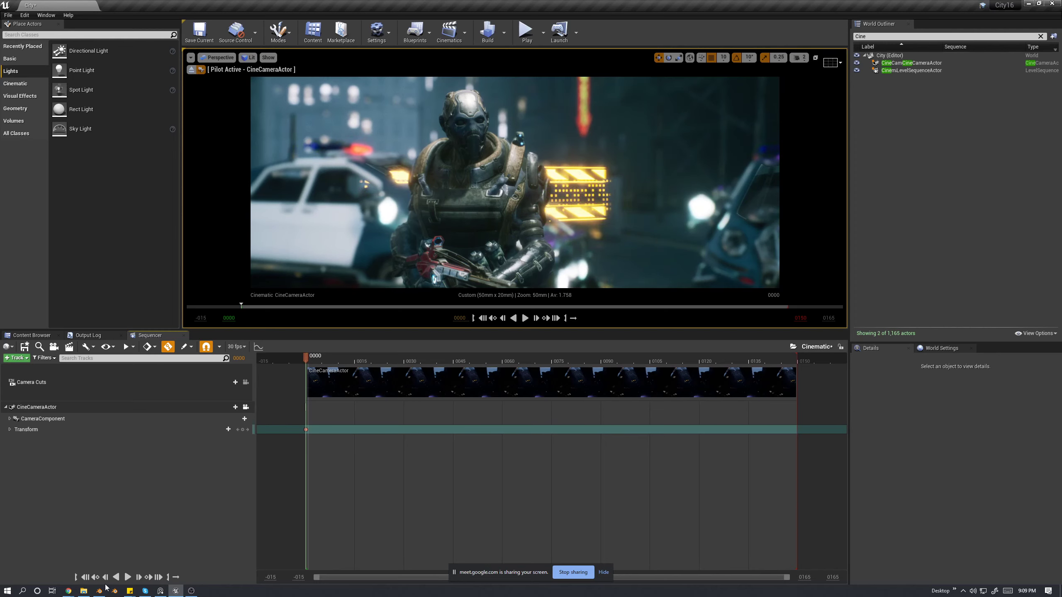
# Switch to the browser and search Google for "cinematic lighting" in a new tab.
pyautogui.click(222, 558)
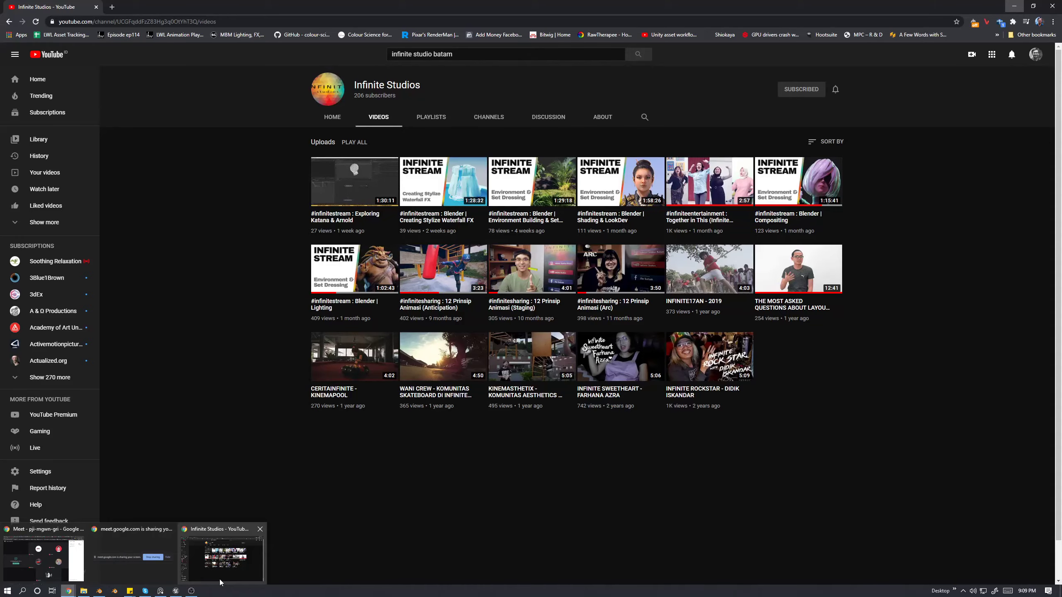
pyautogui.click(113, 10)
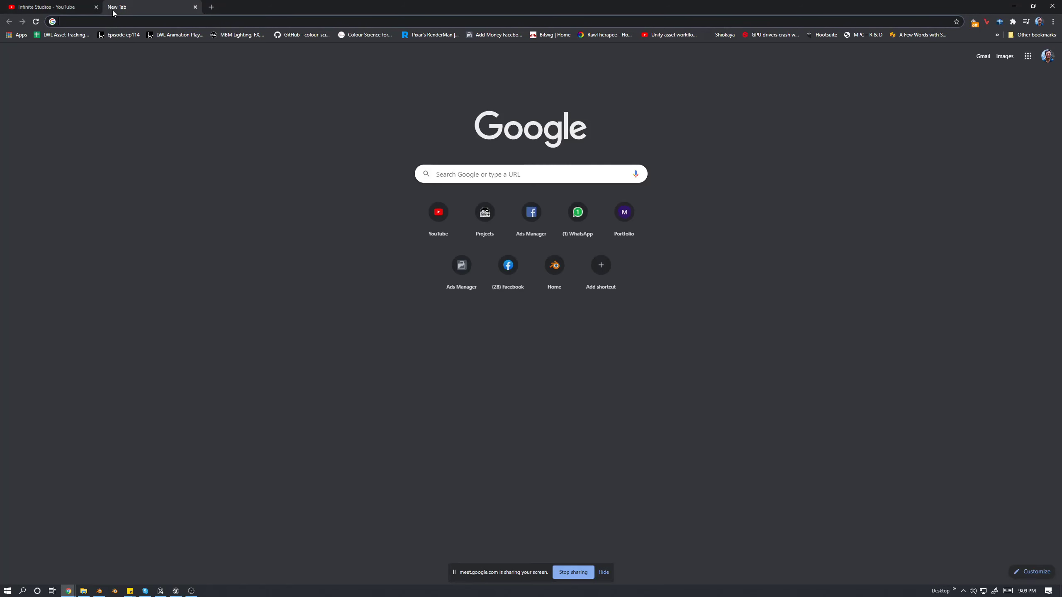
pyautogui.write('cinematic lighting')
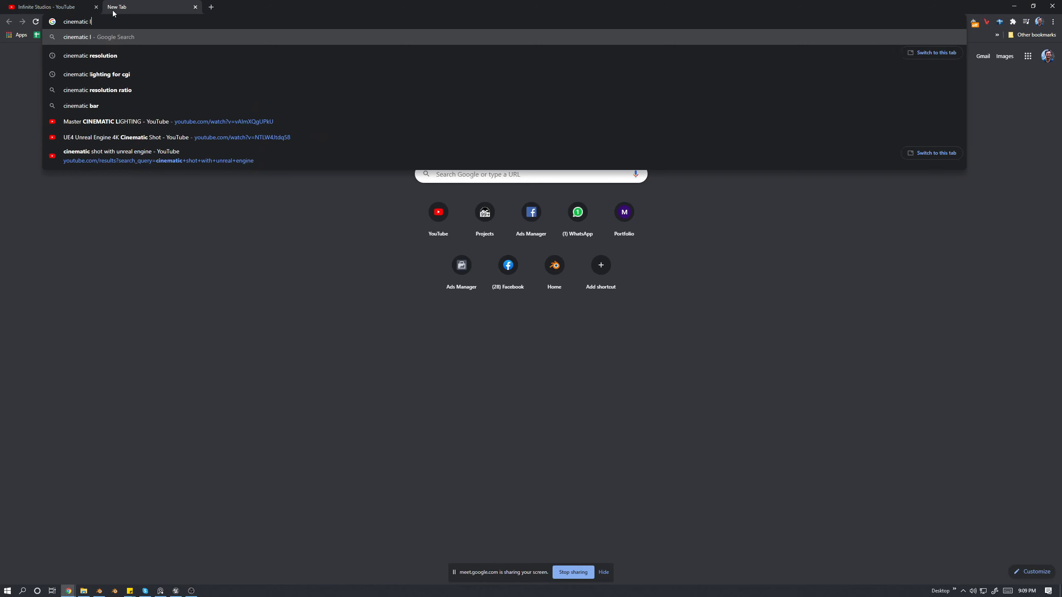
pyautogui.press('Return')
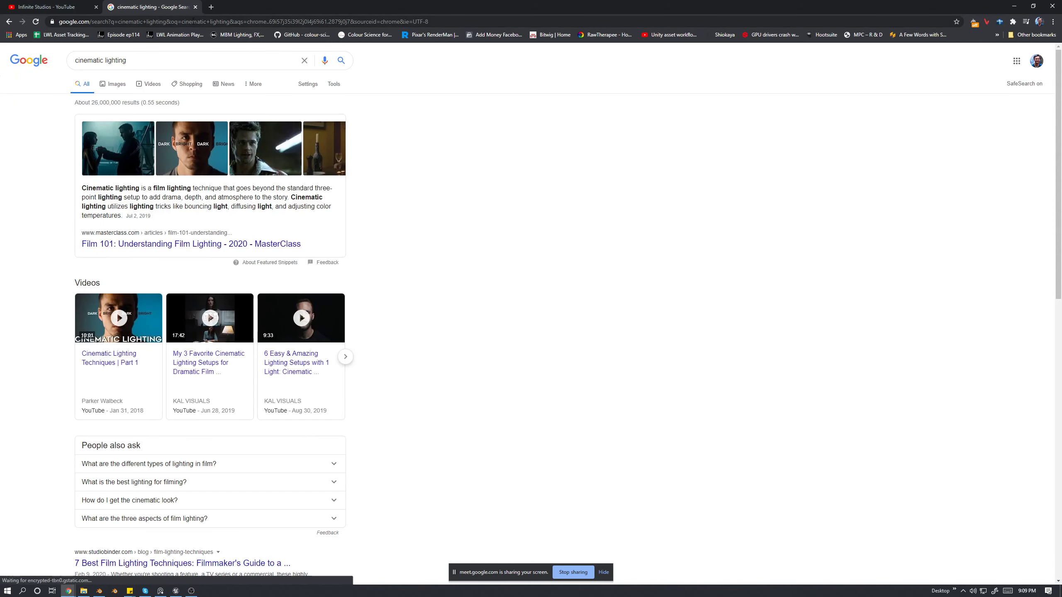
# Search Google for "cinematic camera" in another new tab and show the image results.
pyautogui.click(212, 8)
pyautogui.write('c')
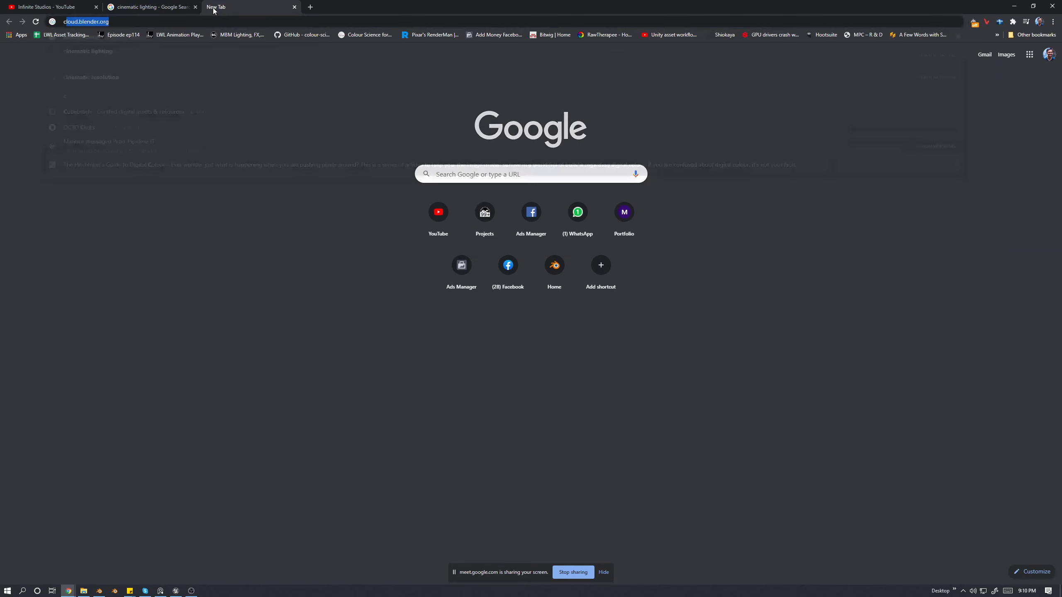
pyautogui.write('inematic ')
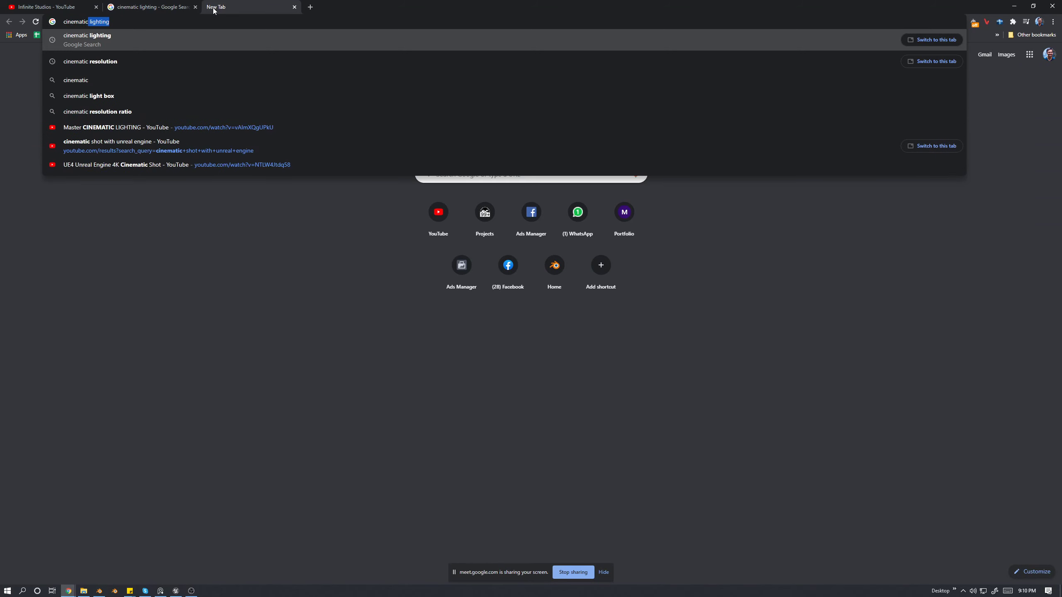
pyautogui.write('camera')
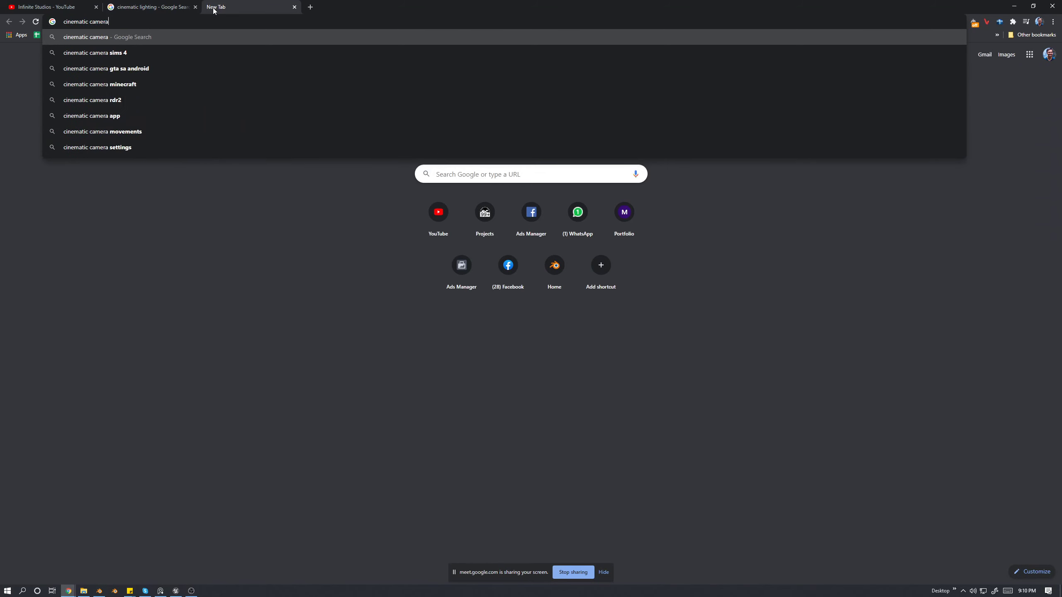
pyautogui.press('Return')
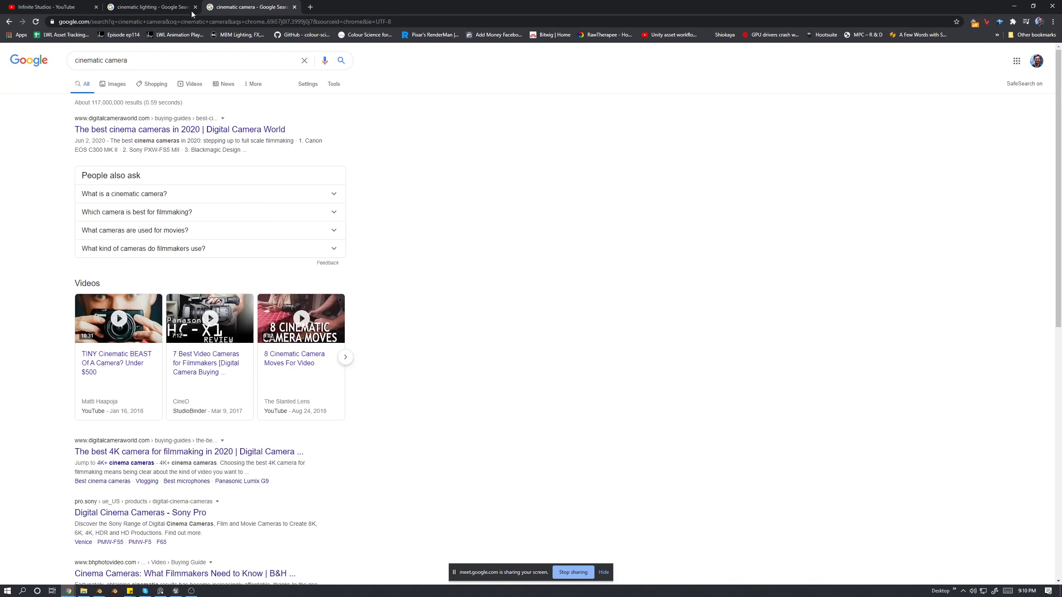
pyautogui.click(114, 84)
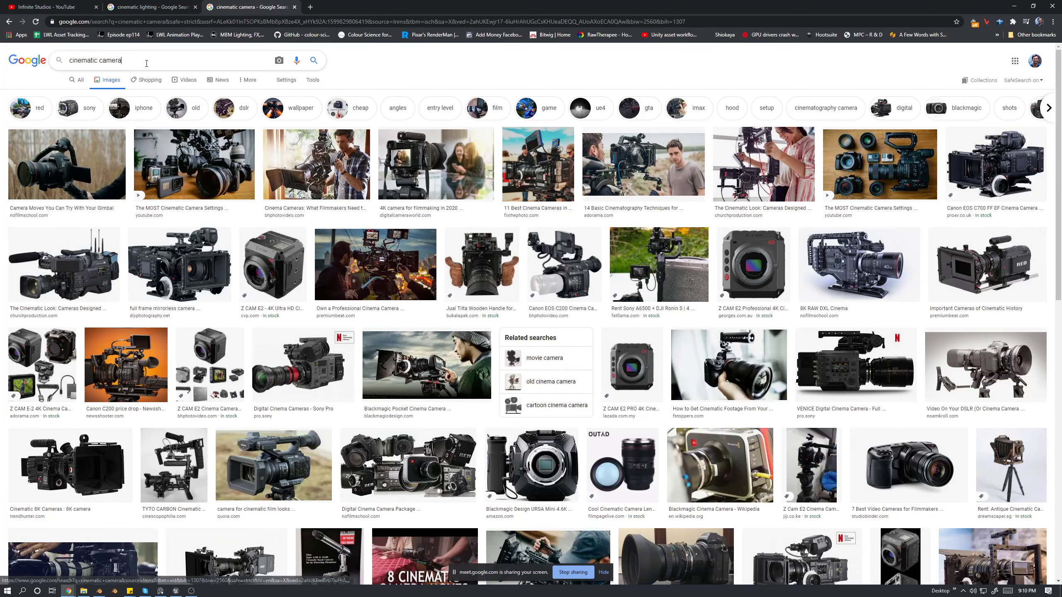
# Change the image search query to "cinematic composition" and run the search.
pyautogui.click(137, 62)
pyautogui.press('BackSpace')
pyautogui.press('BackSpace')
pyautogui.press('BackSpace')
pyautogui.press('BackSpace')
pyautogui.press('BackSpace')
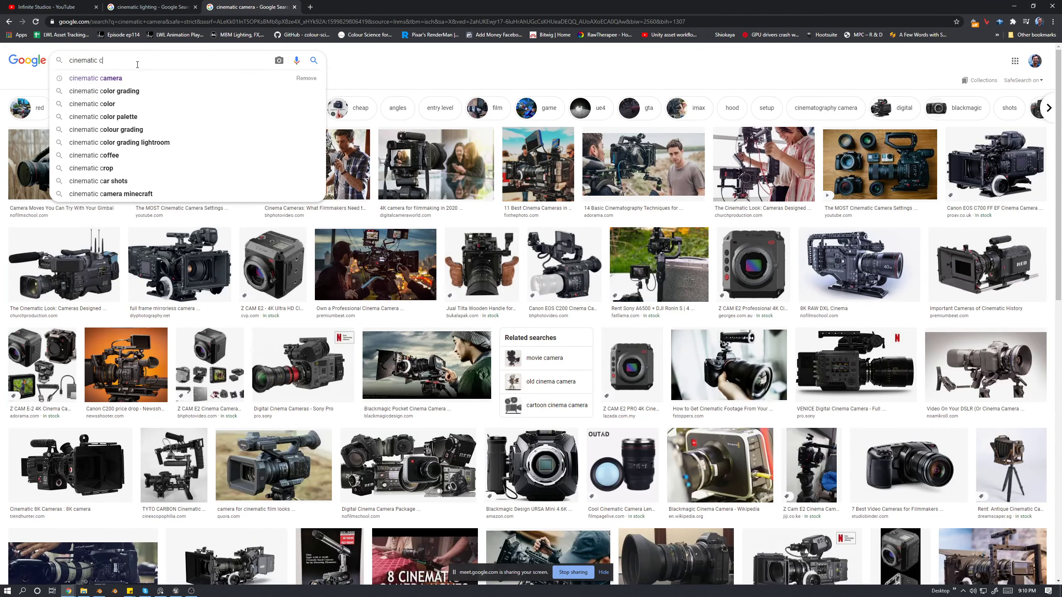
pyautogui.write('omposition')
pyautogui.press('Return')
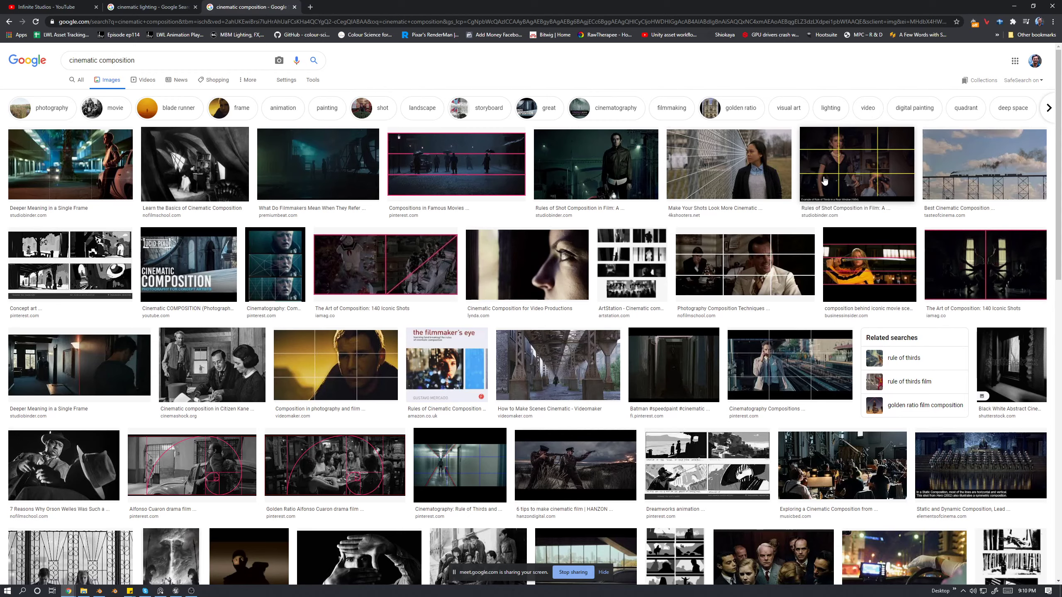
# Show the image results for the cinematic lighting search and return to the cinematic composition images.
pyautogui.click(138, 8)
pyautogui.click(118, 85)
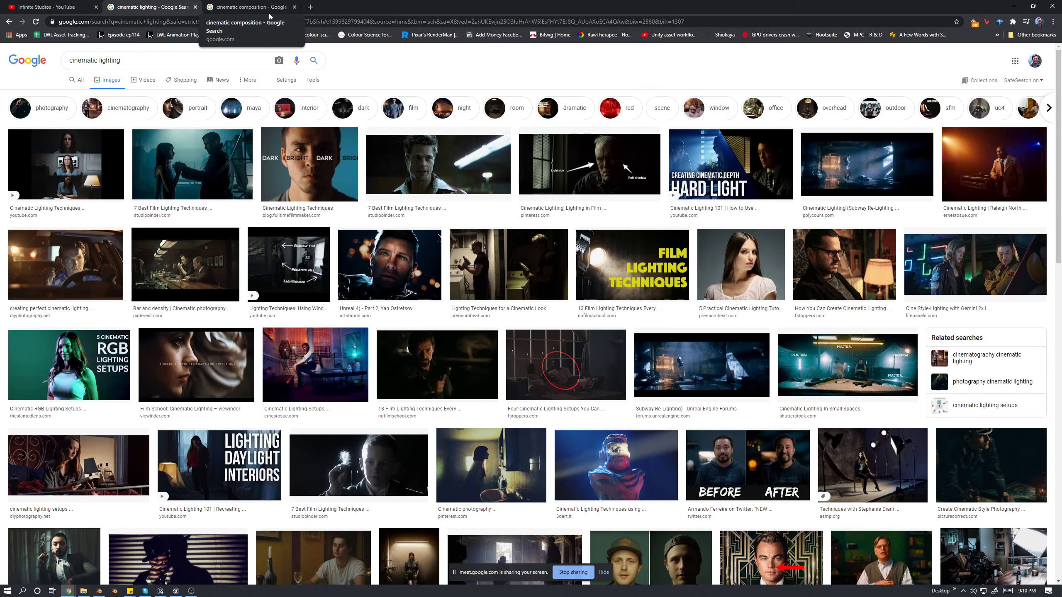
pyautogui.click(242, 13)
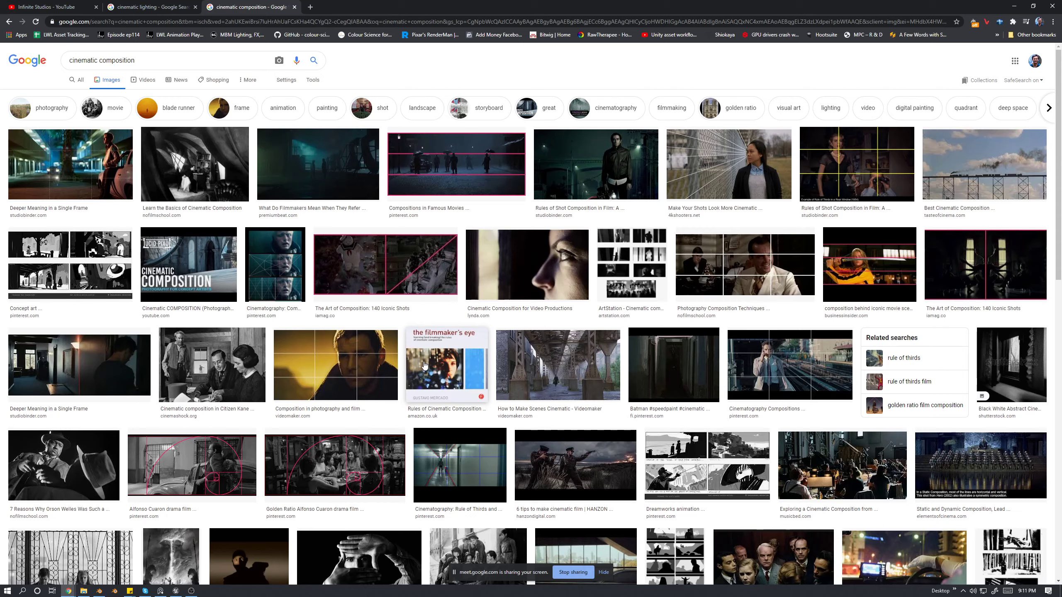
# Search Google for "cinematic grading" in a new tab and show the image results.
pyautogui.click(309, 9)
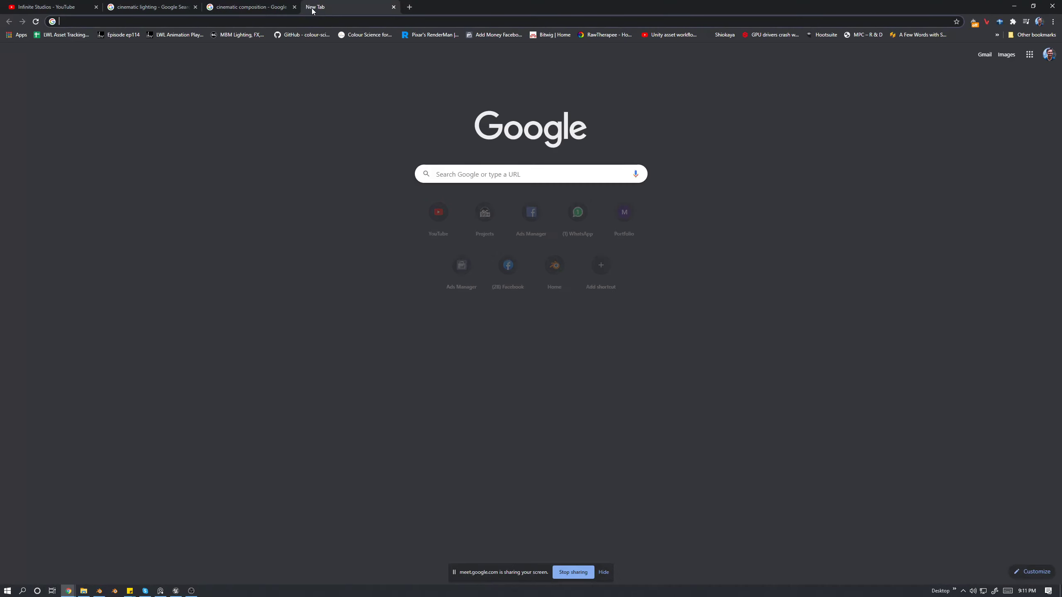
pyautogui.write('cinematic ')
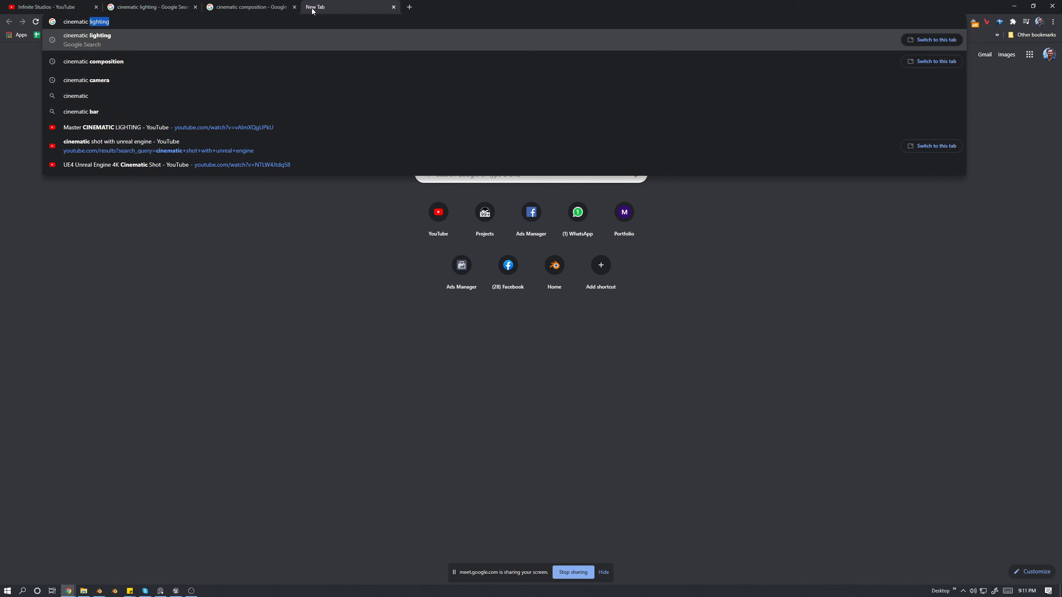
pyautogui.write('grading')
pyautogui.press('Return')
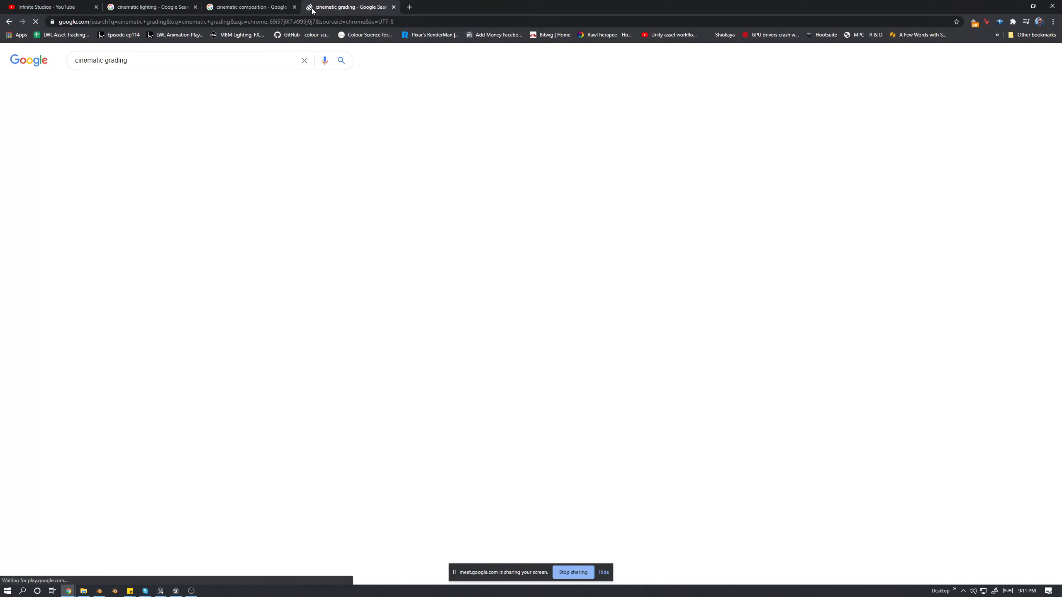
pyautogui.click(126, 90)
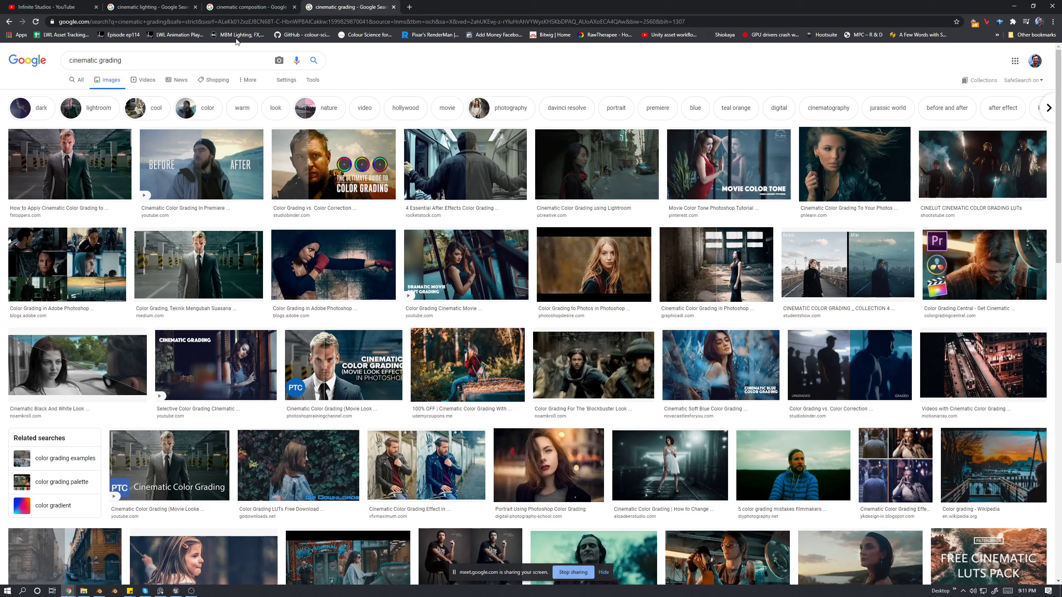
# Switch back to the Unreal Editor and show the project's Content Browser in place of the Sequencer.
pyautogui.click(191, 591)
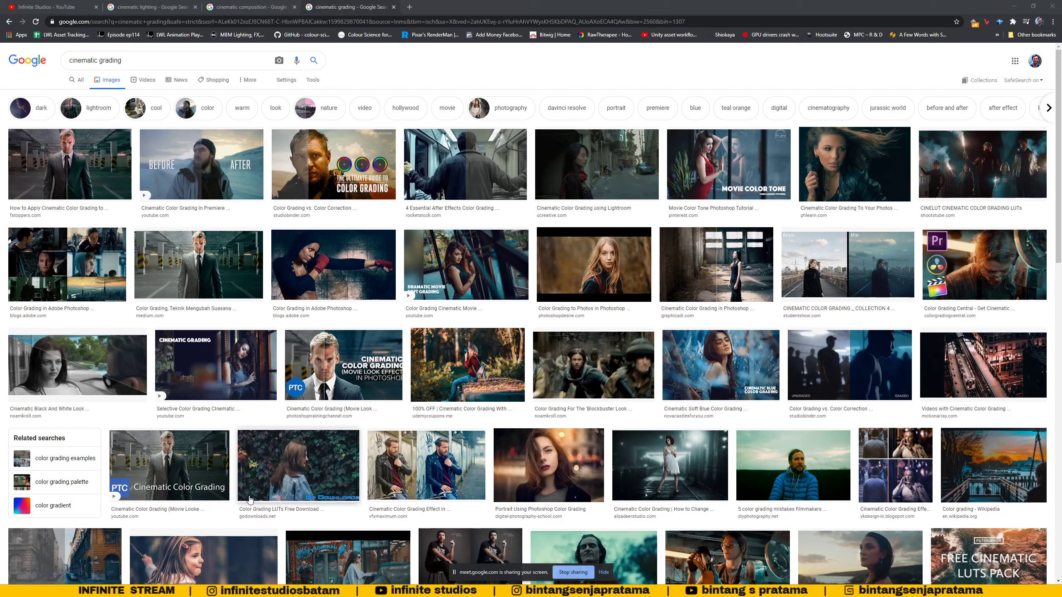
pyautogui.hotkey('alt', 'Tab')
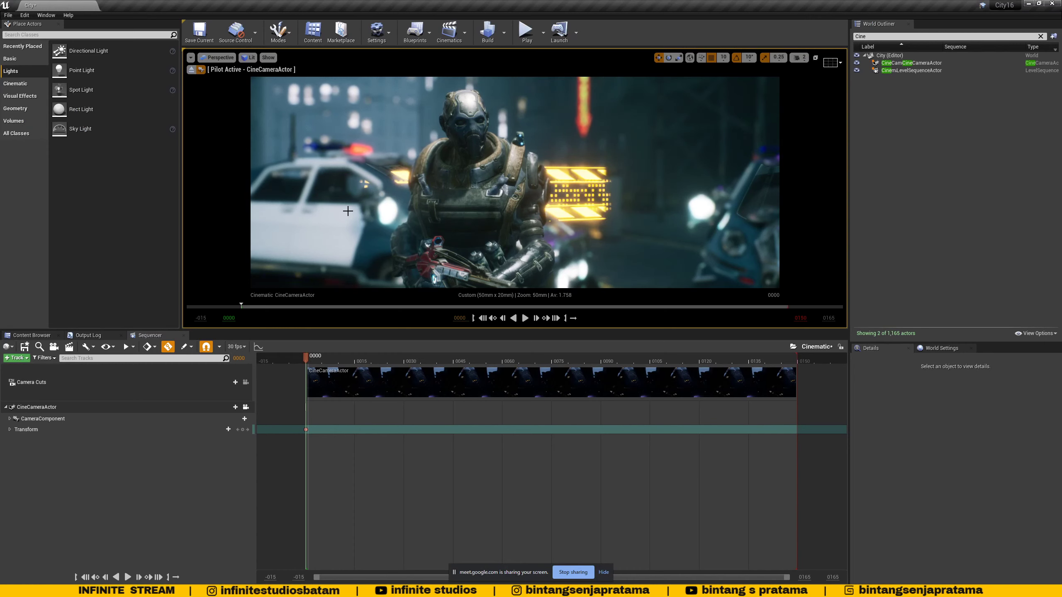
pyautogui.moveTo(133, 592)
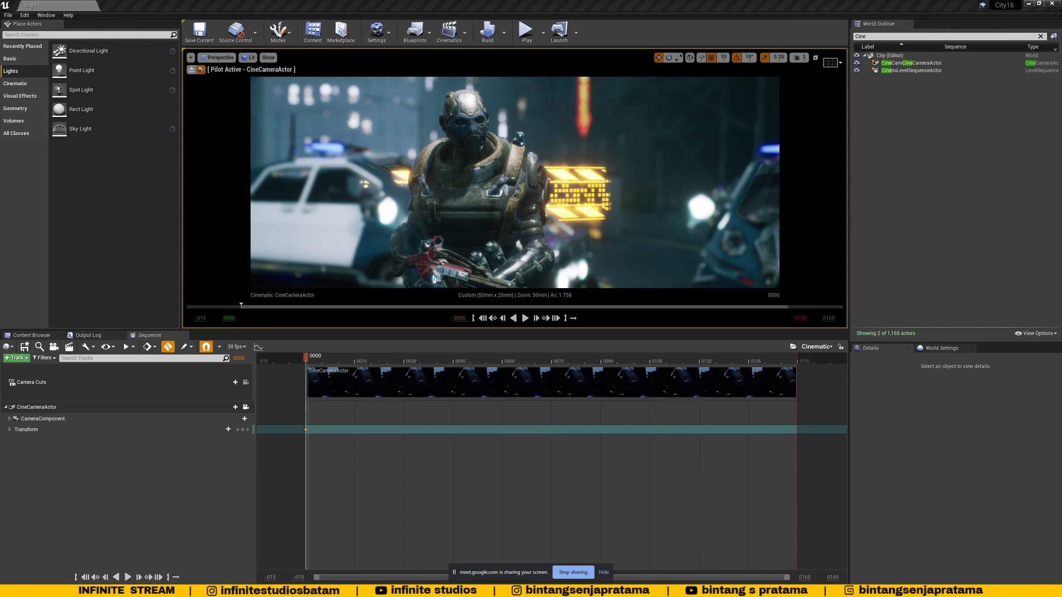
pyautogui.moveTo(84, 592)
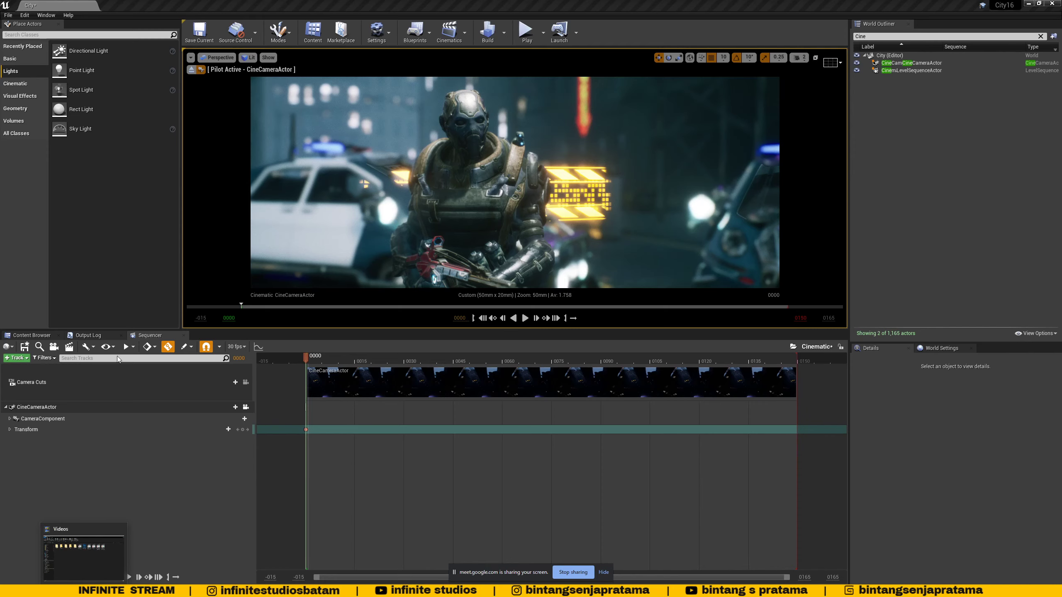
pyautogui.click(33, 335)
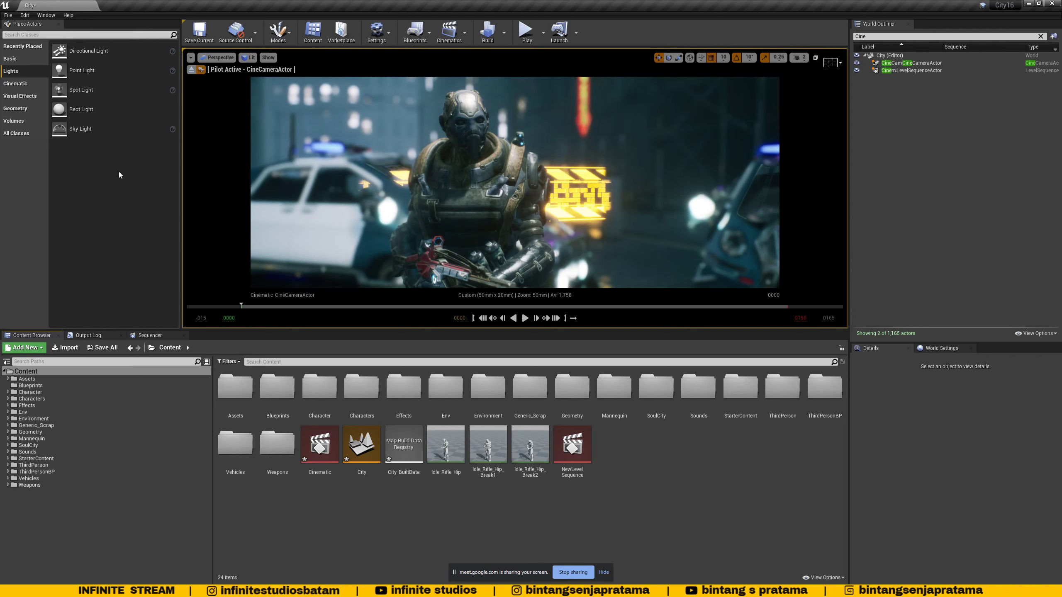
# Change the cinematic viewport to the default viewport and switch from CineCameraActor to the free Perspective view.
pyautogui.click(214, 59)
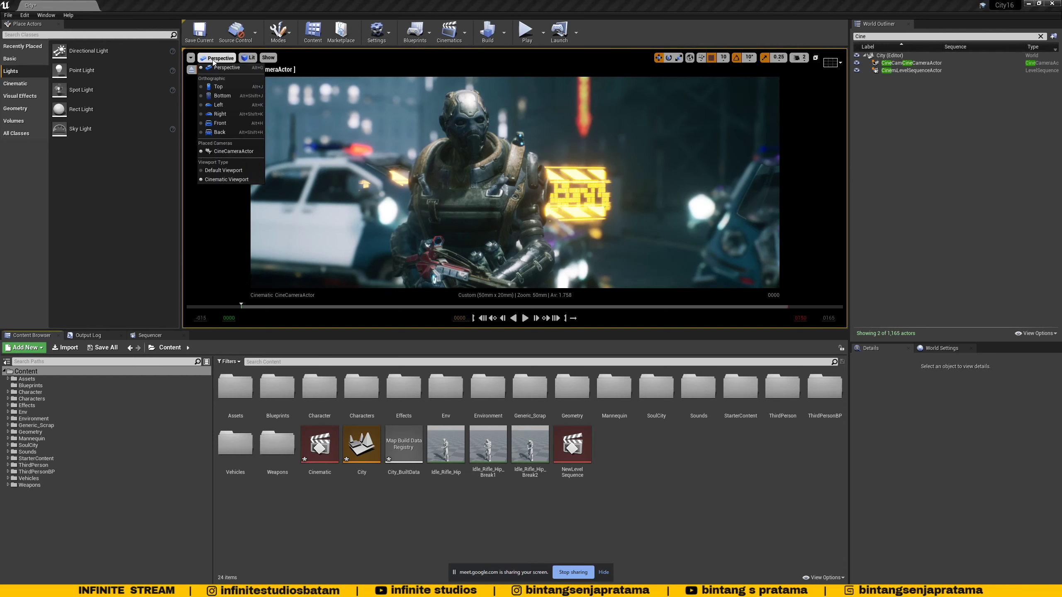
pyautogui.click(223, 170)
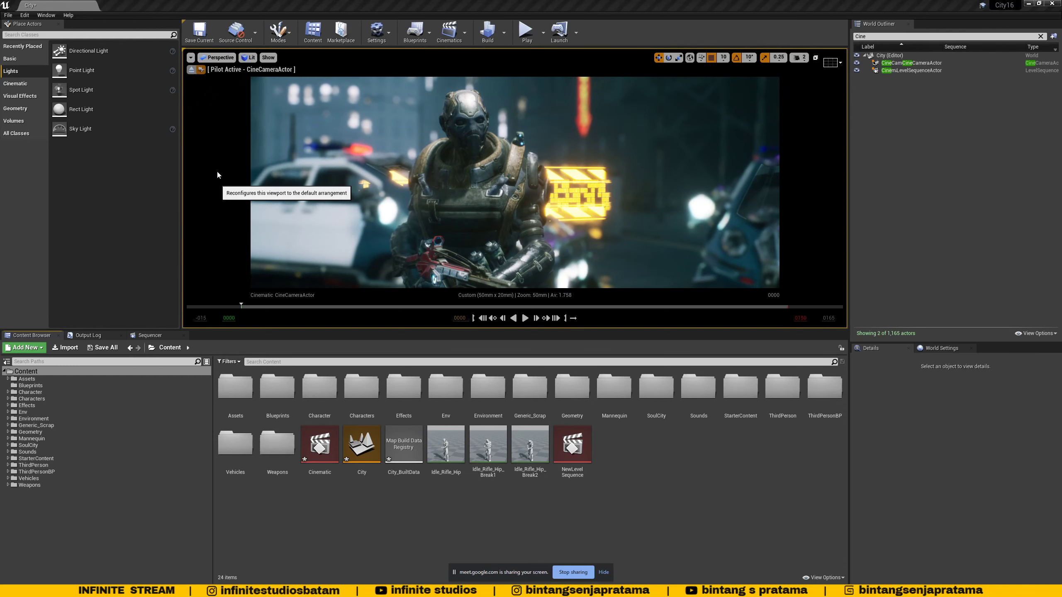
pyautogui.click(222, 57)
pyautogui.click(224, 65)
# Select the car SM_MET_Car_Interior on the city street and focus the viewport on it.
pyautogui.moveTo(501, 188); pyautogui.dragTo(456, 228, button='right')
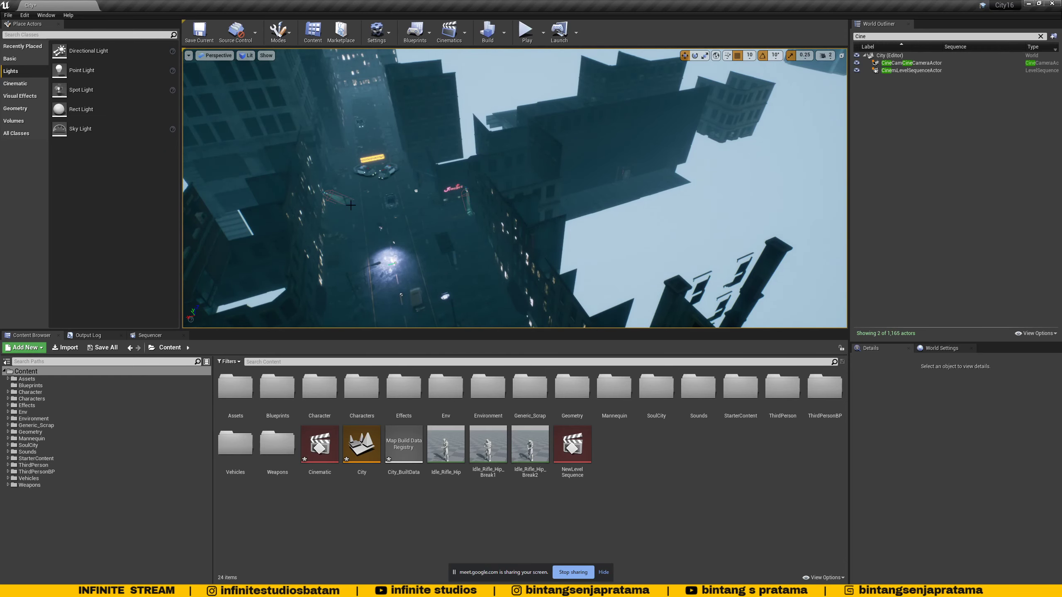
pyautogui.moveTo(333, 205); pyautogui.dragTo(381, 205, button='right')
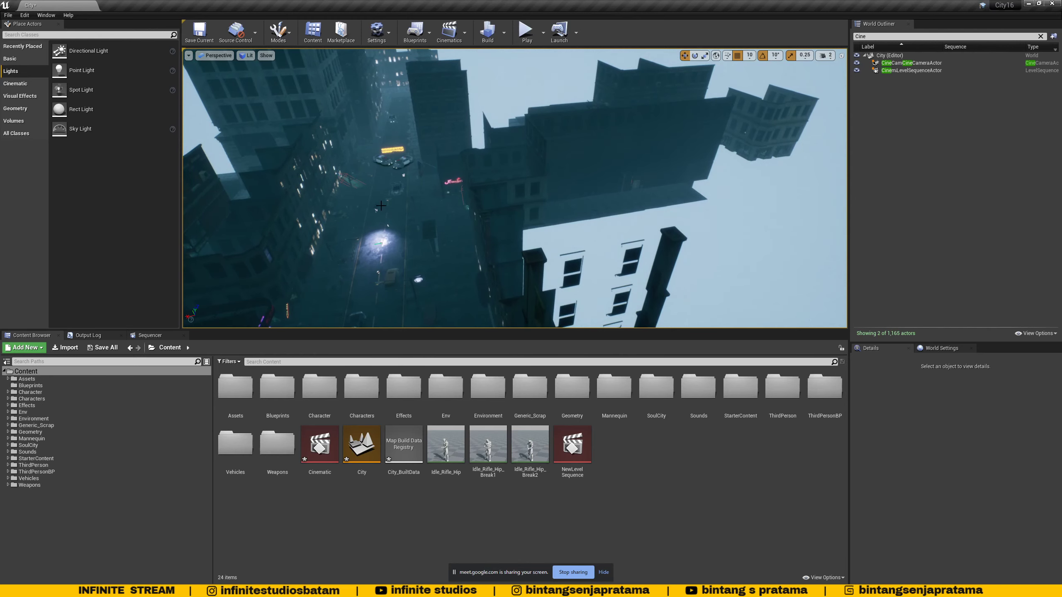
pyautogui.click(399, 191)
pyautogui.press('f')
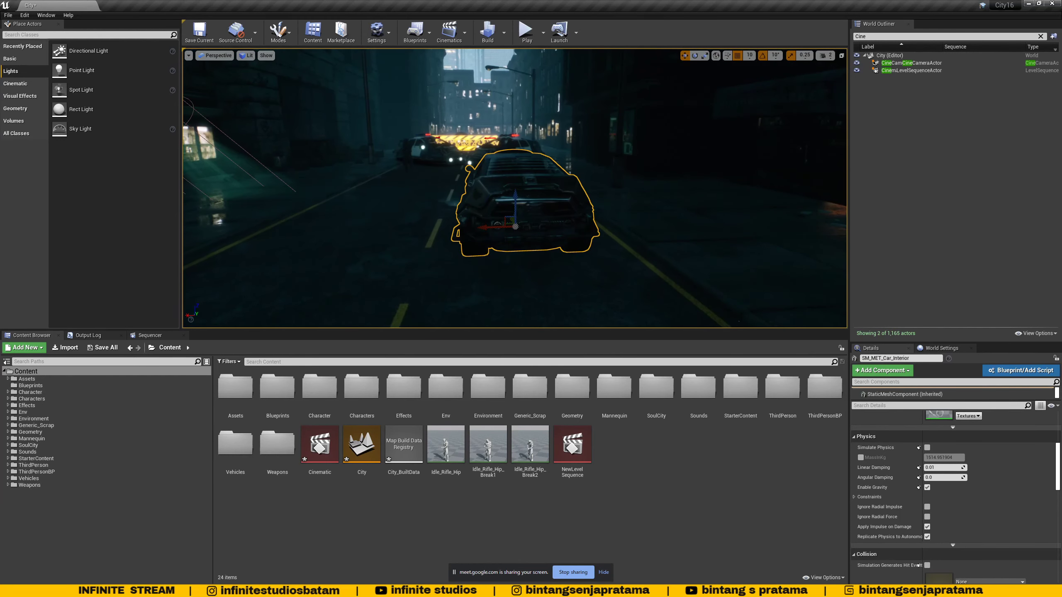
# Look around the selected car and the surrounding street from behind, from the front and from above.
pyautogui.moveTo(399, 191); pyautogui.dragTo(360, 190, button='right')
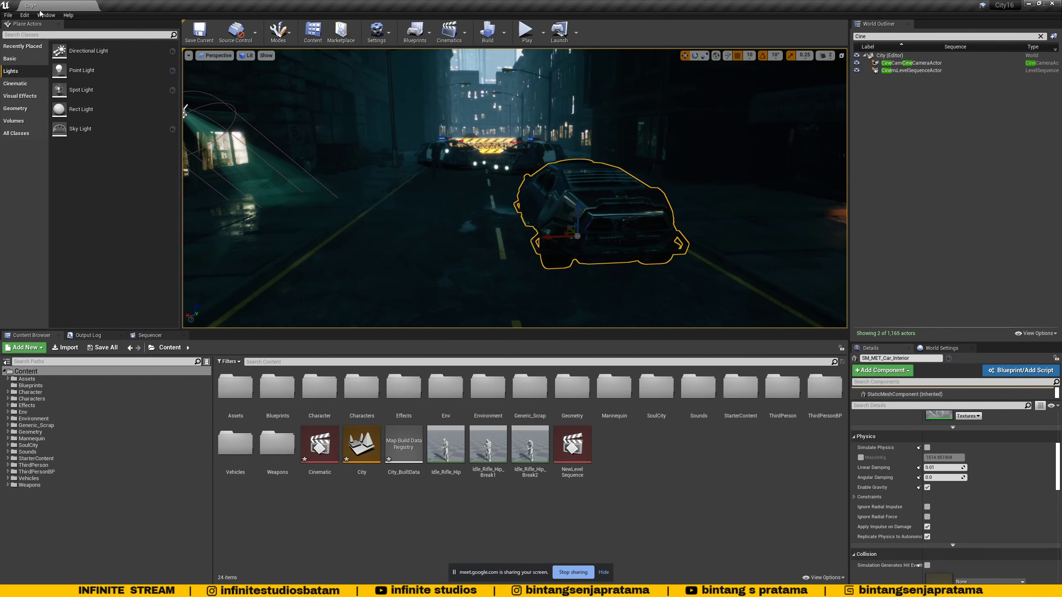
pyautogui.keyDown('alt'); pyautogui.moveTo(506, 184); pyautogui.dragTo(384, 155); pyautogui.keyUp('alt')
pyautogui.scroll(-5, 504, 178)
pyautogui.scroll(3, 460, 199)
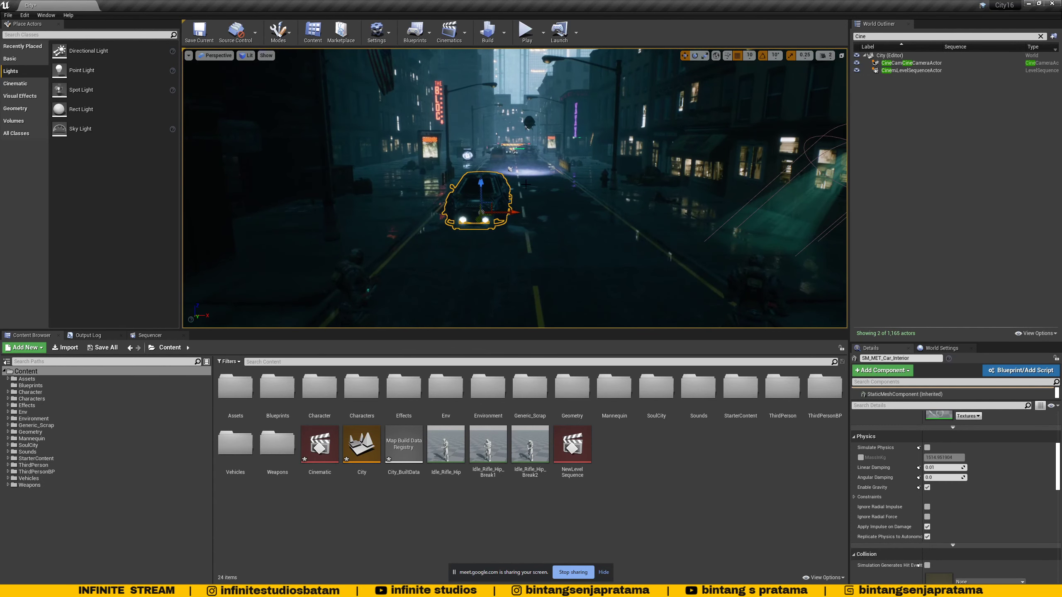
pyautogui.keyDown('alt'); pyautogui.moveTo(527, 178); pyautogui.dragTo(498, 159); pyautogui.keyUp('alt')
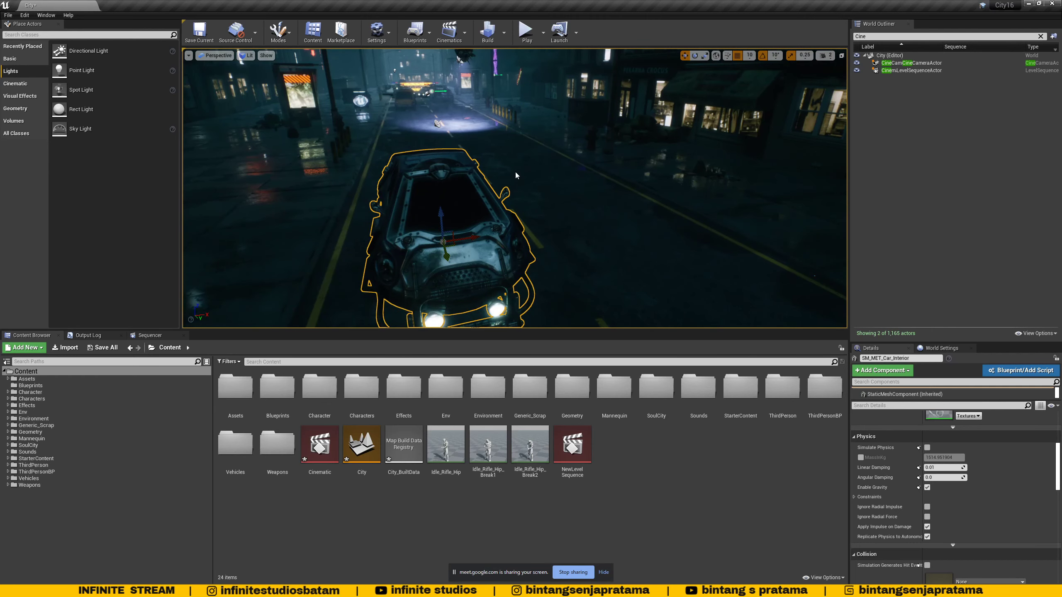
# Change the viewport type to Cinematic Viewport and look through the CineCameraActor at the armoured character.
pyautogui.click(267, 56)
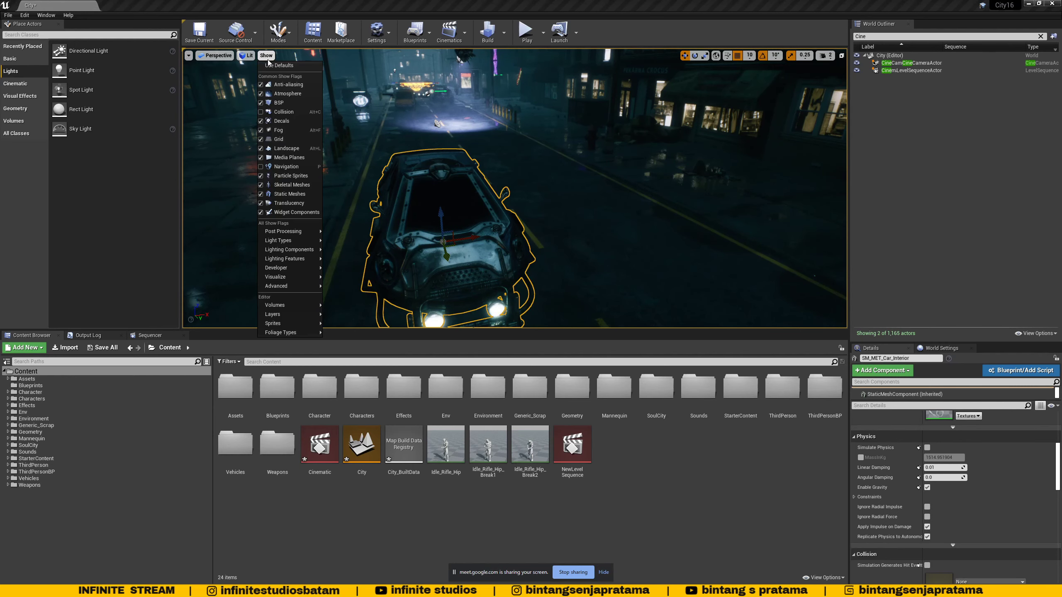
pyautogui.click(266, 56)
pyautogui.click(214, 55)
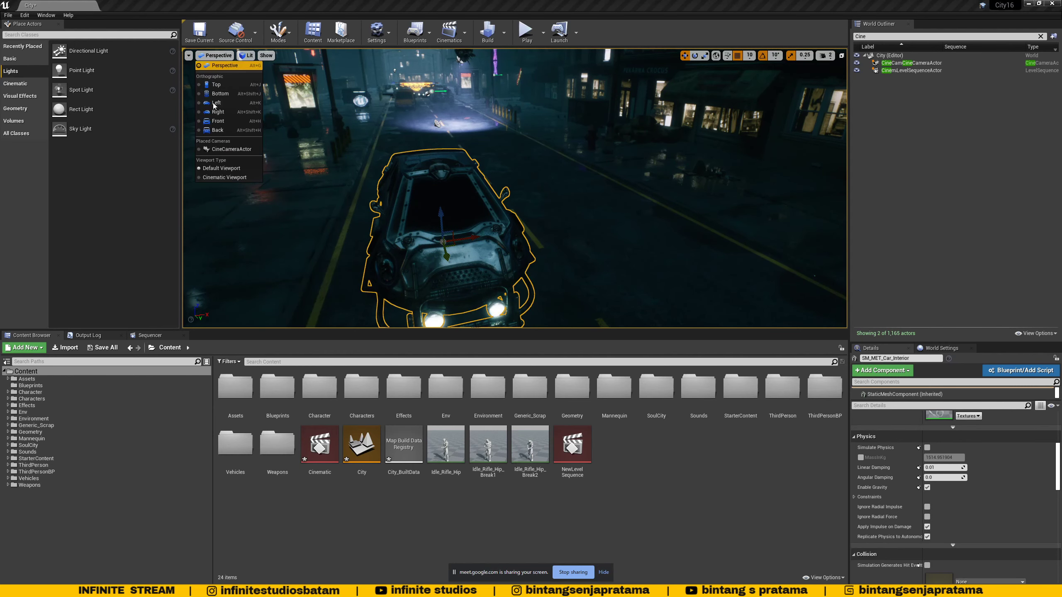
pyautogui.click(223, 150)
pyautogui.click(214, 55)
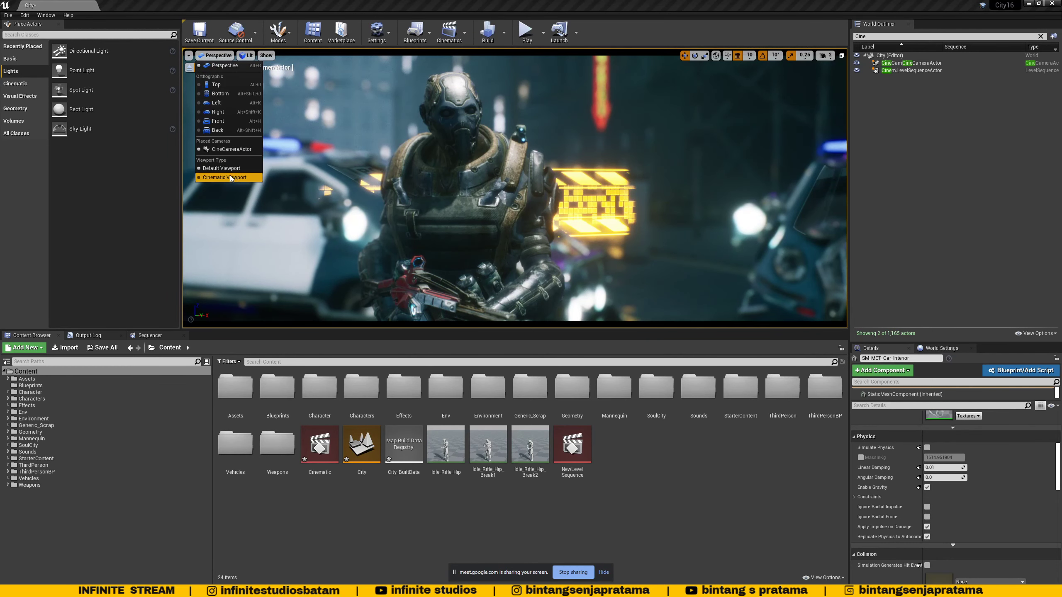
pyautogui.click(230, 178)
pyautogui.click(217, 57)
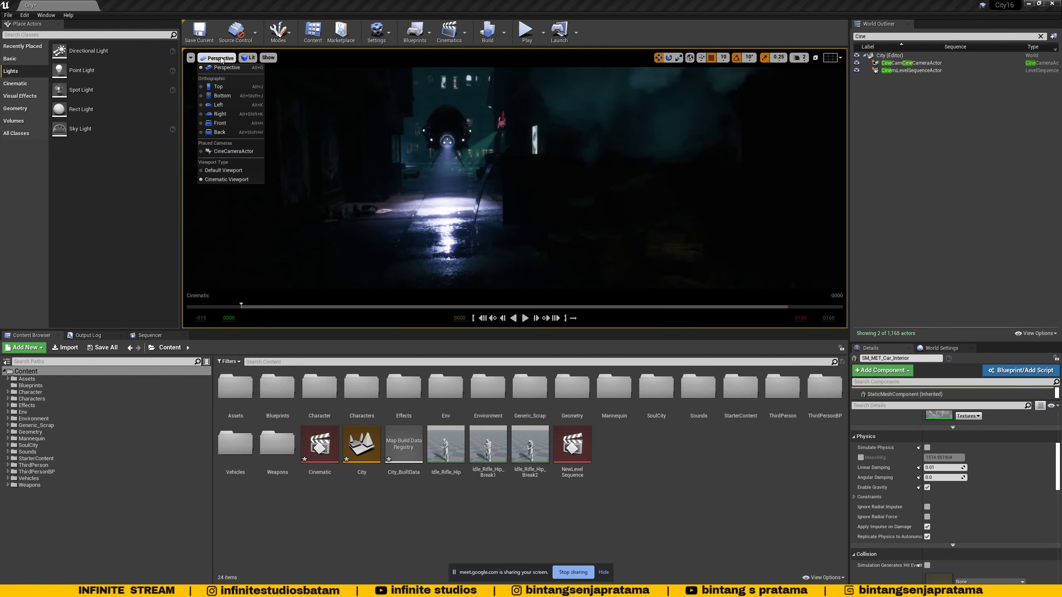
pyautogui.click(224, 152)
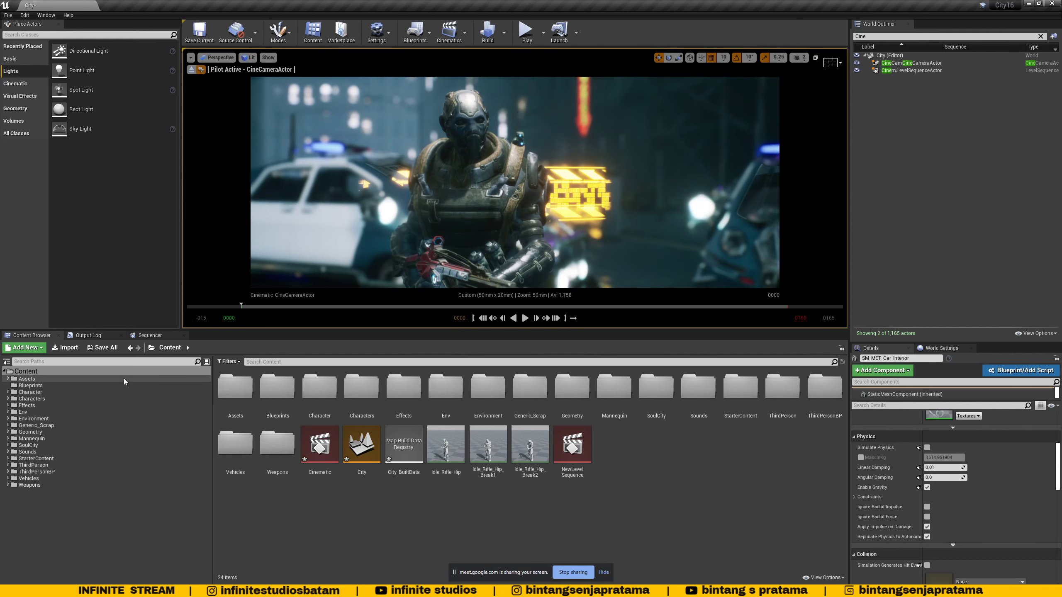
# Select the Assets folder in the project's Content root, and bring the Sequencer back in place of the Content Browser.
pyautogui.click(7, 373)
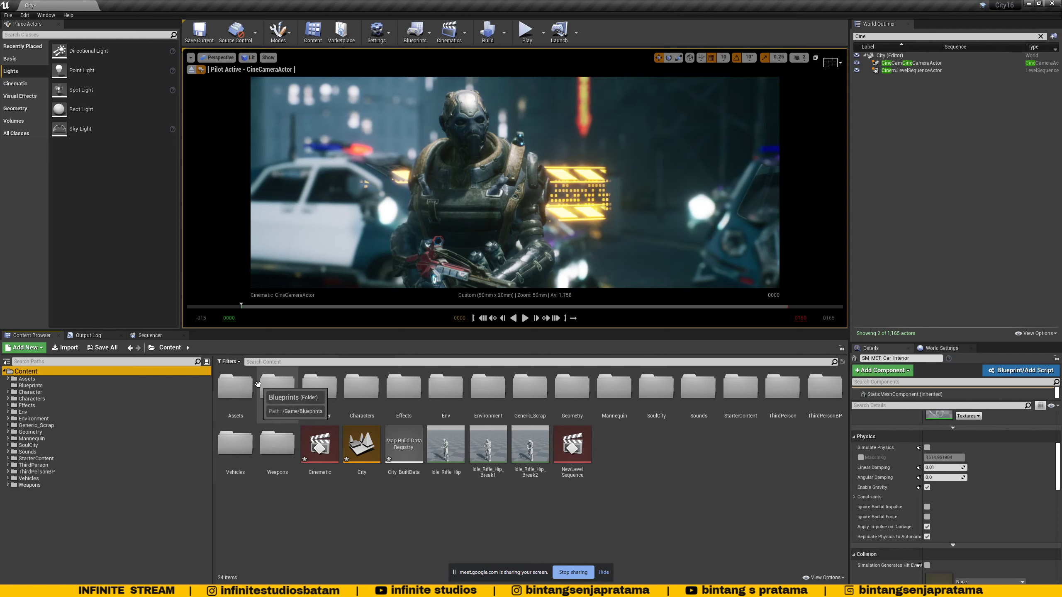
pyautogui.click(232, 387)
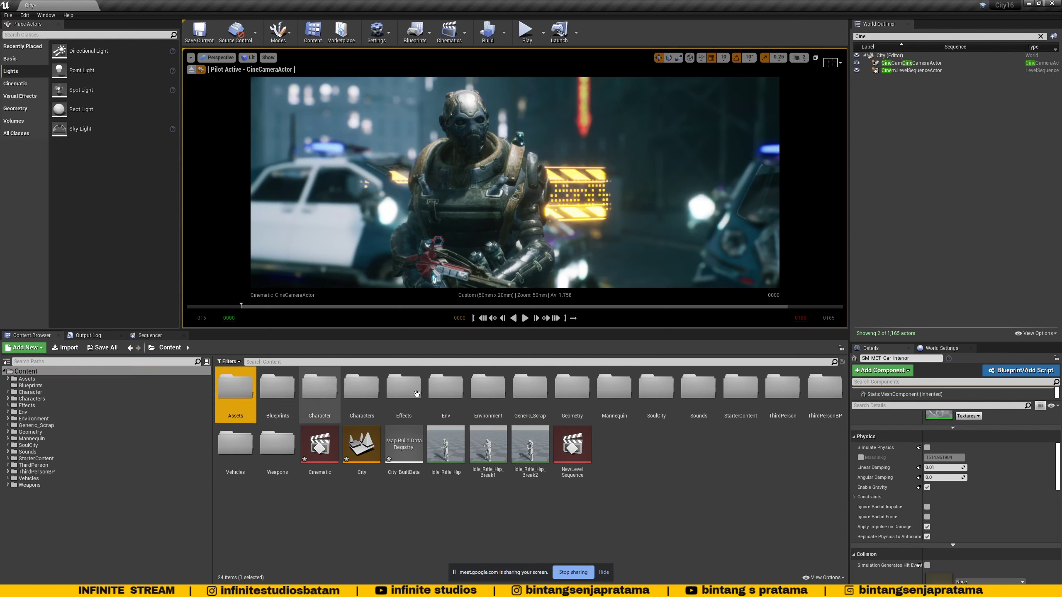
pyautogui.click(152, 339)
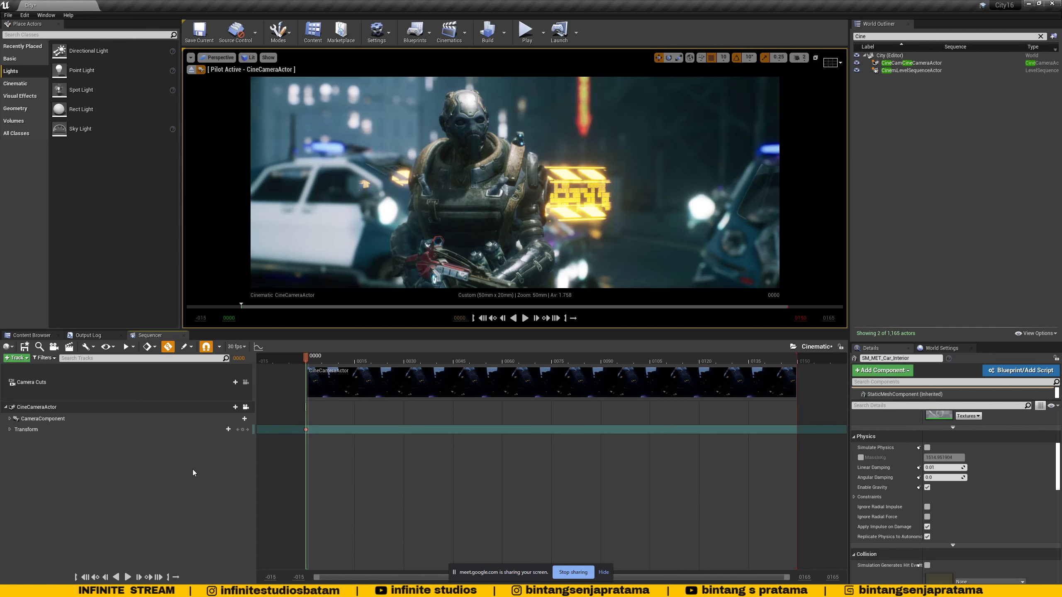
# Return to the default viewport, then select the flying robot SK_Minibot above the alley and focus the view on it.
pyautogui.click(219, 57)
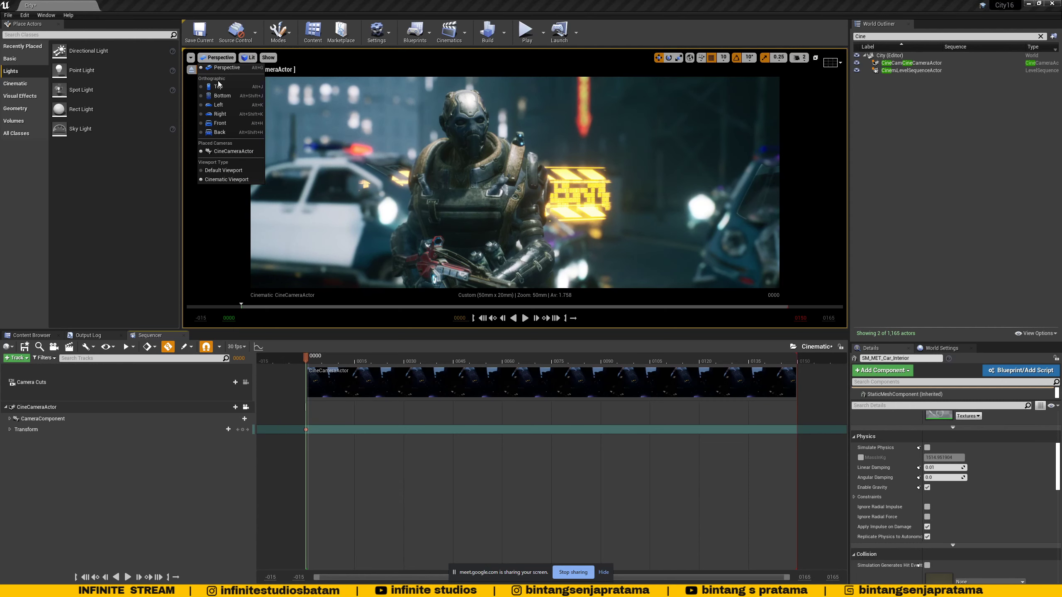
pyautogui.click(226, 170)
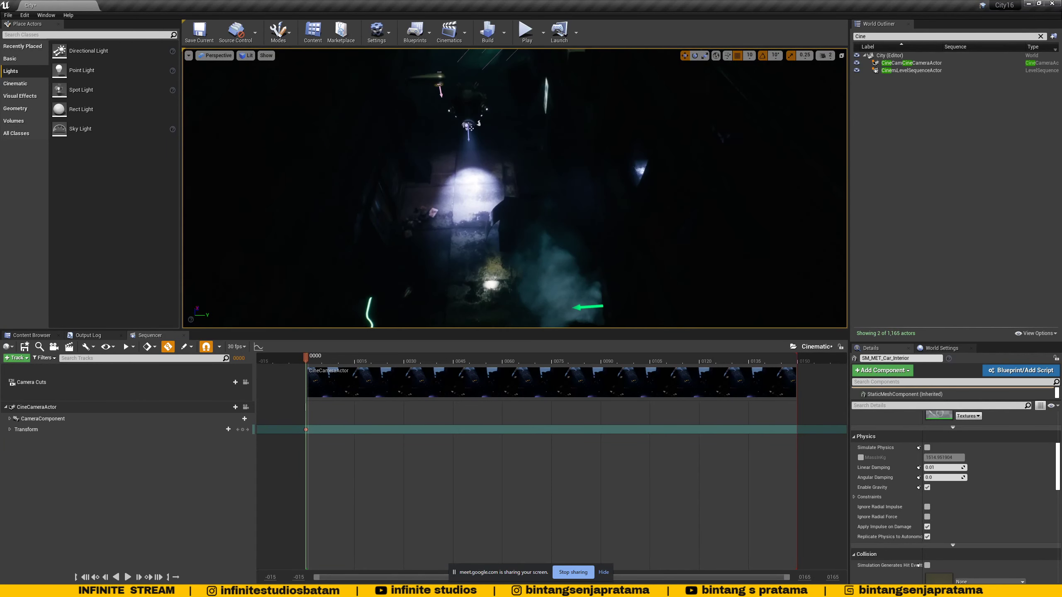
pyautogui.moveTo(473, 186); pyautogui.dragTo(541, 227, button='right')
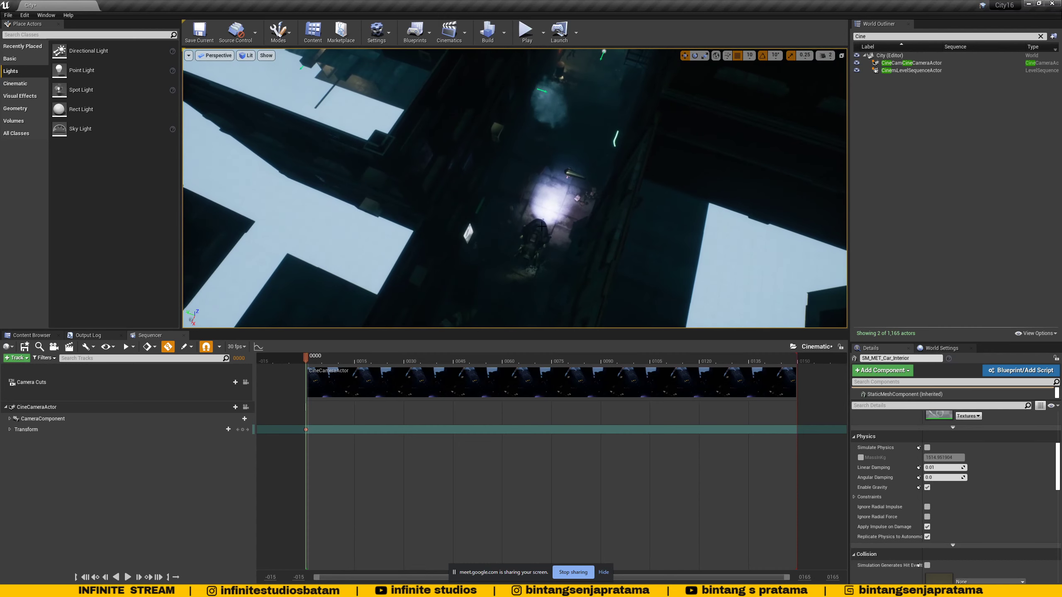
pyautogui.click(541, 227)
pyautogui.press('f')
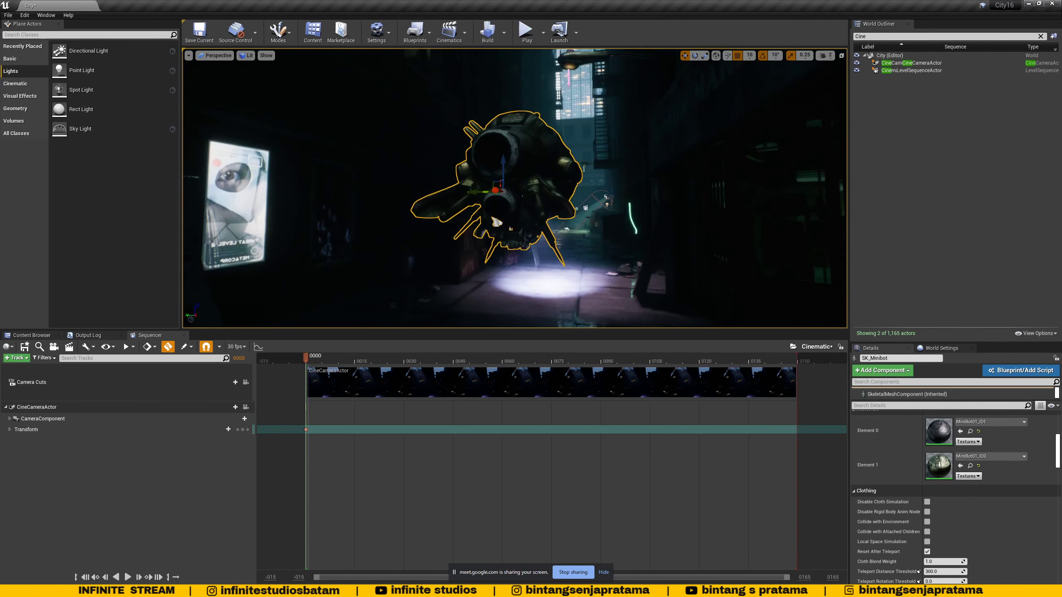
pyautogui.moveTo(462, 284); pyautogui.dragTo(463, 284, button='right')
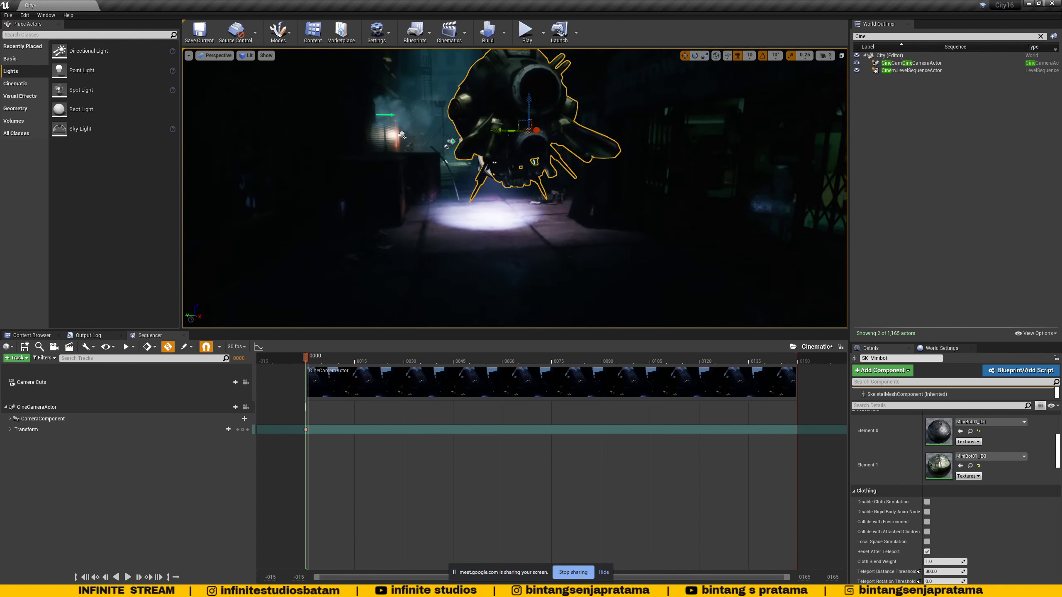
# Turn on the FPS display in the viewport.
pyautogui.click(188, 55)
pyautogui.click(204, 95)
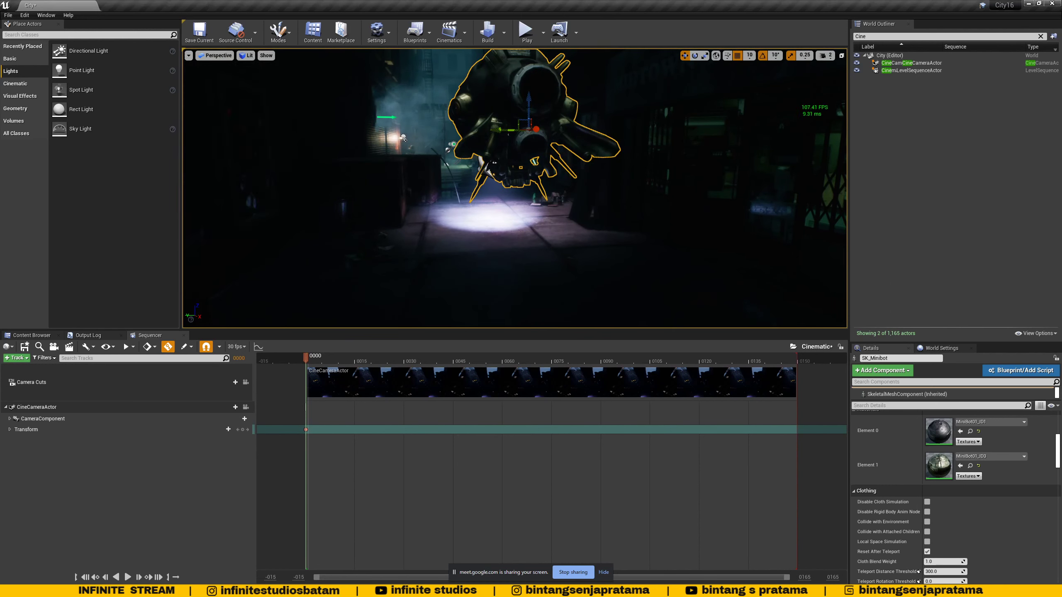
pyautogui.moveTo(463, 284); pyautogui.dragTo(463, 284, button='right')
# Select the car SM_MET_Car_Interior on the street and view it at street level with the police cars behind.
pyautogui.moveTo(551, 202); pyautogui.dragTo(539, 240, button='right')
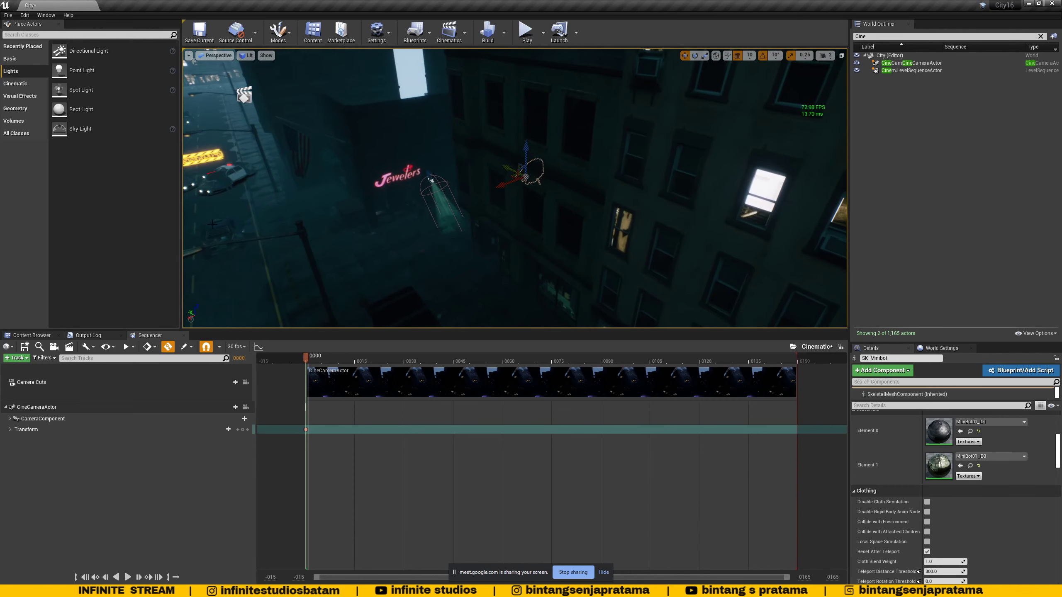
pyautogui.click(247, 211)
pyautogui.moveTo(247, 211); pyautogui.dragTo(247, 211, button='right')
pyautogui.moveTo(405, 208); pyautogui.dragTo(405, 207, button='right')
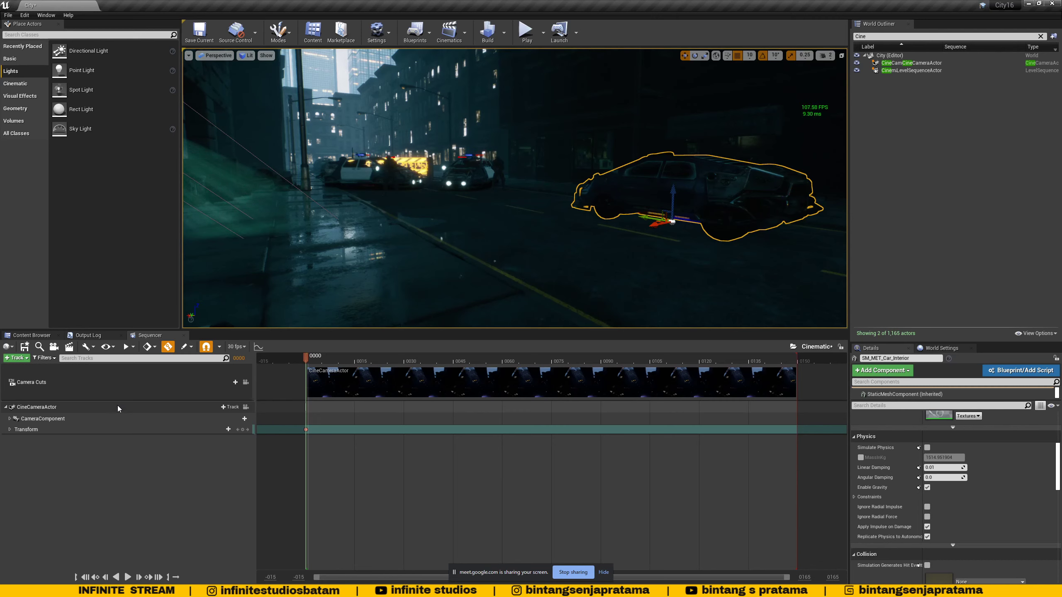
# View the selected car and the police roadblock from above.
pyautogui.moveTo(192, 593)
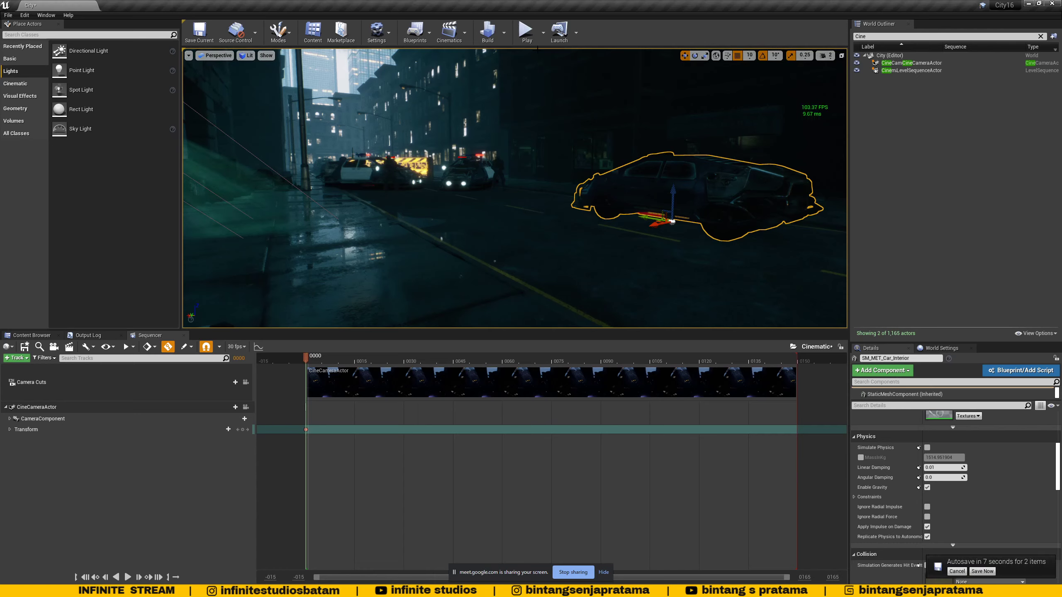
pyautogui.hotkey('ctrl', 'shift', 'h')
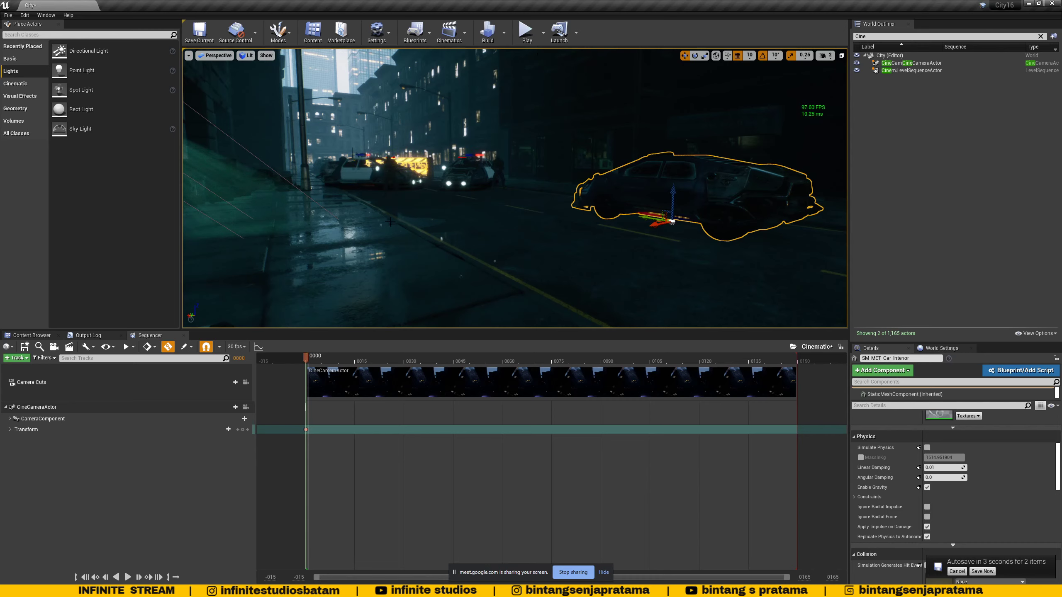
pyautogui.moveTo(310, 109); pyautogui.dragTo(310, 109, button='right')
pyautogui.moveTo(620, 170); pyautogui.dragTo(582, 233, button='middle')
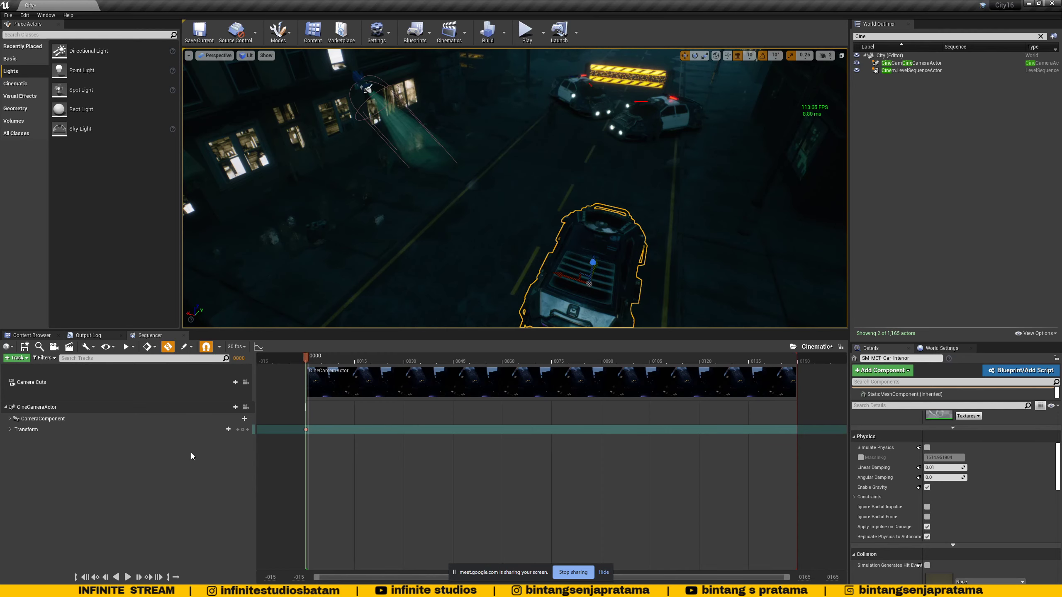
# Switch to Blender, enlarge the timeline and play it, returning to frame 1.
pyautogui.hotkey('alt', 'Tab')
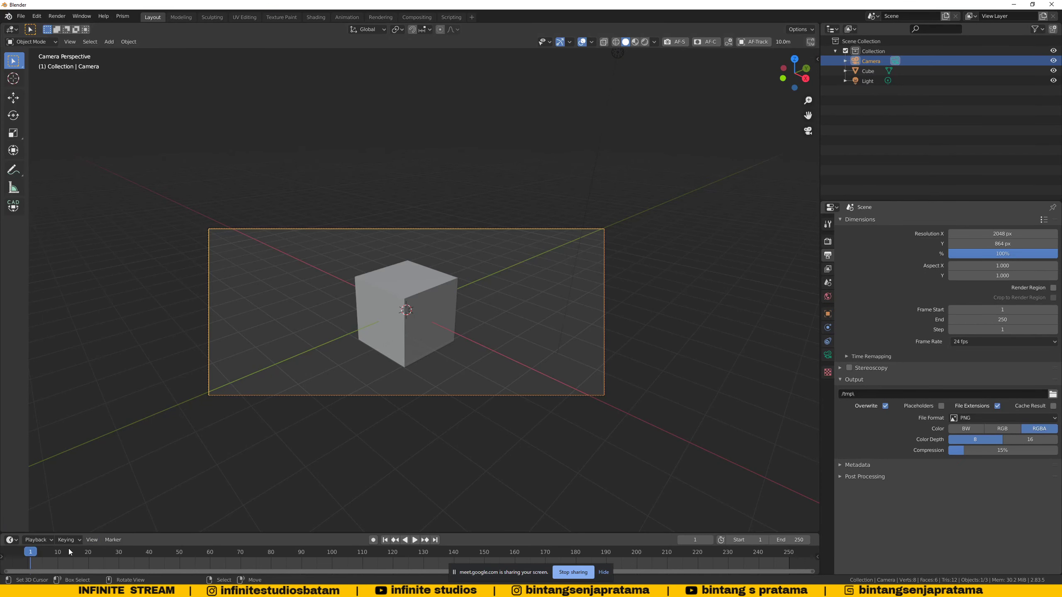
pyautogui.moveTo(109, 533); pyautogui.dragTo(112, 460)
pyautogui.press('space')
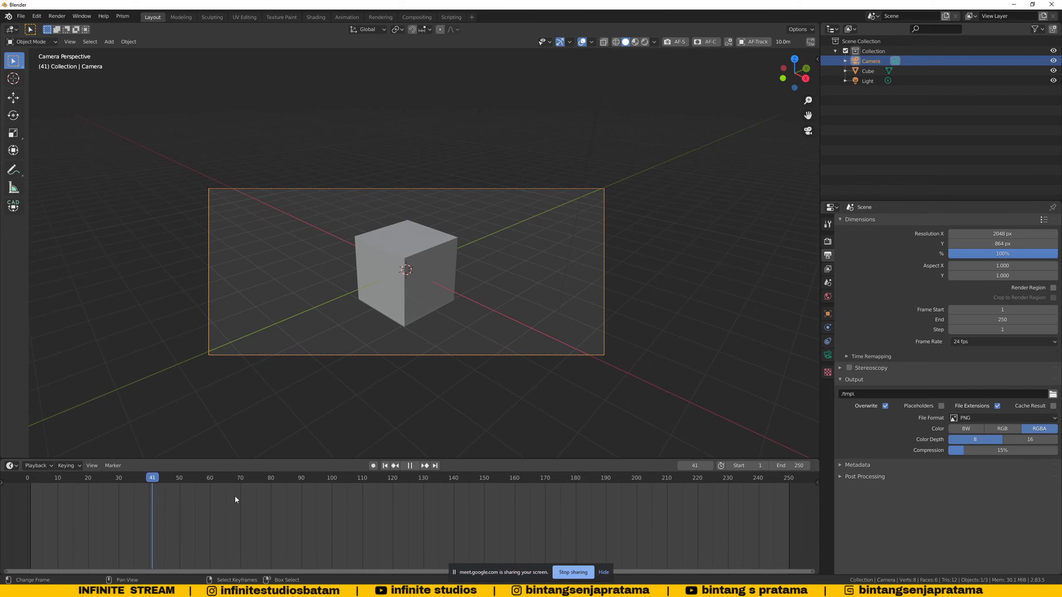
pyautogui.moveTo(30, 504); pyautogui.dragTo(52, 509)
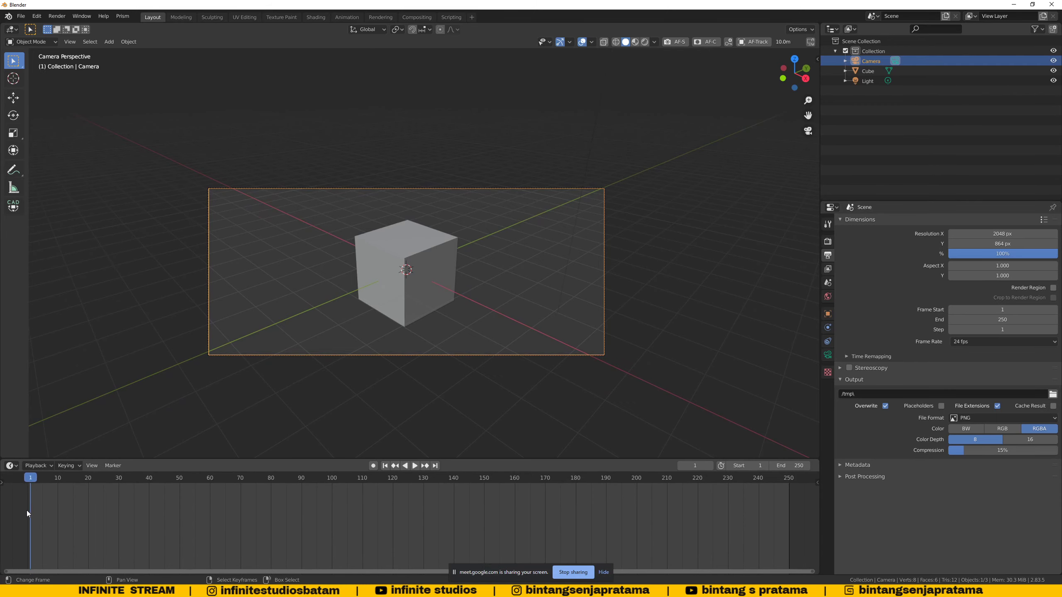
# Switch back to the Unreal Editor and view the scene through the CineCameraActor in the cinematic viewport.
pyautogui.hotkey('alt', 'Tab')
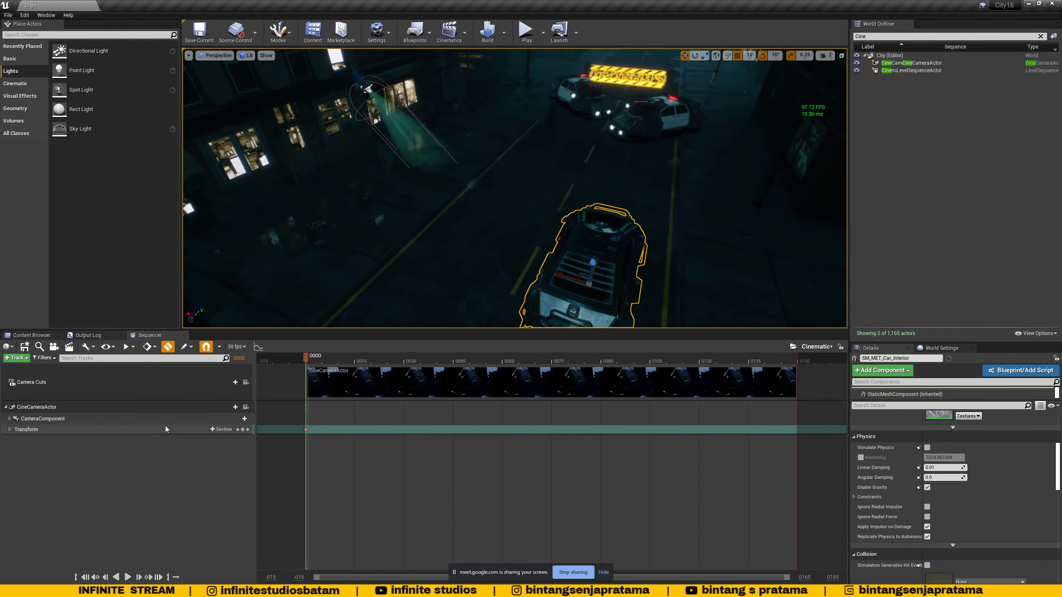
pyautogui.scroll(-5, 405, 257)
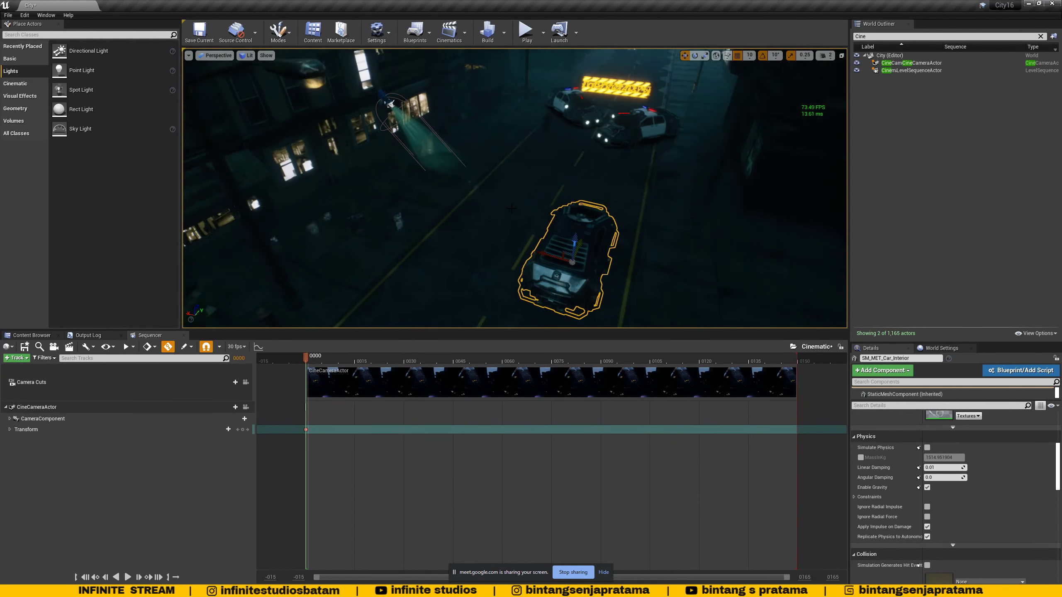
pyautogui.click(209, 56)
pyautogui.click(231, 149)
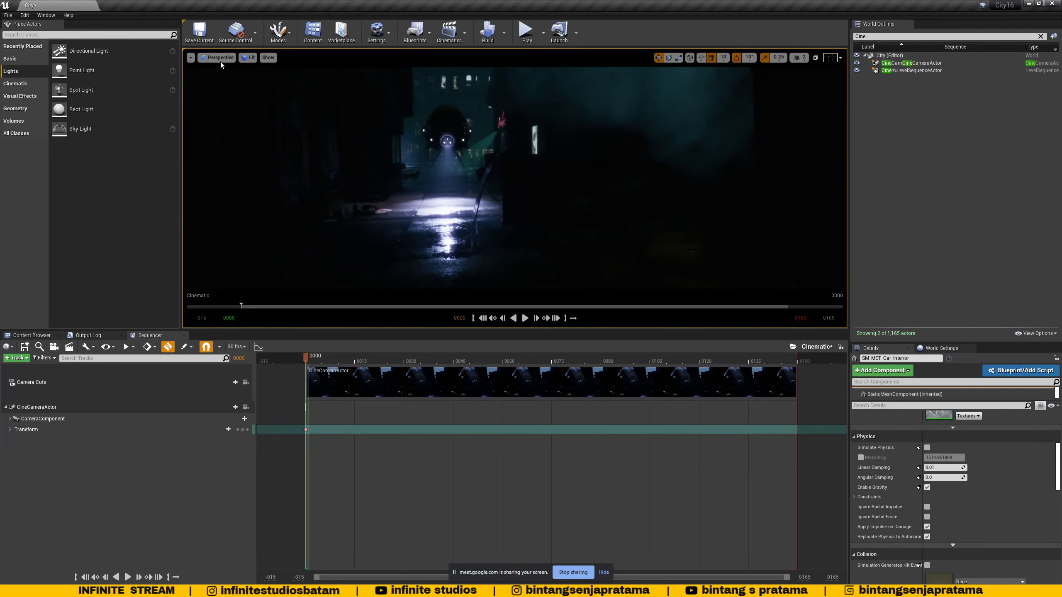
pyautogui.click(219, 58)
pyautogui.click(227, 151)
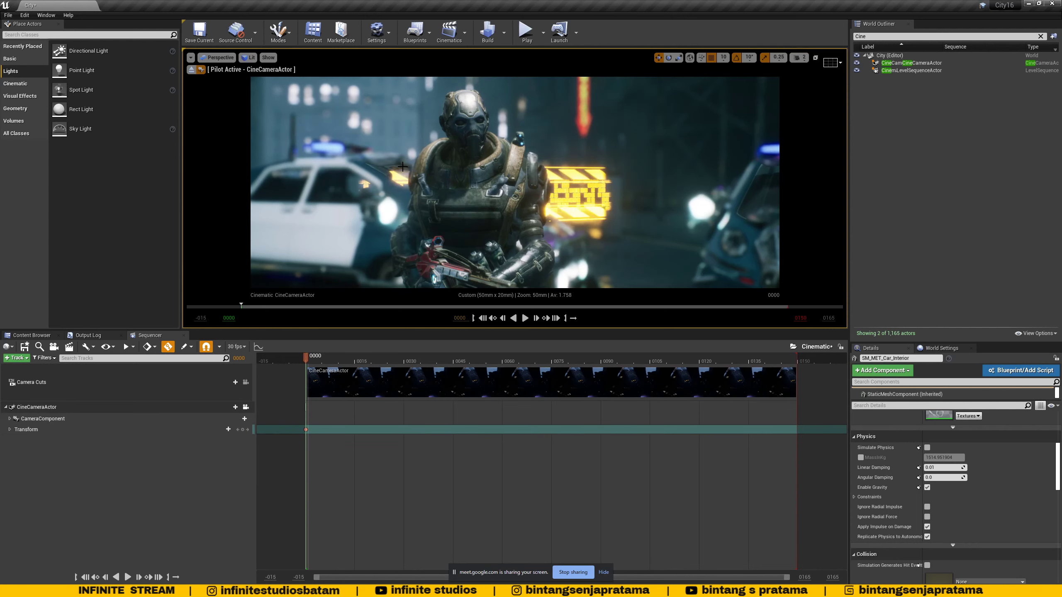
# Review the viewport's camera creation options and select the existing CineCameraActor in the level.
pyautogui.click(214, 58)
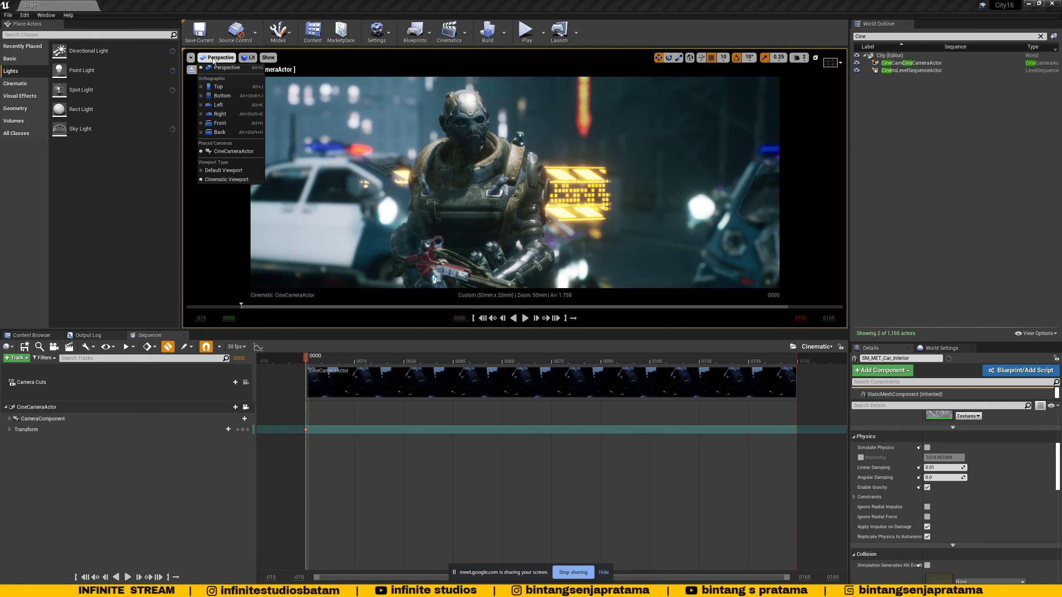
pyautogui.click(214, 59)
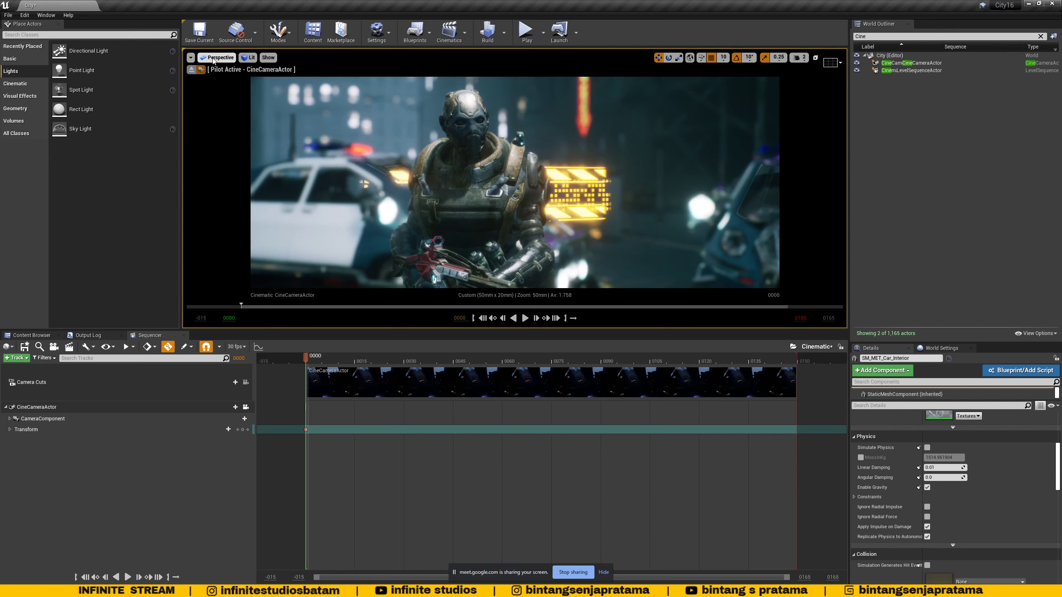
pyautogui.click(191, 59)
pyautogui.moveTo(219, 209)
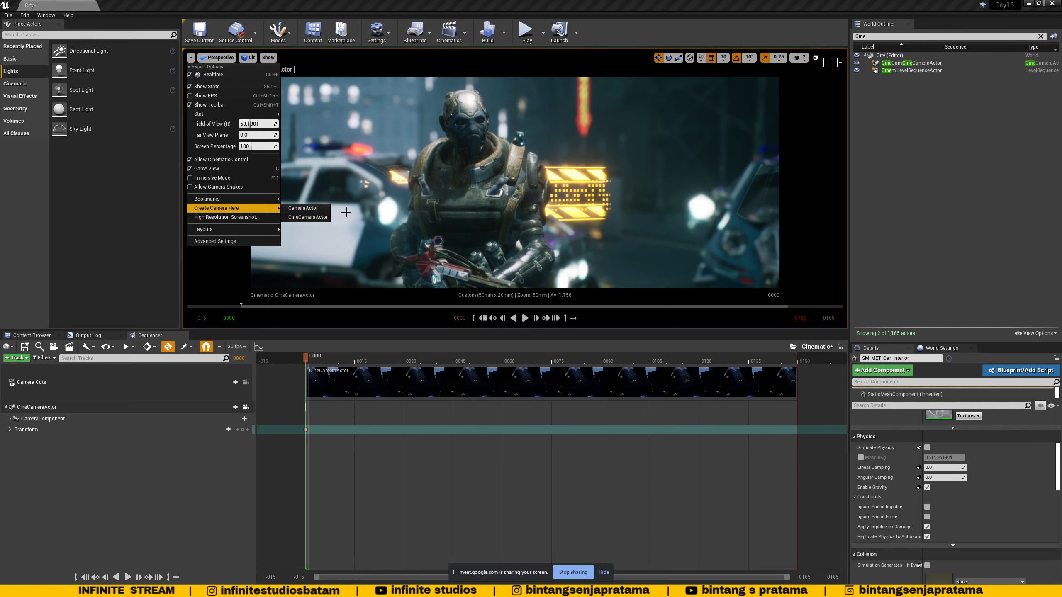
pyautogui.click(885, 64)
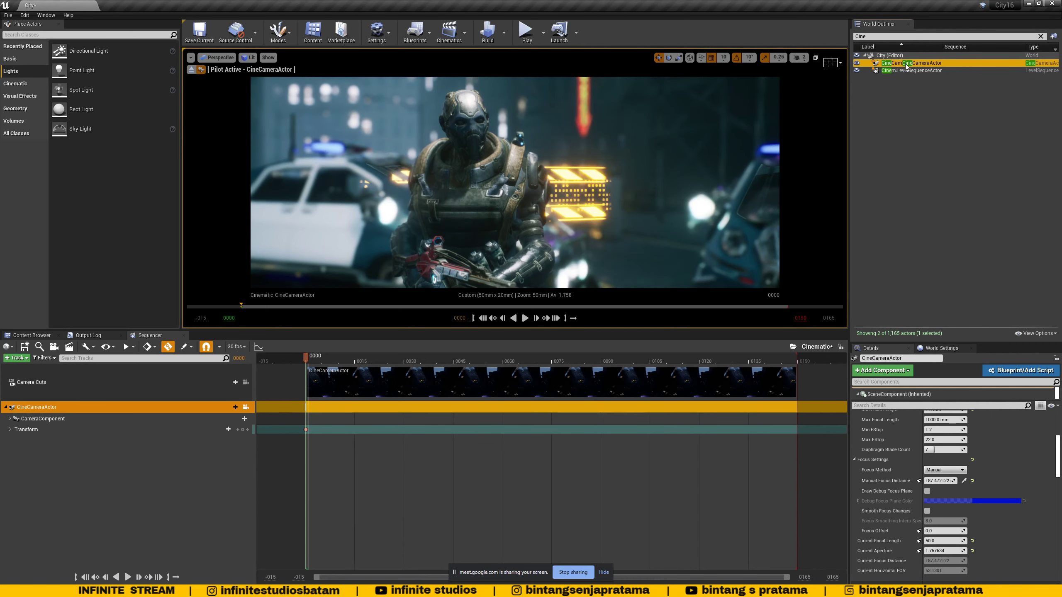
# Create a new CineCameraActor at the viewport's current location.
pyautogui.click(191, 58)
pyautogui.moveTo(233, 211)
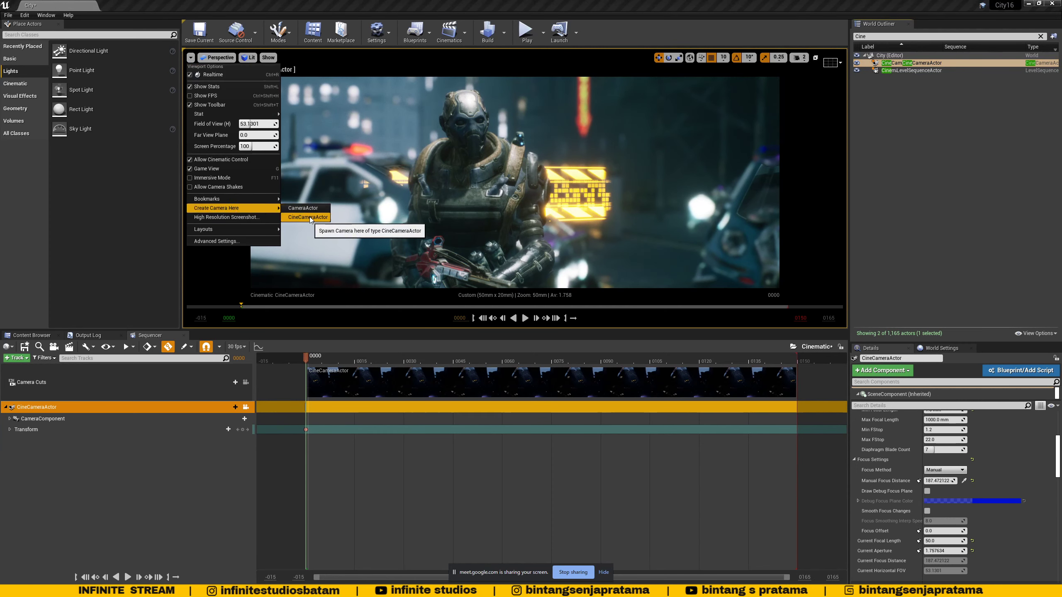
pyautogui.click(634, 38)
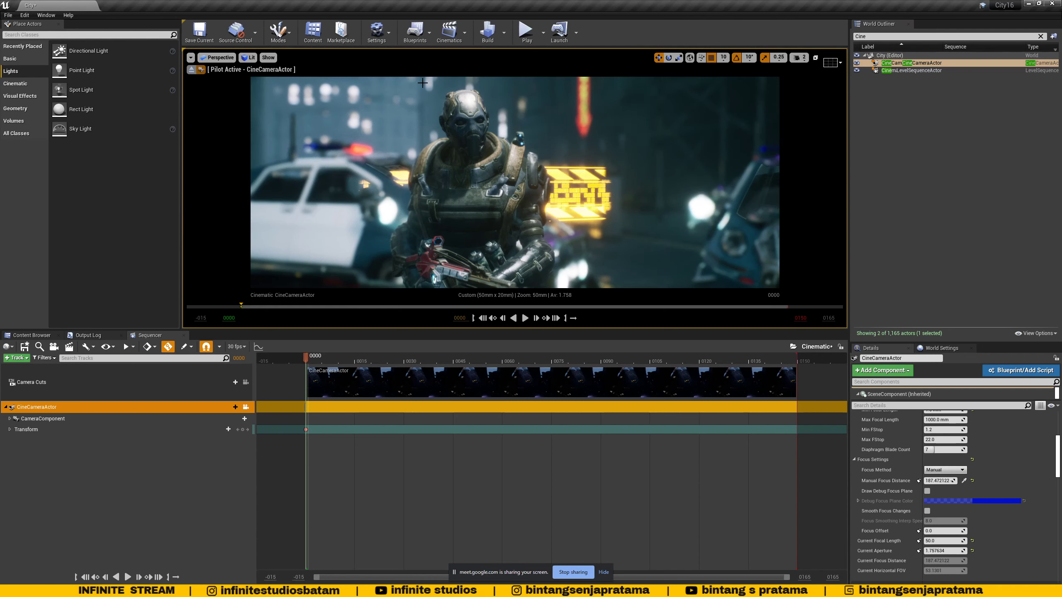
pyautogui.click(192, 58)
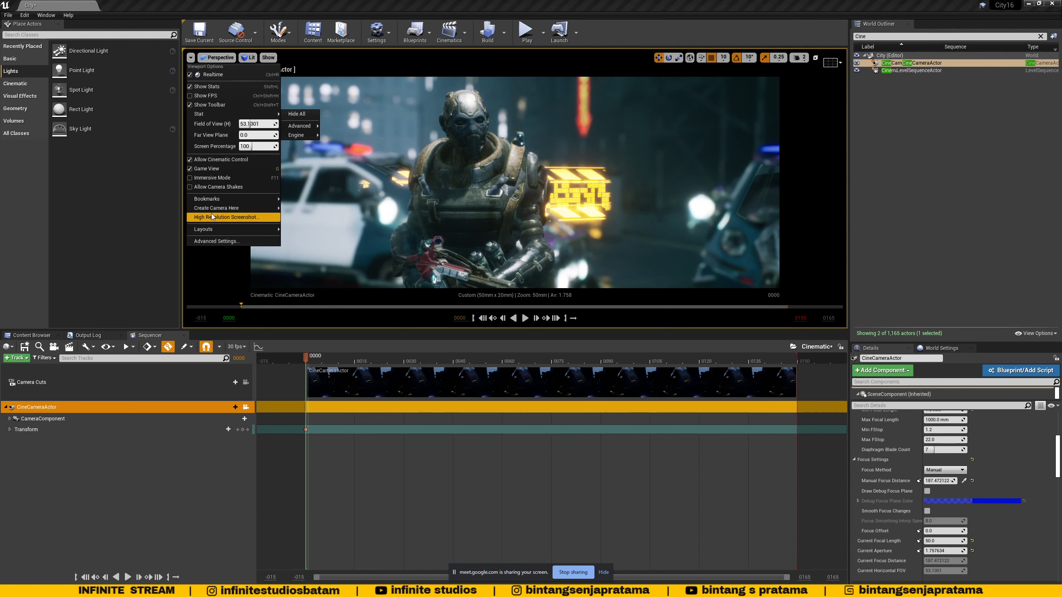
pyautogui.moveTo(218, 210)
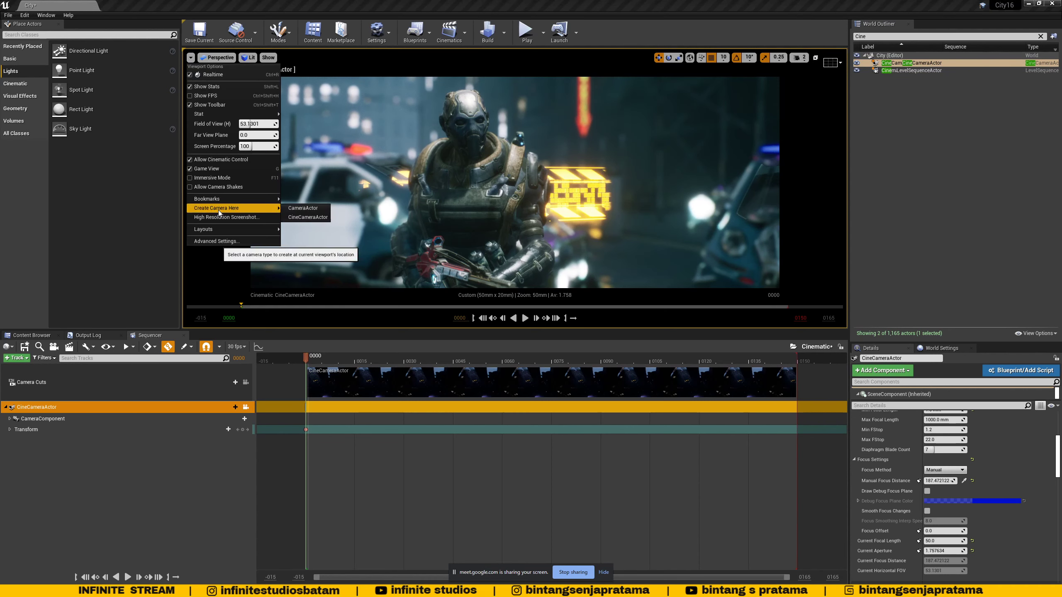
pyautogui.click(305, 217)
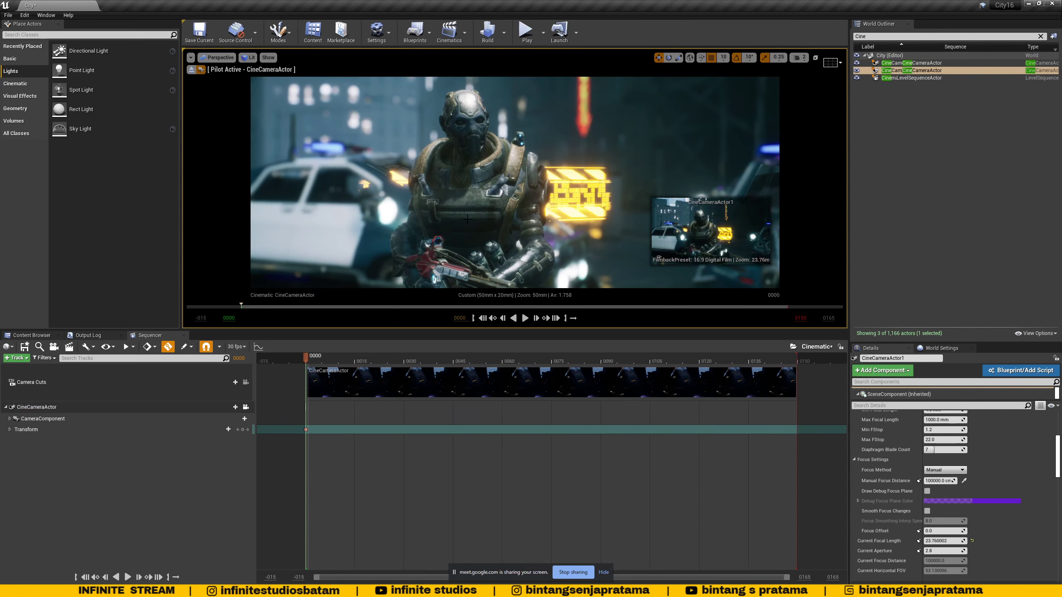
# Clear the World Outliner search filter and rename the new camera to CineCameraActor_02.
pyautogui.click(911, 70)
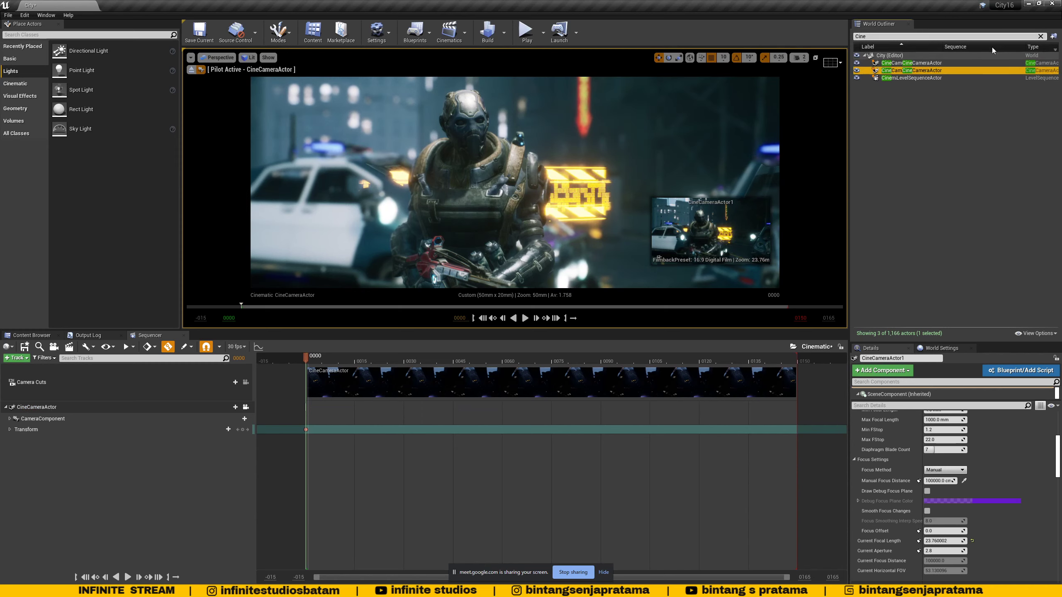
pyautogui.click(217, 58)
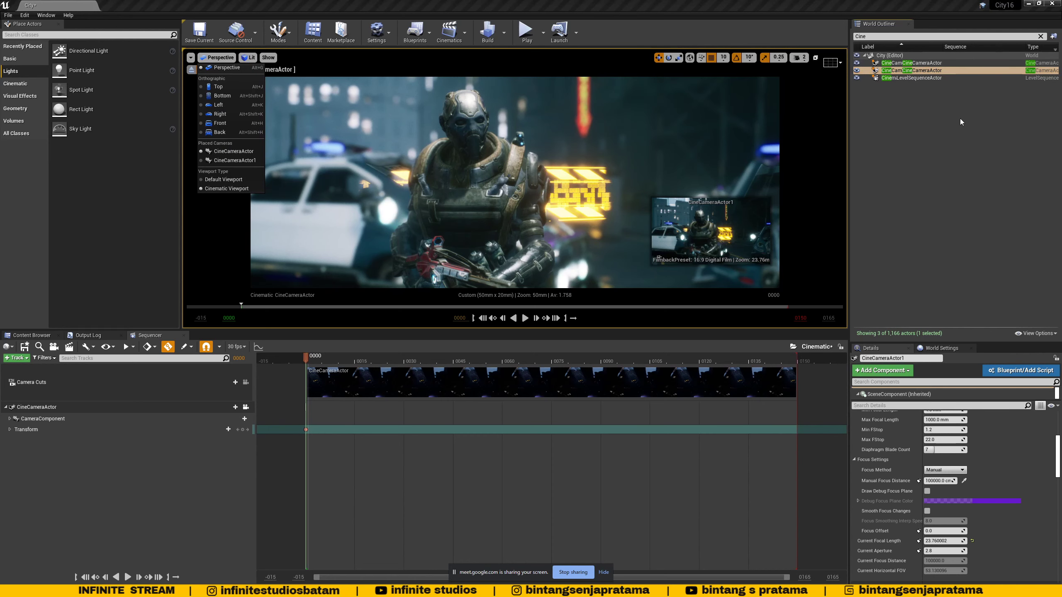
pyautogui.click(1040, 36)
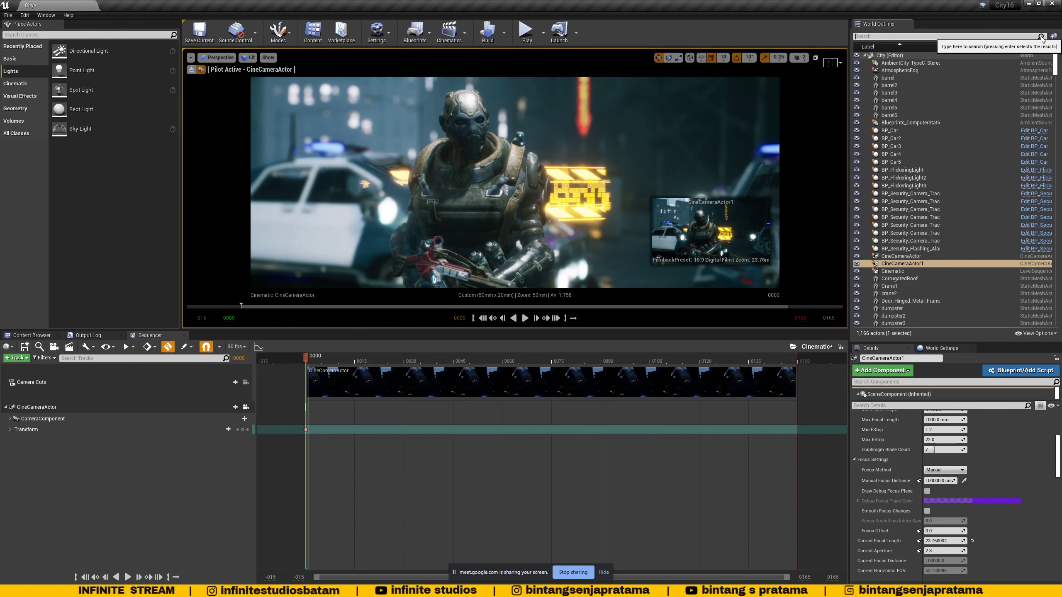
pyautogui.click(905, 267)
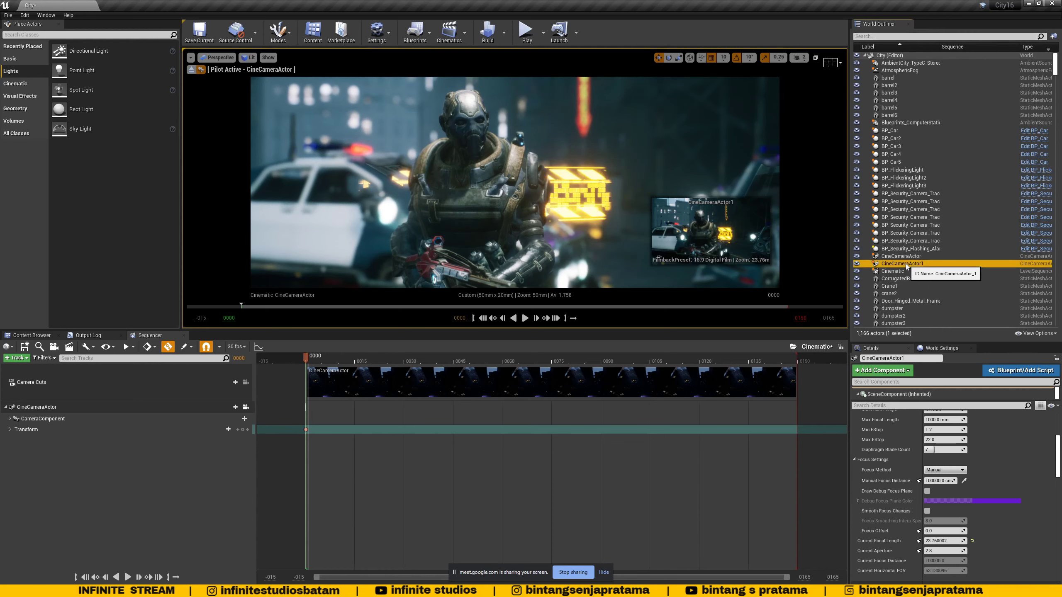
pyautogui.click(906, 266)
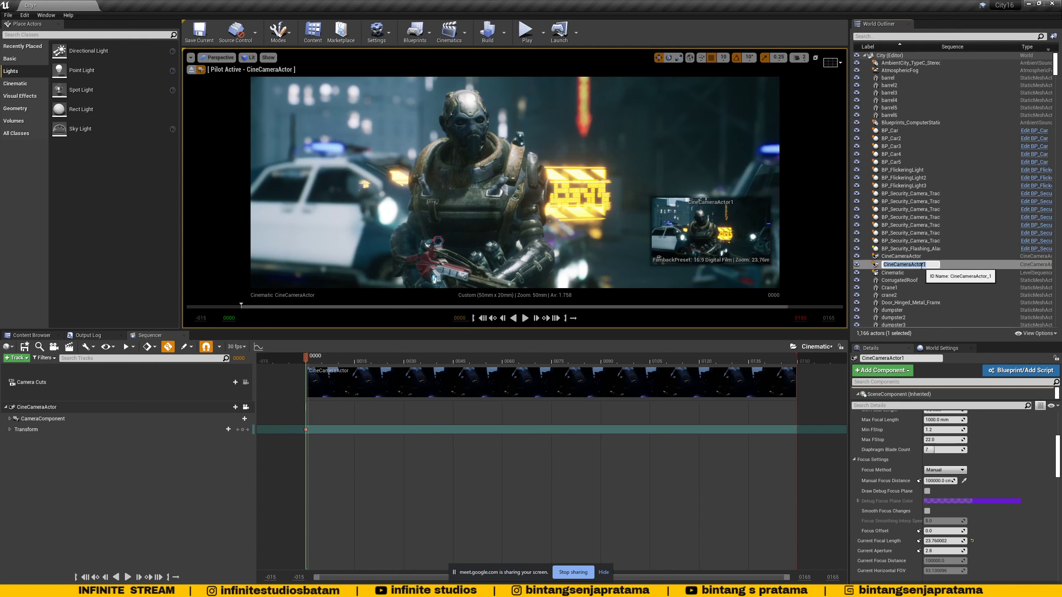
pyautogui.click(928, 264)
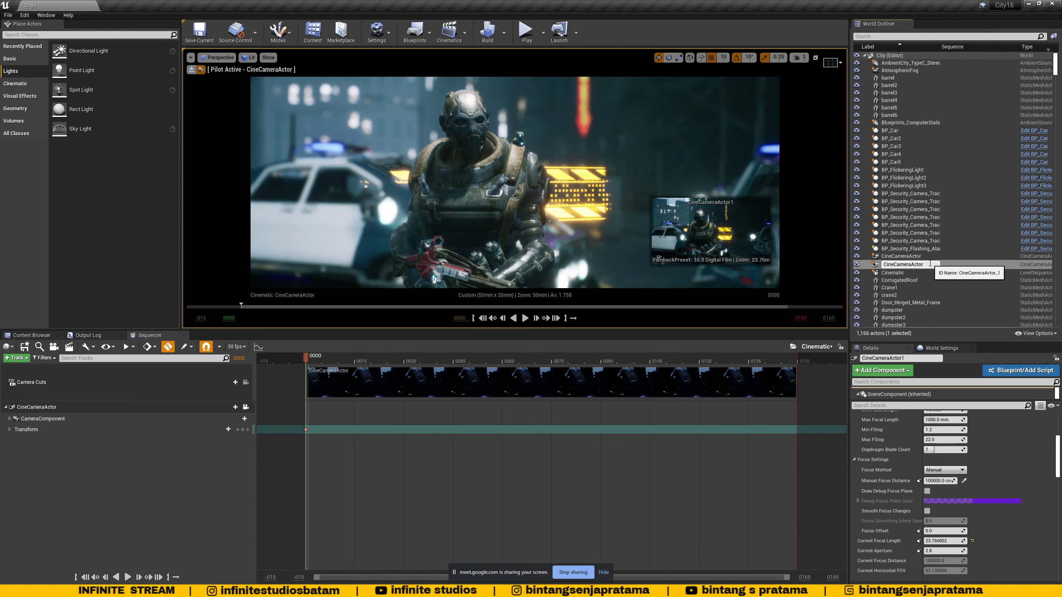
pyautogui.press('Return')
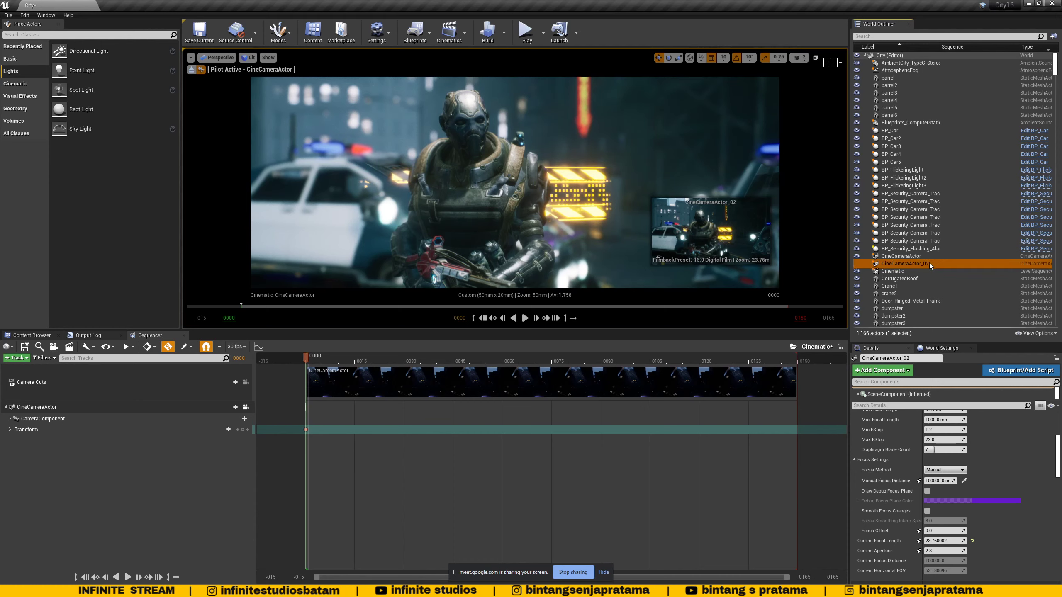
# Pilot CineCameraActor_02 in the cinematic viewport so the scene is viewed through it.
pyautogui.click(217, 57)
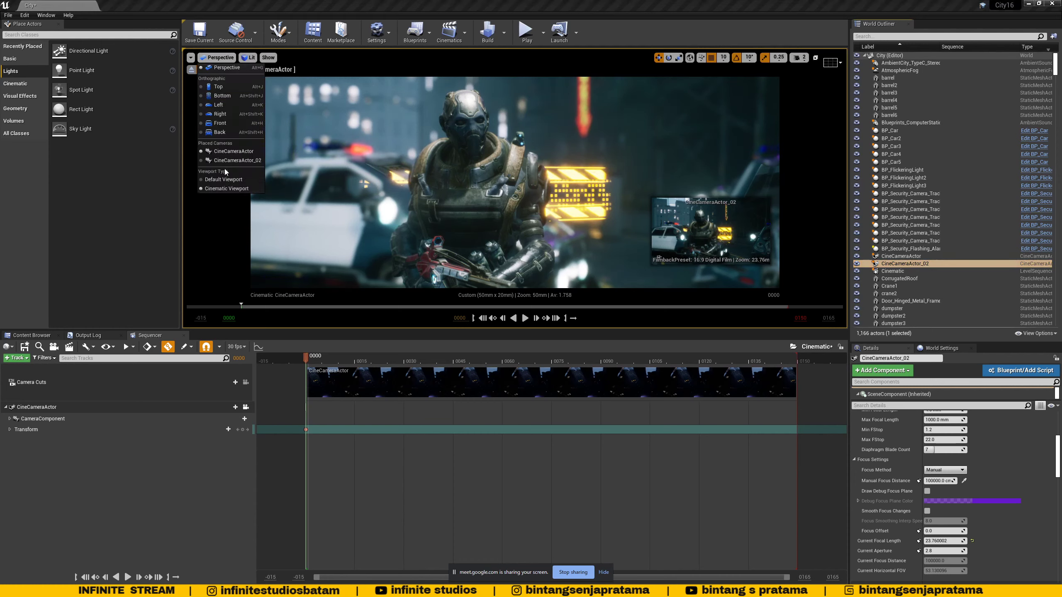
pyautogui.click(225, 160)
pyautogui.click(215, 60)
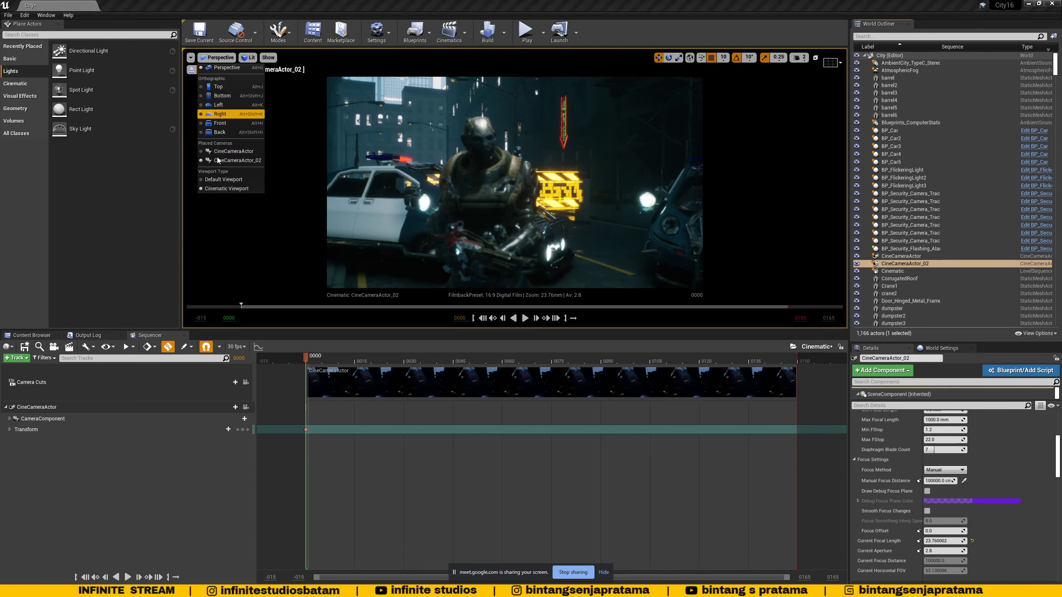
pyautogui.click(232, 158)
pyautogui.click(214, 59)
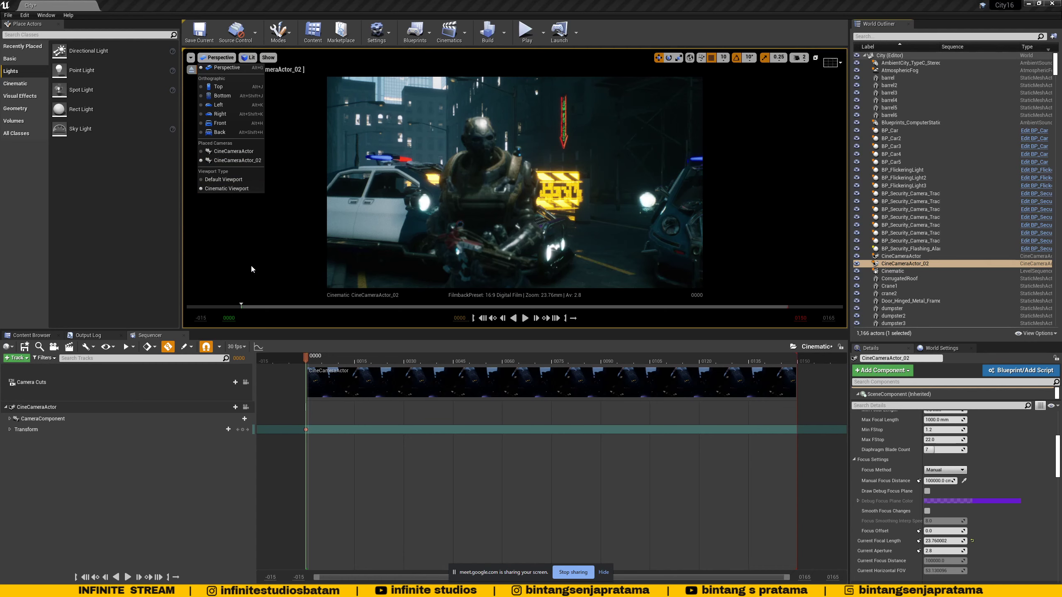
pyautogui.click(192, 456)
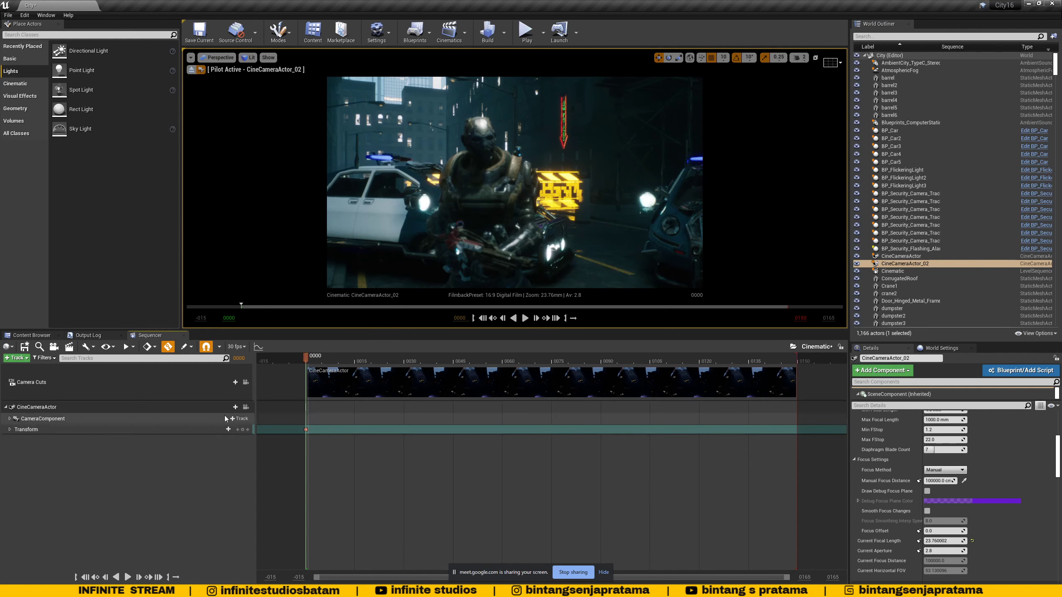
# Delete the old CineCameraActor track from the Cinematic sequence.
pyautogui.click(149, 382)
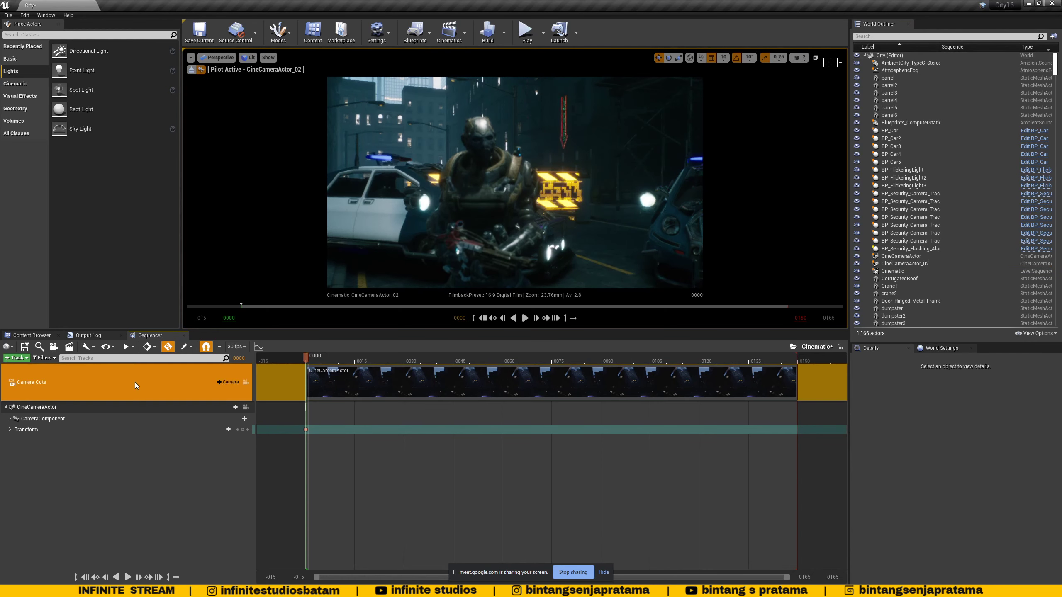
pyautogui.click(5, 407)
pyautogui.click(59, 410)
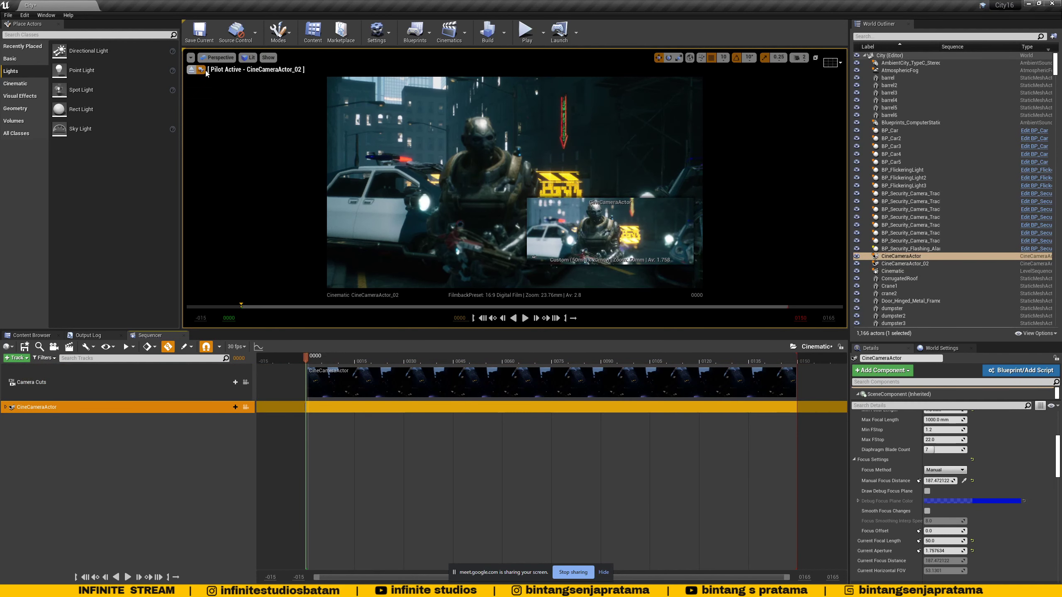
pyautogui.click(6, 407)
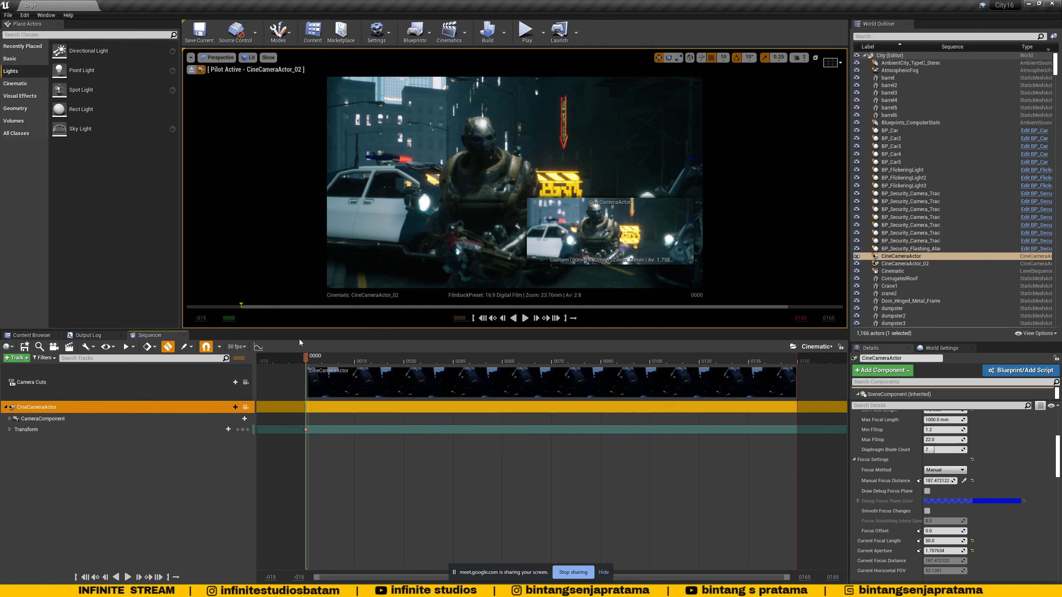
pyautogui.click(904, 263)
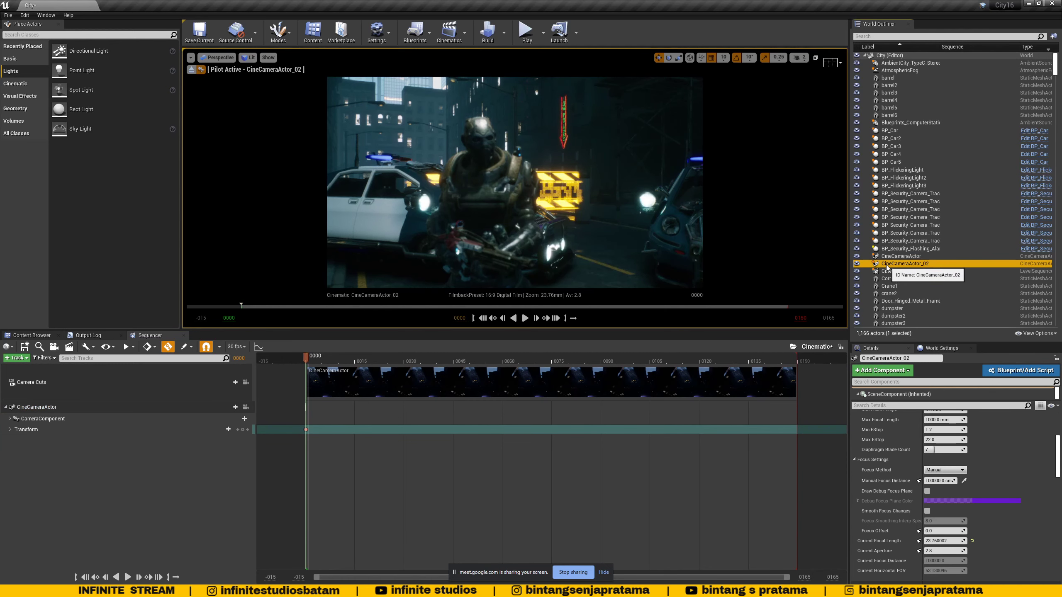
pyautogui.click(112, 407)
pyautogui.rightClick(107, 405)
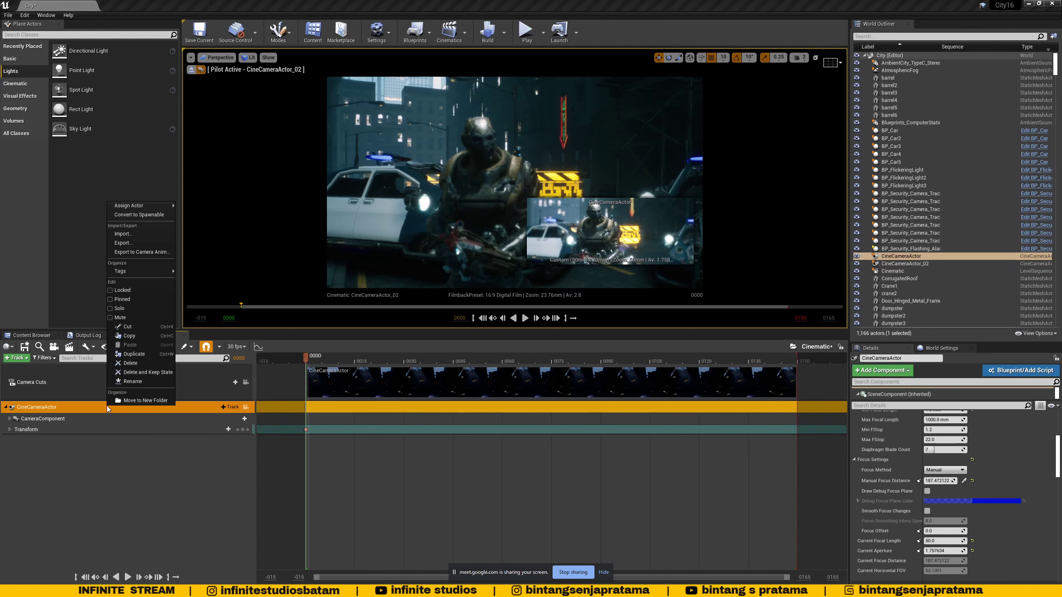
pyautogui.click(129, 363)
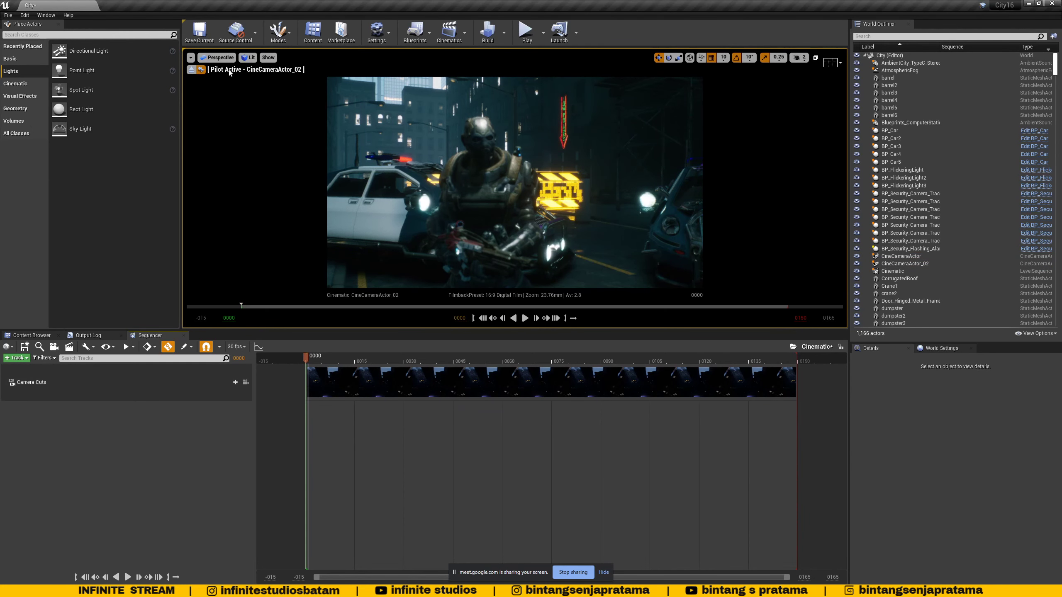
# Delete the Camera Cuts track from the Cinematic sequence.
pyautogui.click(74, 382)
pyautogui.rightClick(74, 382)
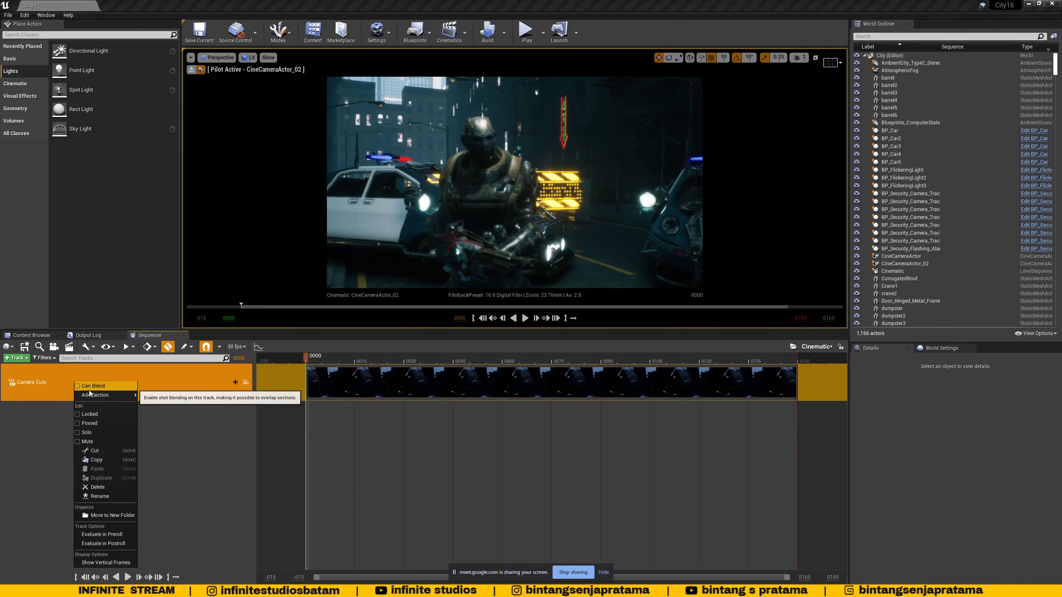
pyautogui.click(98, 488)
# Add CineCameraActor_02 from the World Outliner to the empty sequence and look through it in the viewport.
pyautogui.click(896, 264)
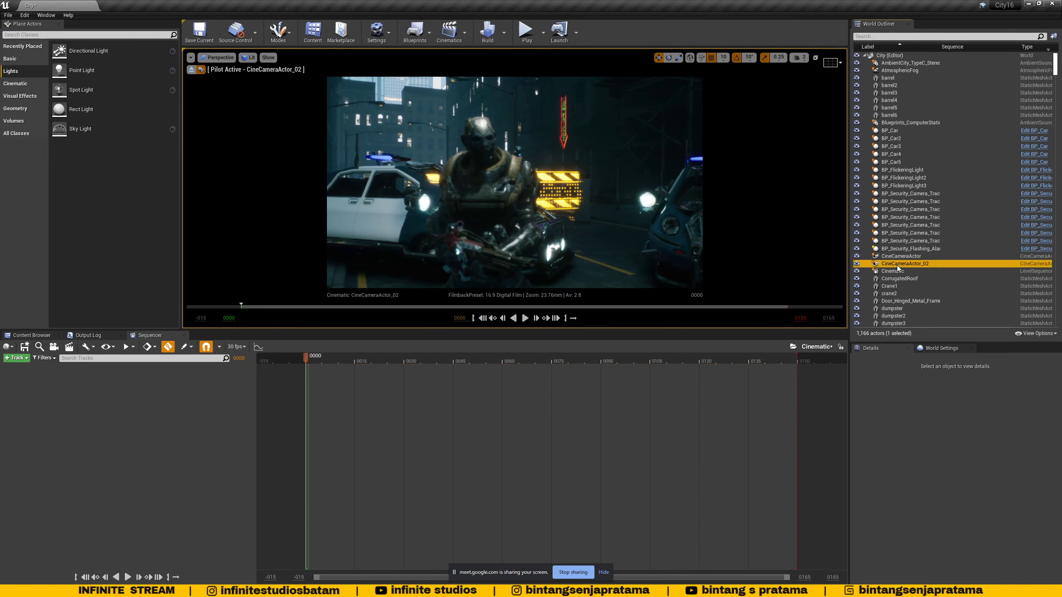
pyautogui.moveTo(896, 265); pyautogui.dragTo(73, 398)
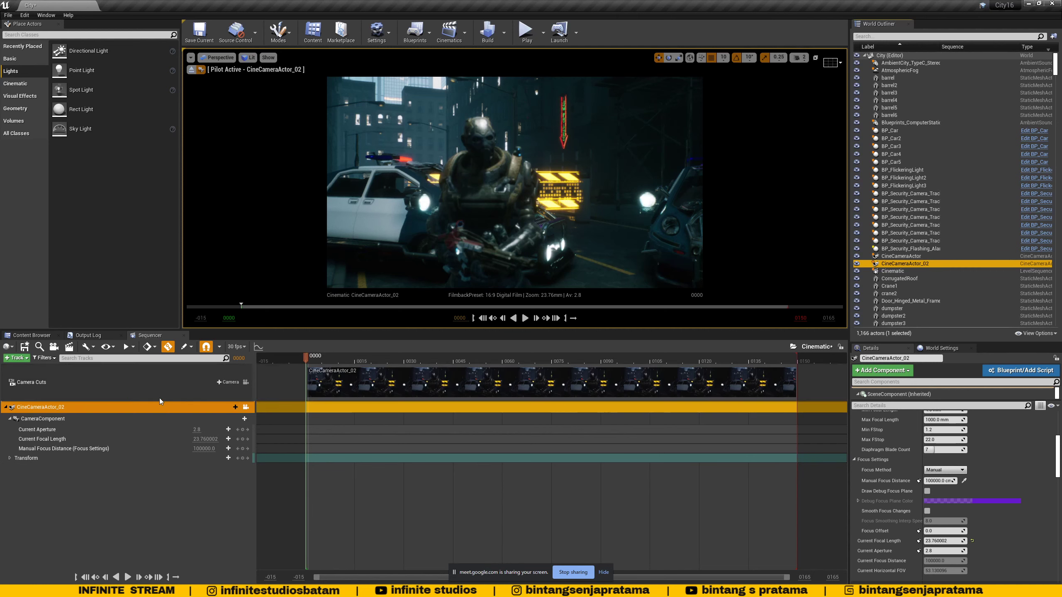
pyautogui.click(218, 57)
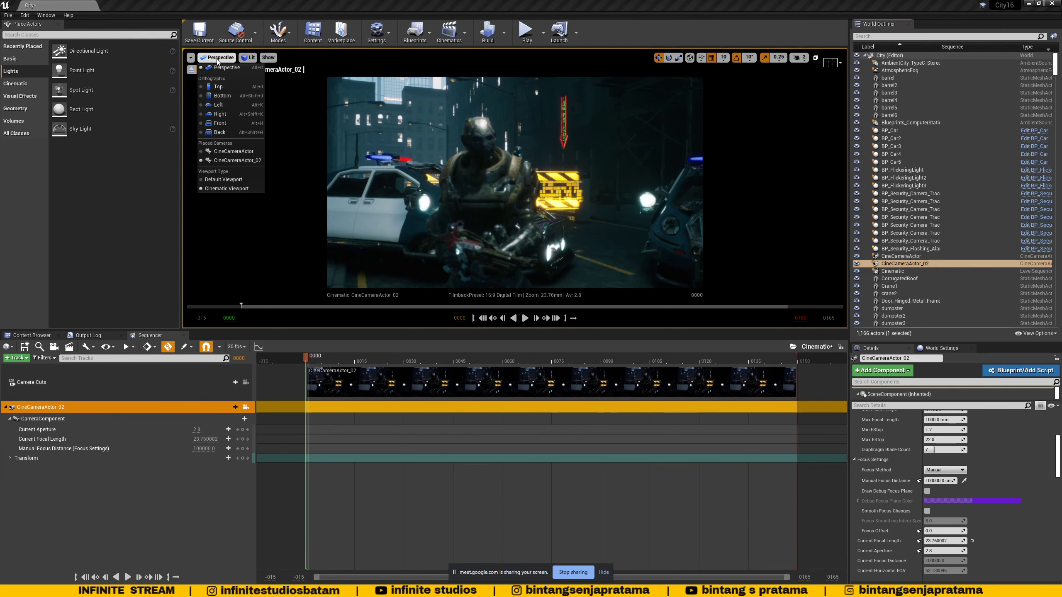
pyautogui.click(241, 159)
# Set the viewport camera speed to 2 and reframe CineCameraActor_02 on the armed robot soldier in front of the police car.
pyautogui.moveTo(533, 183); pyautogui.dragTo(745, 103, button='right')
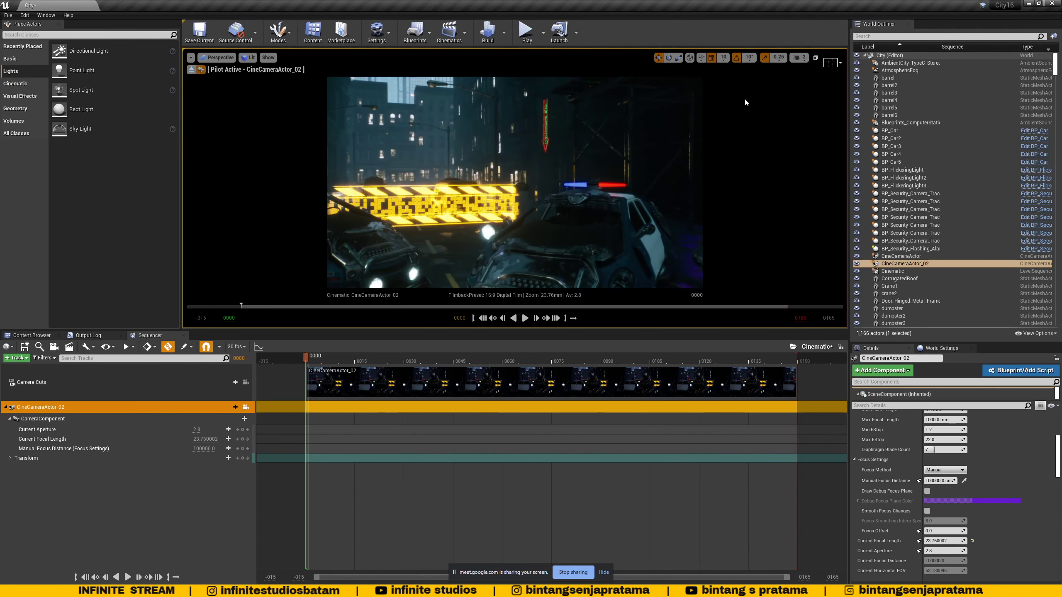
pyautogui.click(799, 58)
pyautogui.moveTo(797, 78); pyautogui.dragTo(805, 78)
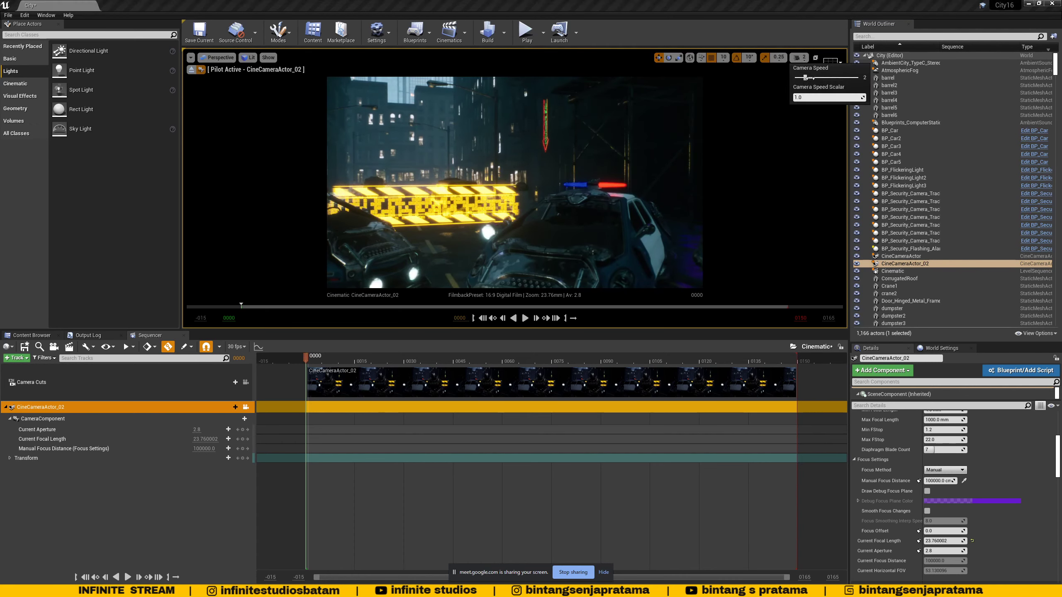
pyautogui.click(559, 239)
pyautogui.click(497, 188)
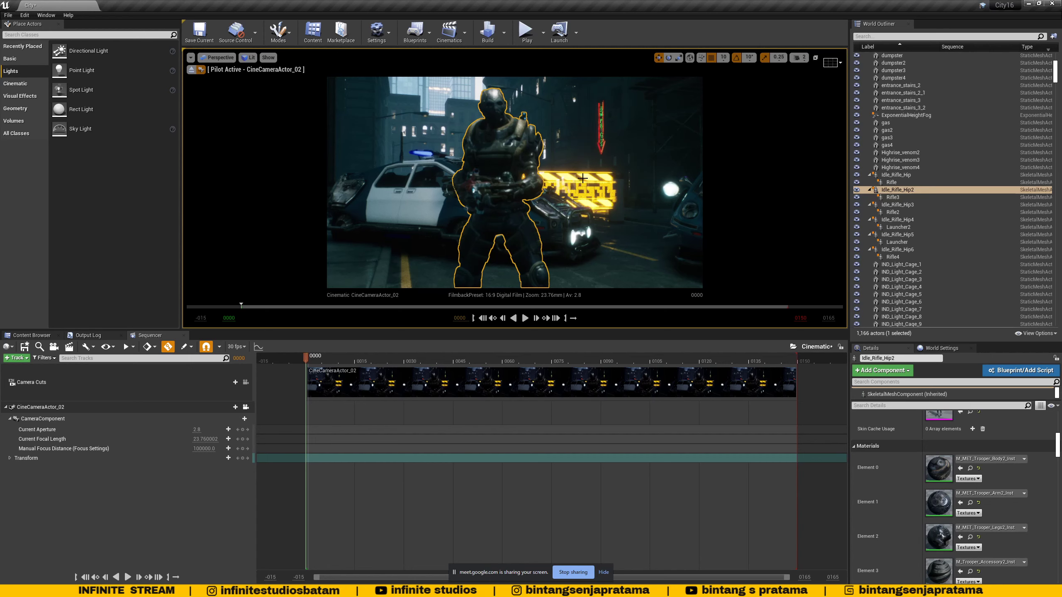
# View the scene through the original CineCameraActor and open the viewport's camera and viewport type options.
pyautogui.click(217, 57)
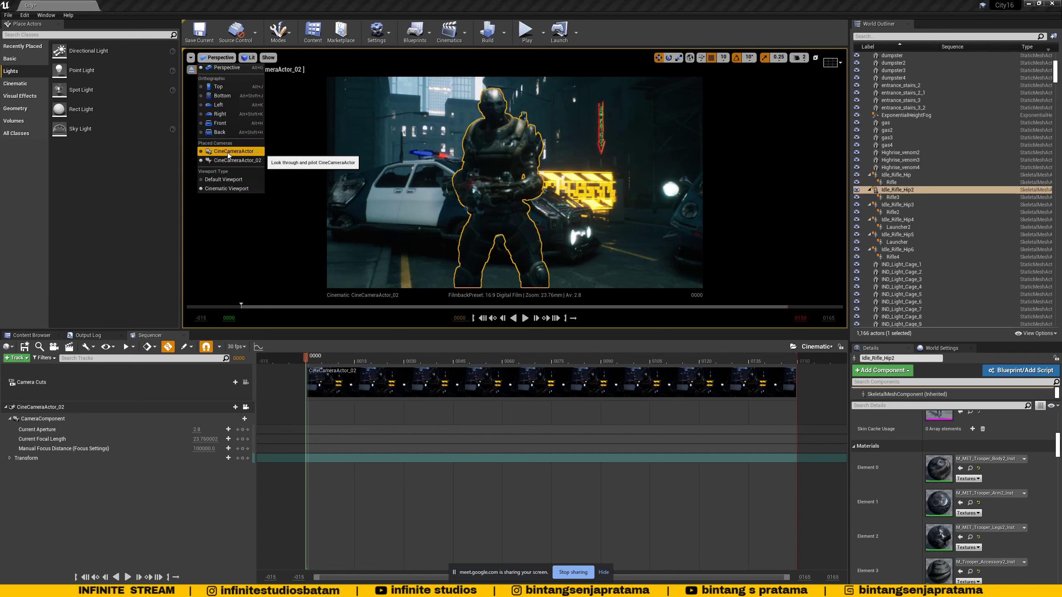
pyautogui.click(226, 152)
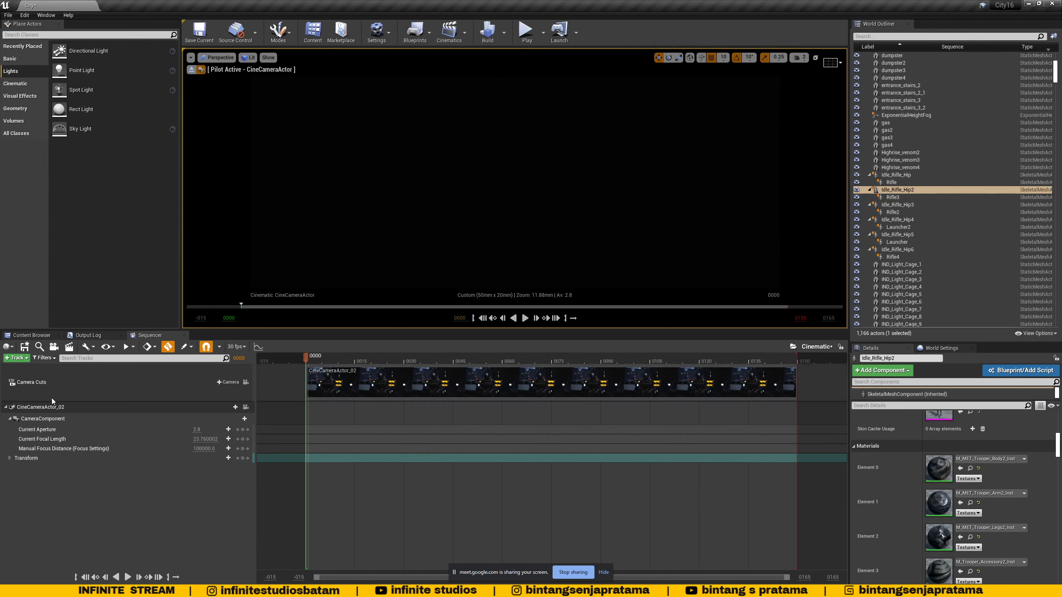
pyautogui.click(216, 57)
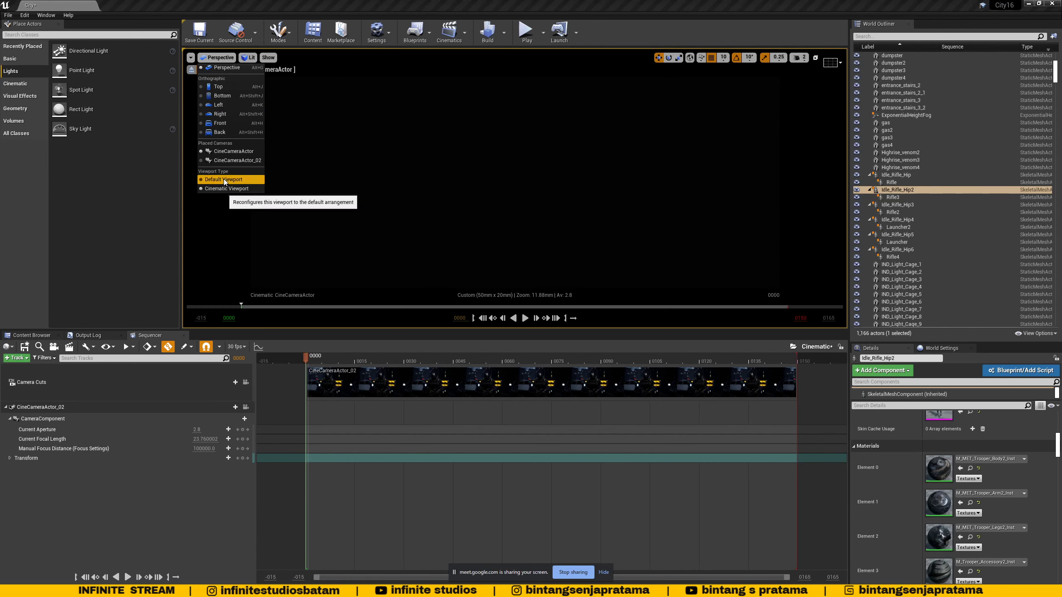
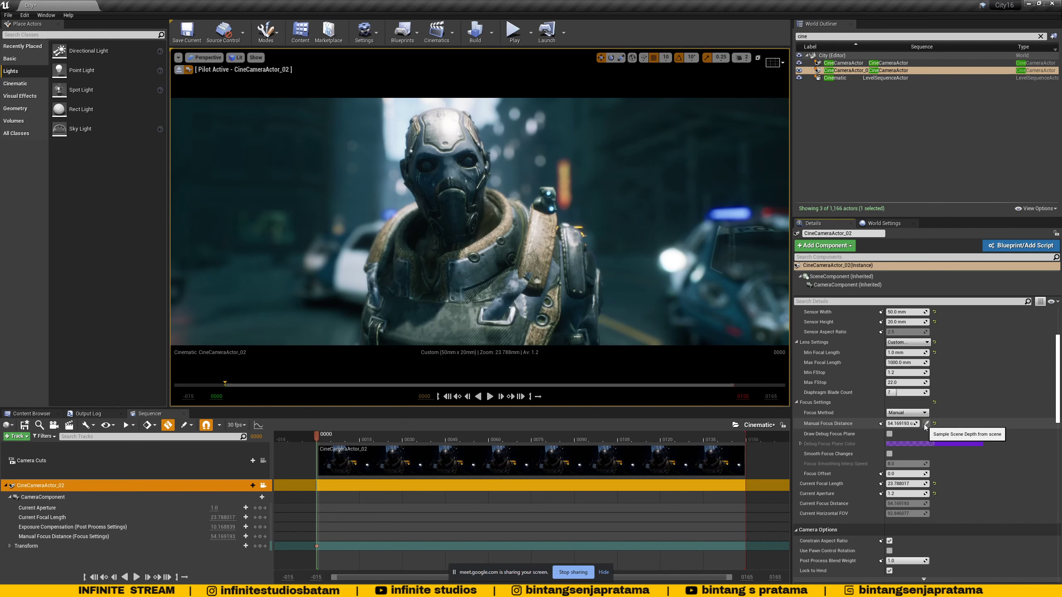
# Try to sample CineCameraActor_02's manual focus distance from the police car left of the robot, and reselect the camera.
pyautogui.click(925, 424)
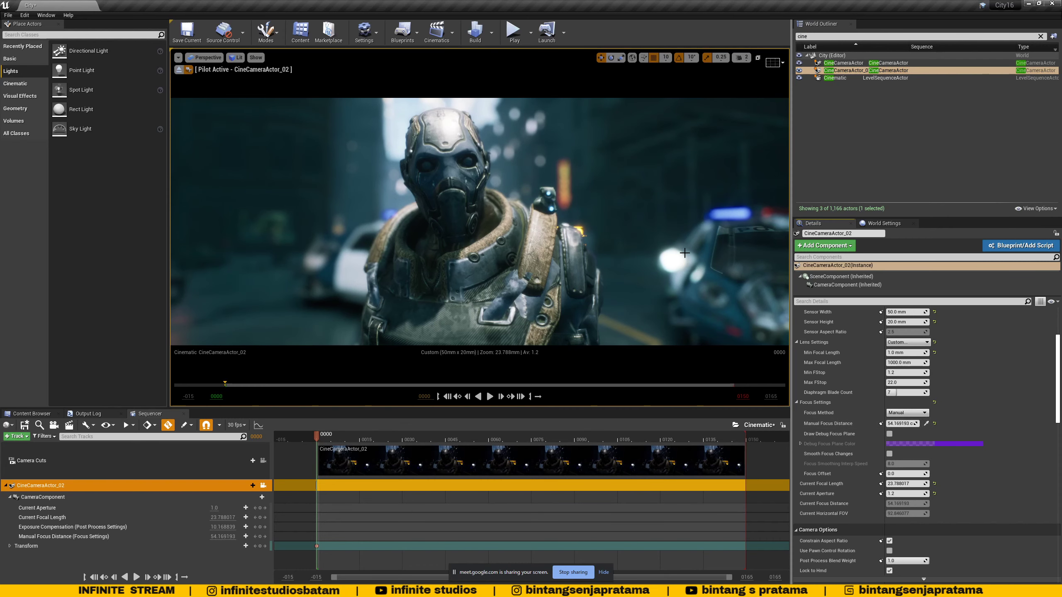
pyautogui.click(346, 256)
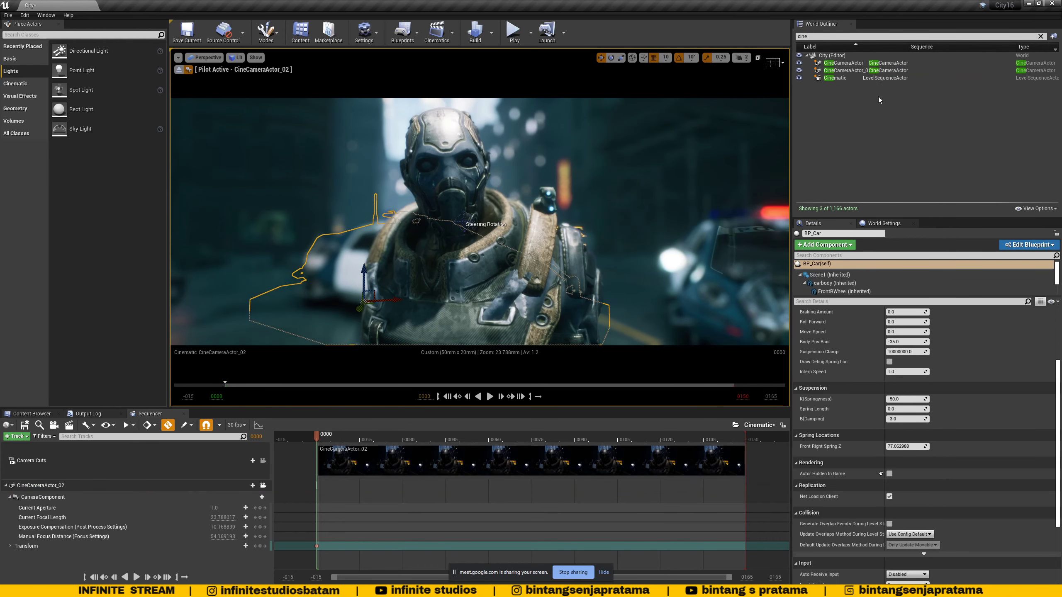
pyautogui.click(848, 70)
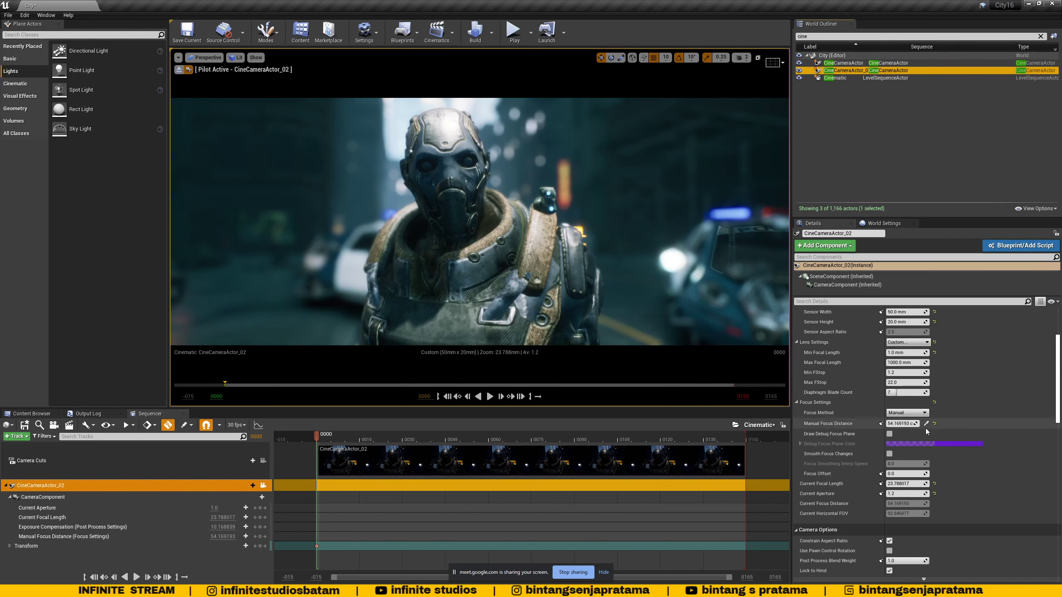
# Try to sample CineCameraActor_02's manual focus distance from the police car right of the robot.
pyautogui.click(926, 424)
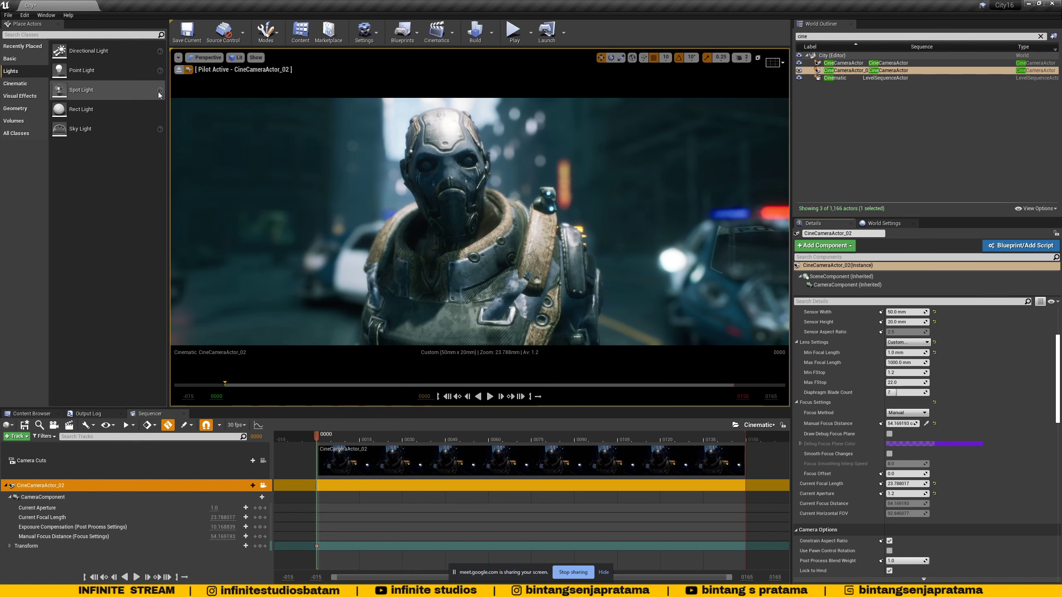
pyautogui.click(204, 58)
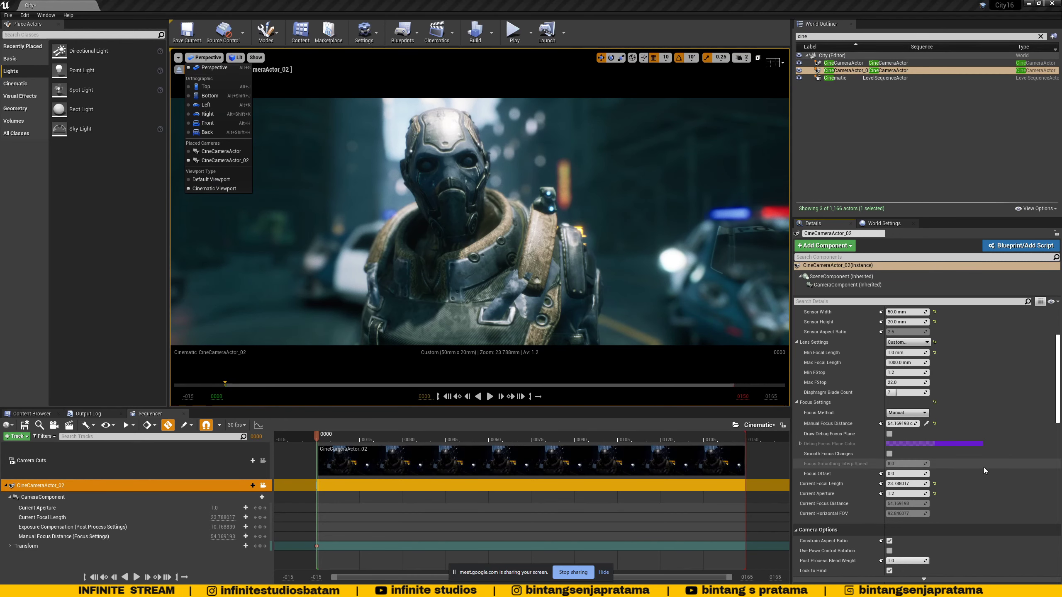
pyautogui.click(1012, 427)
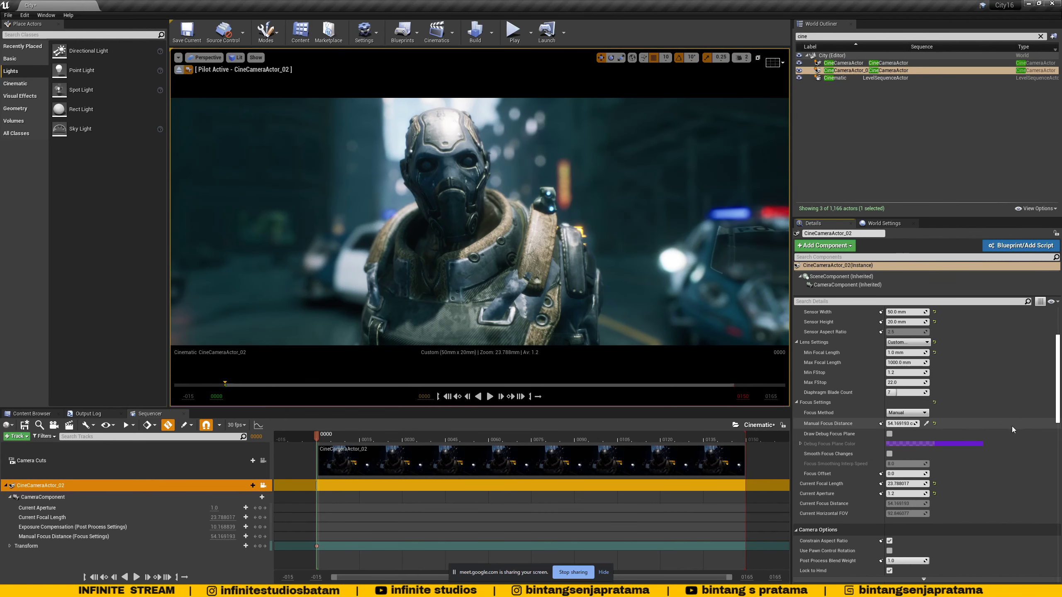
pyautogui.click(925, 424)
pyautogui.click(701, 259)
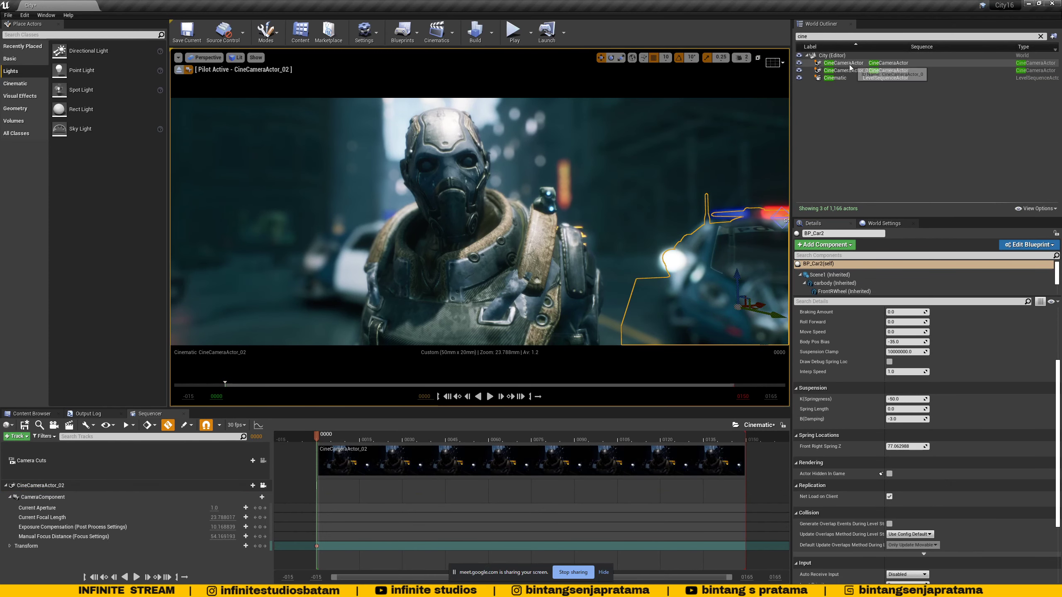
# Reselect CineCameraActor_02 in the scene and in its sequence track, and enlarge the Sequencer area.
pyautogui.click(882, 70)
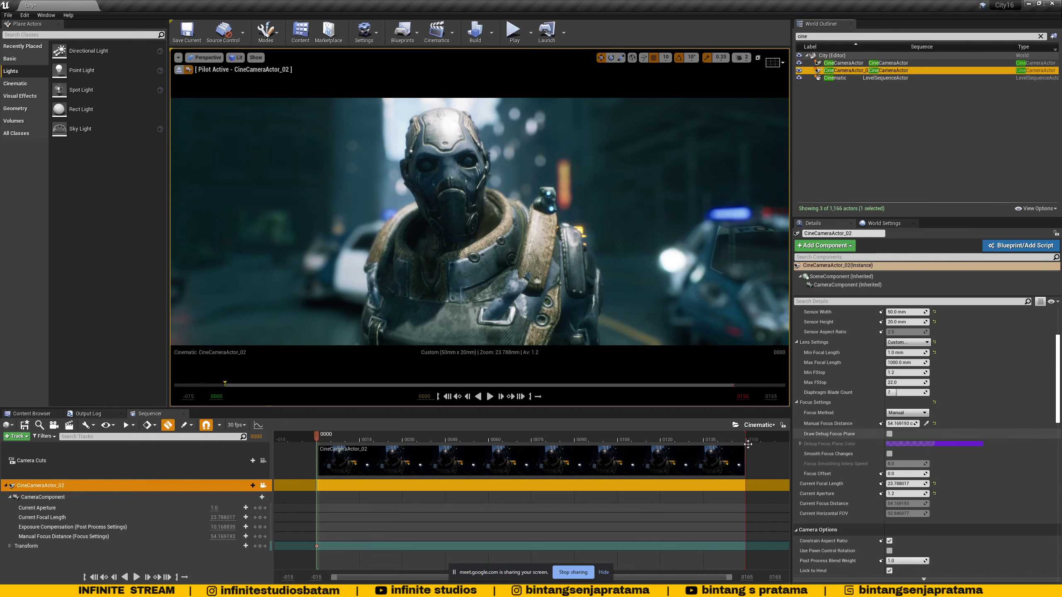
pyautogui.click(51, 489)
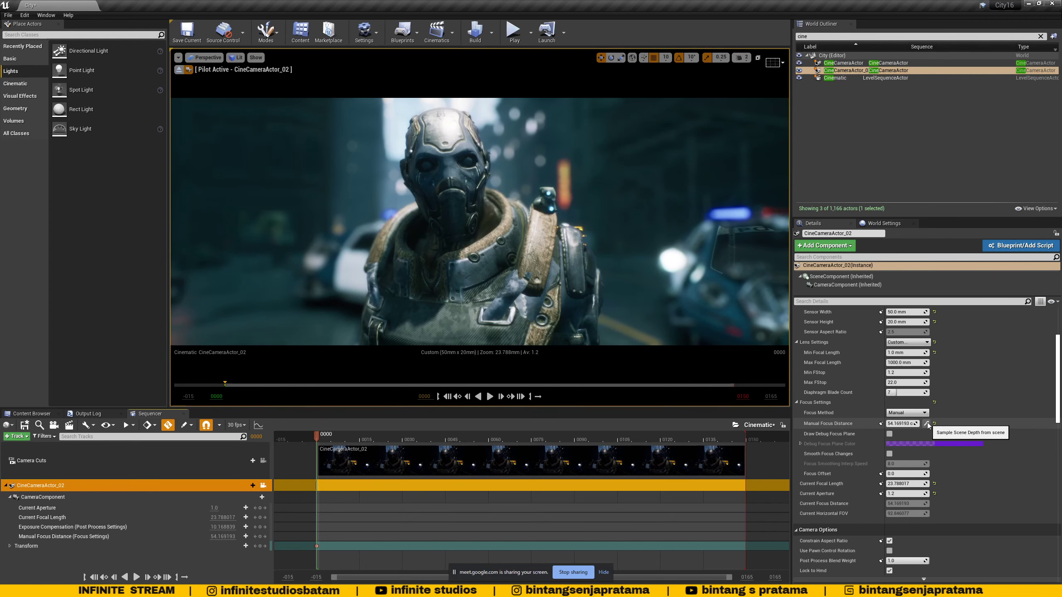
pyautogui.moveTo(788, 405); pyautogui.dragTo(788, 373)
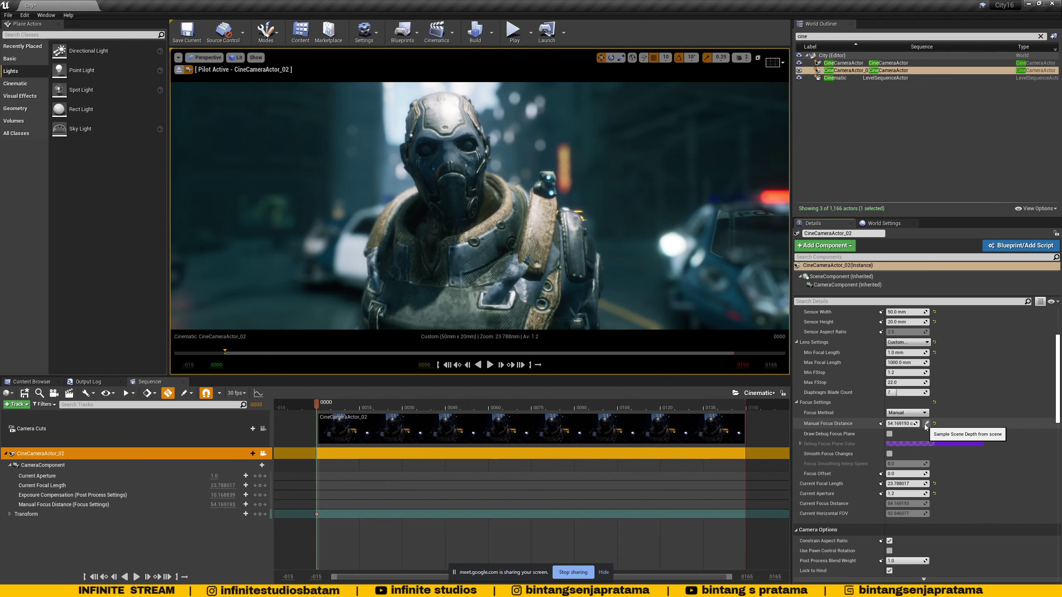
# Check the World Settings and the original CineCameraActor's focus settings, and return to CineCameraActor_02's details.
pyautogui.click(884, 224)
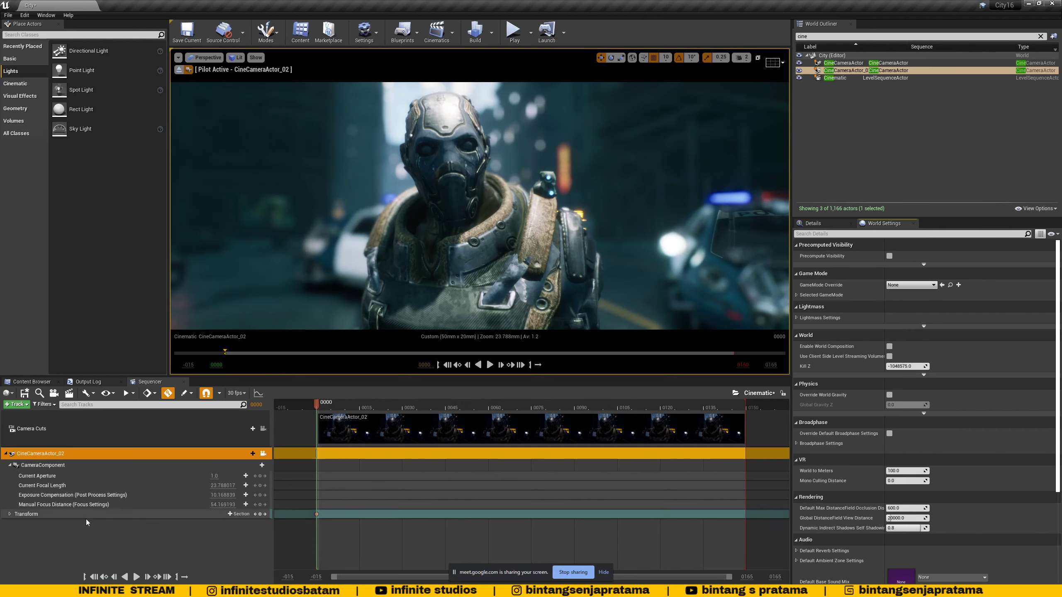
pyautogui.click(843, 63)
pyautogui.scroll(-2, 933, 475)
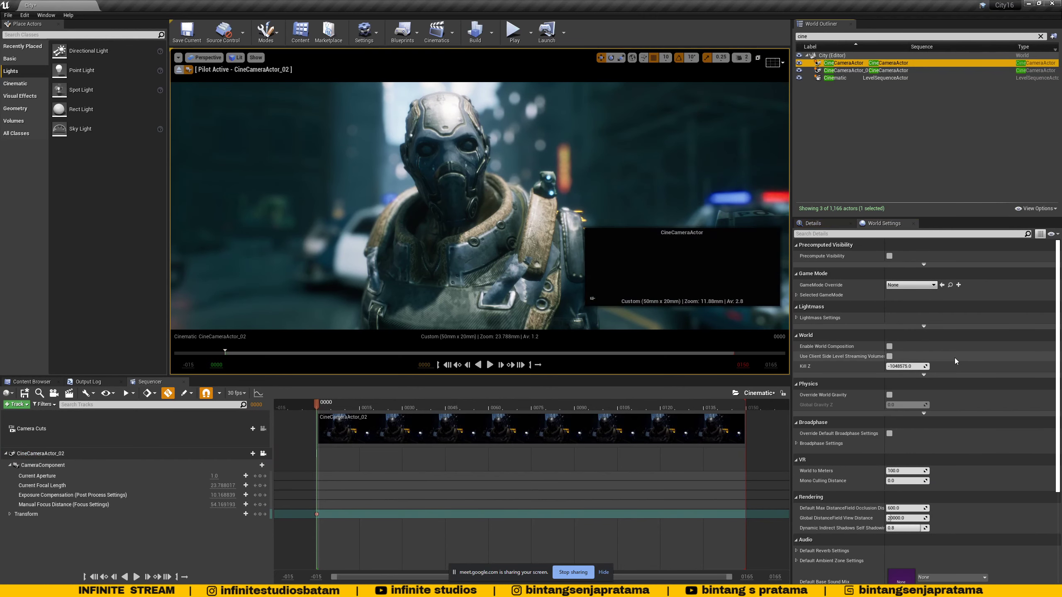
pyautogui.scroll(-3, 959, 419)
pyautogui.scroll(2, 934, 375)
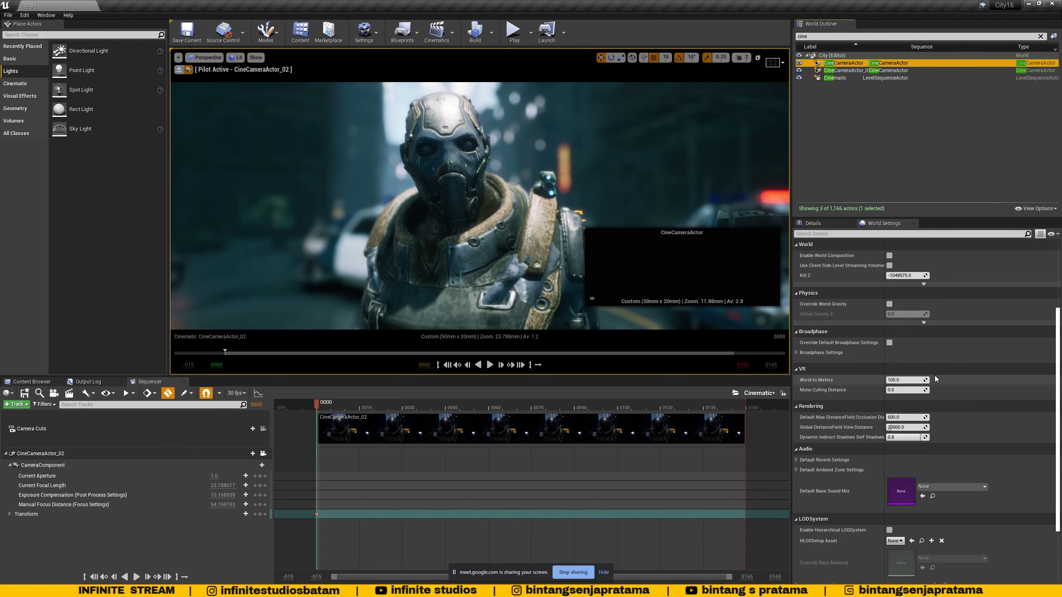
pyautogui.click(826, 223)
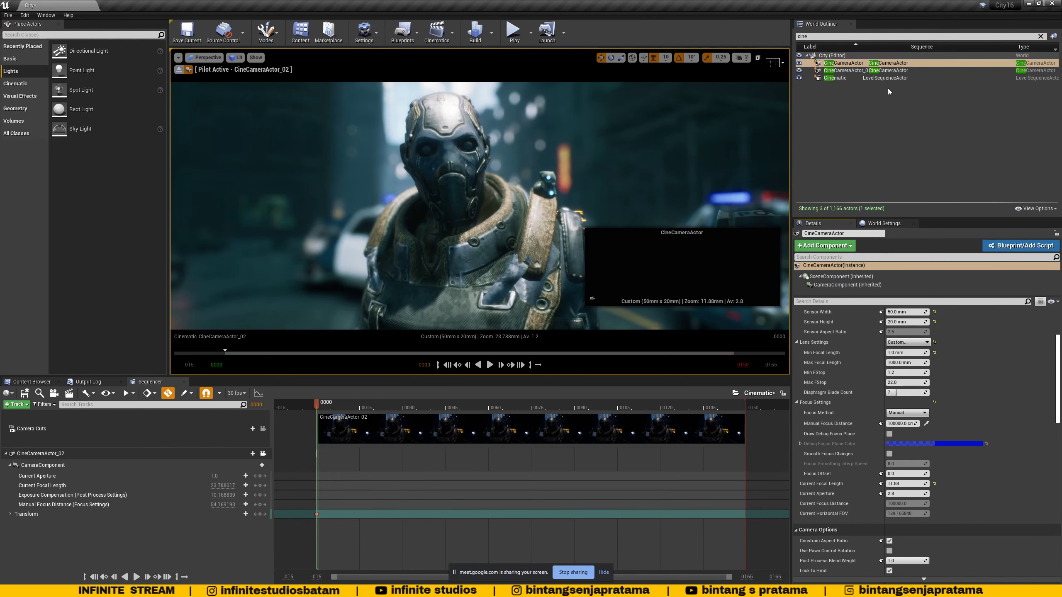
pyautogui.click(854, 71)
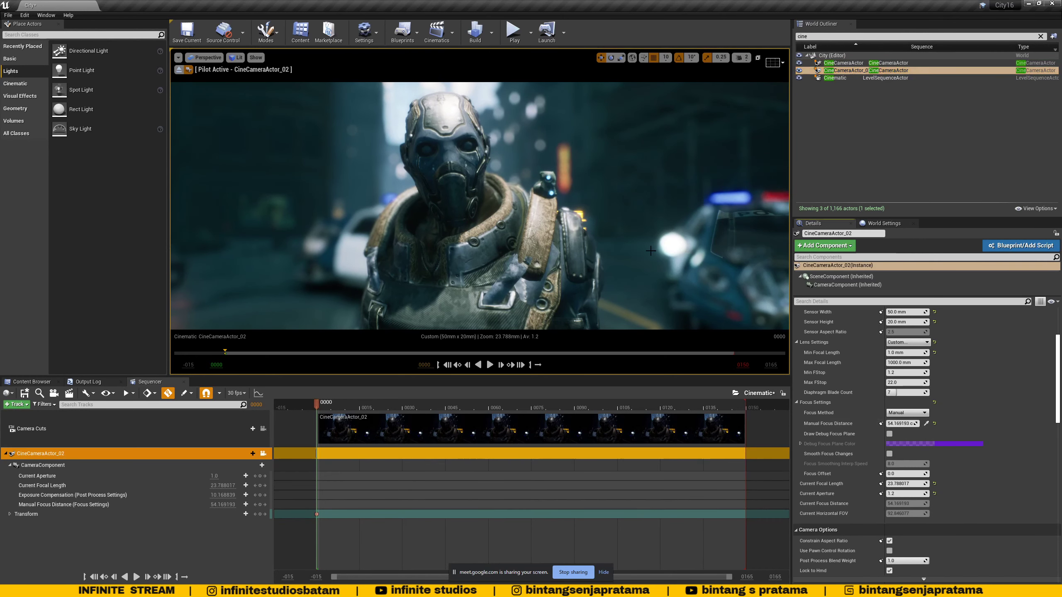
# Pilot CineCameraActor_02 again in the viewport and resample its manual focus distance from the scene.
pyautogui.click(205, 57)
pyautogui.moveTo(221, 152)
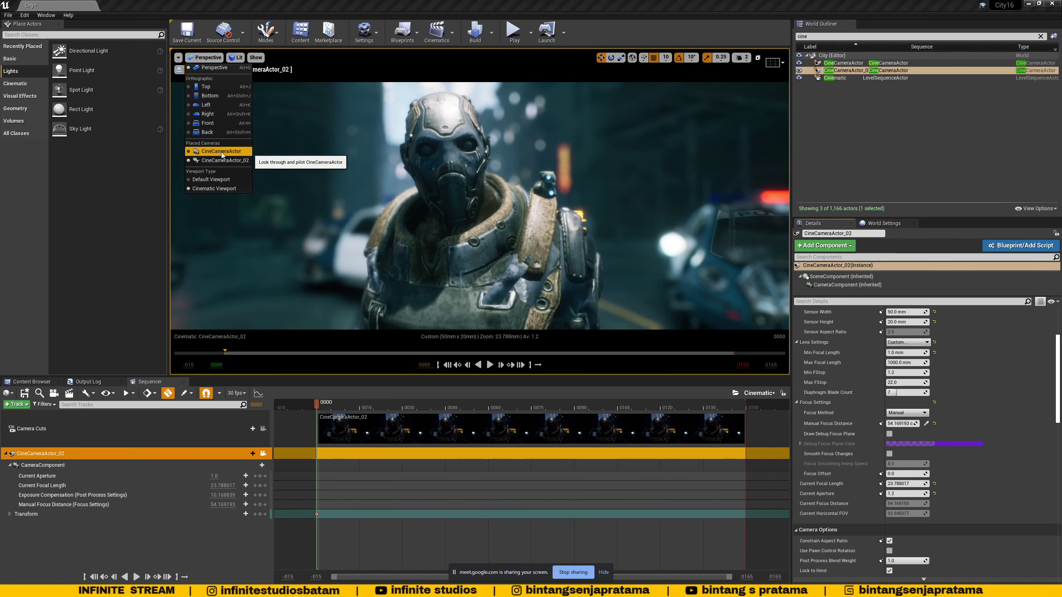
pyautogui.click(276, 158)
pyautogui.click(205, 57)
pyautogui.click(218, 160)
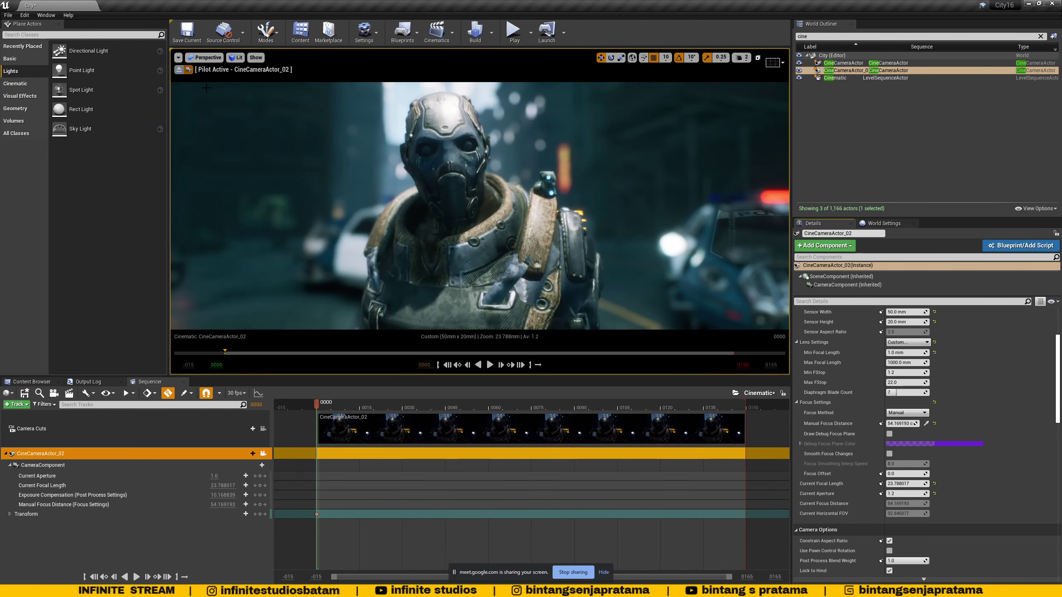
pyautogui.click(926, 423)
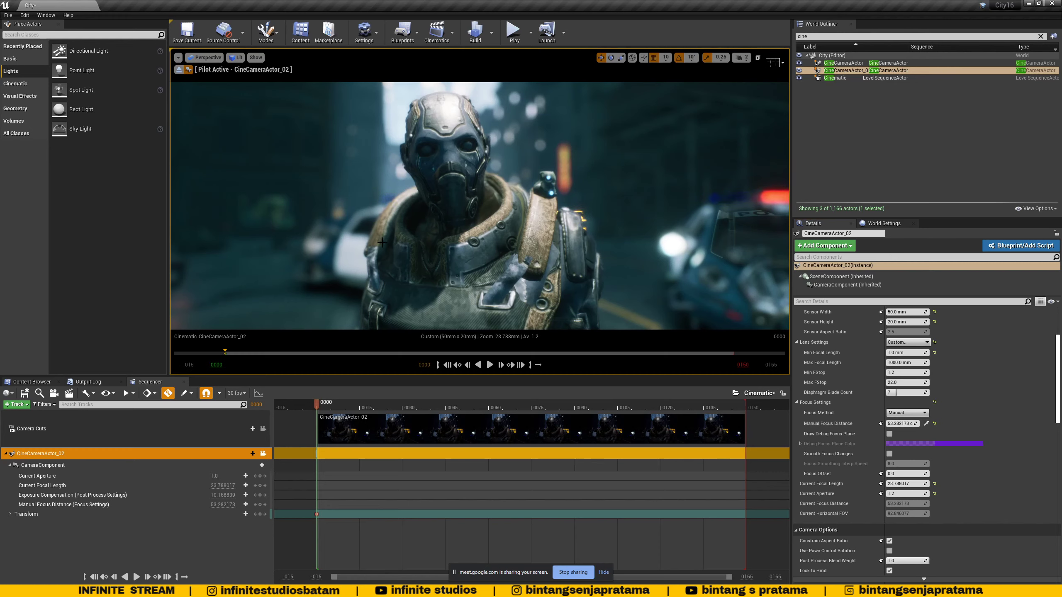
# Turn on CineCameraActor_02's debug focus plane and raise the manual focus distance to about 121.6 cm.
pyautogui.click(889, 434)
pyautogui.click(888, 438)
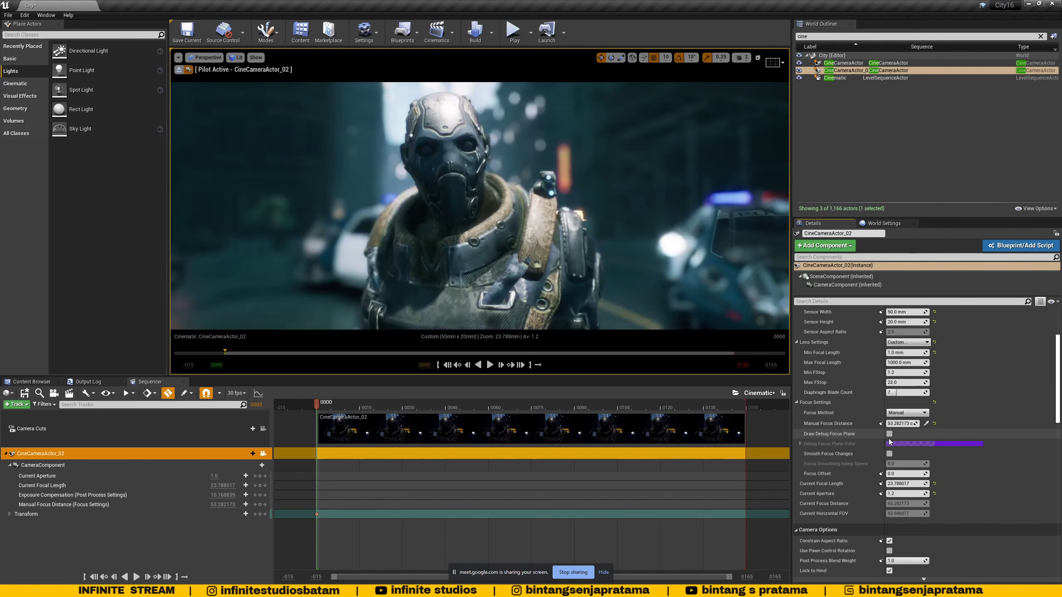
pyautogui.click(887, 438)
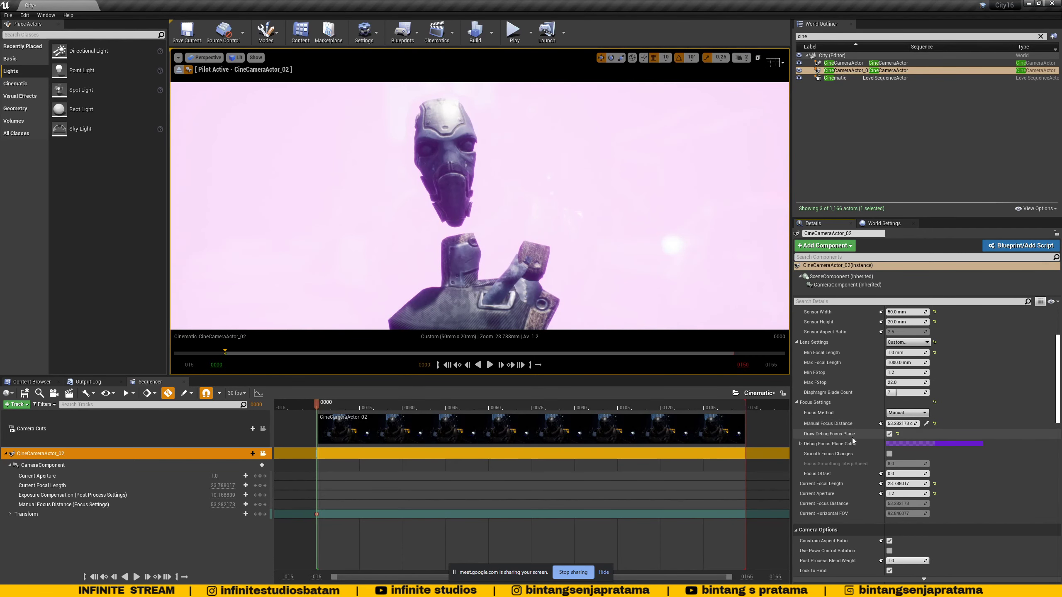
pyautogui.moveTo(898, 423); pyautogui.dragTo(921, 423)
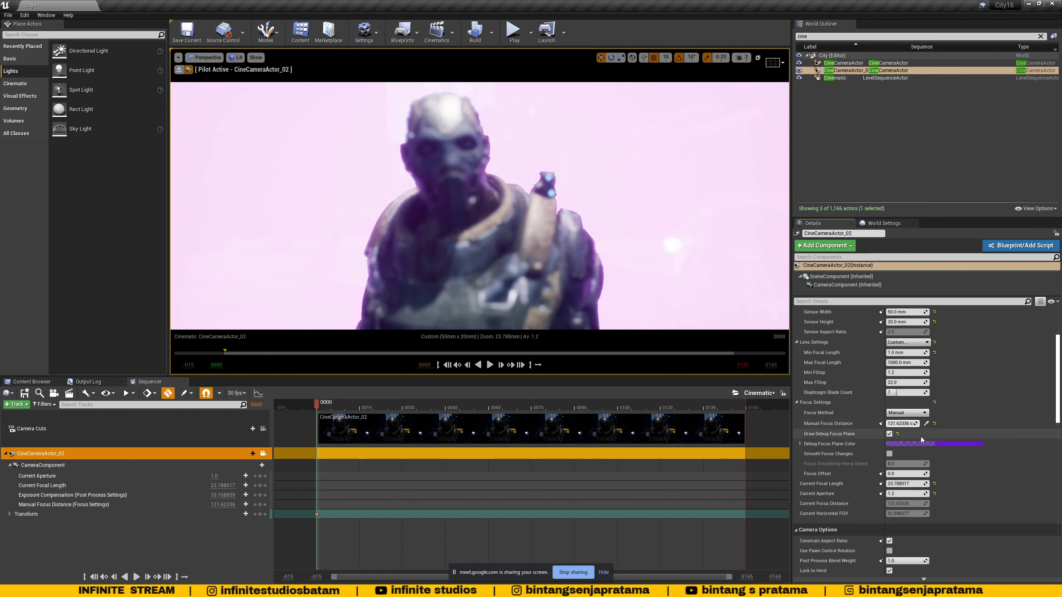
# Recolor the debug focus plane blue-violet with hue about 243, saturation about 0.92 and value about 0.77.
pyautogui.click(949, 444)
pyautogui.click(802, 401)
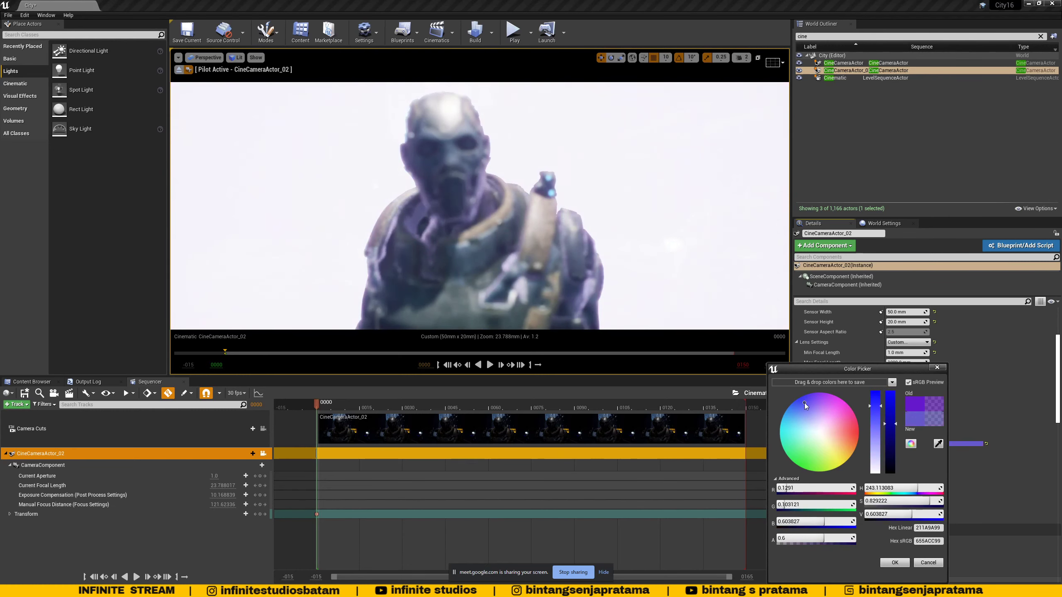
pyautogui.moveTo(877, 399); pyautogui.dragTo(890, 411)
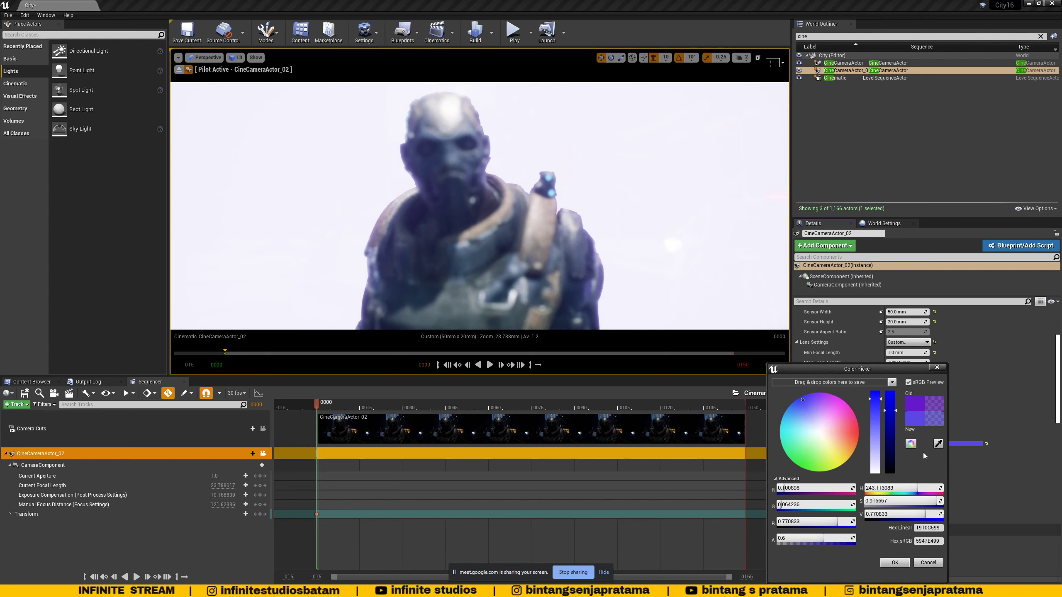
pyautogui.click(894, 562)
# Set CineCameraActor_02's current aperture to about 5.27 and its manual focus distance to about 129.5 cm.
pyautogui.moveTo(899, 424); pyautogui.dragTo(871, 424)
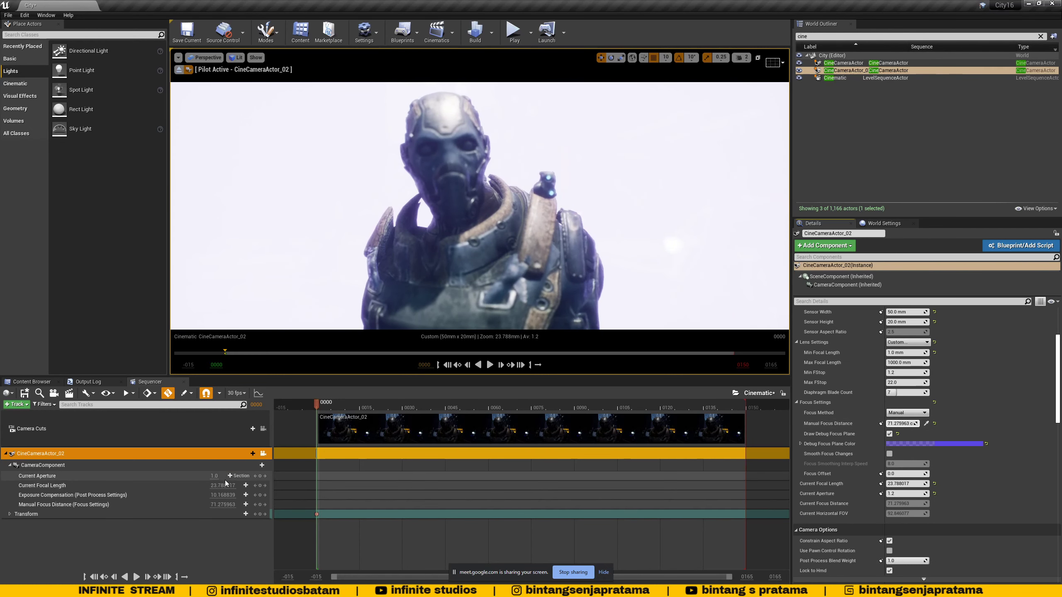
pyautogui.moveTo(218, 476); pyautogui.dragTo(241, 476)
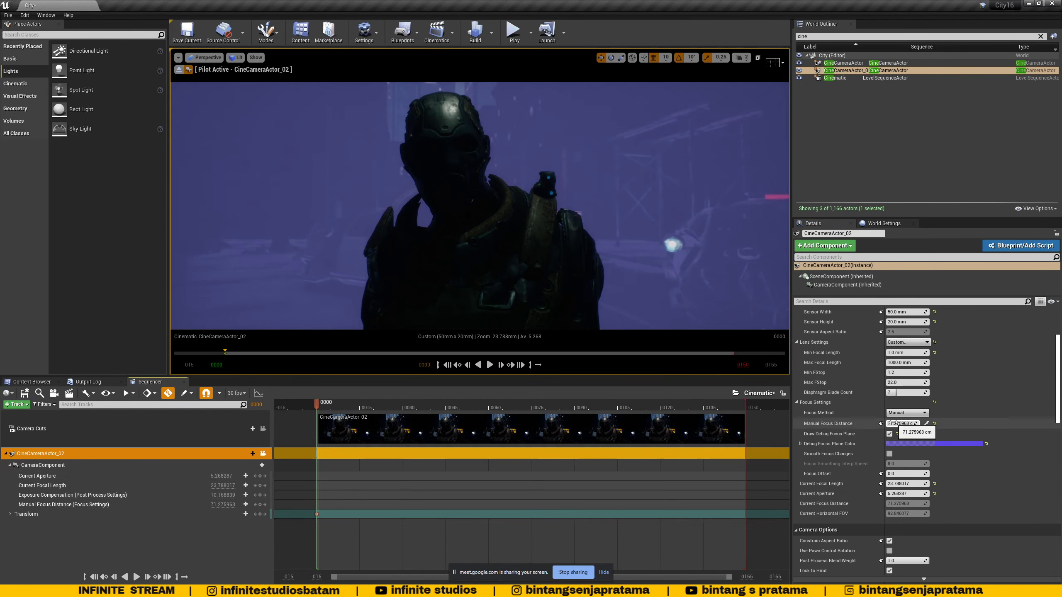
pyautogui.moveTo(891, 425); pyautogui.dragTo(903, 424)
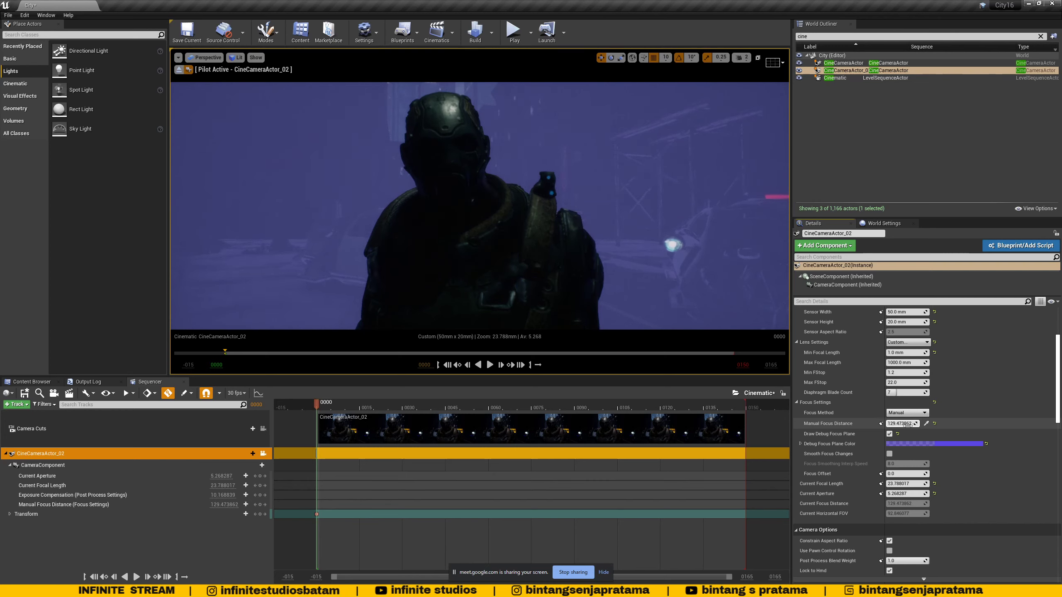
# Sample the manual focus distance from the police cars on both sides of the robot, and adjust it to about 909.9 cm.
pyautogui.click(925, 424)
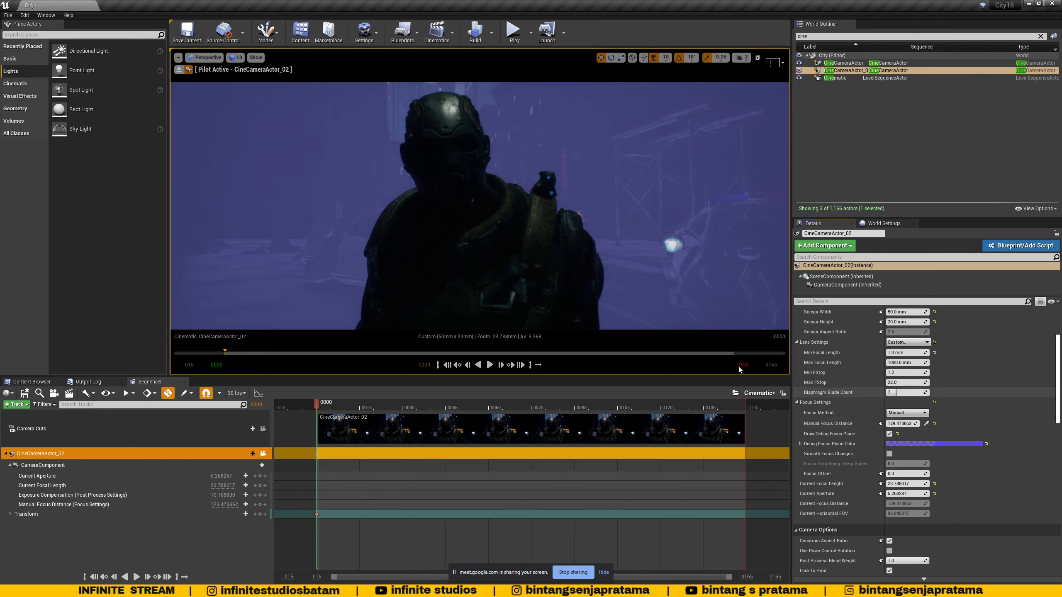
pyautogui.click(348, 237)
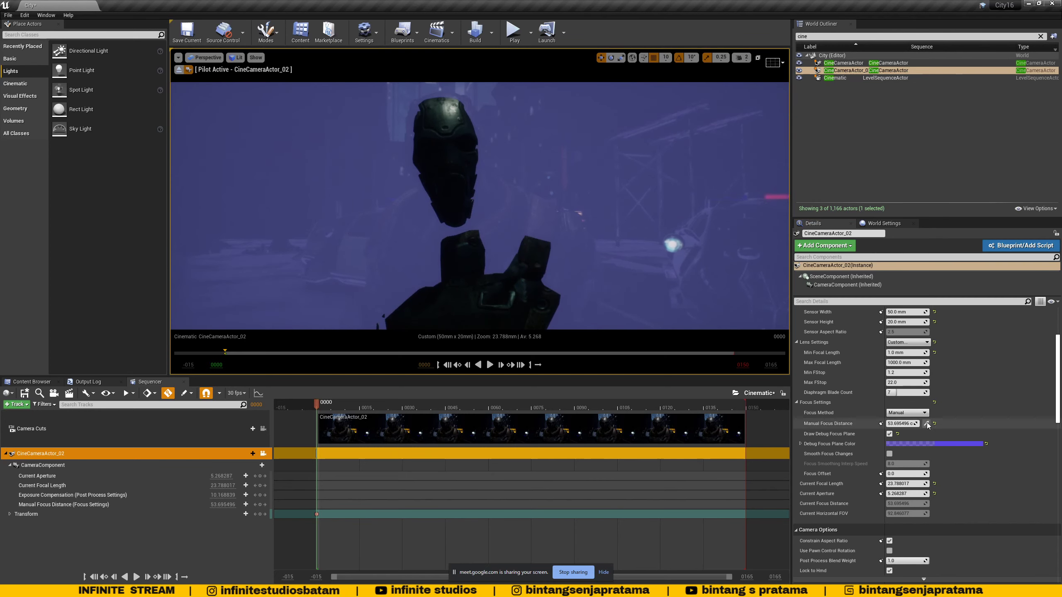
pyautogui.click(924, 425)
pyautogui.click(726, 229)
pyautogui.click(924, 424)
pyautogui.click(334, 234)
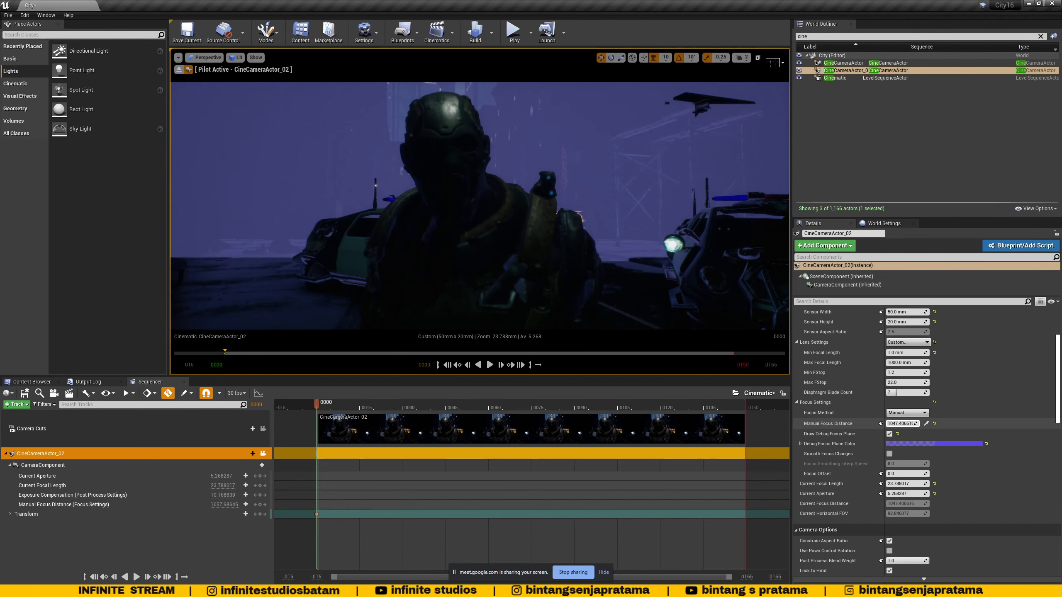
pyautogui.moveTo(903, 423); pyautogui.dragTo(912, 432)
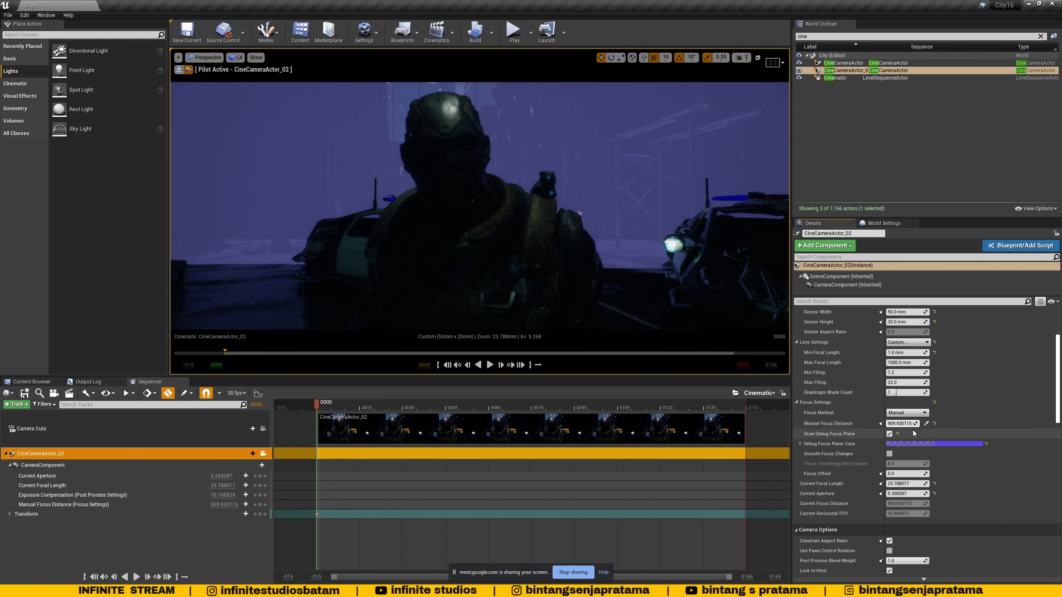
# Turn off the debug focus plane and lower the current aperture to about 1.41.
pyautogui.click(889, 434)
pyautogui.moveTo(222, 476); pyautogui.dragTo(204, 476)
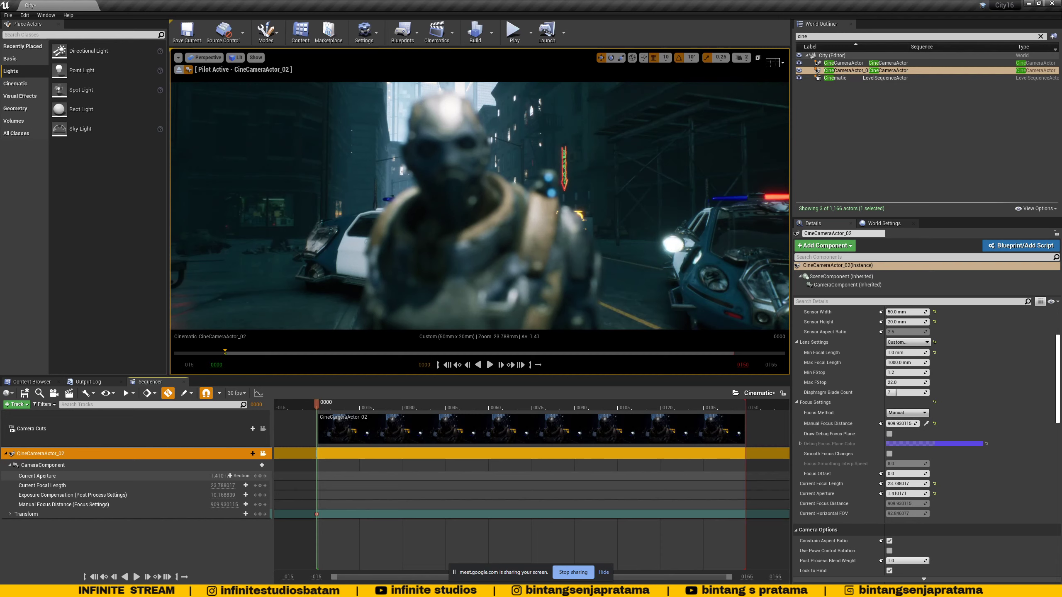
pyautogui.click(926, 423)
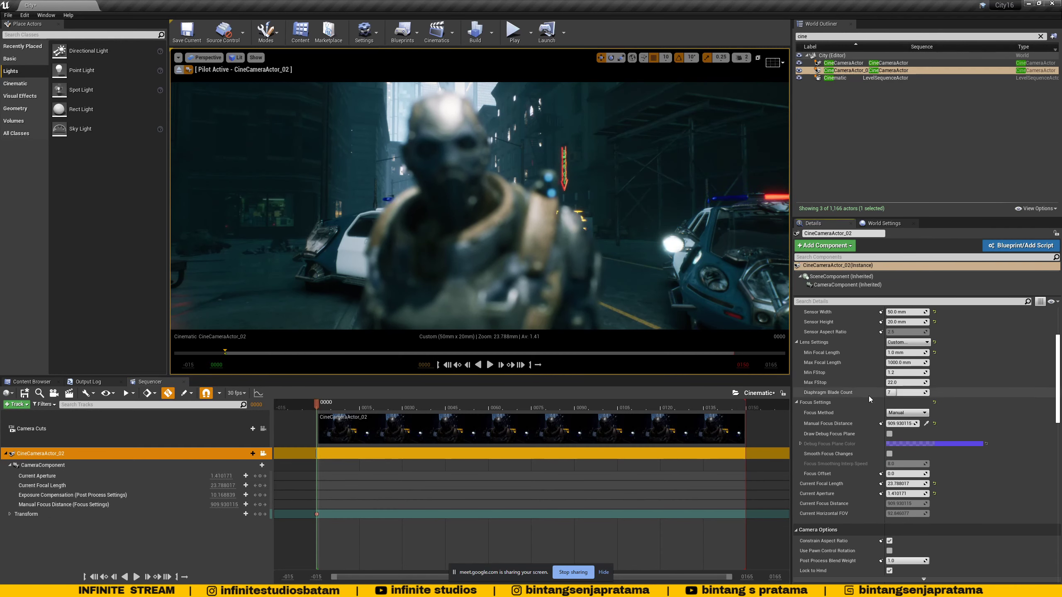
# Show the debug focus plane again, with the current aperture at about 7.64 and the manual focus distance at about 763.4 cm.
pyautogui.click(889, 434)
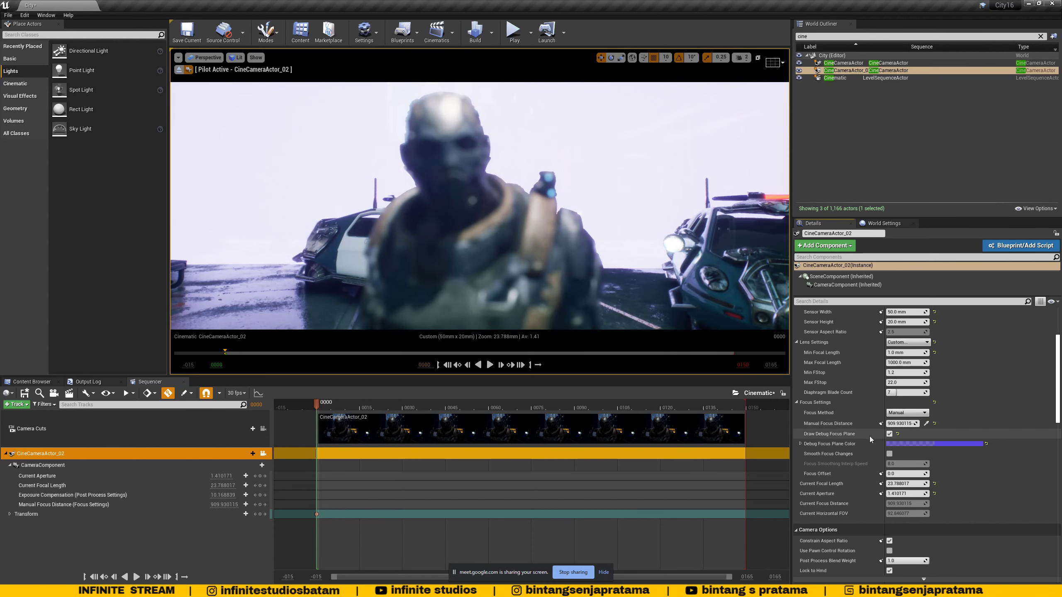
pyautogui.moveTo(221, 476); pyautogui.dragTo(267, 476)
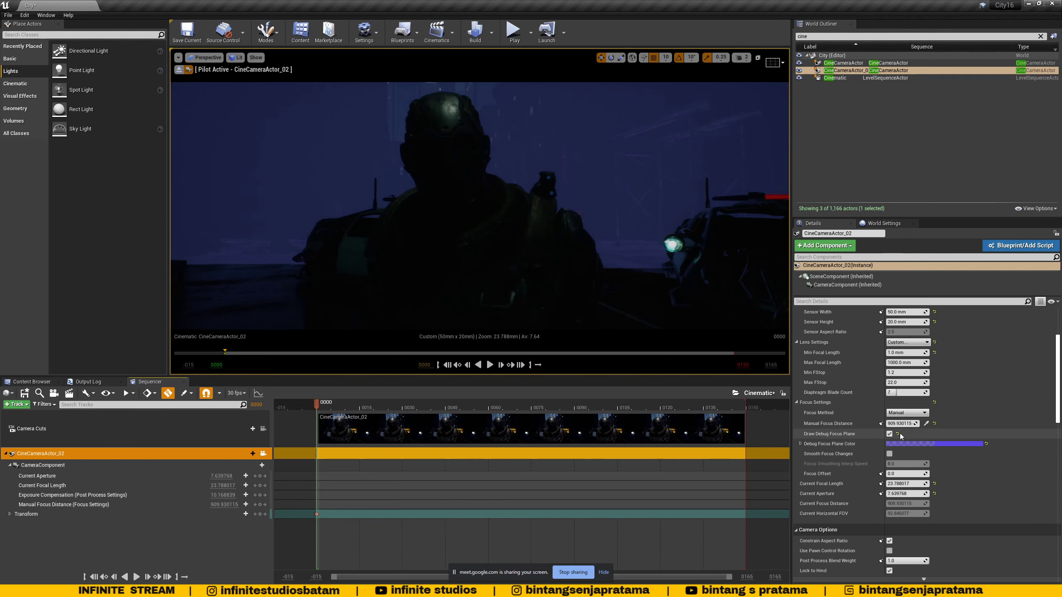
pyautogui.moveTo(903, 424)
pyautogui.mouseDown()
pyautogui.moveTo(869, 424)
pyautogui.moveTo(911, 424)
pyautogui.mouseUp()
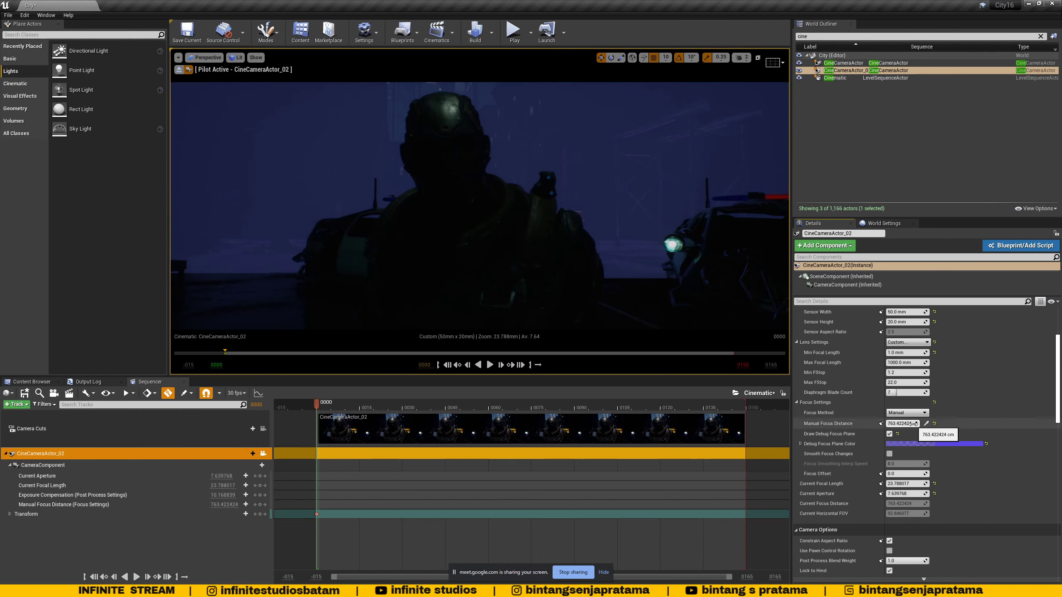
# Hide the debug focus plane and reduce the current aperture to about 1.28.
pyautogui.moveTo(218, 476); pyautogui.dragTo(197, 476)
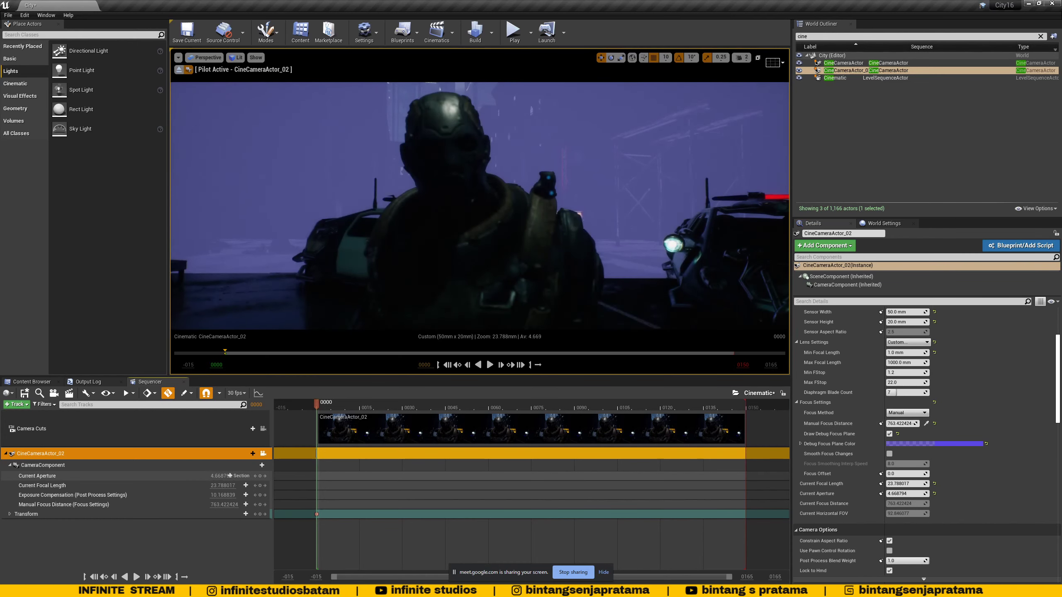
pyautogui.click(890, 434)
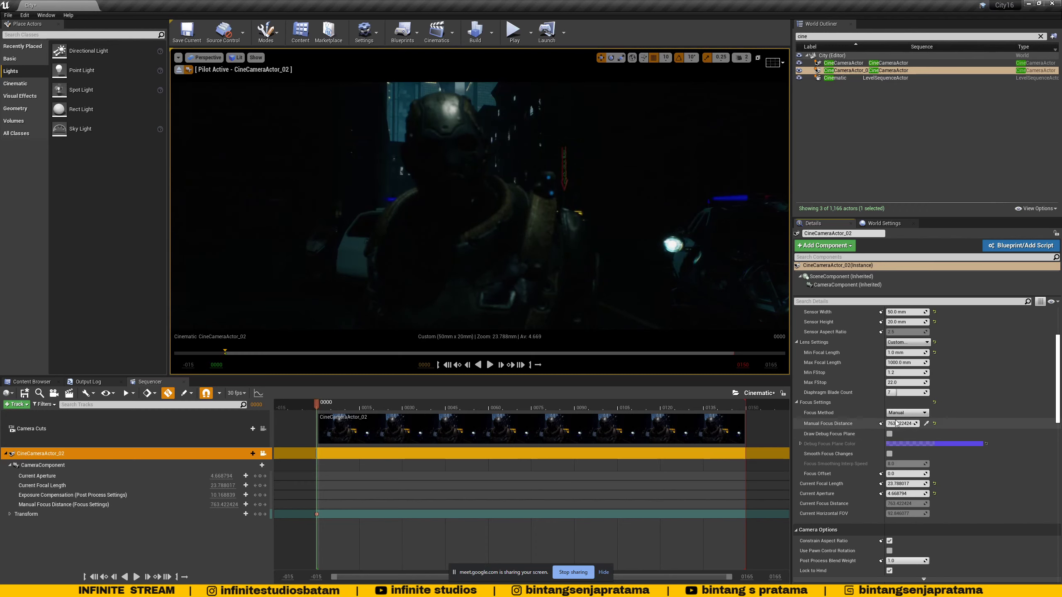
pyautogui.moveTo(217, 476)
pyautogui.mouseDown()
pyautogui.moveTo(199, 476)
pyautogui.moveTo(225, 476)
pyautogui.mouseUp()
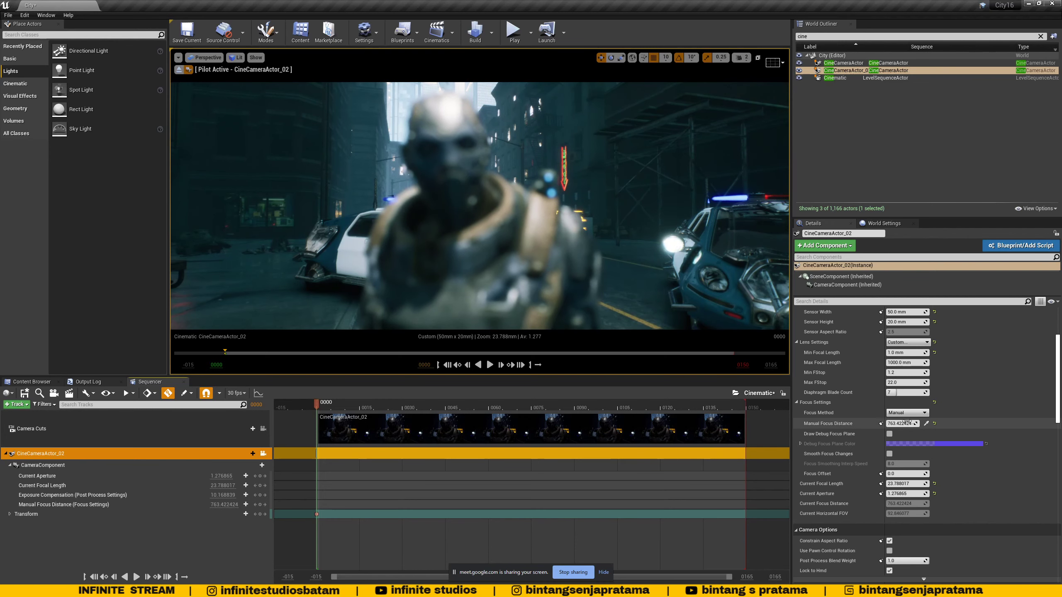
# Reselect CineCameraActor_02 and sample its manual focus distance from the robot's head.
pyautogui.click(460, 251)
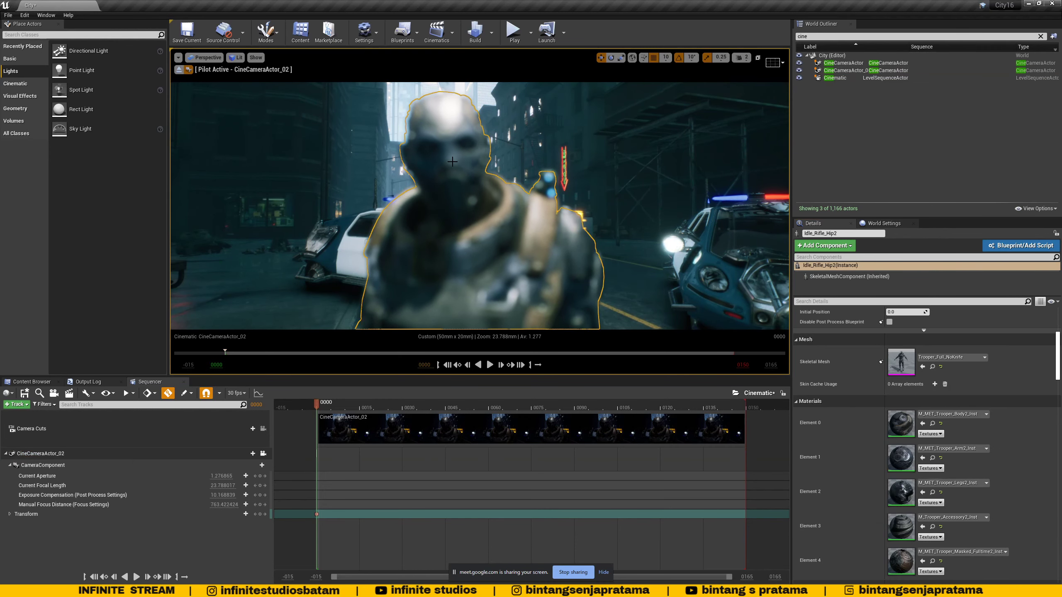
pyautogui.click(844, 70)
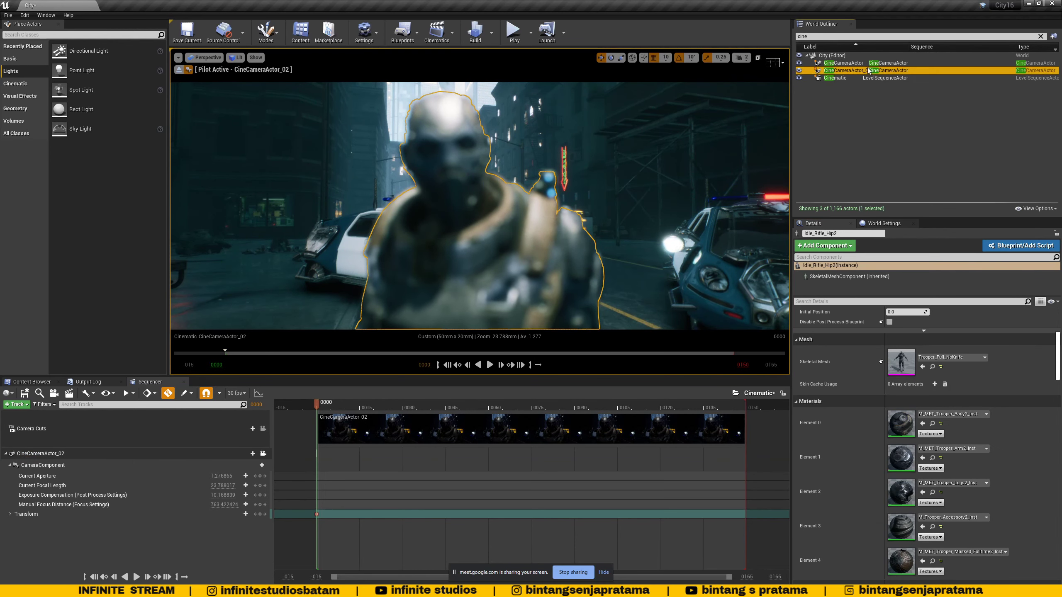
pyautogui.click(926, 423)
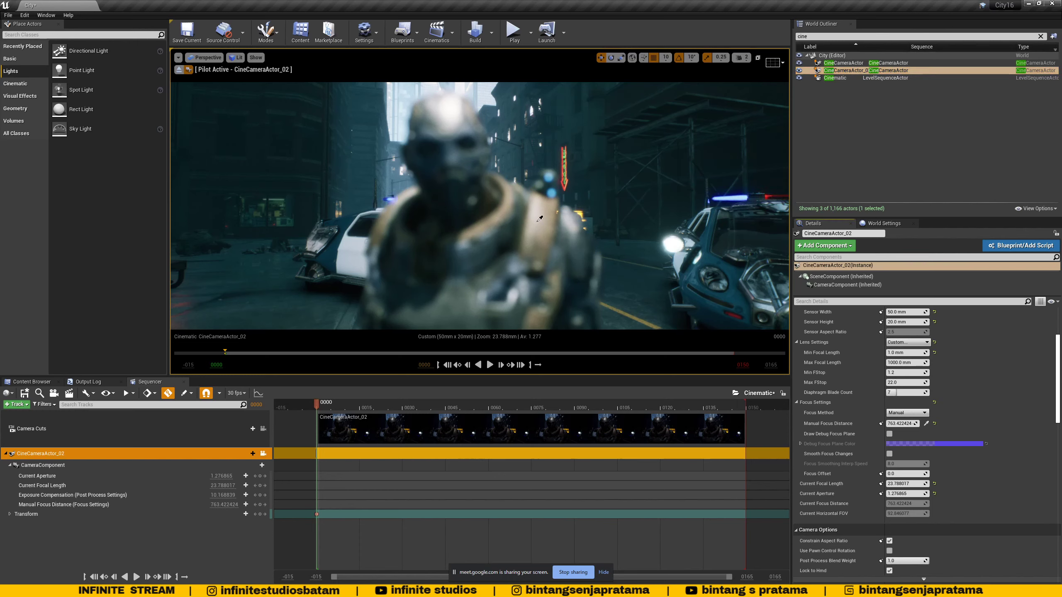
pyautogui.click(446, 133)
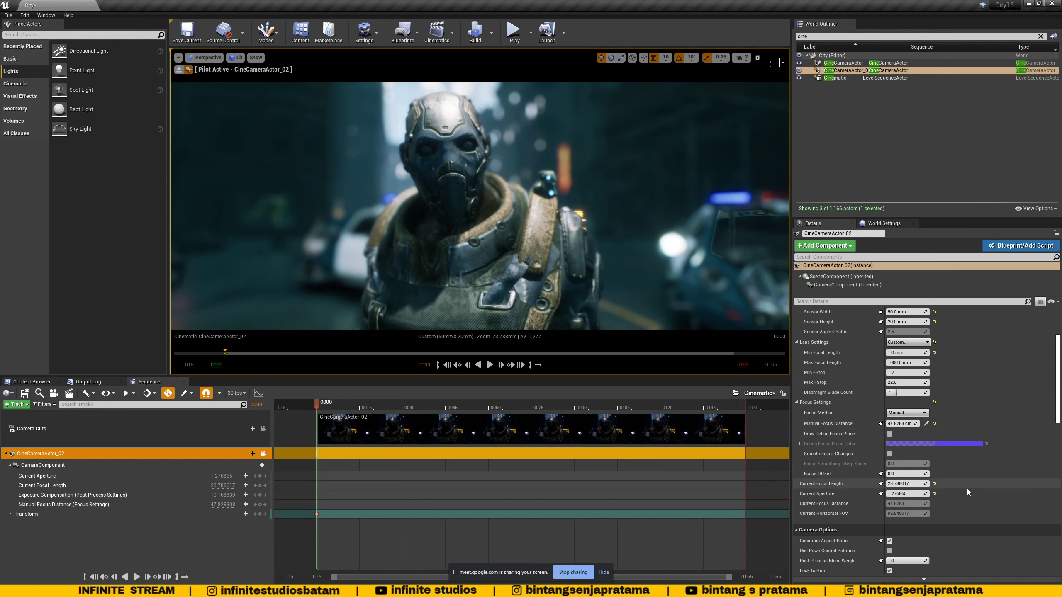
# Raise CineCameraActor_02's current aperture to about 1.51 and increase its exposure compensation to match in the sequence.
pyautogui.scroll(-2, 967, 489)
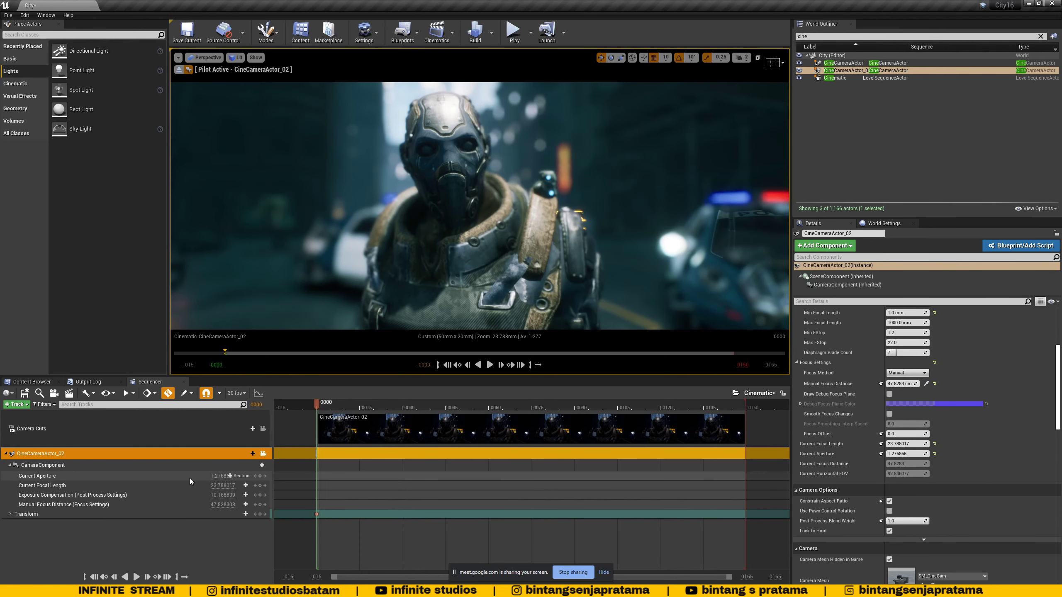
pyautogui.moveTo(214, 476); pyautogui.dragTo(229, 494)
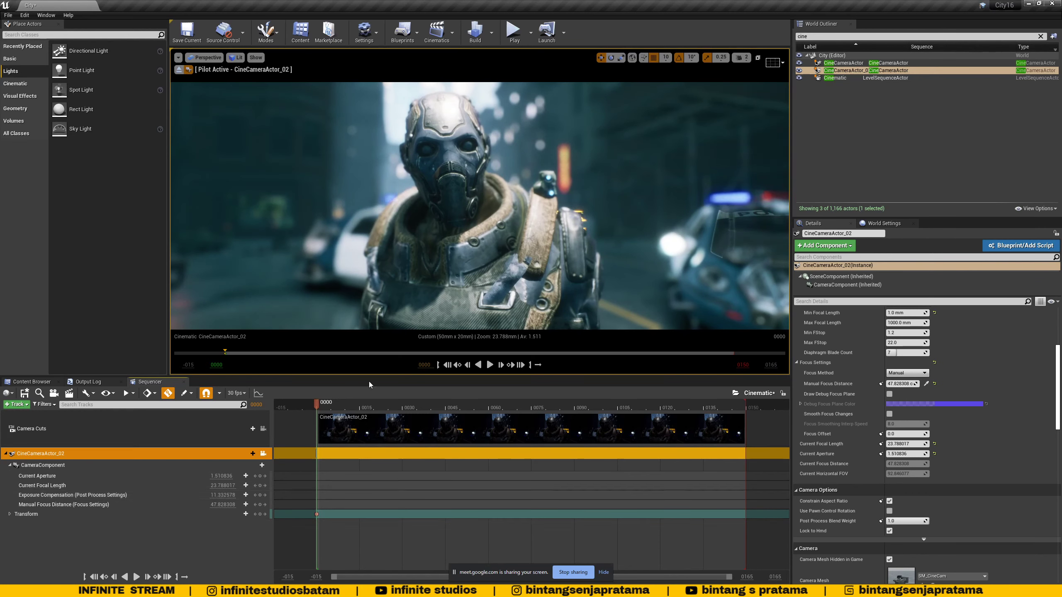
pyautogui.scroll(4, 853, 418)
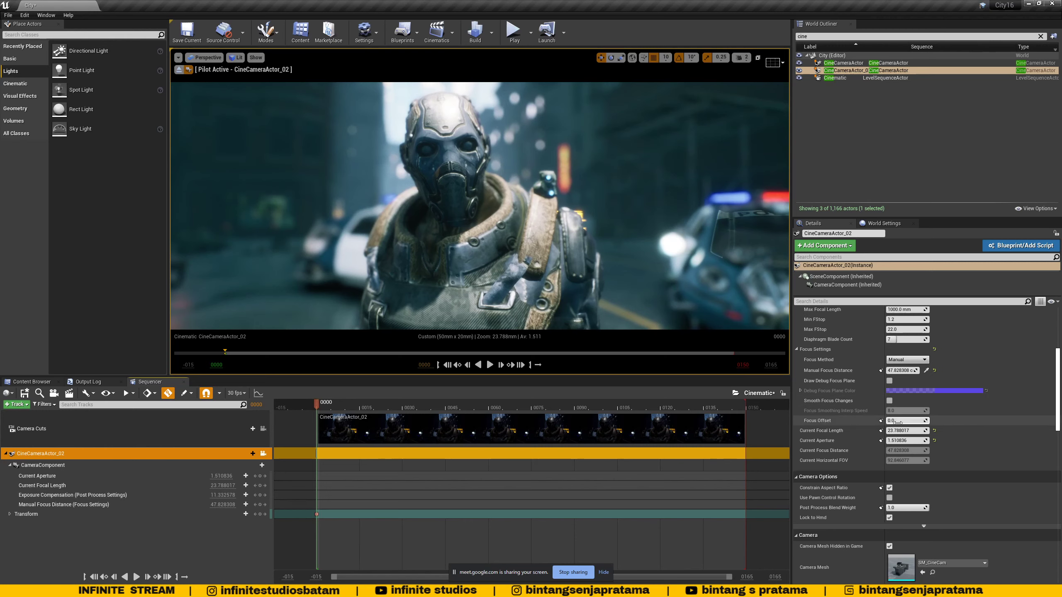
pyautogui.moveTo(329, 408)
pyautogui.mouseDown()
pyautogui.moveTo(350, 406)
pyautogui.moveTo(319, 410)
pyautogui.mouseUp()
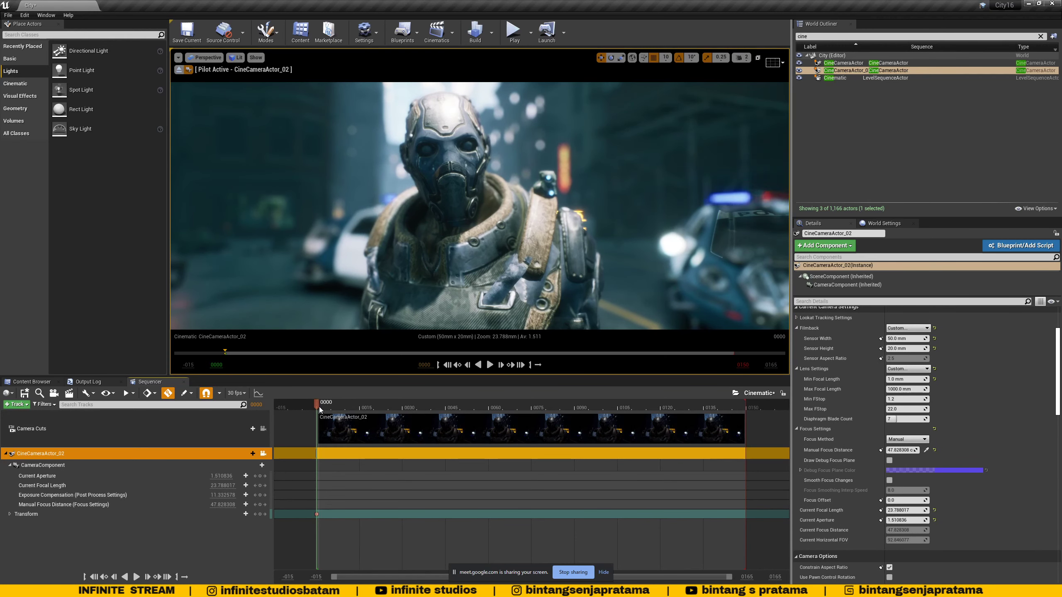
# Collapse the Filmback group in CineCameraActor_02's current camera settings.
pyautogui.scroll(3, 899, 428)
pyautogui.scroll(-3, 843, 418)
pyautogui.scroll(2, 838, 412)
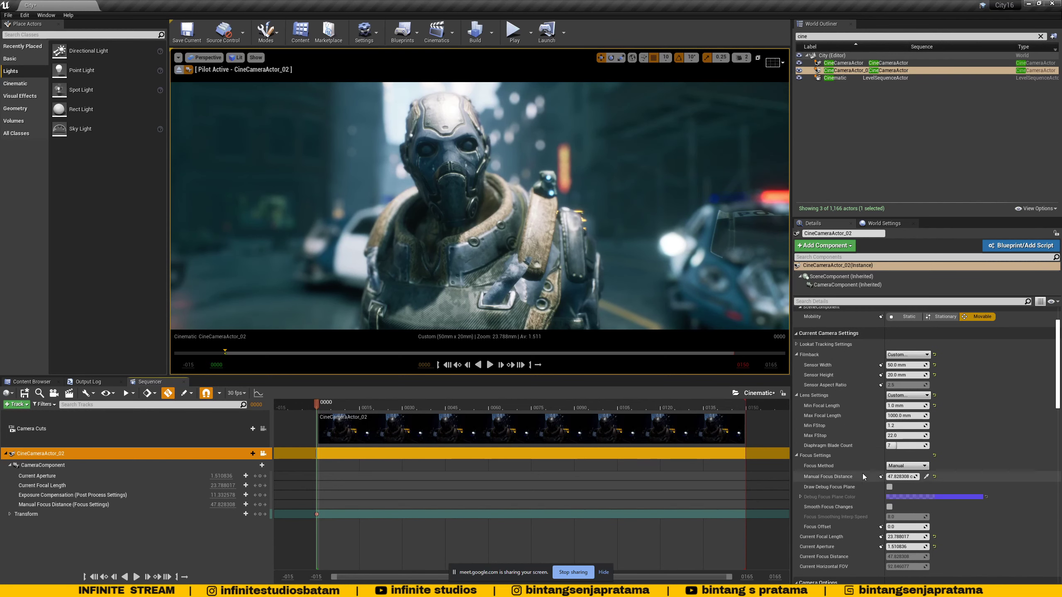
pyautogui.click(797, 355)
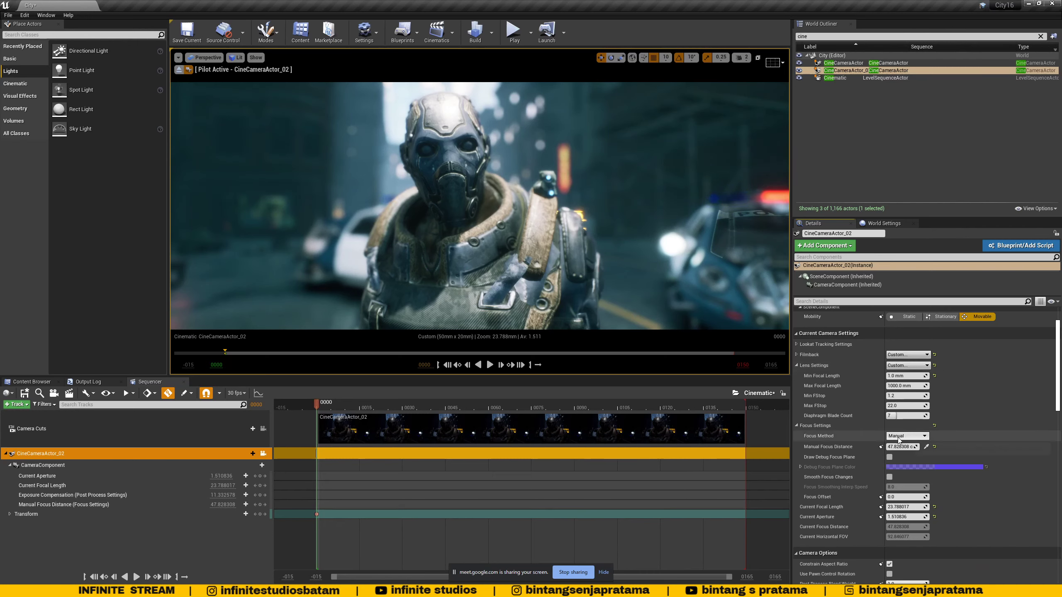
pyautogui.scroll(-2, 843, 468)
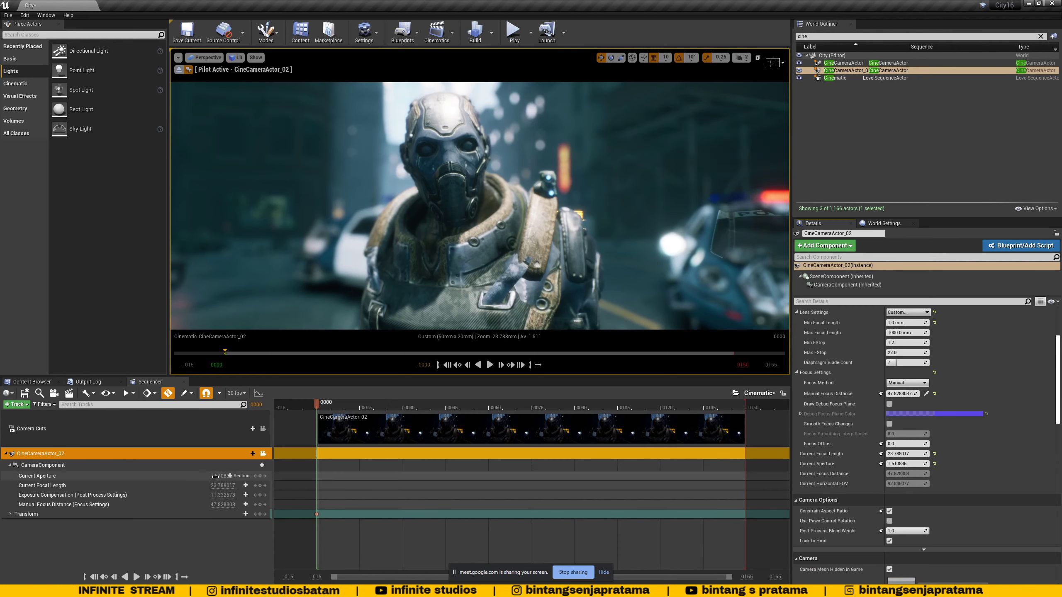
# Raise the camera's current aperture and exposure compensation in the sequence, settling the aperture at 3.
pyautogui.moveTo(215, 477)
pyautogui.mouseDown()
pyautogui.moveTo(284, 477)
pyautogui.moveTo(241, 476)
pyautogui.moveTo(251, 476)
pyautogui.moveTo(219, 494)
pyautogui.moveTo(236, 495)
pyautogui.moveTo(229, 476)
pyautogui.mouseUp()
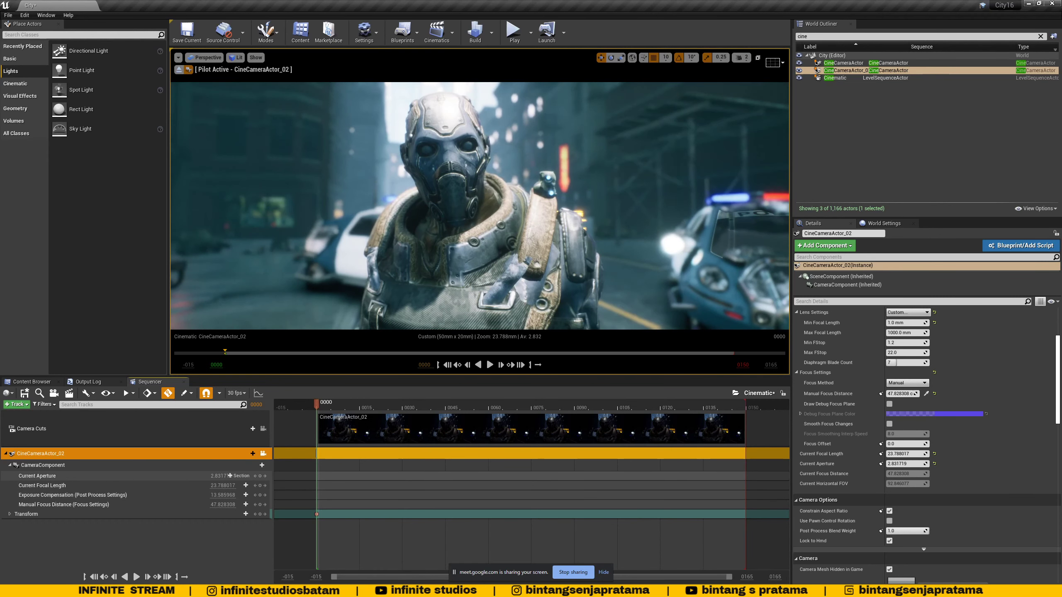
pyautogui.scroll(-3, 867, 425)
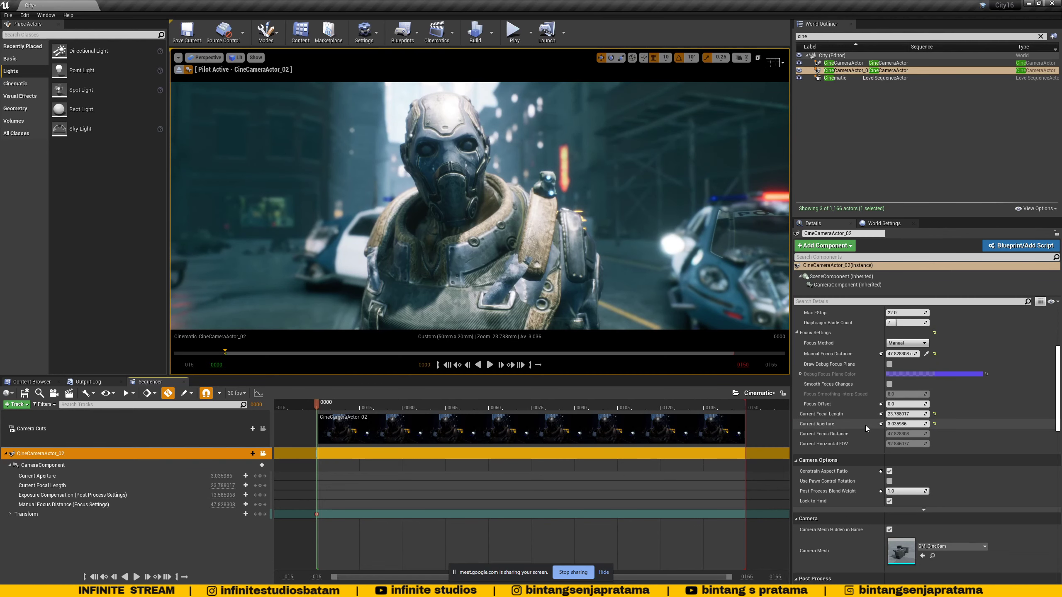
pyautogui.scroll(-1, 859, 426)
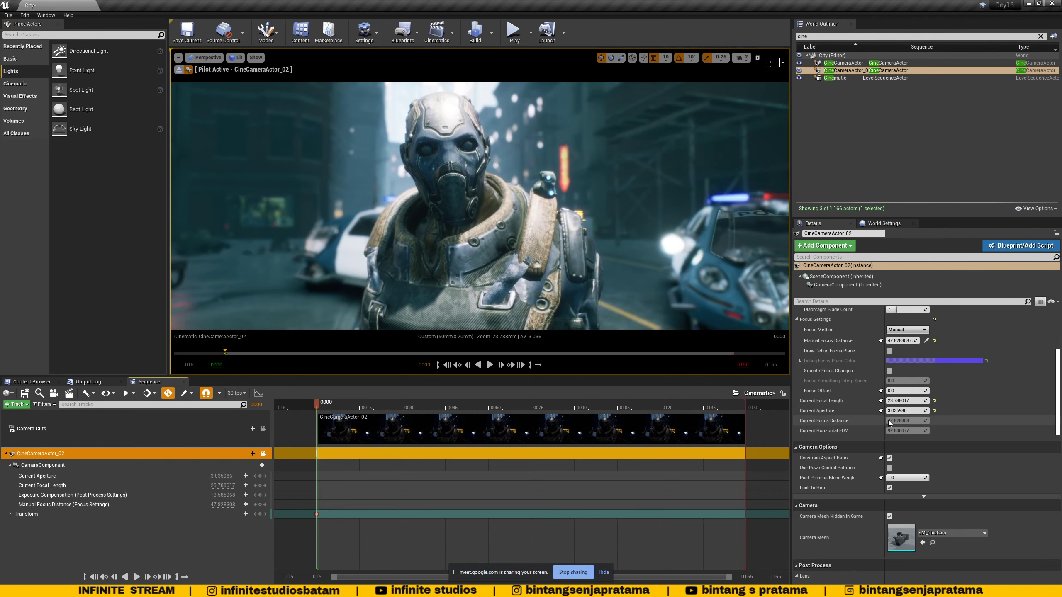
pyautogui.click(222, 476)
pyautogui.write('3')
pyautogui.press('Return')
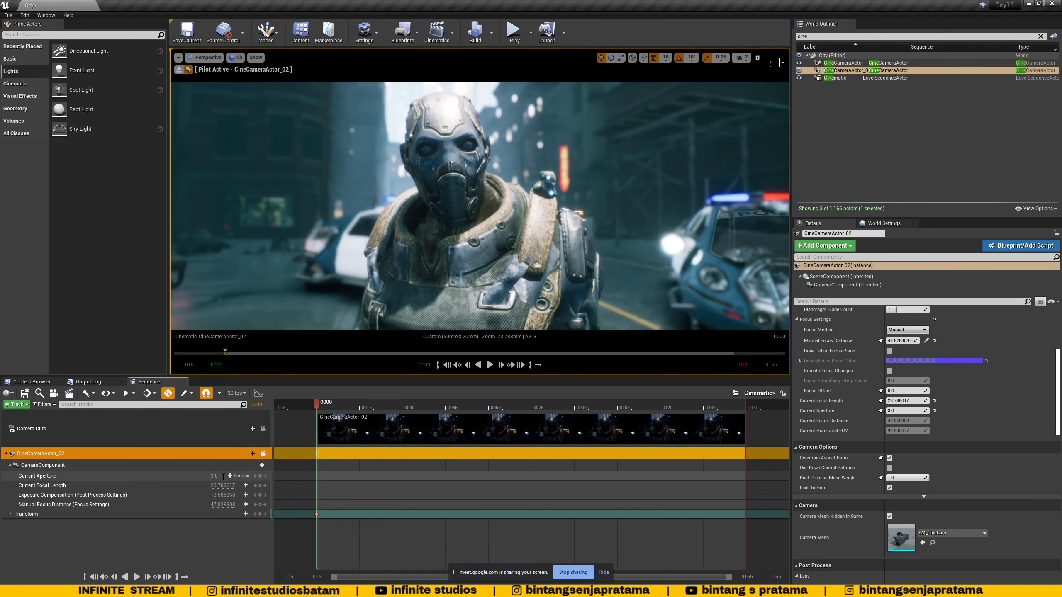
# Try exposure compensation values of 15 and 10 on the camera's sequence track, and settle on 13.
pyautogui.click(229, 495)
pyautogui.click(221, 495)
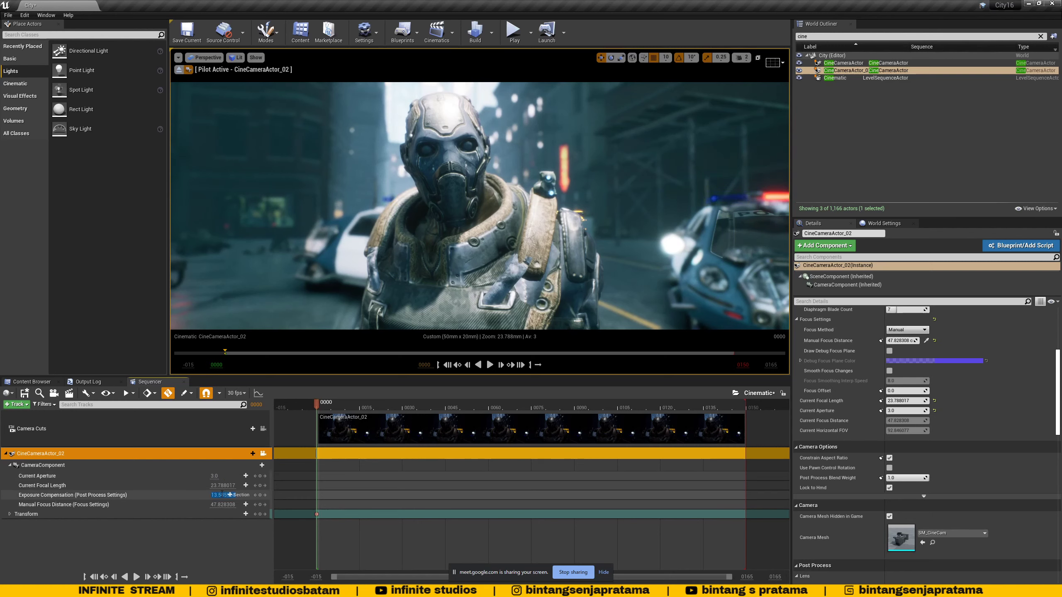
pyautogui.press('Return')
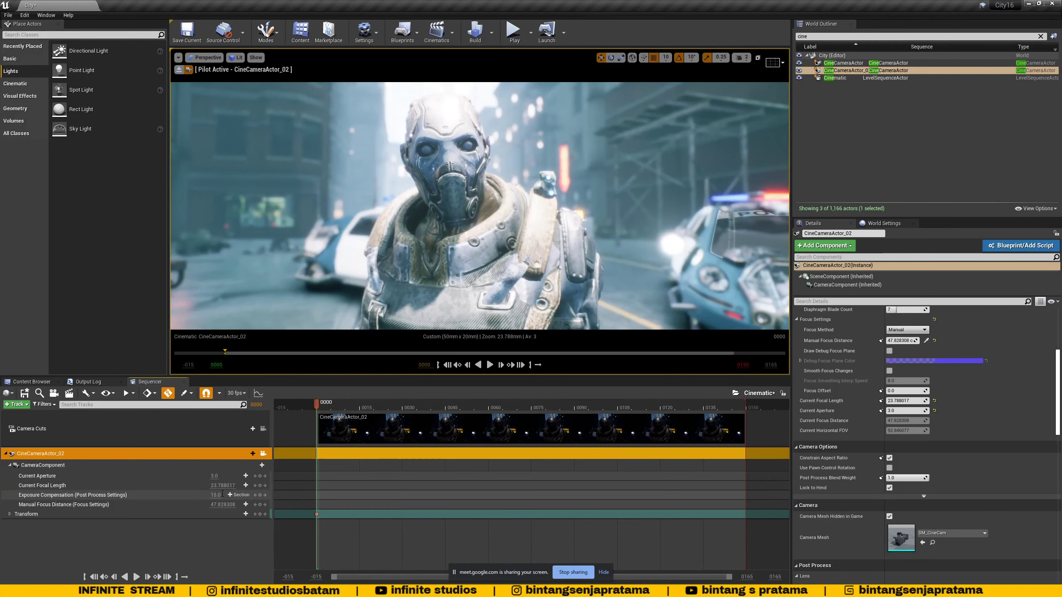
pyautogui.click(218, 495)
pyautogui.write('10')
pyautogui.press('Return')
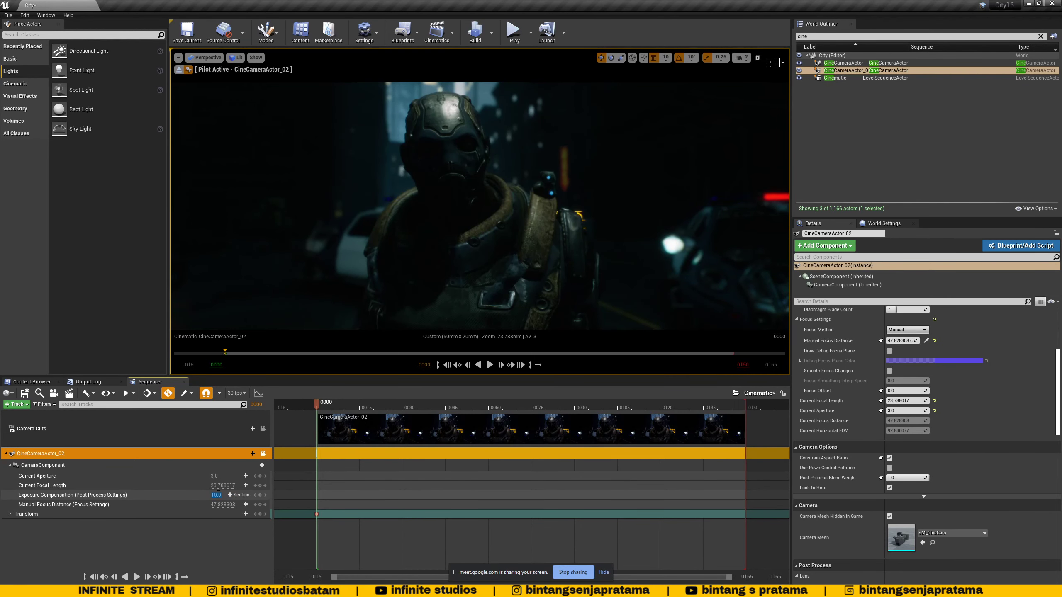
pyautogui.write('13')
pyautogui.press('Return')
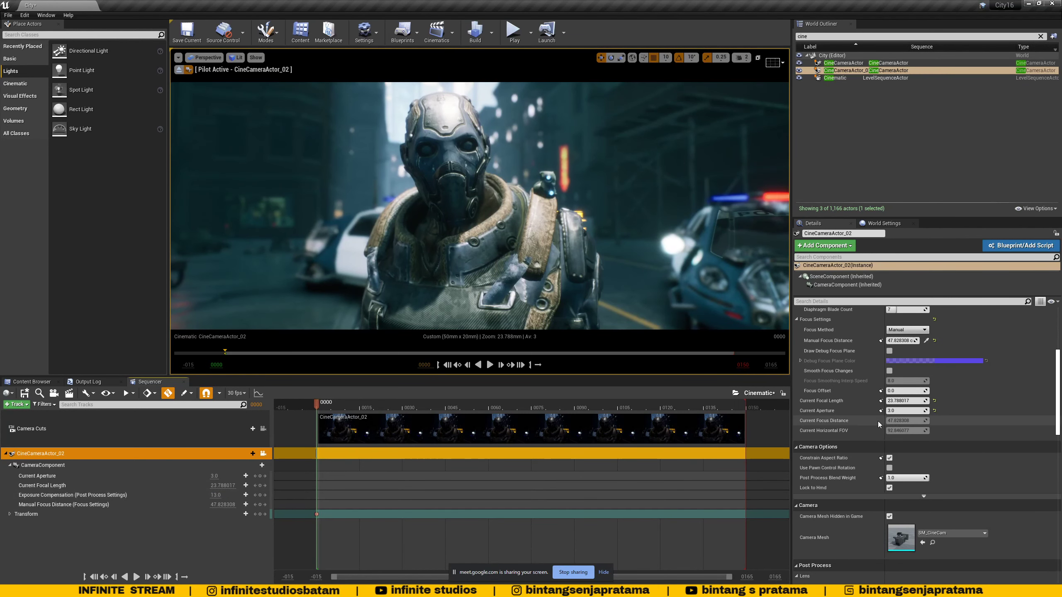
# Bring up the camera's Post Process settings and save the current level.
pyautogui.scroll(-10, 961, 444)
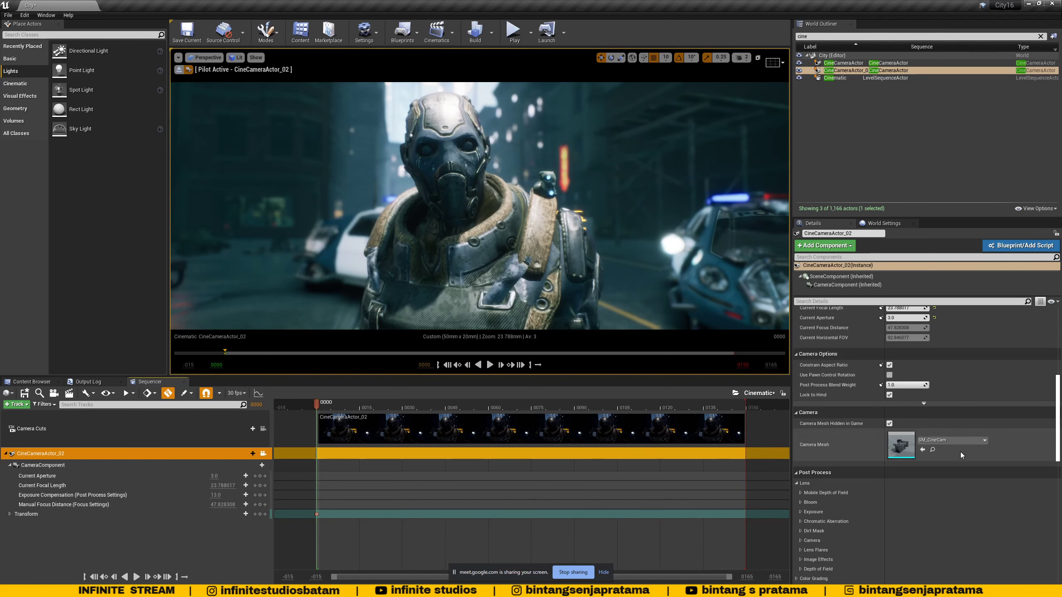
pyautogui.scroll(-2, 960, 451)
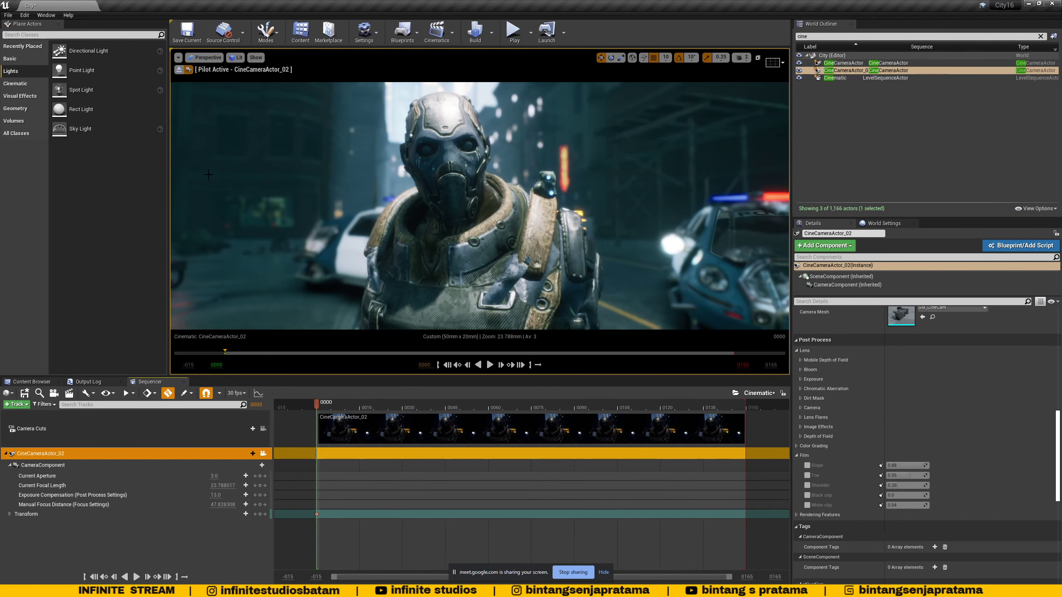
pyautogui.click(192, 36)
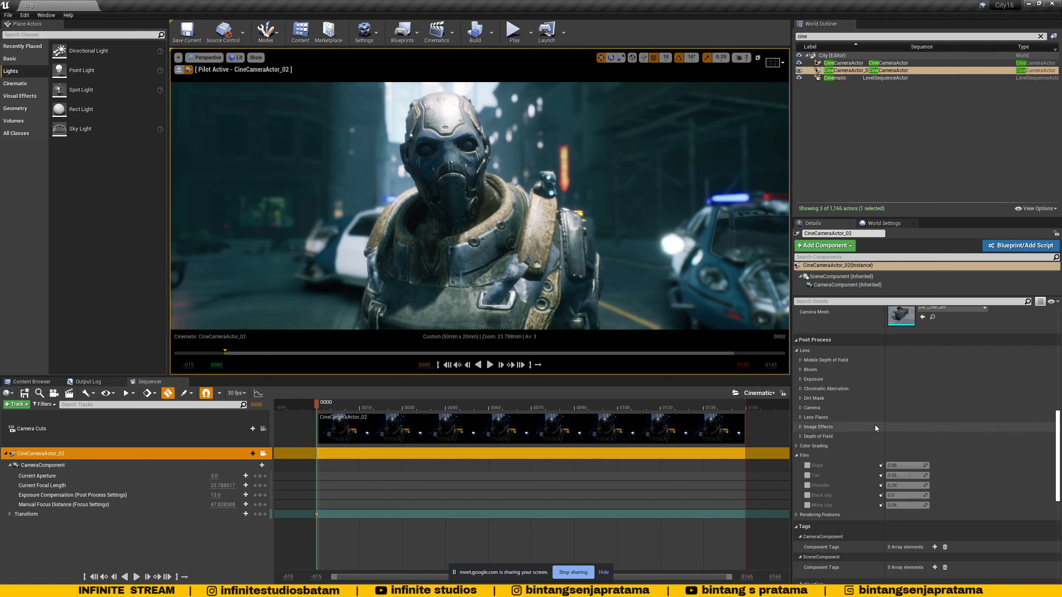
# Enable the camera's Bloom method override, kept at Standard, and its intensity override, raising the intensity to about 3.27.
pyautogui.click(800, 360)
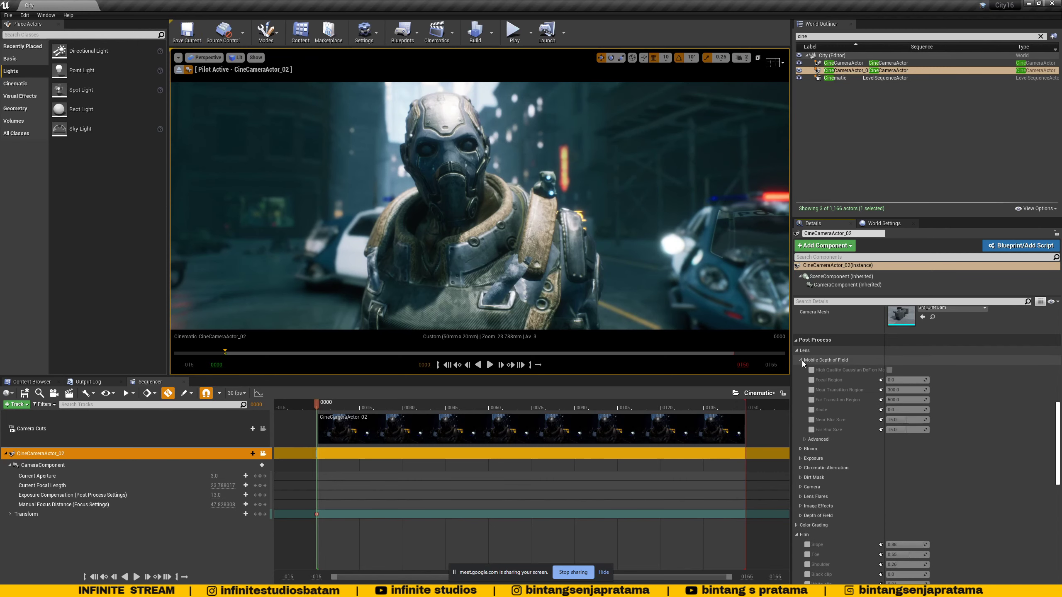
pyautogui.click(801, 360)
pyautogui.click(801, 370)
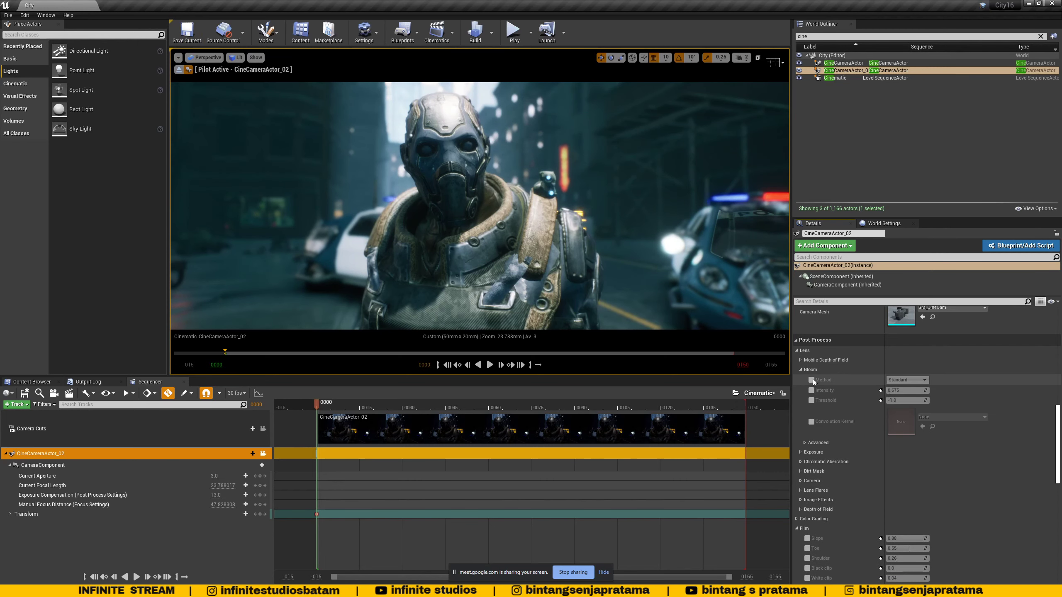
pyautogui.click(811, 380)
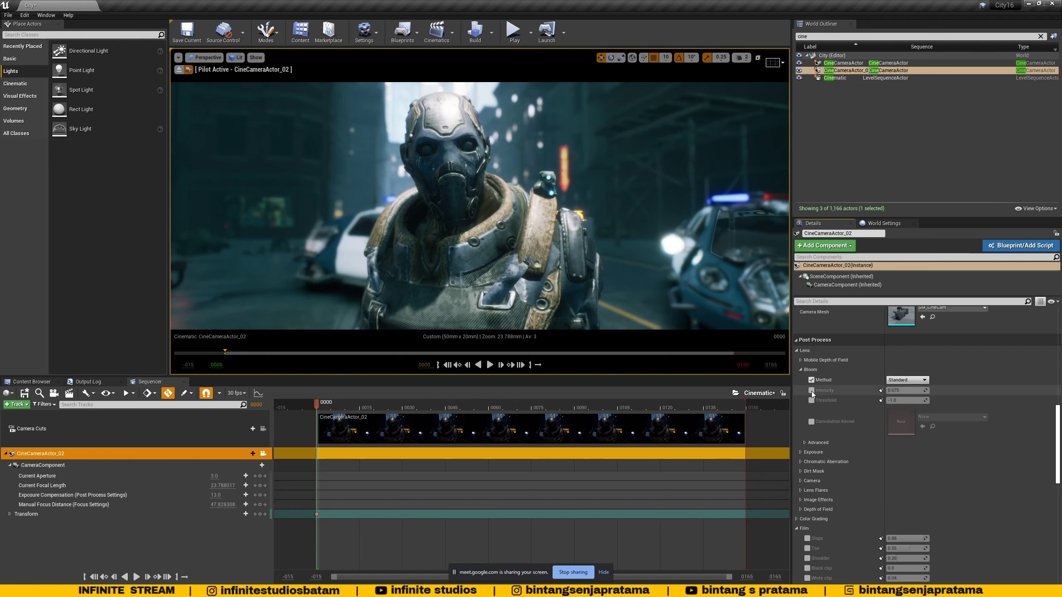
pyautogui.click(811, 390)
pyautogui.moveTo(899, 390)
pyautogui.mouseDown()
pyautogui.moveTo(915, 391)
pyautogui.moveTo(900, 391)
pyautogui.mouseUp()
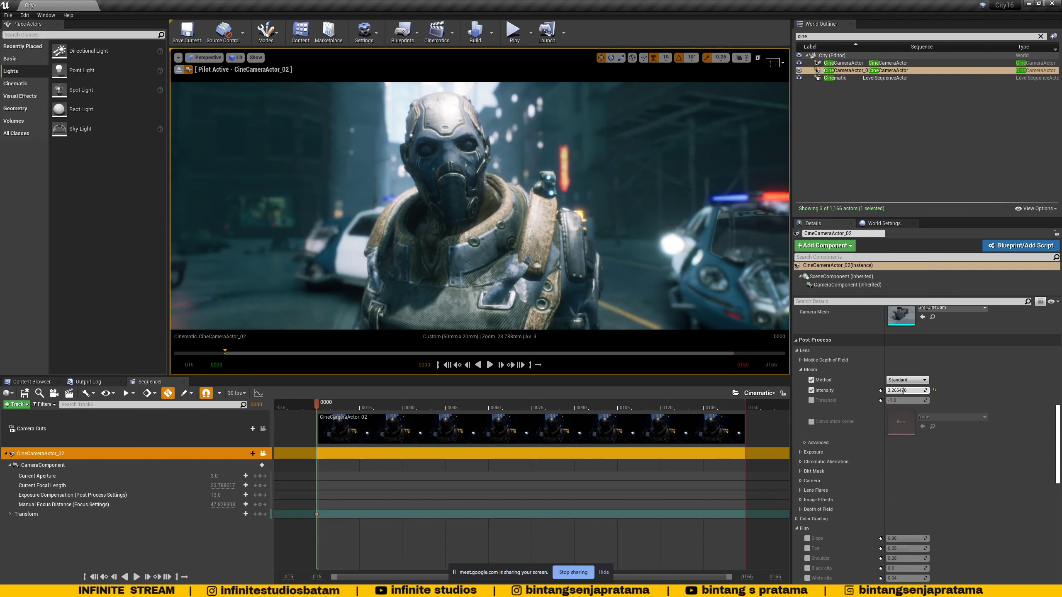
# Expand the Exposure and Chromatic Aberration settings and enable the aberration's Intensity and Start Offset overrides.
pyautogui.click(802, 451)
pyautogui.scroll(-2, 838, 469)
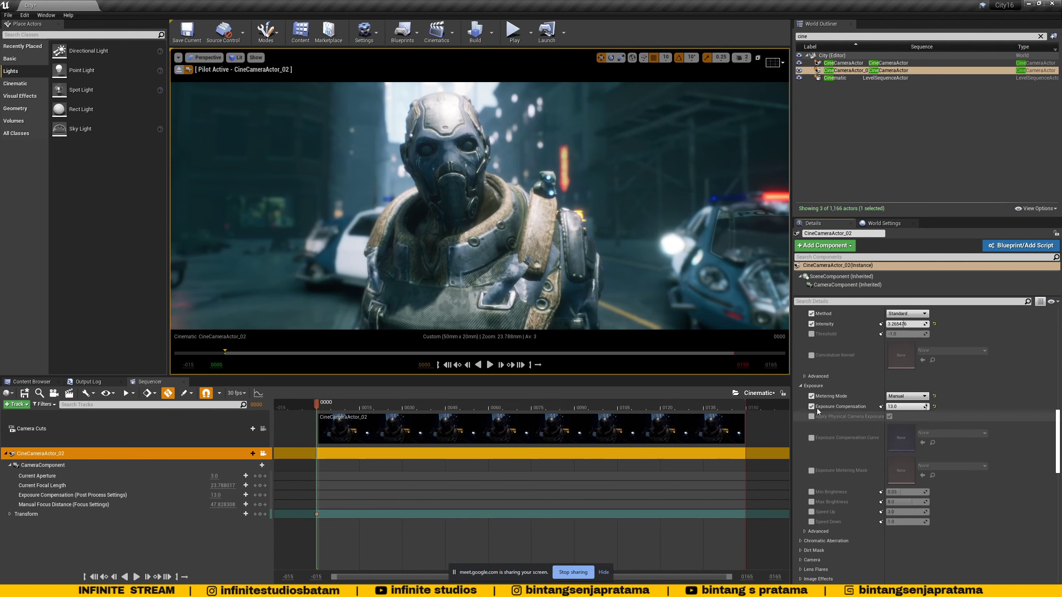
pyautogui.scroll(-4, 836, 469)
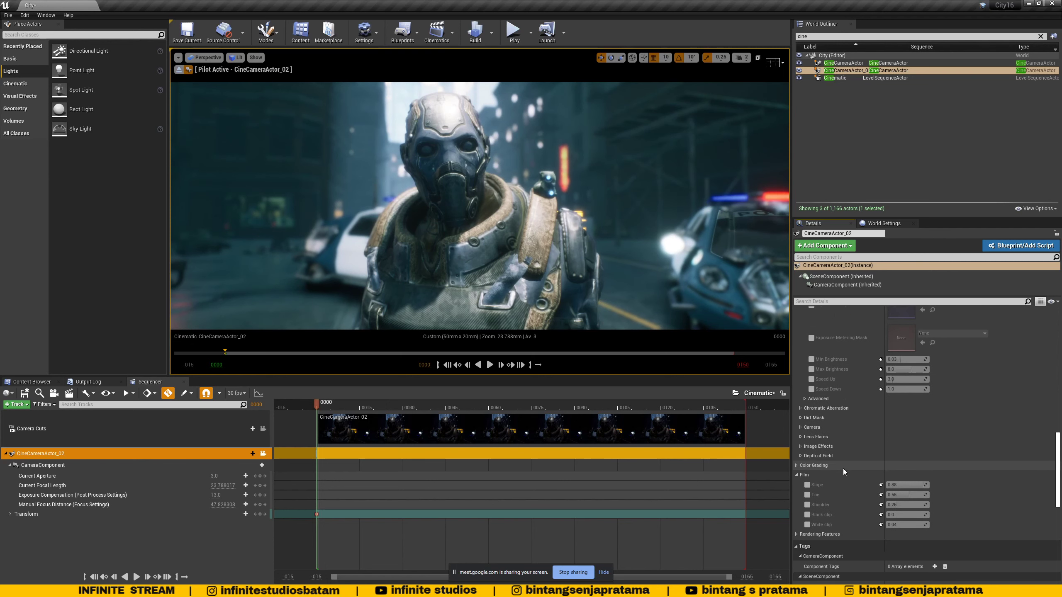
pyautogui.click(801, 408)
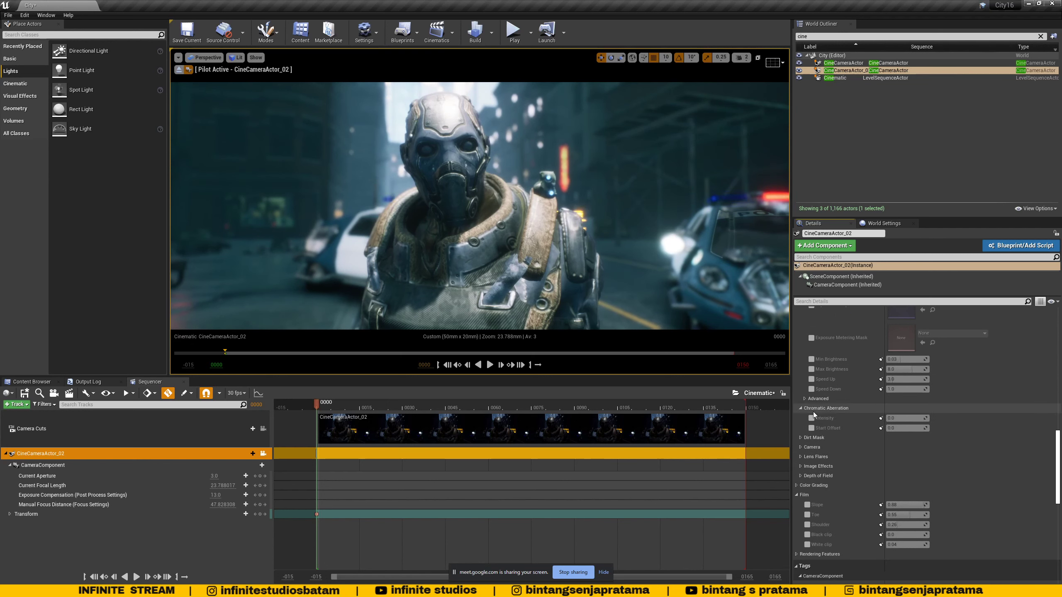
pyautogui.click(811, 417)
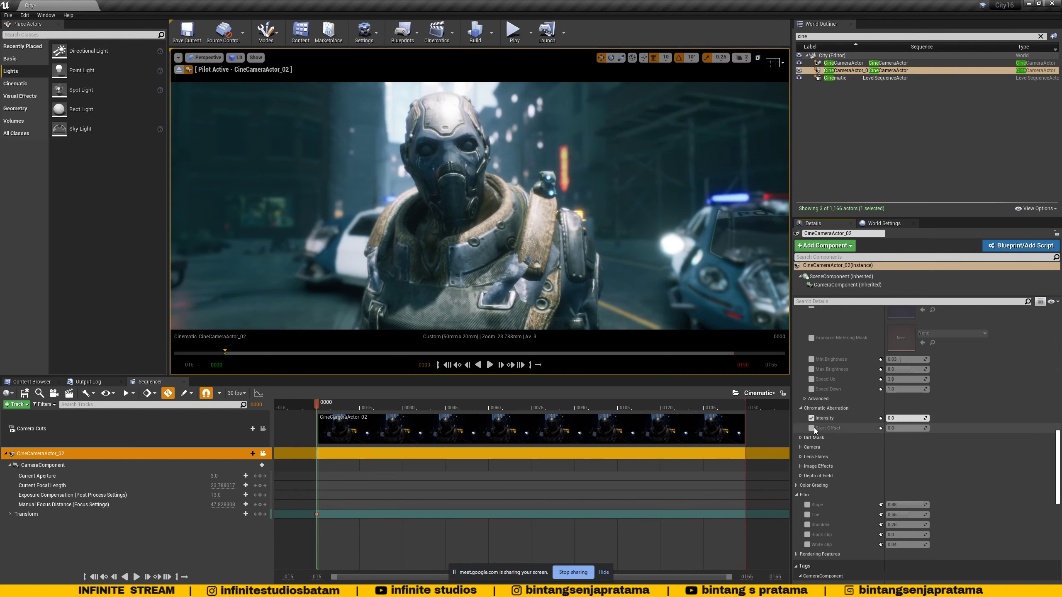
pyautogui.click(813, 429)
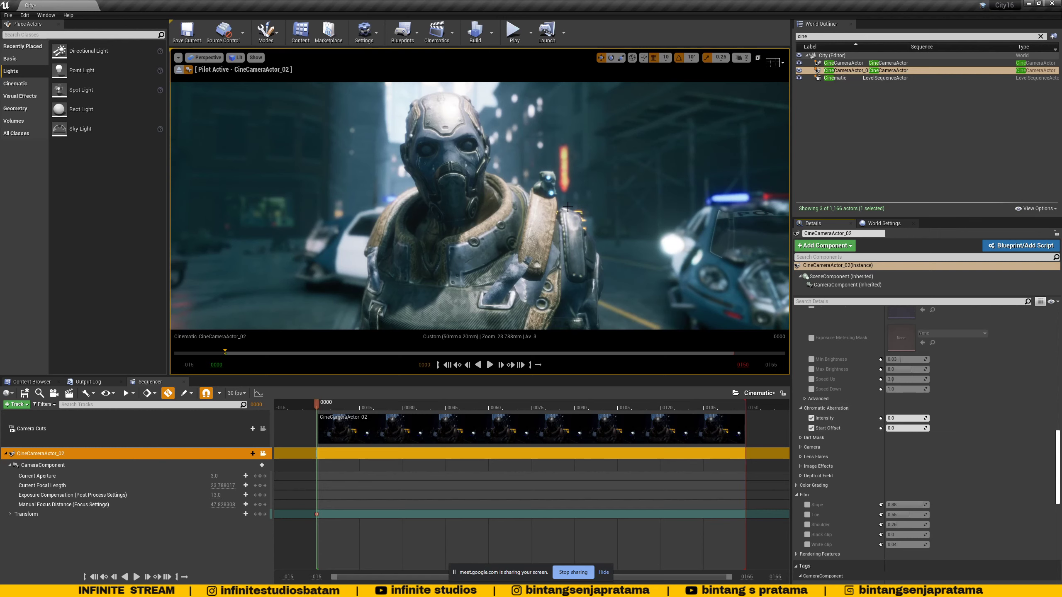
# Switch to Chrome and search Google for "chromatic aberration" in a new tab.
pyautogui.moveTo(134, 592)
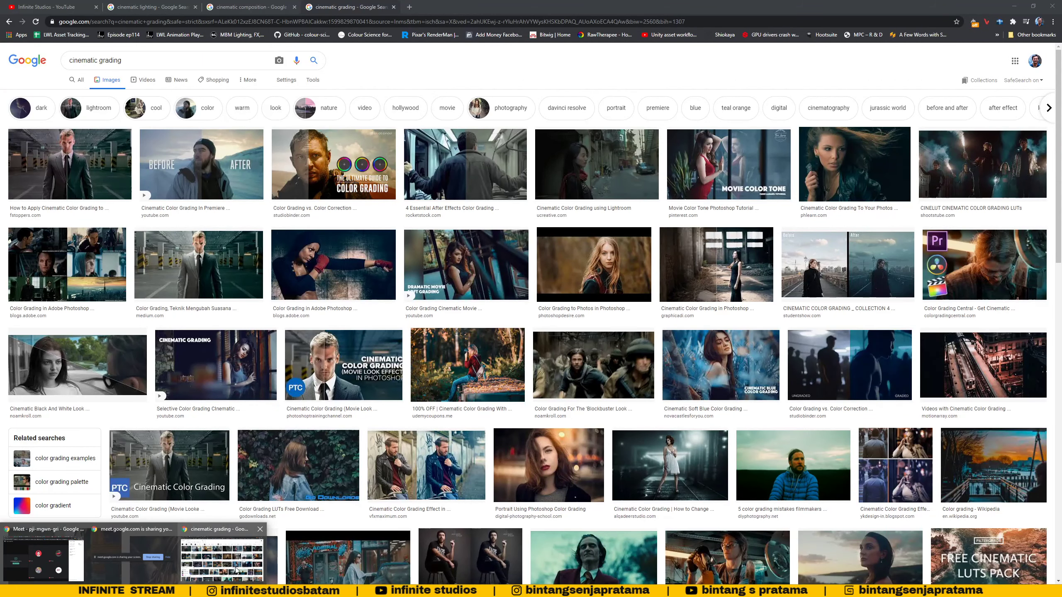
pyautogui.click(236, 569)
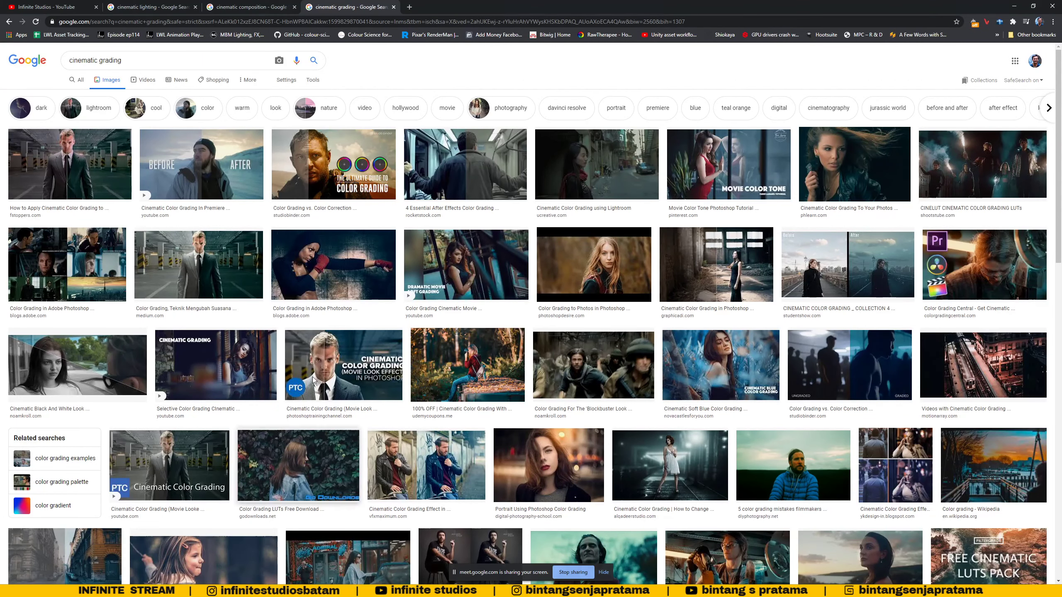
pyautogui.click(409, 8)
pyautogui.write('c')
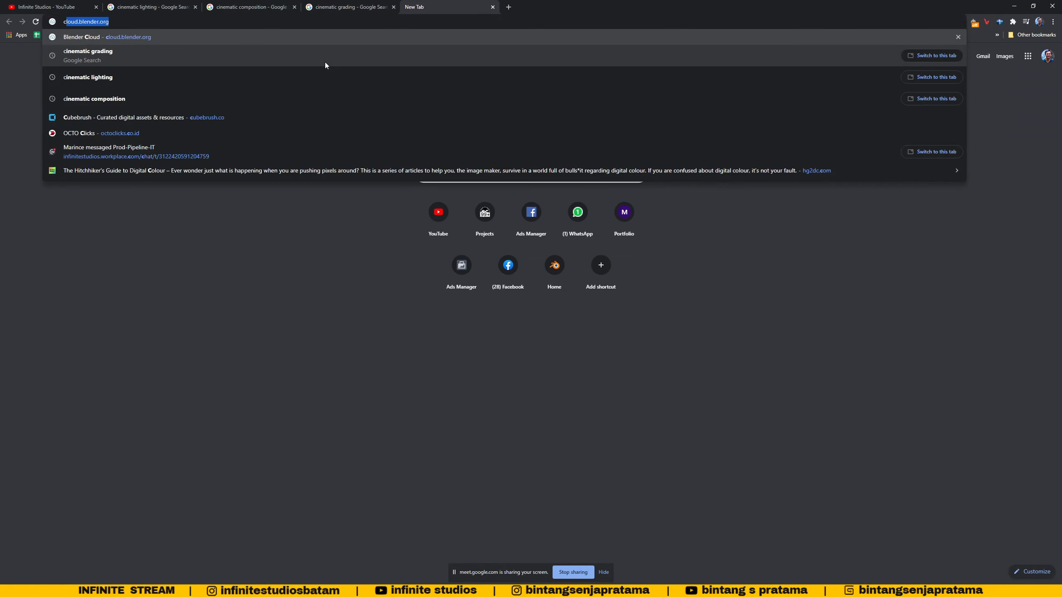
pyautogui.write('hromatic aber')
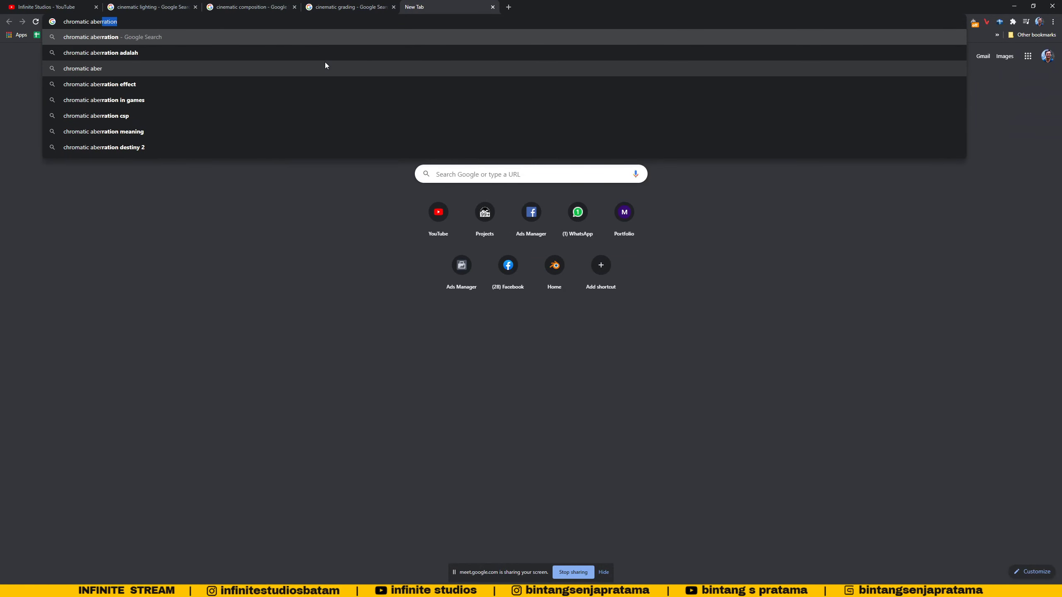
pyautogui.press('Return')
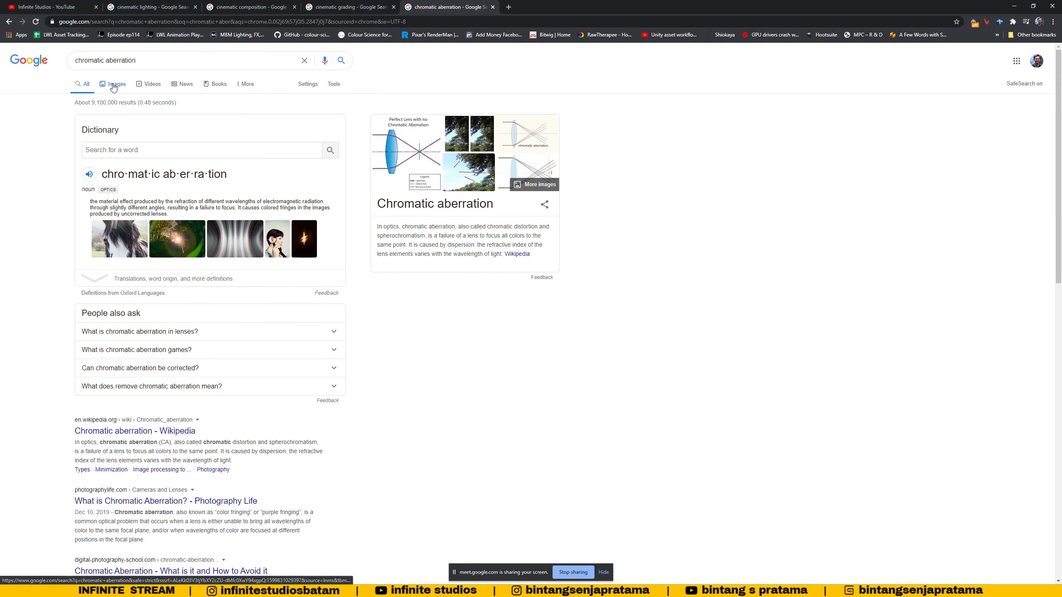
# Show the image results, enlarge the Thin Lenses and Chromatic Aberrations picture, and return to Unreal Editor.
pyautogui.click(113, 85)
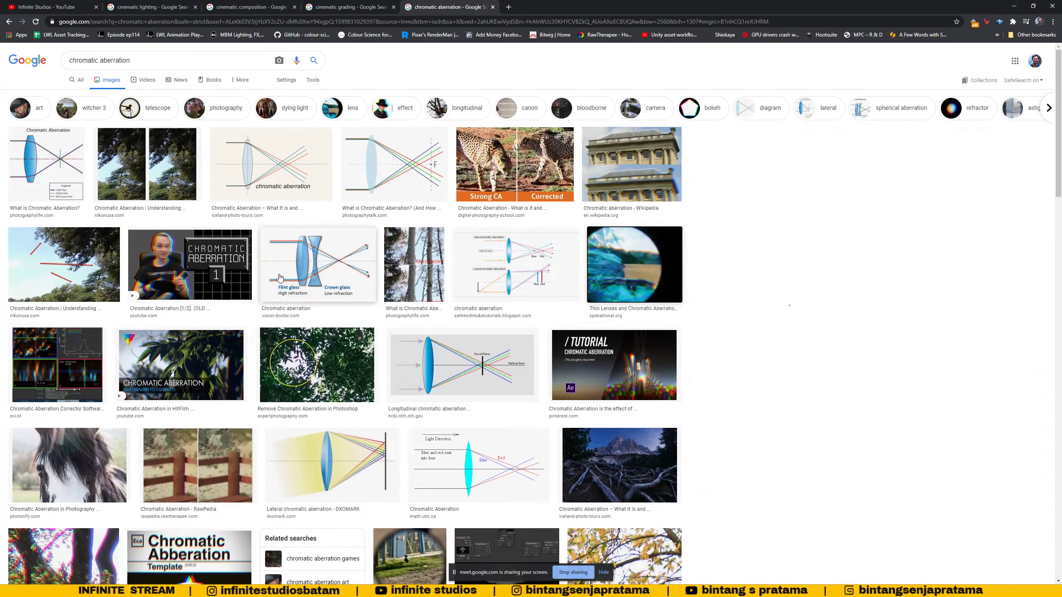
pyautogui.click(635, 263)
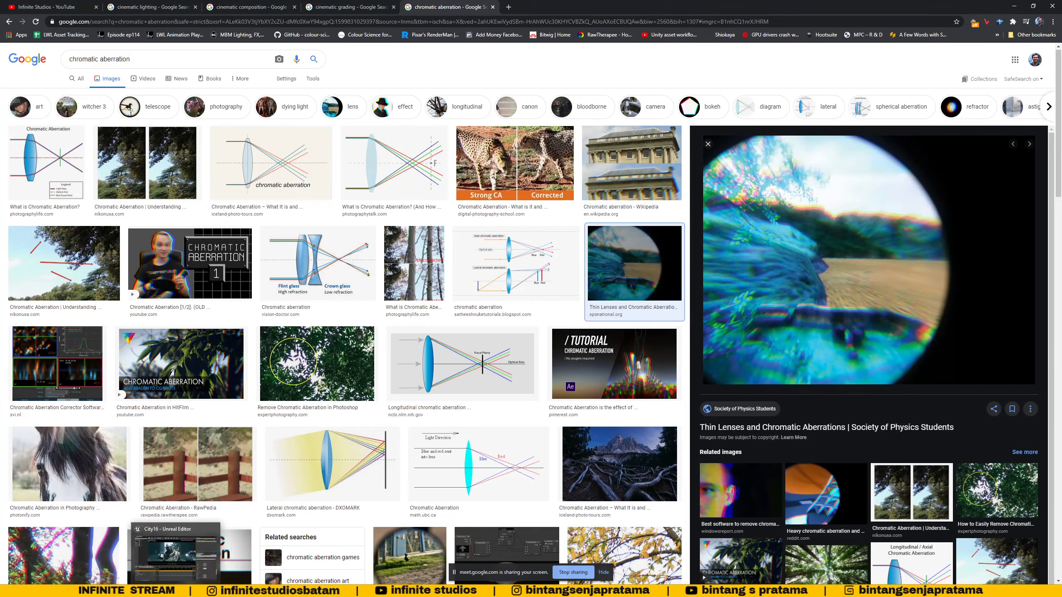
pyautogui.hotkey('alt', 'Tab')
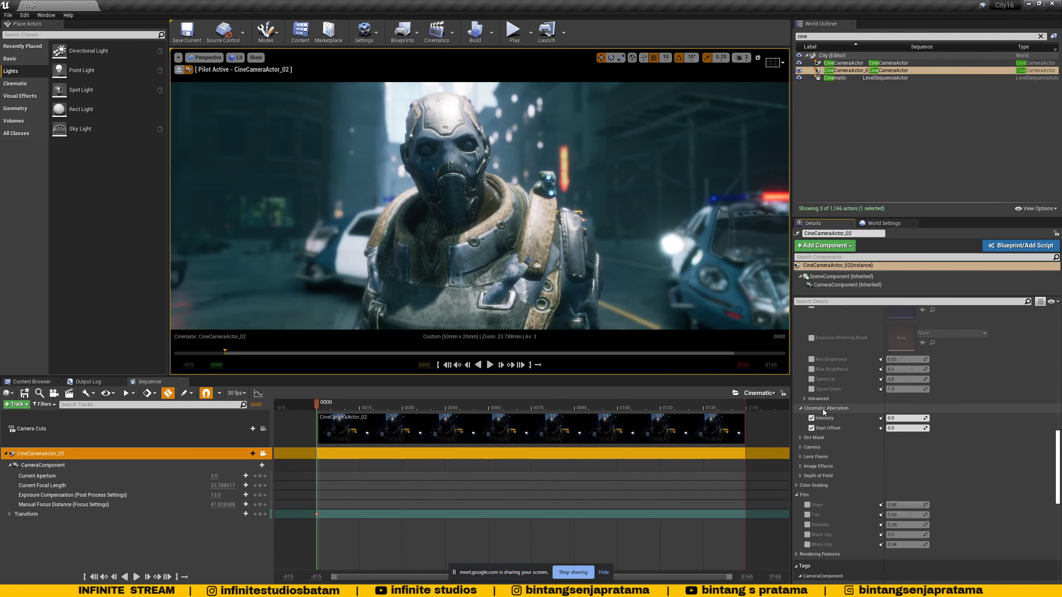
# Raise the camera's chromatic aberration intensity to about 0.33 while keeping the start offset at 0.
pyautogui.moveTo(898, 418)
pyautogui.mouseDown()
pyautogui.moveTo(925, 417)
pyautogui.moveTo(906, 418)
pyautogui.mouseUp()
pyautogui.moveTo(905, 428); pyautogui.dragTo(891, 418)
pyautogui.click(904, 426)
# Turn on the debug focus plane in the focus settings and raise the camera's current aperture to about 16.8.
pyautogui.scroll(15, 917, 400)
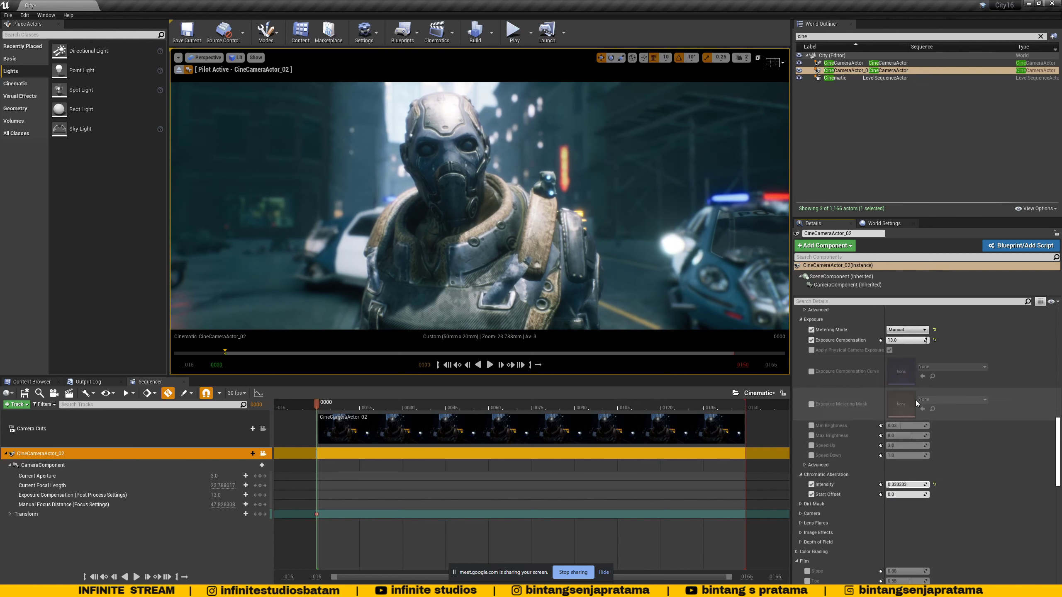
pyautogui.scroll(5, 912, 399)
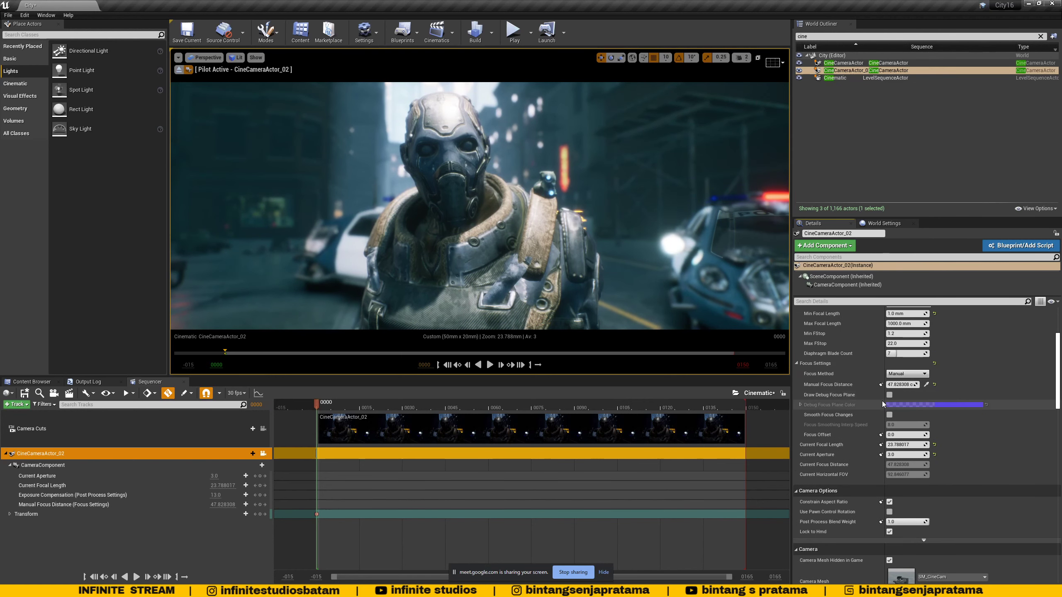
pyautogui.click(889, 394)
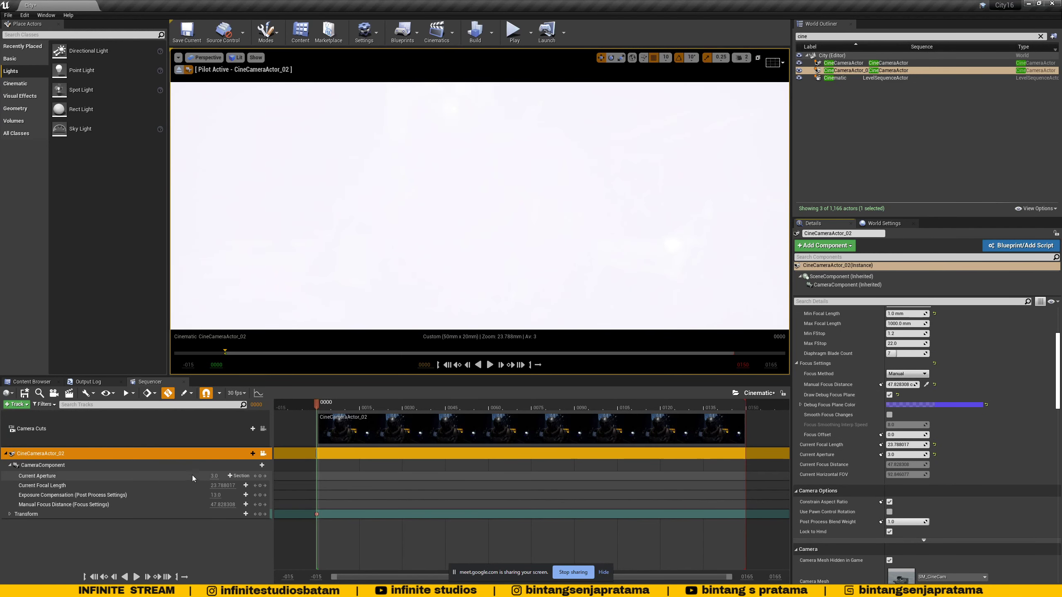
pyautogui.moveTo(219, 476); pyautogui.dragTo(774, 417)
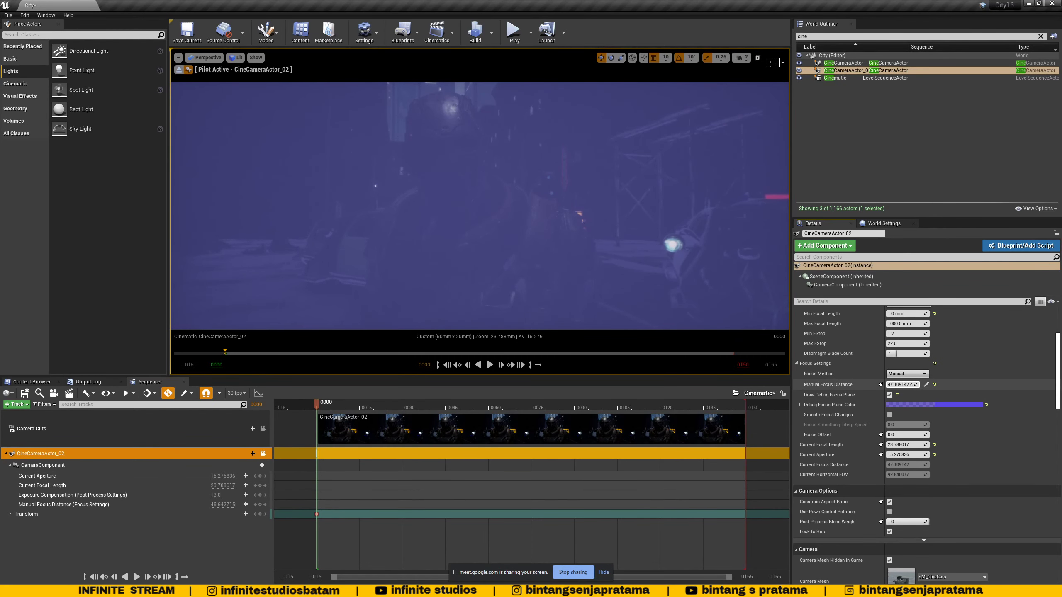
pyautogui.click(222, 475)
pyautogui.moveTo(222, 476); pyautogui.dragTo(219, 475)
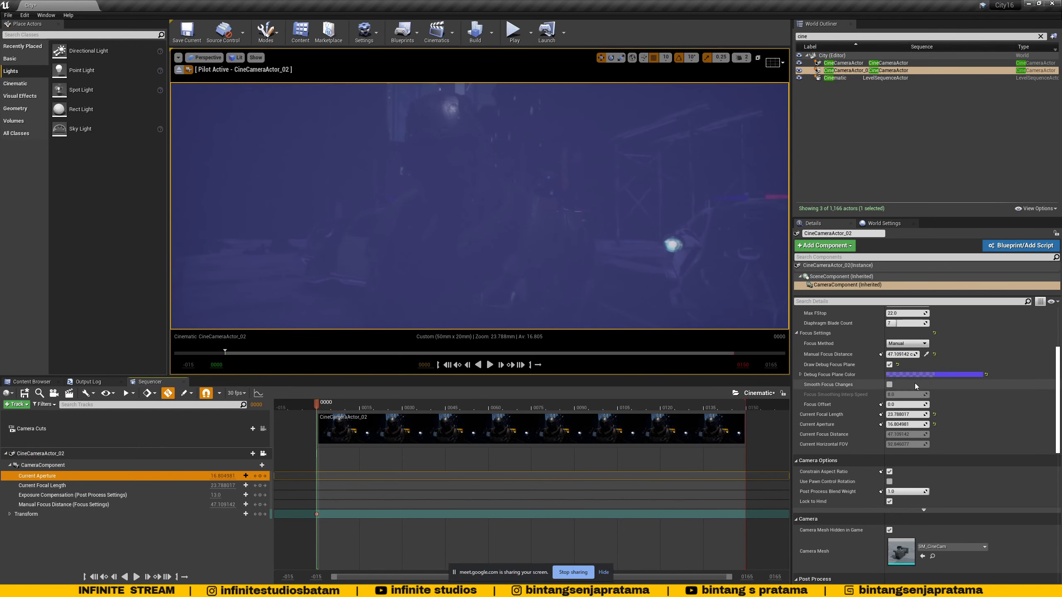
# Increase the manual focus distance to about 70.14, placing the debug focus plane just behind the robot's front.
pyautogui.scroll(-6, 891, 480)
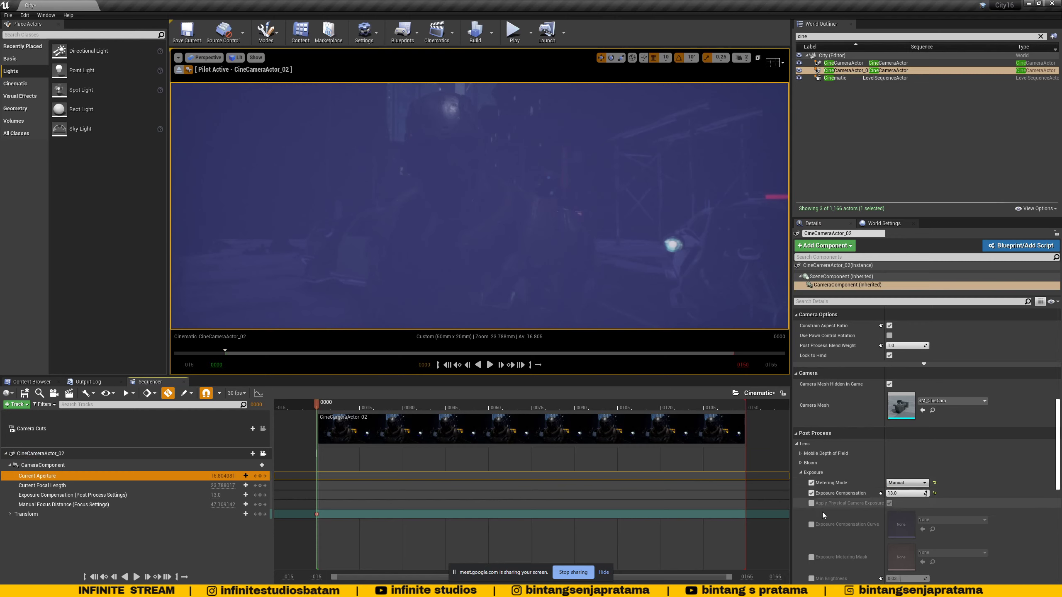
pyautogui.scroll(-6, 821, 512)
pyautogui.click(815, 505)
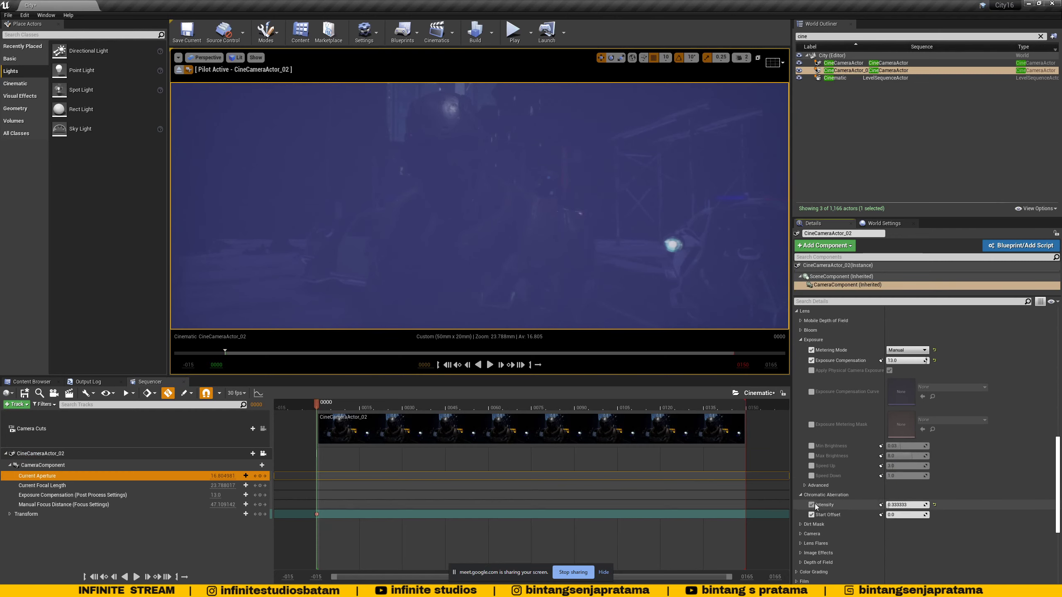
pyautogui.click(811, 515)
pyautogui.scroll(10, 871, 433)
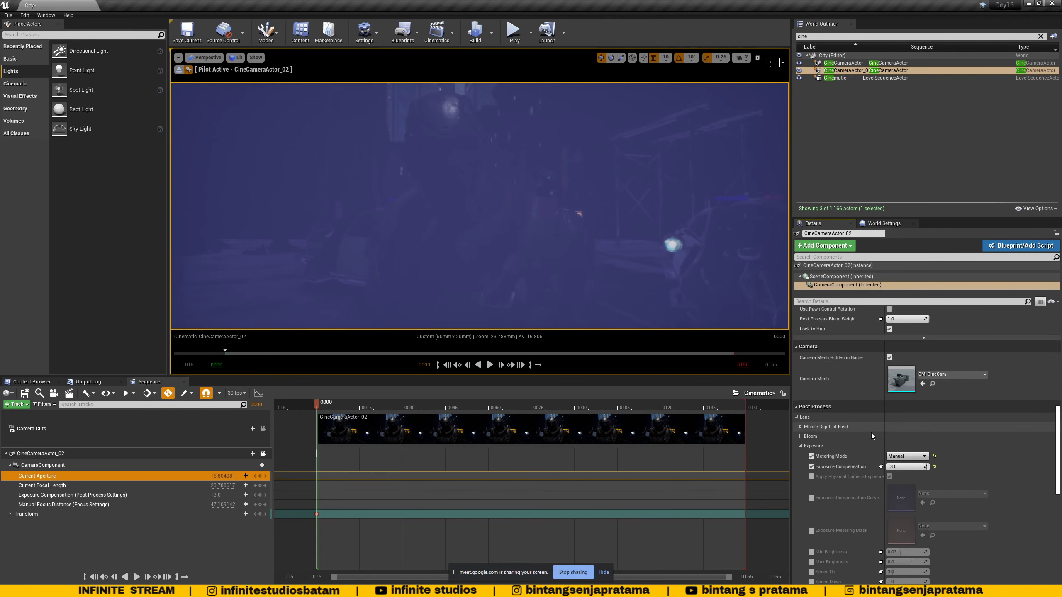
pyautogui.scroll(3, 874, 433)
pyautogui.moveTo(899, 421)
pyautogui.mouseDown()
pyautogui.moveTo(927, 421)
pyautogui.moveTo(902, 430)
pyautogui.mouseUp()
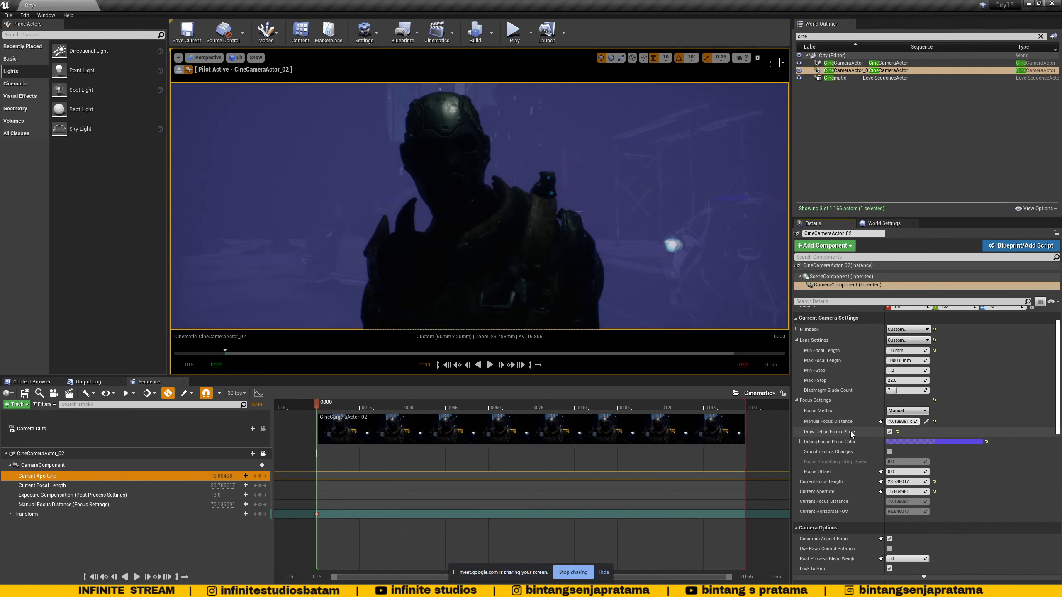
# Turn off the debug focus plane and set the camera's current aperture to 3.
pyautogui.click(890, 433)
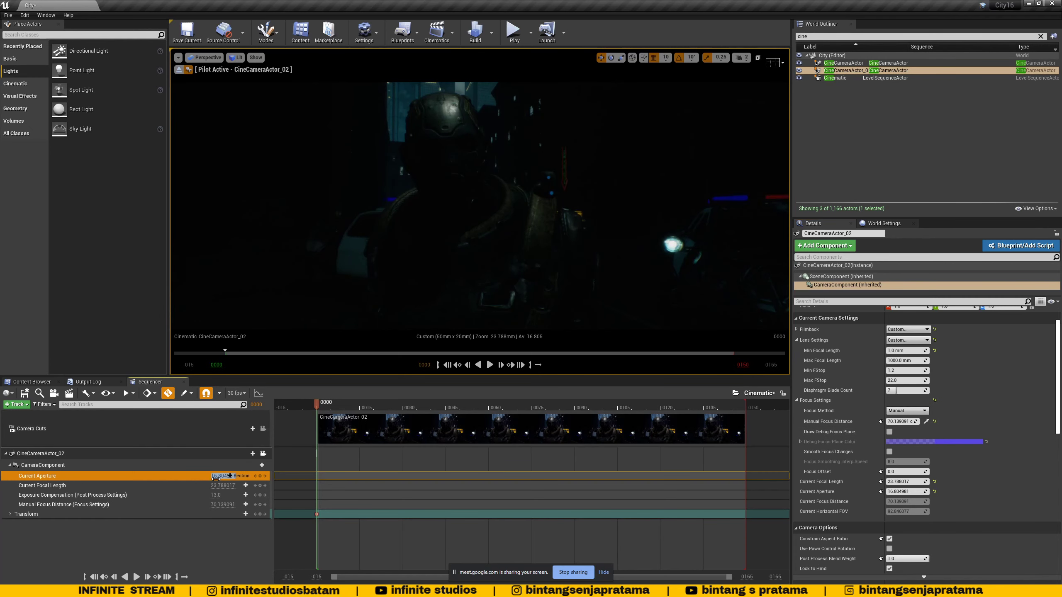
pyautogui.write('3')
pyautogui.press('Return')
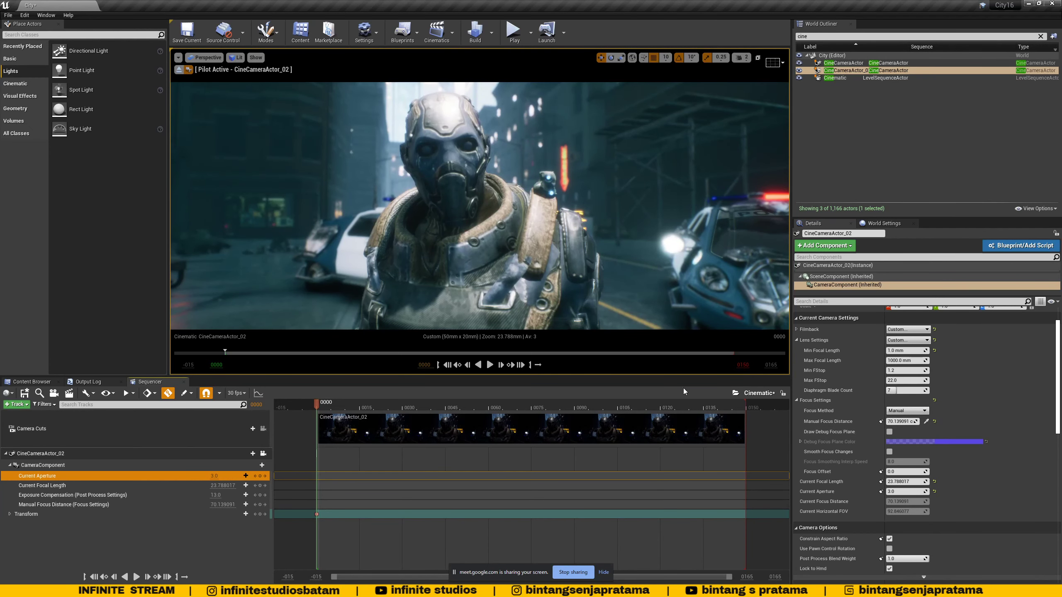
# Select the robot, reselect CineCameraActor_02, and raise its chromatic aberration intensity to about 1.62.
pyautogui.click(499, 251)
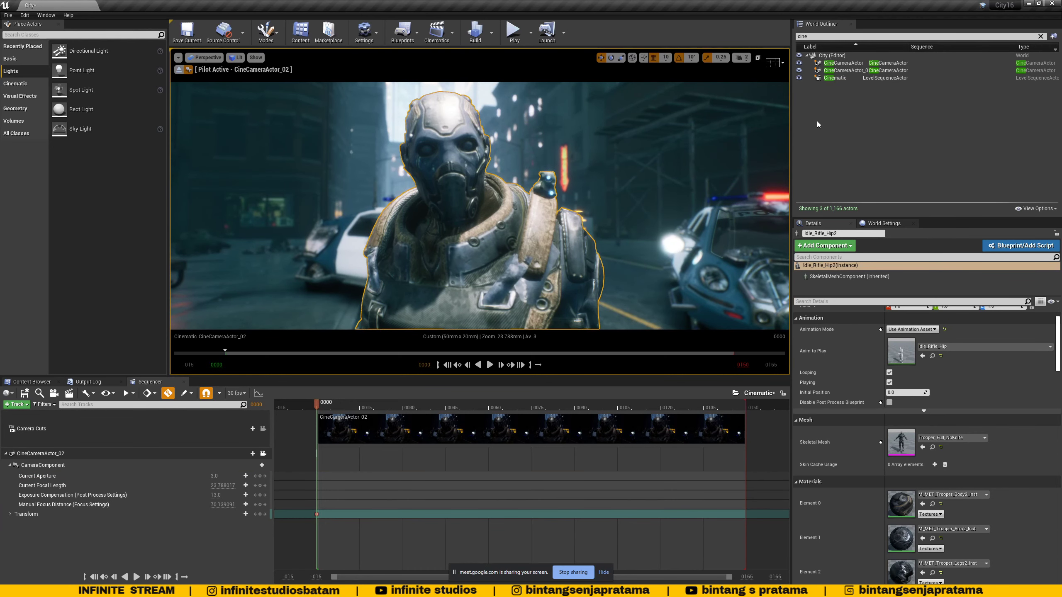
pyautogui.click(843, 70)
pyautogui.scroll(-10, 873, 511)
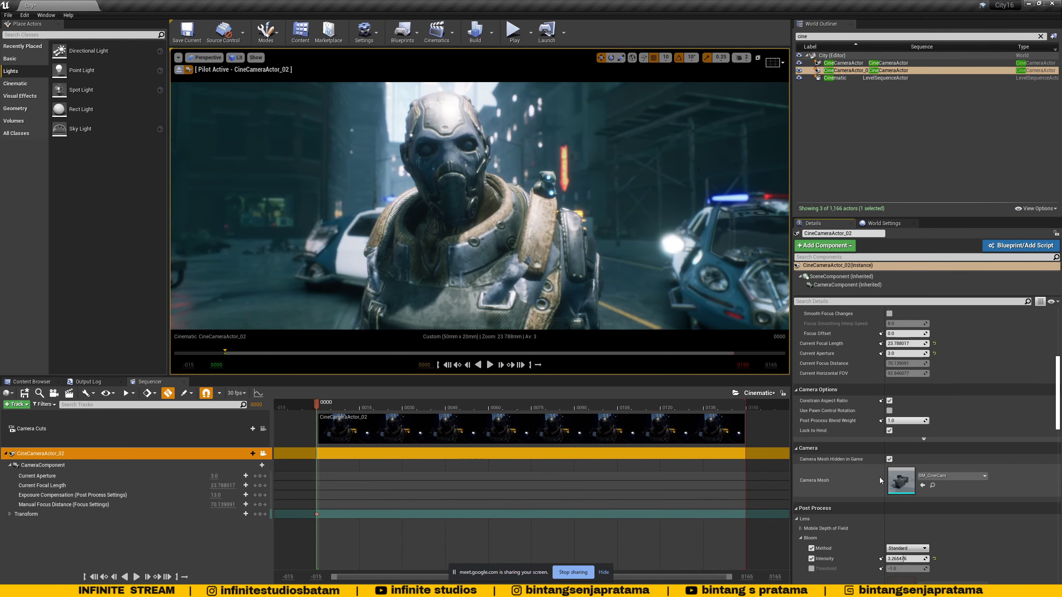
pyautogui.scroll(-5, 879, 474)
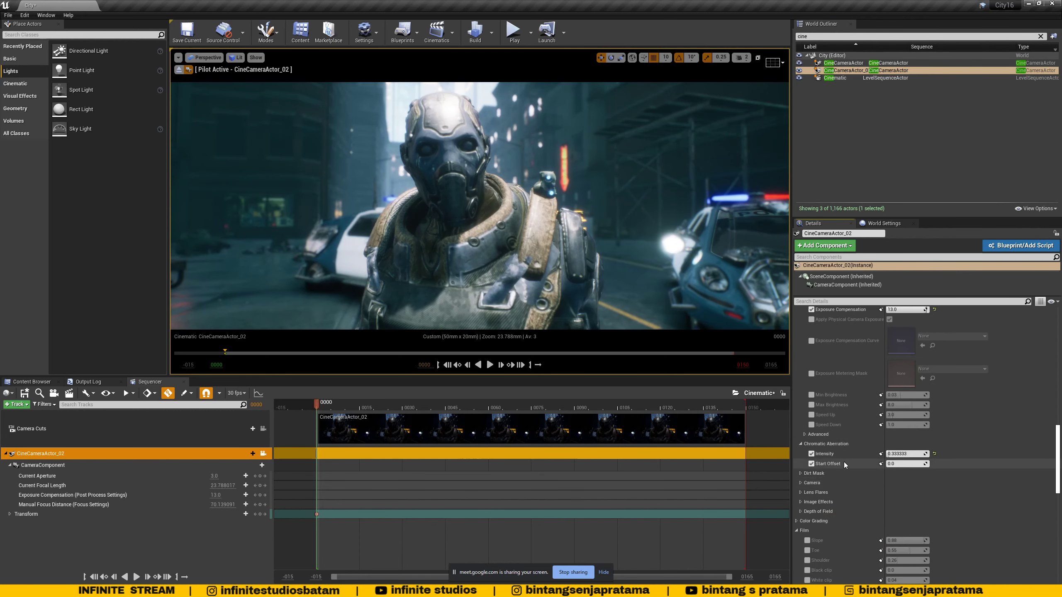
pyautogui.moveTo(892, 455); pyautogui.dragTo(891, 455)
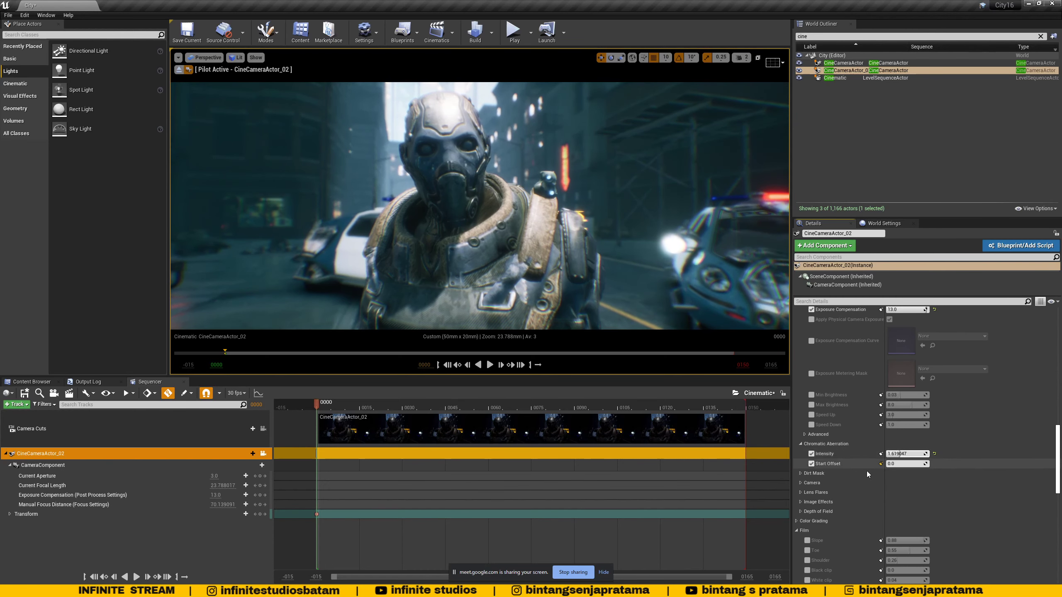
# Expand the post-process Camera settings and toggle the Shutter Speed, ISO and Aperture overrides on and off.
pyautogui.scroll(-3, 856, 467)
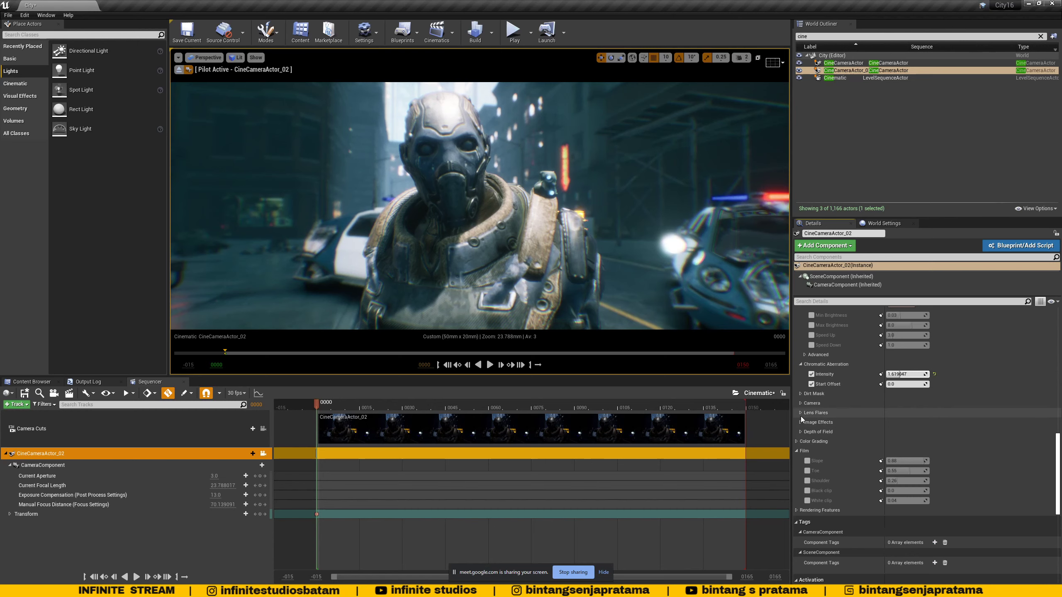
pyautogui.click(801, 404)
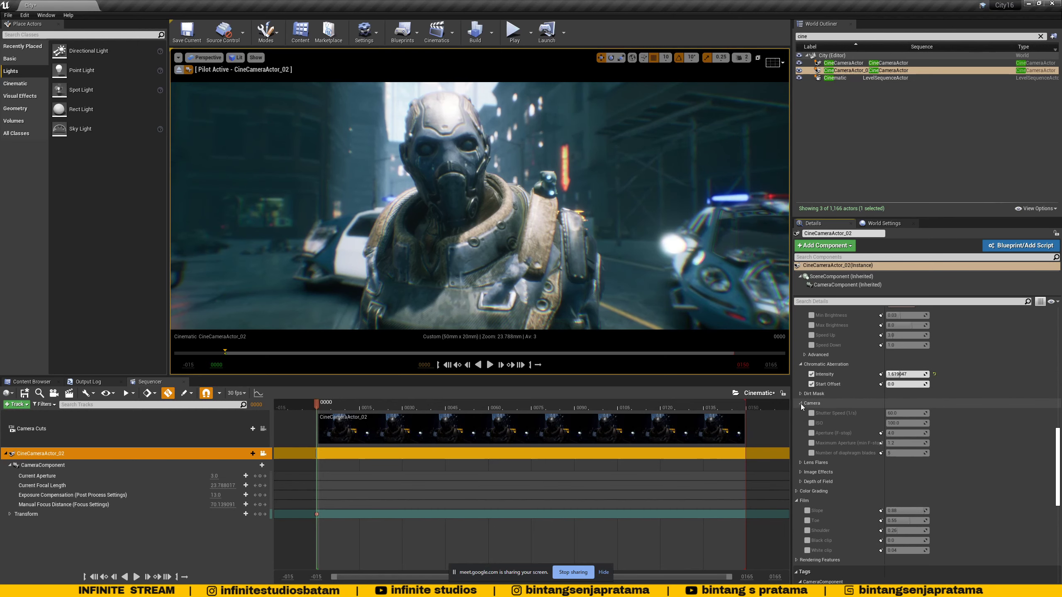
pyautogui.click(811, 413)
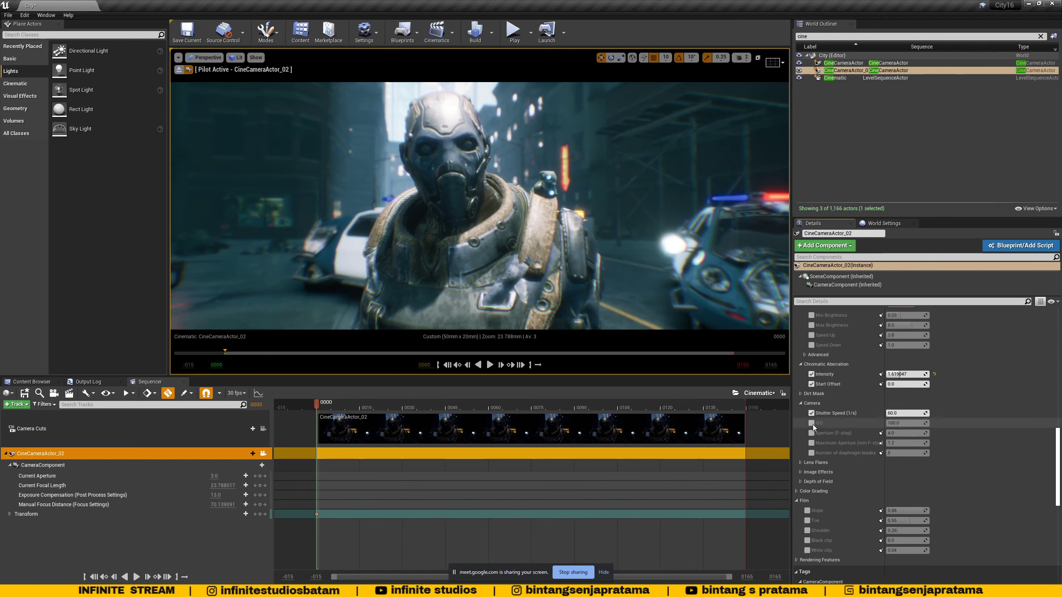
pyautogui.click(812, 424)
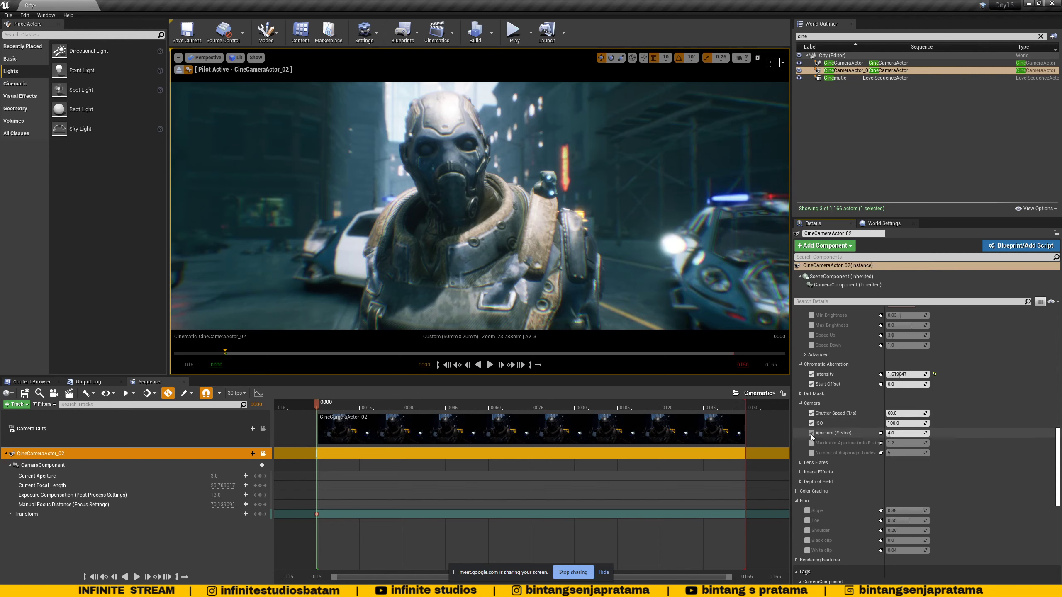
pyautogui.click(810, 433)
pyautogui.click(811, 424)
pyautogui.click(812, 413)
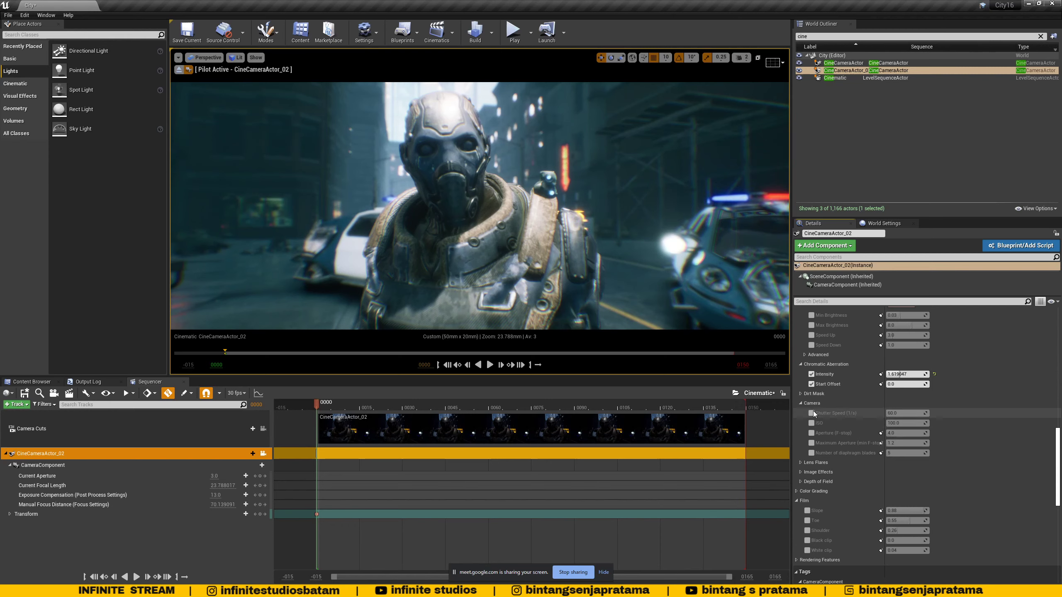
# Enable the Shutter Speed, ISO and Aperture overrides again, try a different shutter speed, and undo that change.
pyautogui.click(811, 413)
pyautogui.click(811, 424)
pyautogui.click(811, 433)
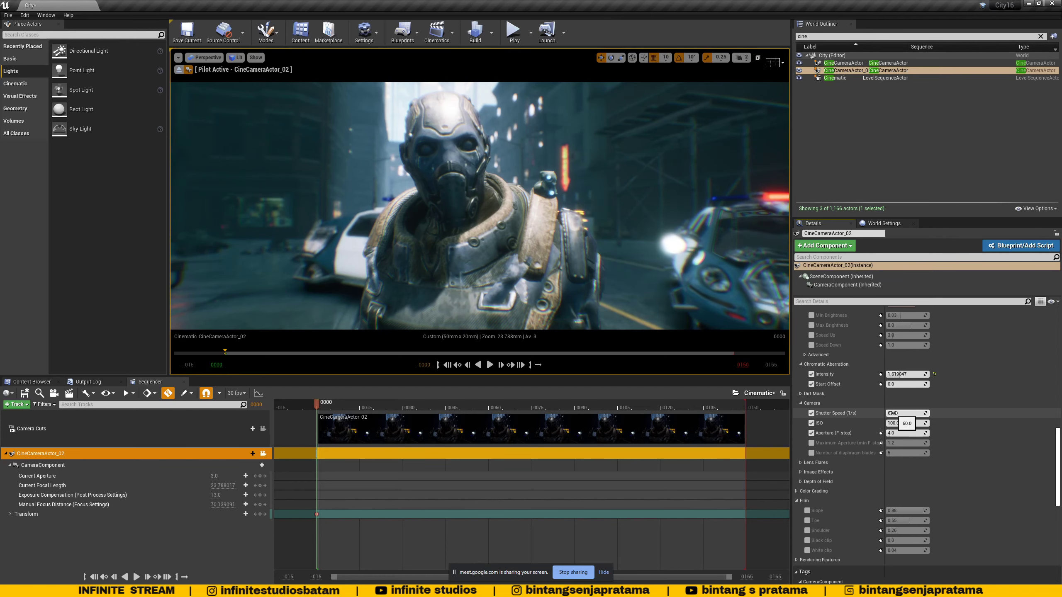
pyautogui.moveTo(891, 412); pyautogui.dragTo(861, 413)
pyautogui.hotkey('ctrl', 'z')
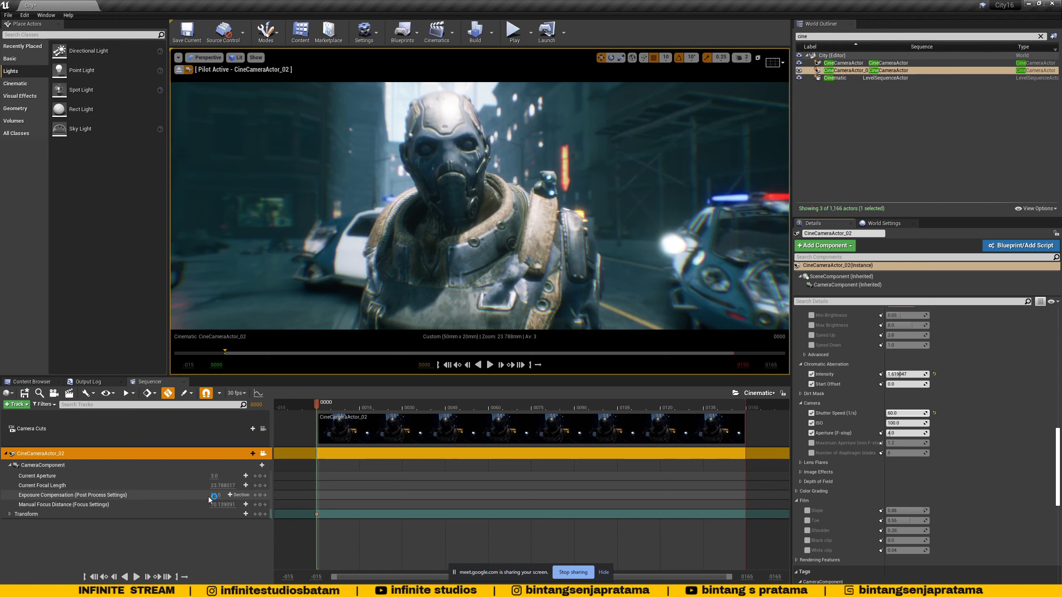
# Disable the Shutter Speed, ISO and Aperture overrides, compare them once more, and collapse the Camera settings.
pyautogui.click(811, 412)
pyautogui.click(810, 423)
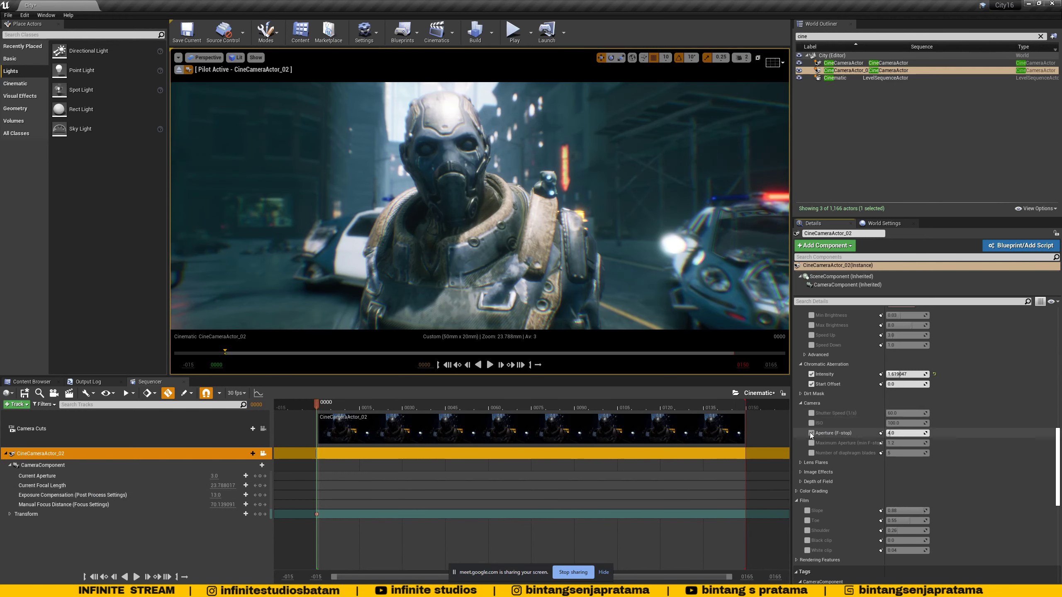
pyautogui.click(811, 433)
pyautogui.click(810, 413)
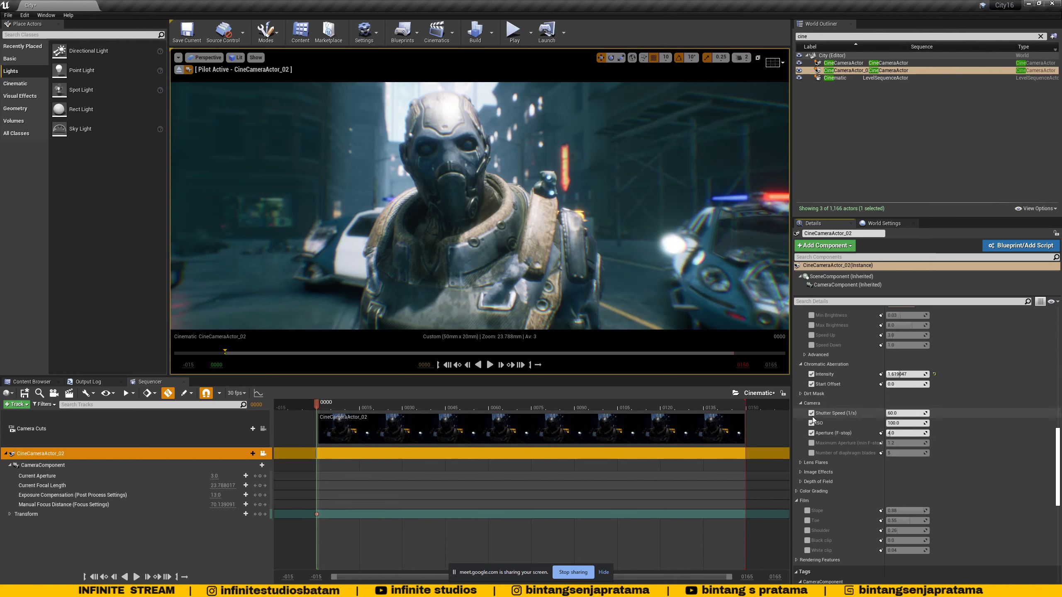
pyautogui.click(811, 413)
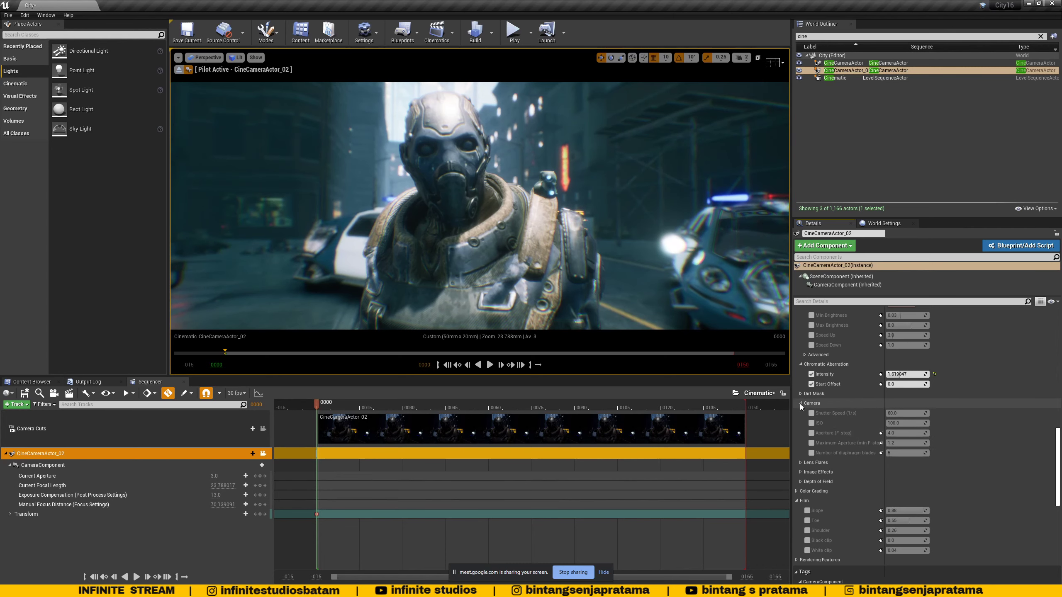
pyautogui.click(799, 403)
# Expand the Lens Flares settings, enable the Intensity override, try about 0.7, and raise it to slightly above 2.
pyautogui.click(800, 413)
pyautogui.click(811, 423)
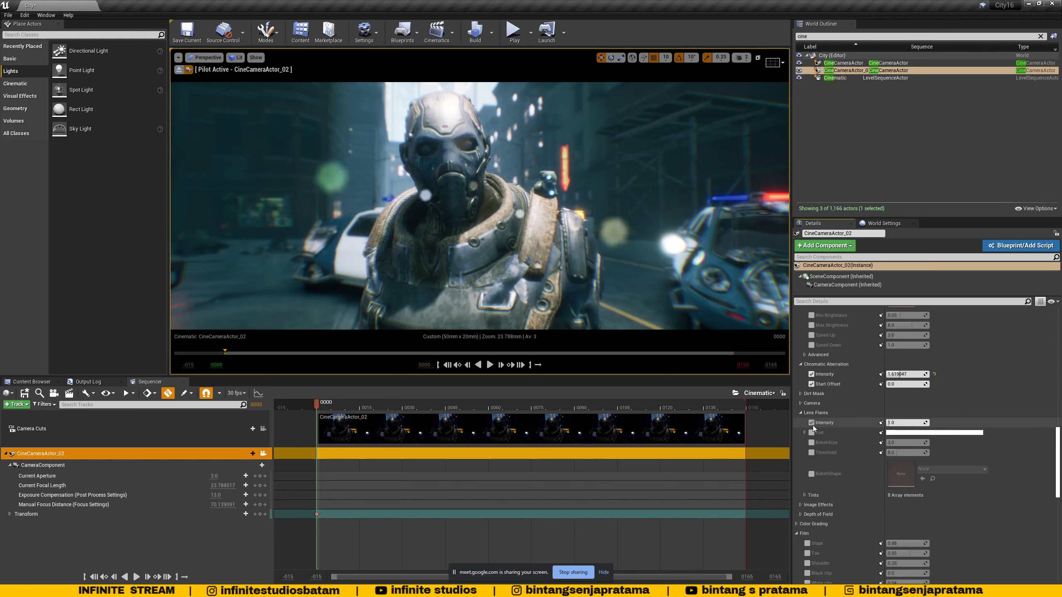
pyautogui.moveTo(891, 423); pyautogui.dragTo(894, 422)
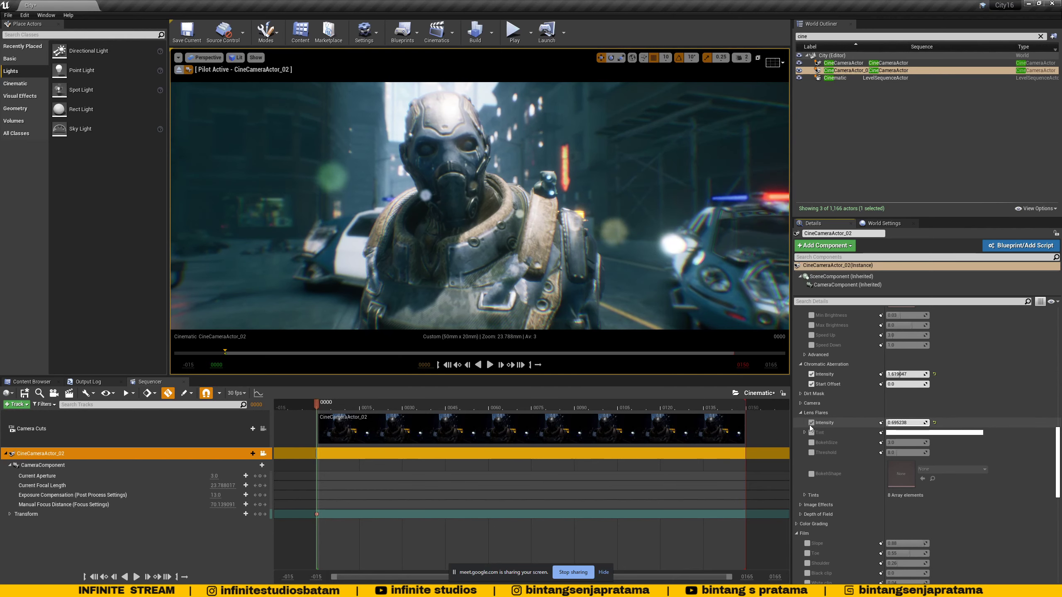
pyautogui.scroll(10, 843, 431)
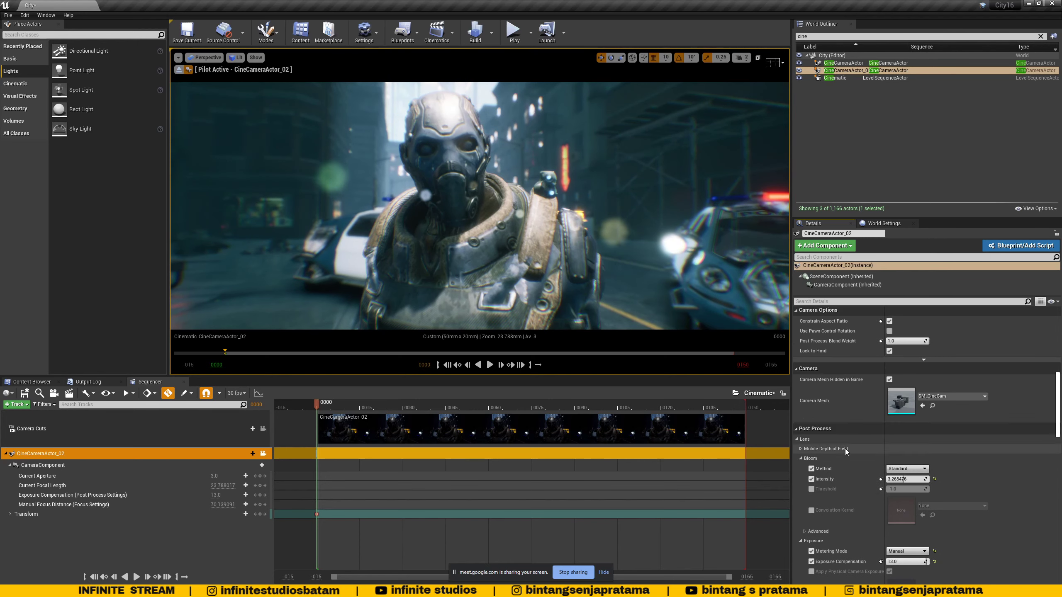
pyautogui.scroll(-10, 846, 449)
pyautogui.click(888, 410)
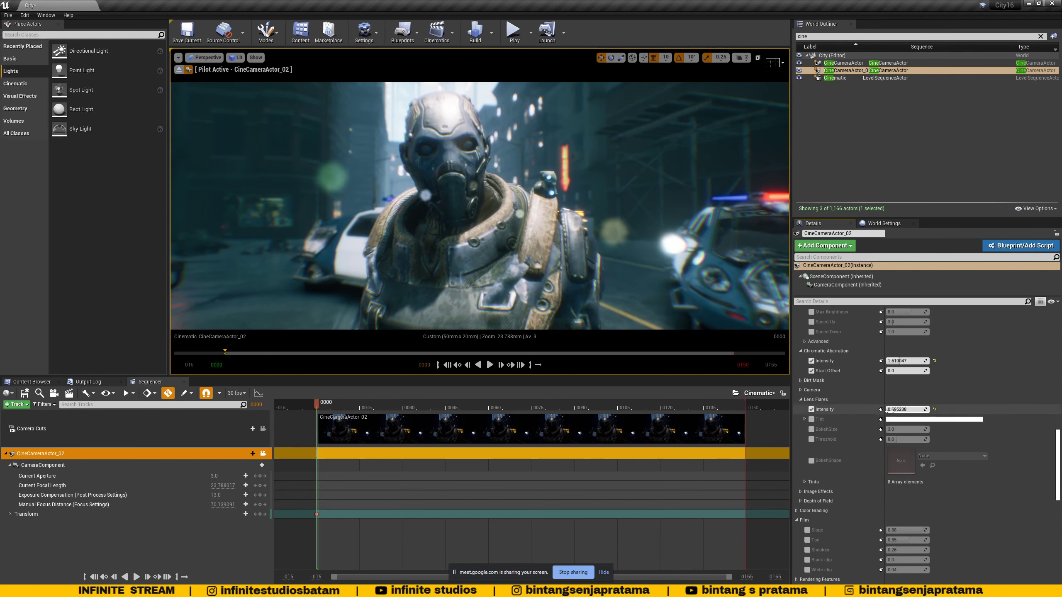
pyautogui.write('1.0')
pyautogui.moveTo(889, 410); pyautogui.dragTo(892, 409)
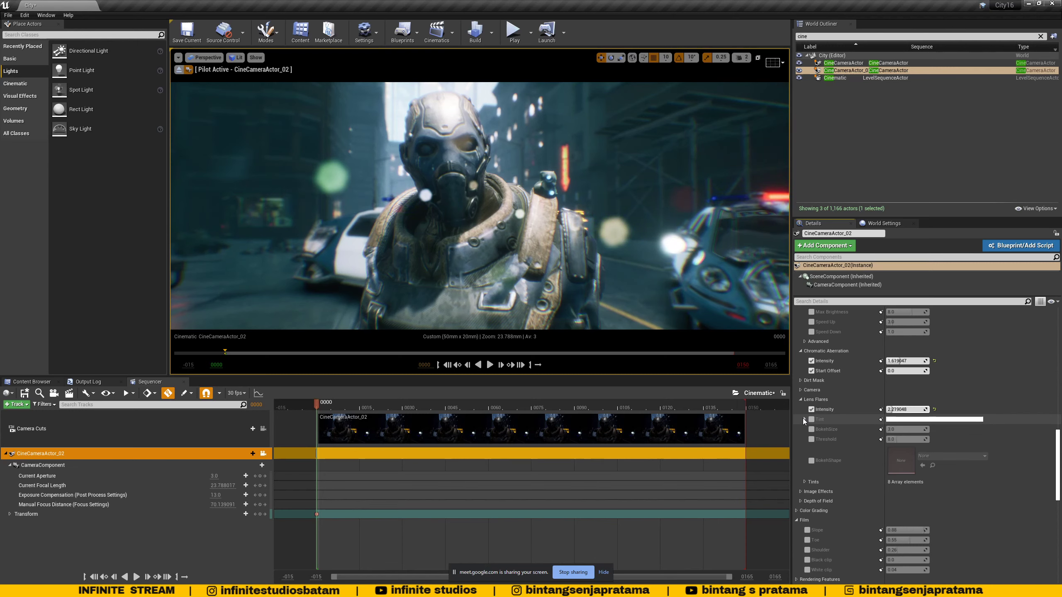
# Enable the lens flares' BokehSize override, enlarge it to about 6.3, and settle the flare intensity at about 1.76.
pyautogui.scroll(-1, 859, 440)
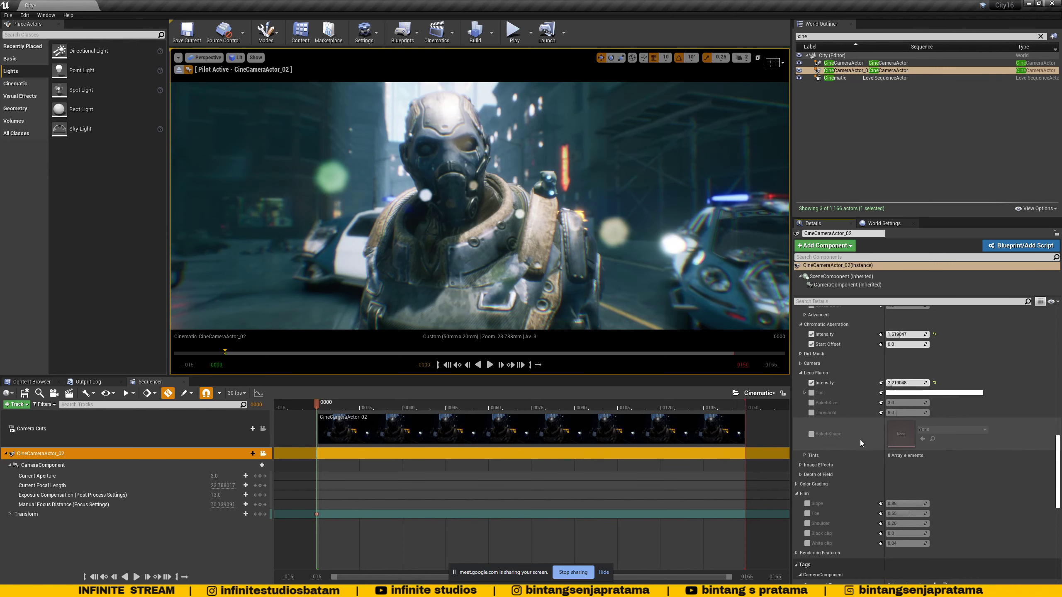
pyautogui.click(811, 403)
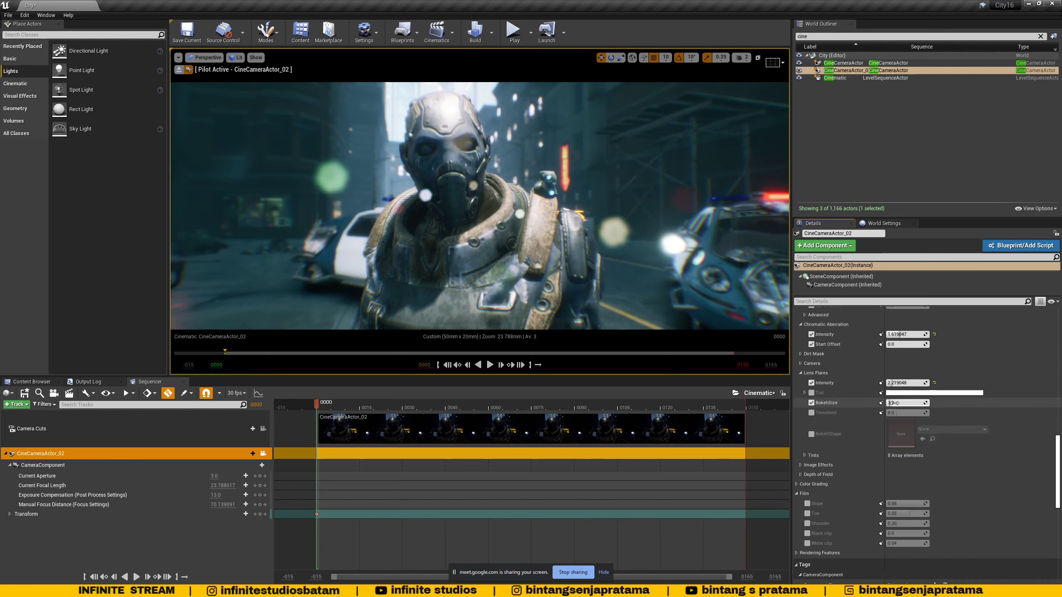
pyautogui.moveTo(903, 383); pyautogui.dragTo(893, 403)
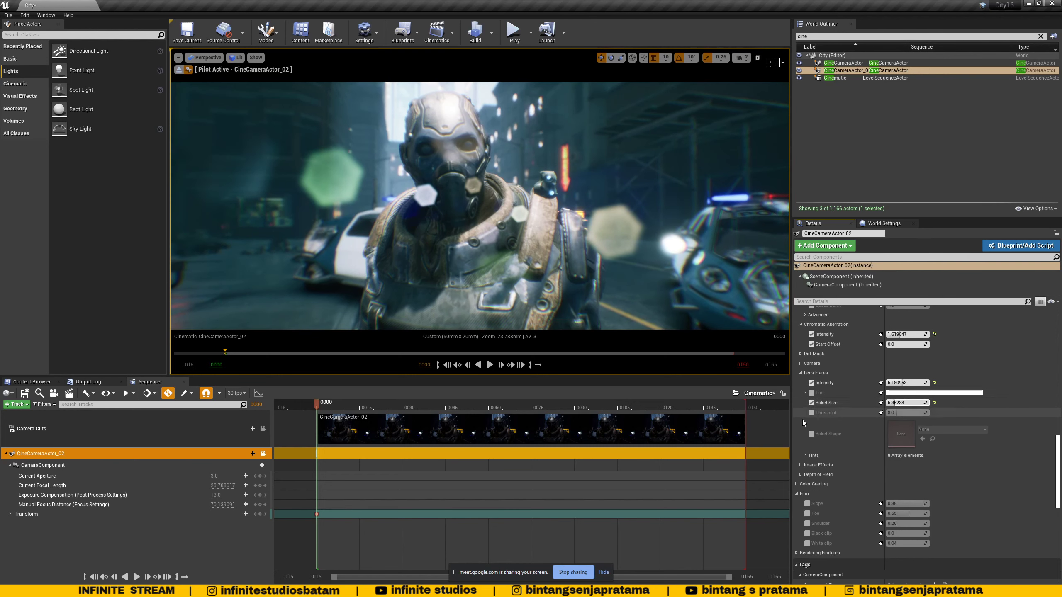
pyautogui.click(805, 455)
pyautogui.click(804, 456)
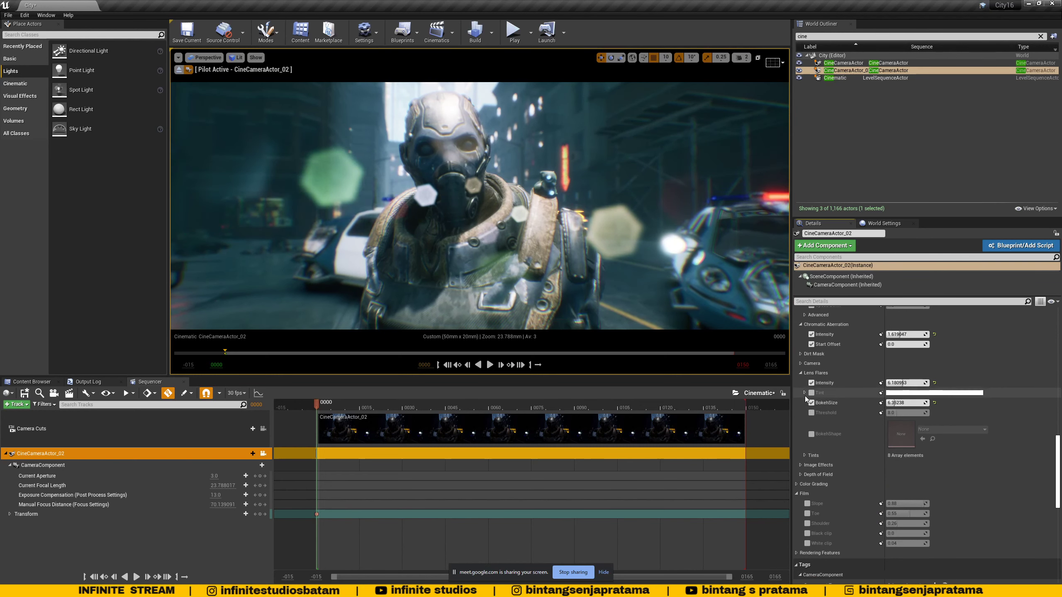
pyautogui.moveTo(888, 383); pyautogui.dragTo(888, 382)
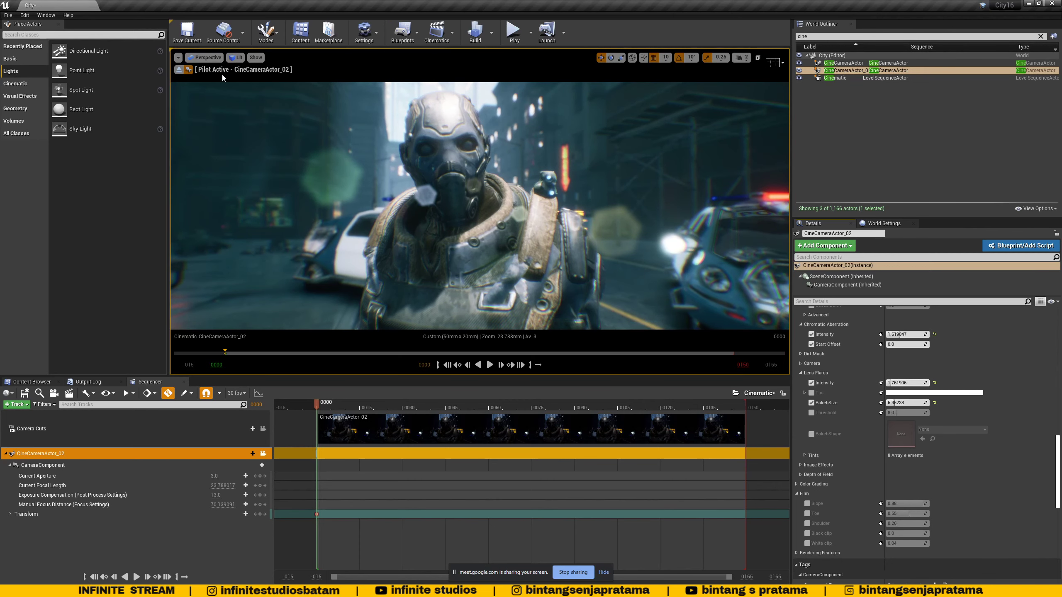
# Switch to the Default Viewport, overlook the street, and select the point light above the robot beside the police cars.
pyautogui.click(204, 57)
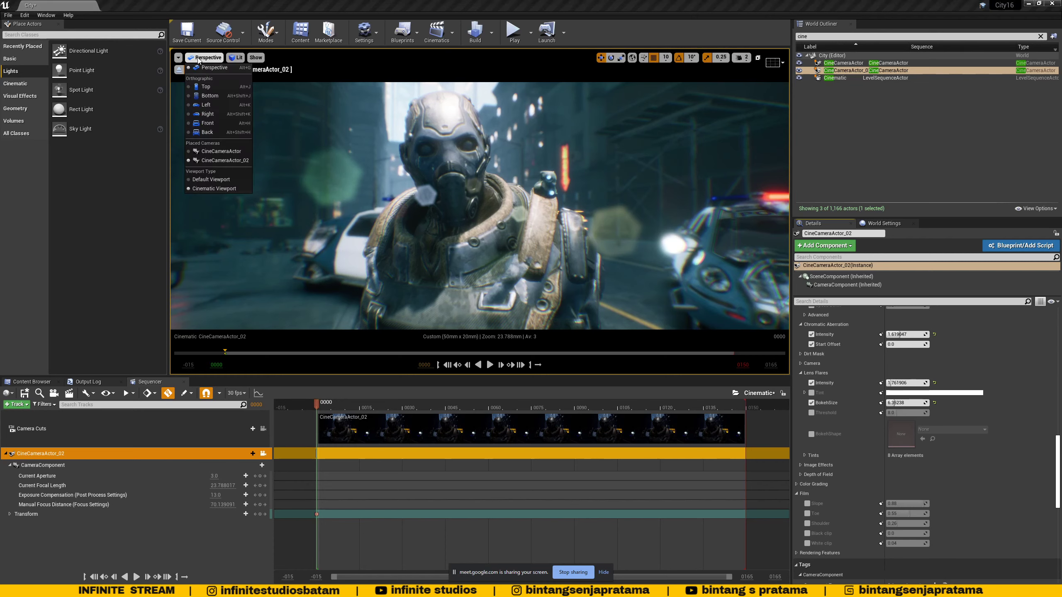
pyautogui.click(214, 179)
pyautogui.moveTo(418, 209); pyautogui.dragTo(418, 234, button='right')
pyautogui.moveTo(336, 289); pyautogui.dragTo(337, 310, button='right')
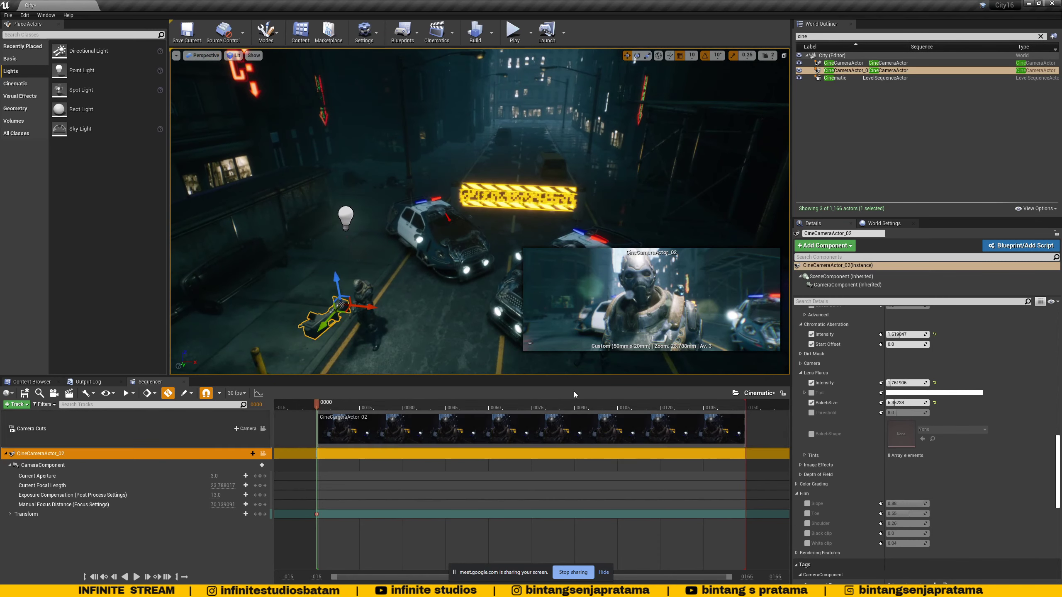
pyautogui.click(345, 215)
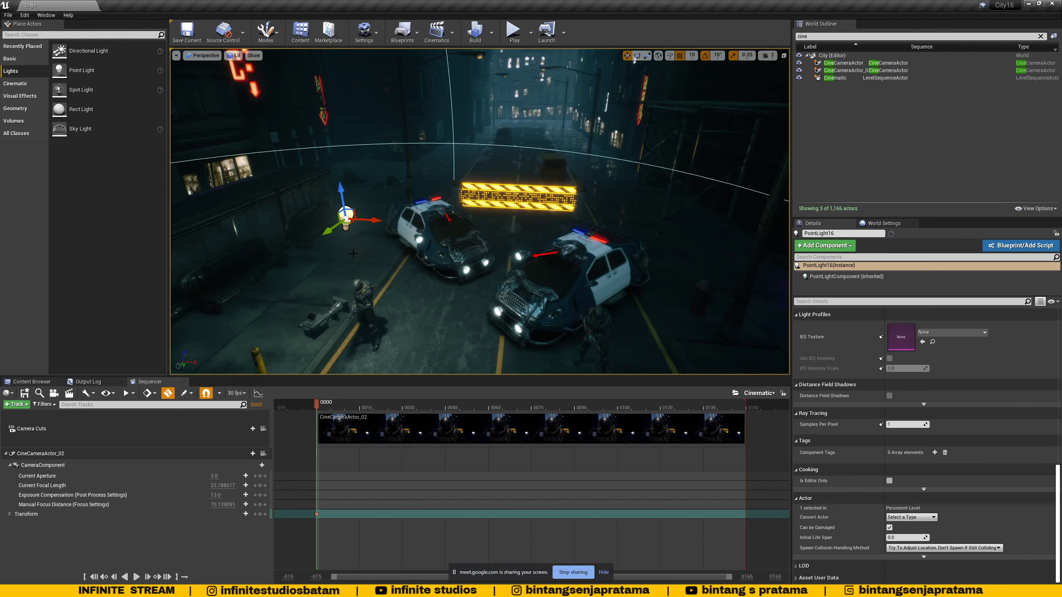
pyautogui.moveTo(354, 253); pyautogui.dragTo(353, 253, button='right')
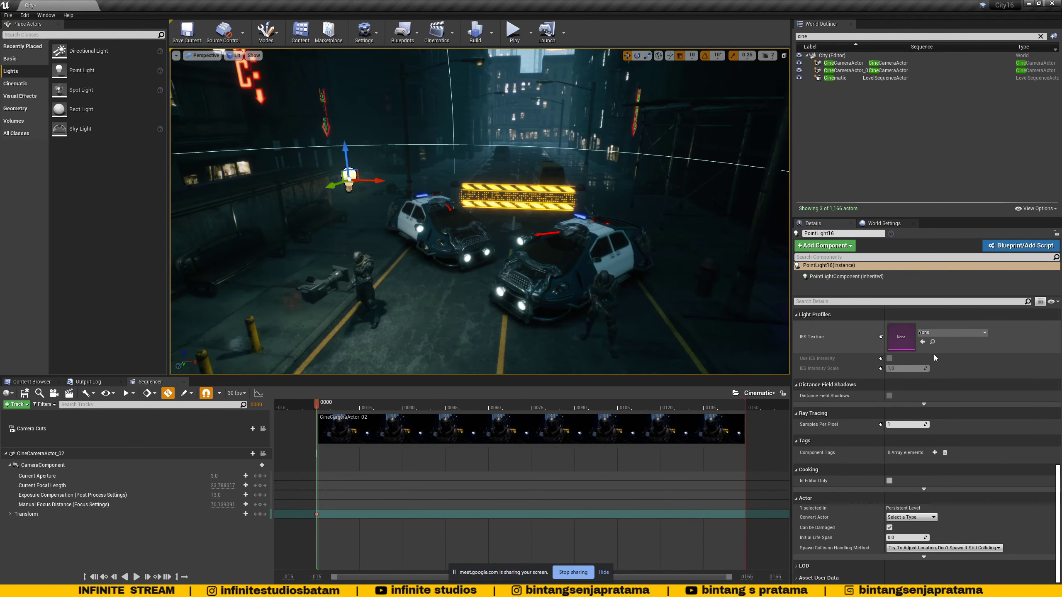
# Set the selected point light's mobility to Movable and lower it to a Z location of 700.
pyautogui.scroll(15, 839, 421)
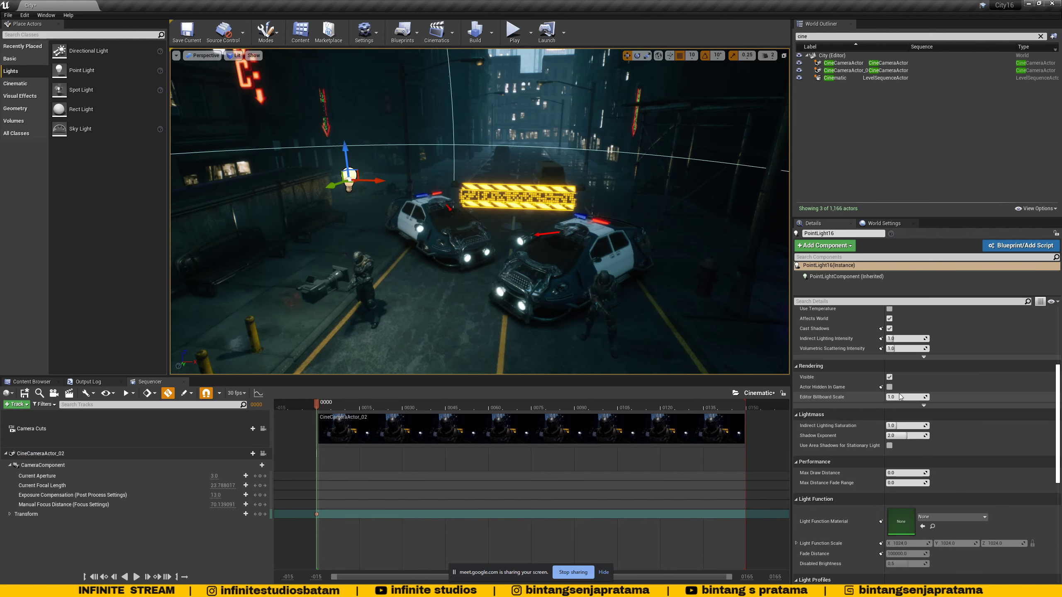
pyautogui.click(981, 353)
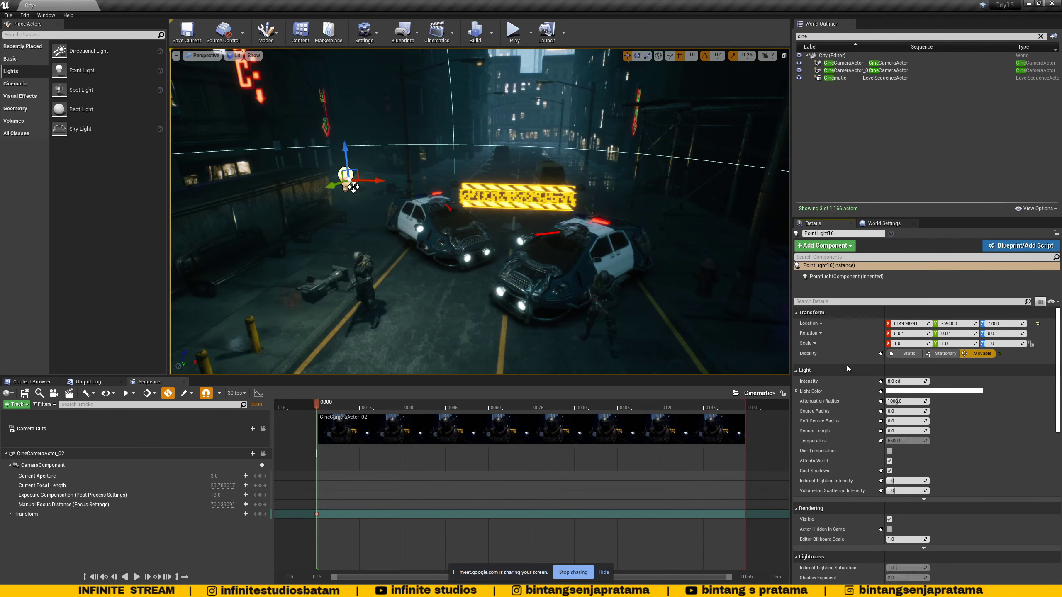
pyautogui.moveTo(345, 155); pyautogui.dragTo(335, 219)
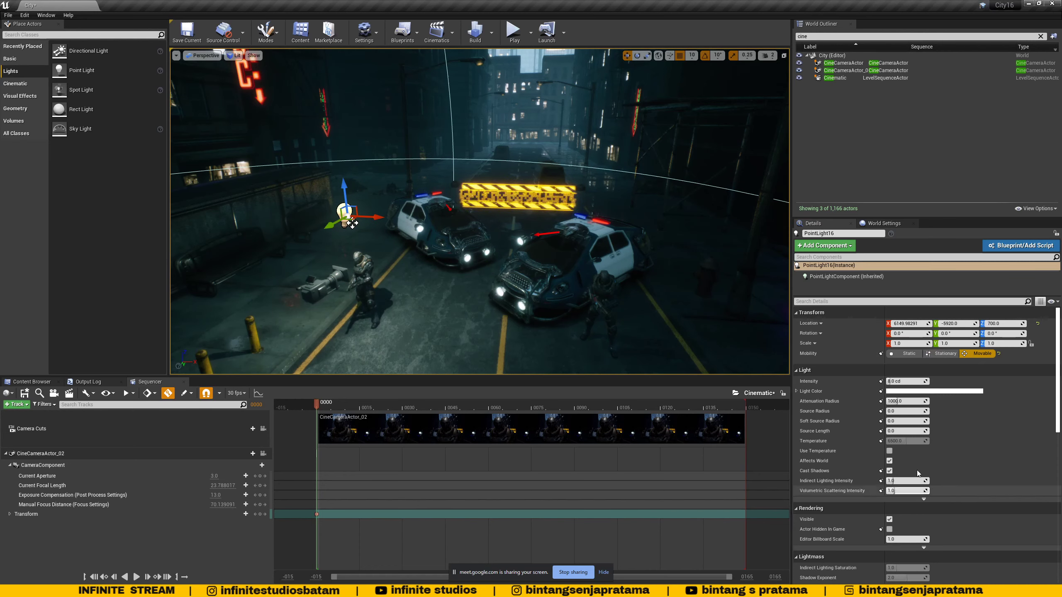
# Tint the point light pale cyan (hex sRGB DFFDFFFF) while checking it through CineCameraActor_02 in the Cinematic Viewport.
pyautogui.click(933, 391)
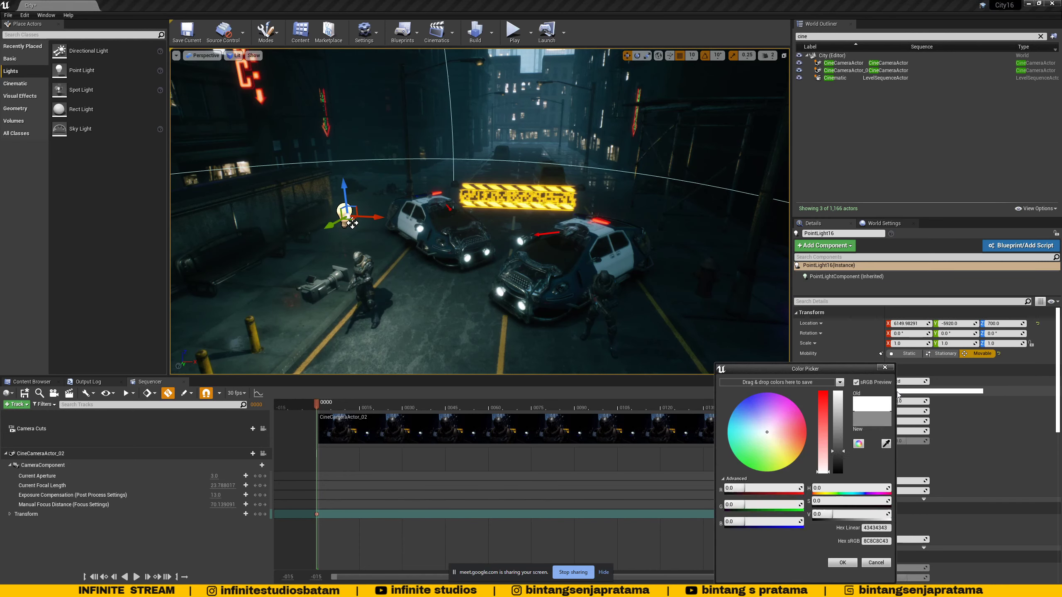
pyautogui.moveTo(794, 425); pyautogui.dragTo(757, 433)
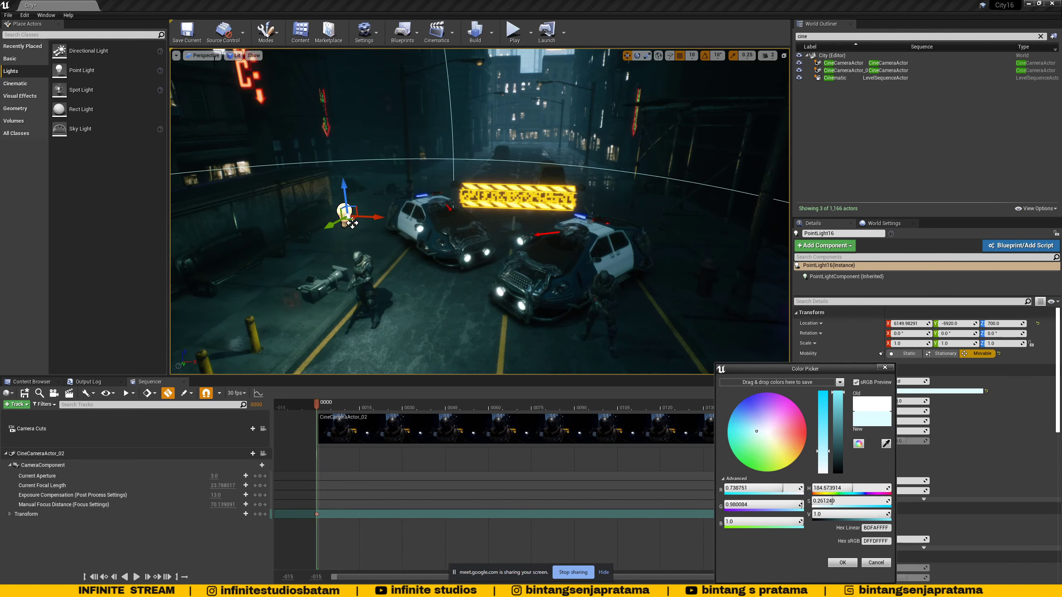
pyautogui.click(202, 55)
pyautogui.click(212, 186)
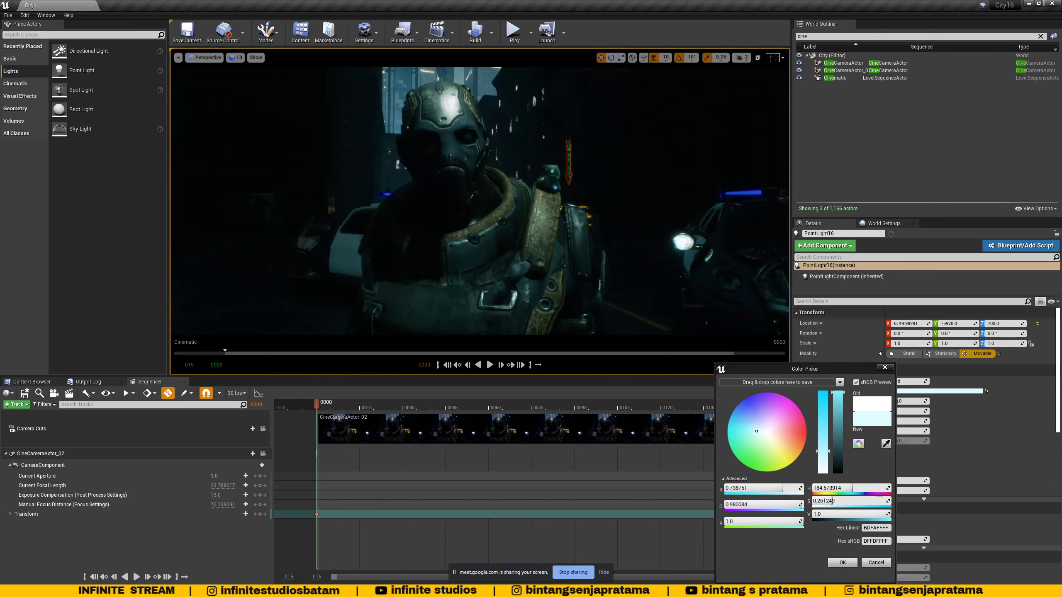
pyautogui.click(205, 57)
pyautogui.click(221, 160)
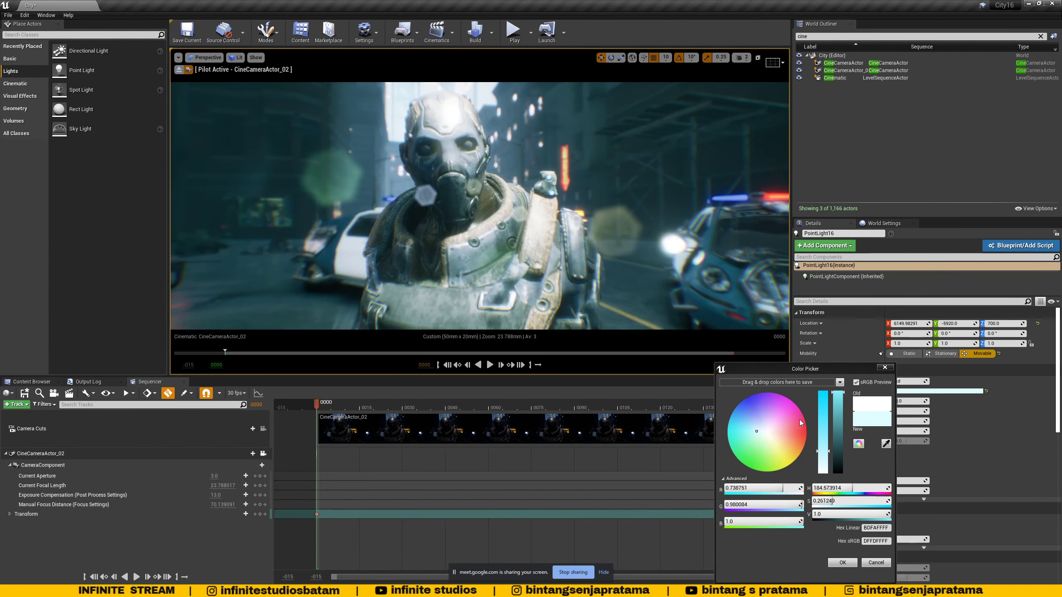
pyautogui.click(842, 563)
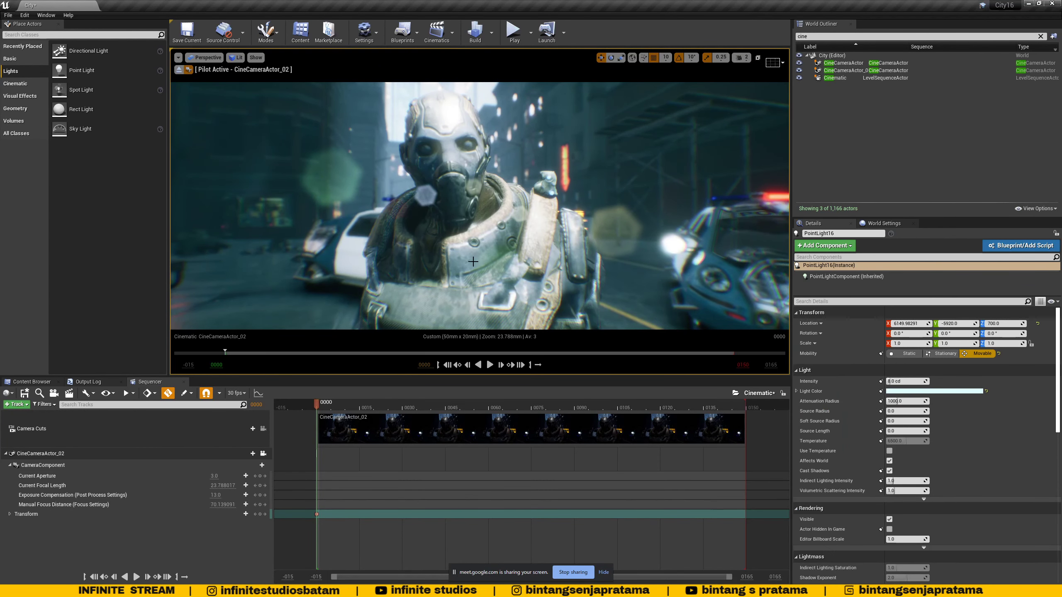
# View the shot through CineCameraActor_02 and lower its Exposure Compensation to about 11.87 in the sequence.
pyautogui.click(205, 57)
pyautogui.click(221, 160)
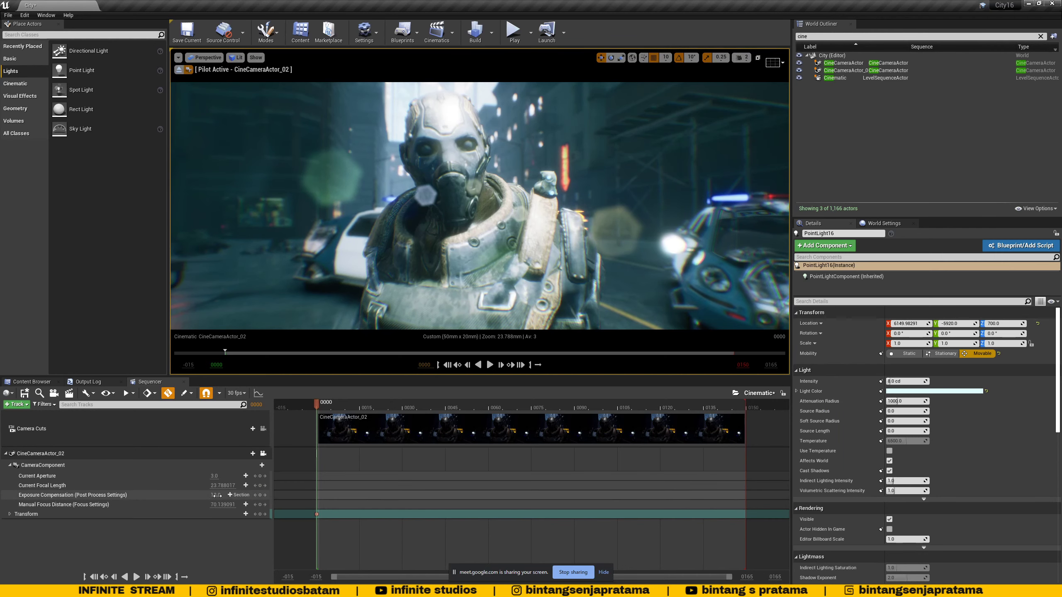
pyautogui.moveTo(217, 495); pyautogui.dragTo(206, 495)
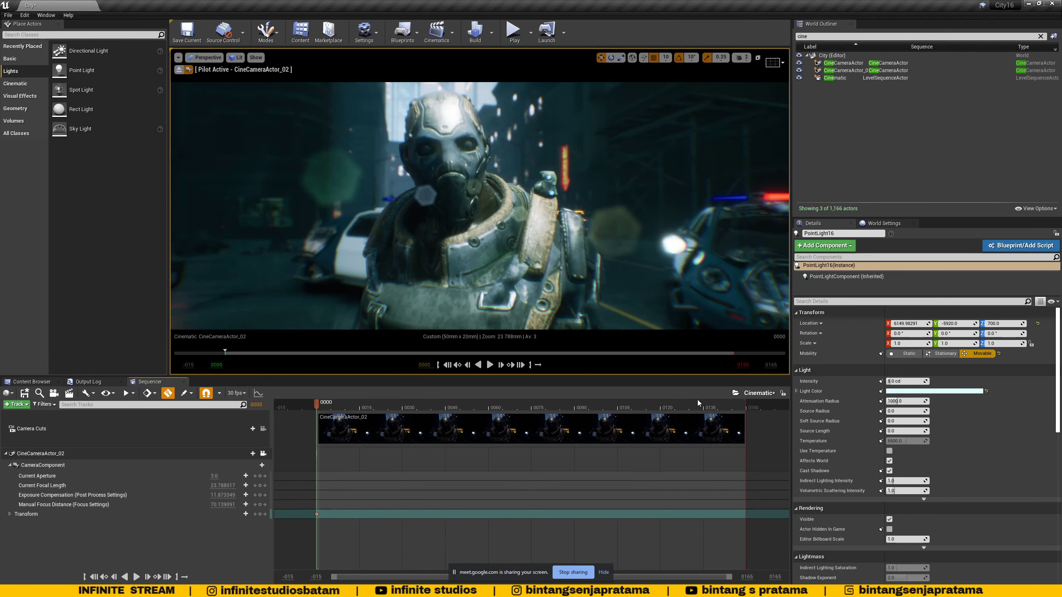
# Select CineCameraActor_02 and set its Manual Focus Distance by sampling the scene depth at the robot's face.
pyautogui.scroll(-10, 921, 427)
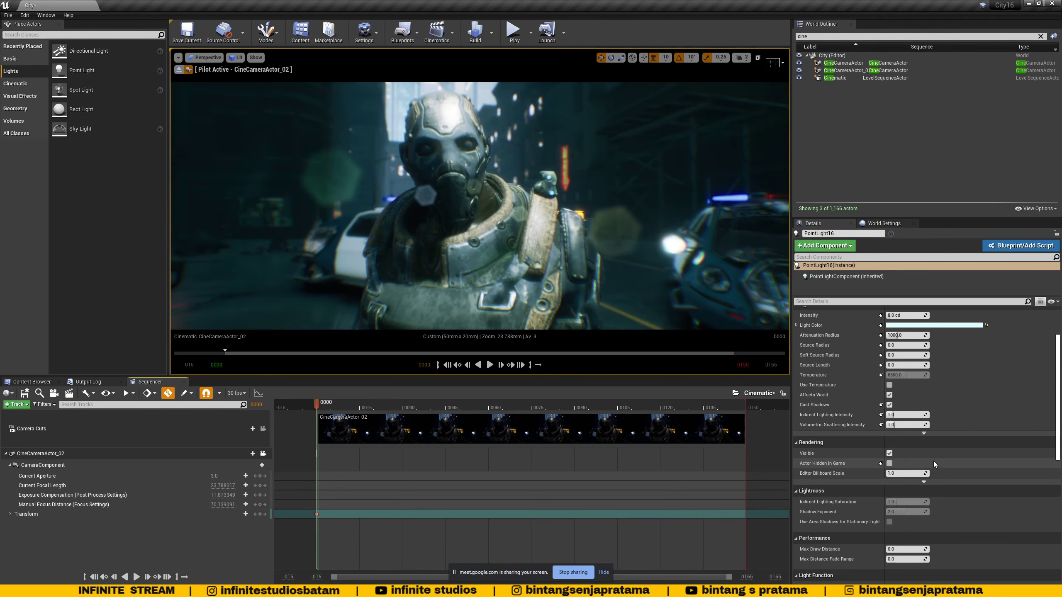
pyautogui.scroll(-3, 904, 477)
pyautogui.click(843, 70)
pyautogui.scroll(2, 869, 451)
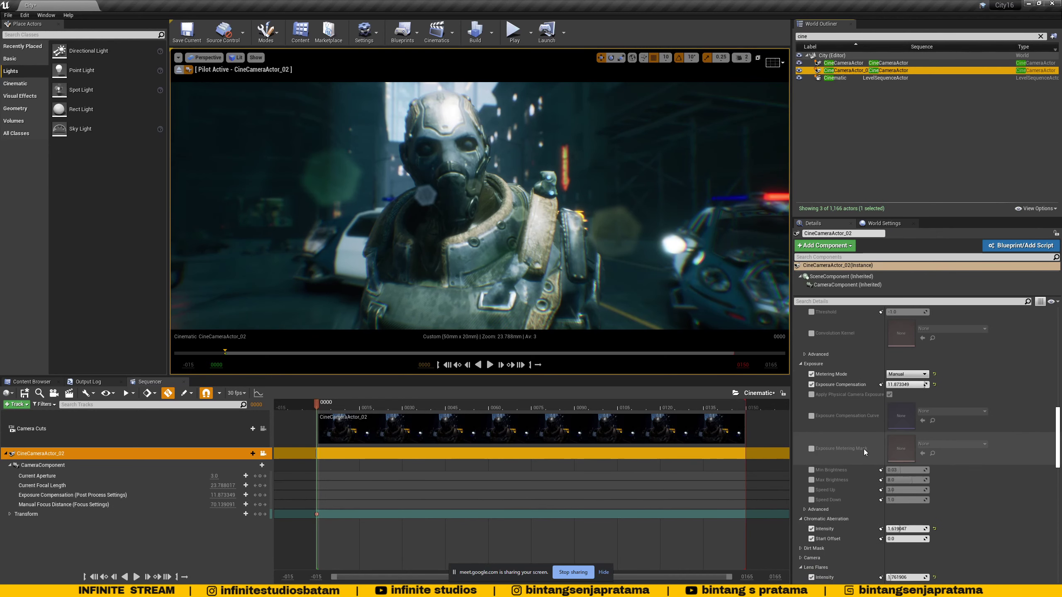
pyautogui.scroll(12, 860, 444)
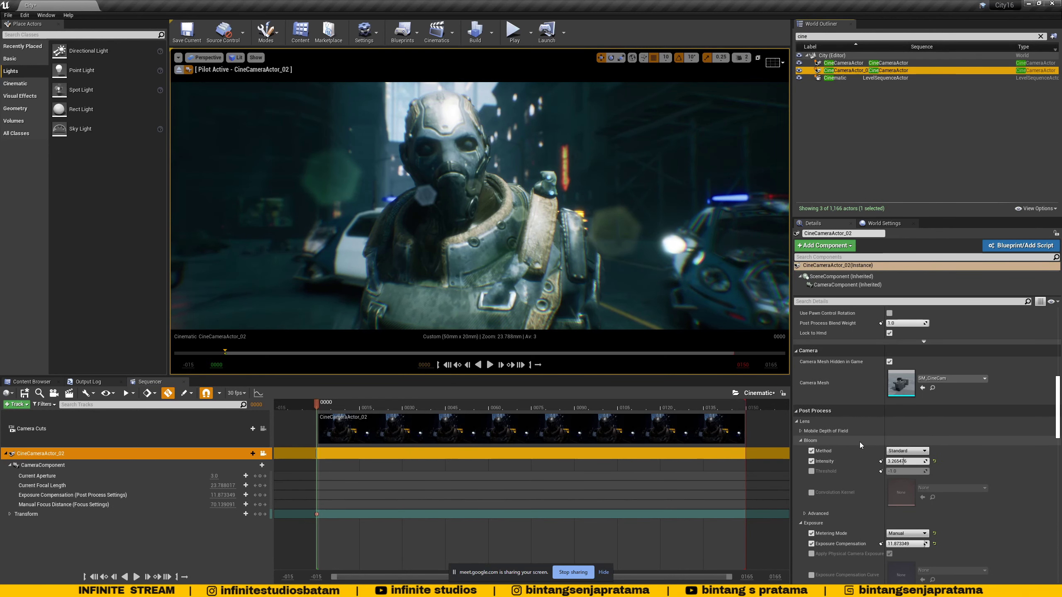
pyautogui.scroll(7, 856, 437)
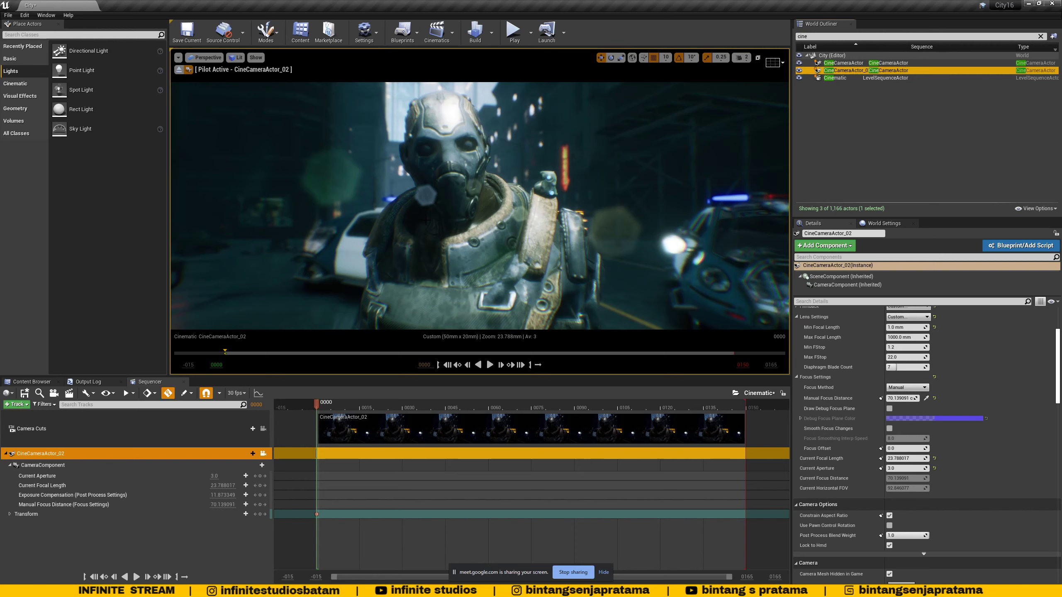
pyautogui.click(926, 398)
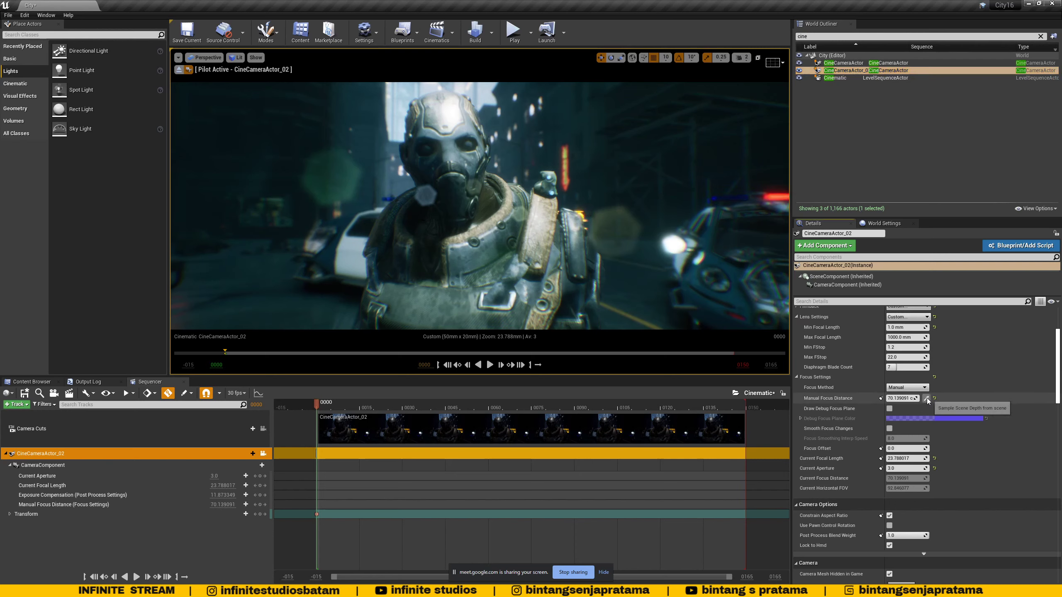
pyautogui.click(453, 166)
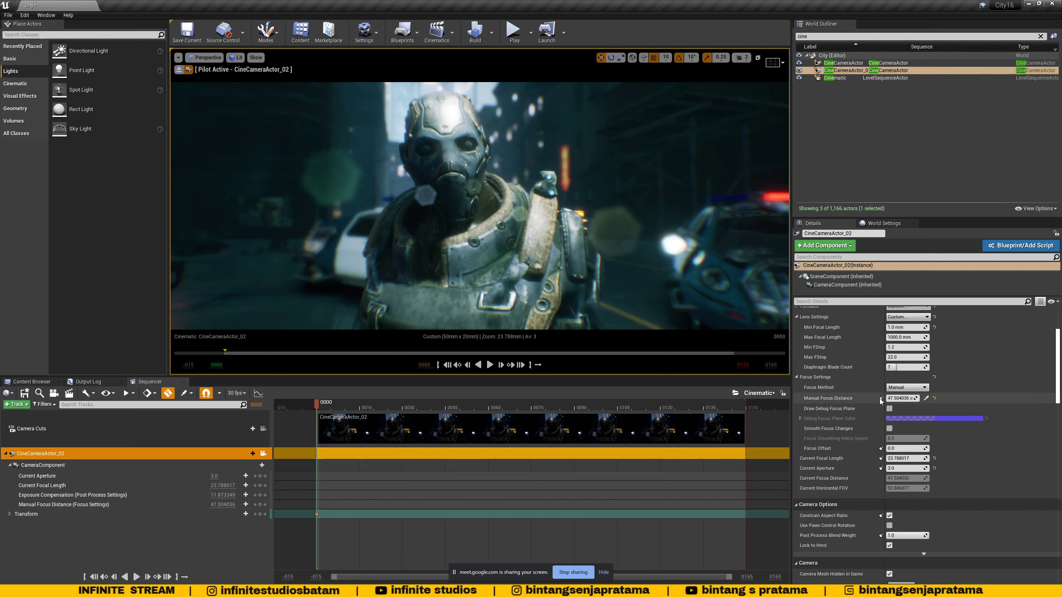
# Expand the camera's Image Effects settings and enable the Vignette Intensity override.
pyautogui.scroll(-15, 897, 431)
pyautogui.scroll(-20, 867, 476)
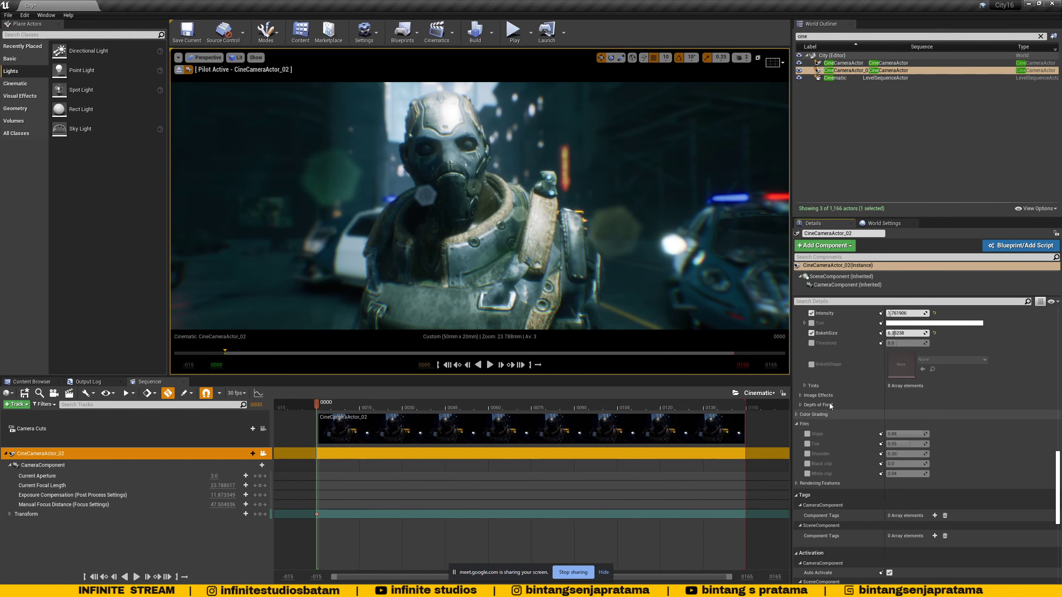
pyautogui.click(801, 395)
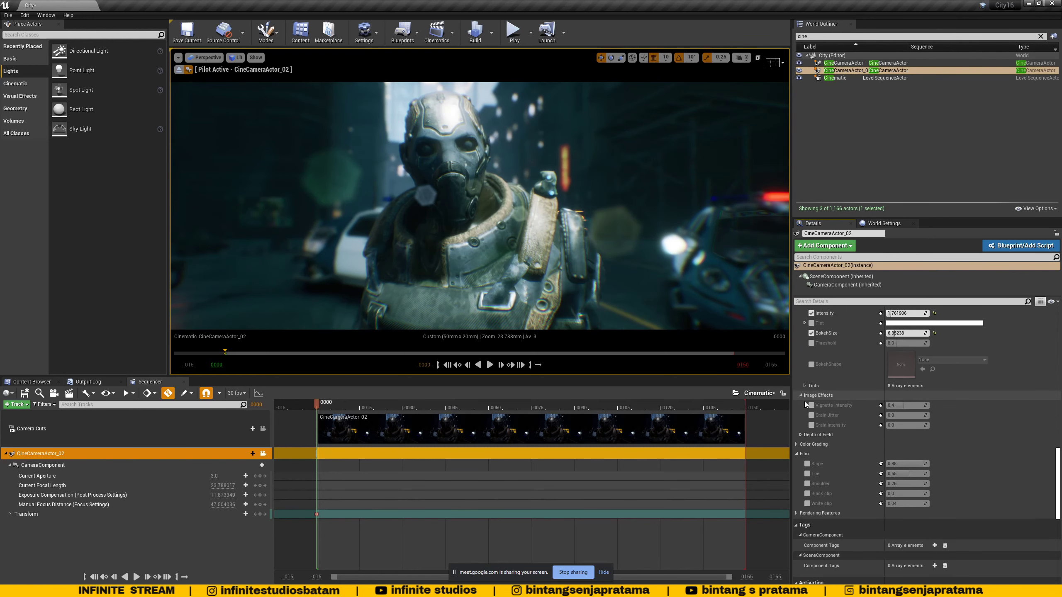
pyautogui.click(811, 405)
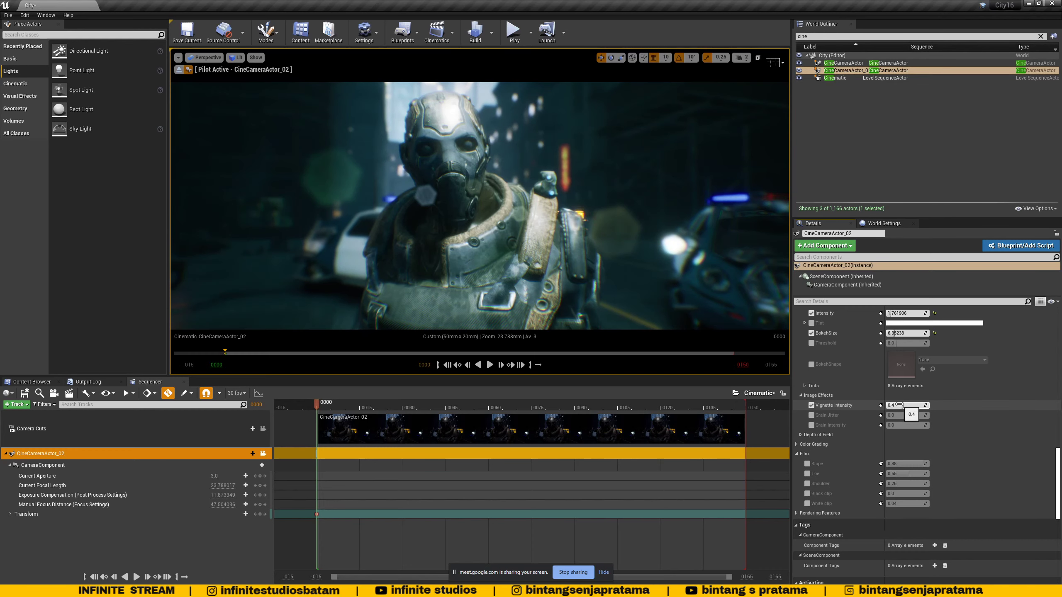
# Try film grain with Grain Jitter at about 0.01 and Grain Intensity at about 0.19, and raise Vignette Intensity to about 0.47.
pyautogui.click(811, 415)
pyautogui.moveTo(898, 414); pyautogui.dragTo(911, 414)
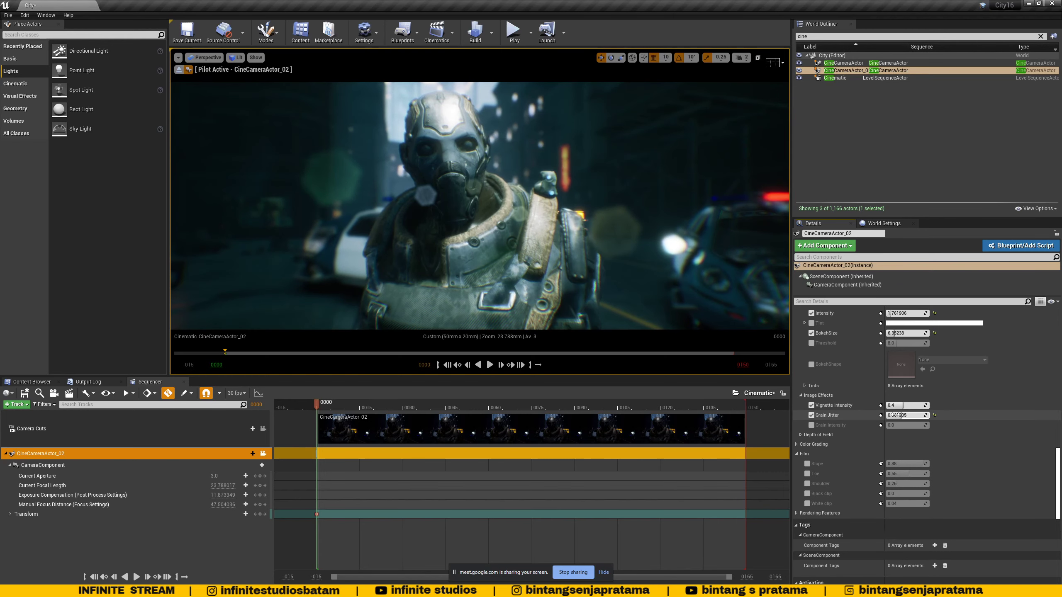
pyautogui.moveTo(894, 415); pyautogui.dragTo(913, 414)
pyautogui.click(810, 425)
pyautogui.moveTo(894, 425); pyautogui.dragTo(902, 425)
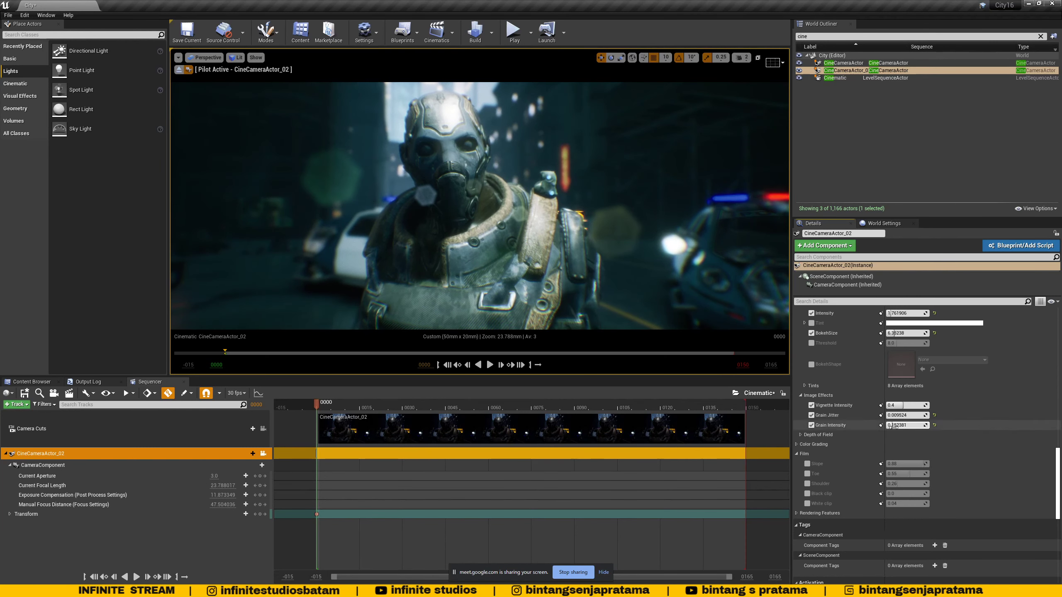
pyautogui.moveTo(892, 425)
pyautogui.mouseDown()
pyautogui.moveTo(895, 405)
pyautogui.moveTo(907, 404)
pyautogui.moveTo(894, 405)
pyautogui.mouseUp()
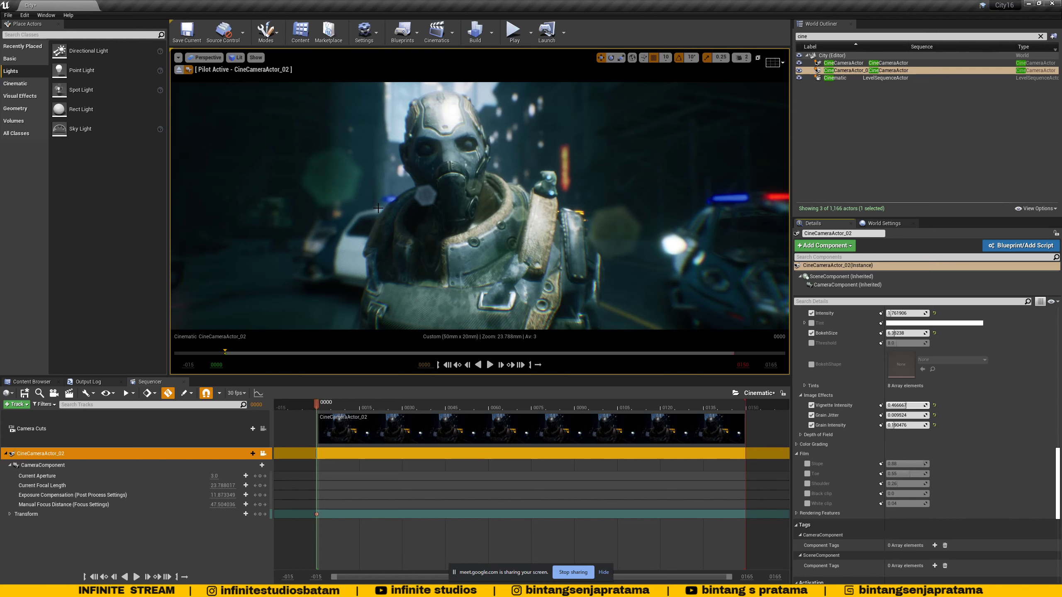
# Try a Vignette Intensity of 1, and settle it at about 0.42.
pyautogui.click(905, 405)
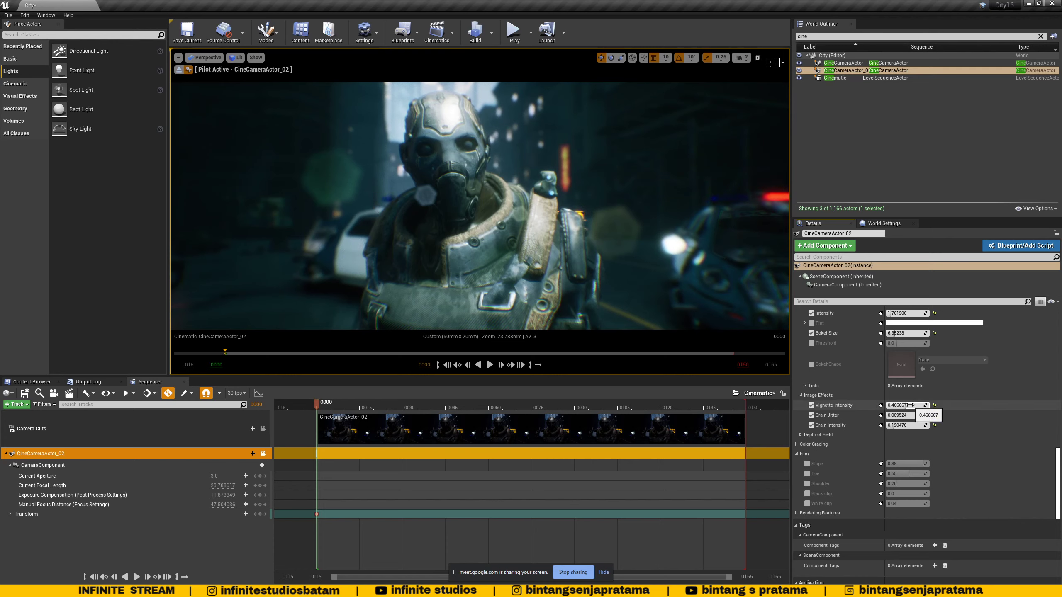
pyautogui.write('1')
pyautogui.press('Return')
pyautogui.moveTo(905, 405)
pyautogui.mouseDown()
pyautogui.moveTo(878, 405)
pyautogui.moveTo(915, 405)
pyautogui.moveTo(901, 404)
pyautogui.mouseUp()
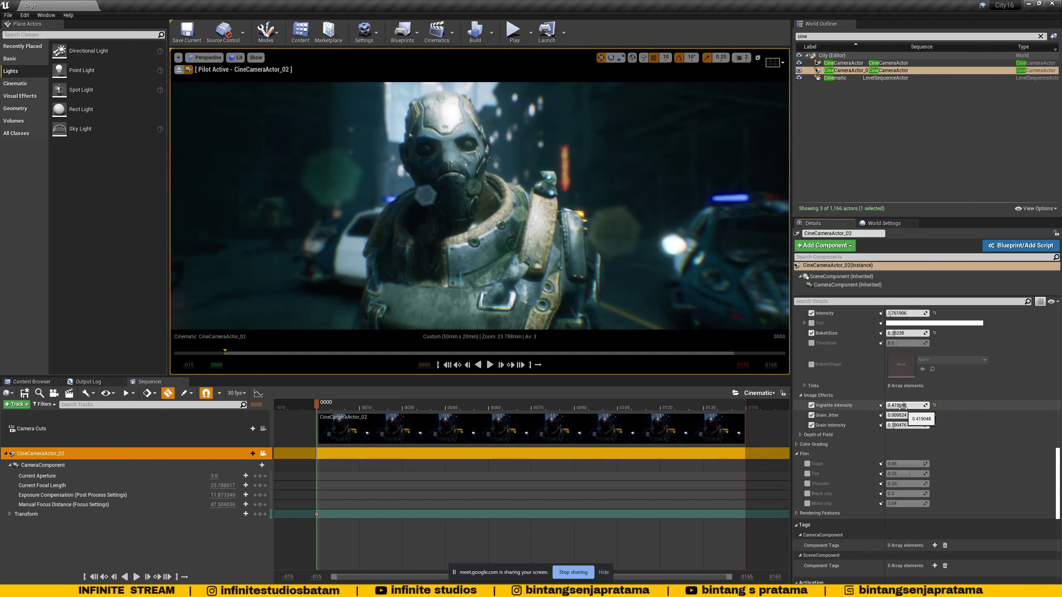
# Compare the shot with and without film grain, and leave the Grain Jitter and Grain Intensity overrides disabled.
pyautogui.click(811, 415)
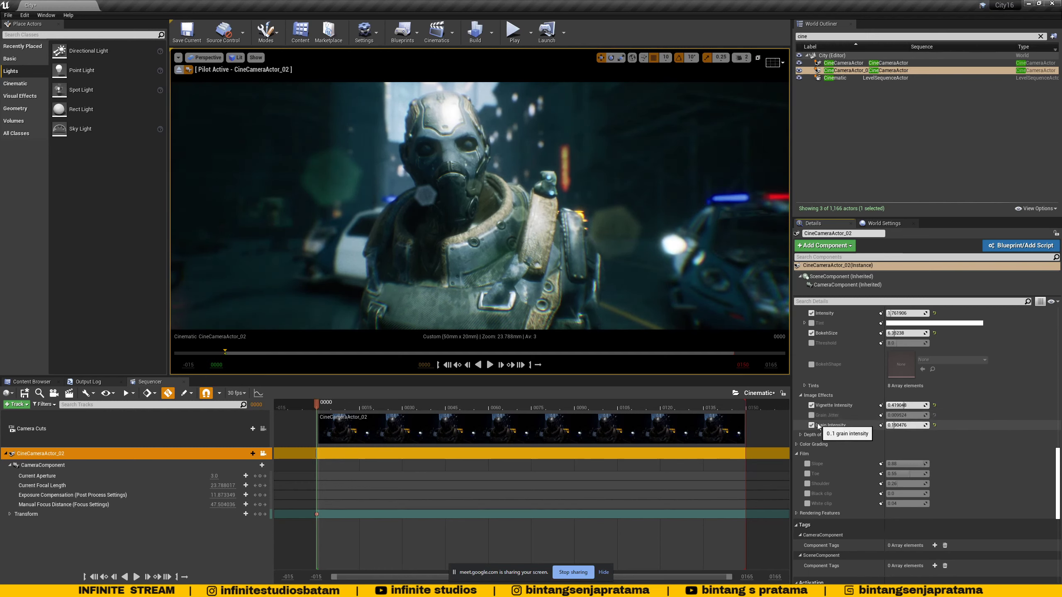
pyautogui.click(811, 425)
pyautogui.click(811, 415)
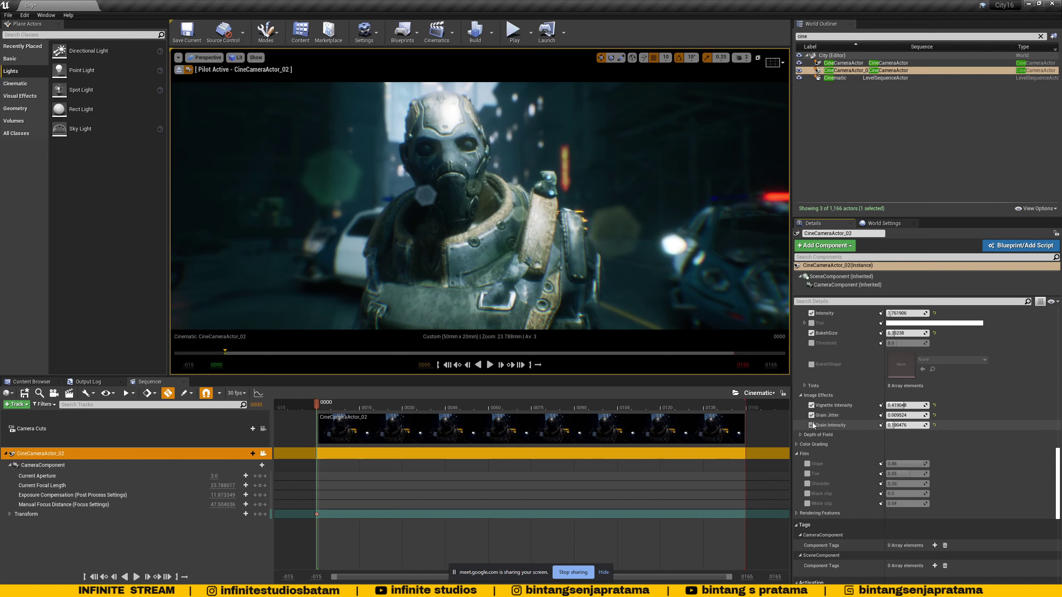
pyautogui.click(811, 415)
# Expand Depth of Field and Color Grading, enable the WhiteBalance Temp and Tint overrides, and lower Temp to about 5729.
pyautogui.click(815, 435)
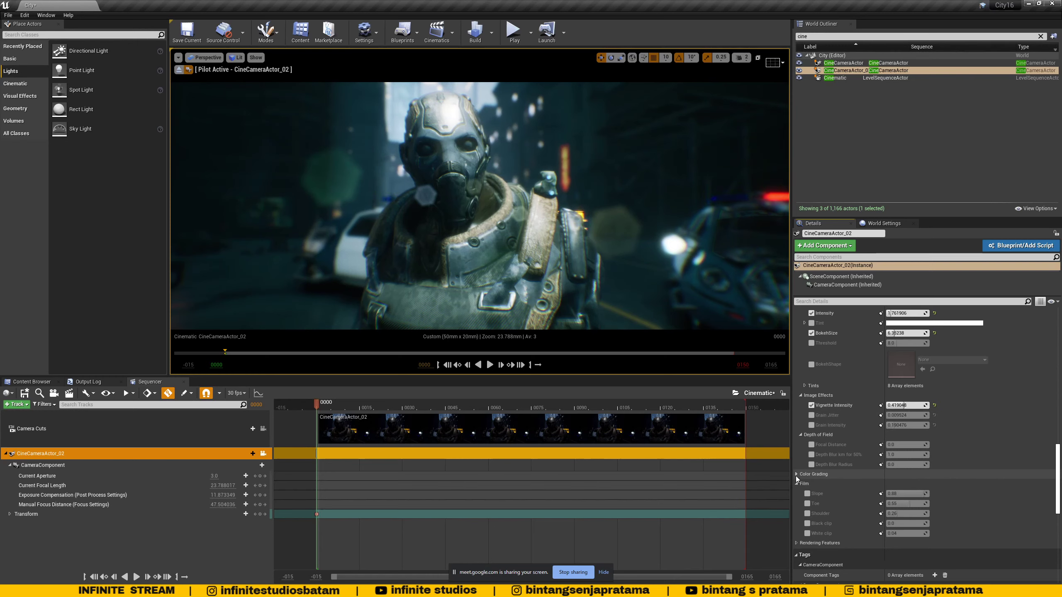
pyautogui.click(795, 476)
pyautogui.scroll(-2, 796, 477)
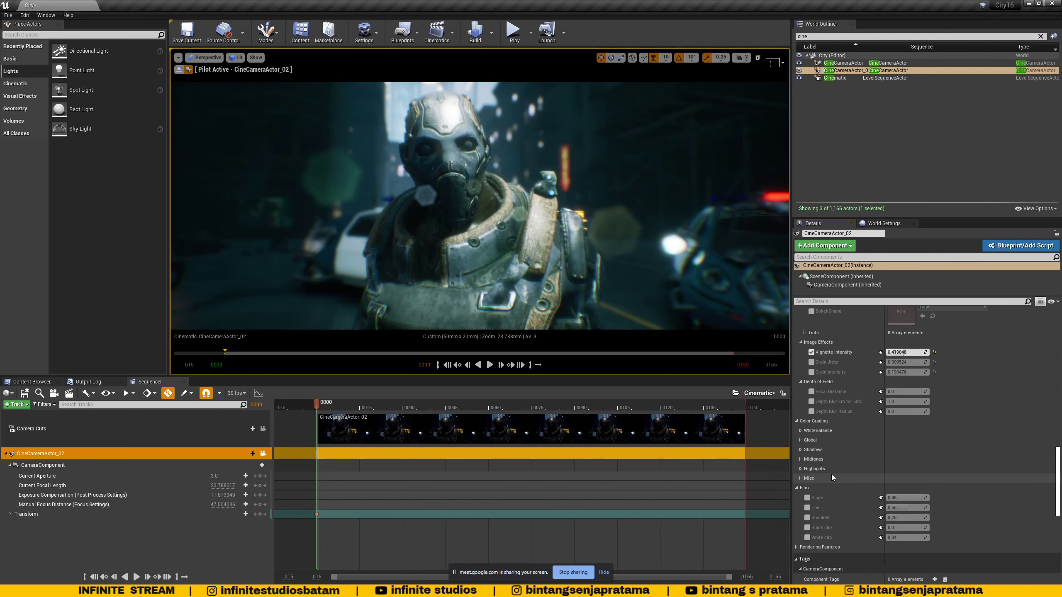
pyautogui.click(801, 431)
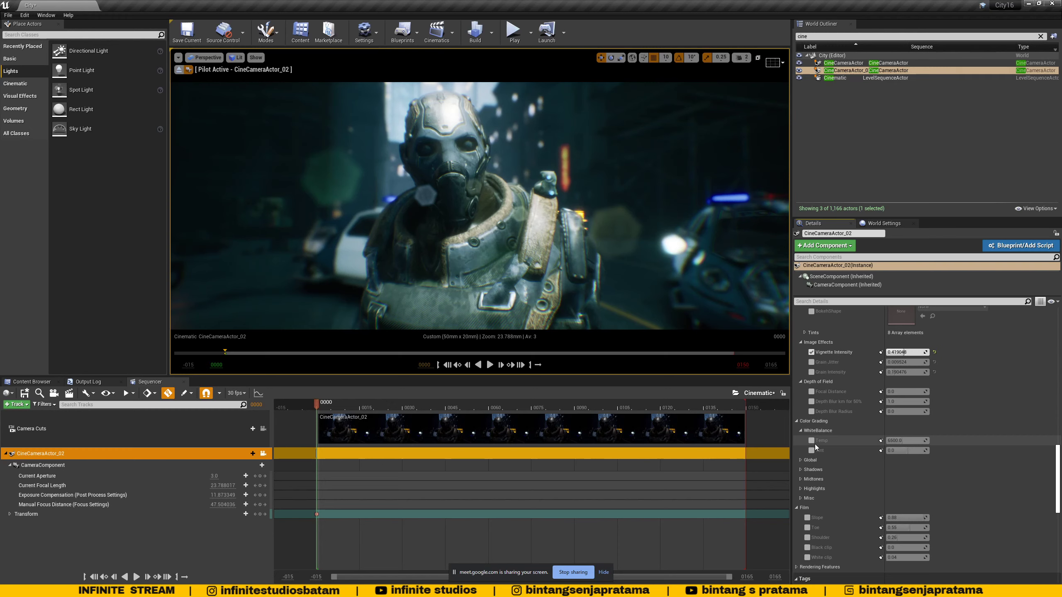
pyautogui.click(811, 441)
pyautogui.click(811, 451)
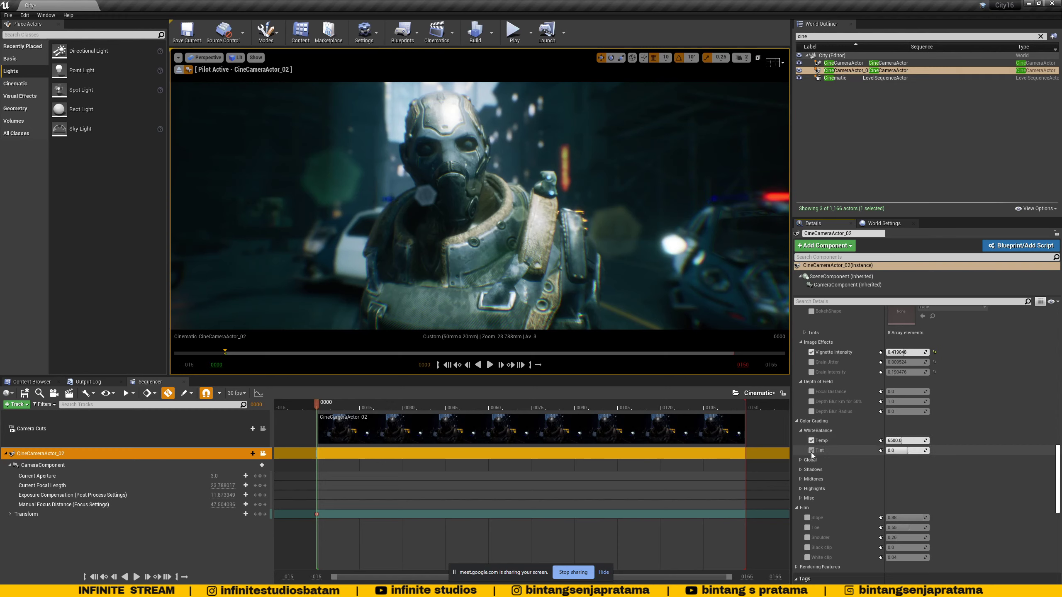
pyautogui.moveTo(907, 441); pyautogui.dragTo(886, 441)
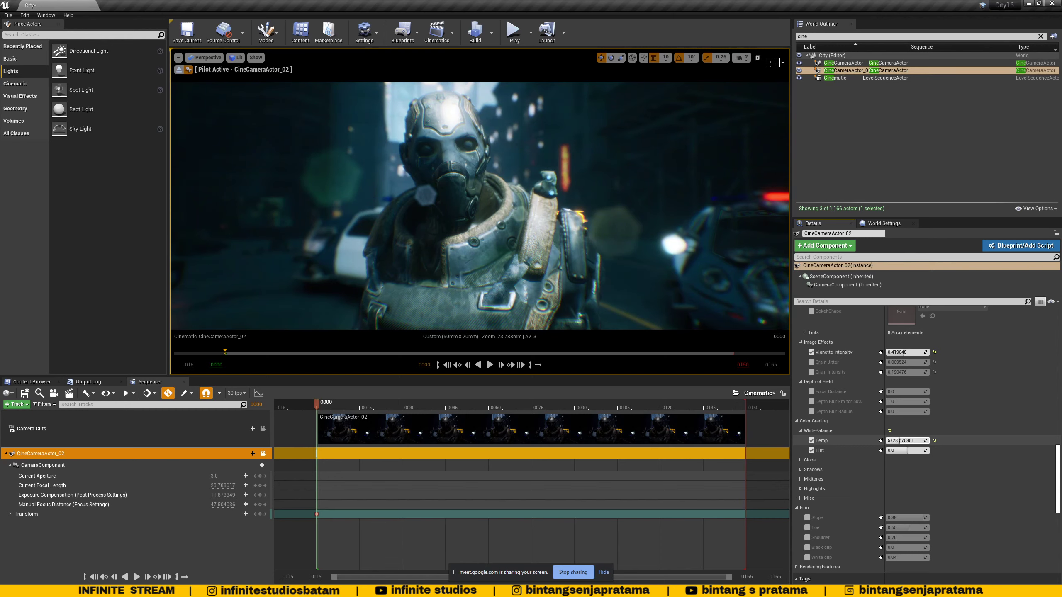
# Set the WhiteBalance Temp to 6500, and try cooler temperatures of about 4573 and 3414.
pyautogui.click(900, 441)
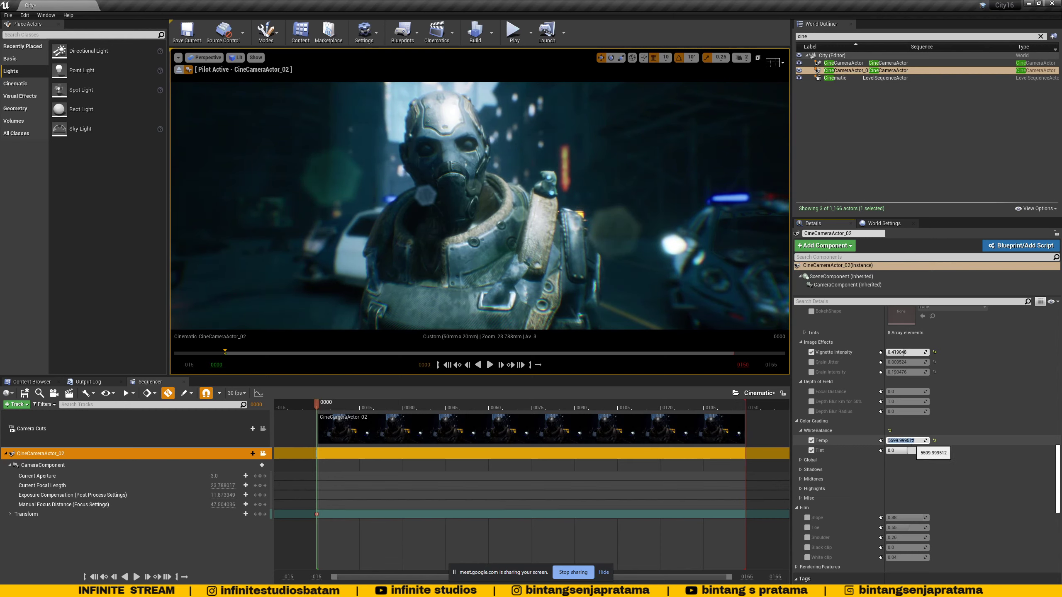
pyautogui.write('6500')
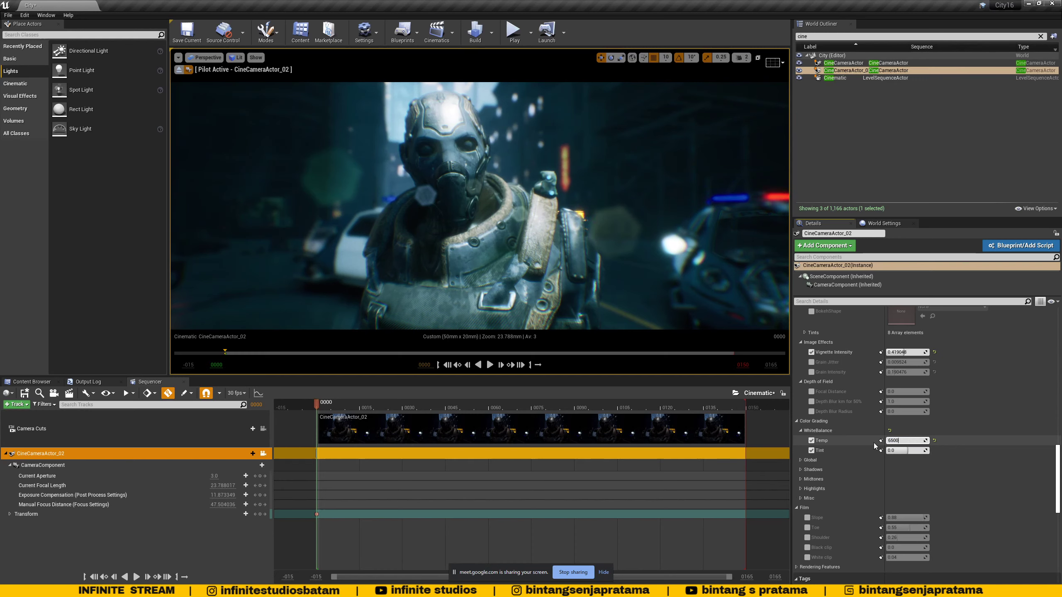
pyautogui.click(963, 447)
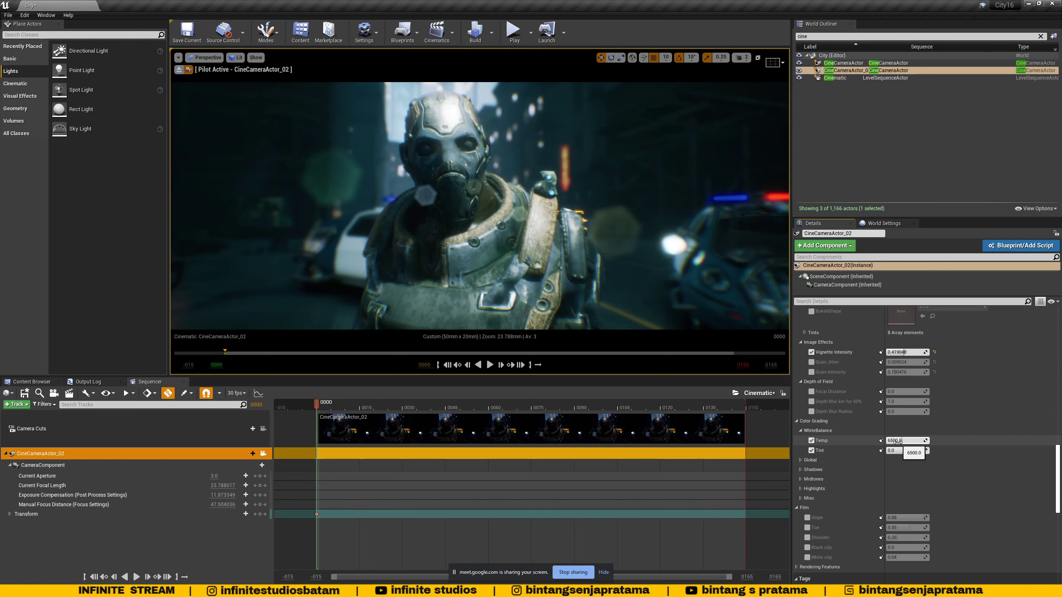
pyautogui.moveTo(895, 441); pyautogui.dragTo(899, 441)
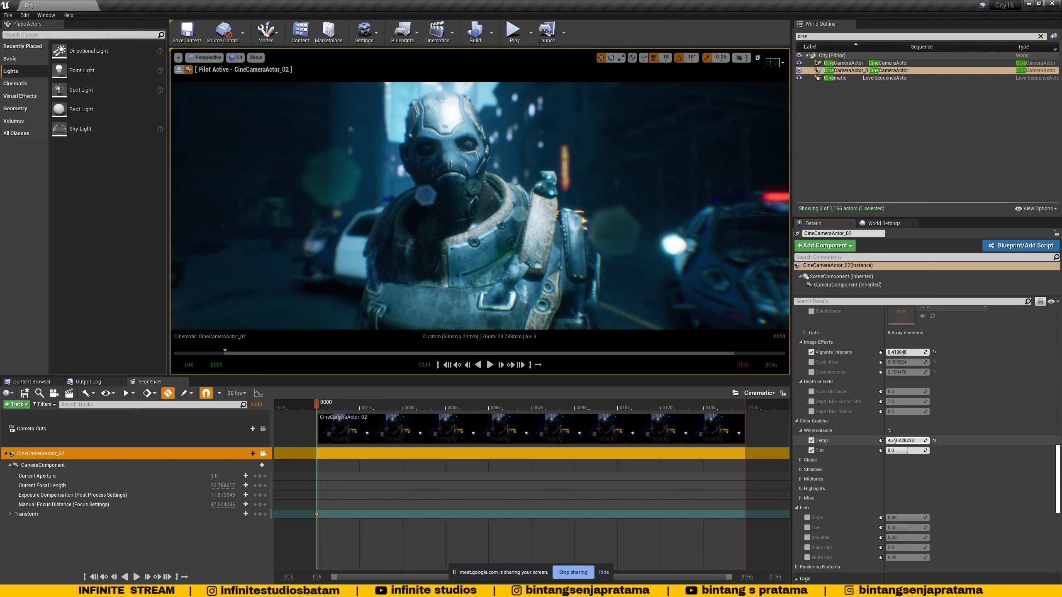
pyautogui.write('3414.2854')
pyautogui.press('Return')
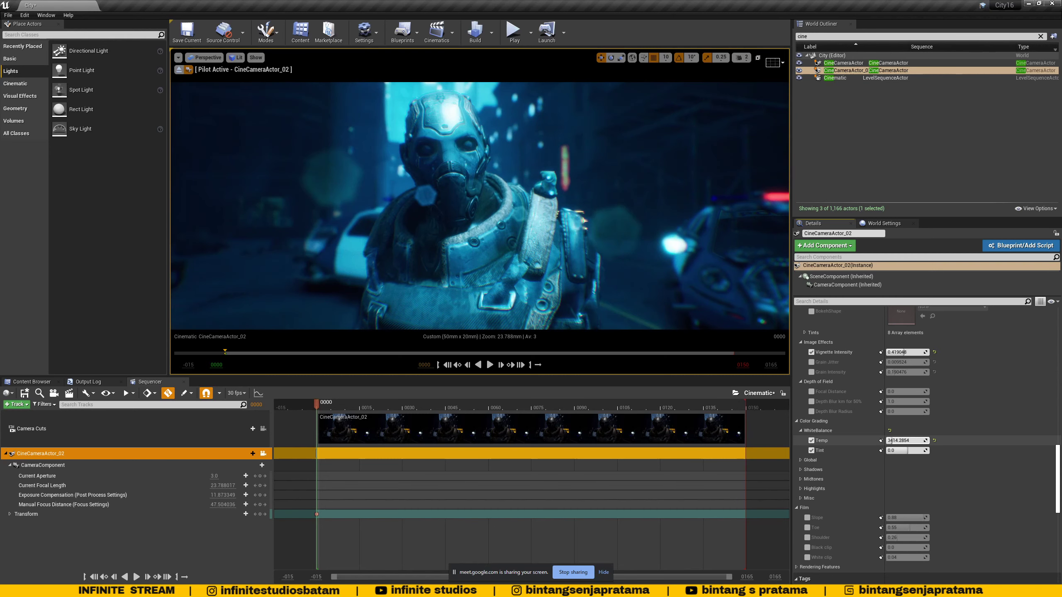
# Try a warm WhiteBalance Temp of about 11128, settle it at about 7400, and collapse the WhiteBalance settings.
pyautogui.moveTo(891, 440); pyautogui.dragTo(897, 441)
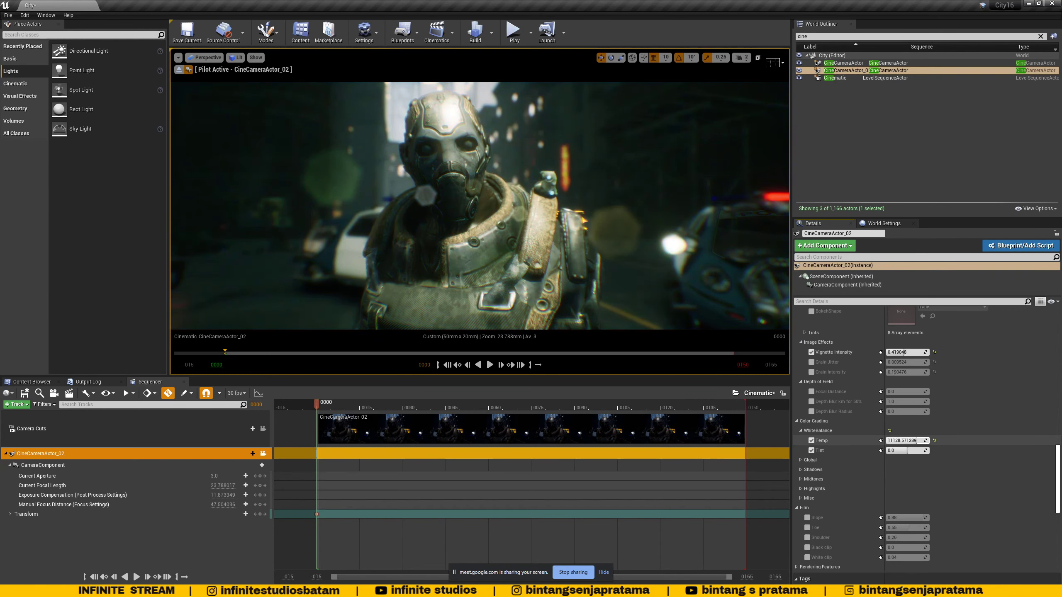
pyautogui.click(897, 442)
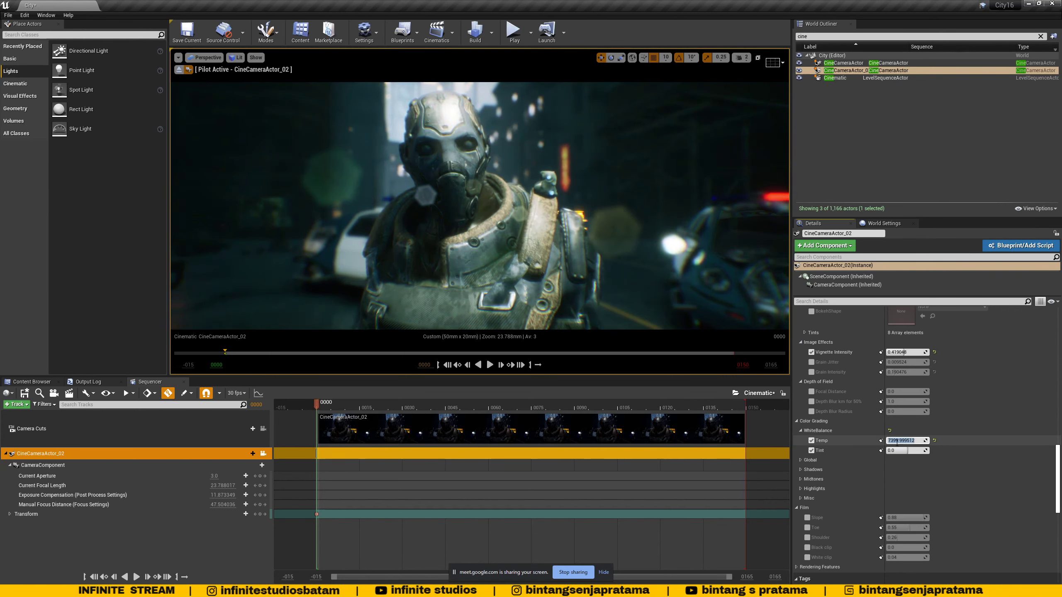
pyautogui.click(801, 431)
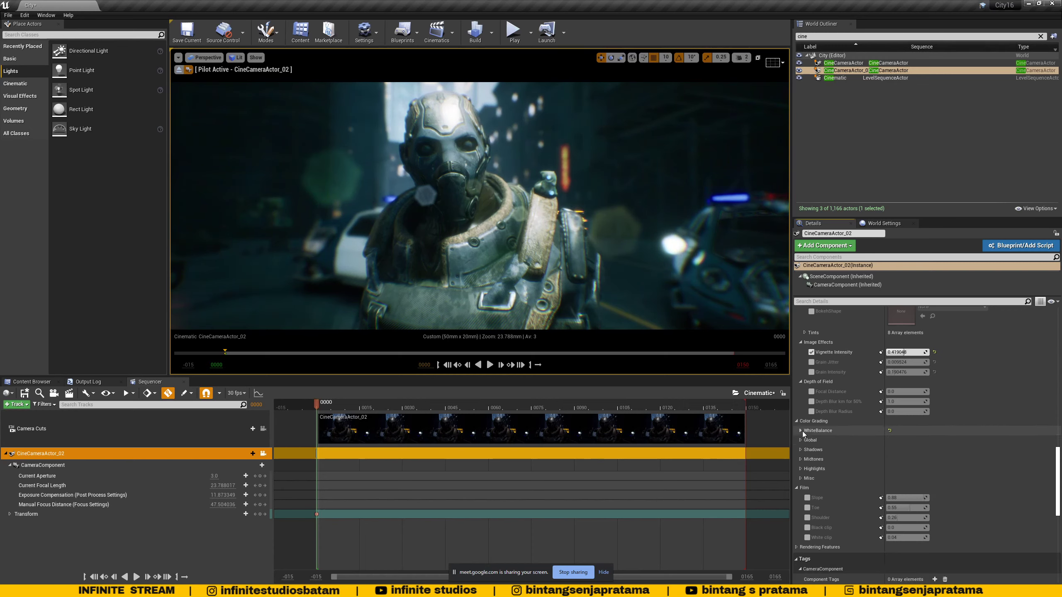
# Enable the Global Saturation override, try it at 0 and 1.25, and settle it at 1.41.
pyautogui.click(801, 440)
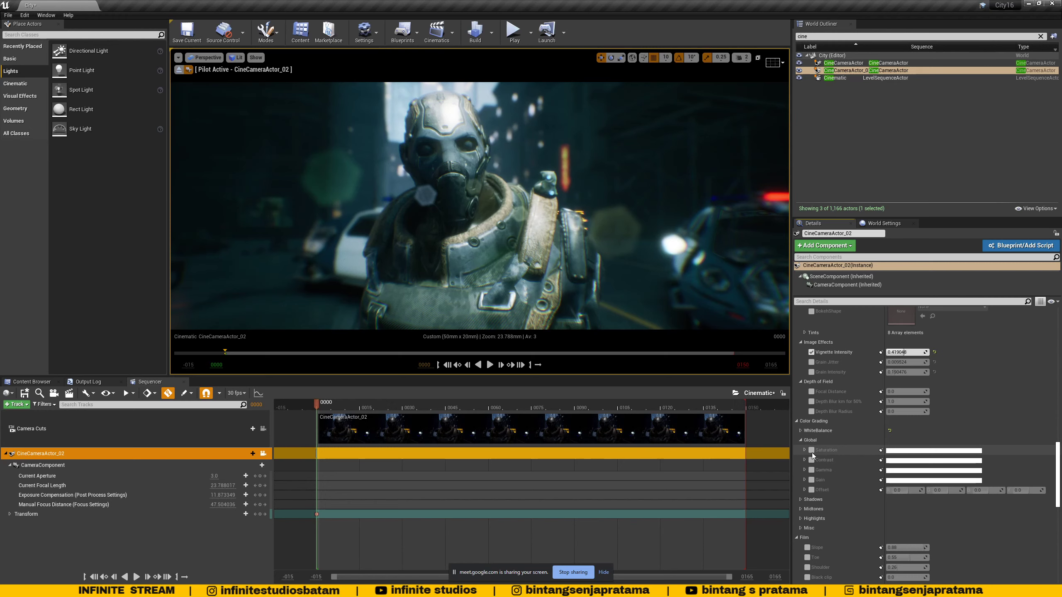
pyautogui.click(811, 450)
pyautogui.click(804, 450)
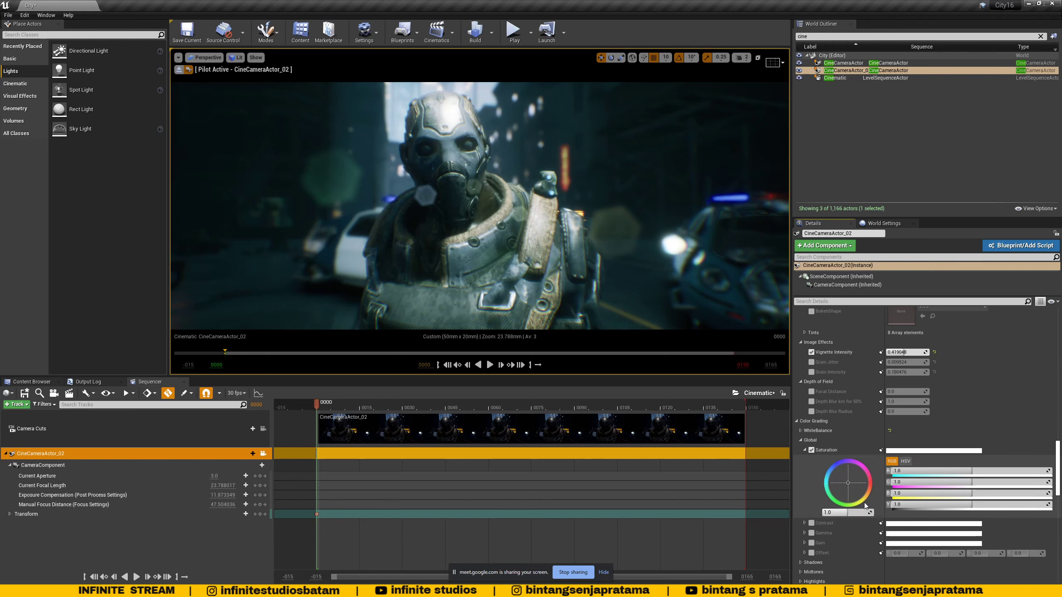
pyautogui.moveTo(843, 514)
pyautogui.mouseDown()
pyautogui.moveTo(826, 514)
pyautogui.moveTo(841, 504)
pyautogui.mouseUp()
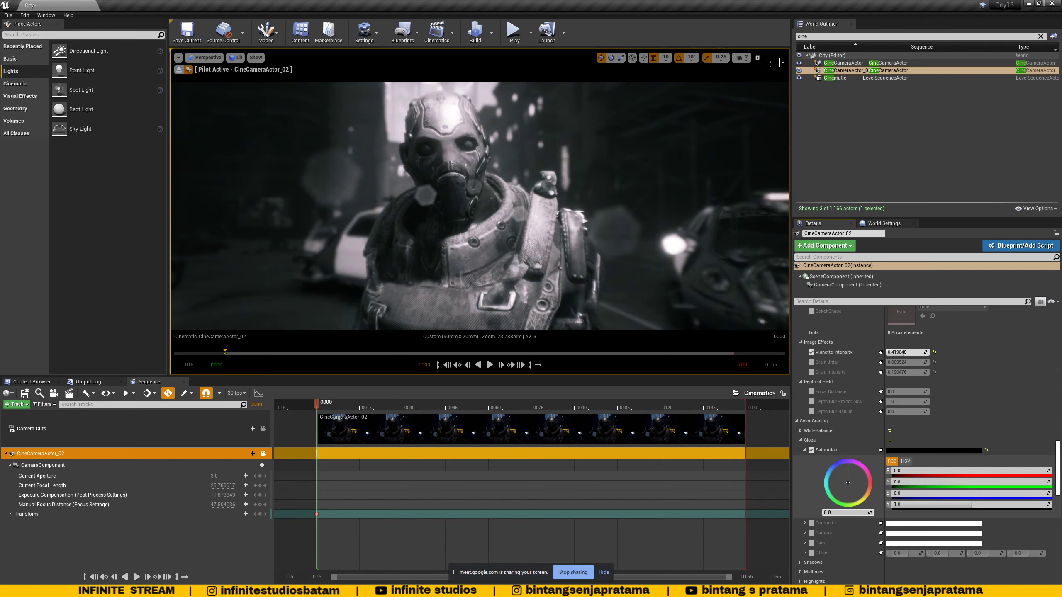
pyautogui.moveTo(827, 513); pyautogui.dragTo(871, 513)
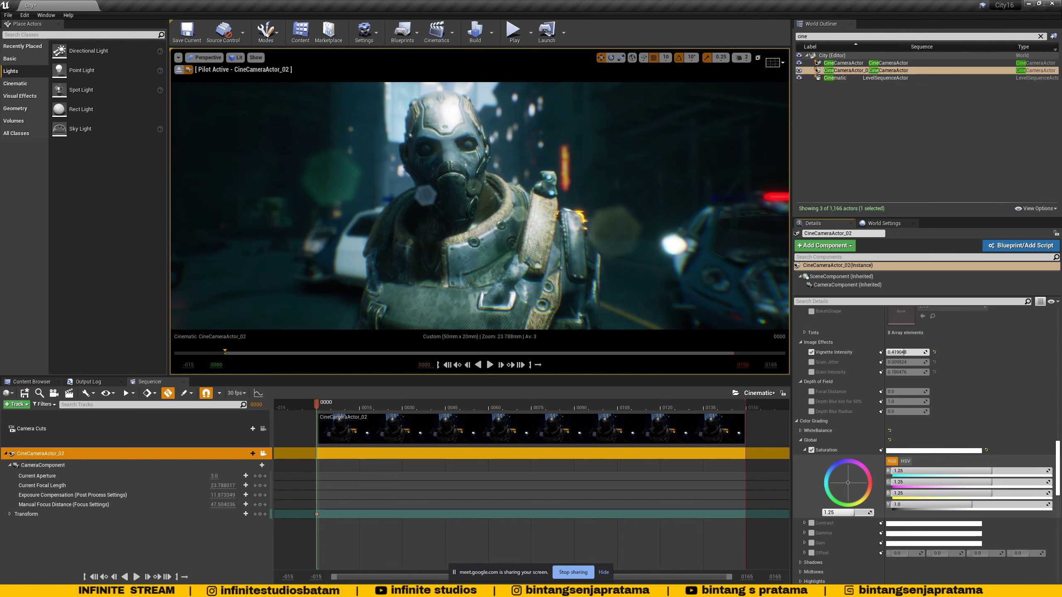
pyautogui.moveTo(844, 513); pyautogui.dragTo(842, 513)
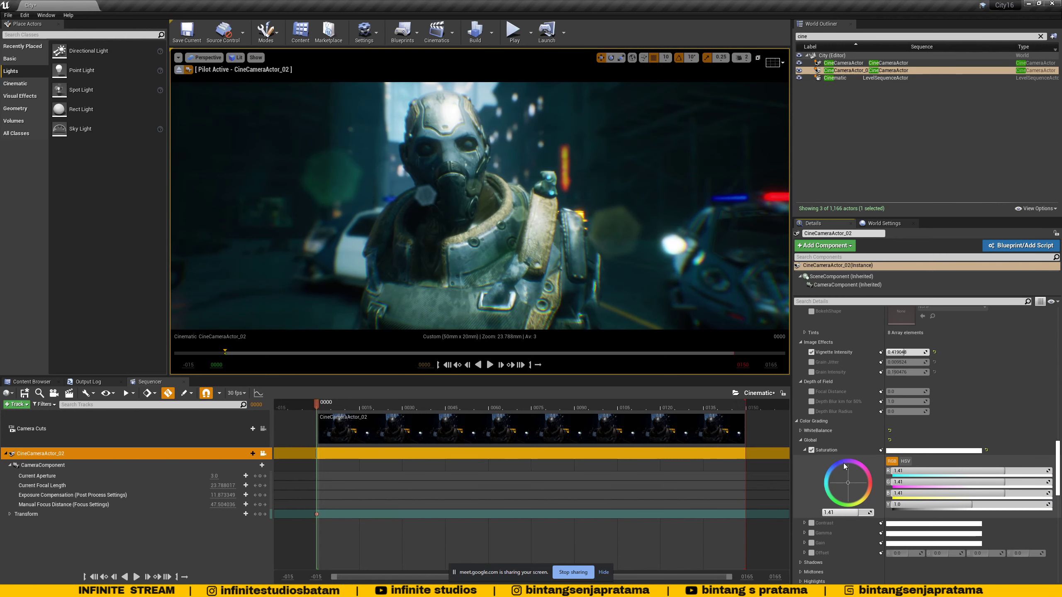
# Enable the Global Gain override and tint it to red 0.99, green 0.93 and blue 0.95.
pyautogui.scroll(-2, 811, 526)
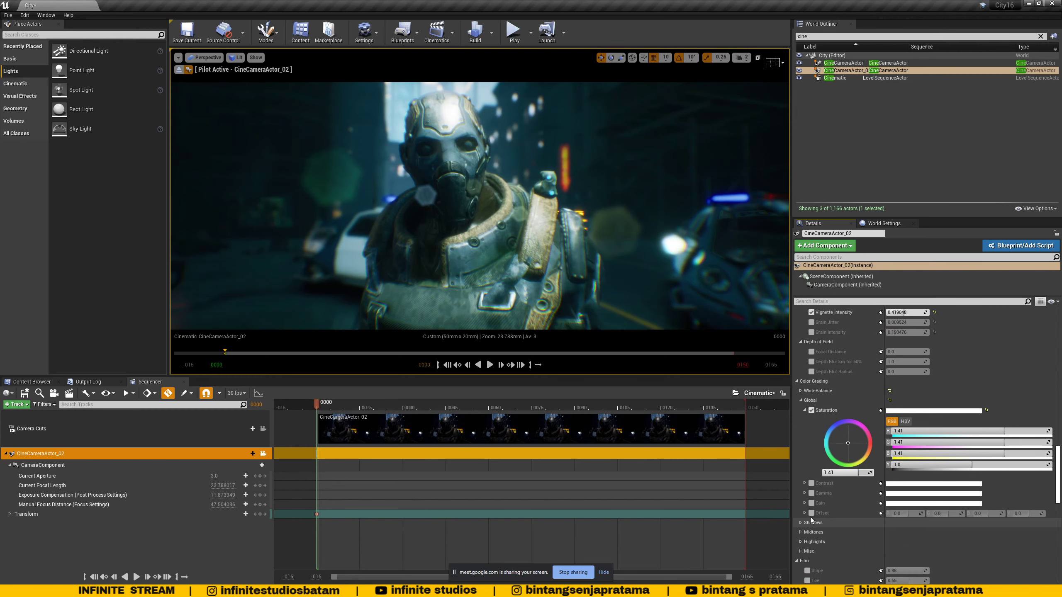
pyautogui.click(811, 503)
pyautogui.click(804, 503)
pyautogui.scroll(-2, 870, 526)
pyautogui.scroll(-2, 870, 526)
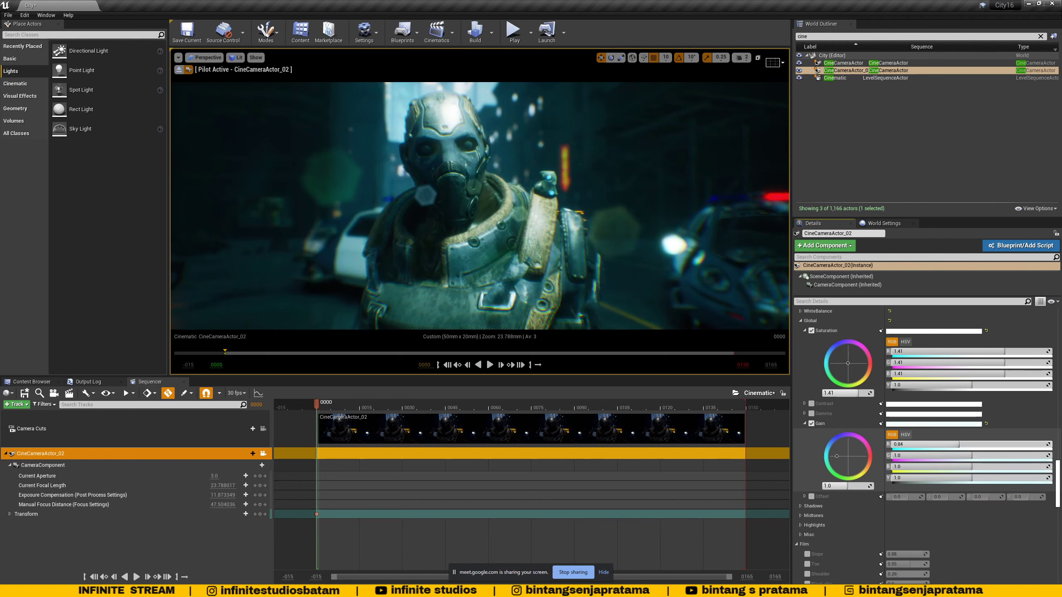
pyautogui.moveTo(972, 444); pyautogui.dragTo(968, 466)
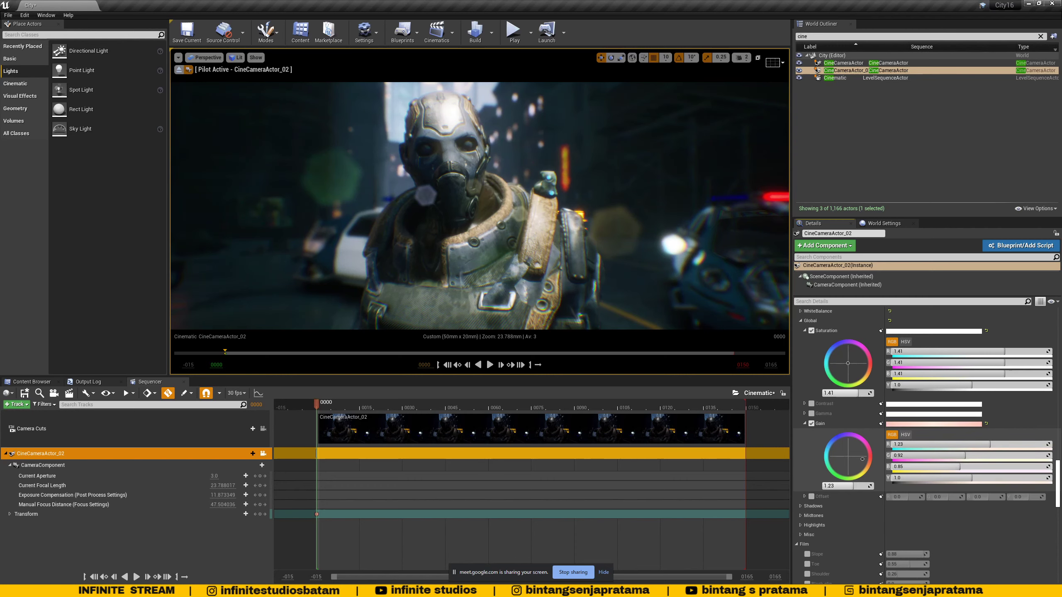
pyautogui.moveTo(989, 444); pyautogui.dragTo(966, 466)
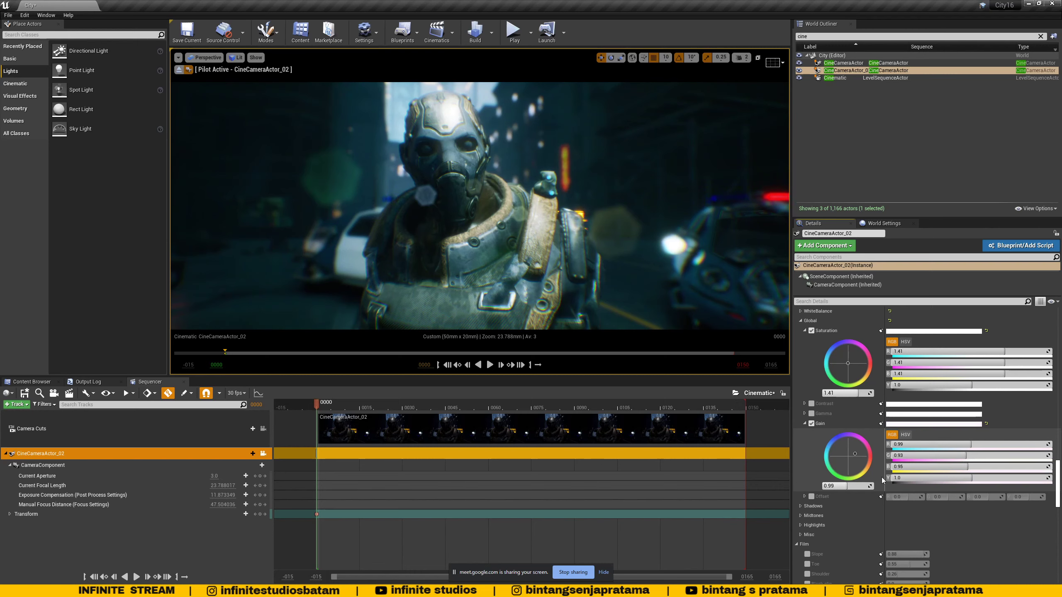
# Enable the Global Offset override, and try 0.032 on all channels, then a red tint of 0.094 raised to 0.142.
pyautogui.click(811, 497)
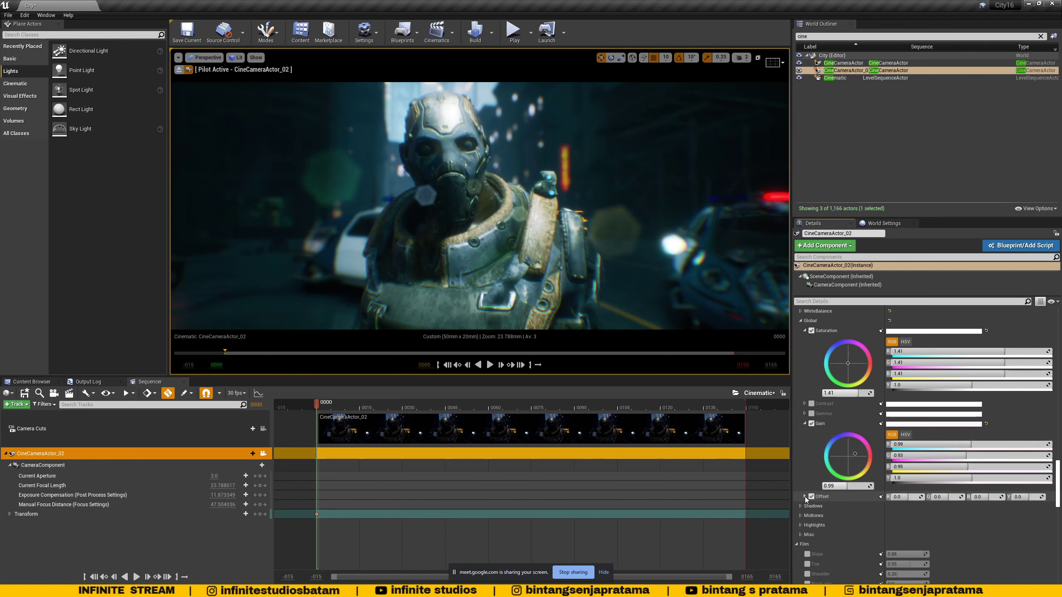
pyautogui.click(804, 497)
pyautogui.scroll(-2, 919, 527)
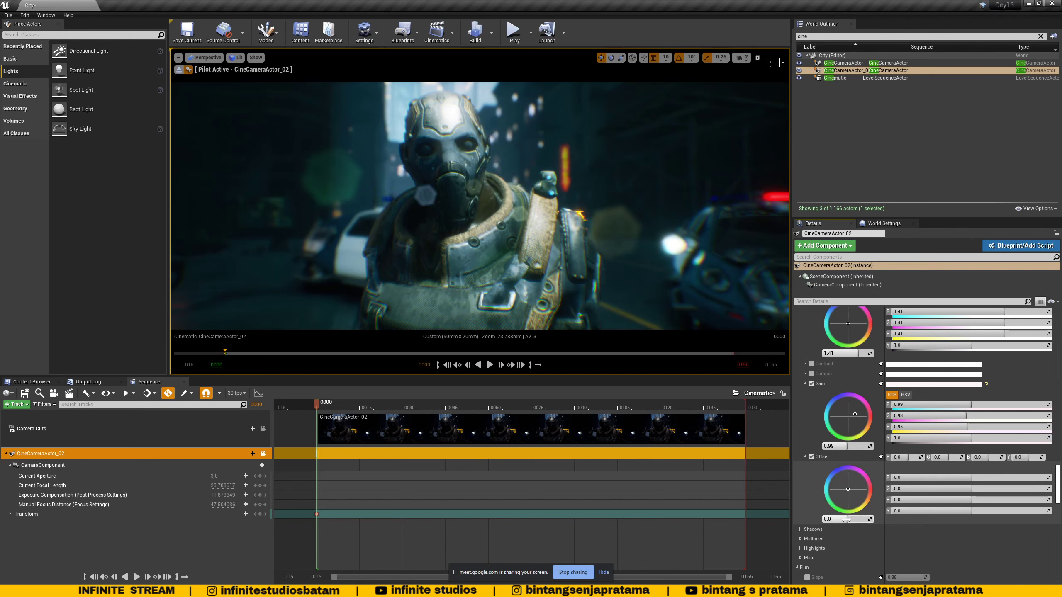
pyautogui.moveTo(846, 519)
pyautogui.mouseDown()
pyautogui.moveTo(860, 519)
pyautogui.moveTo(846, 519)
pyautogui.mouseUp()
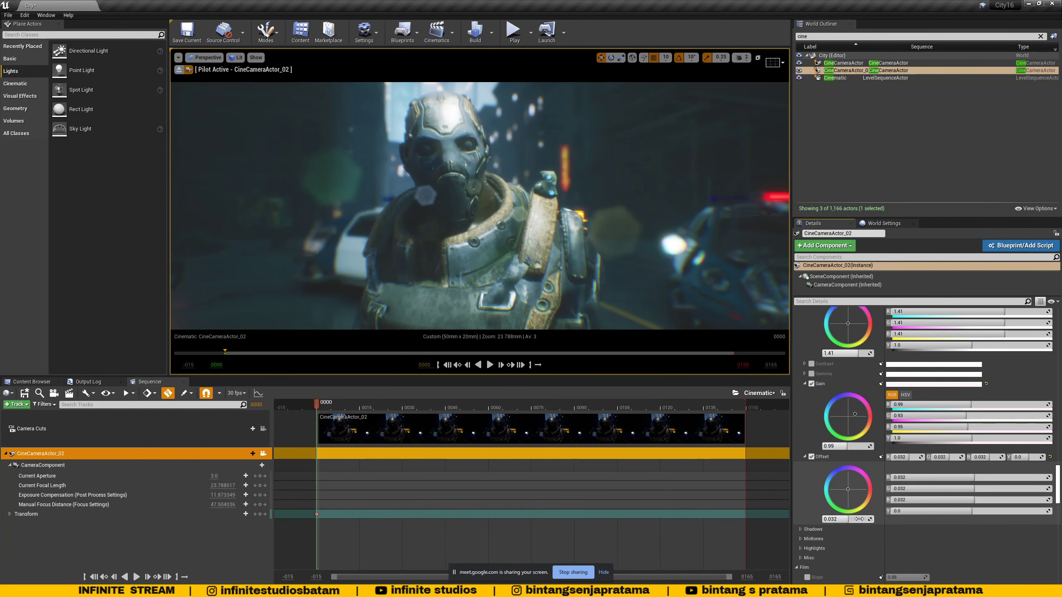
pyautogui.moveTo(968, 479); pyautogui.dragTo(979, 479)
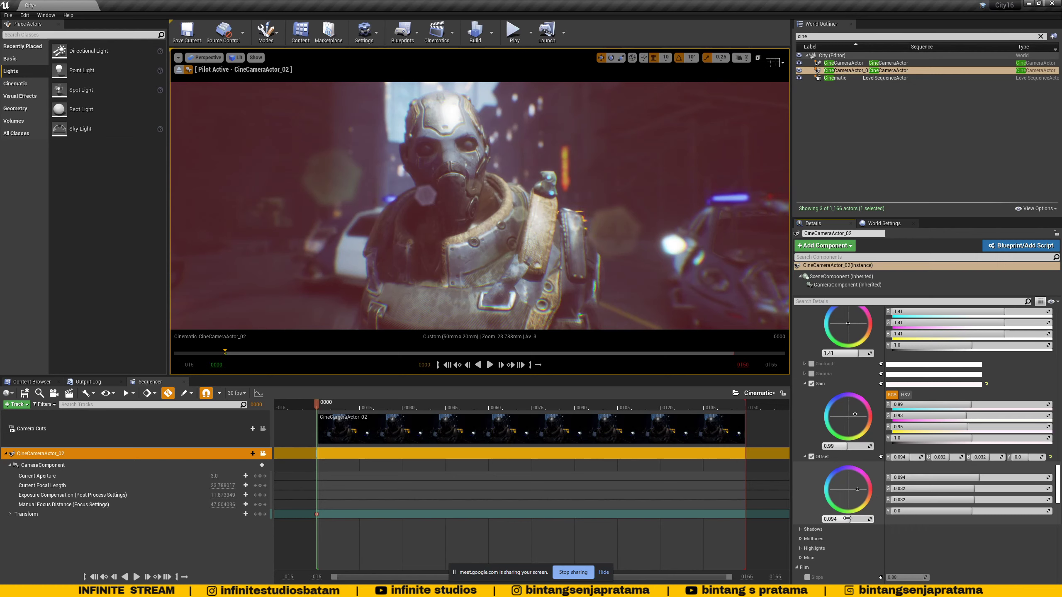
pyautogui.moveTo(847, 518); pyautogui.dragTo(854, 519)
# Try extreme Offset values by entering 1 for the red and green channels.
pyautogui.click(919, 477)
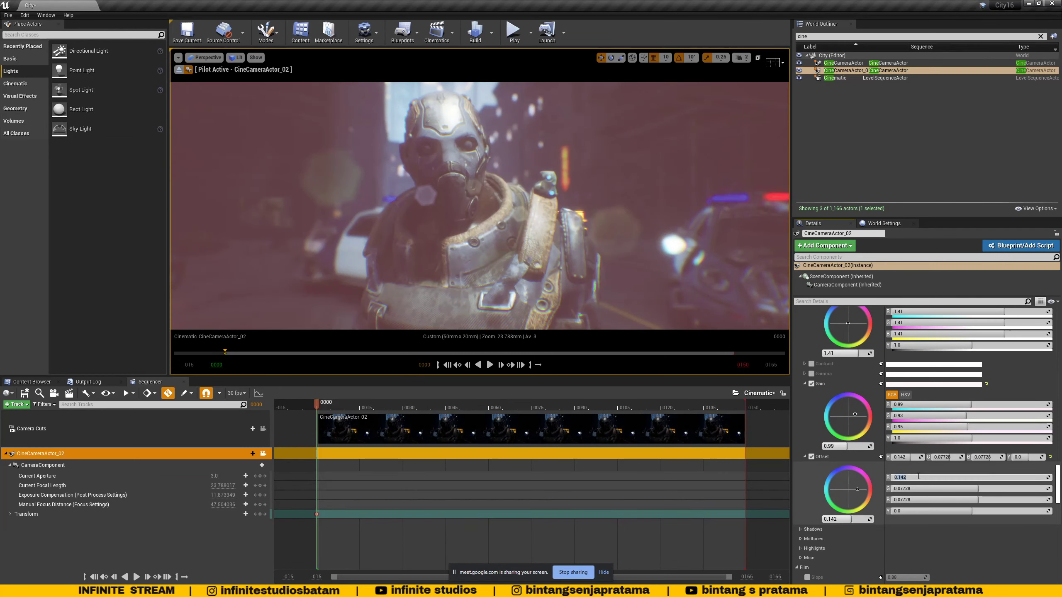
pyautogui.click(921, 478)
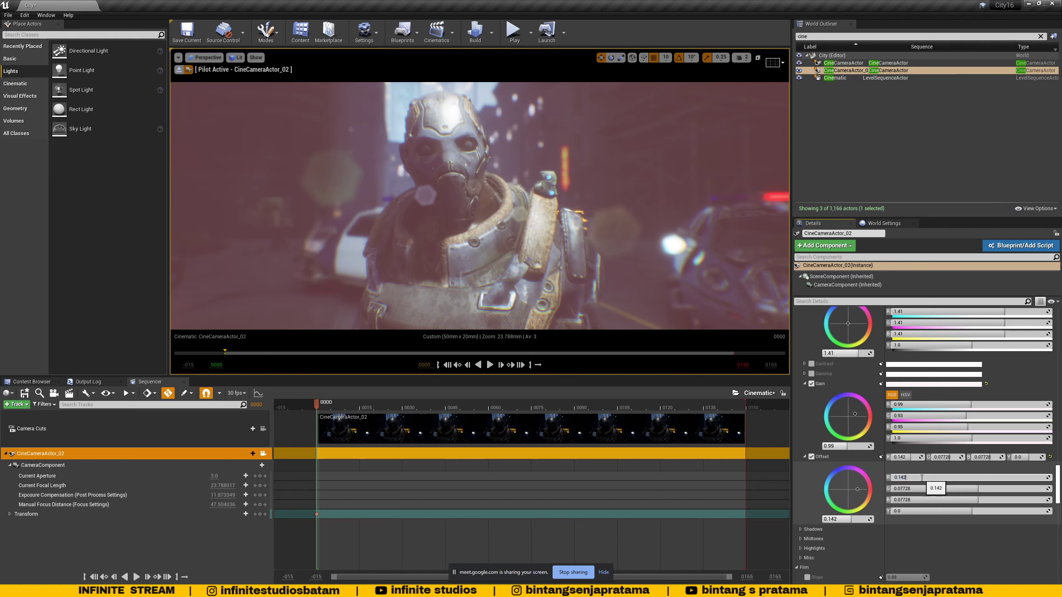
pyautogui.press('BackSpace')
pyautogui.press('BackSpace')
pyautogui.press('BackSpace')
pyautogui.press('BackSpace')
pyautogui.press('BackSpace')
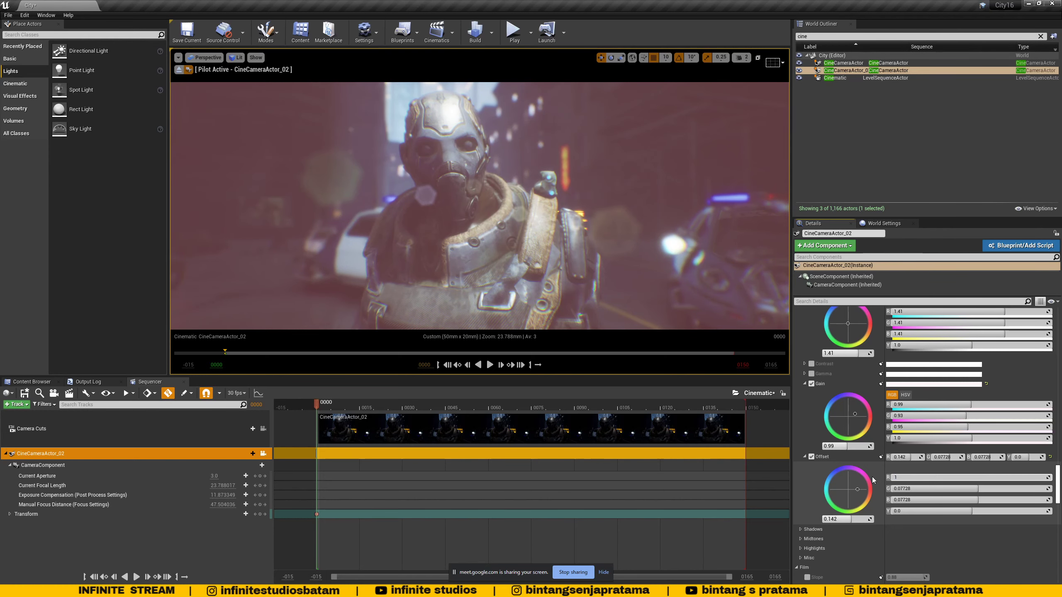
pyautogui.write('1')
pyautogui.press('Tab')
pyautogui.write('1')
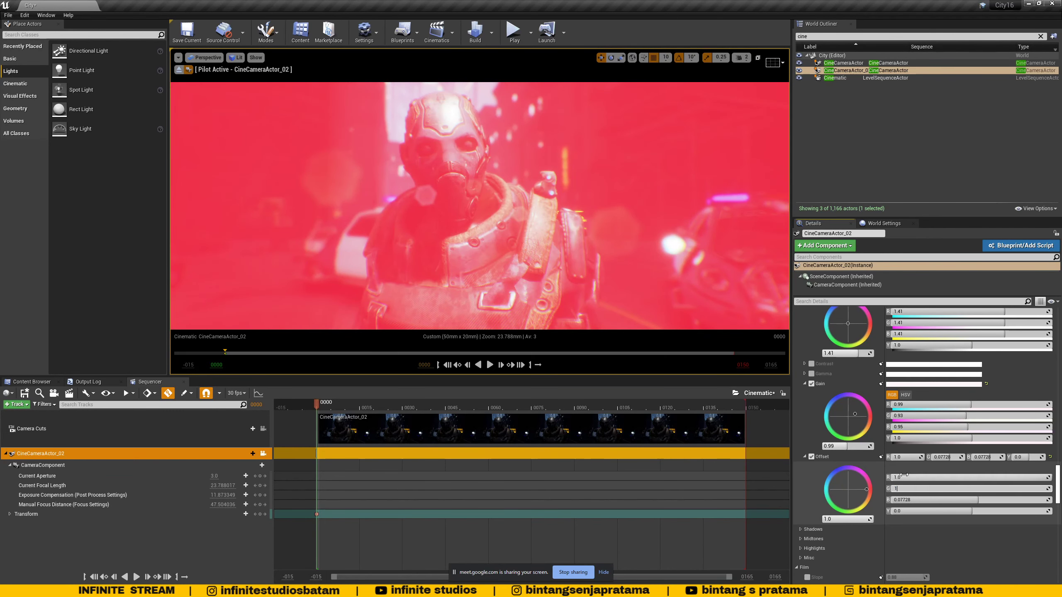
# Reset the Offset's red, green and blue channels to 0, and raise the overall Offset to 0.016.
pyautogui.click(903, 476)
pyautogui.write('0')
pyautogui.press('Tab')
pyautogui.write('0')
pyautogui.press('Tab')
pyautogui.write('0')
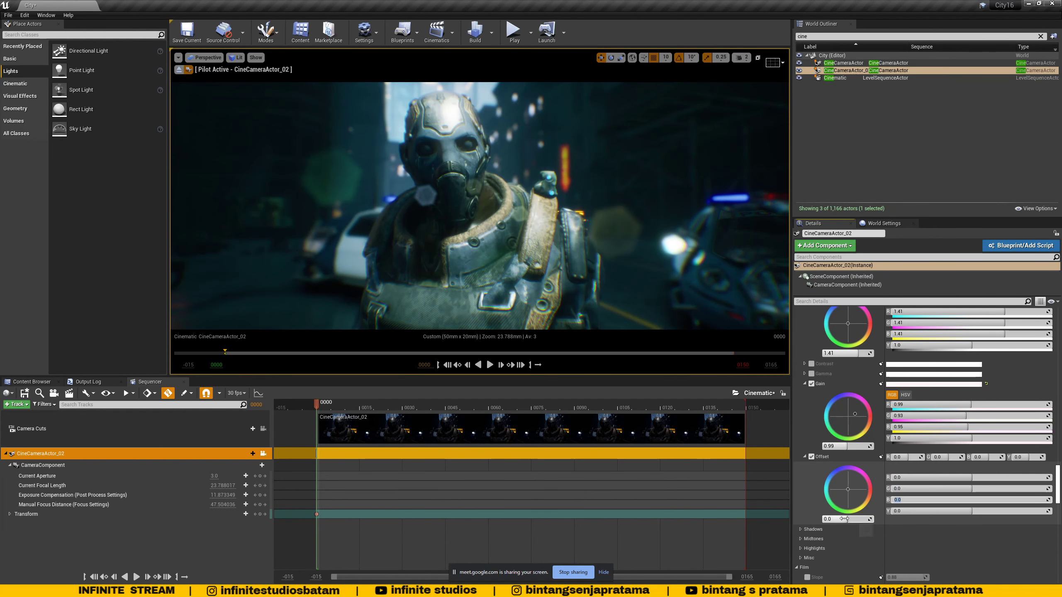
pyautogui.press('Return')
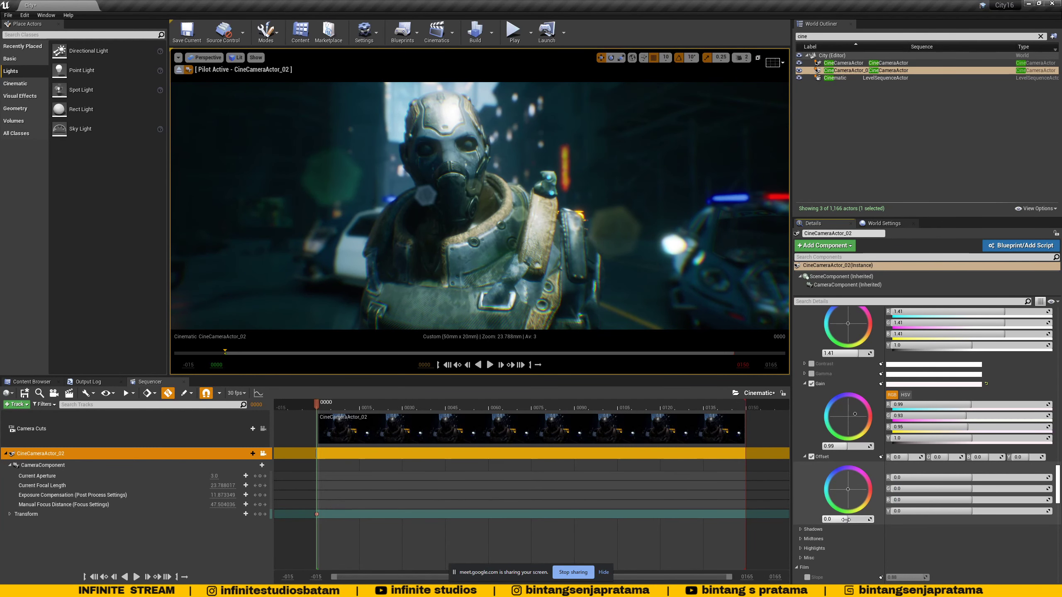
pyautogui.moveTo(846, 519); pyautogui.dragTo(849, 519)
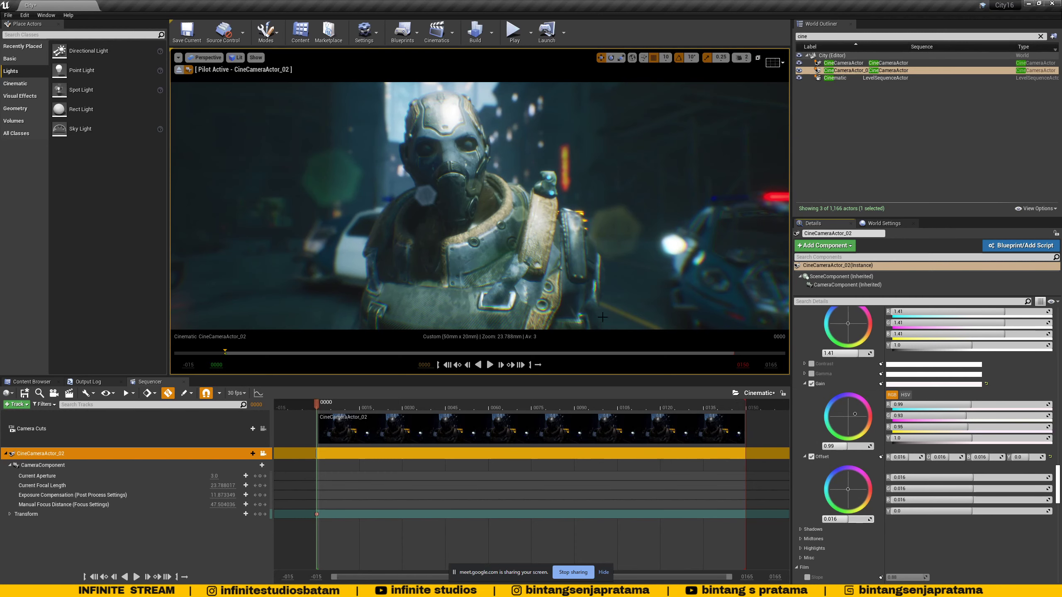
# Enable the Global Gamma override, try 1.08, settle it at 0.84, and save the current level.
pyautogui.click(804, 375)
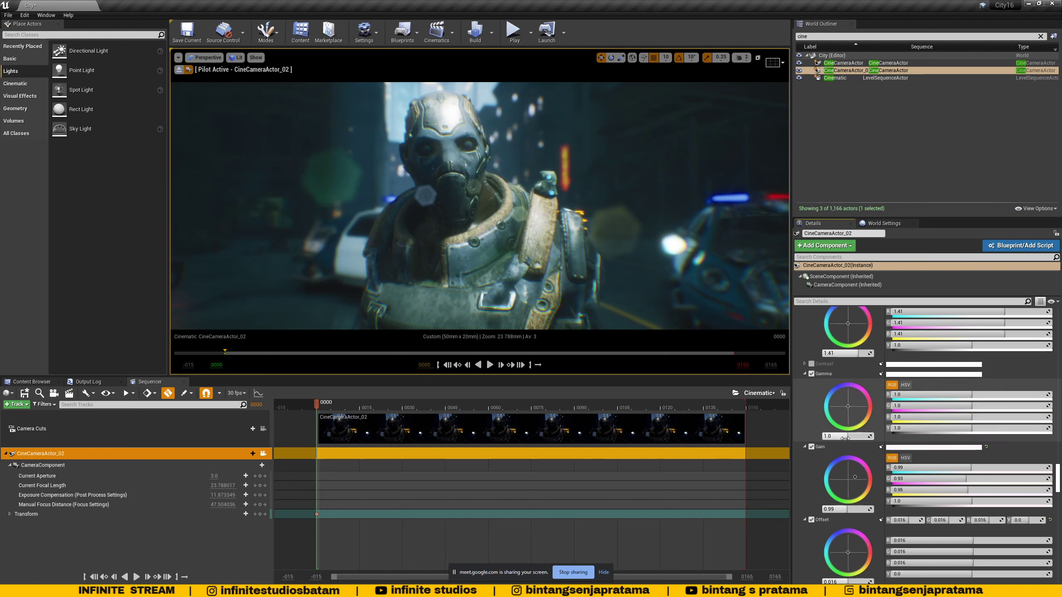
pyautogui.moveTo(847, 436); pyautogui.dragTo(829, 436)
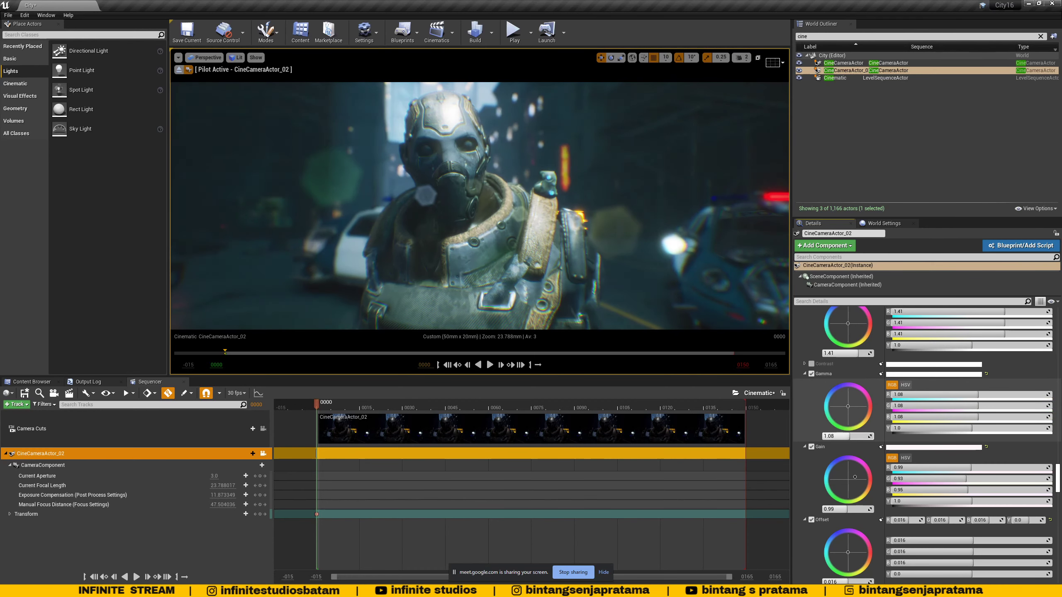
pyautogui.moveTo(843, 438); pyautogui.dragTo(843, 438)
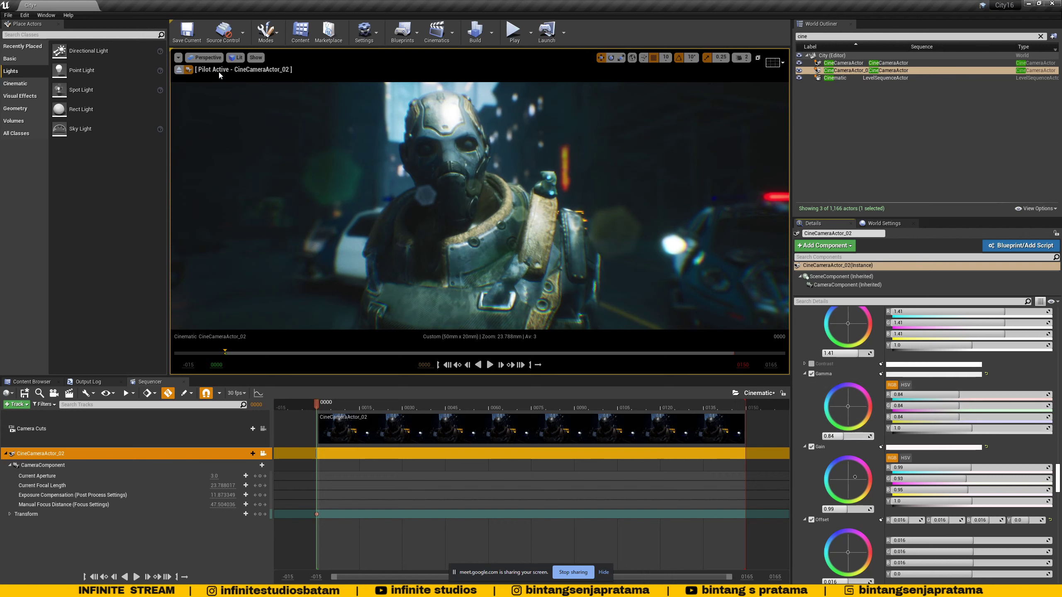
pyautogui.click(188, 32)
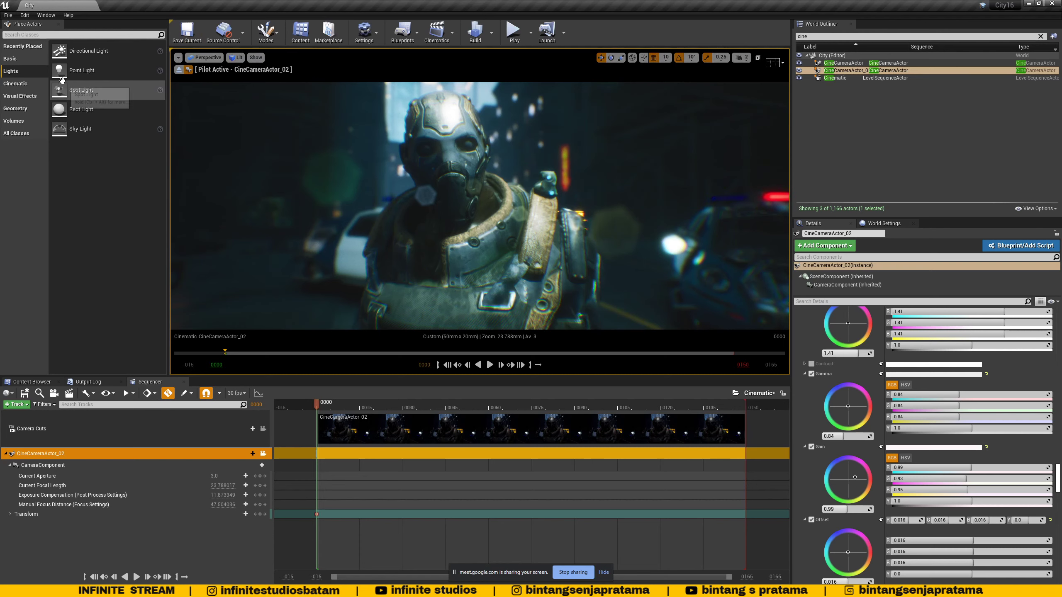
# Place a point light beside the robot's head and switch the viewport from the piloted camera to the free Perspective view.
pyautogui.moveTo(82, 70); pyautogui.dragTo(354, 164)
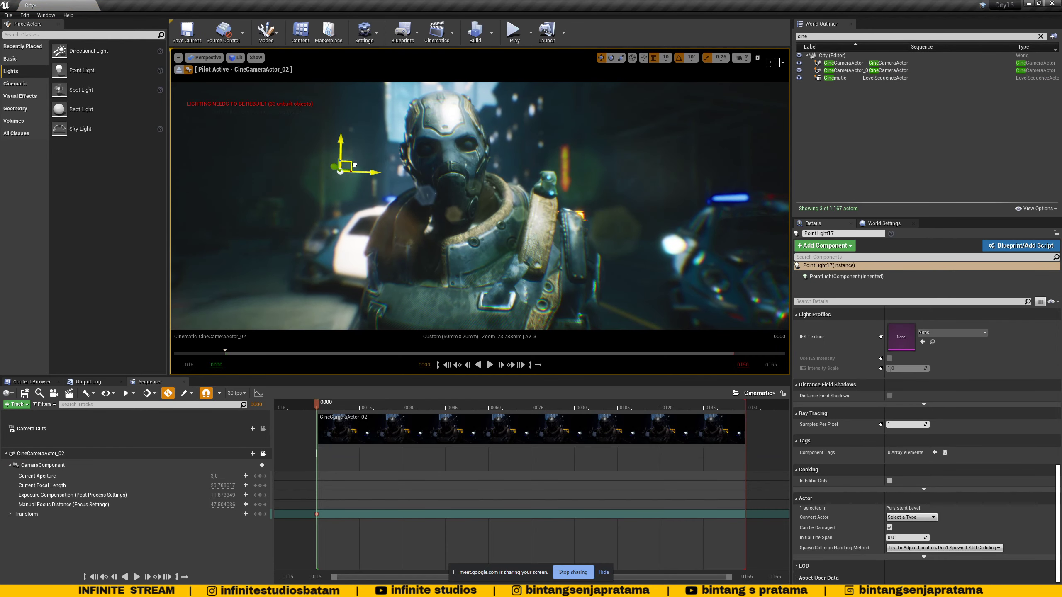
pyautogui.click(204, 58)
pyautogui.click(211, 180)
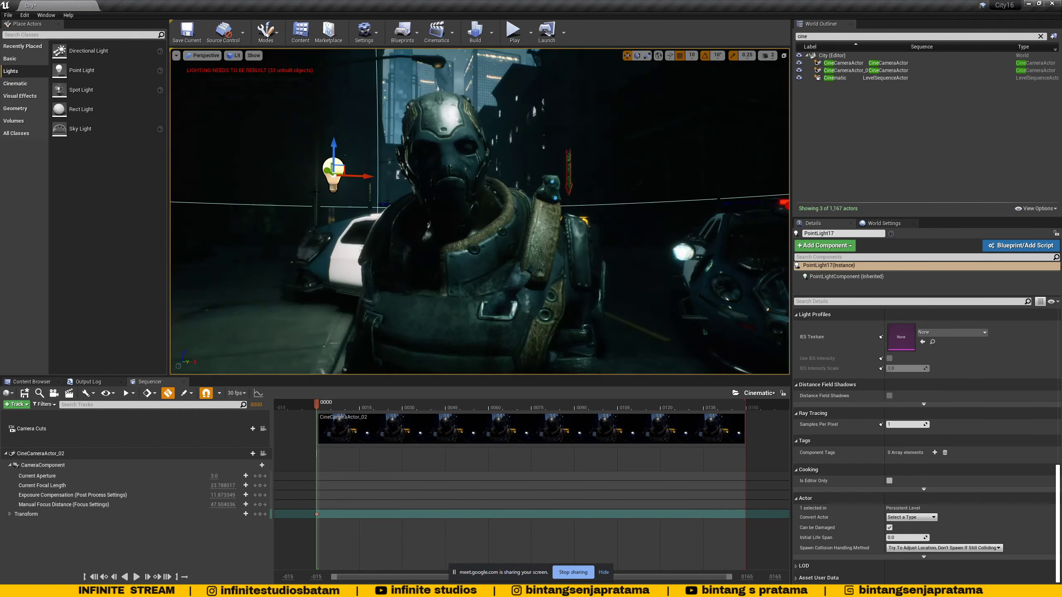
# Move the new point light away from the police car so it sits close beside the robot.
pyautogui.moveTo(211, 180); pyautogui.dragTo(727, 179, button='right')
pyautogui.click(685, 263)
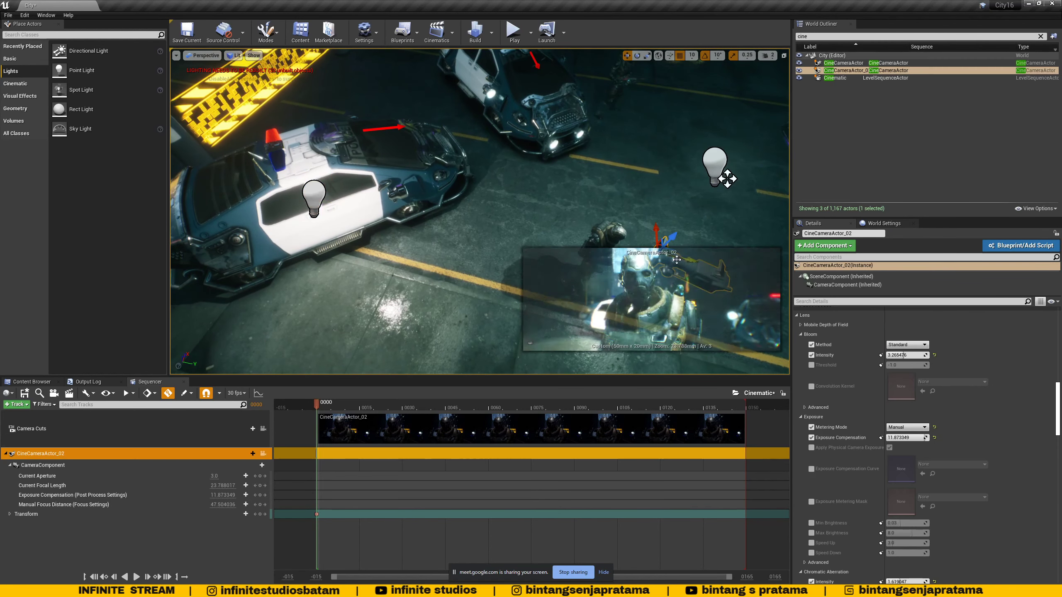
pyautogui.click(314, 198)
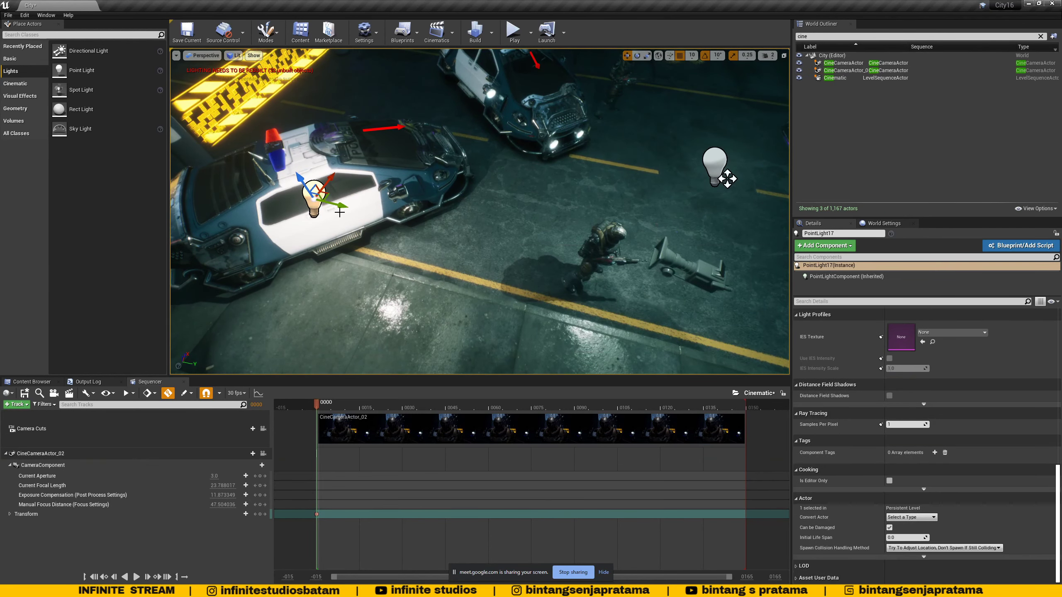
pyautogui.moveTo(349, 214); pyautogui.dragTo(565, 266)
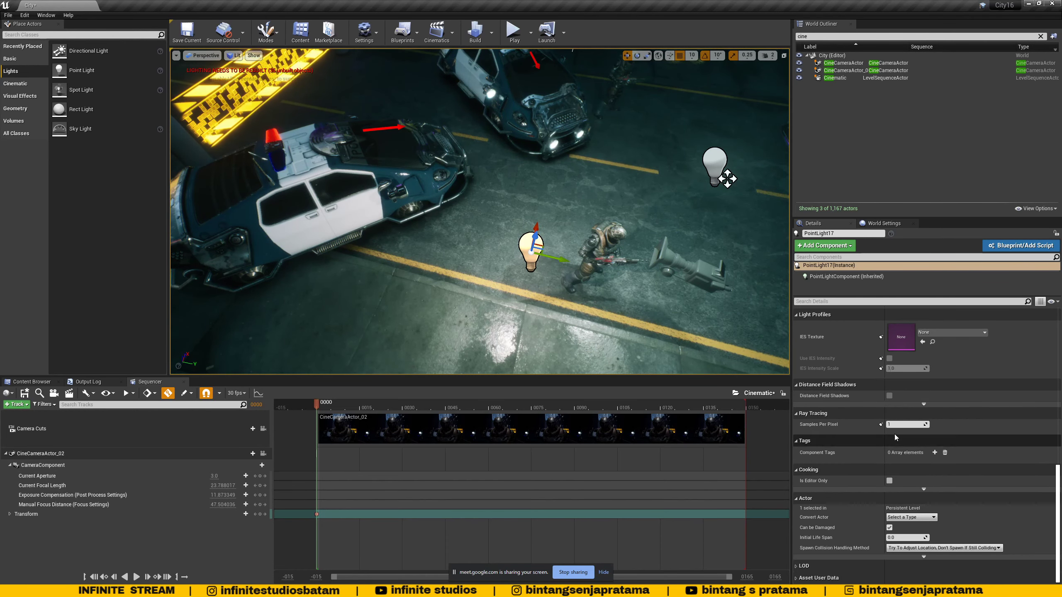
pyautogui.moveTo(481, 251); pyautogui.dragTo(523, 177, button='right')
pyautogui.moveTo(673, 116)
pyautogui.mouseDown(button='right')
pyautogui.moveTo(686, 130)
pyautogui.moveTo(673, 105)
pyautogui.mouseUp(button='right')
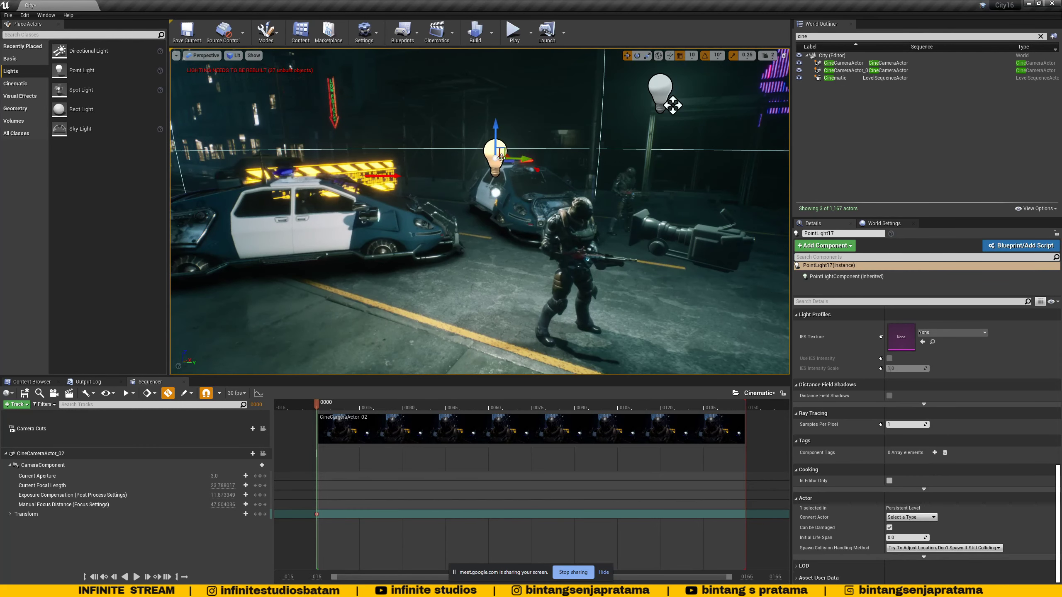
# Compare with the cine camera's preview and shift the point light behind the robot to about X 6060, Y -6110, Z 630.
pyautogui.click(635, 235)
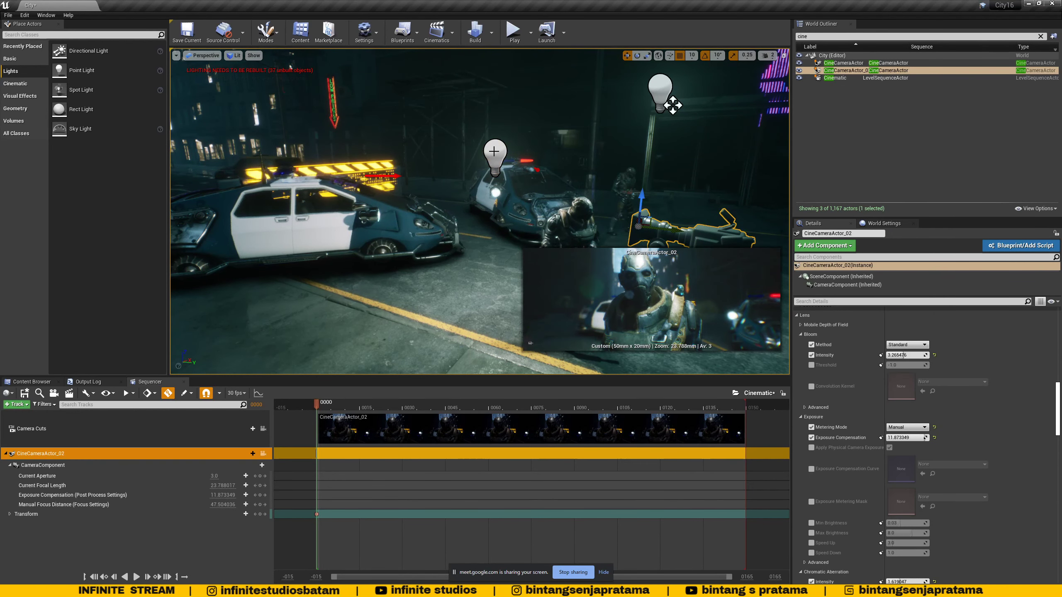
pyautogui.click(486, 148)
pyautogui.moveTo(486, 148); pyautogui.dragTo(531, 167, button='right')
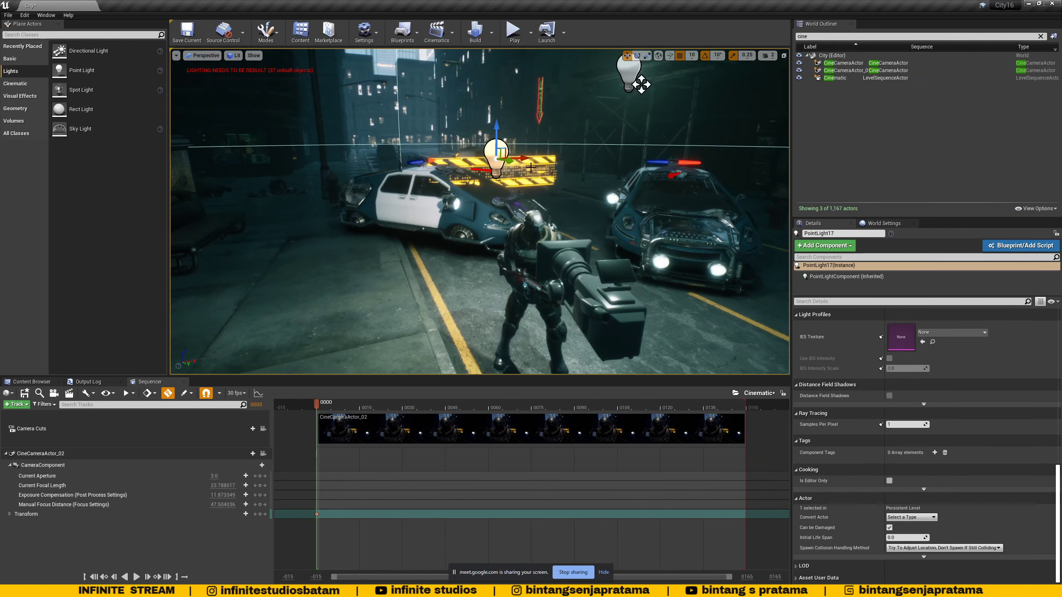
pyautogui.moveTo(496, 161); pyautogui.dragTo(443, 159)
# Make the point light Movable and give it a light blue color, hex sRGB 89B6FF.
pyautogui.scroll(5, 951, 447)
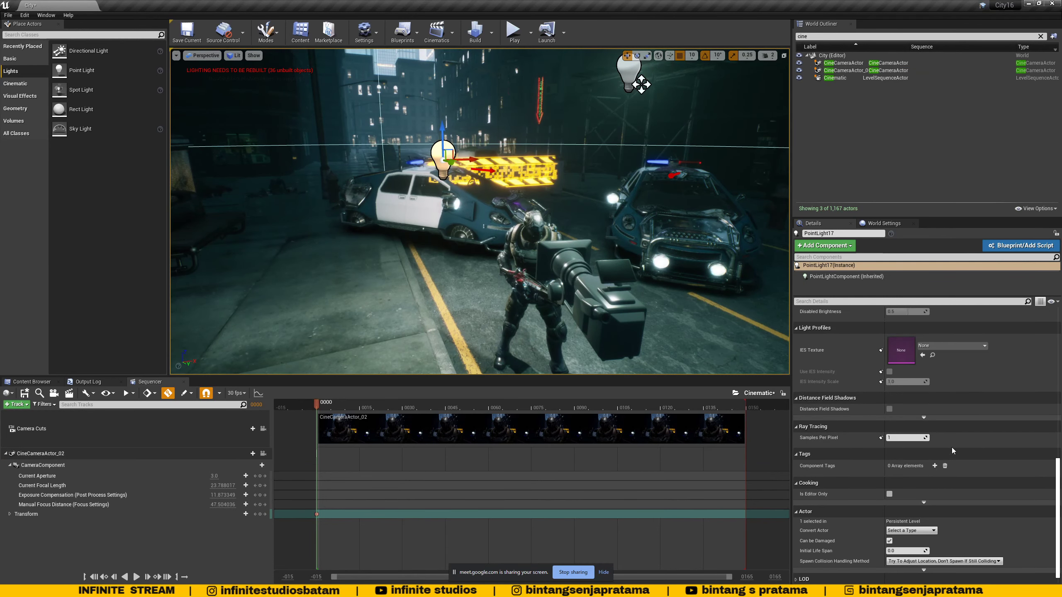
pyautogui.scroll(4, 963, 378)
pyautogui.scroll(5, 953, 367)
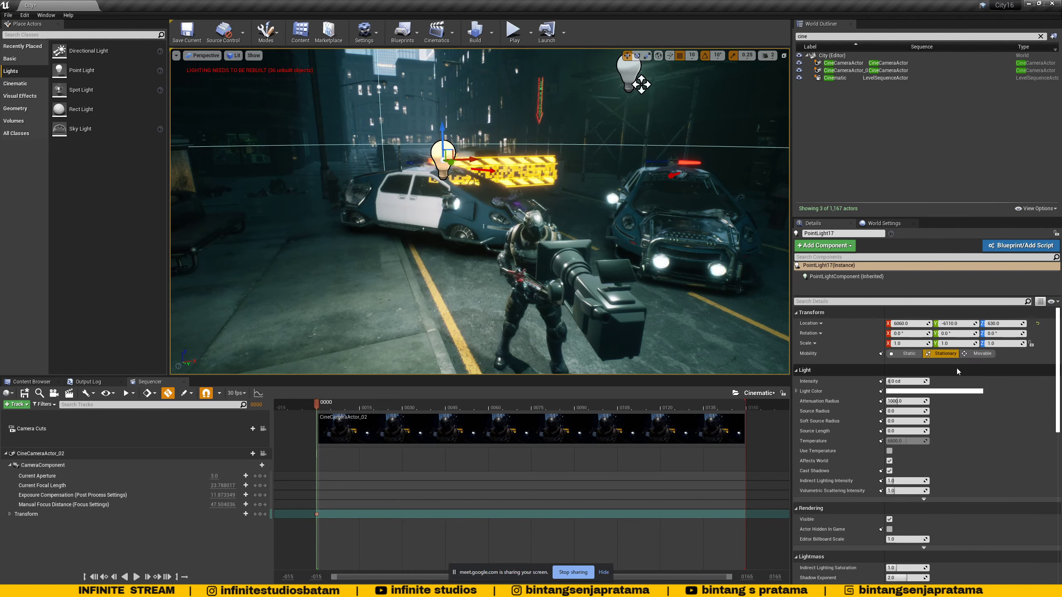
pyautogui.click(916, 392)
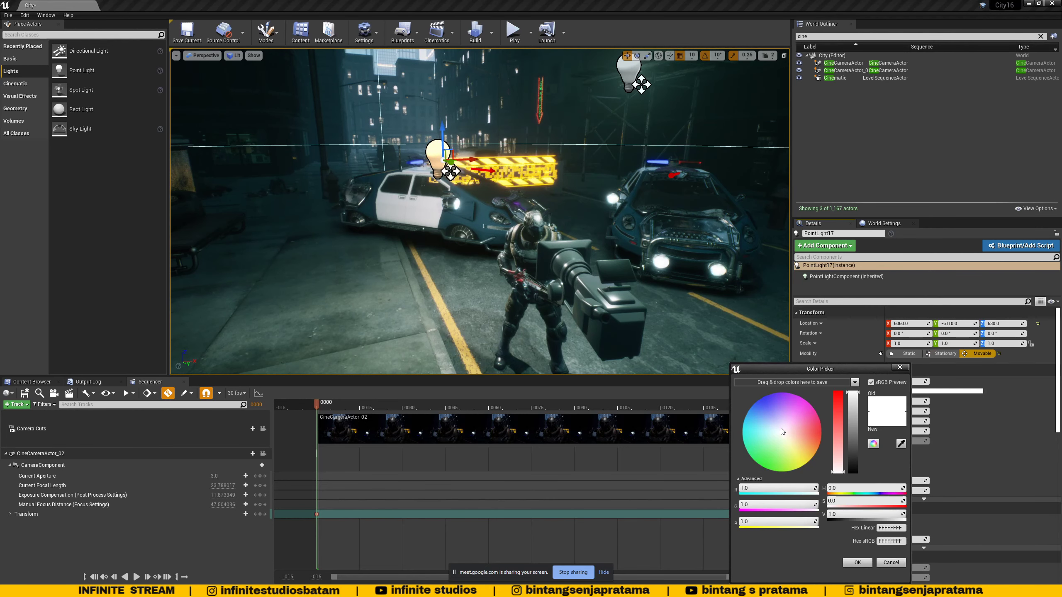
pyautogui.moveTo(782, 431); pyautogui.dragTo(760, 412)
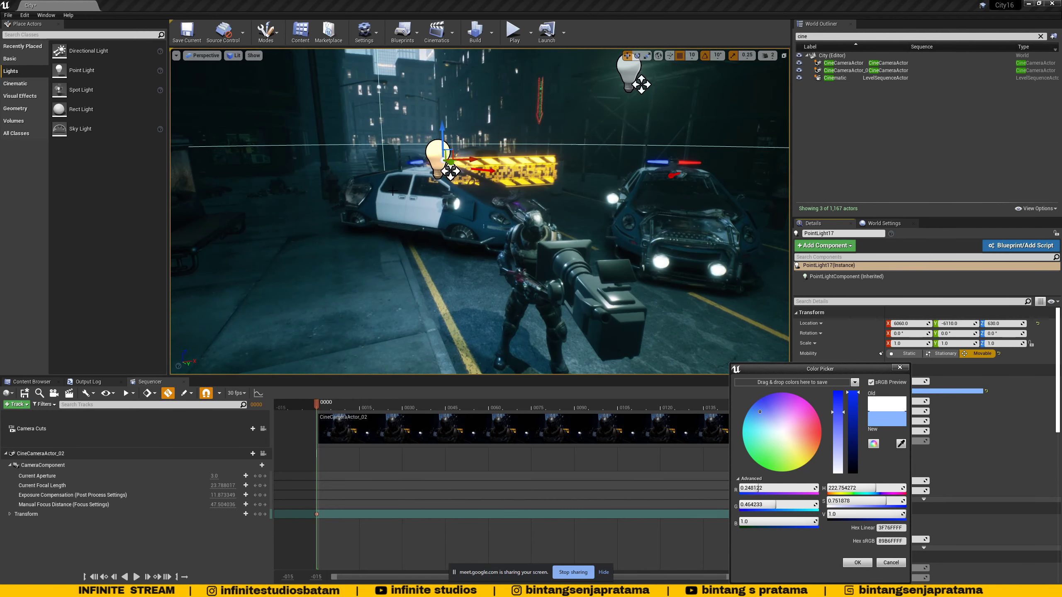
# Move the point light closer to the robot, to X 6130, Y -6110, Z 590, and accept its light blue color.
pyautogui.moveTo(440, 220); pyautogui.dragTo(435, 163, button='right')
pyautogui.moveTo(435, 163); pyautogui.dragTo(510, 184)
pyautogui.moveTo(510, 184); pyautogui.dragTo(489, 186, button='right')
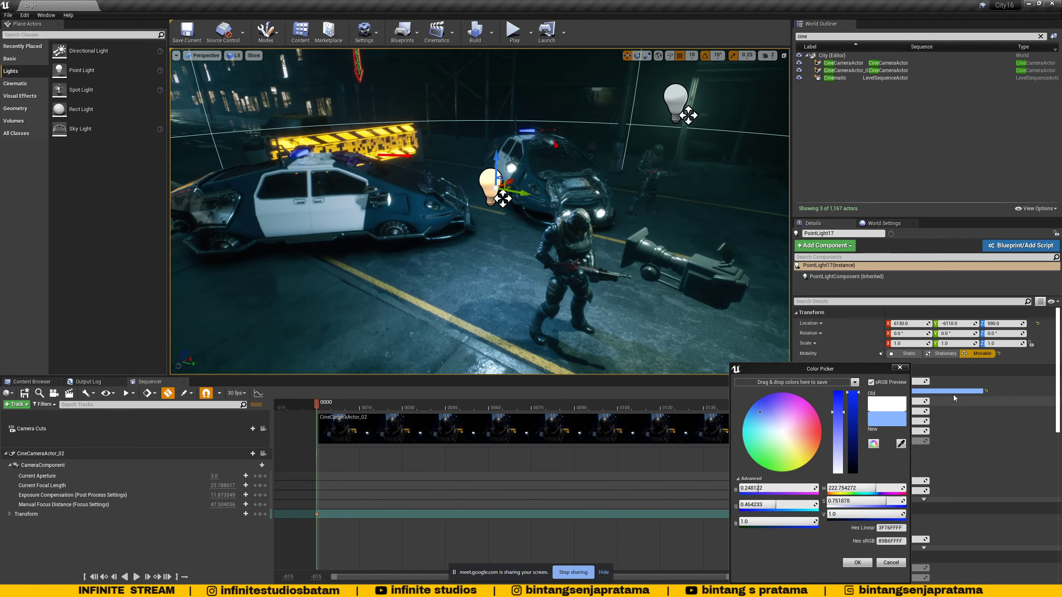
pyautogui.click(857, 562)
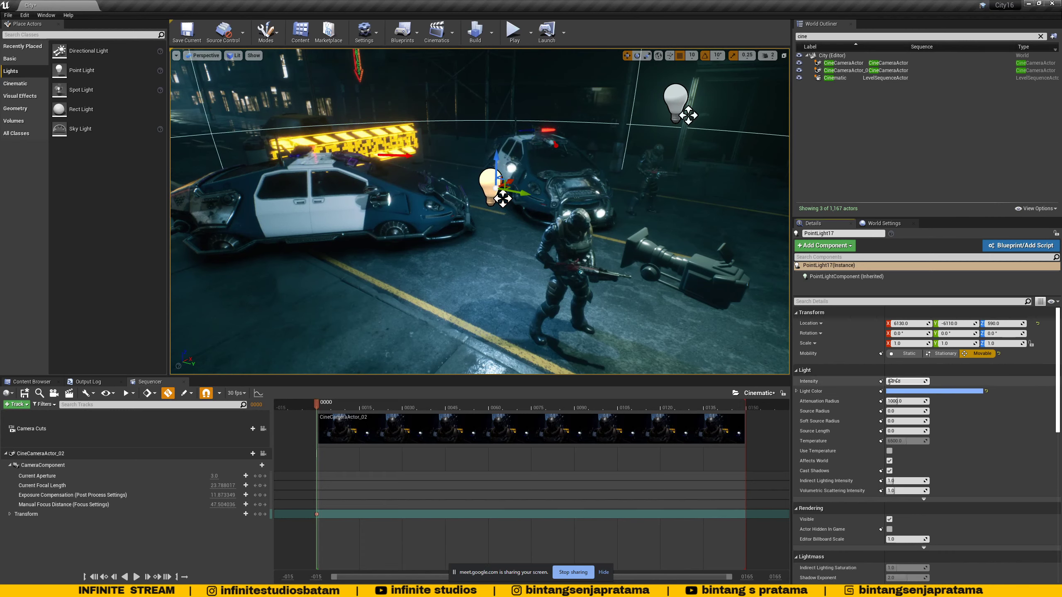
# Set the point light's intensity to about 17.09 cd and source radius to about 5.73, undoing the Soft Source Radius edit.
pyautogui.moveTo(894, 381)
pyautogui.mouseDown()
pyautogui.moveTo(907, 381)
pyautogui.moveTo(891, 381)
pyautogui.mouseUp()
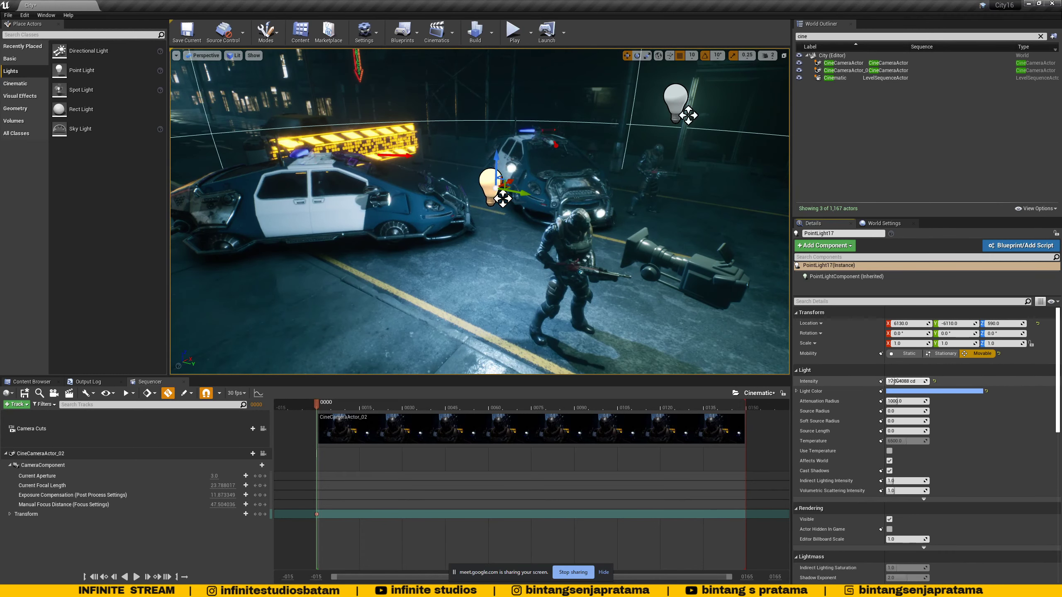
pyautogui.scroll(-1, 902, 462)
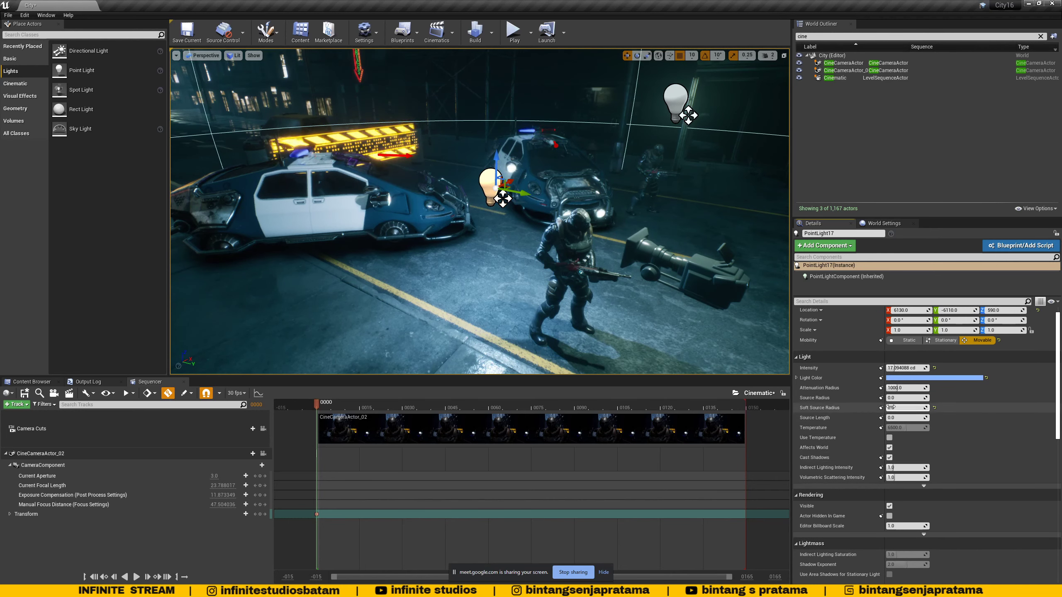
pyautogui.hotkey('ctrl', 'z')
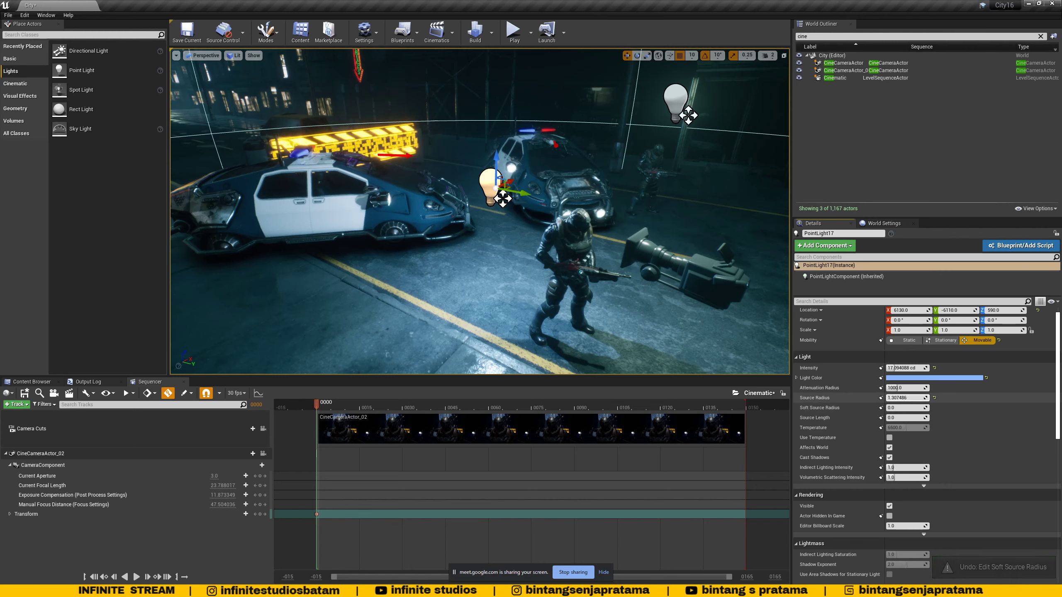
pyautogui.scroll(-2, 895, 477)
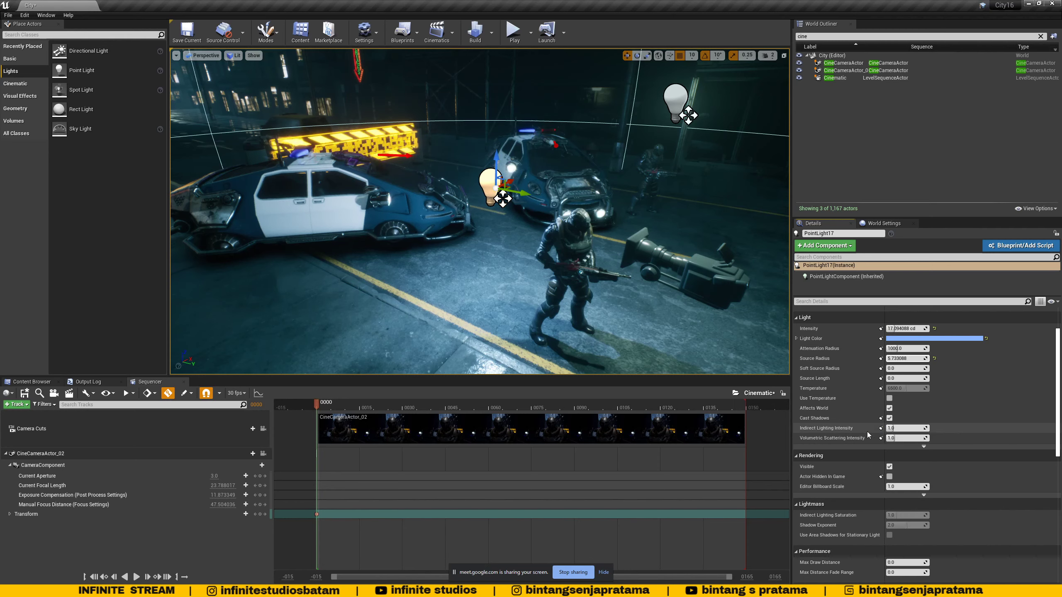
pyautogui.scroll(-5, 866, 468)
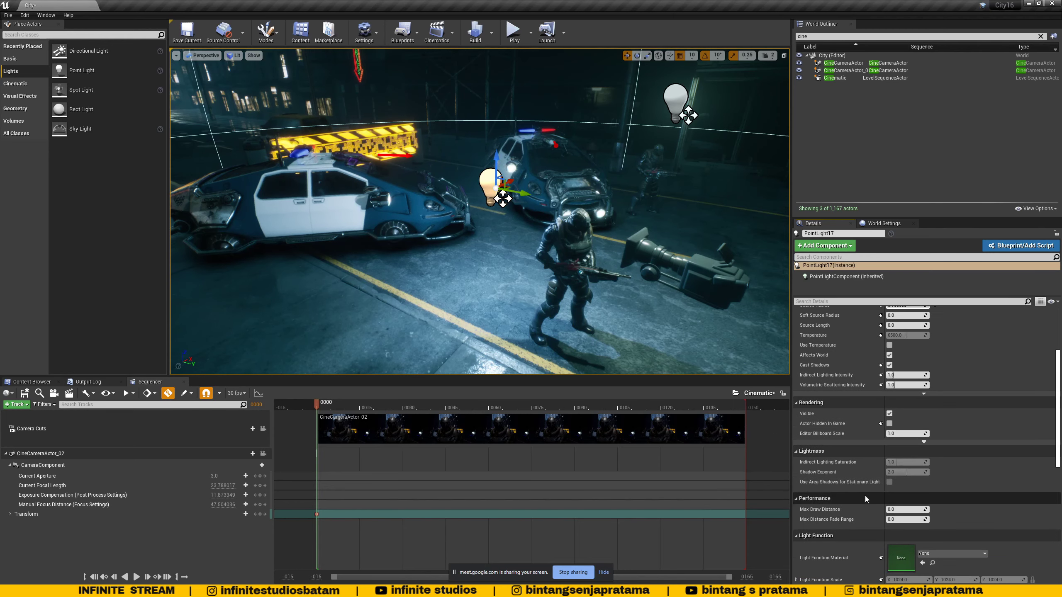
pyautogui.scroll(-4, 867, 510)
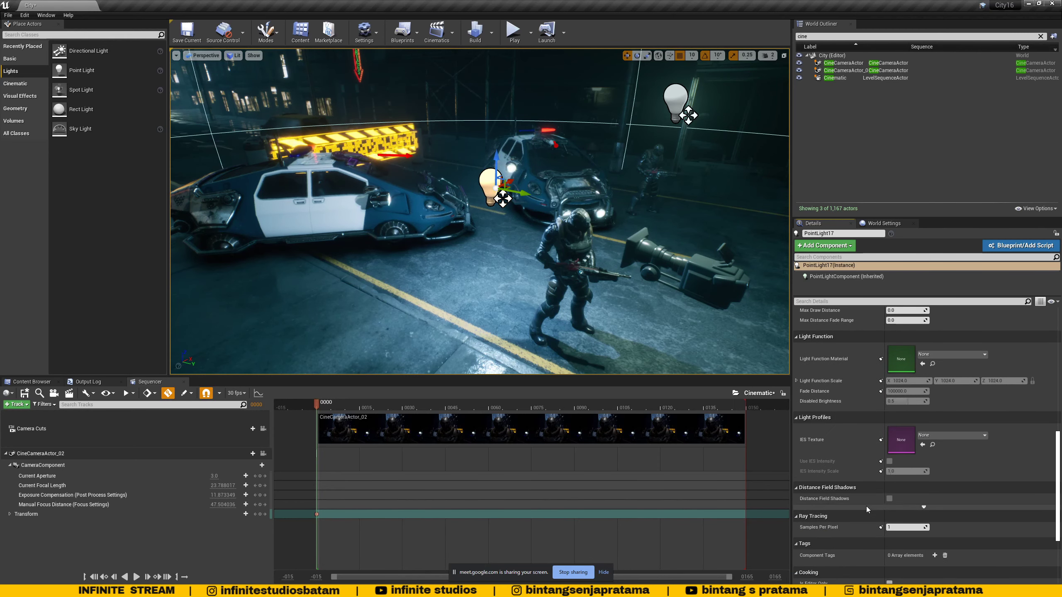
pyautogui.scroll(-3, 866, 503)
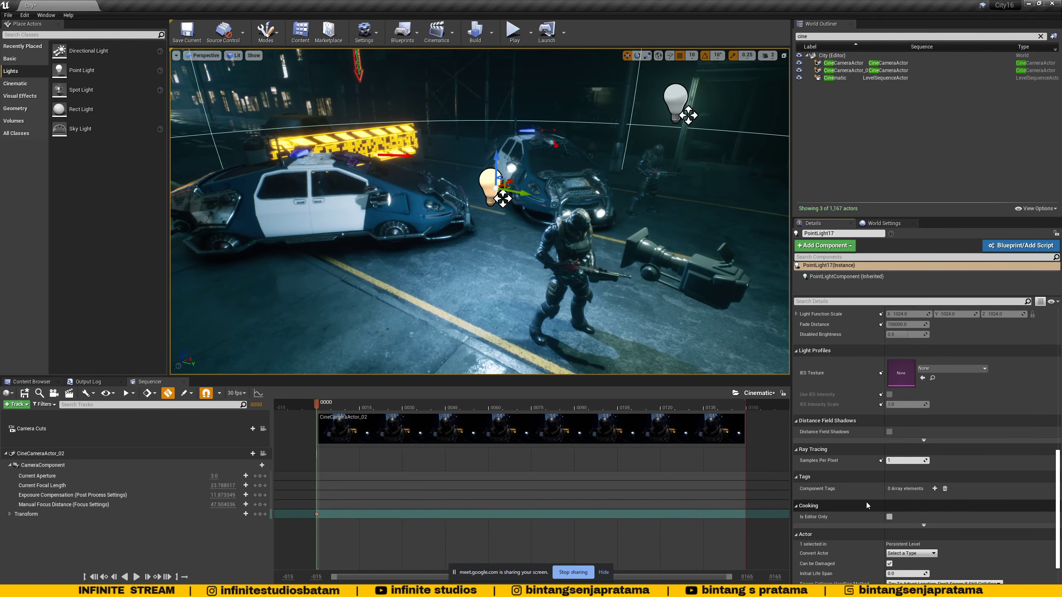
pyautogui.scroll(10, 864, 497)
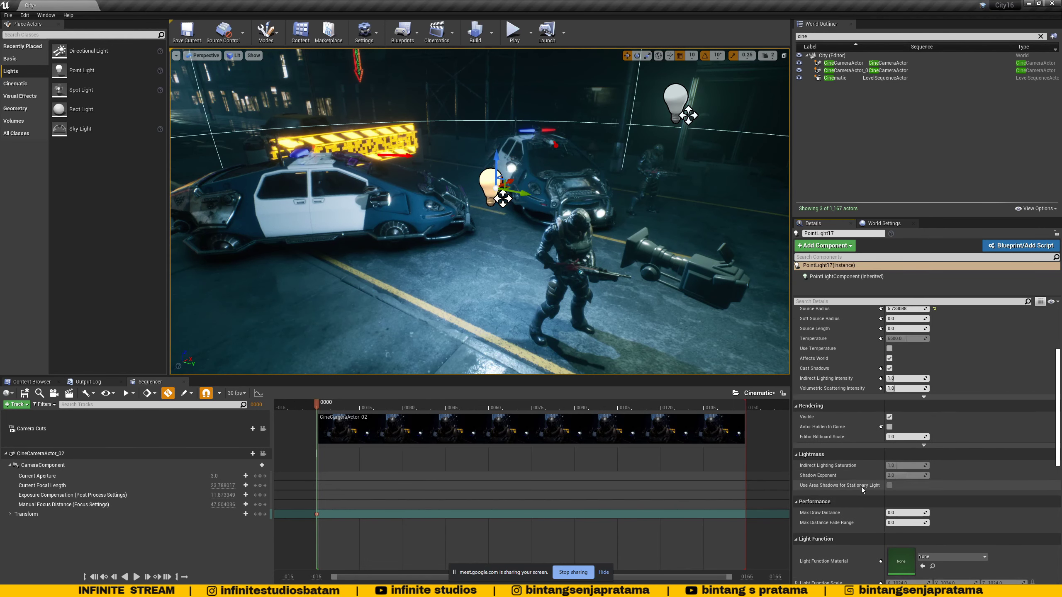
# Switch the viewport to CineCameraActor_02 and move the point light beside the robot's head, to about X 6090, Y -6110, Z 590.
pyautogui.keyDown('alt'); pyautogui.moveTo(562, 291); pyautogui.dragTo(489, 293); pyautogui.keyUp('alt')
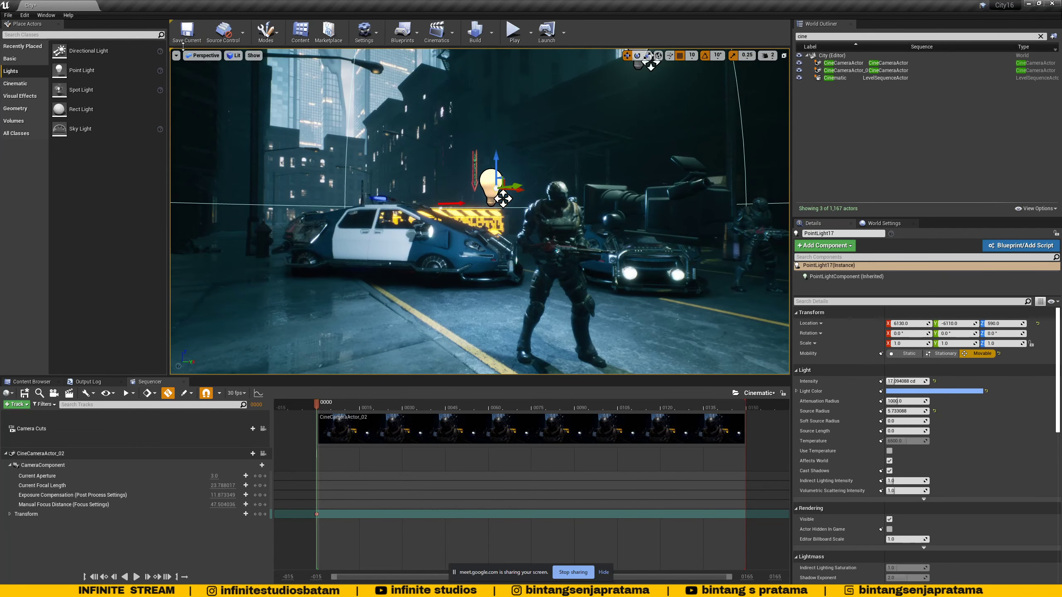
pyautogui.click(202, 55)
pyautogui.click(223, 158)
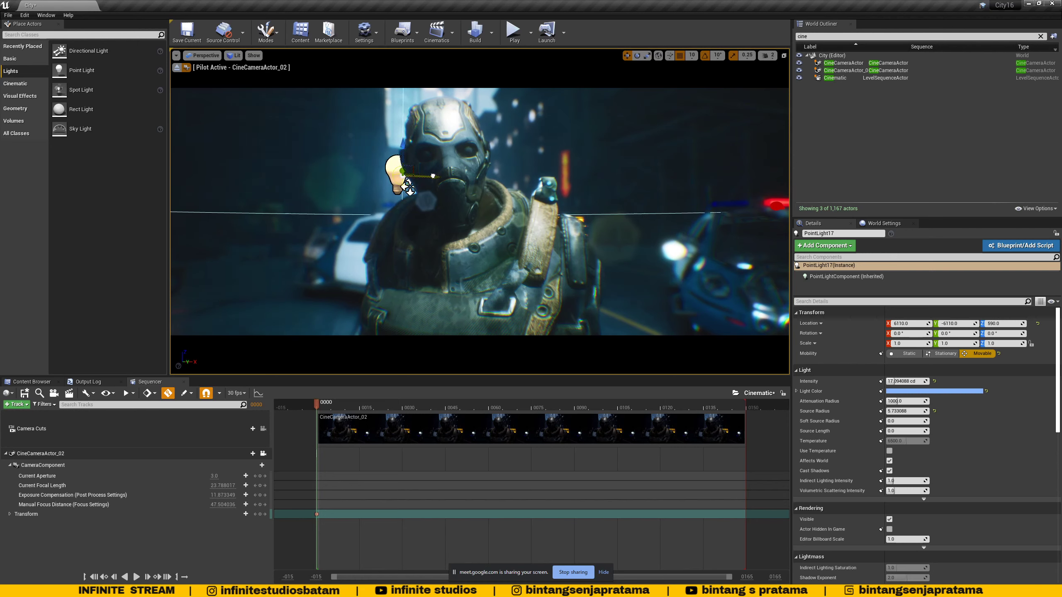
pyautogui.moveTo(434, 177); pyautogui.dragTo(404, 176)
pyautogui.moveTo(363, 147)
pyautogui.mouseDown()
pyautogui.moveTo(362, 112)
pyautogui.moveTo(372, 145)
pyautogui.mouseUp()
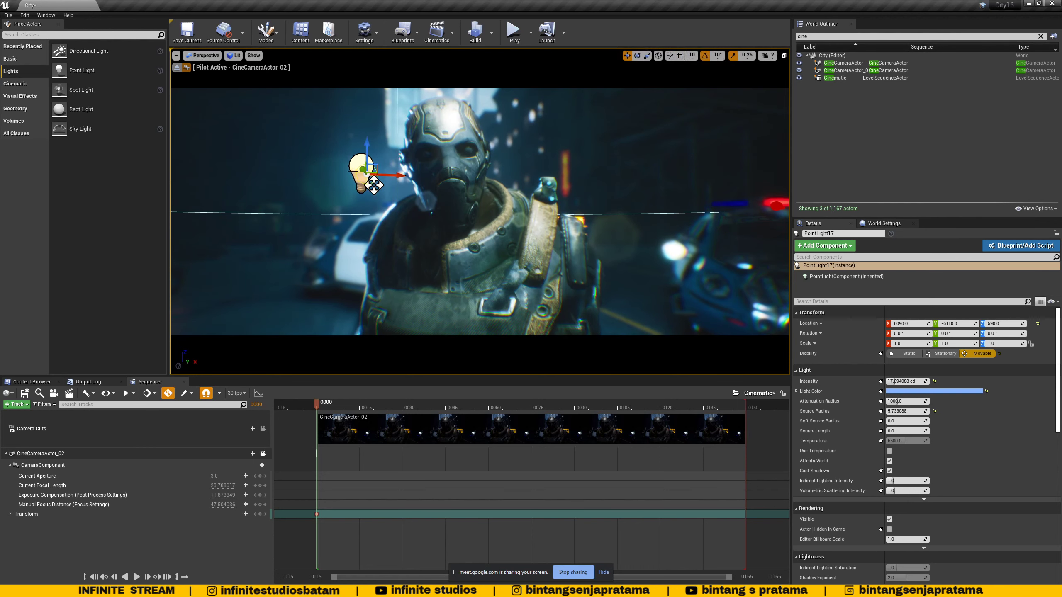
# Raise the point light and move it farther from the robot's head, to about X 5962.5, Y -6271.2, Z 661.5.
pyautogui.moveTo(366, 154); pyautogui.dragTo(417, 146)
pyautogui.moveTo(387, 97)
pyautogui.mouseDown()
pyautogui.moveTo(395, 142)
pyautogui.moveTo(394, 90)
pyautogui.mouseUp()
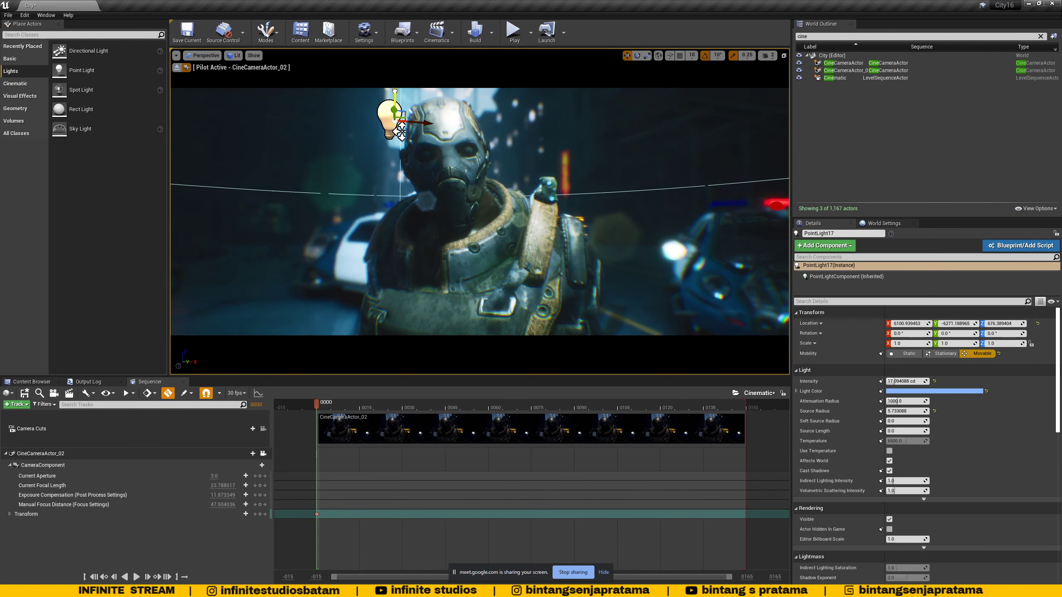
pyautogui.moveTo(427, 122); pyautogui.dragTo(269, 107)
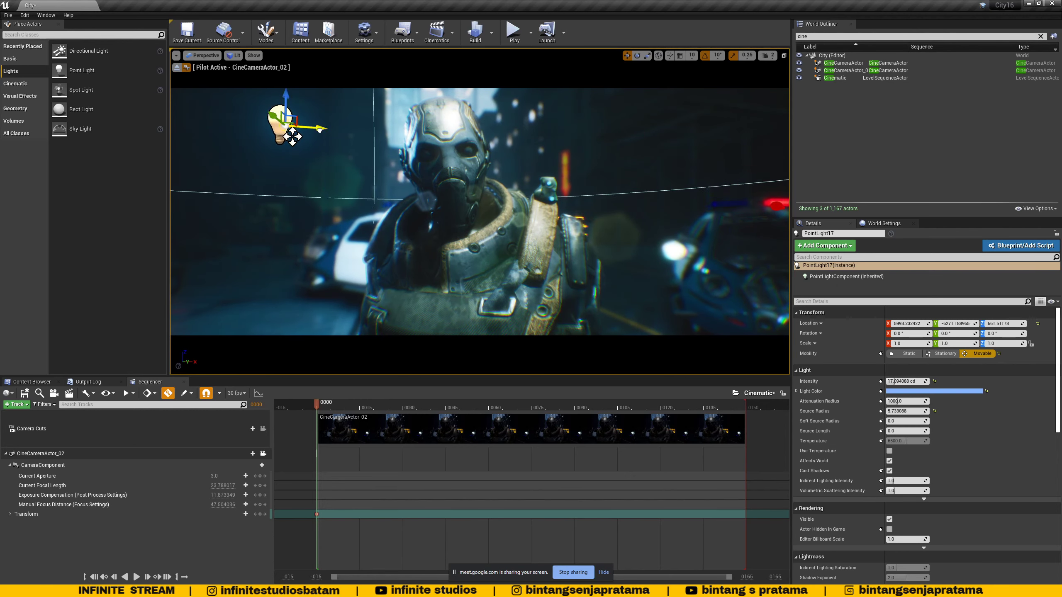
pyautogui.moveTo(320, 129); pyautogui.dragTo(286, 128)
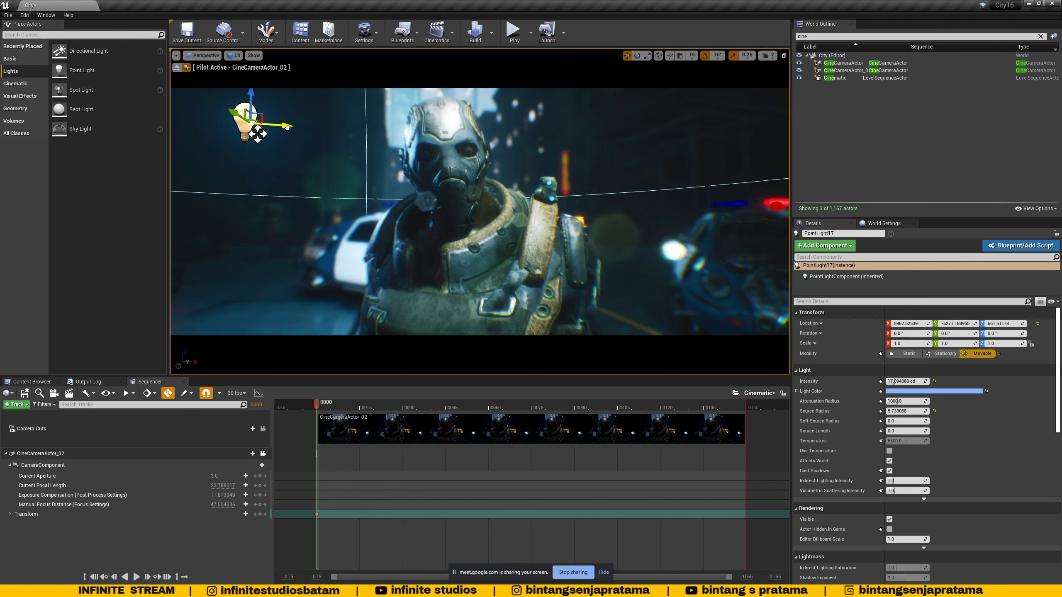
# Reselect the point light and reposition it above and beside the robot, to about X 5988.9, Y -6180.1, Z 699.3.
pyautogui.click(208, 55)
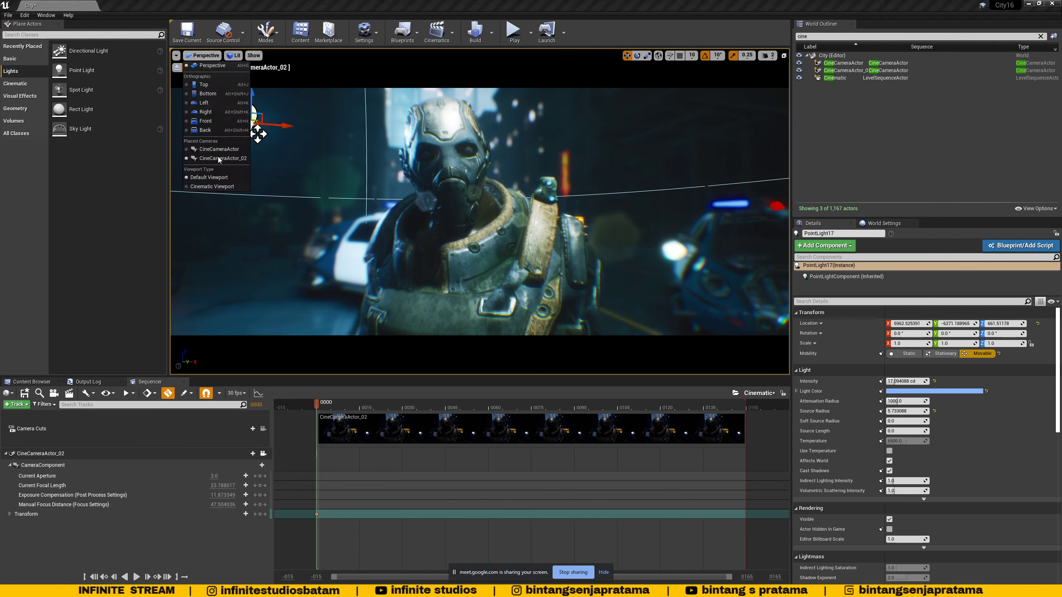
pyautogui.click(258, 134)
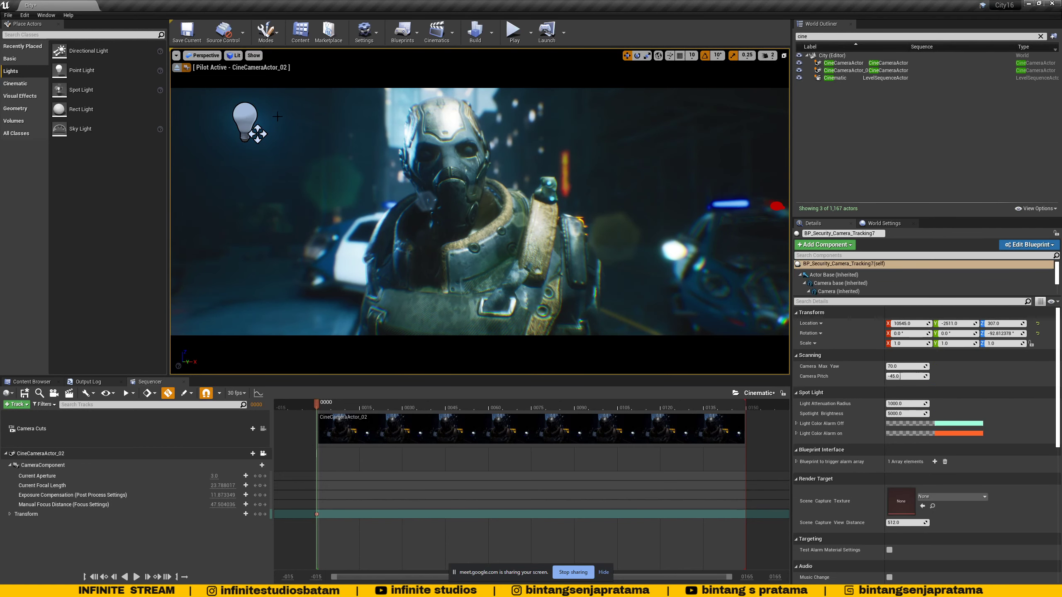
pyautogui.click(258, 134)
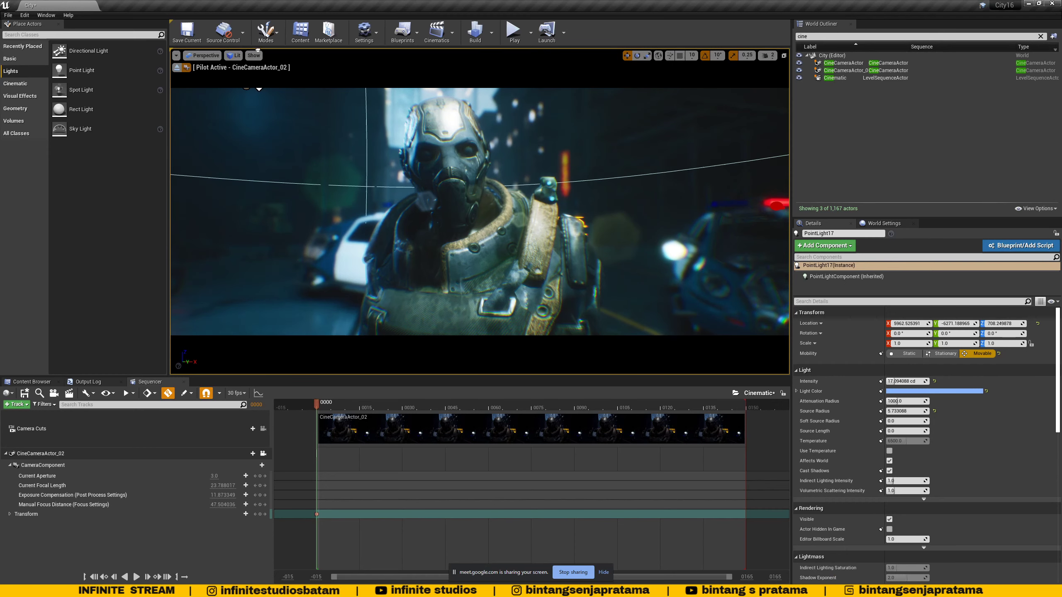
pyautogui.moveTo(251, 104); pyautogui.dragTo(649, 285)
pyautogui.moveTo(631, 236); pyautogui.dragTo(297, 118)
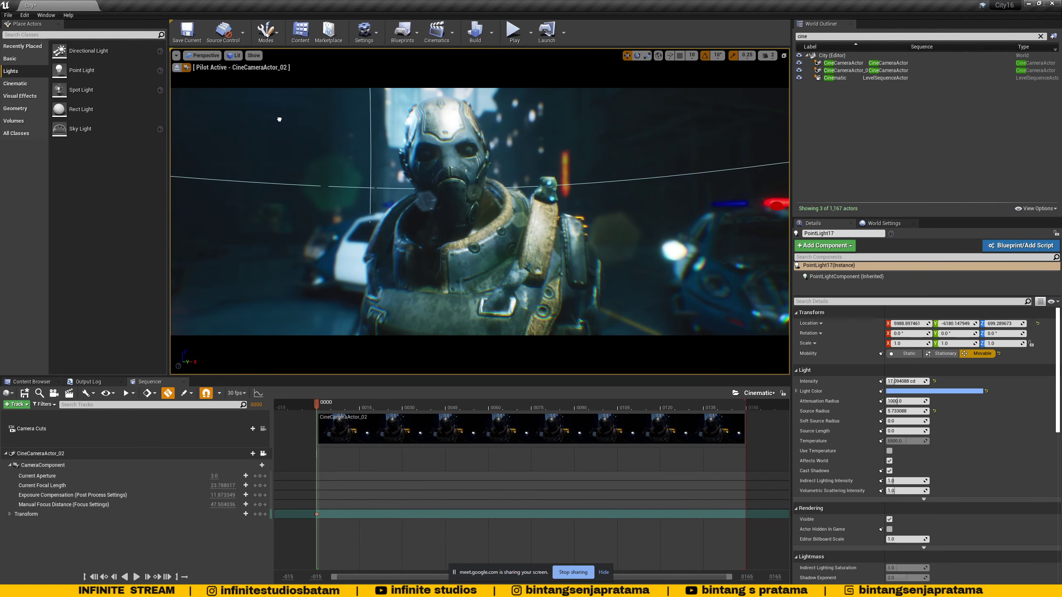
# Adjust the point light's intensity and attenuation radius, set its source radius to about 173.4, and color it saturated blue, hex sRGB 009FFF.
pyautogui.moveTo(905, 381)
pyautogui.mouseDown()
pyautogui.moveTo(877, 381)
pyautogui.moveTo(924, 410)
pyautogui.moveTo(894, 411)
pyautogui.moveTo(926, 411)
pyautogui.moveTo(913, 411)
pyautogui.moveTo(914, 381)
pyautogui.moveTo(896, 390)
pyautogui.moveTo(911, 401)
pyautogui.moveTo(888, 410)
pyautogui.moveTo(902, 397)
pyautogui.mouseUp()
pyautogui.click(901, 393)
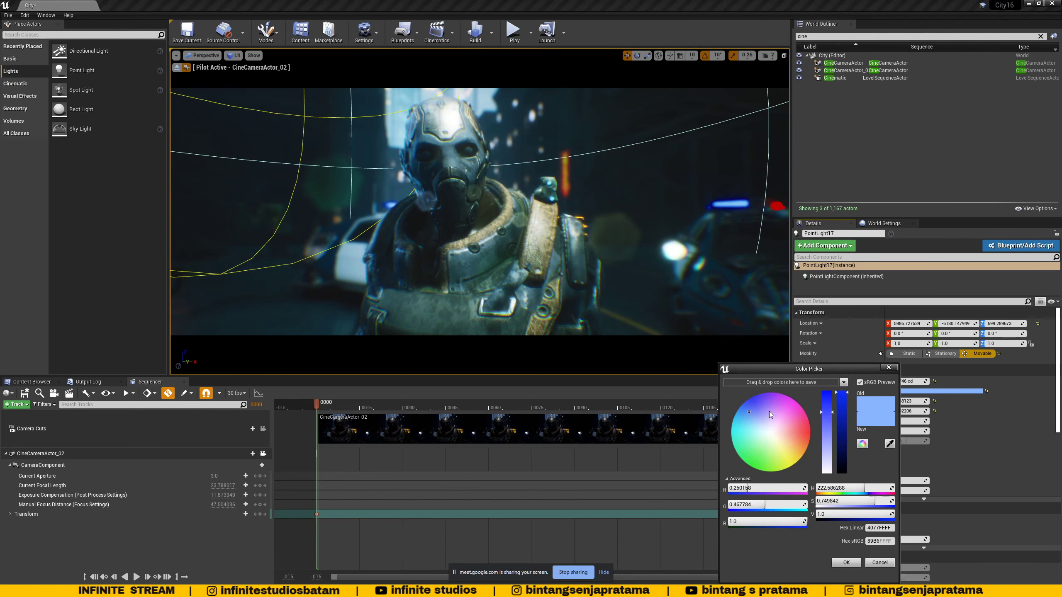
pyautogui.moveTo(748, 406); pyautogui.dragTo(745, 413)
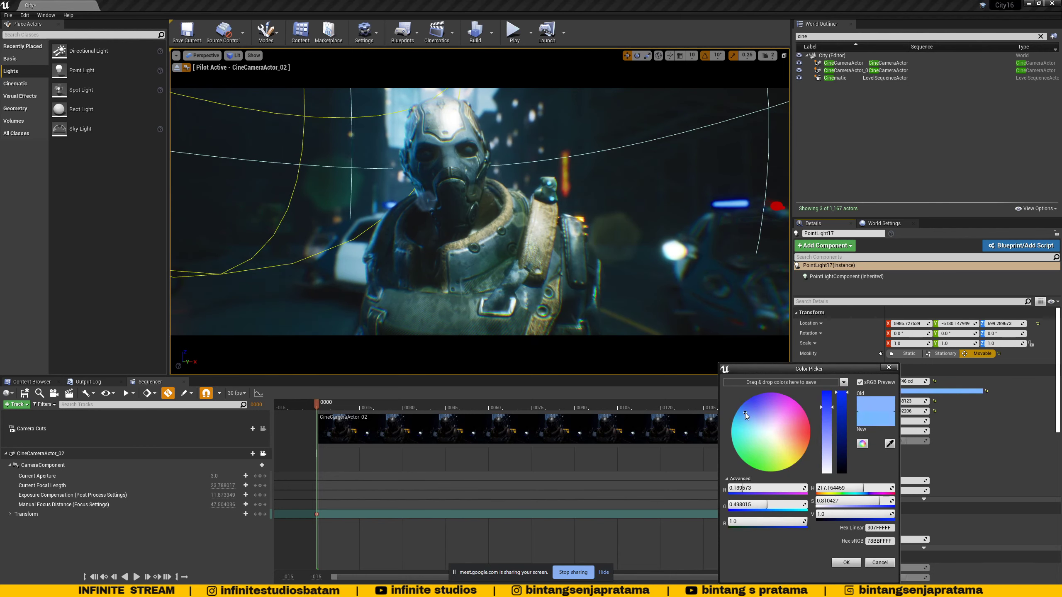
pyautogui.moveTo(830, 407); pyautogui.dragTo(738, 405)
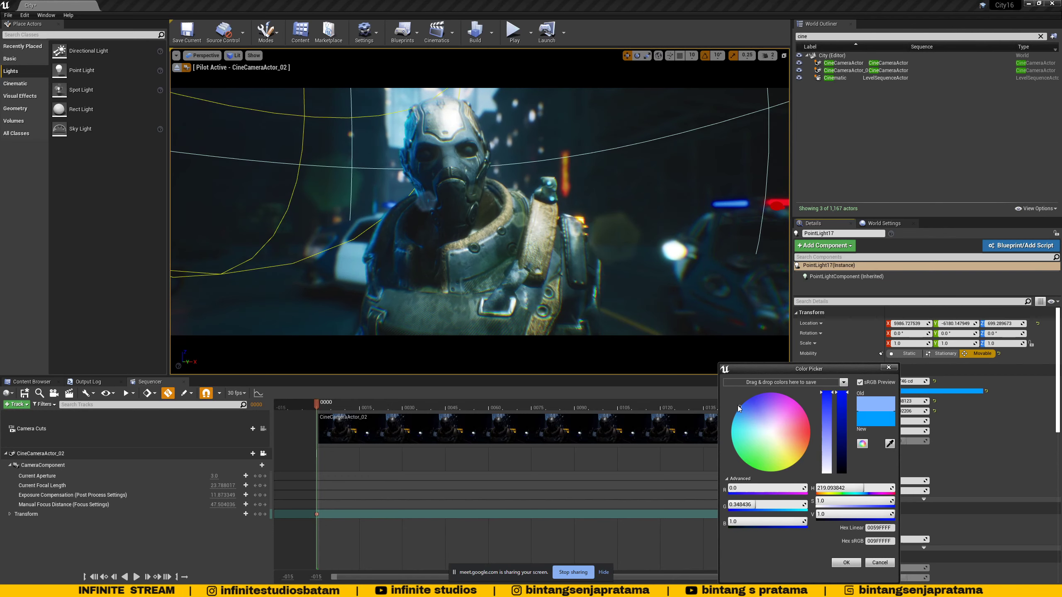
pyautogui.click(846, 562)
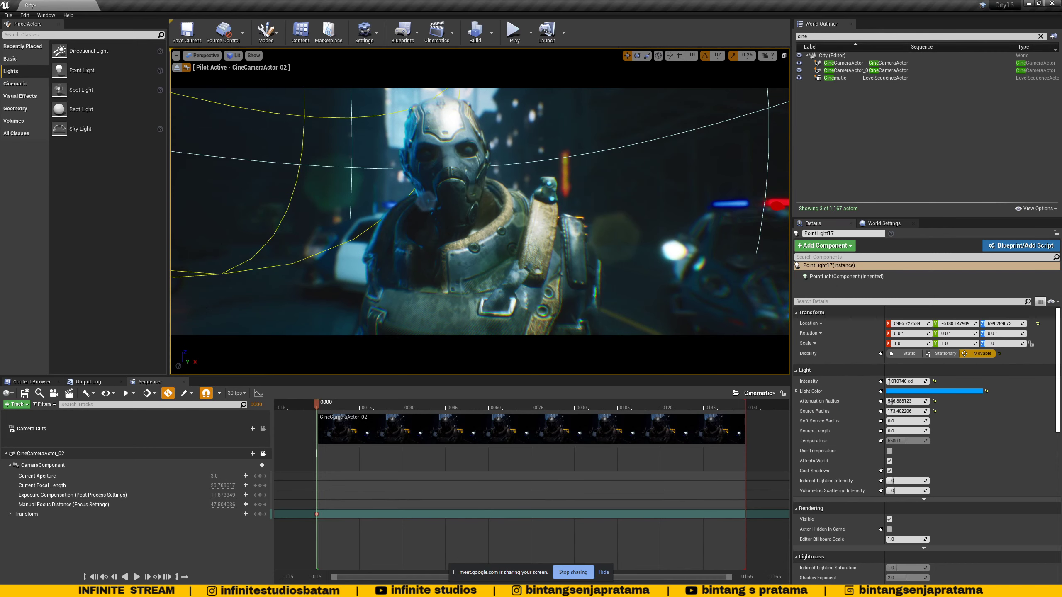
# Save the current City level.
pyautogui.click(205, 56)
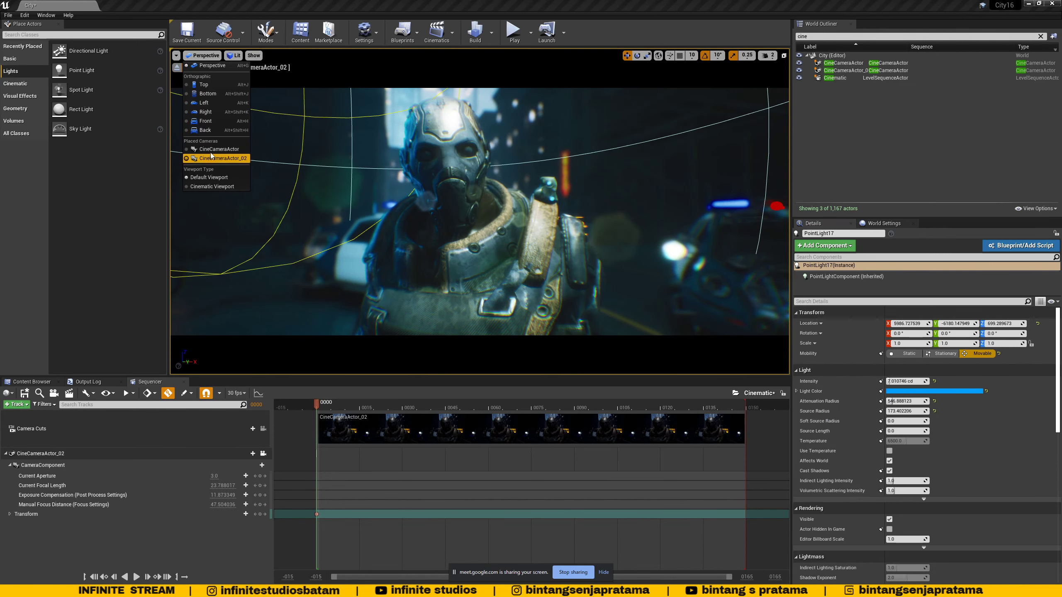
pyautogui.click(602, 29)
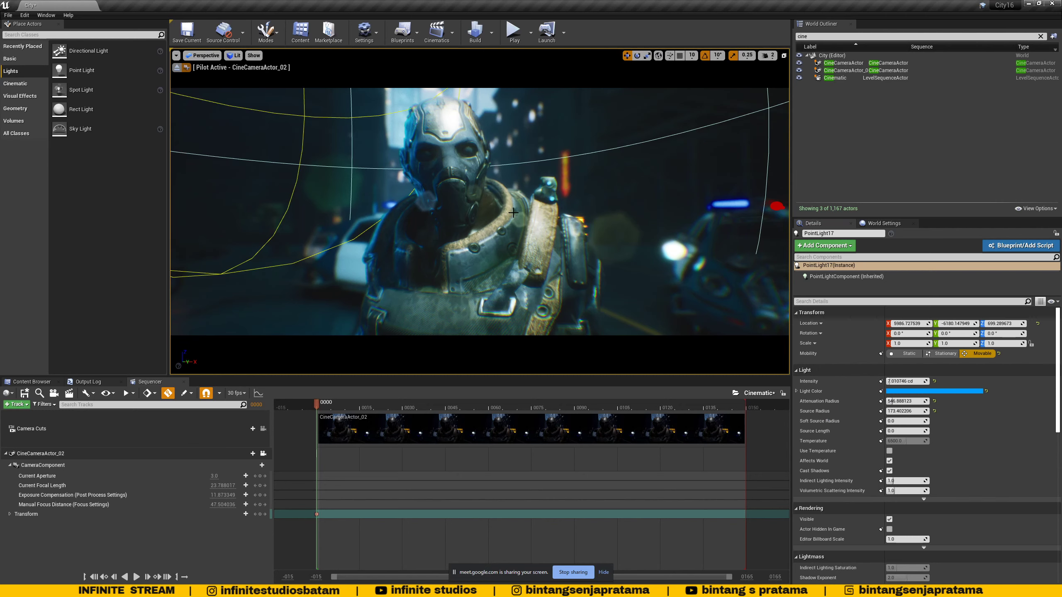
pyautogui.hotkey('ctrl', 's')
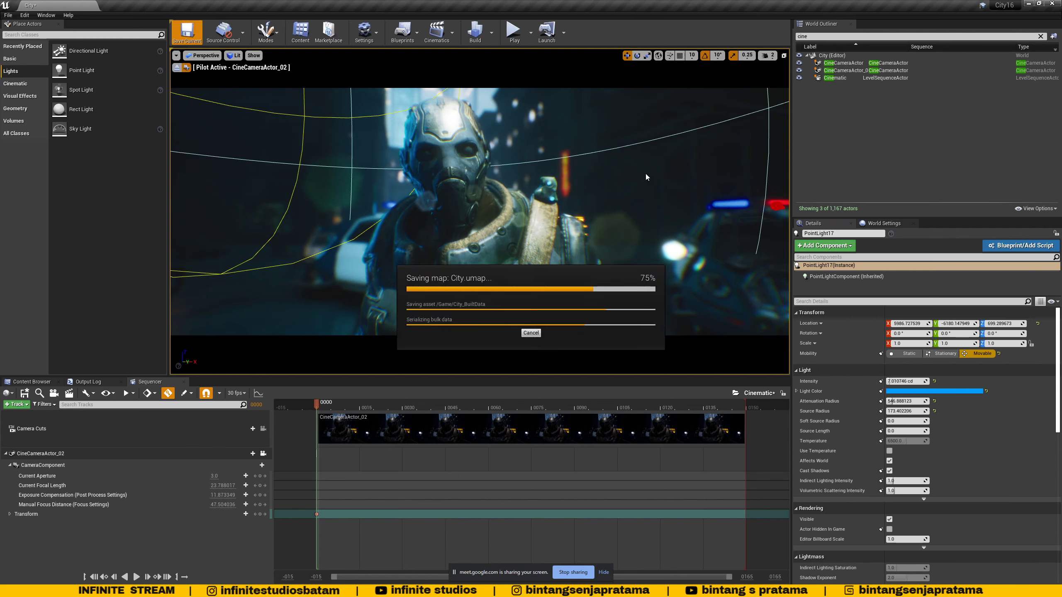
# Switch to the cinematic viewport seen through CineCameraActor_02 and scrub the sequence back to frame 0000.
pyautogui.click(202, 55)
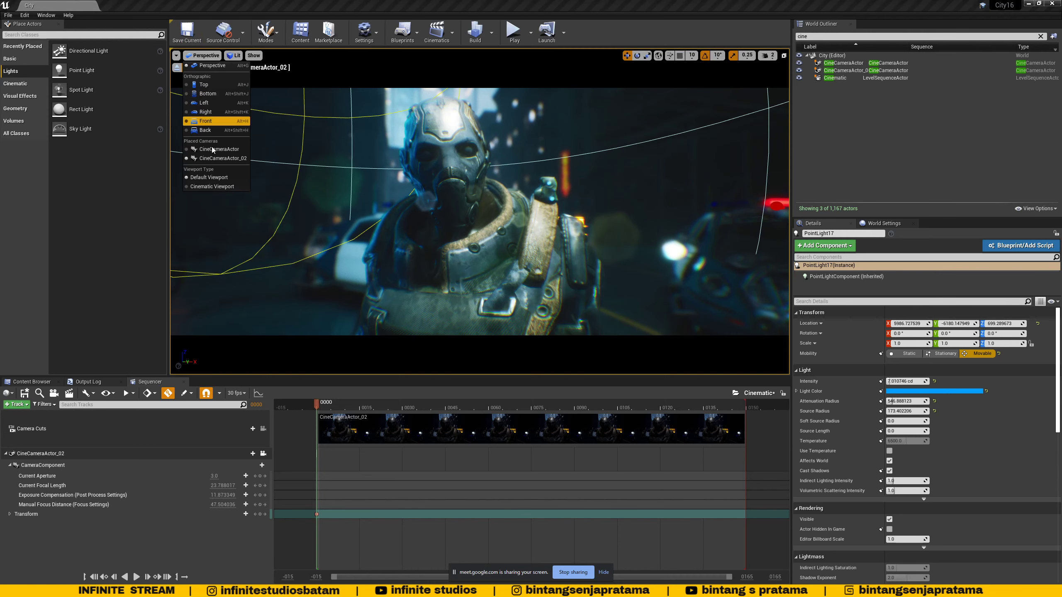
pyautogui.click(209, 187)
pyautogui.click(211, 59)
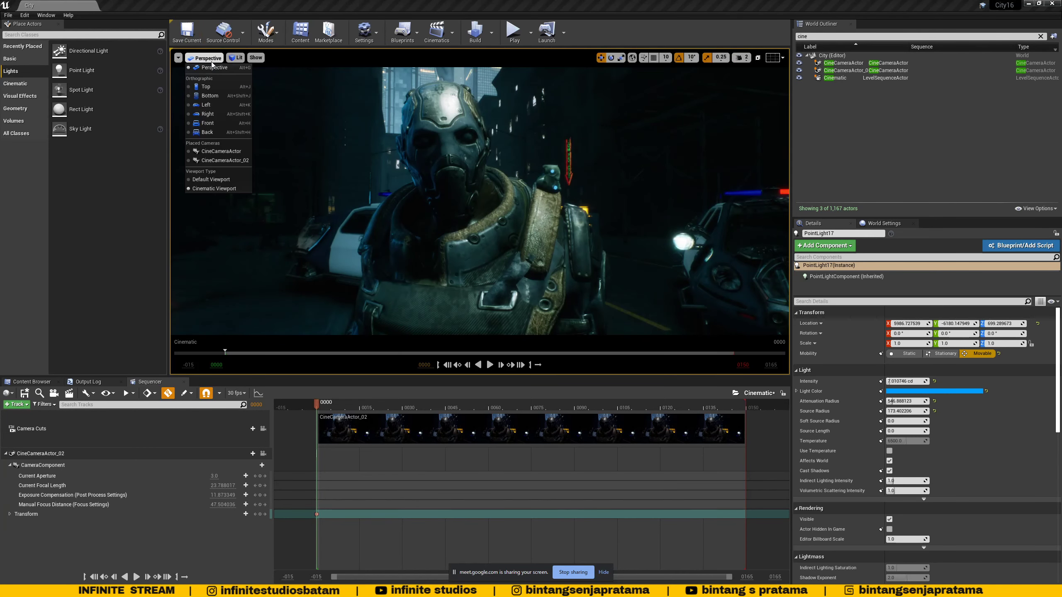
pyautogui.click(212, 161)
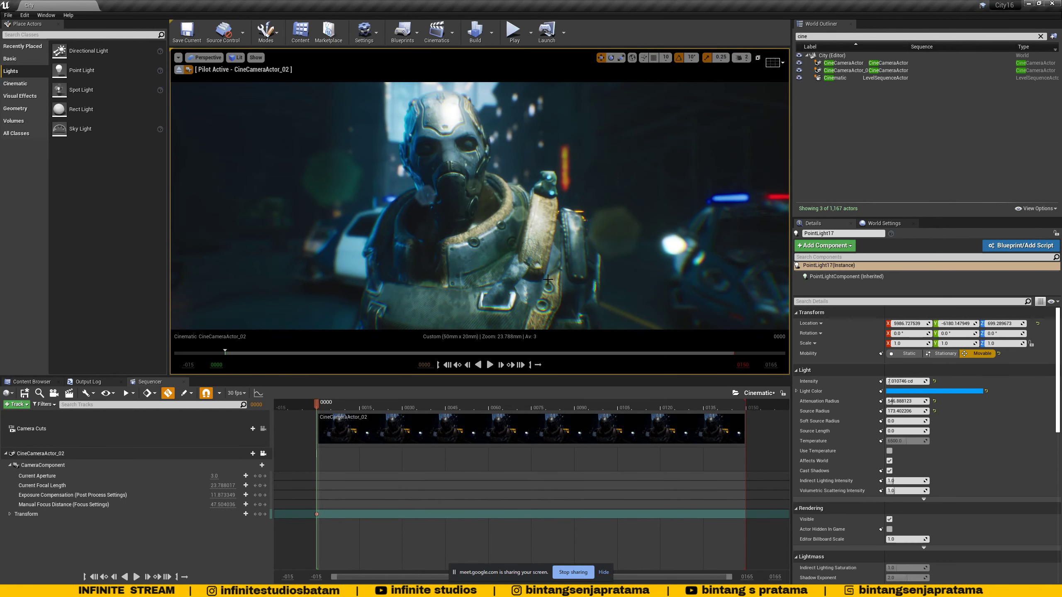
pyautogui.moveTo(471, 404); pyautogui.dragTo(318, 414)
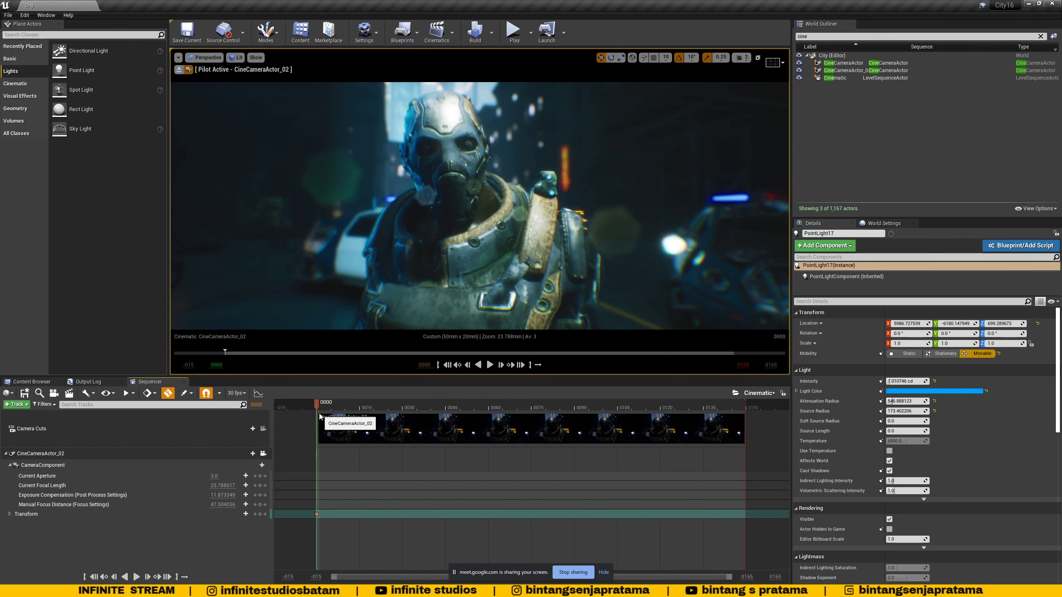
# Enable the Shadows gain override in CineCameraActor_02's color grading and open its color wheel.
pyautogui.click(843, 70)
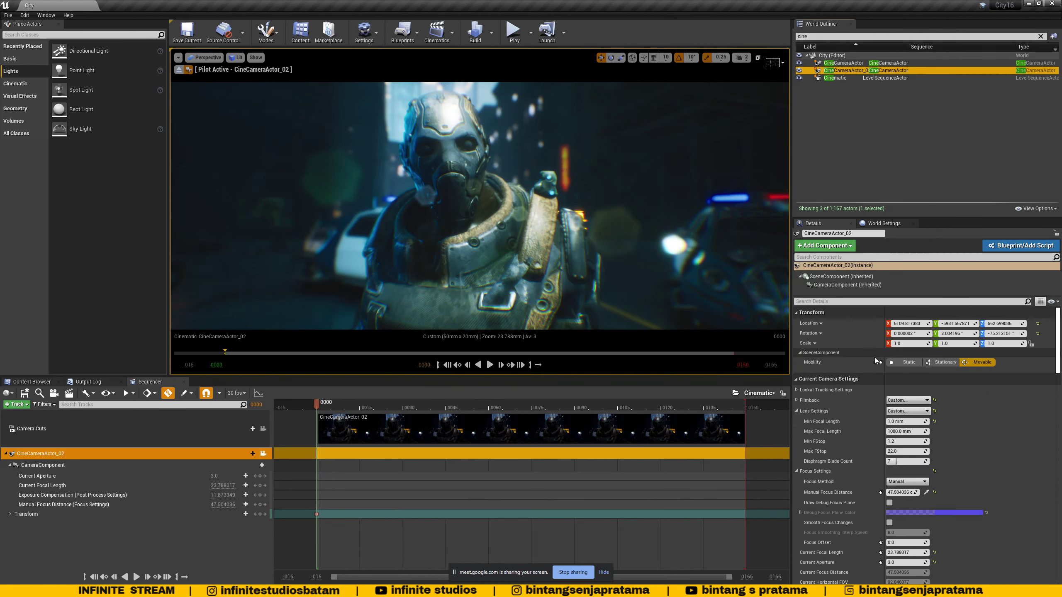
pyautogui.scroll(-15, 878, 484)
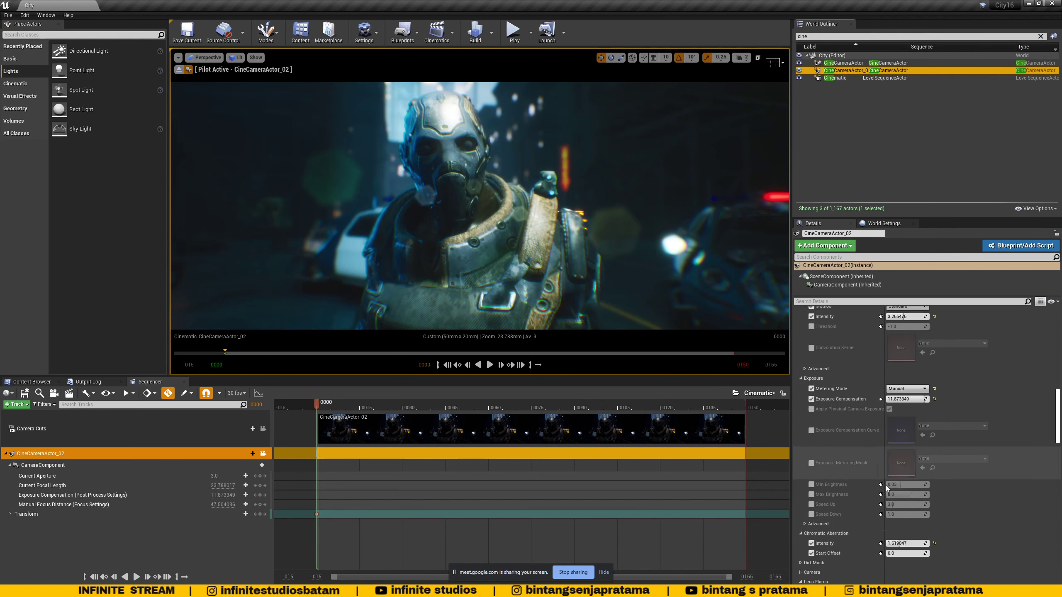
pyautogui.scroll(-15, 884, 486)
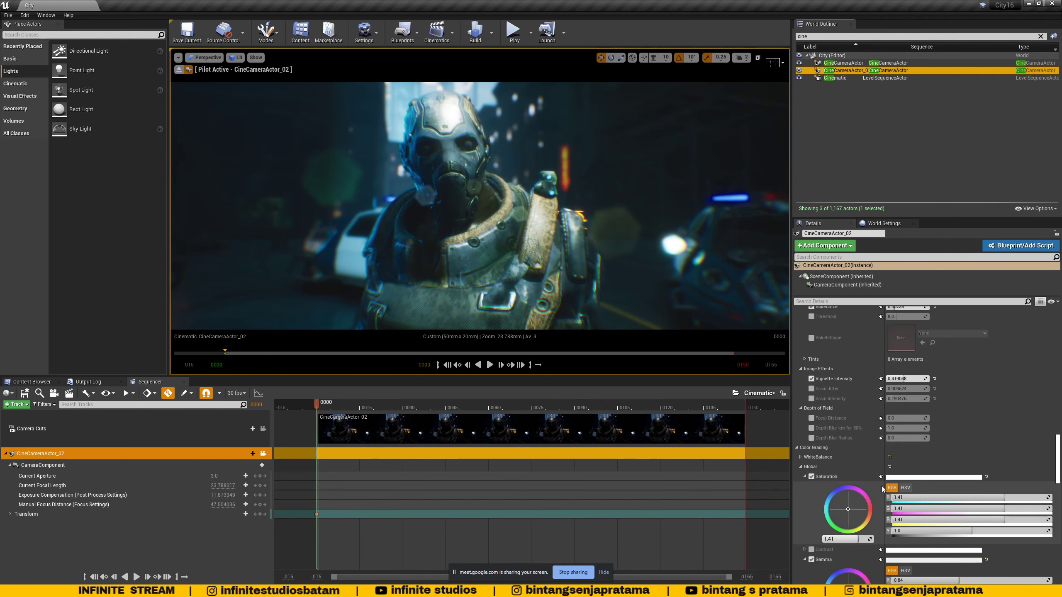
pyautogui.scroll(-12, 881, 486)
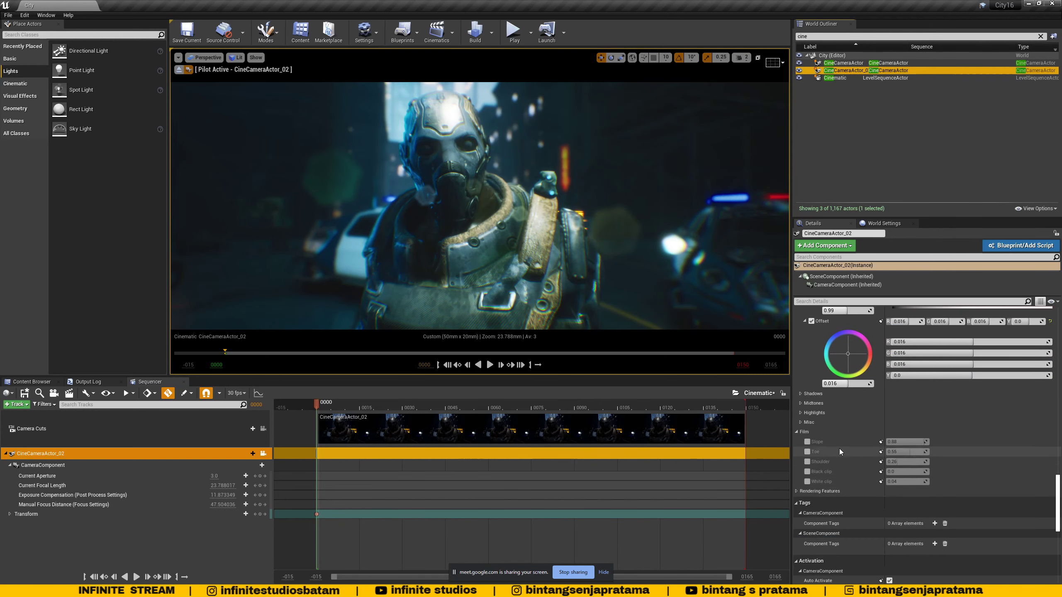
pyautogui.click(800, 394)
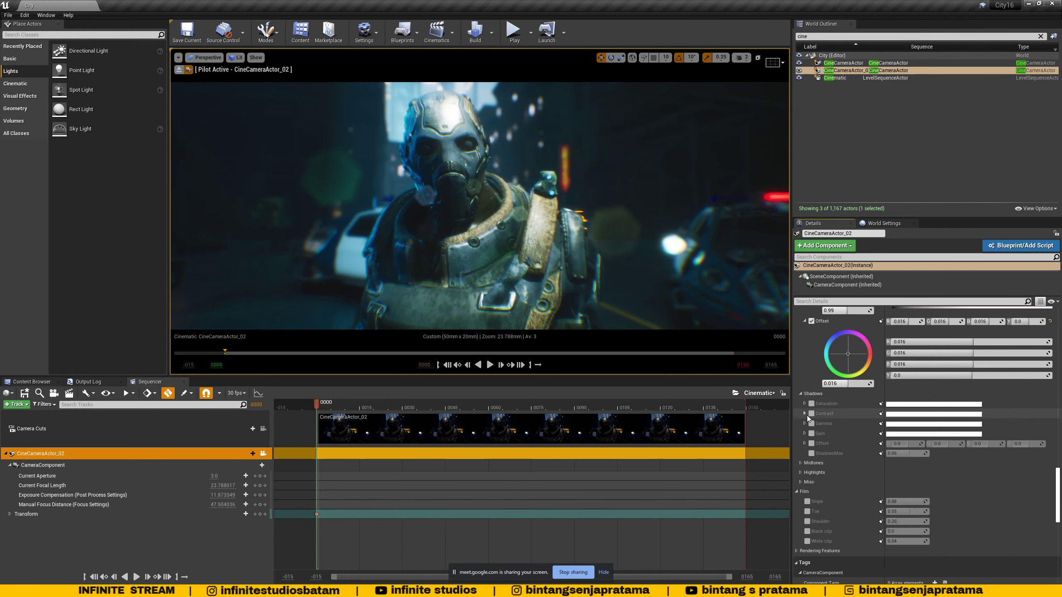
pyautogui.click(811, 433)
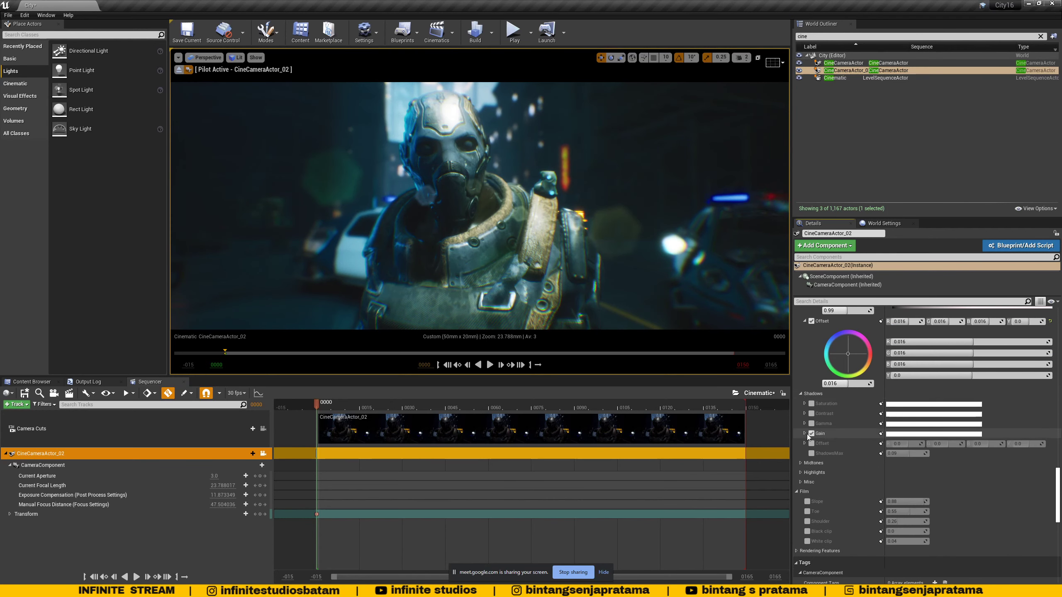
pyautogui.click(804, 434)
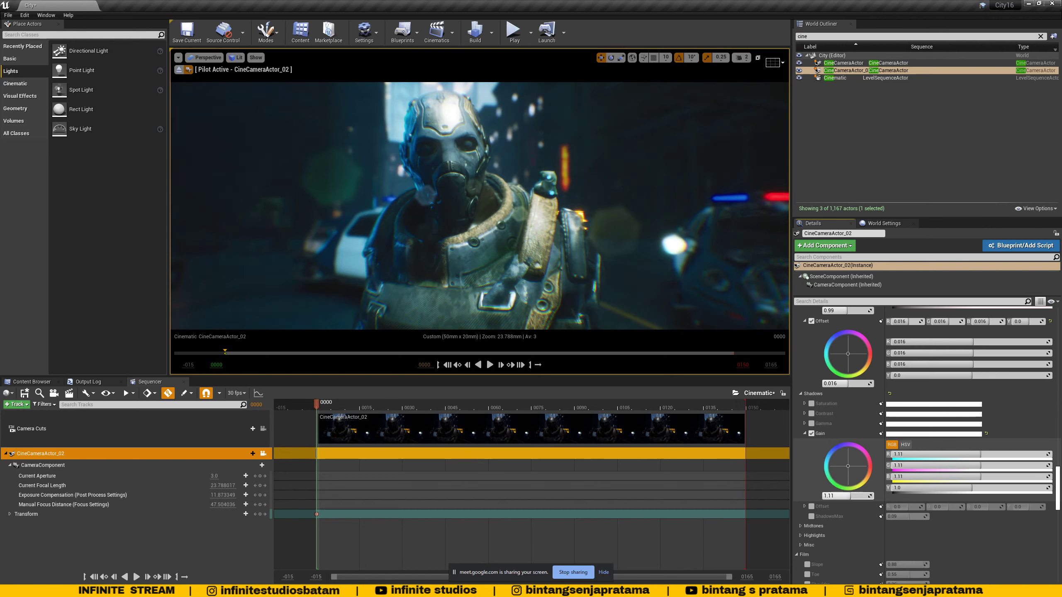
# Try lowering the Shadows gain to 0.
pyautogui.moveTo(836, 496); pyautogui.dragTo(826, 495)
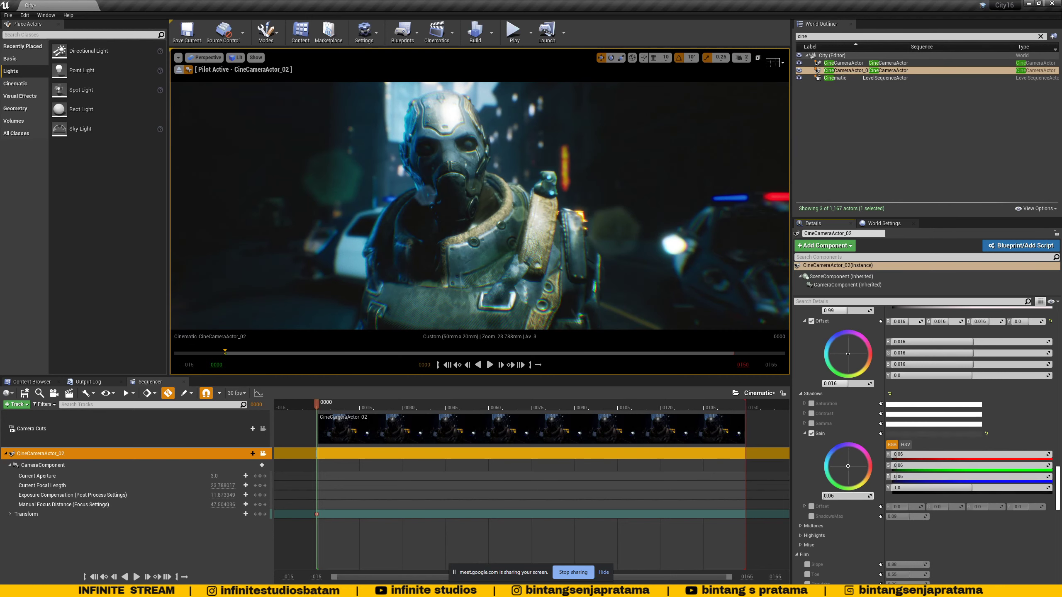
pyautogui.click(852, 495)
pyautogui.write('0')
pyautogui.press('Return')
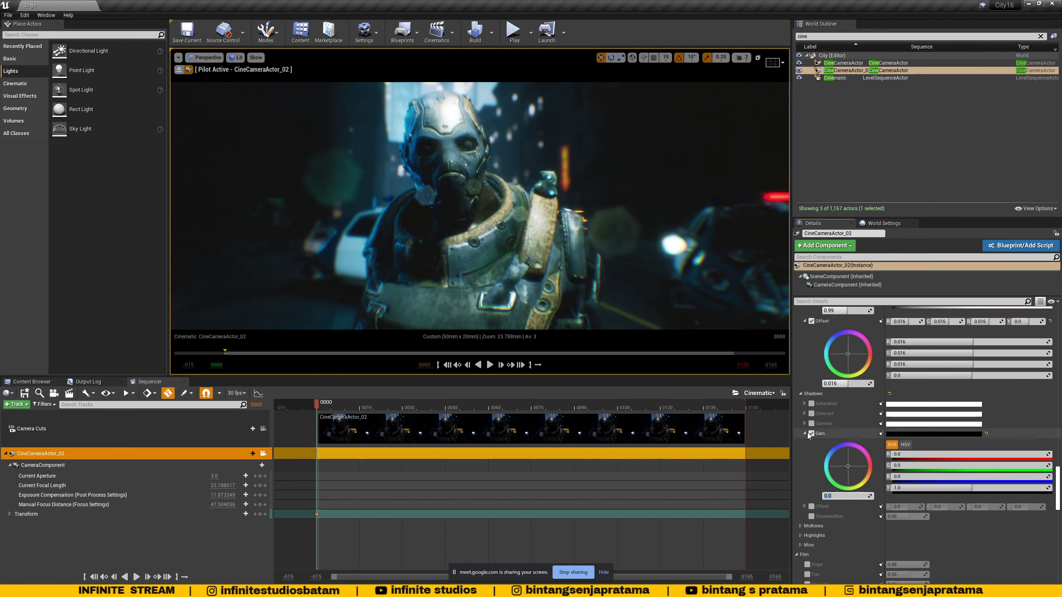
# Collapse the Global grading settings and raise the Shadows gain to about 1.02.
pyautogui.click(800, 394)
pyautogui.scroll(4, 804, 375)
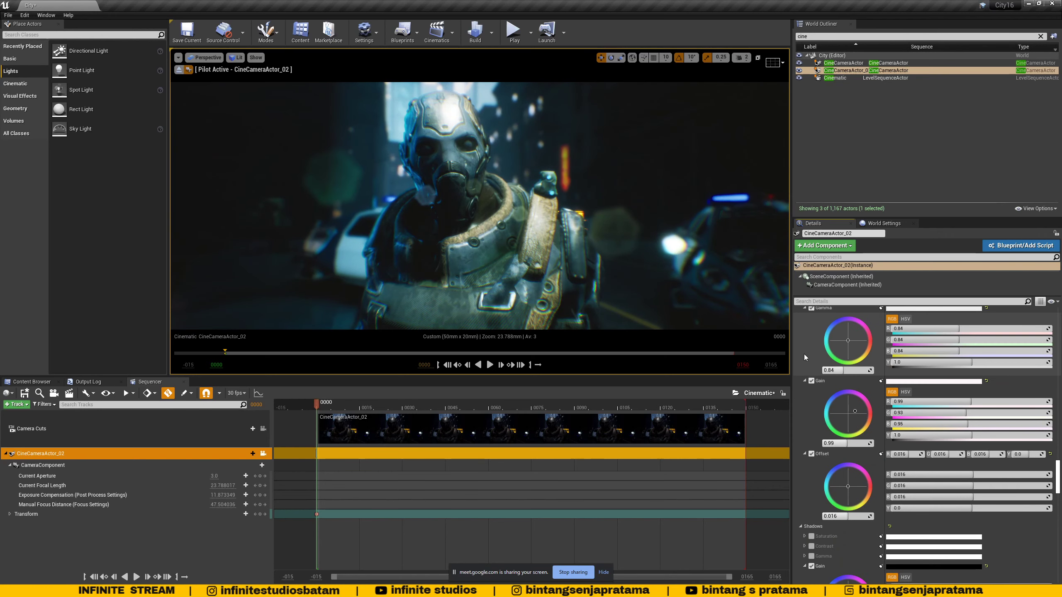
pyautogui.click(800, 361)
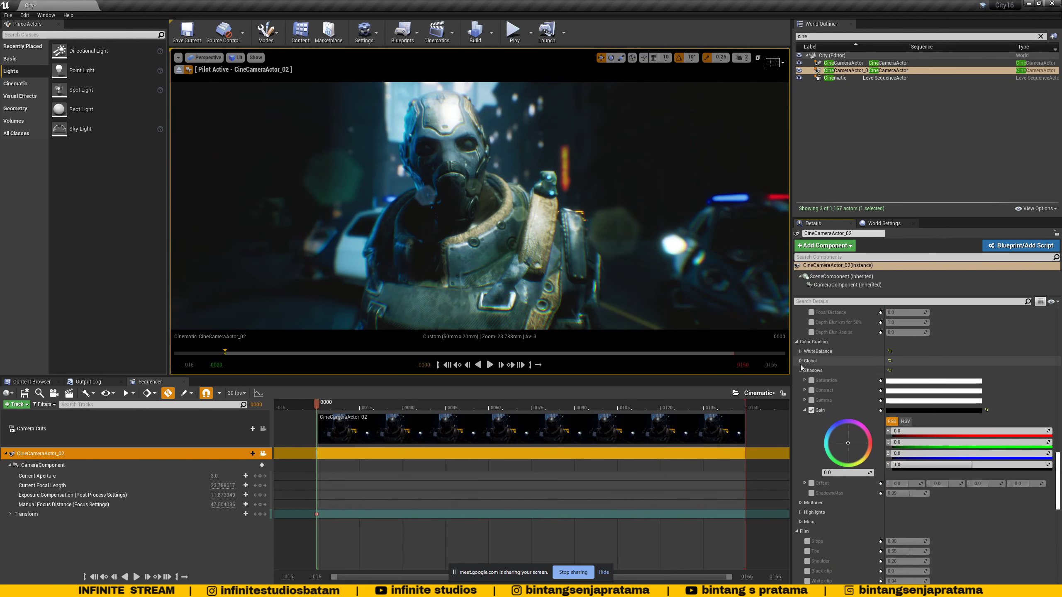
pyautogui.click(811, 410)
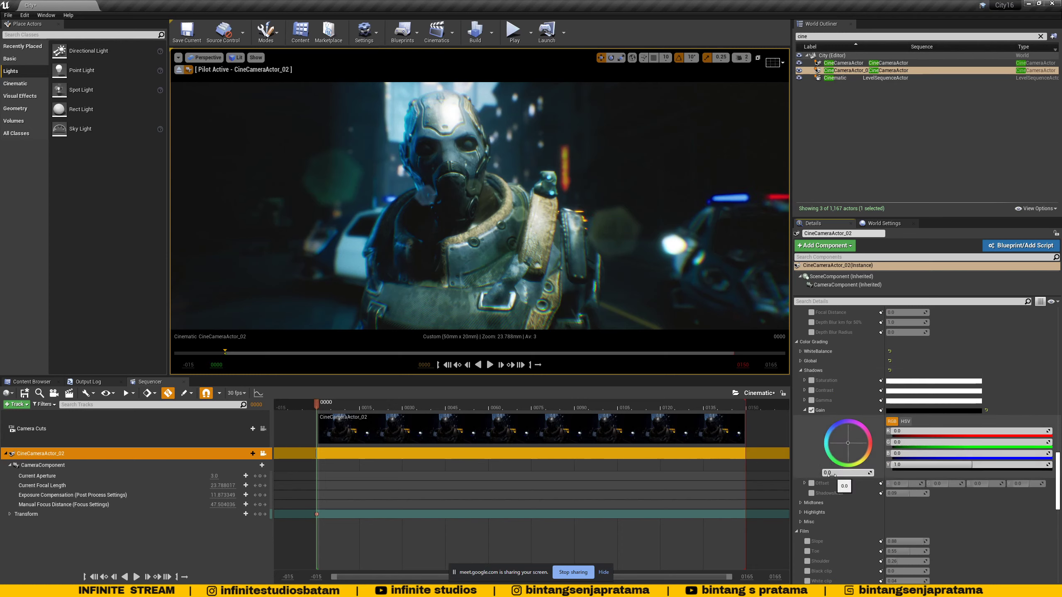
pyautogui.moveTo(829, 474); pyautogui.dragTo(861, 474)
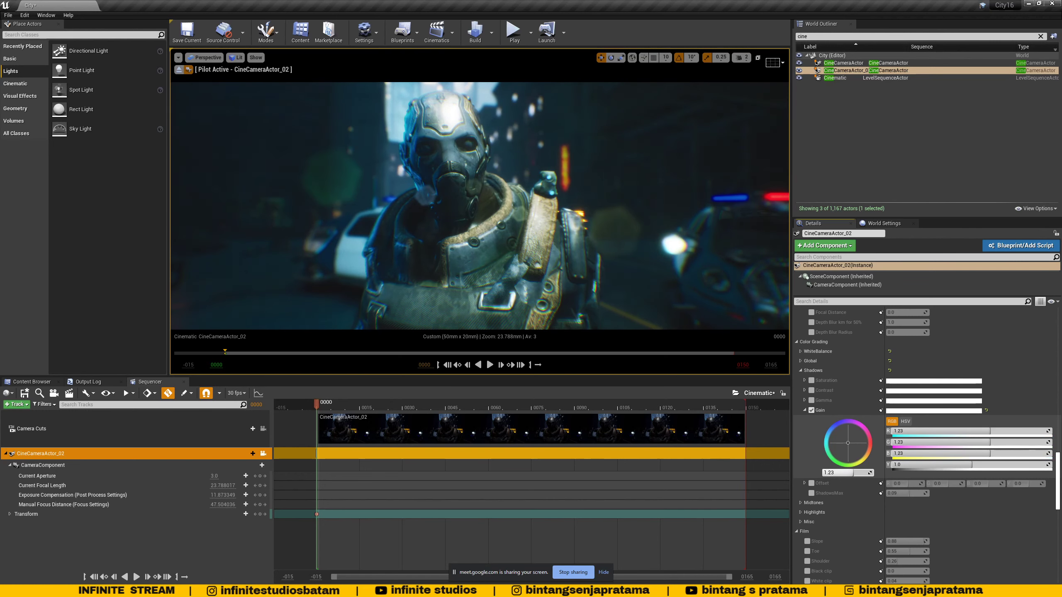
pyautogui.moveTo(847, 473); pyautogui.dragTo(849, 472)
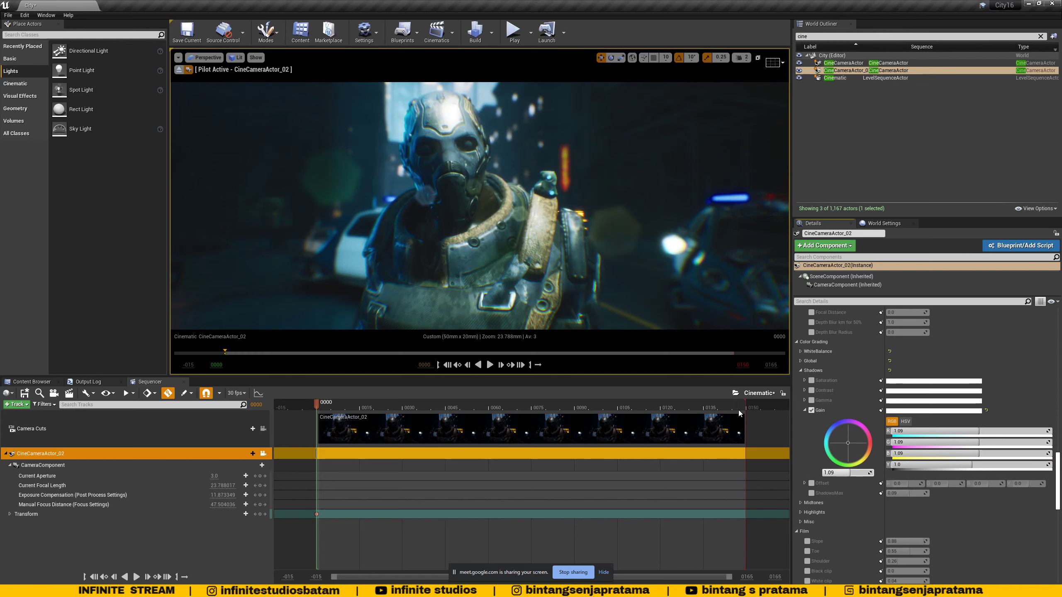
pyautogui.moveTo(849, 472)
pyautogui.mouseDown()
pyautogui.moveTo(876, 472)
pyautogui.moveTo(848, 473)
pyautogui.mouseUp()
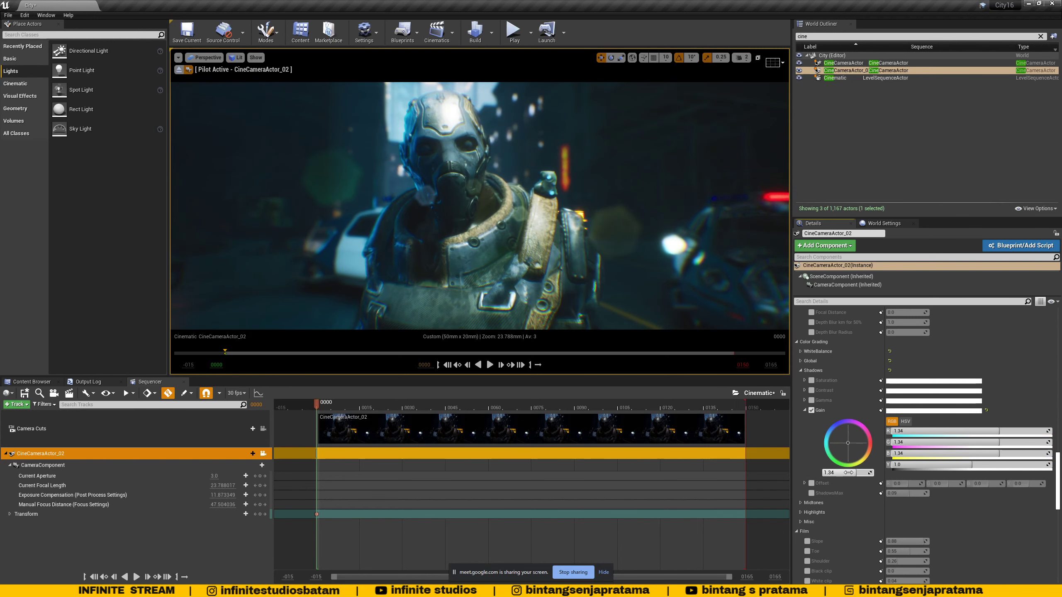
pyautogui.moveTo(848, 472)
pyautogui.mouseDown()
pyautogui.moveTo(827, 472)
pyautogui.moveTo(844, 472)
pyautogui.moveTo(830, 472)
pyautogui.moveTo(833, 460)
pyautogui.moveTo(840, 473)
pyautogui.mouseUp()
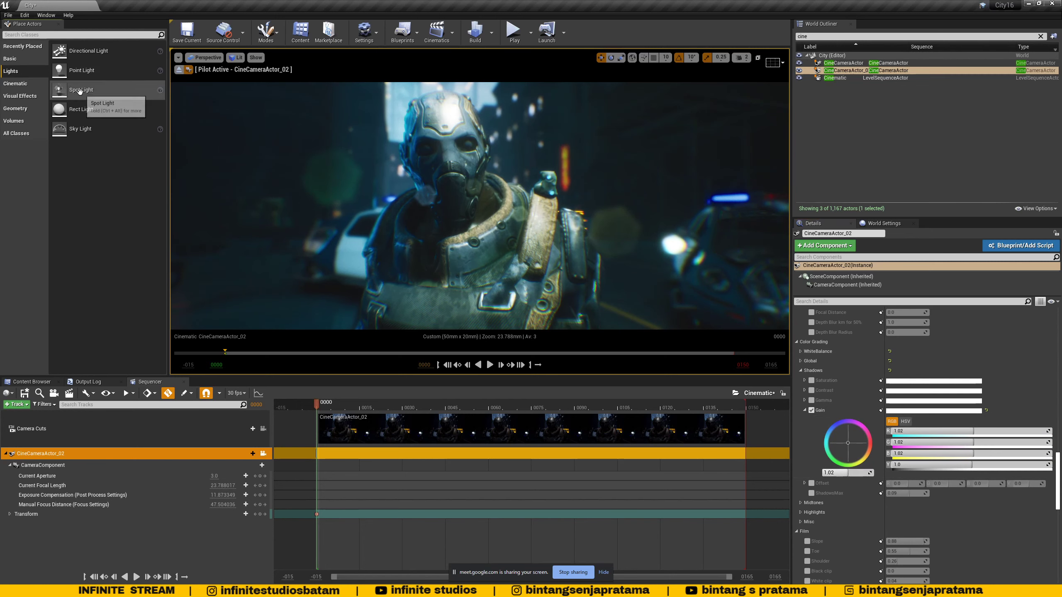
# Place a new point light in the background street beside the robot, at about X 5735, Y -7822, Z 515.
pyautogui.moveTo(75, 70); pyautogui.dragTo(345, 200)
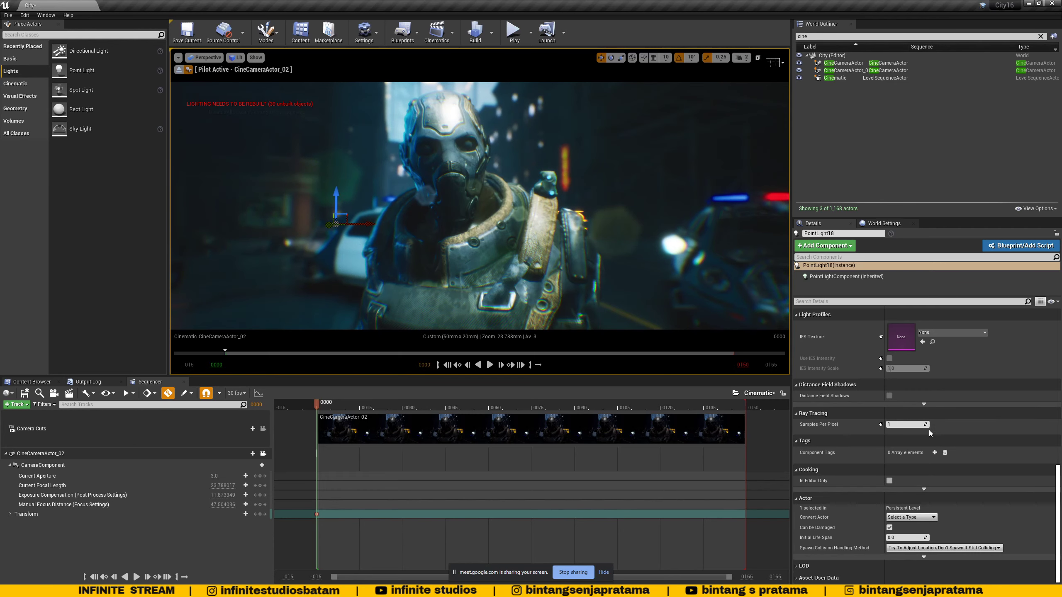
pyautogui.scroll(6, 927, 418)
pyautogui.scroll(3, 926, 371)
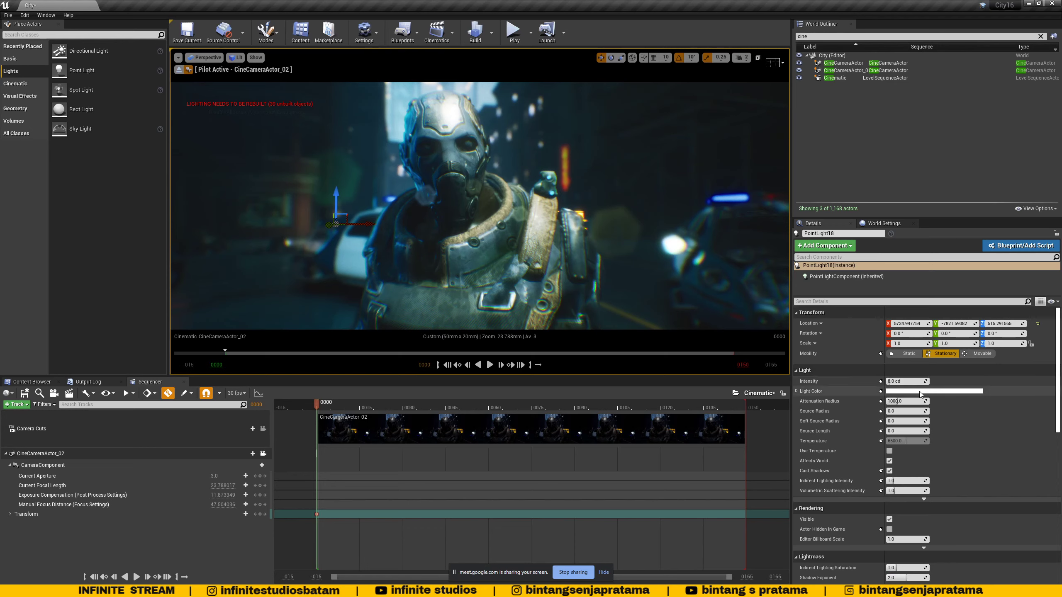
# Color the new background point light warm orange and set its intensity to about 19.7 cd.
pyautogui.click(932, 391)
pyautogui.click(781, 425)
pyautogui.moveTo(781, 426); pyautogui.dragTo(813, 444)
pyautogui.click(845, 406)
pyautogui.moveTo(845, 407); pyautogui.dragTo(908, 381)
pyautogui.click(865, 563)
# Nudge the orange point light to about X 5767, Y -7822, Z 508 and save the level.
pyautogui.moveTo(345, 217); pyautogui.dragTo(350, 218)
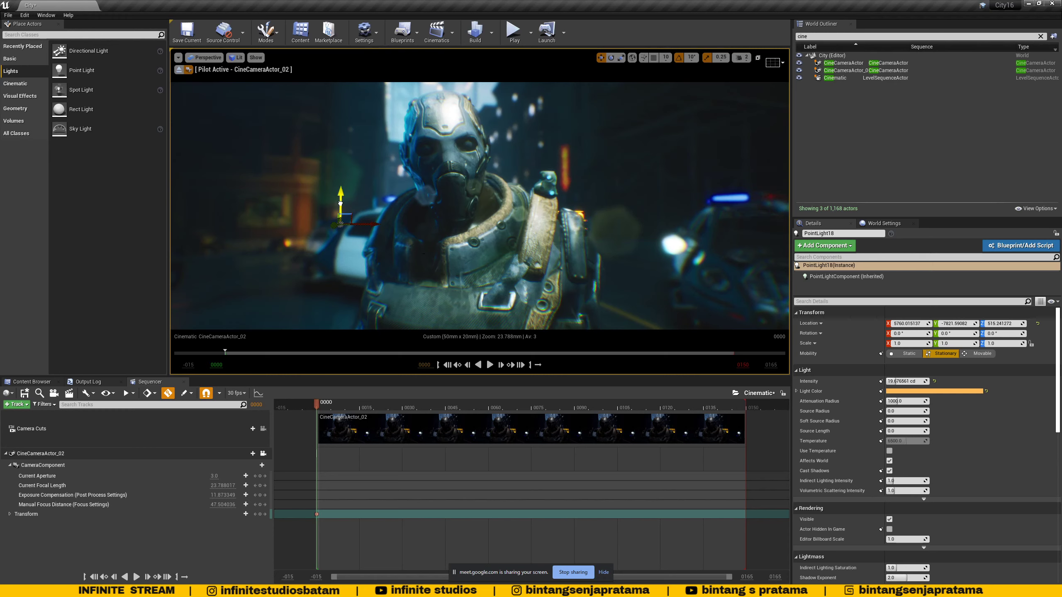
pyautogui.moveTo(340, 204); pyautogui.dragTo(340, 199)
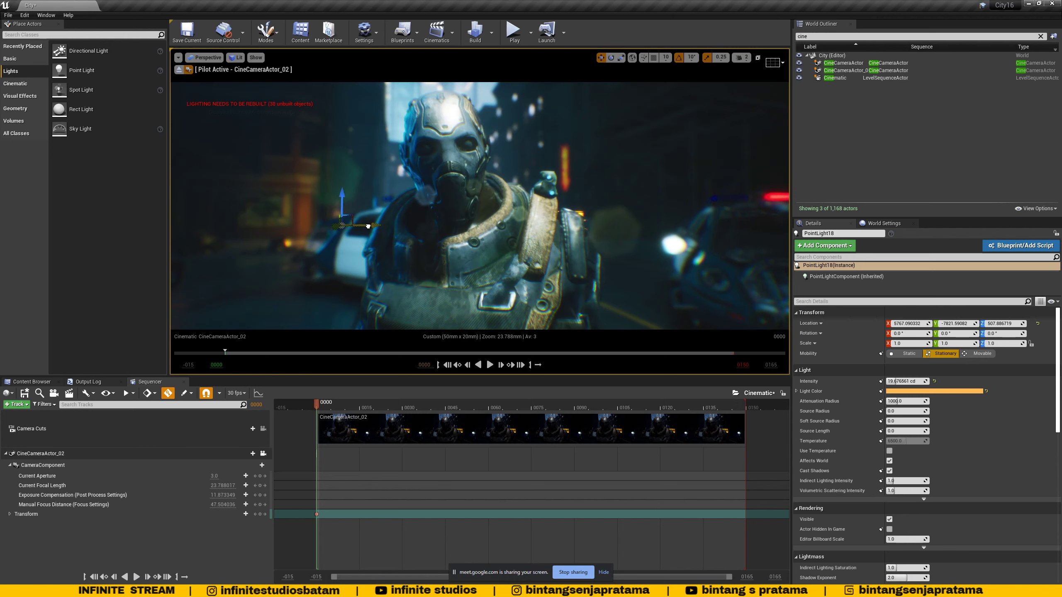
pyautogui.click(340, 206)
pyautogui.hotkey('ctrl', 's')
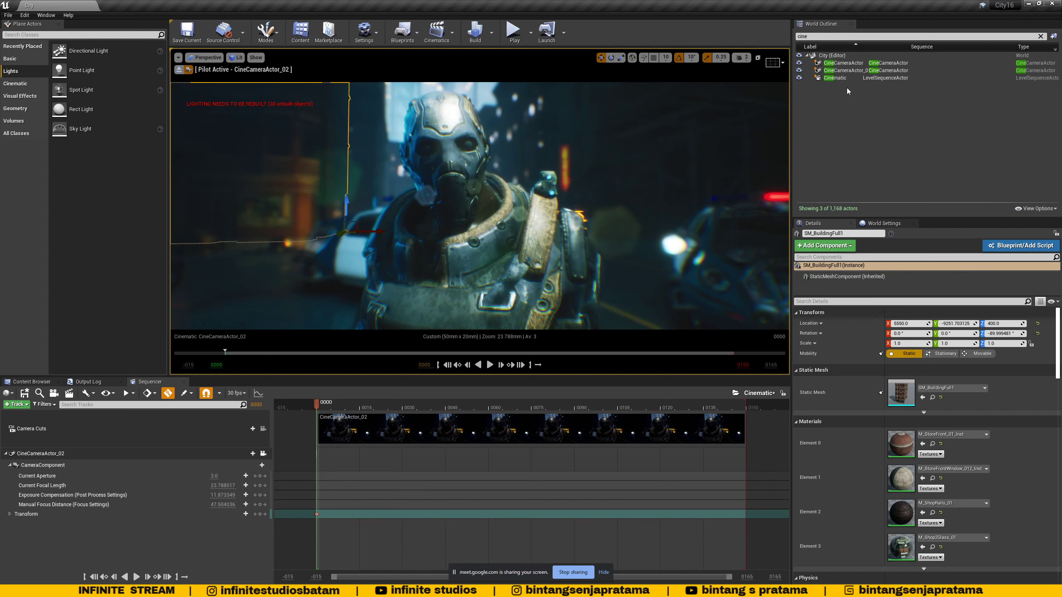
# Examine CineCameraActor_02's lens, image effects and color grading settings.
pyautogui.click(853, 70)
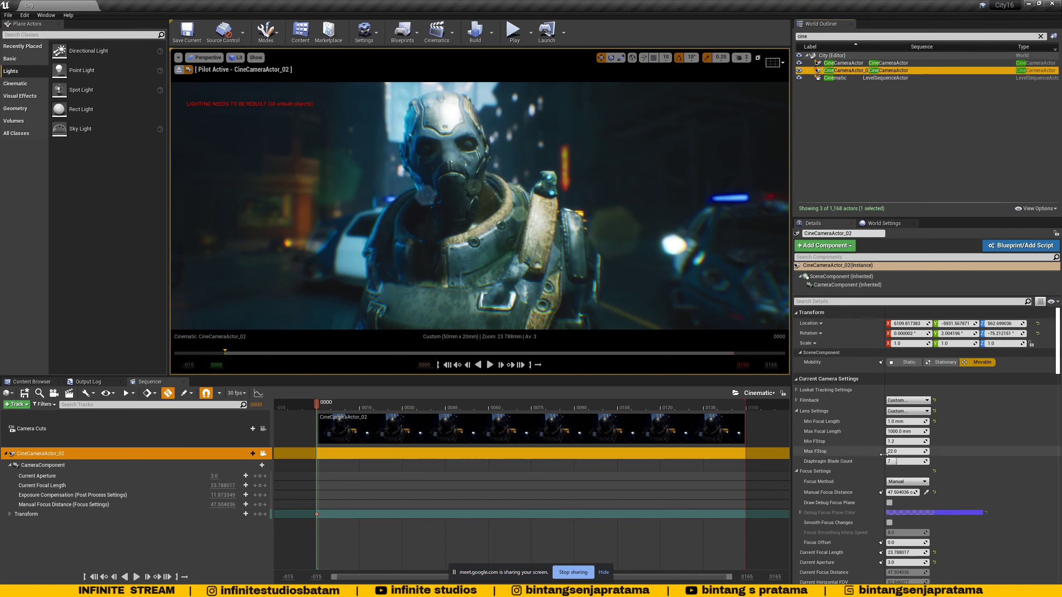
pyautogui.scroll(-10, 893, 468)
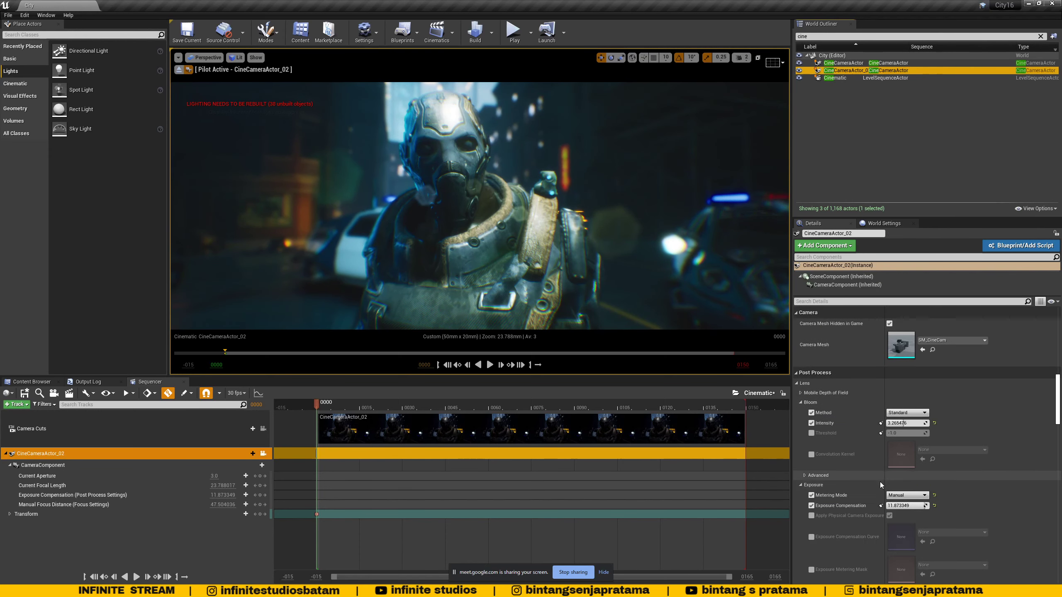
pyautogui.scroll(-8, 873, 494)
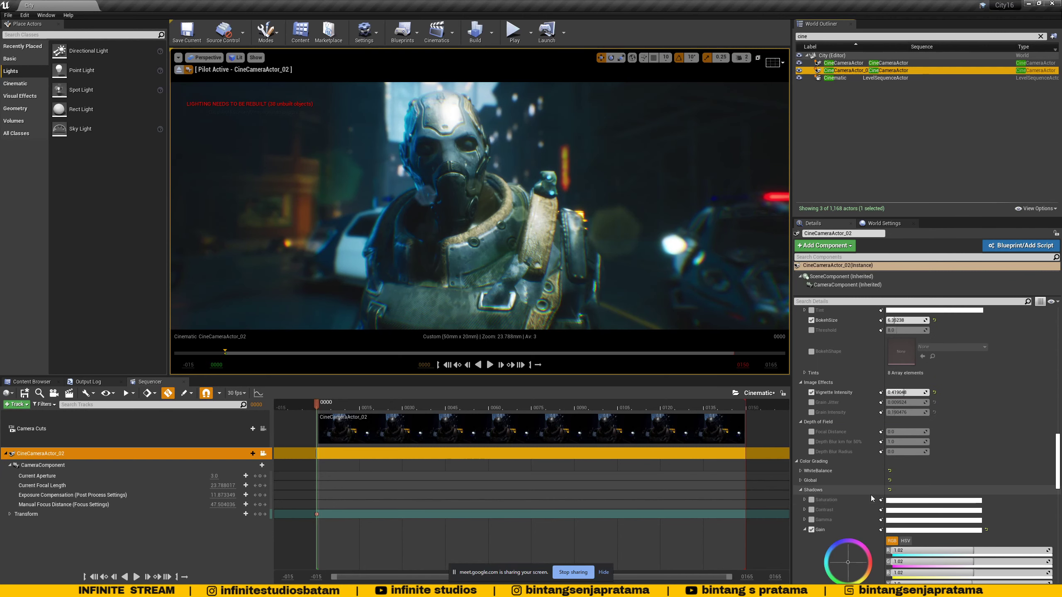
pyautogui.scroll(-6, 869, 497)
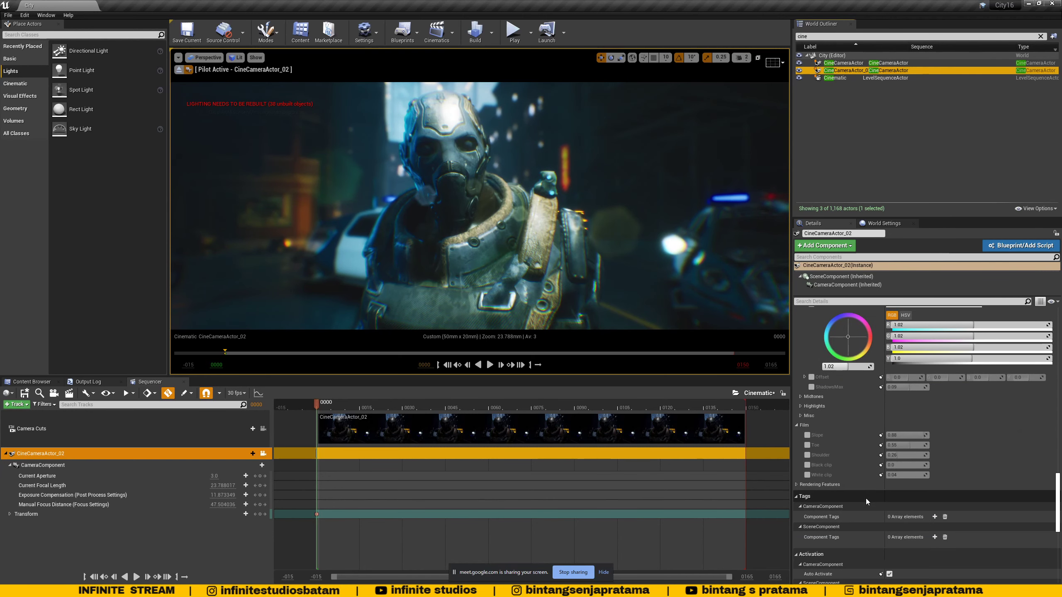
pyautogui.scroll(-4, 865, 498)
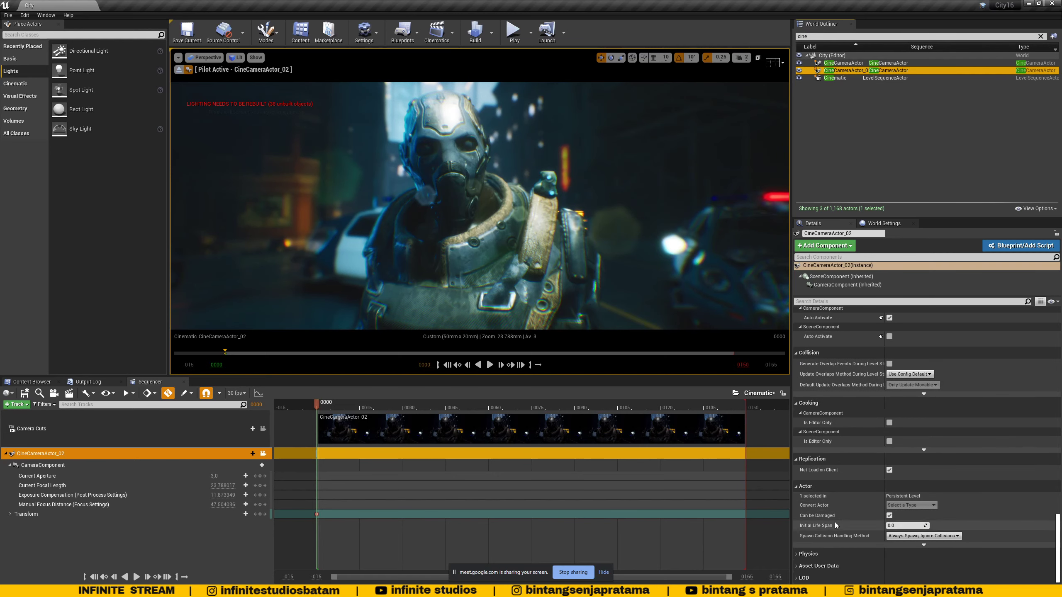
pyautogui.scroll(8, 831, 524)
pyautogui.scroll(7, 843, 517)
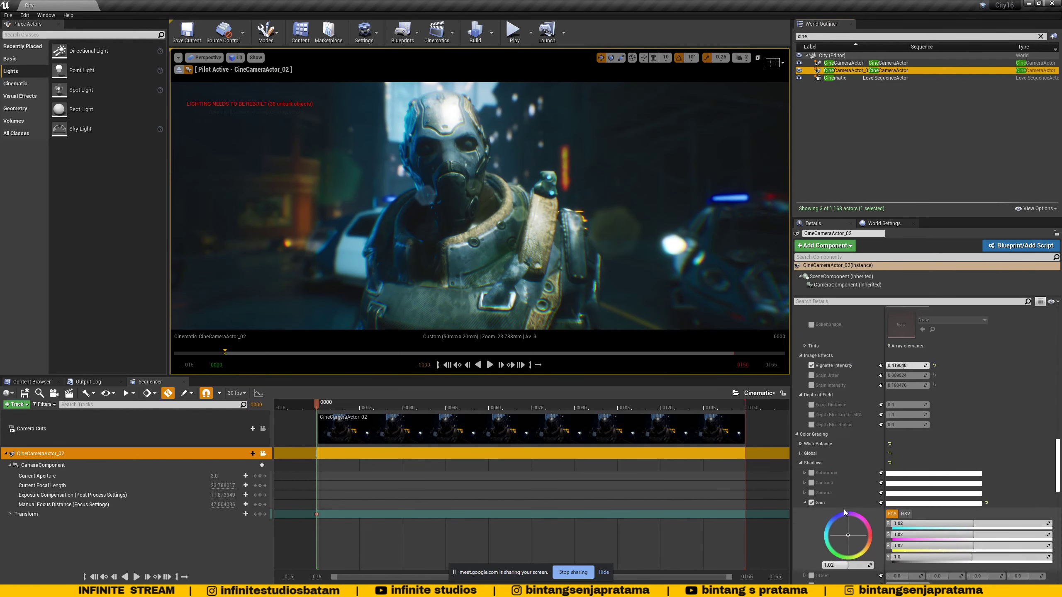
pyautogui.click(332, 407)
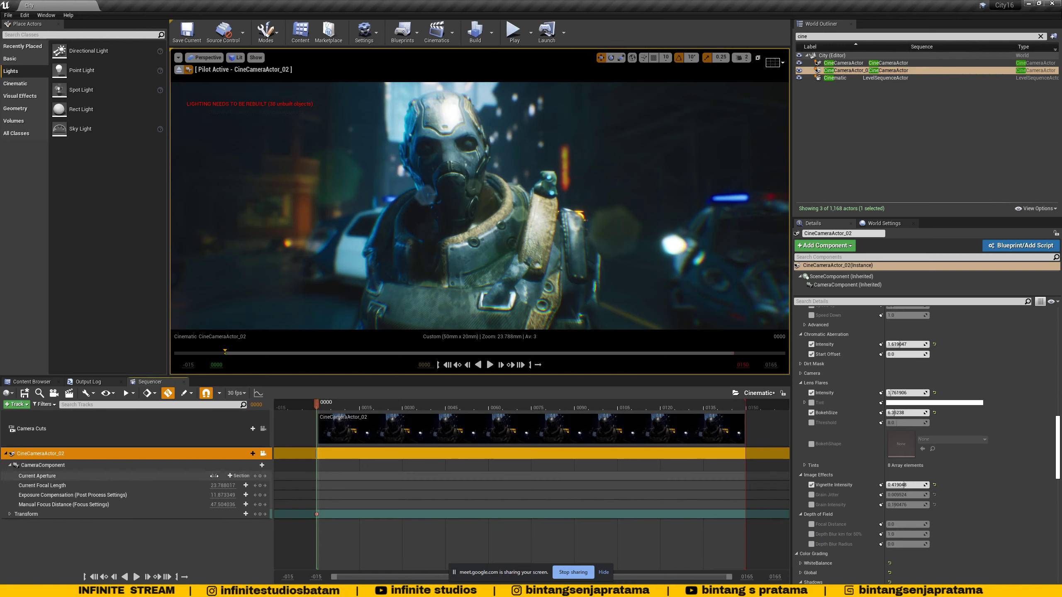
# Try lower and higher apertures on CineCameraActor_02, set Current Aperture back to 3.0 and save the level.
pyautogui.moveTo(214, 476)
pyautogui.mouseDown()
pyautogui.moveTo(246, 476)
pyautogui.moveTo(211, 476)
pyautogui.moveTo(232, 475)
pyautogui.mouseUp()
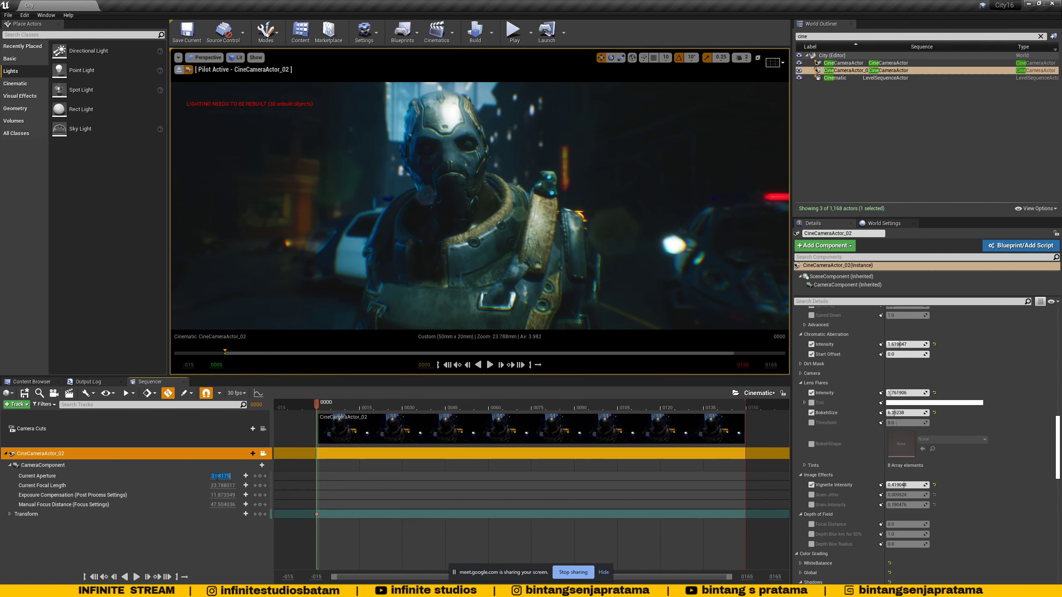
pyautogui.write('3')
pyautogui.press('Return')
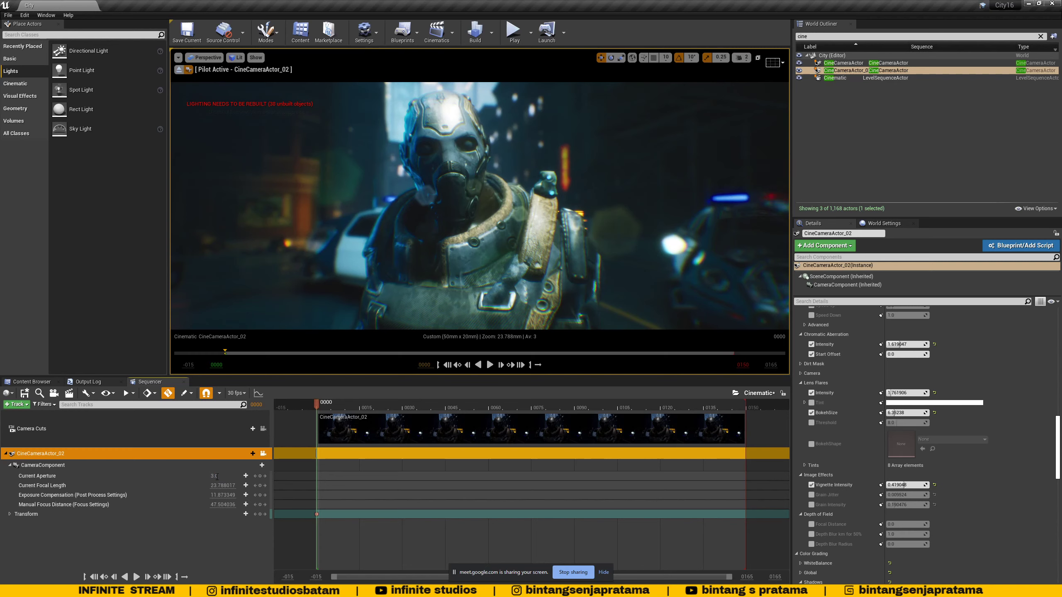
pyautogui.moveTo(221, 476); pyautogui.dragTo(210, 476)
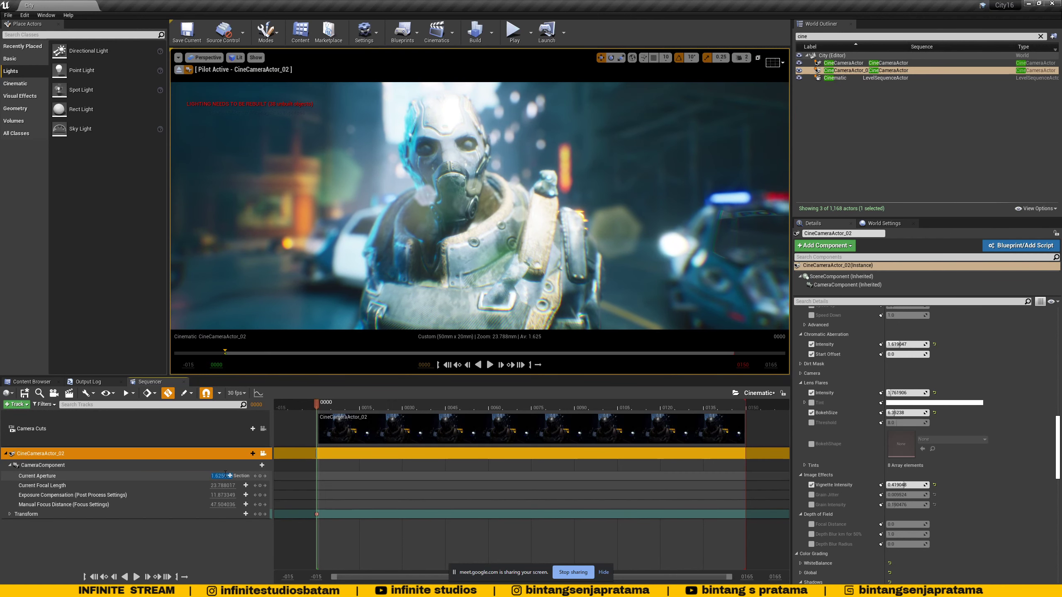
pyautogui.write('3')
pyautogui.press('Return')
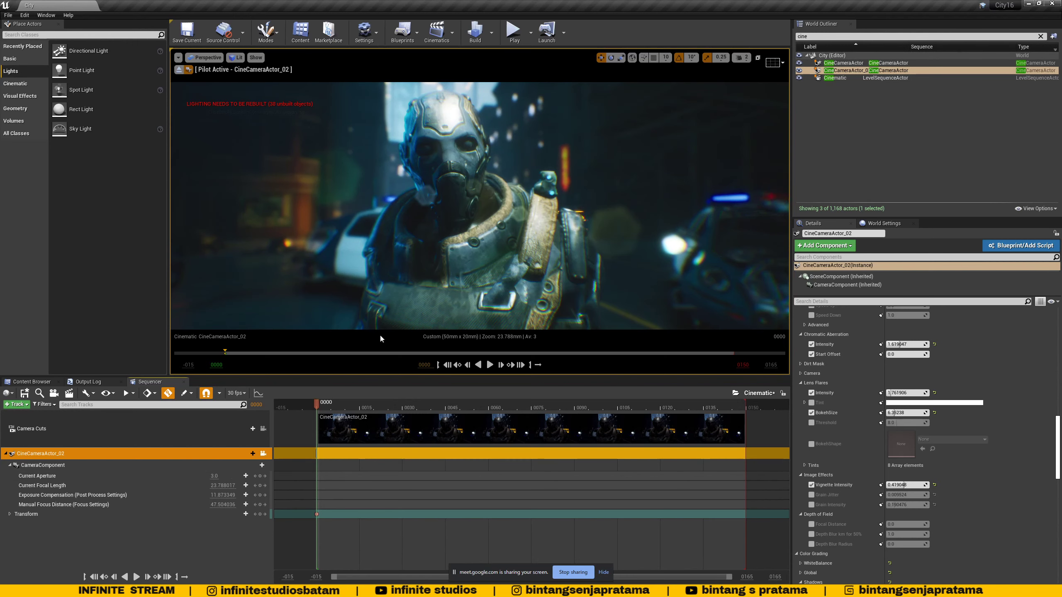
pyautogui.click(187, 32)
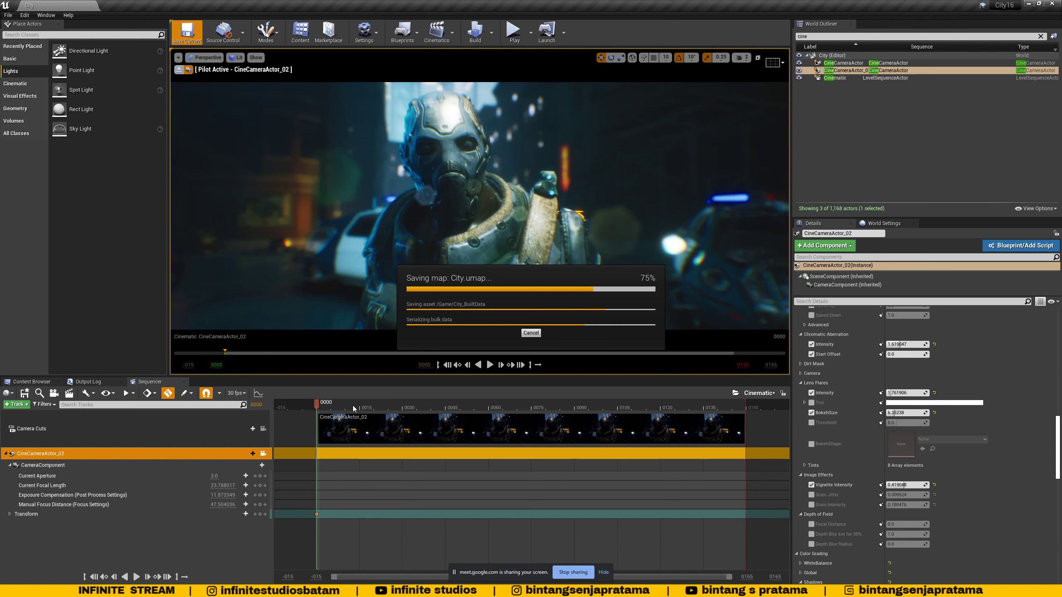
# Collapse CineCameraActor_02's CameraComponent tracks and expand its Transform track into Location, Rotation and Scale, hiding the screen-sharing notice.
pyautogui.scroll(3, 861, 424)
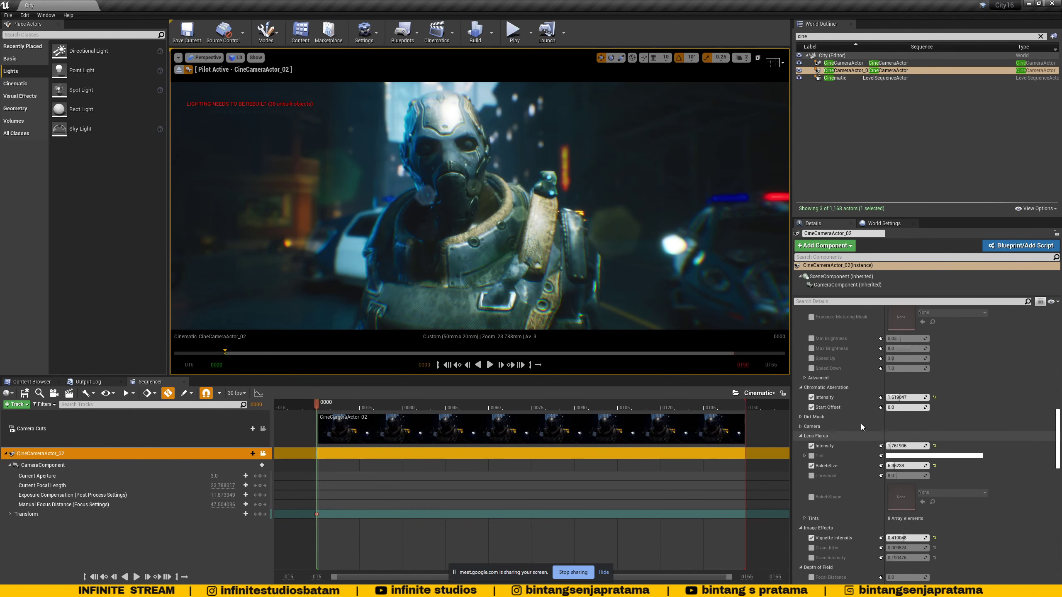
pyautogui.scroll(10, 860, 423)
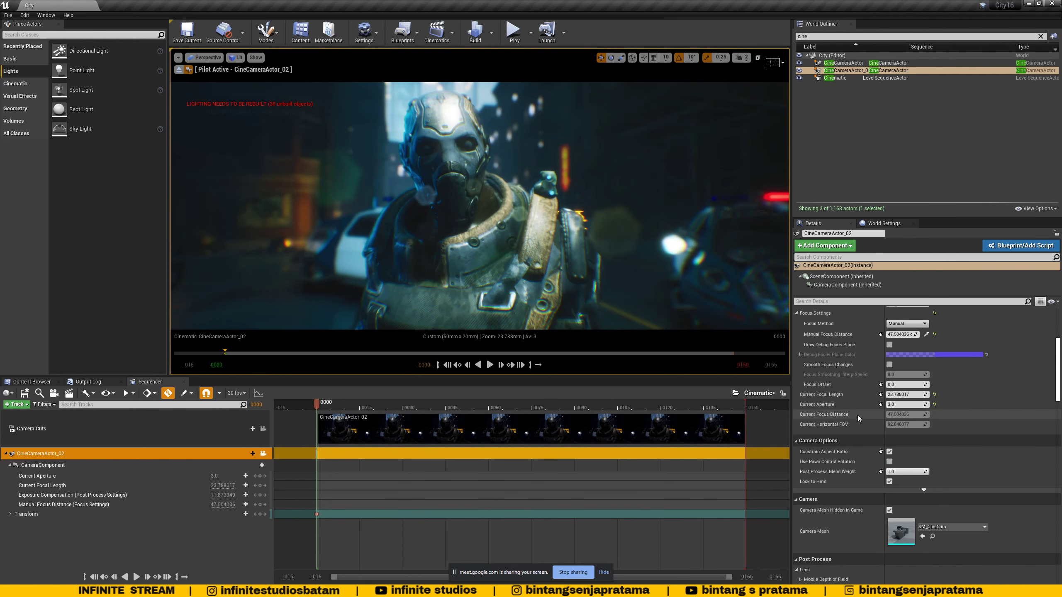
pyautogui.scroll(1, 857, 415)
pyautogui.scroll(8, 858, 415)
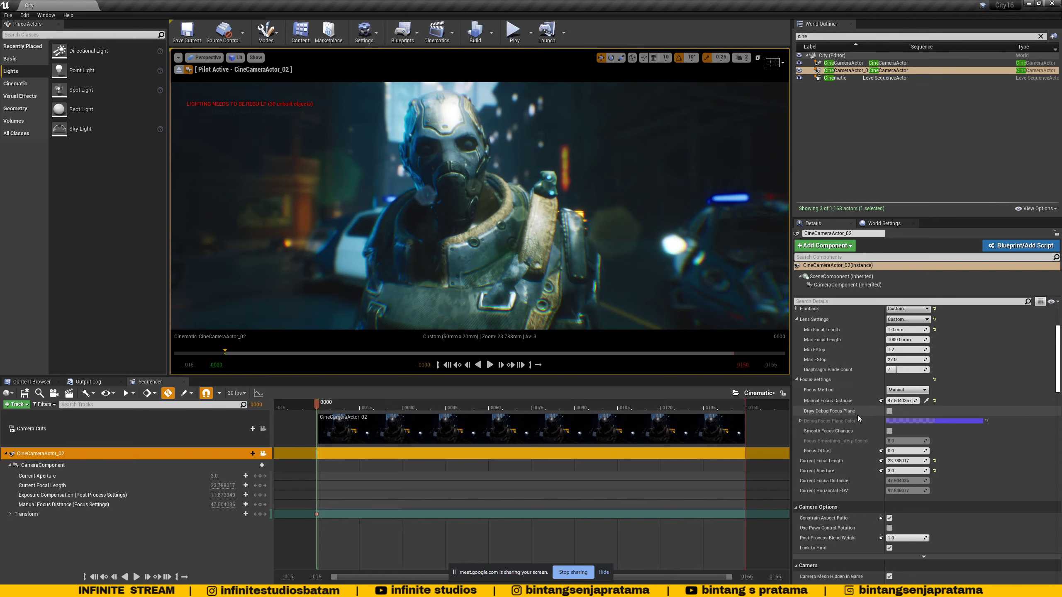
pyautogui.click(94, 550)
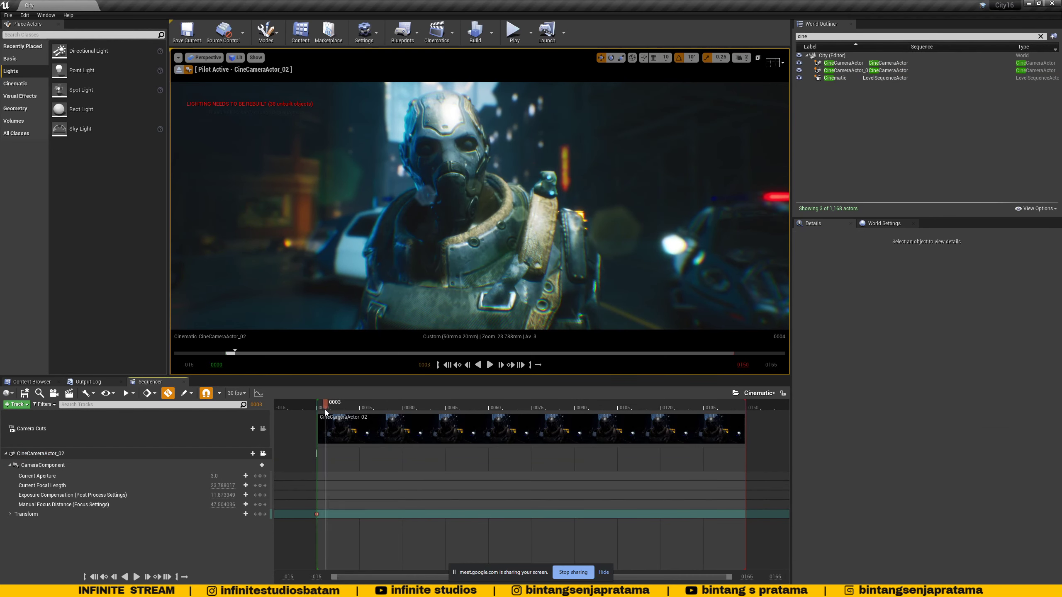
pyautogui.click(54, 519)
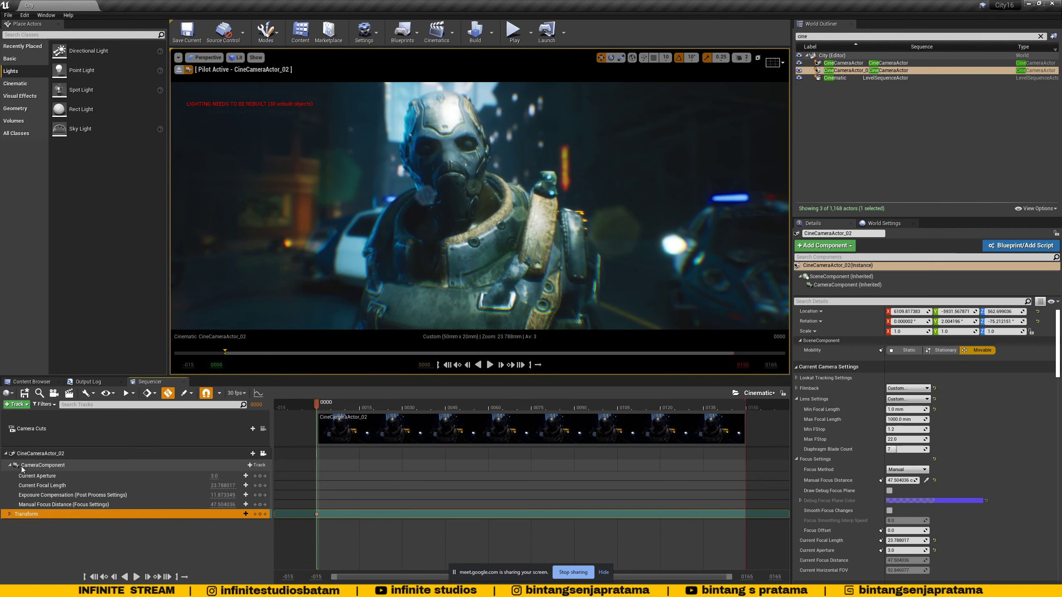
pyautogui.click(10, 465)
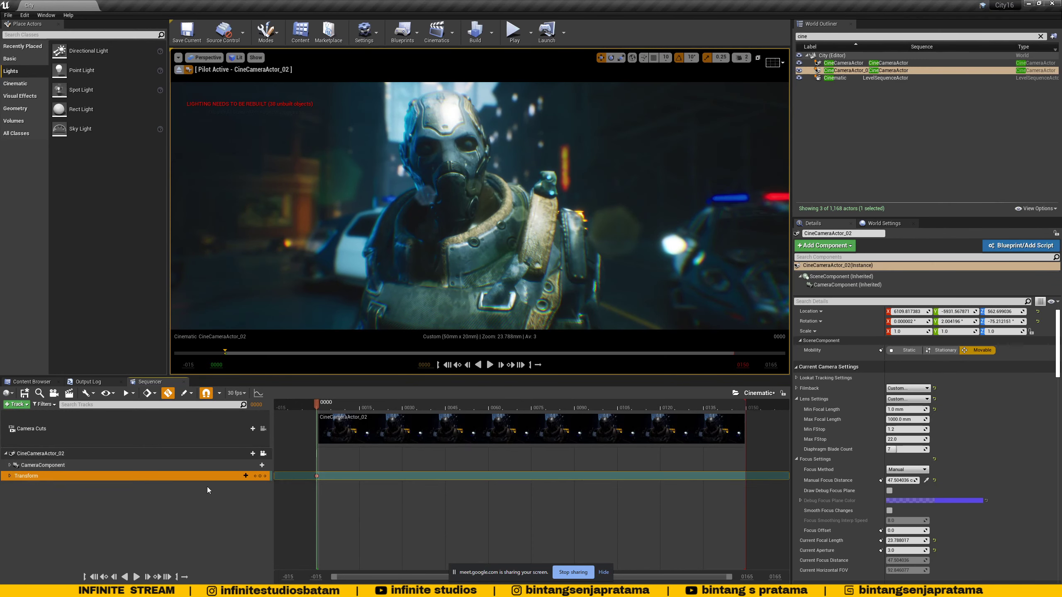
pyautogui.click(9, 476)
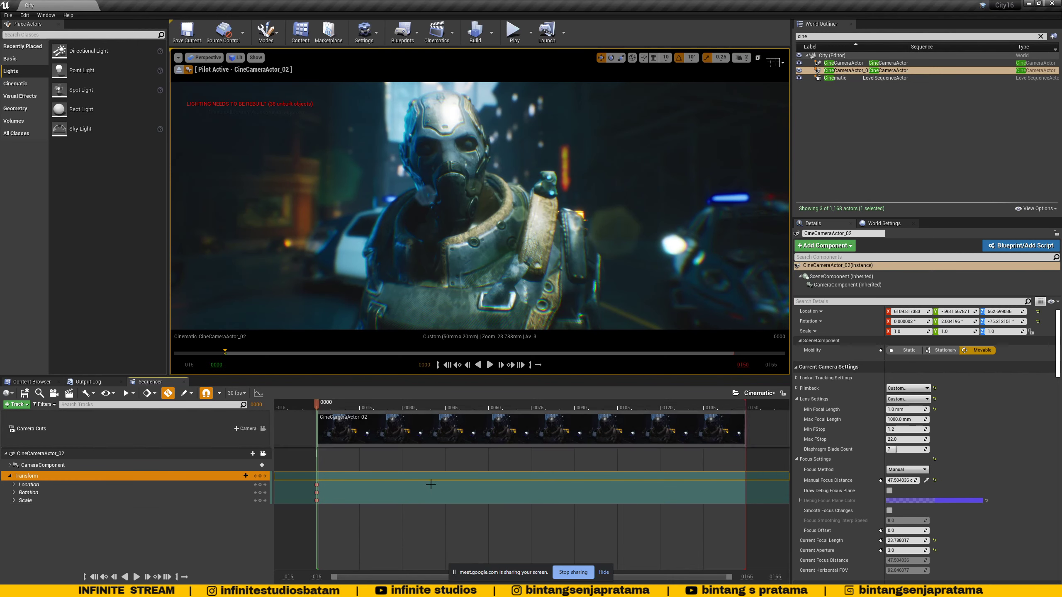
pyautogui.click(603, 574)
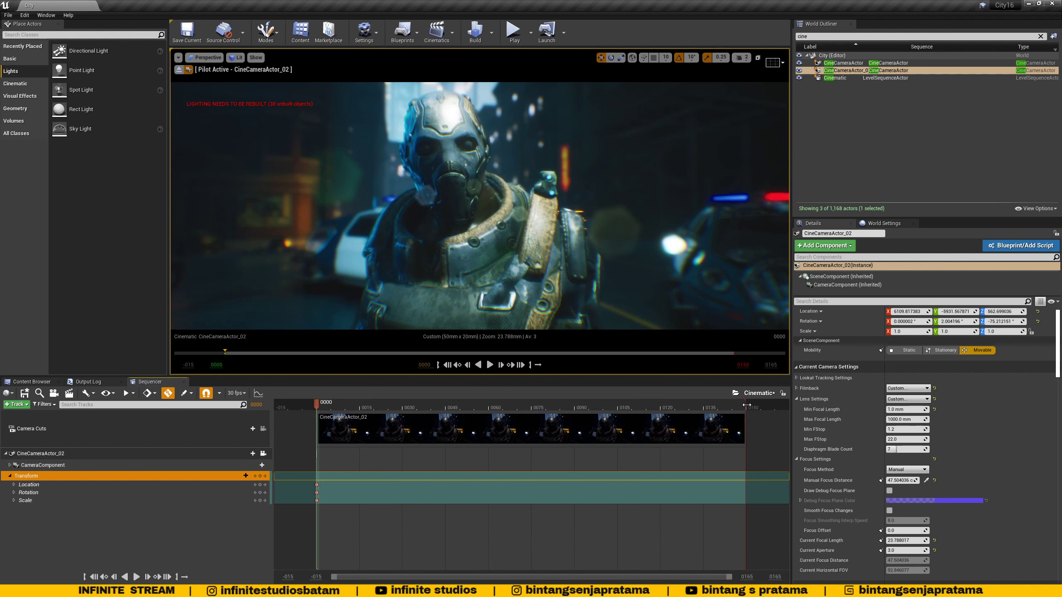
# Extend the sequence's playback end and the CineCameraActor_02 camera cut to frame 165, with the working range ending at 165.
pyautogui.moveTo(745, 408); pyautogui.dragTo(784, 411)
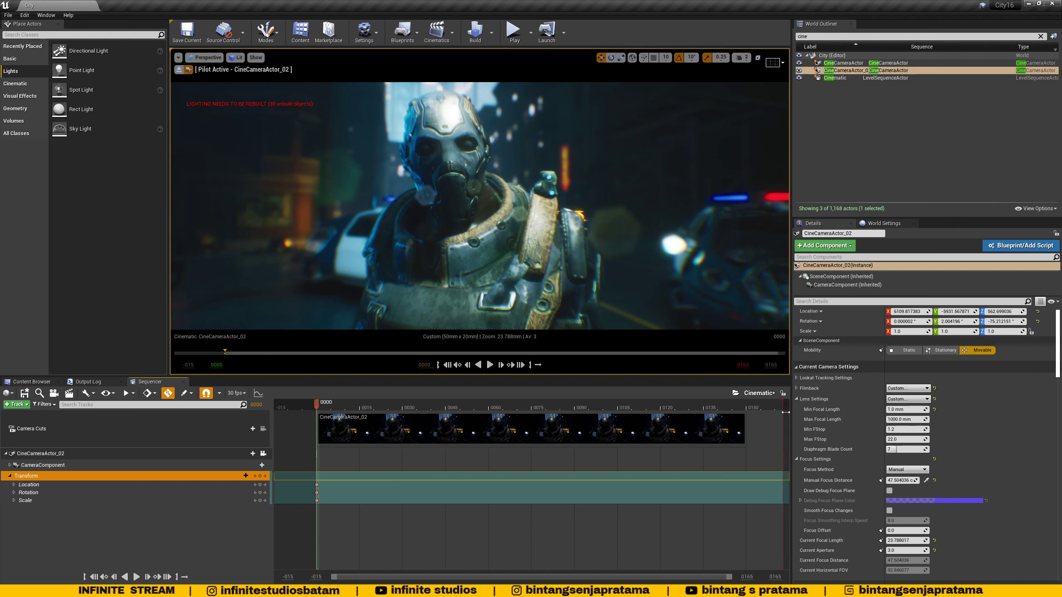
pyautogui.click(744, 423)
pyautogui.moveTo(745, 423)
pyautogui.mouseDown()
pyautogui.moveTo(783, 425)
pyautogui.moveTo(772, 407)
pyautogui.moveTo(782, 407)
pyautogui.mouseUp()
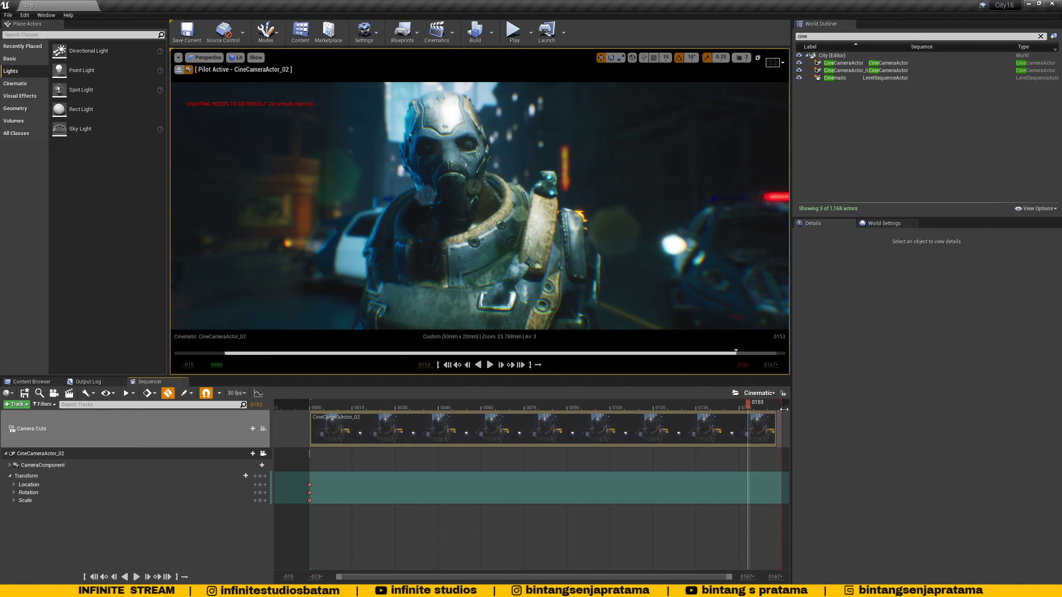
pyautogui.click(746, 577)
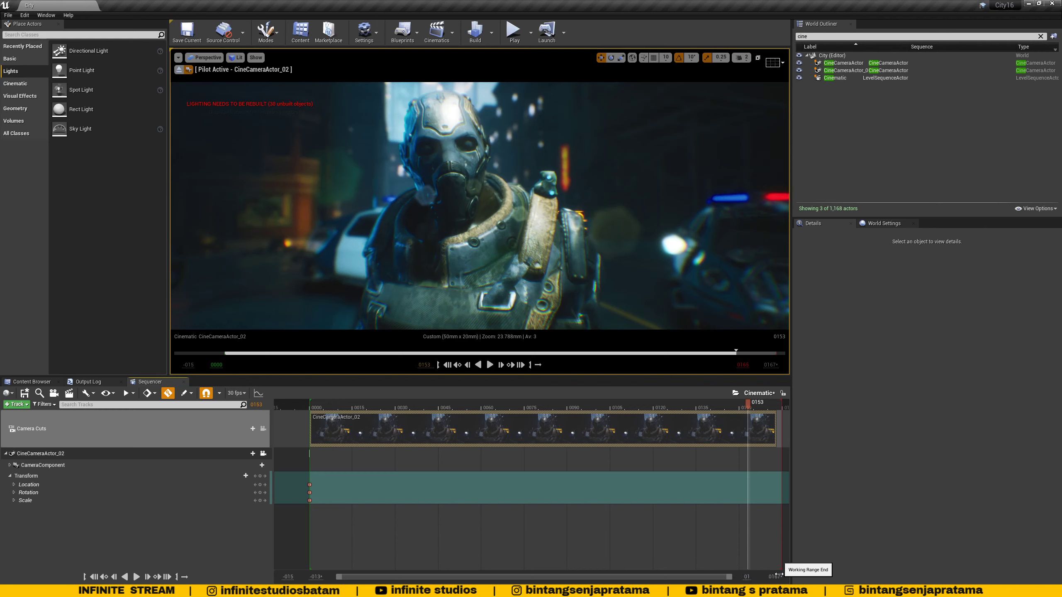
pyautogui.moveTo(731, 576)
pyautogui.mouseDown()
pyautogui.moveTo(720, 580)
pyautogui.moveTo(732, 580)
pyautogui.mouseUp()
pyautogui.click(773, 576)
pyautogui.write('165')
pyautogui.press('Return')
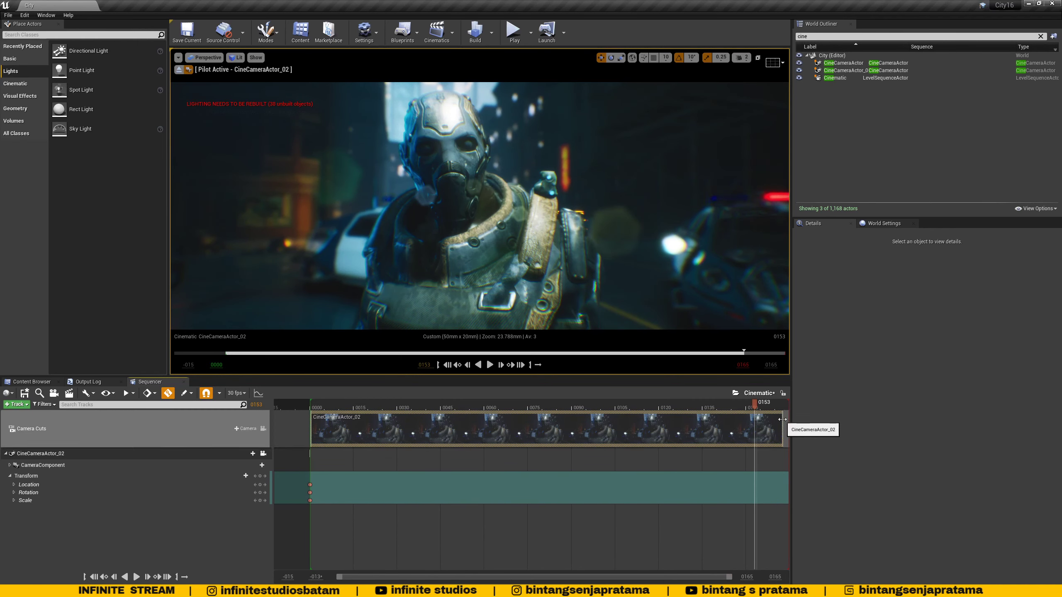
pyautogui.moveTo(782, 419); pyautogui.dragTo(785, 419)
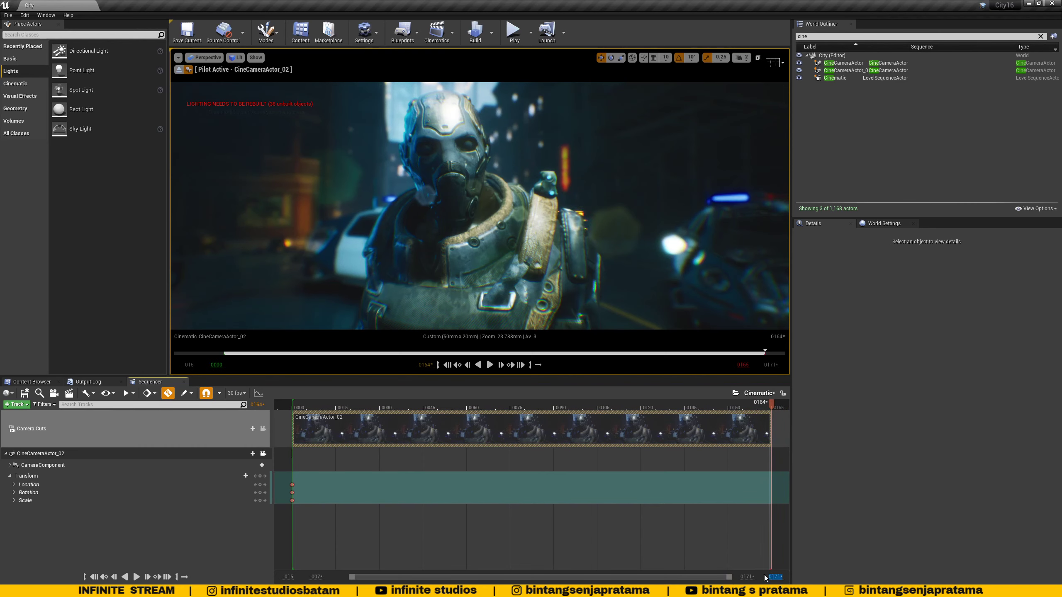
pyautogui.write('5')
pyautogui.press('Return')
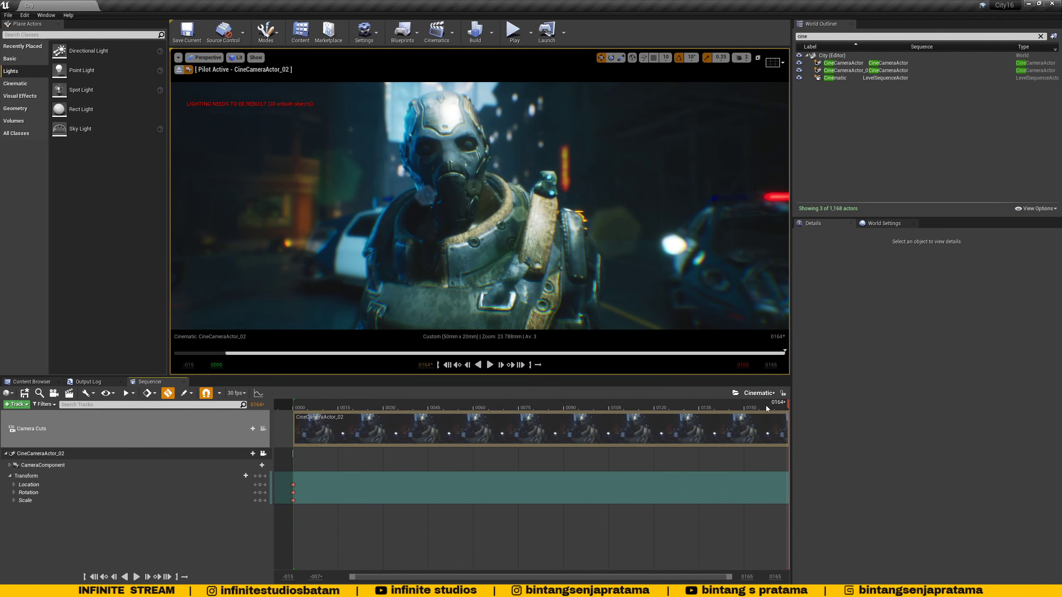
# Select the CameraComponent track at frame 0 and move the playhead to frame 165.
pyautogui.moveTo(765, 405); pyautogui.dragTo(295, 434)
pyautogui.click(148, 465)
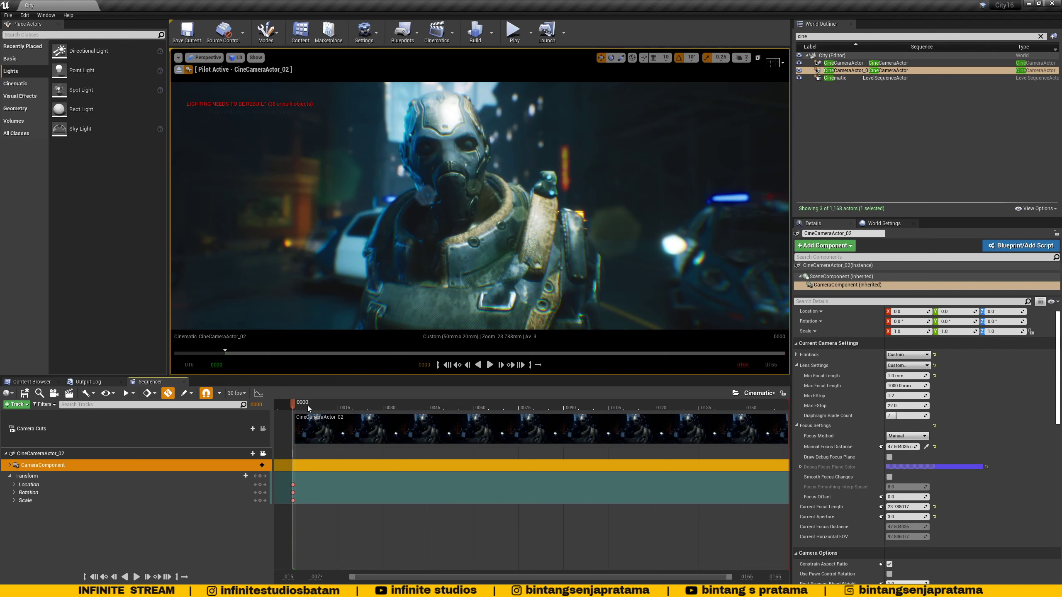
pyautogui.moveTo(377, 406); pyautogui.dragTo(790, 413)
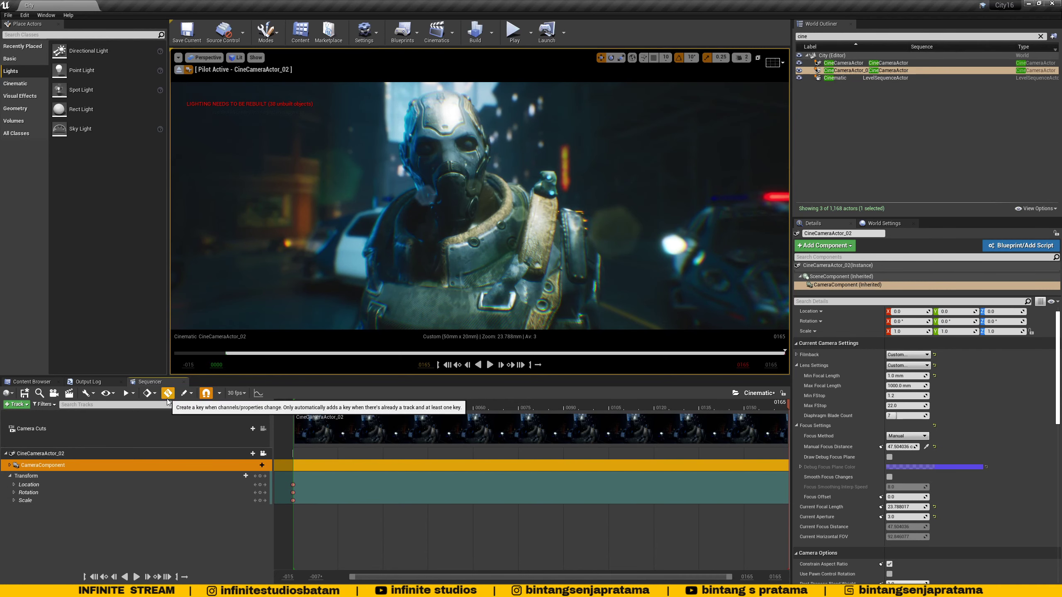
# Switch auto-keying off, scrub between frame 0 and frame 165, and switch auto-keying on again.
pyautogui.click(168, 393)
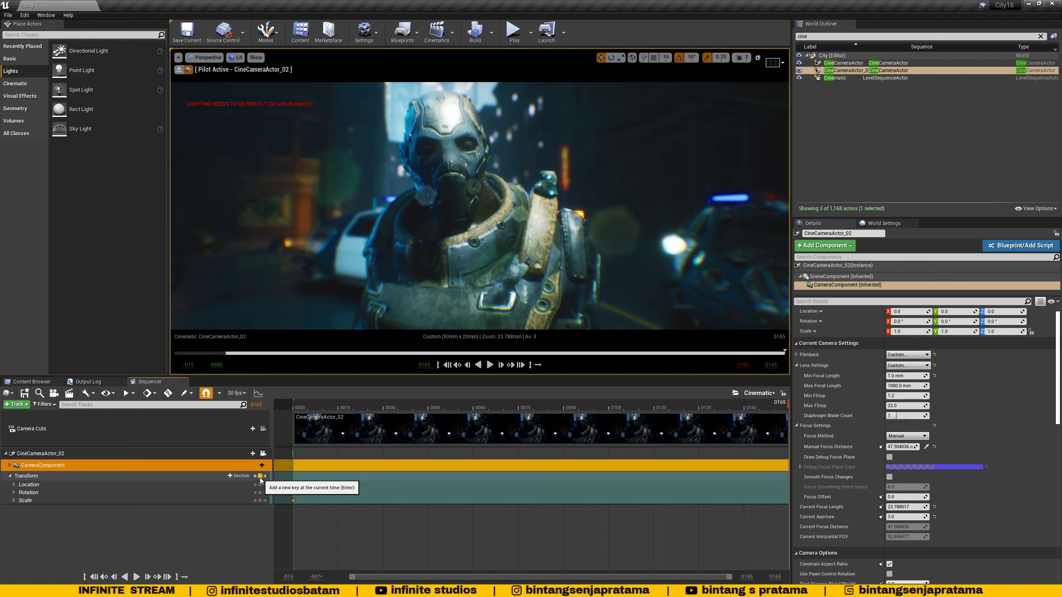
pyautogui.moveTo(310, 409); pyautogui.dragTo(294, 407)
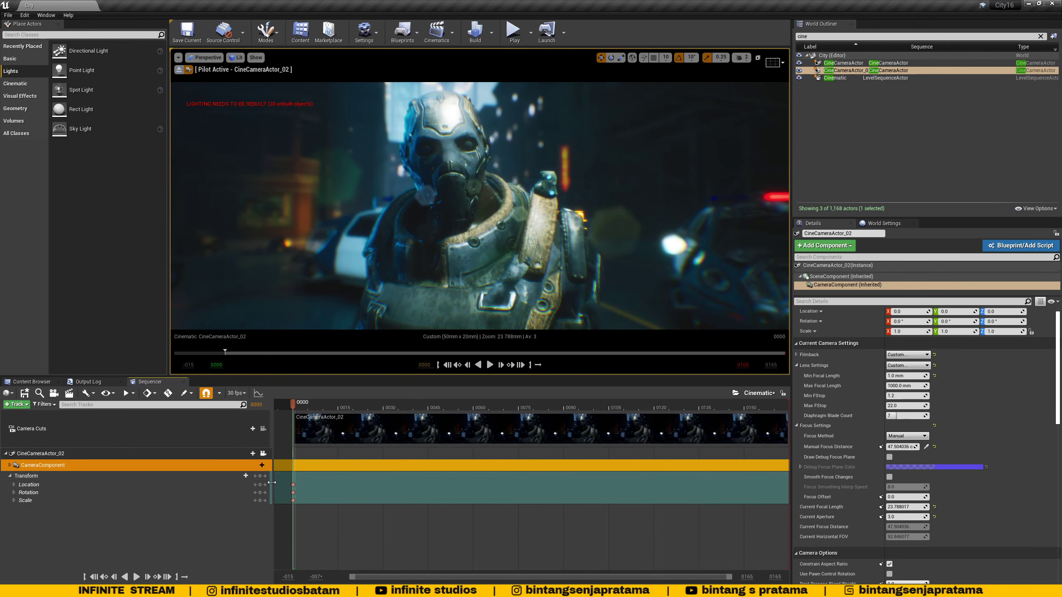
pyautogui.moveTo(316, 405); pyautogui.dragTo(784, 410)
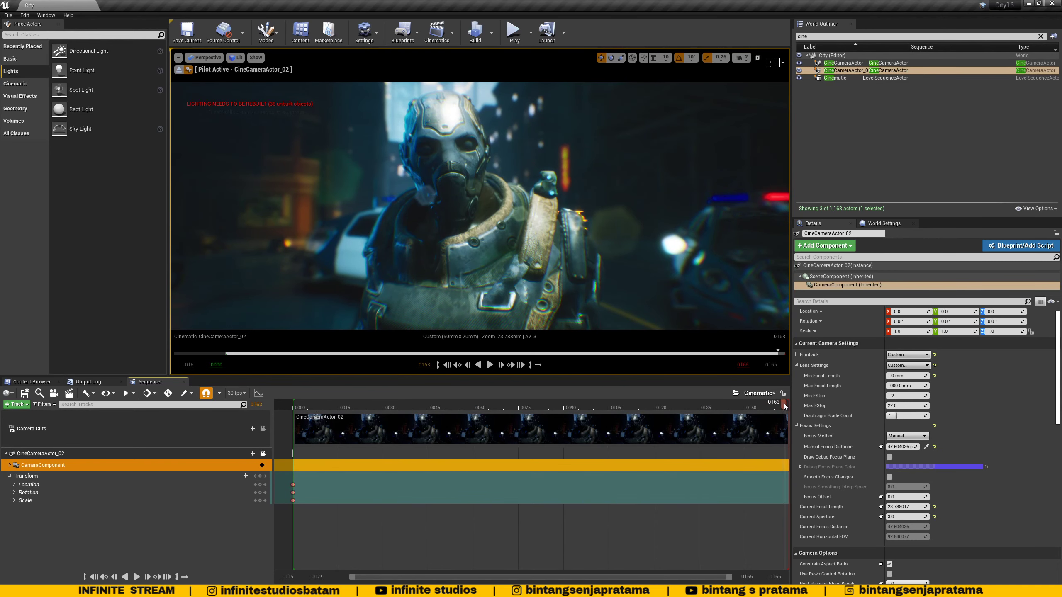
pyautogui.moveTo(788, 406); pyautogui.dragTo(790, 403)
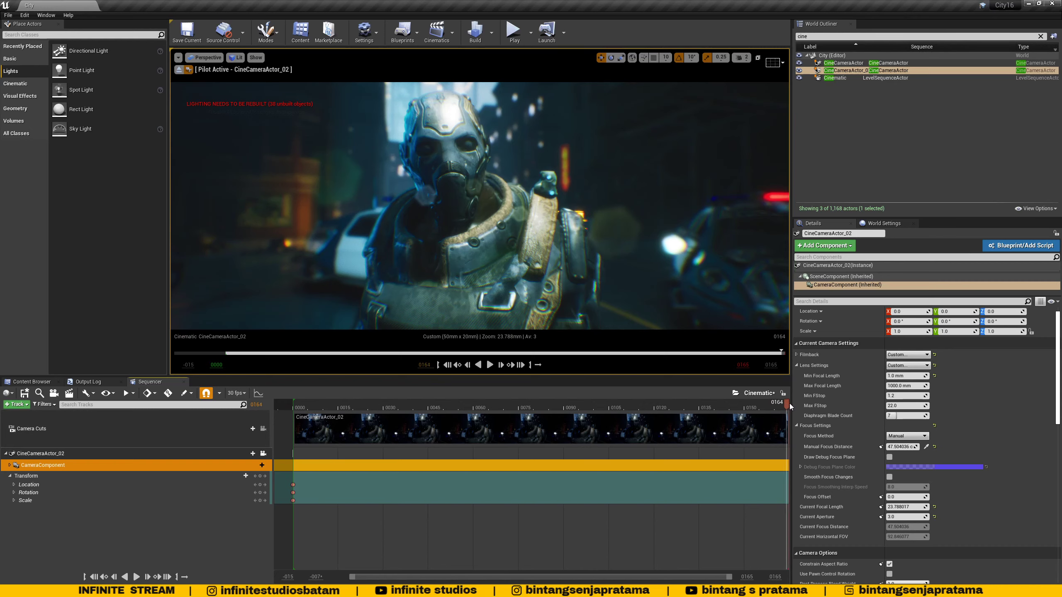
pyautogui.click(168, 394)
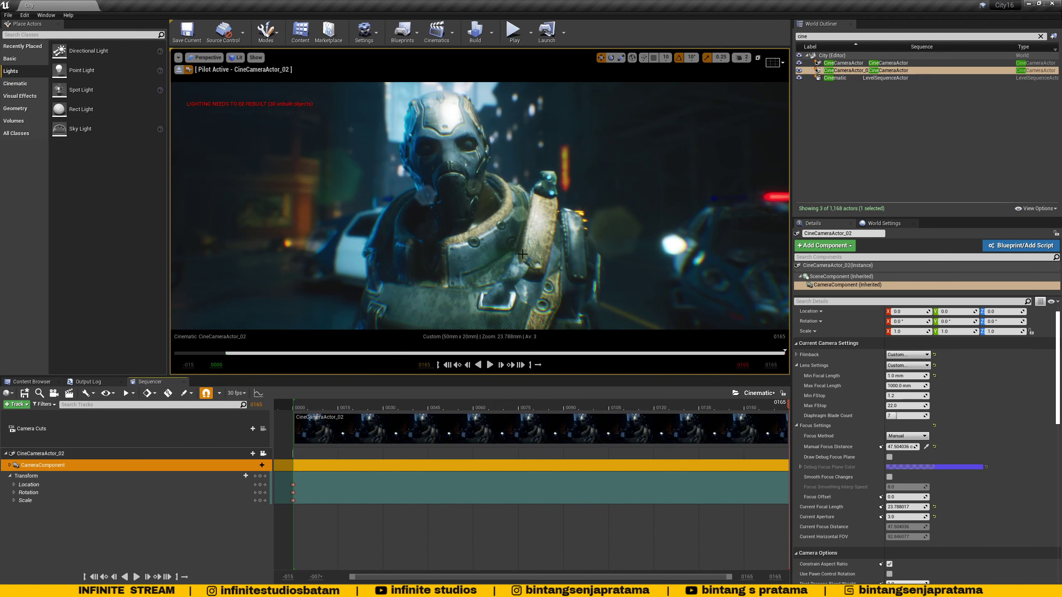
pyautogui.click(167, 393)
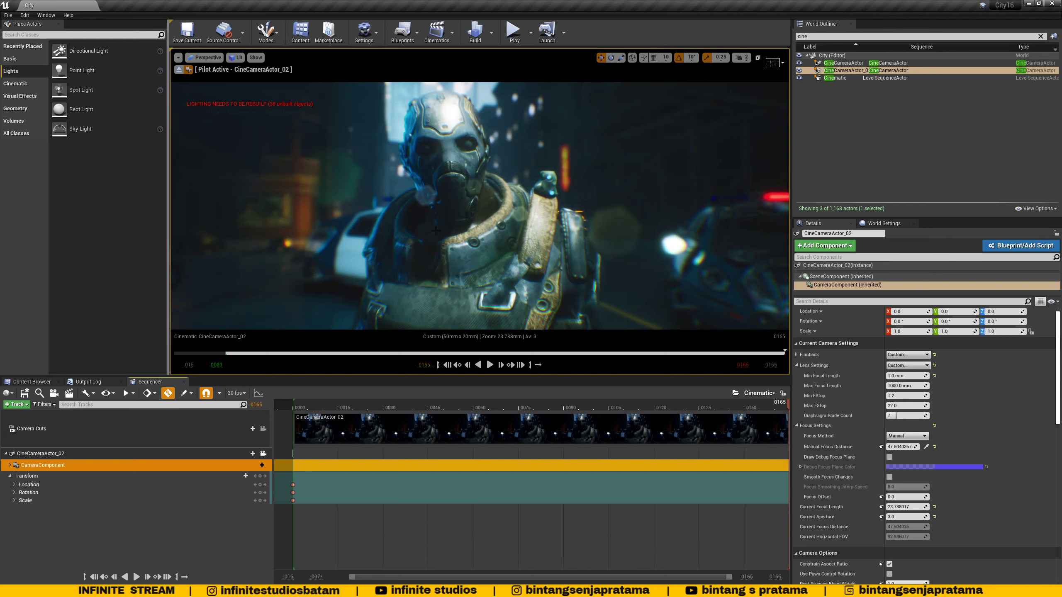
# Pull the piloted camera back at frame 165 to key a wide view of the robot and both police cars.
pyautogui.moveTo(456, 248)
pyautogui.mouseDown()
pyautogui.moveTo(456, 258)
pyautogui.moveTo(457, 248)
pyautogui.moveTo(439, 256)
pyautogui.mouseUp()
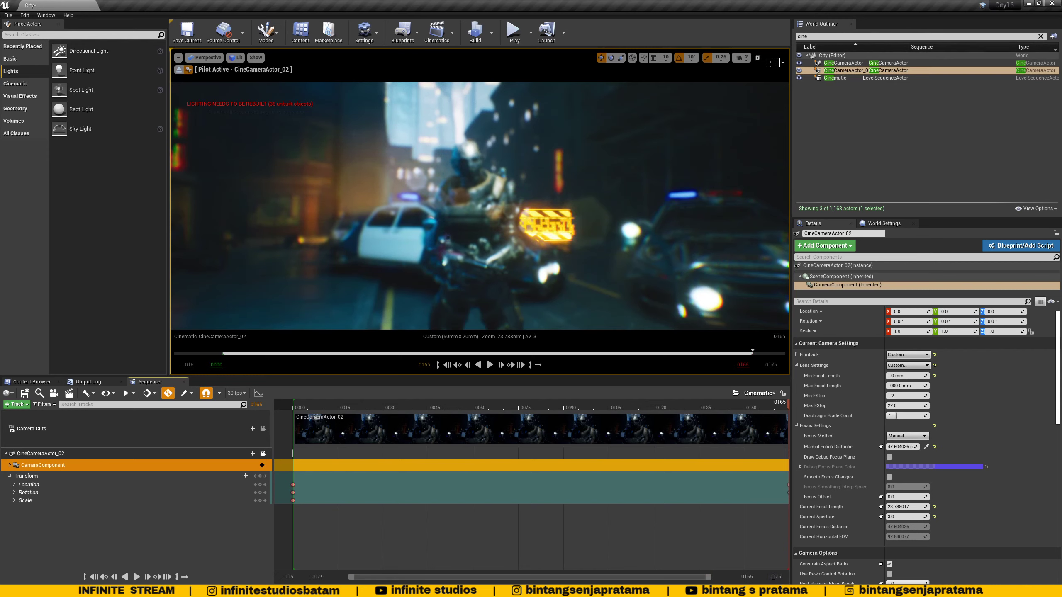
pyautogui.moveTo(711, 578); pyautogui.dragTo(734, 582)
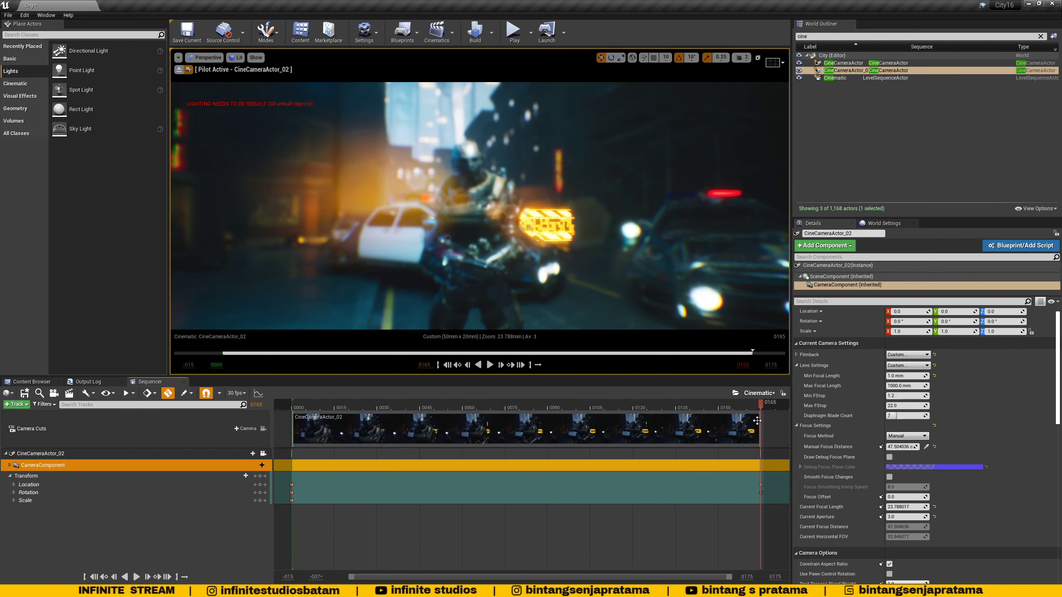
pyautogui.moveTo(759, 405)
pyautogui.mouseDown()
pyautogui.moveTo(289, 409)
pyautogui.moveTo(748, 420)
pyautogui.moveTo(297, 422)
pyautogui.moveTo(763, 425)
pyautogui.mouseUp()
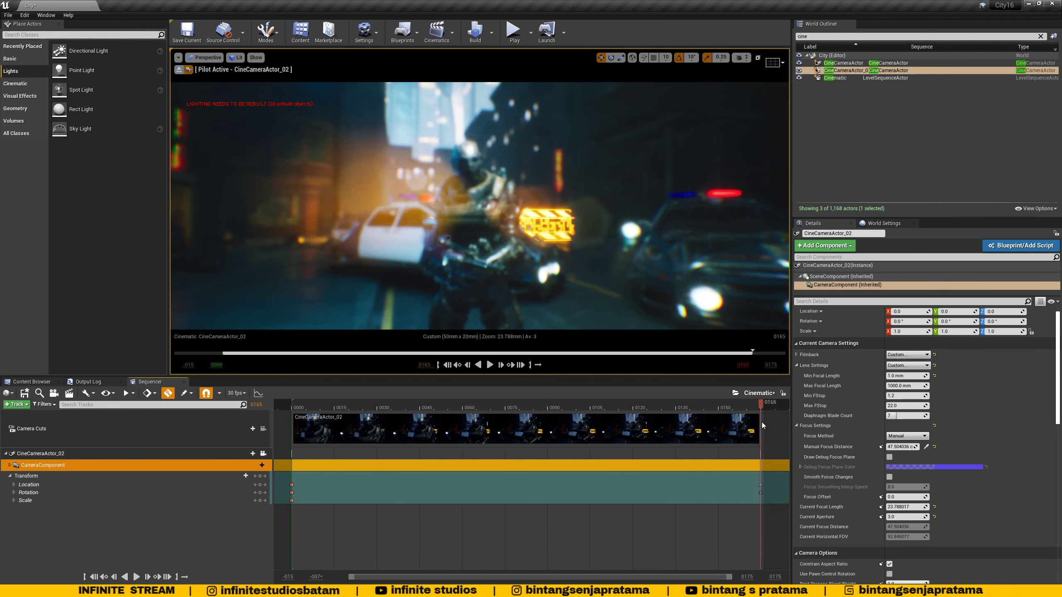
# Expand the CameraComponent tracks, key Manual Focus Distance at frame 0 and move the playhead to frame 164.
pyautogui.click(10, 465)
pyautogui.click(42, 486)
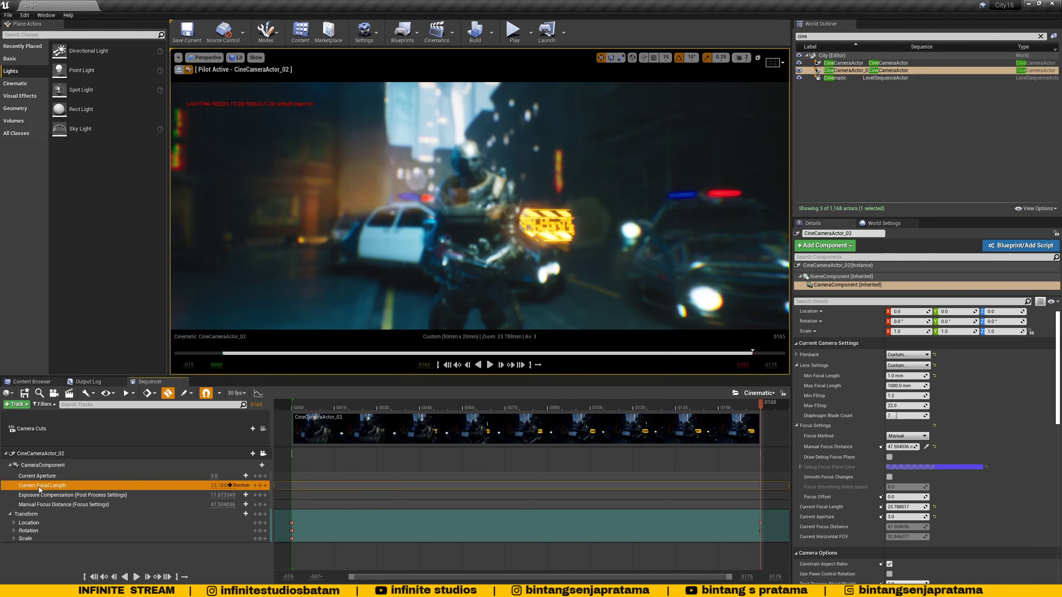
pyautogui.click(58, 505)
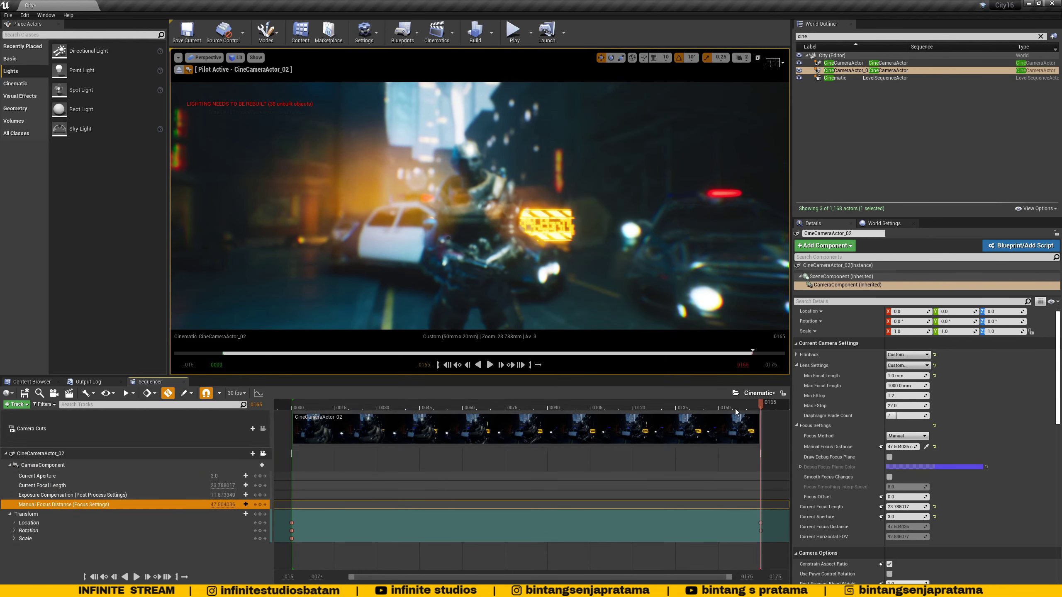
pyautogui.click(298, 405)
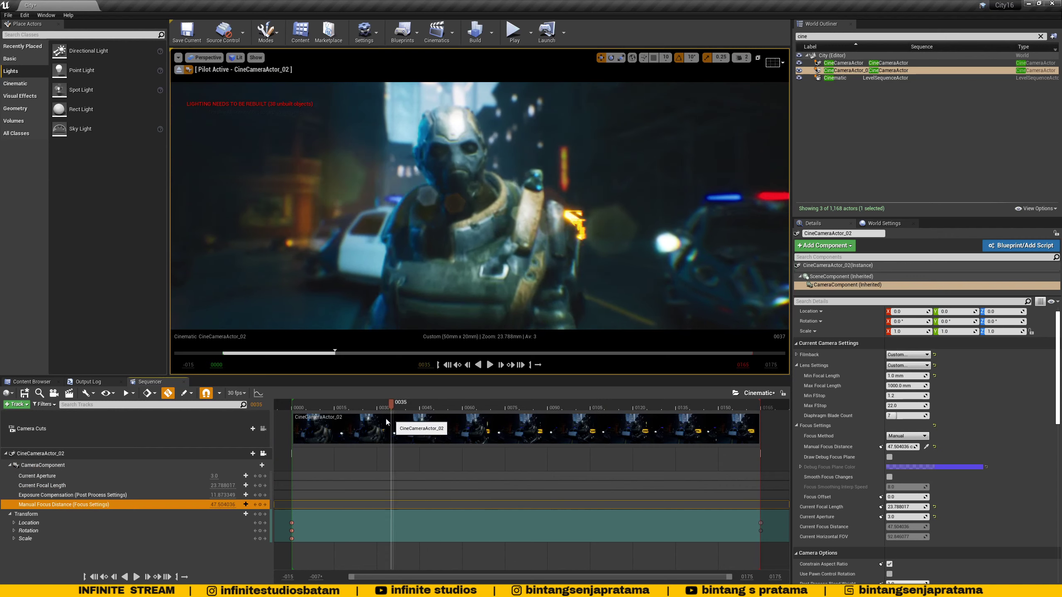
pyautogui.click(293, 425)
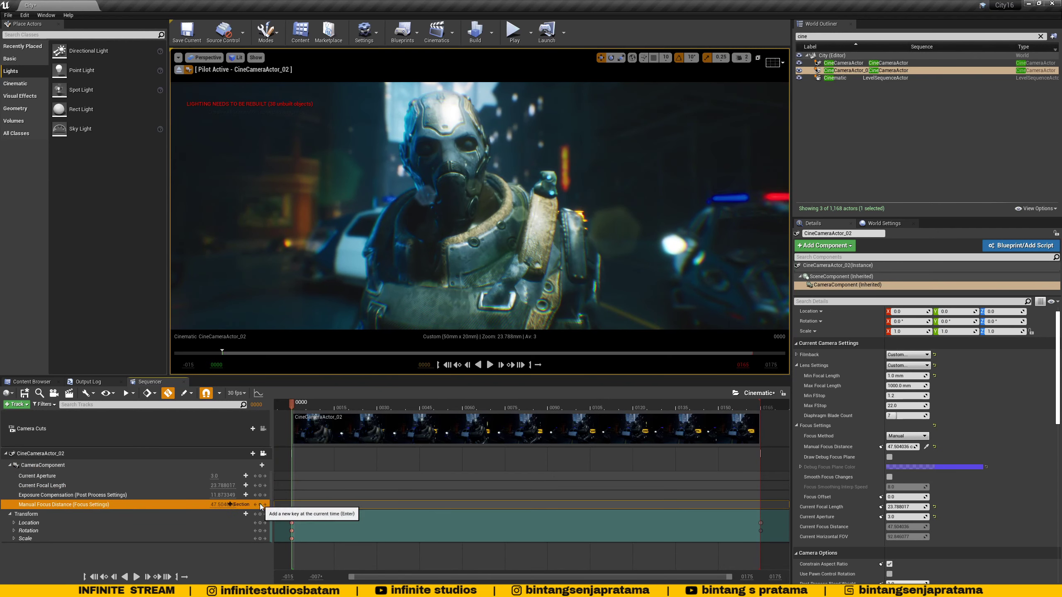
pyautogui.click(246, 504)
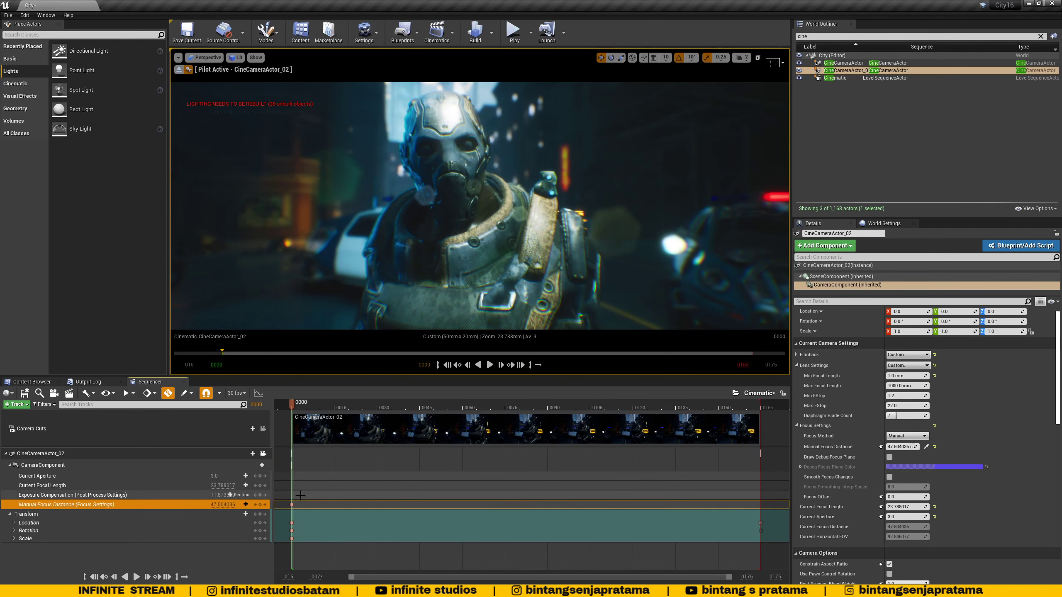
pyautogui.moveTo(298, 405); pyautogui.dragTo(759, 410)
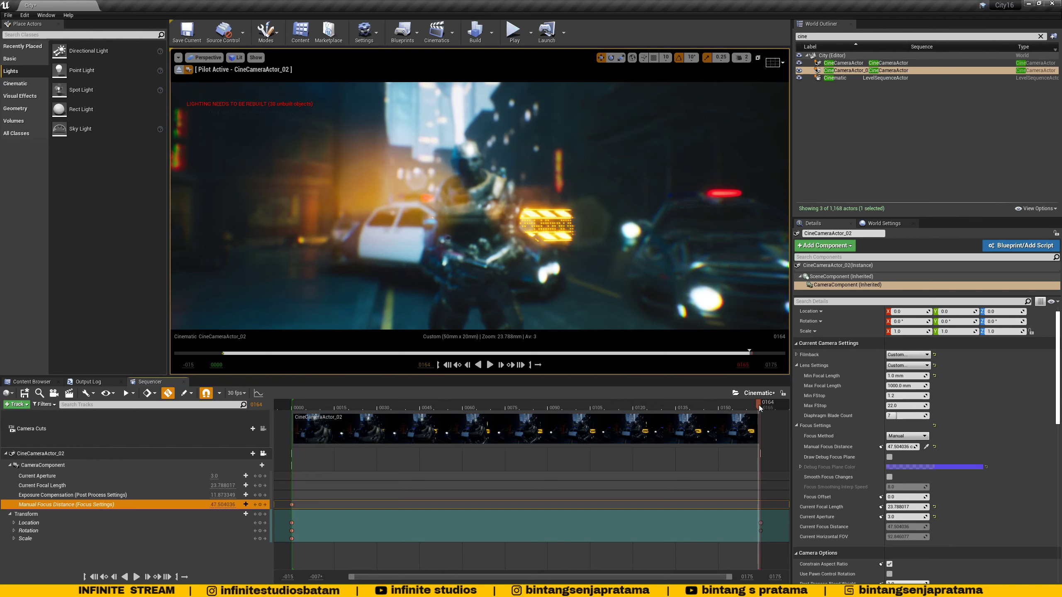
# At frame 164, sample the armored trooper as CineCameraActor_02's manual focus distance and scrub the timeline to check the focus pull.
pyautogui.click(926, 447)
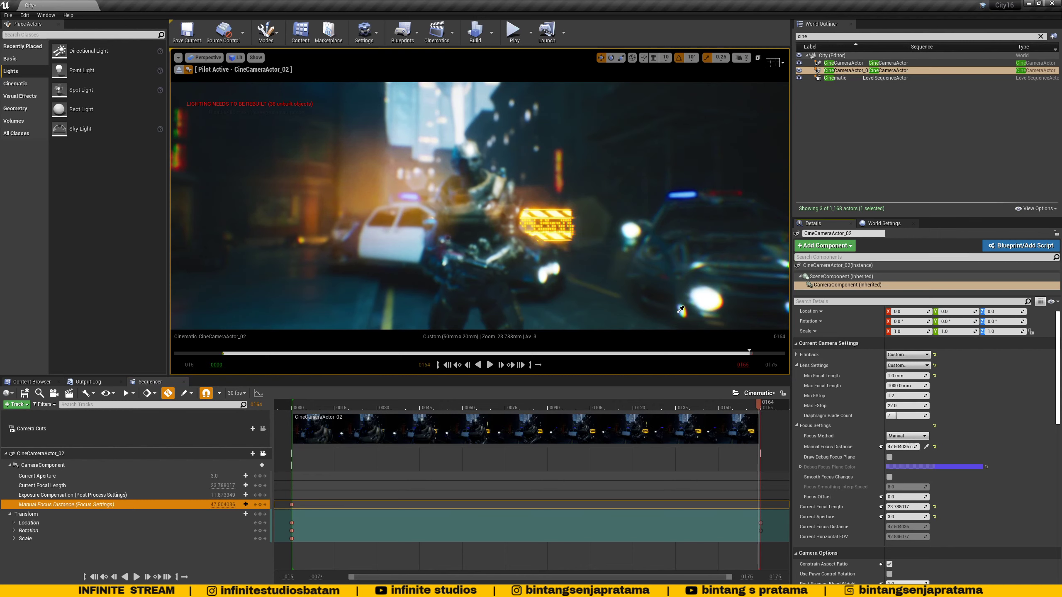
pyautogui.click(473, 188)
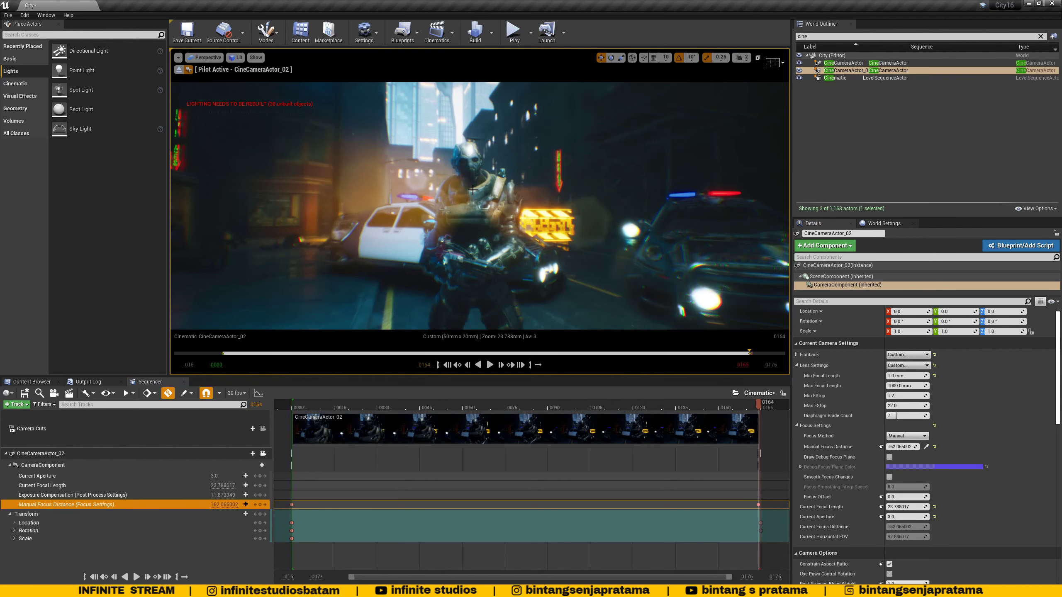
pyautogui.moveTo(758, 404); pyautogui.dragTo(419, 405)
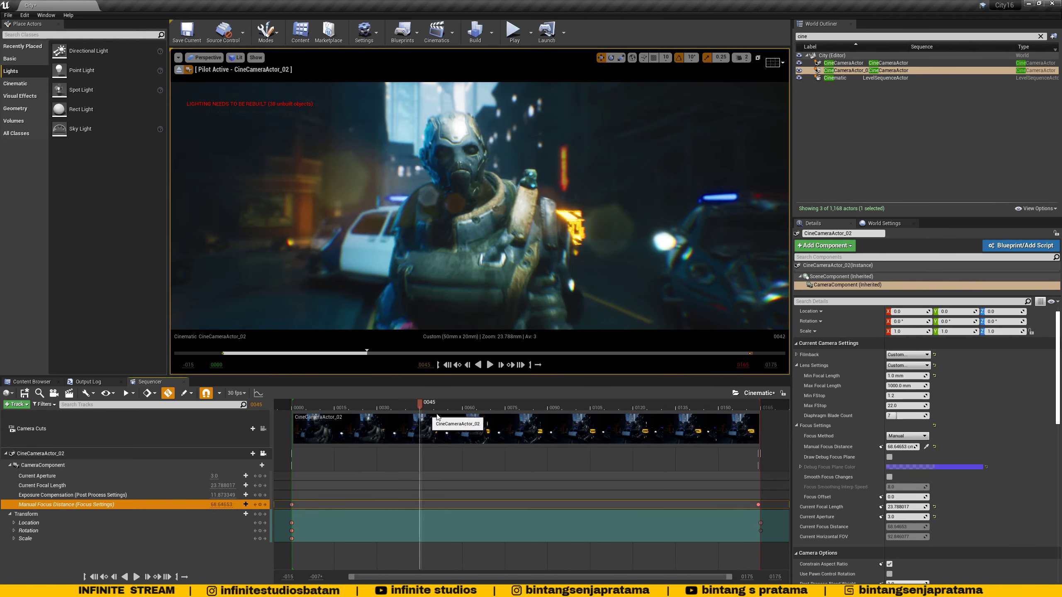
pyautogui.moveTo(633, 414); pyautogui.dragTo(760, 403)
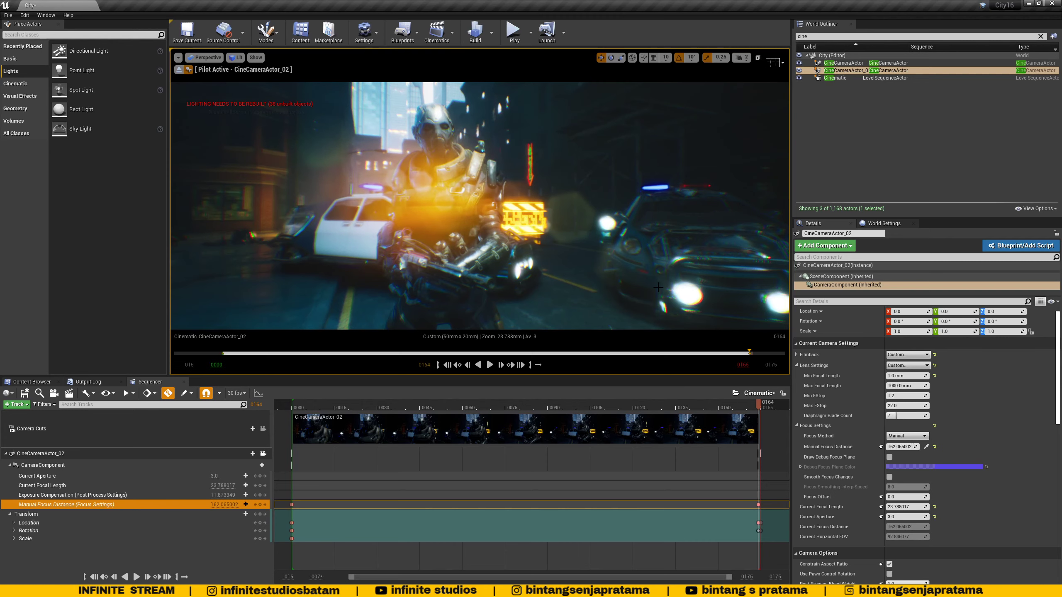
# Undo the last camera change, and select the armored trooper with the playhead at frame 165.
pyautogui.hotkey('ctrl', 'z')
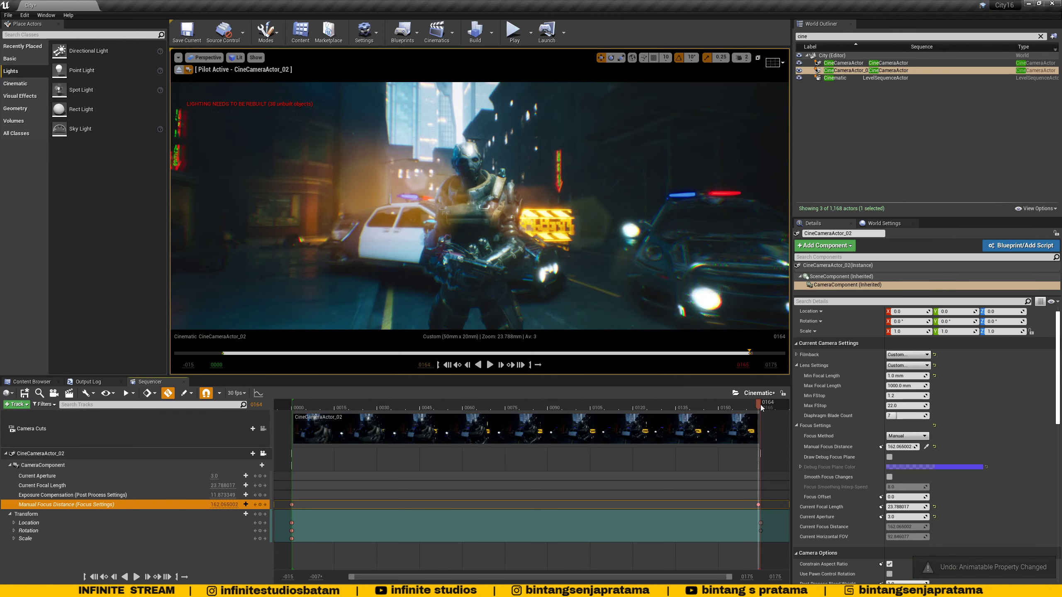
pyautogui.click(760, 407)
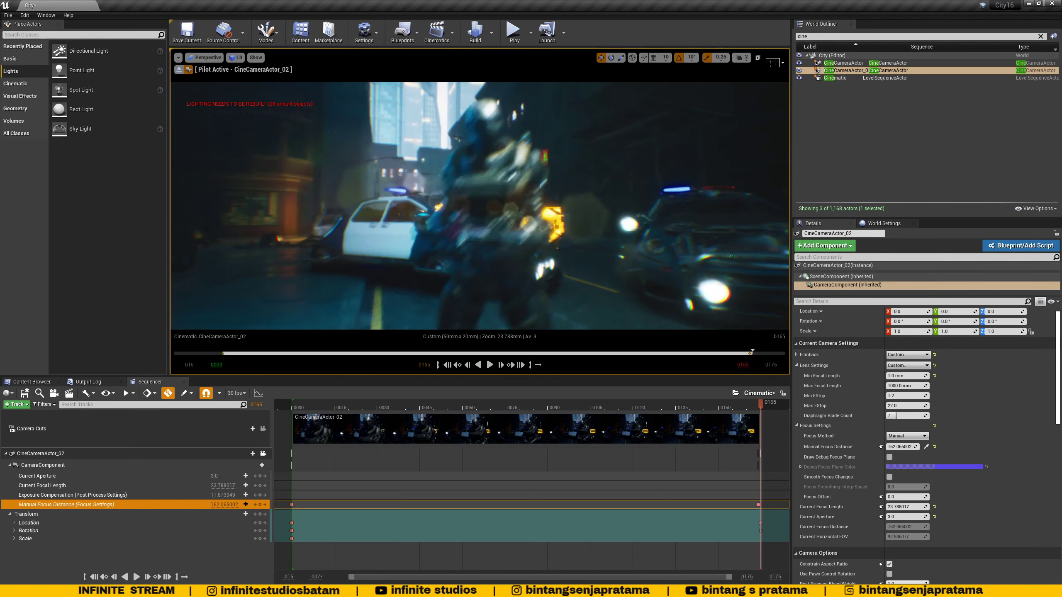
pyautogui.click(560, 178)
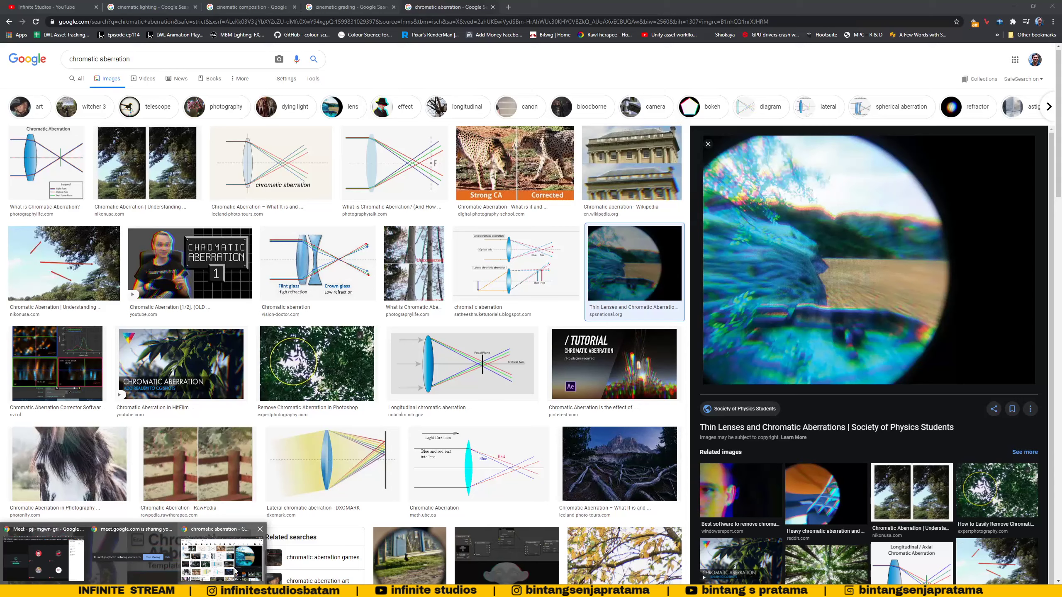
# Switch to Chrome's cinematic composition image results and examine the Videomaker film still with the thirds grid.
pyautogui.click(197, 552)
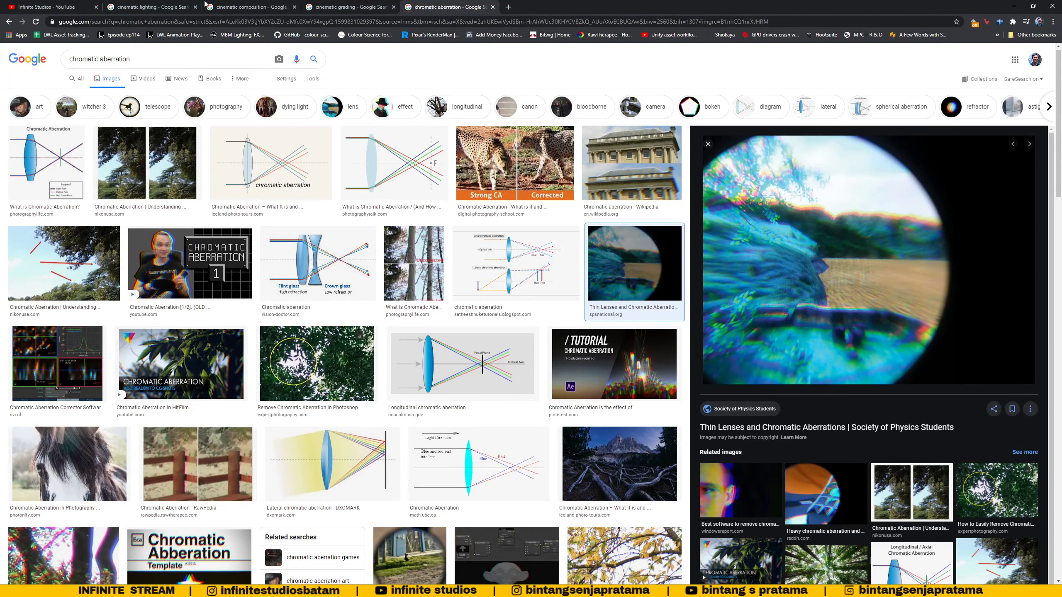
pyautogui.click(206, 5)
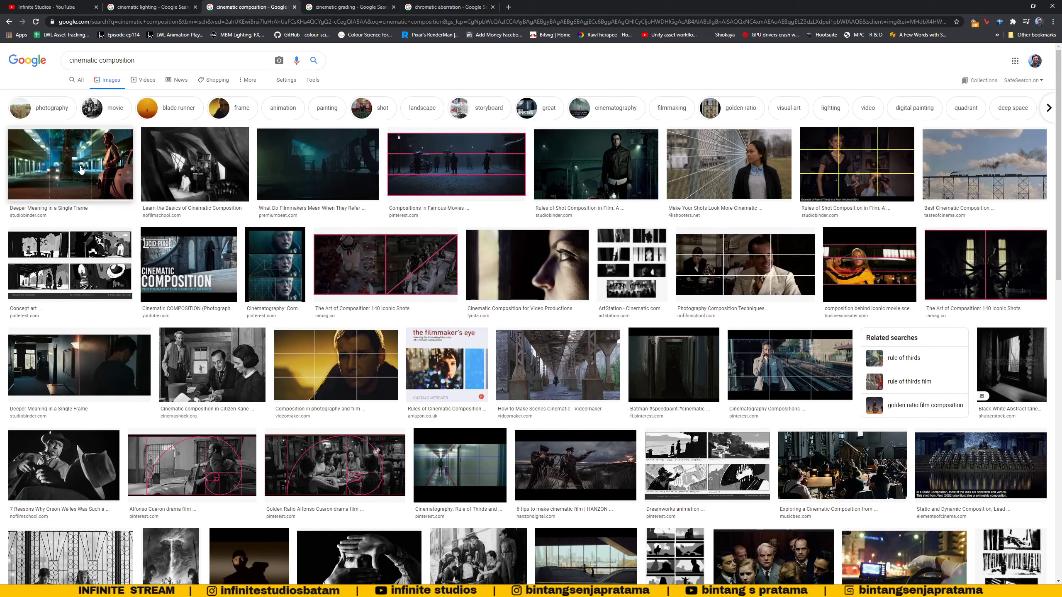
pyautogui.click(304, 384)
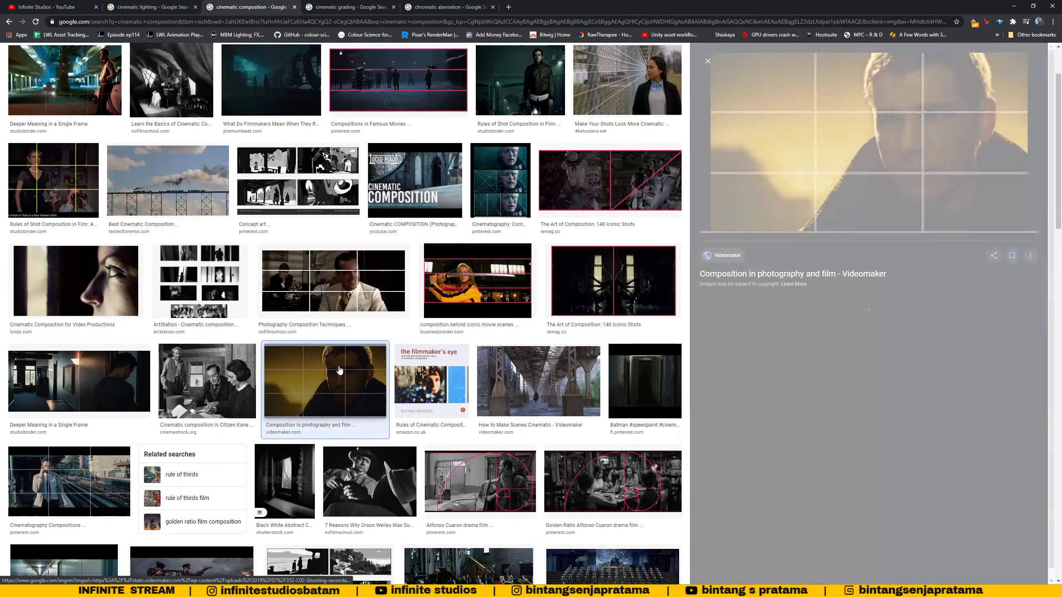
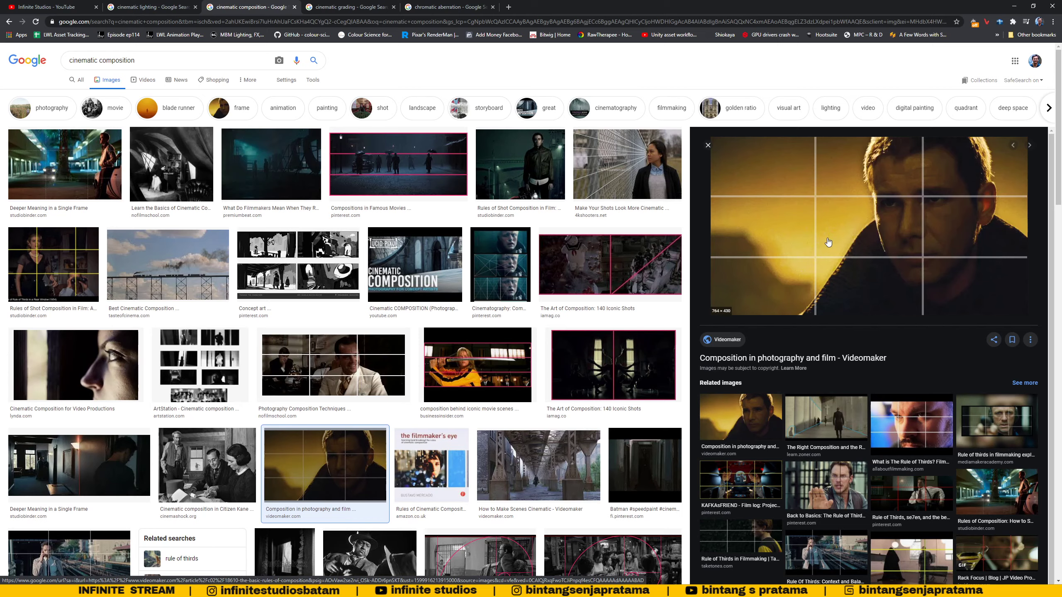
pyautogui.hotkey('alt', 'Tab')
pyautogui.hotkey('alt', 'Tab')
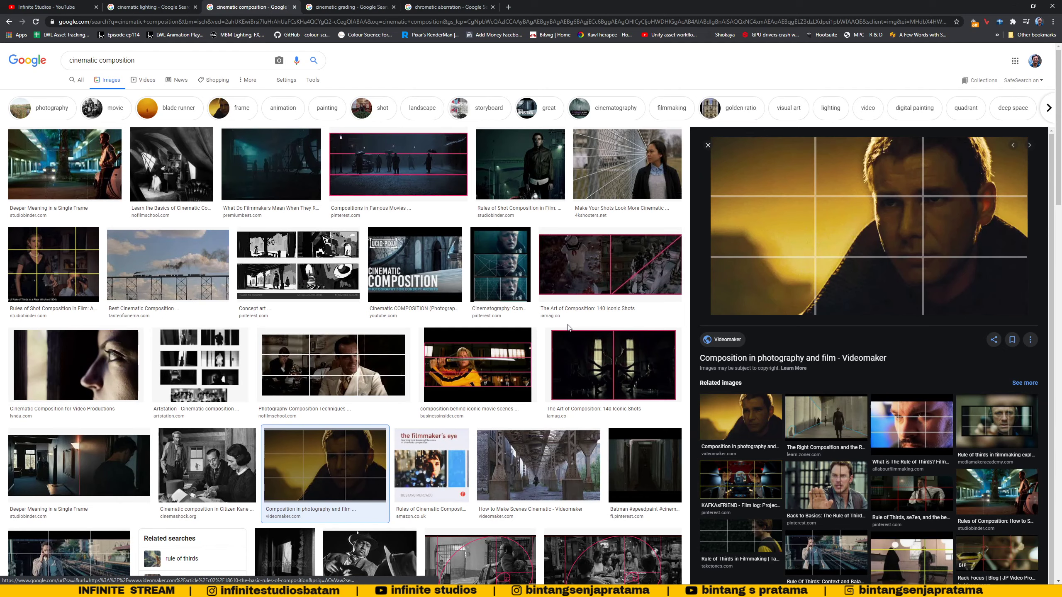
pyautogui.scroll(-3, 501, 327)
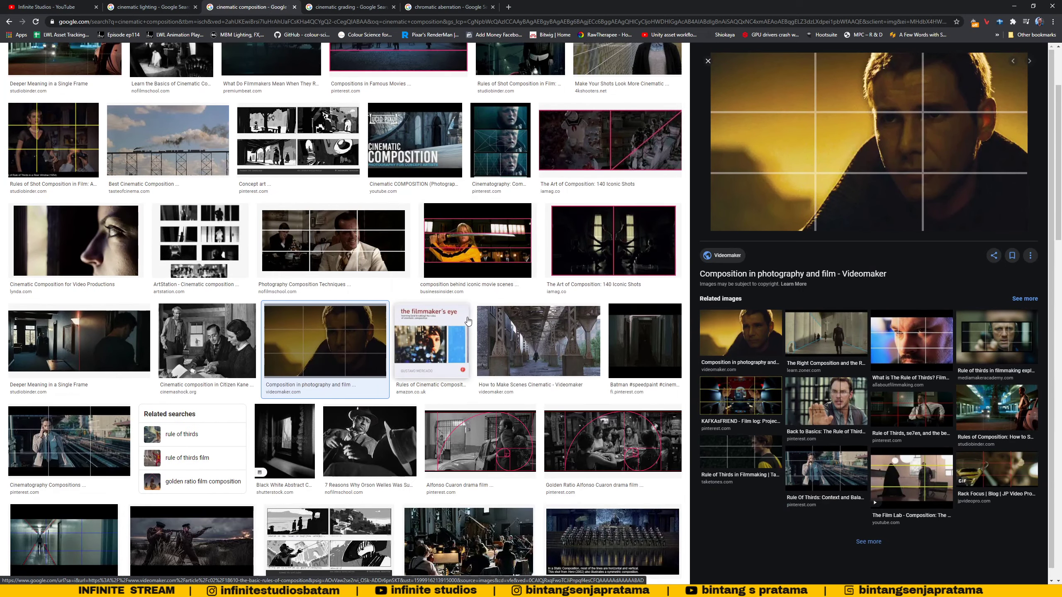
pyautogui.scroll(3, 467, 321)
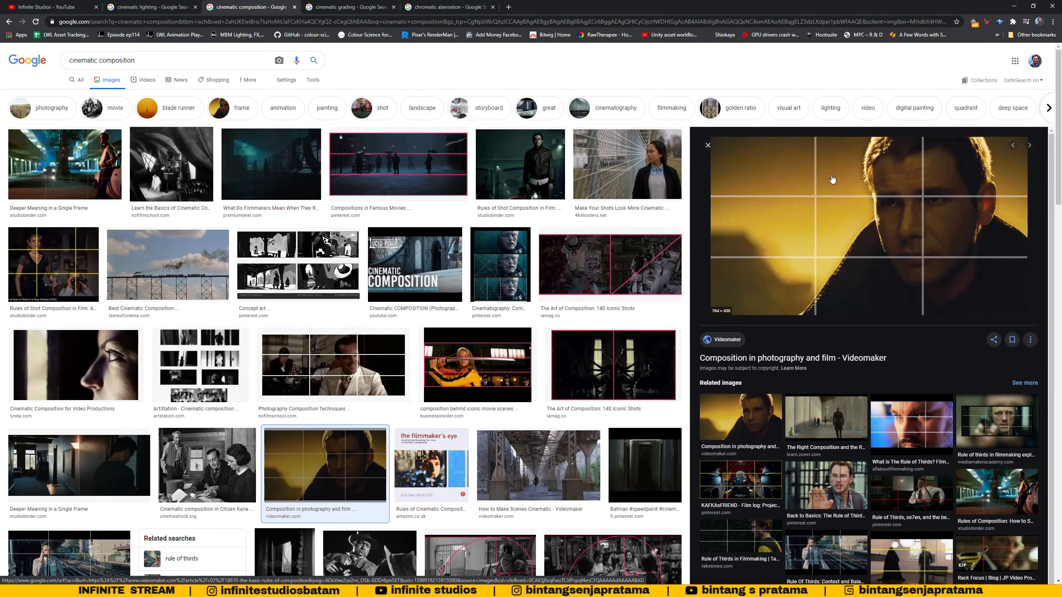
# Search Google Images for "rule of thirds composition".
pyautogui.click(147, 62)
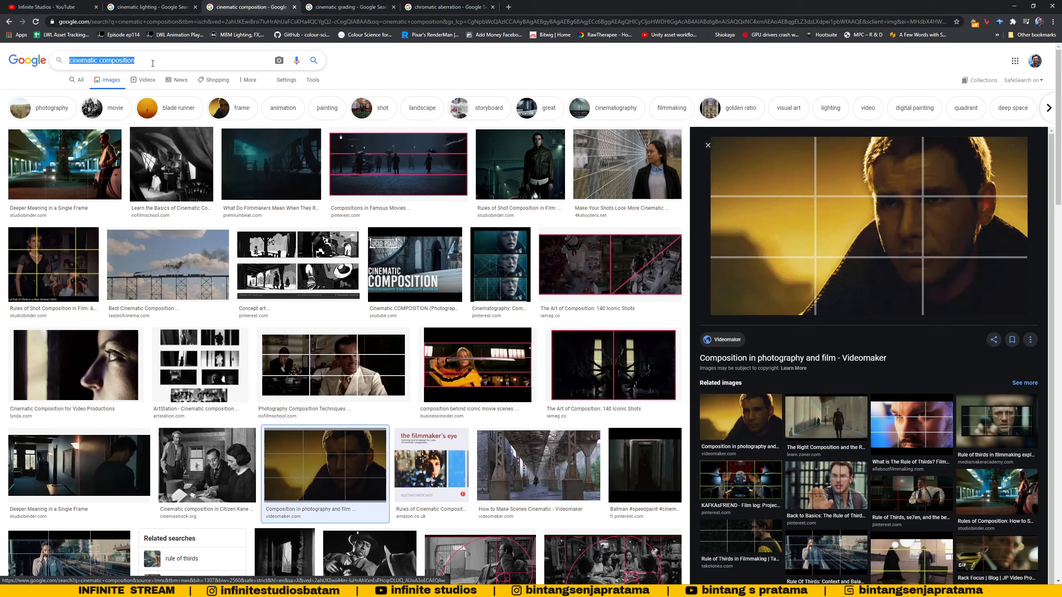
pyautogui.write('rule of')
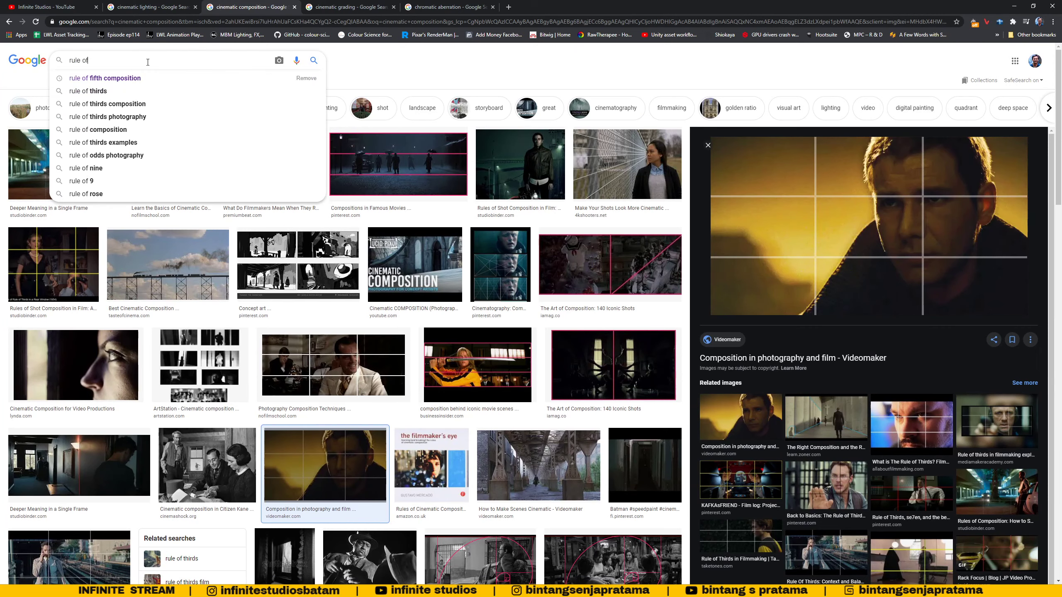
pyautogui.write(' third')
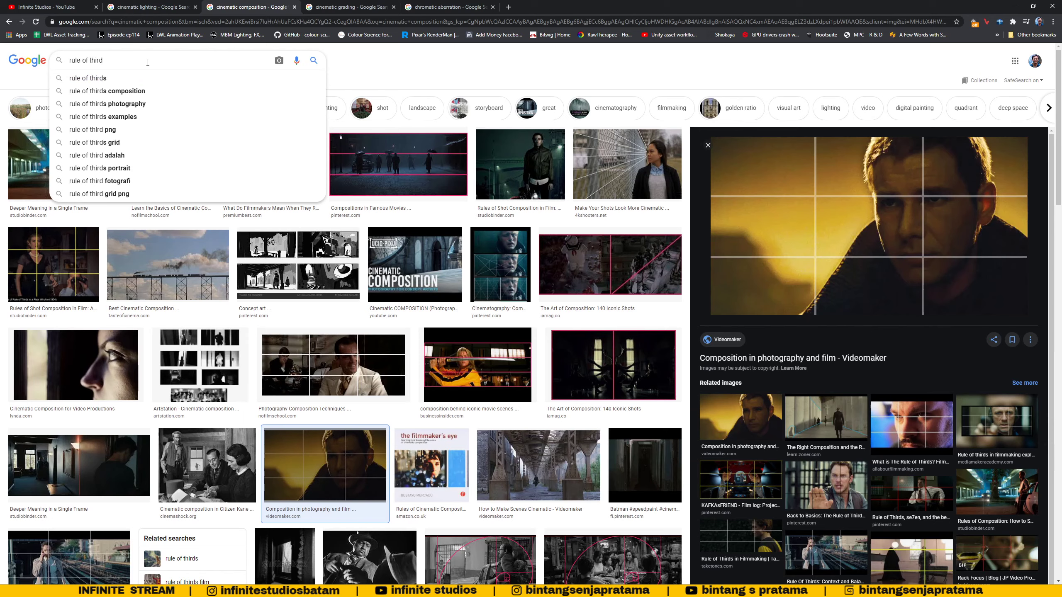
pyautogui.press('Down')
pyautogui.press('Down')
pyautogui.press('Return')
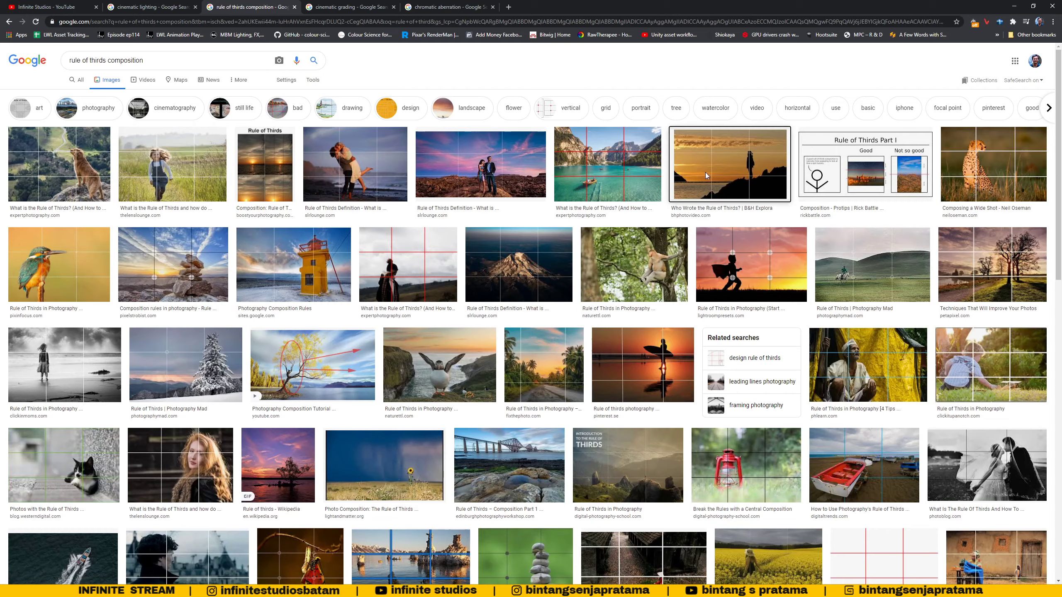
# Examine the B&H sunset silhouette and The Lens Lounge running-girl photo as rule of thirds examples.
pyautogui.click(735, 176)
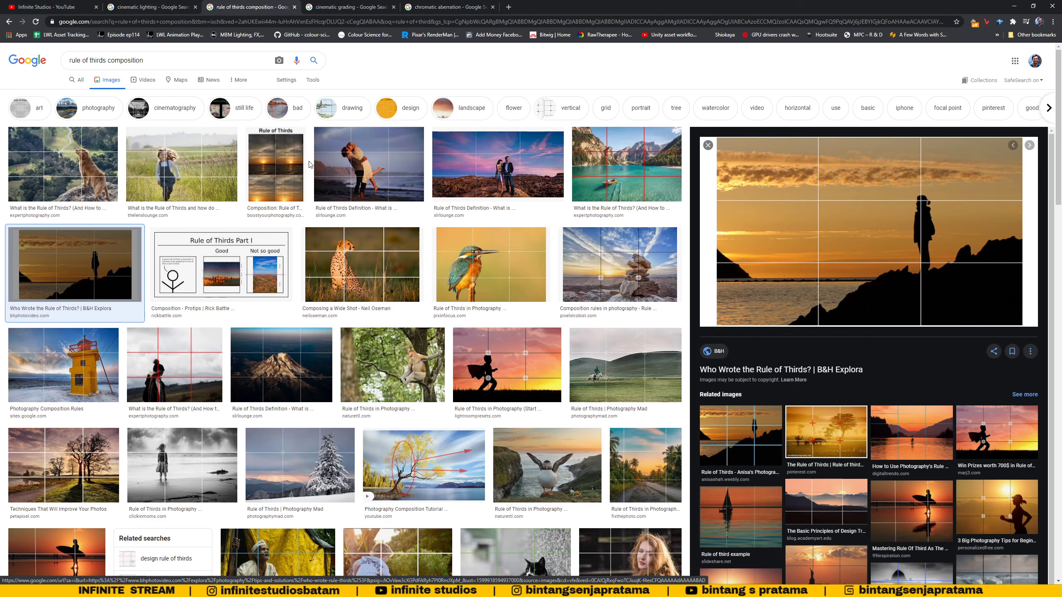
pyautogui.click(205, 176)
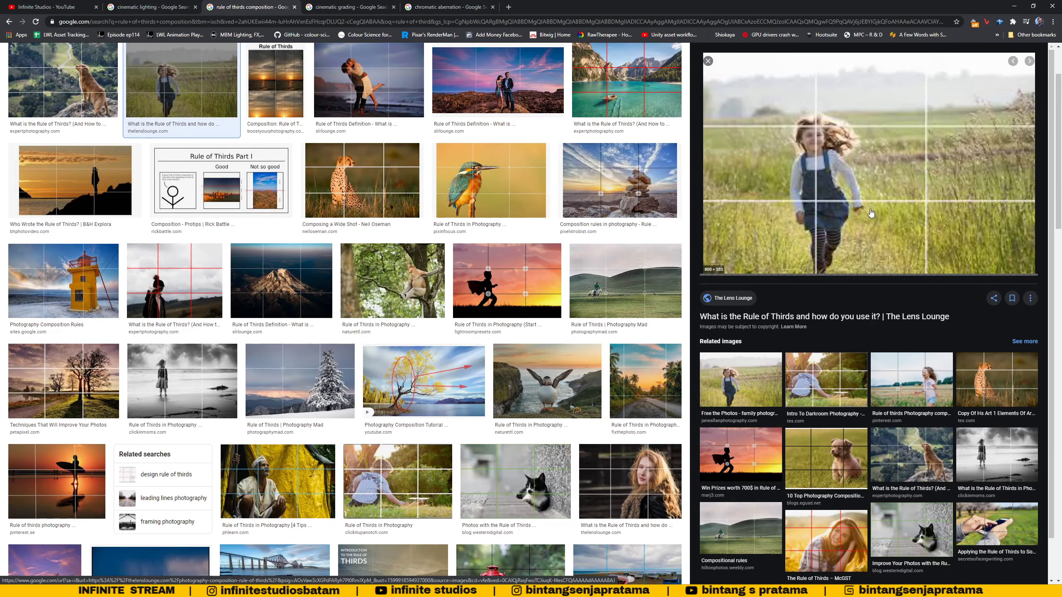
pyautogui.scroll(2, 829, 236)
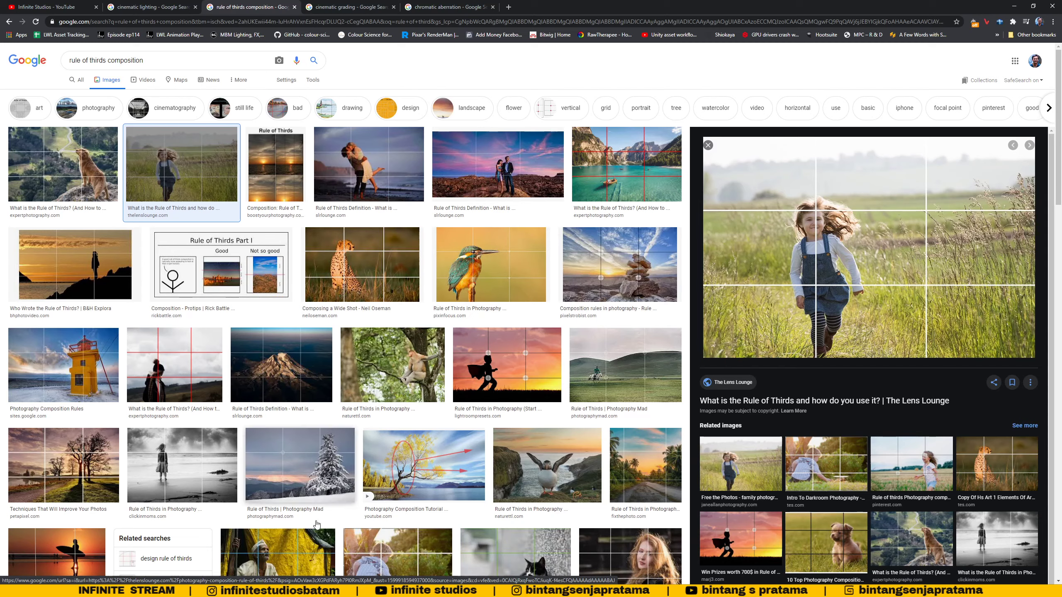
# Switch to Unreal Editor, capture the piloted camera's image area as a copied screenshot, and view it on a blank reference board.
pyautogui.hotkey('alt', 'Tab')
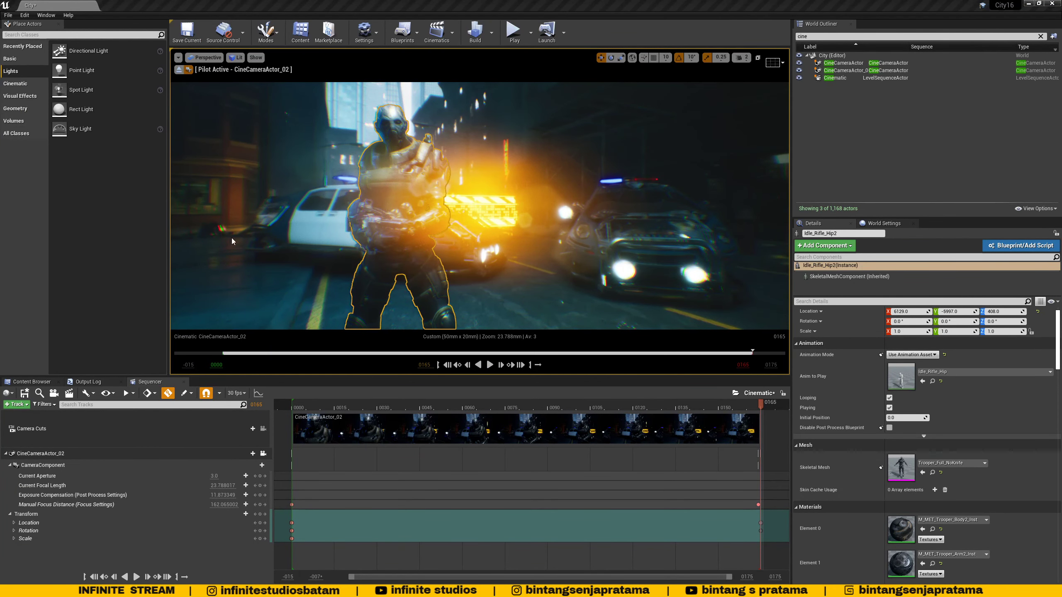
pyautogui.press('Print')
pyautogui.moveTo(171, 82); pyautogui.dragTo(786, 330)
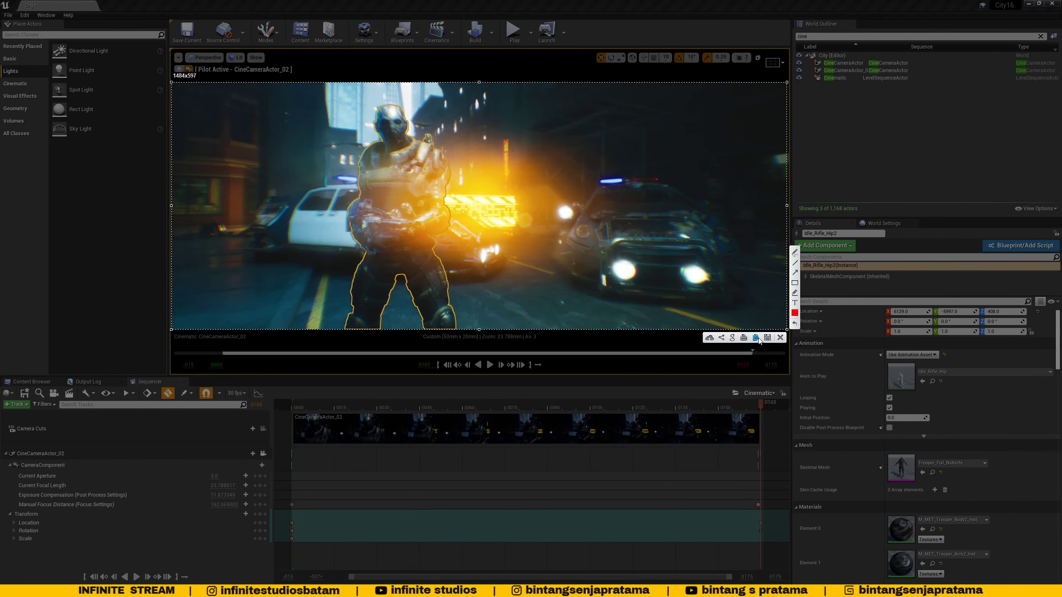
pyautogui.click(757, 338)
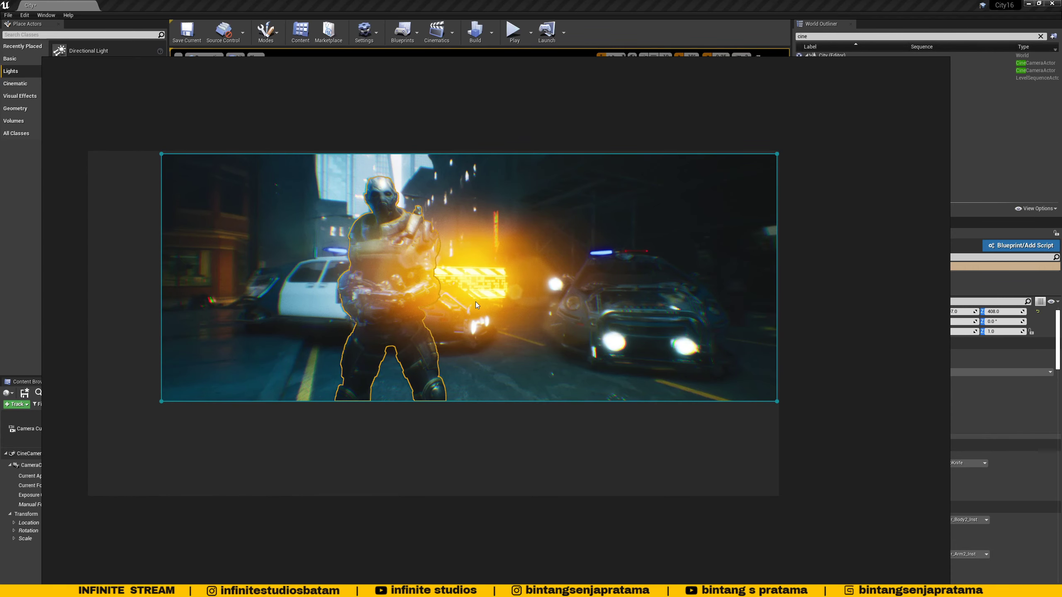
pyautogui.press('F11')
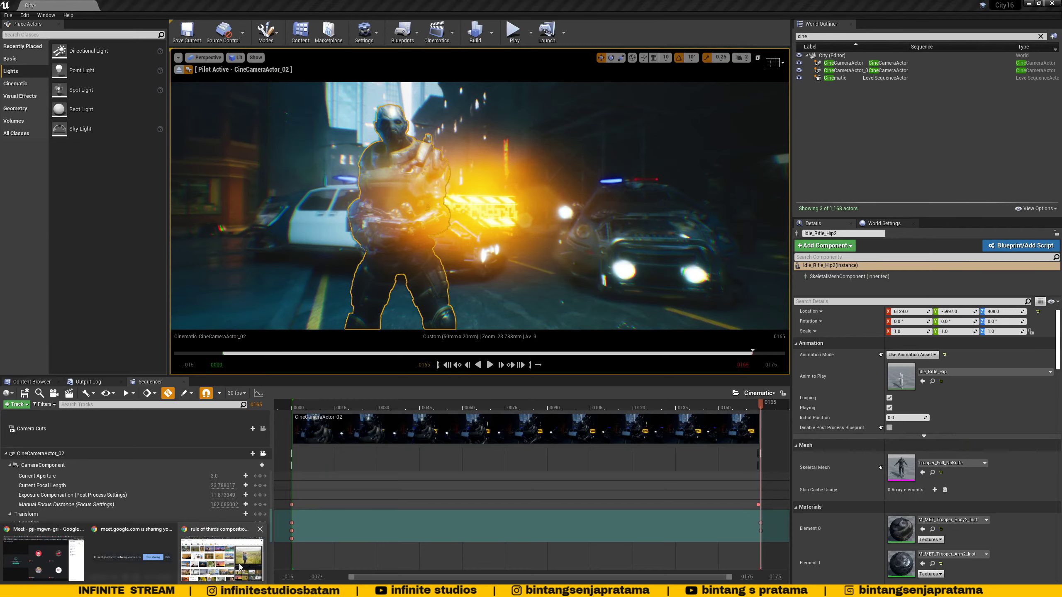
# Return to Chrome's rule of thirds results and search Google Images for "composition on wide ratio".
pyautogui.click(221, 592)
pyautogui.click(150, 7)
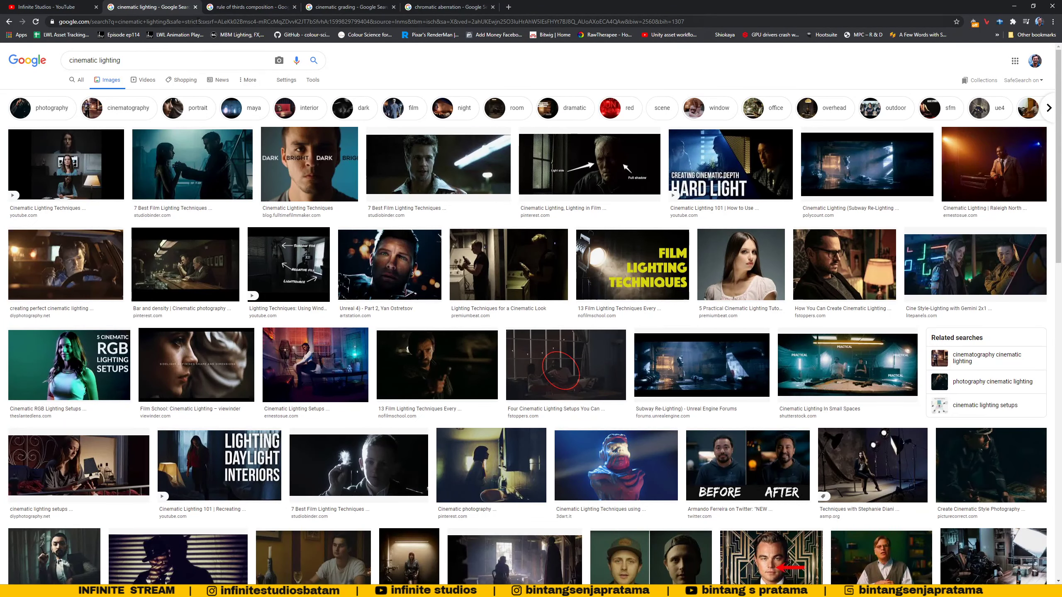
pyautogui.hotkey('ctrl', 'Tab')
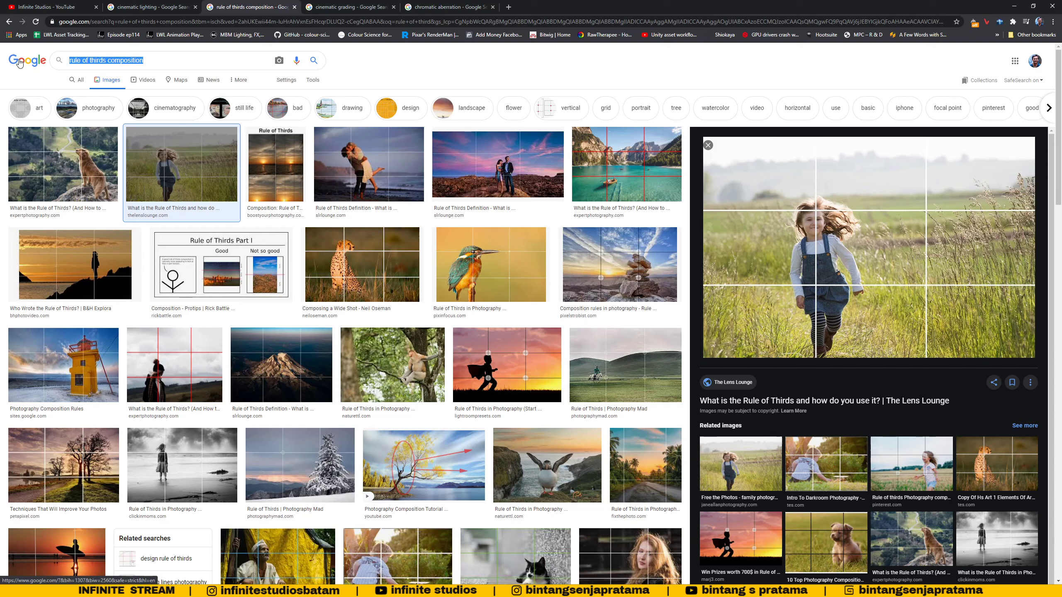
pyautogui.write('ca')
pyautogui.press('BackSpace')
pyautogui.write('o')
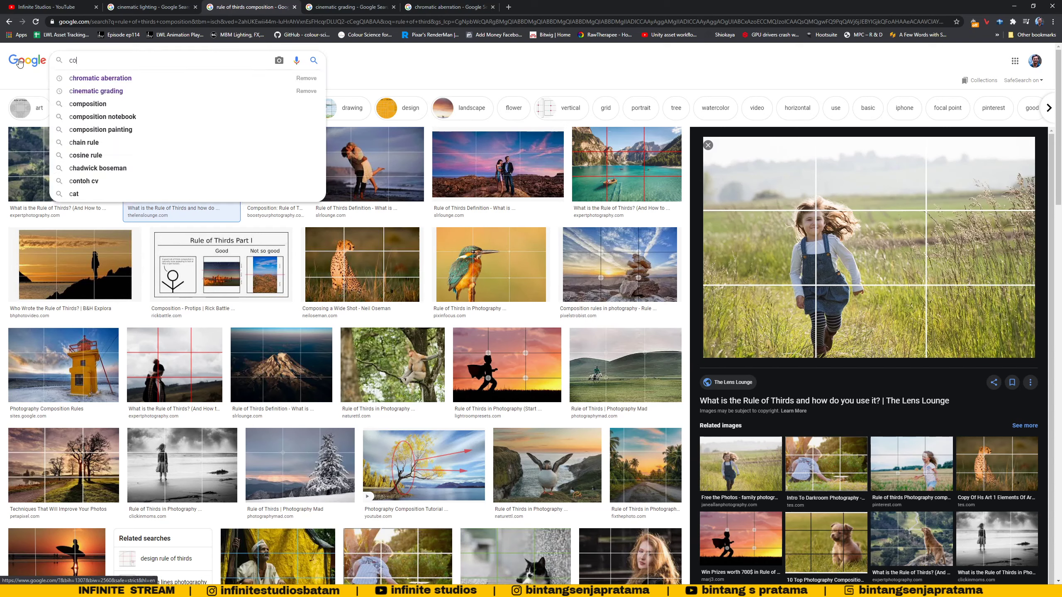
pyautogui.write('mpositi')
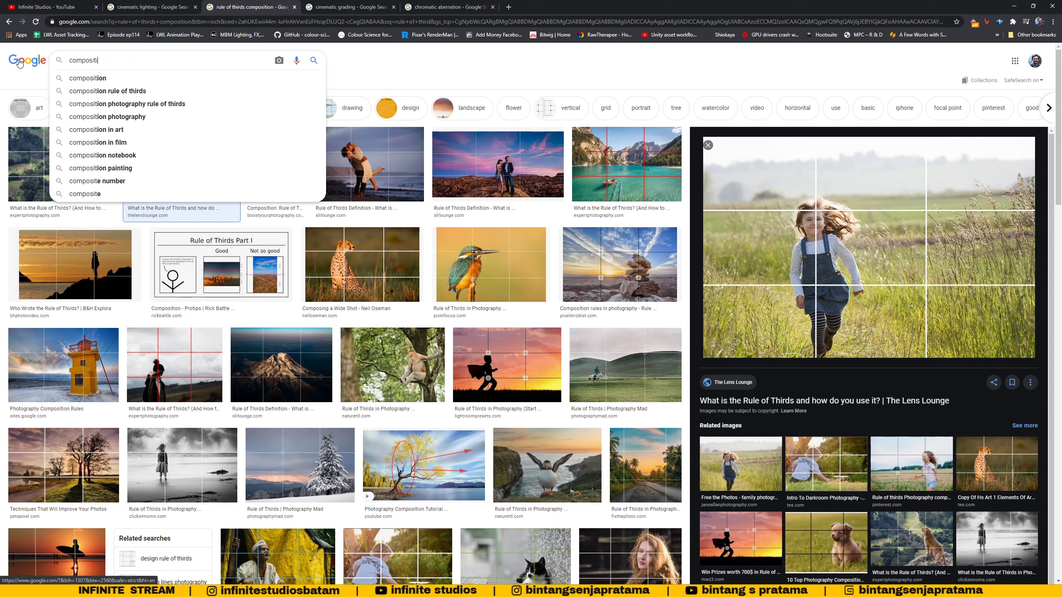
pyautogui.write('on on wide ratip')
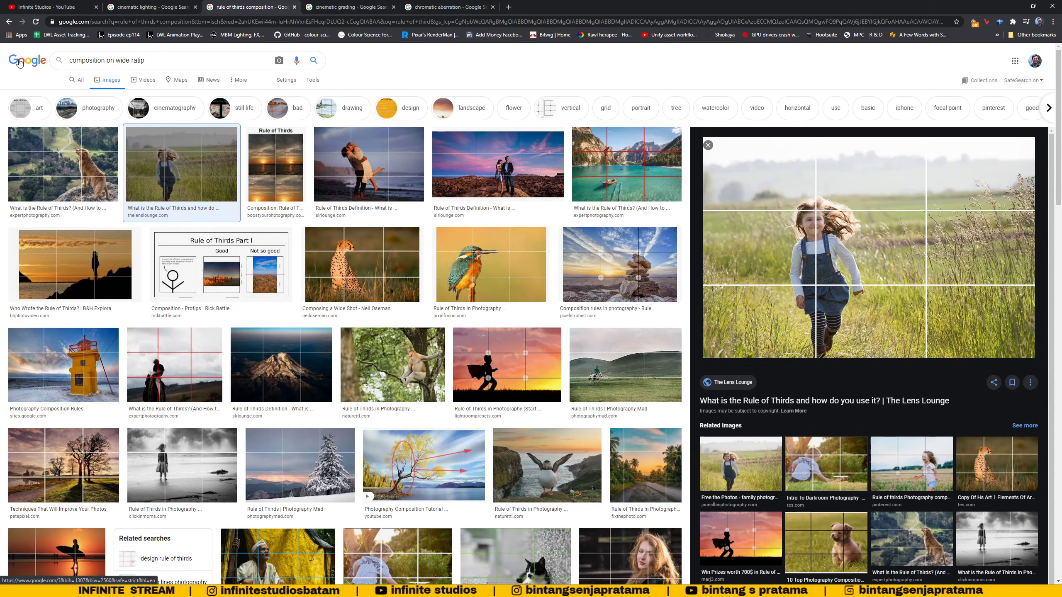
pyautogui.write('o')
pyautogui.press('Return')
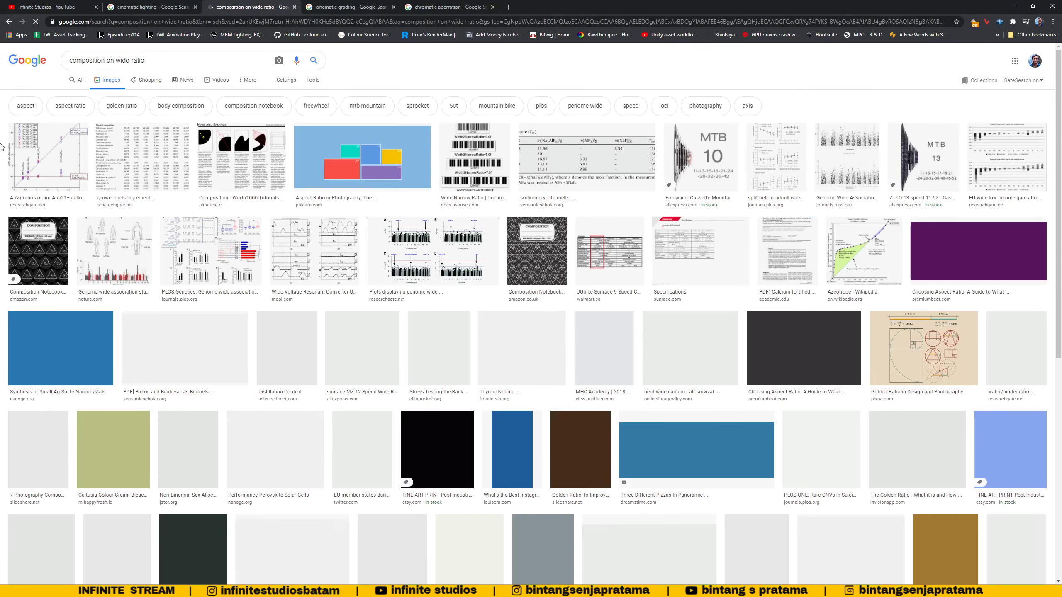
# Refine the image search to "camera composition on wide ratio".
pyautogui.click(116, 60)
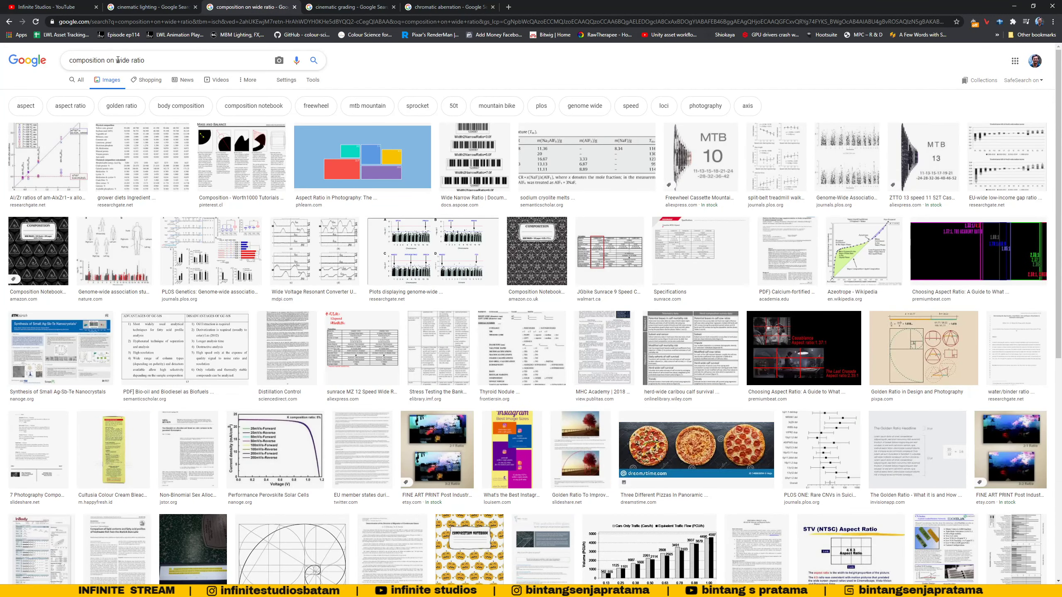
pyautogui.click(72, 61)
pyautogui.write('camera')
pyautogui.press('Return')
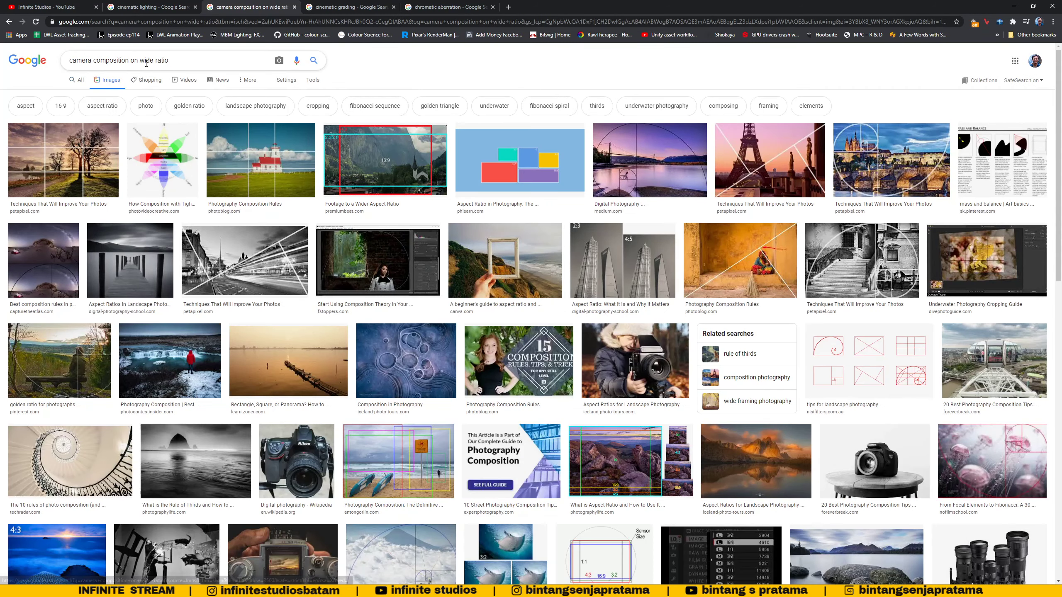
# Show all web results for the query and open PetaPixel's "20 Composition Techniques That Will Improve Your Photos" in a new tab.
pyautogui.click(80, 82)
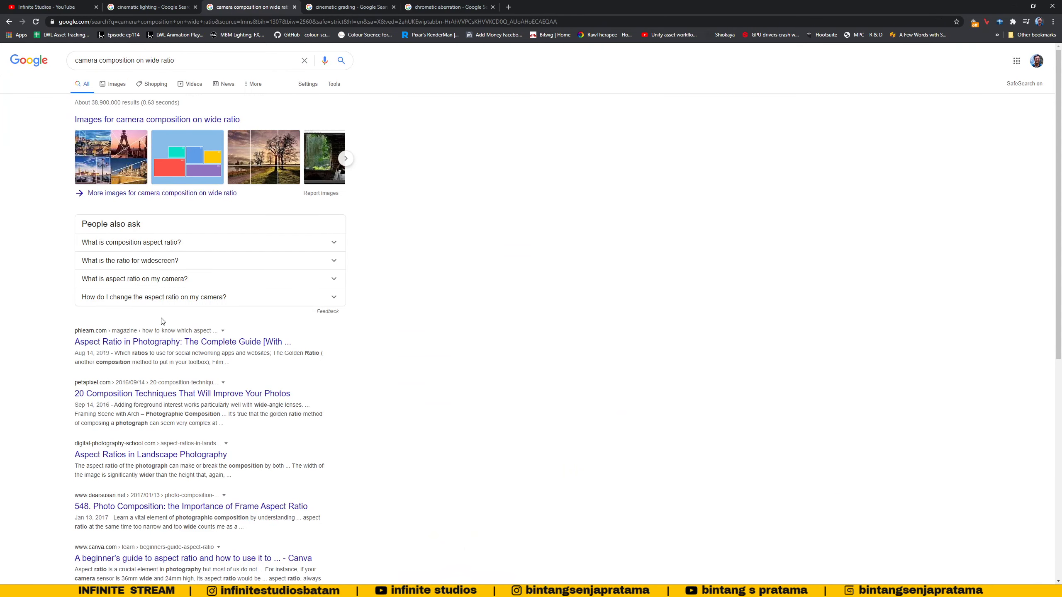
pyautogui.middleClick(130, 394)
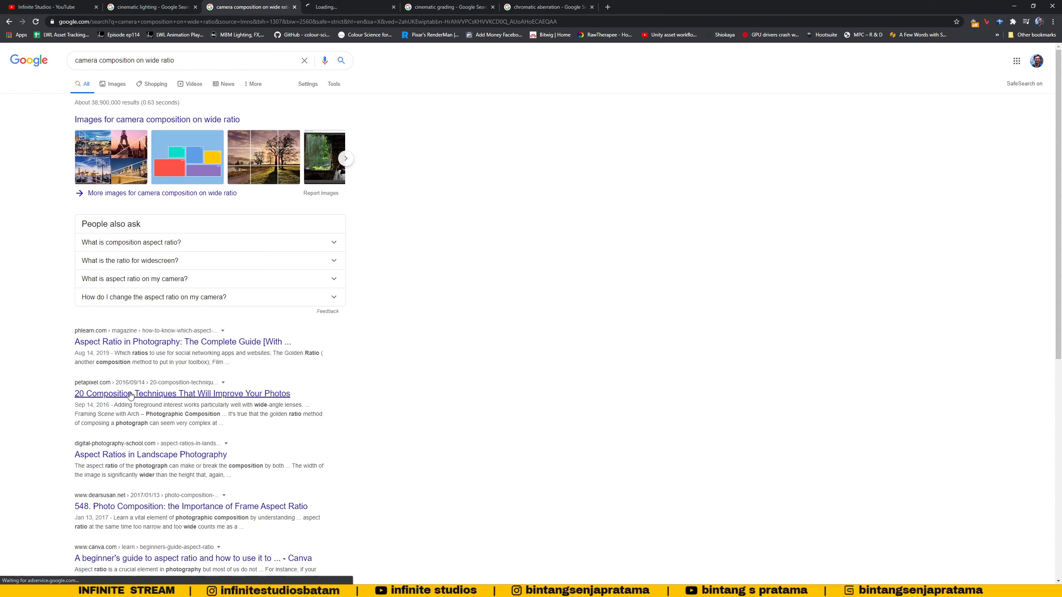
# Open "Aspect Ratios in Landscape Photography" in a new tab and skim it along with the PetaPixel composition article.
pyautogui.middleClick(125, 455)
pyautogui.click(367, 7)
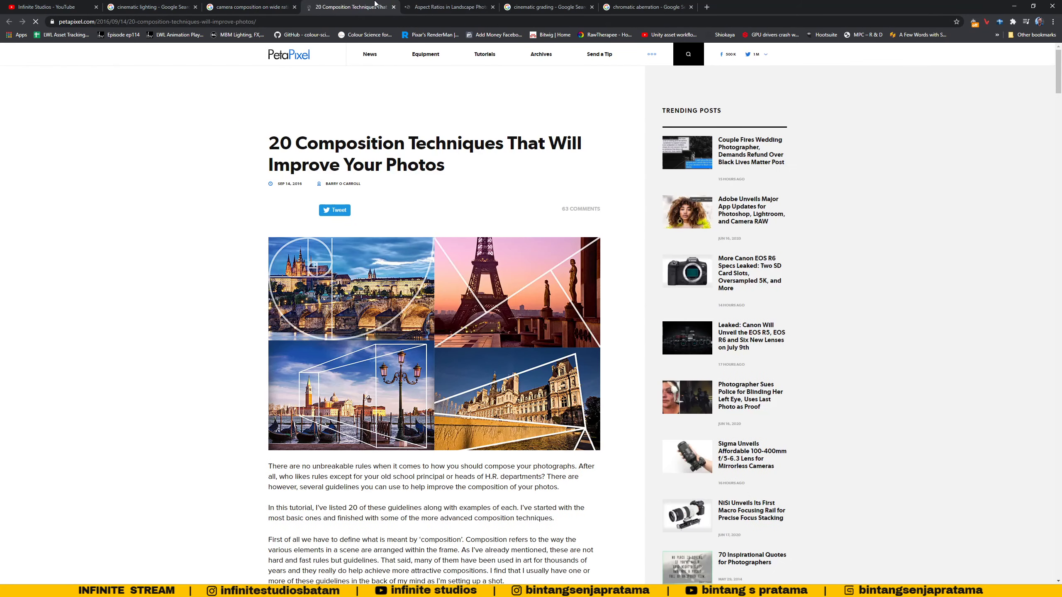
pyautogui.click(447, 7)
pyautogui.scroll(-15, 460, 338)
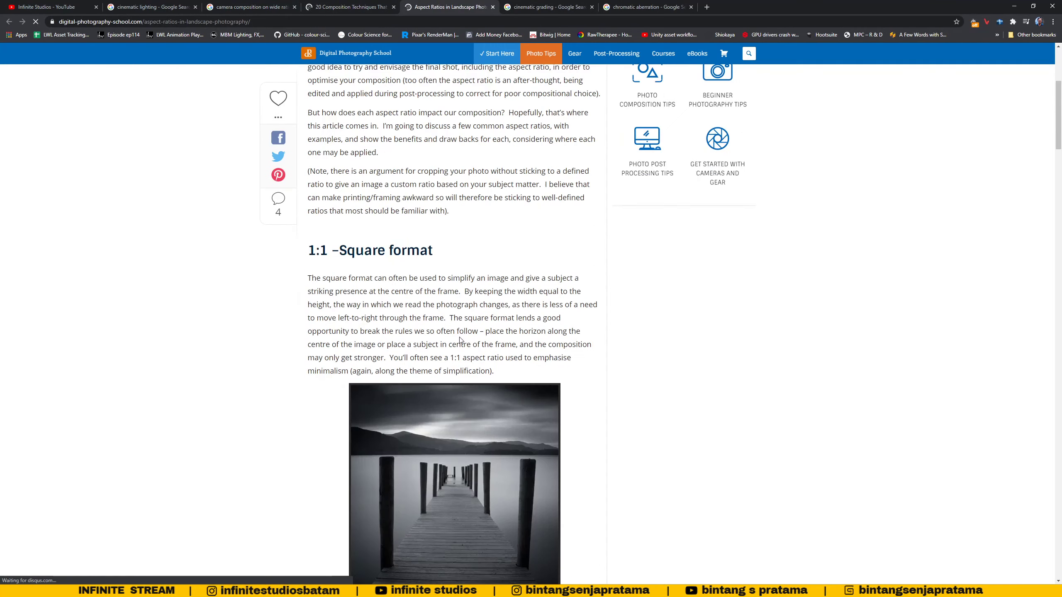
pyautogui.scroll(7, 460, 338)
# Return to the Google results for camera composition and replace the query with a search for "composition for widescreen".
pyautogui.click(251, 7)
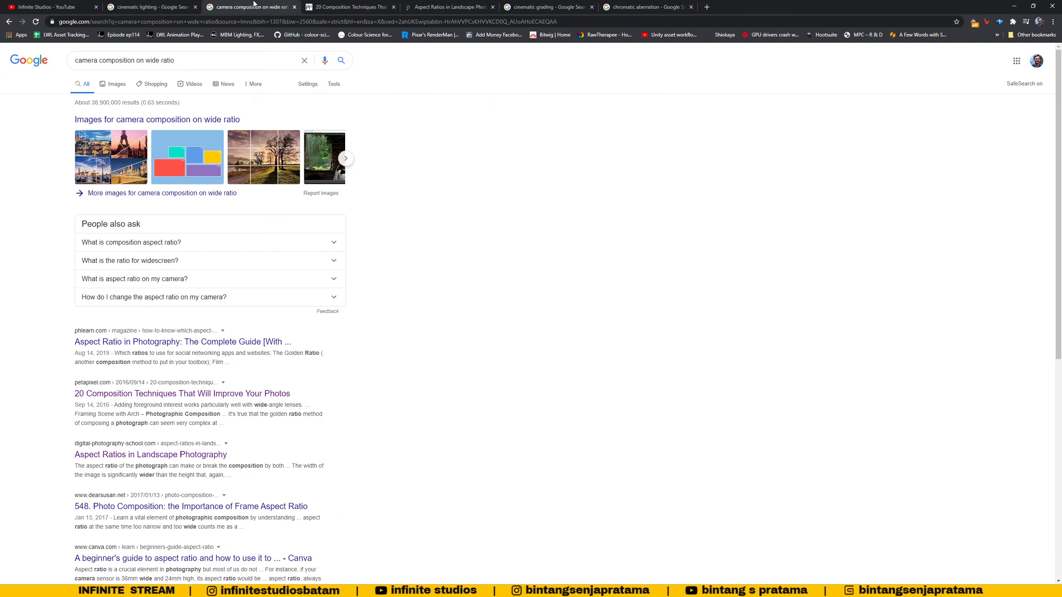
pyautogui.moveTo(175, 61); pyautogui.dragTo(107, 60)
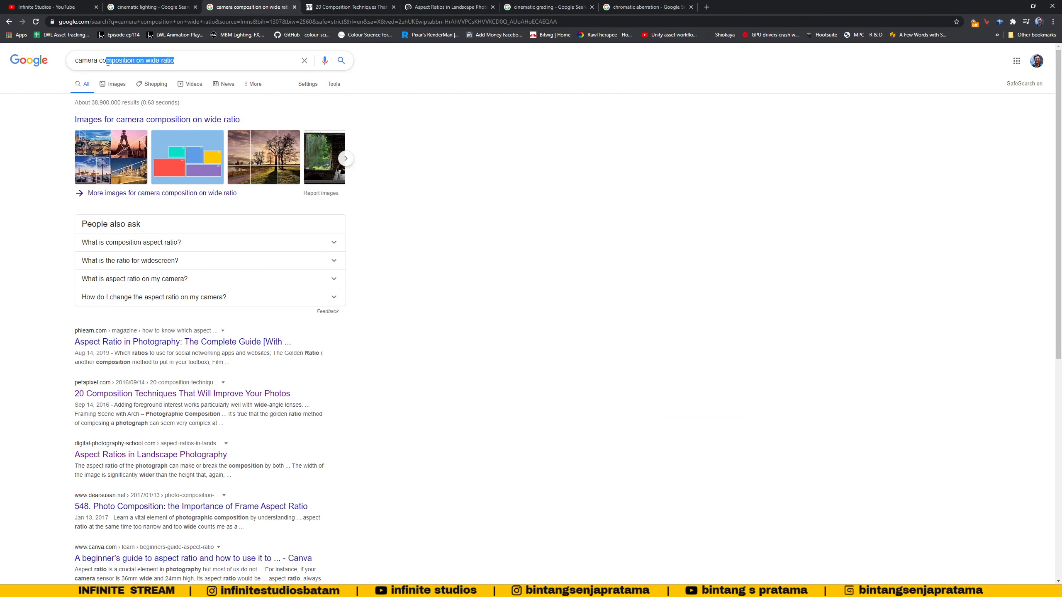
pyautogui.scroll(-5, 145, 409)
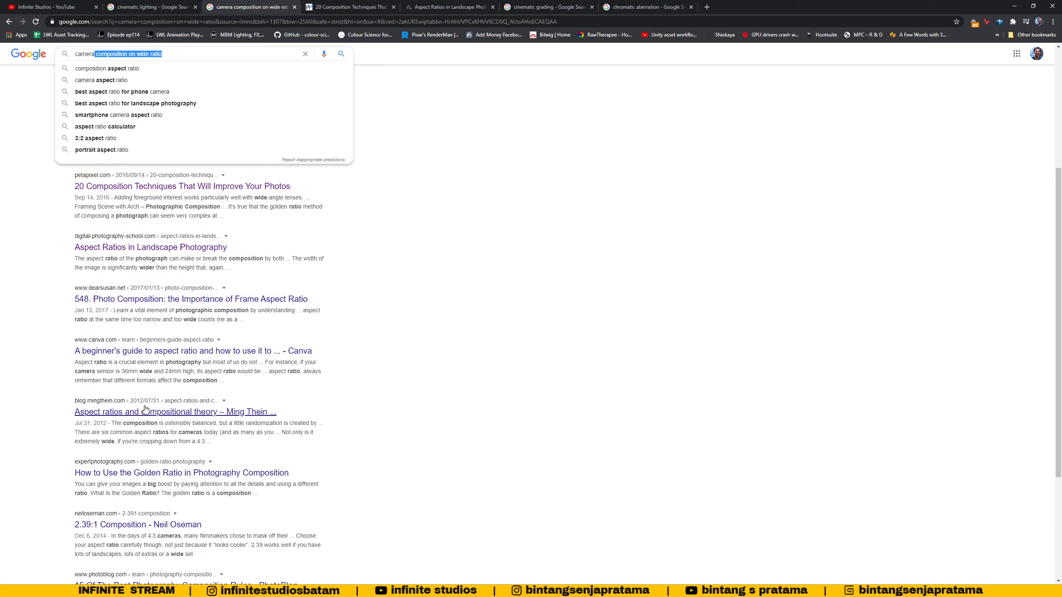
pyautogui.scroll(5, 145, 409)
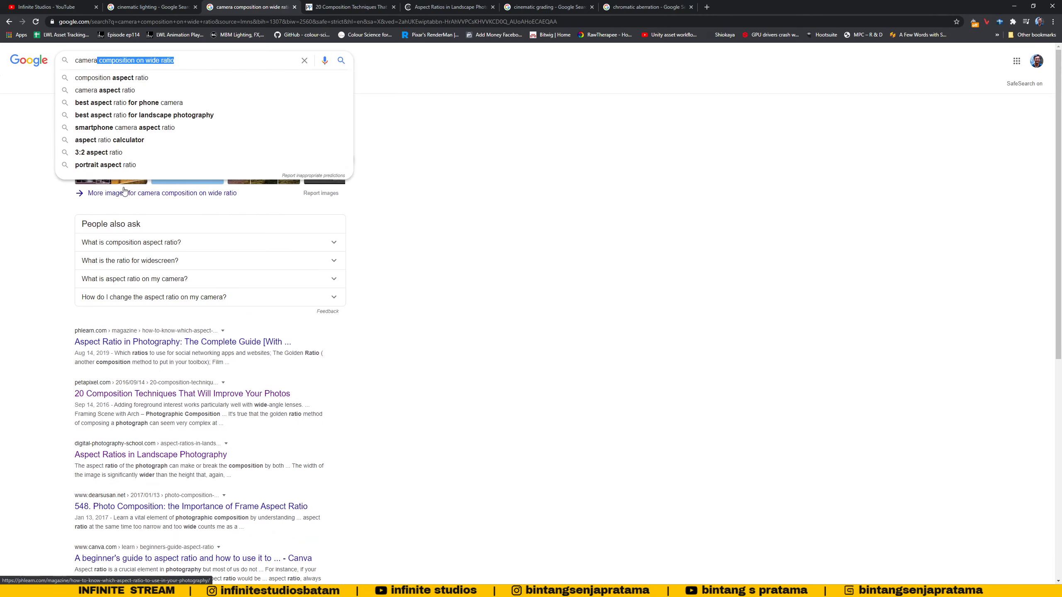
pyautogui.click(100, 61)
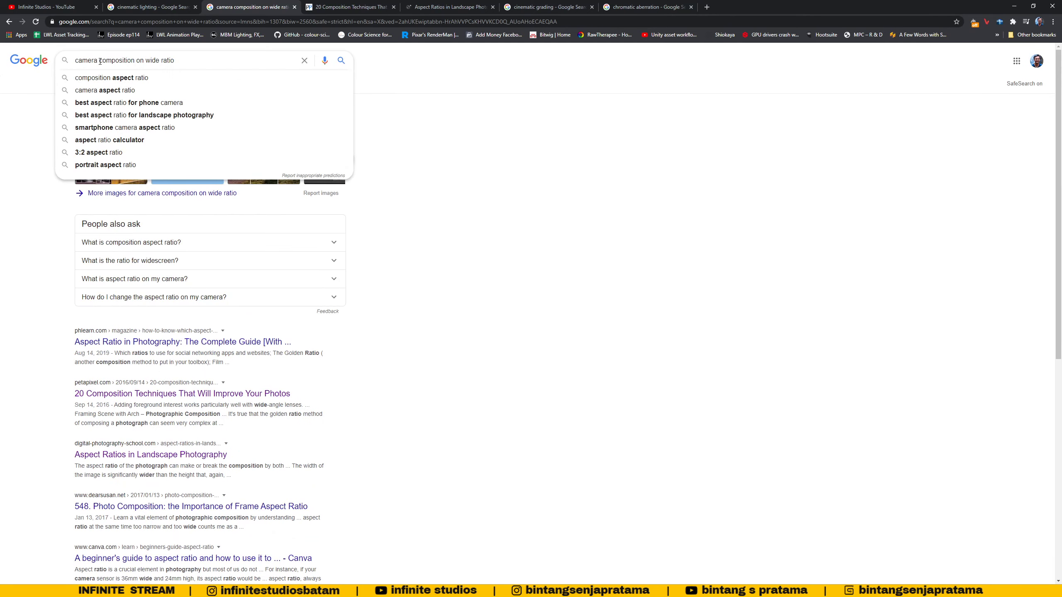
pyautogui.moveTo(100, 61); pyautogui.dragTo(217, 65)
pyautogui.press('BackSpace')
pyautogui.press('BackSpace')
pyautogui.press('BackSpace')
pyautogui.press('BackSpace')
pyautogui.press('BackSpace')
pyautogui.press('BackSpace')
pyautogui.press('BackSpace')
pyautogui.press('BackSpace')
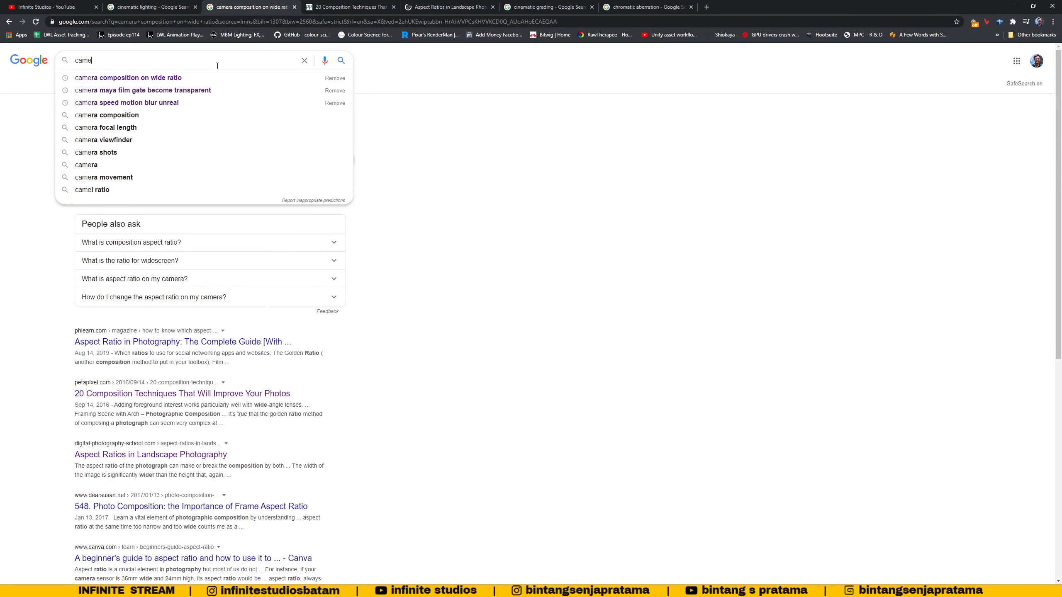
pyautogui.write('compostion')
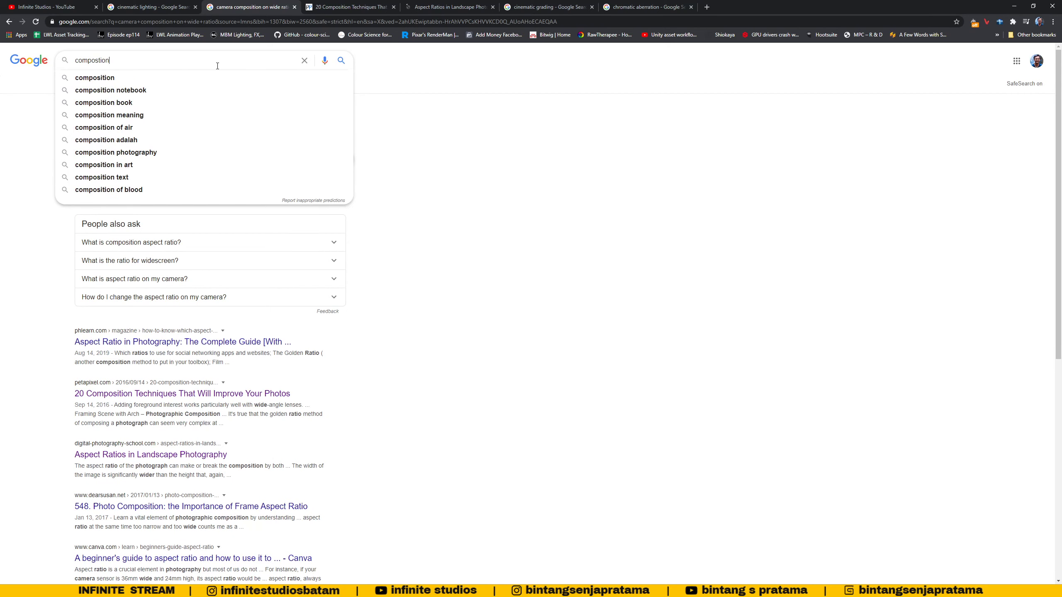
pyautogui.press('BackSpace')
pyautogui.press('BackSpace')
pyautogui.press('BackSpace')
pyautogui.press('BackSpace')
pyautogui.write('it')
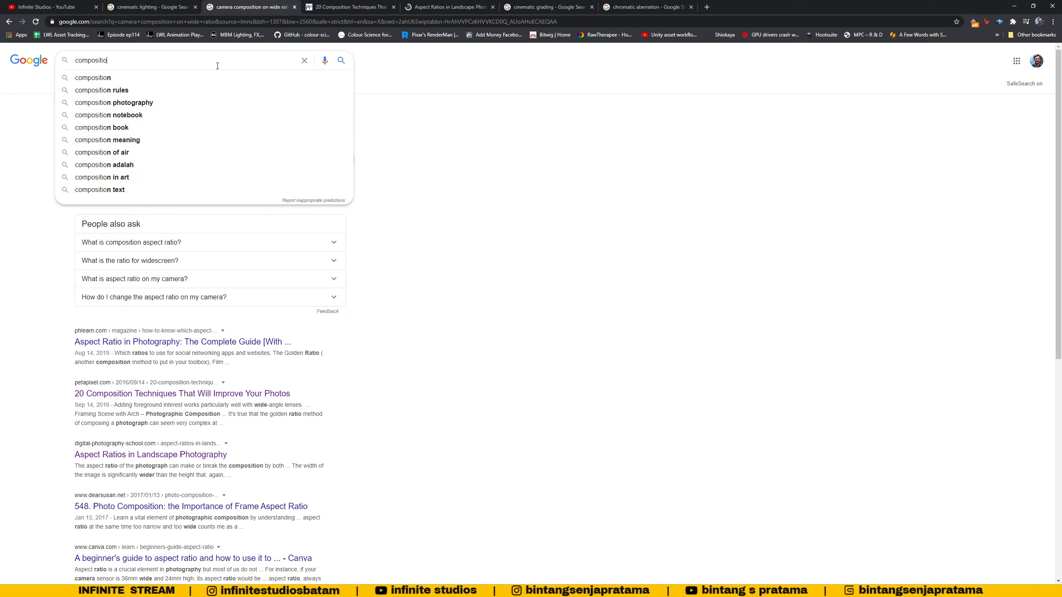
pyautogui.write('ion')
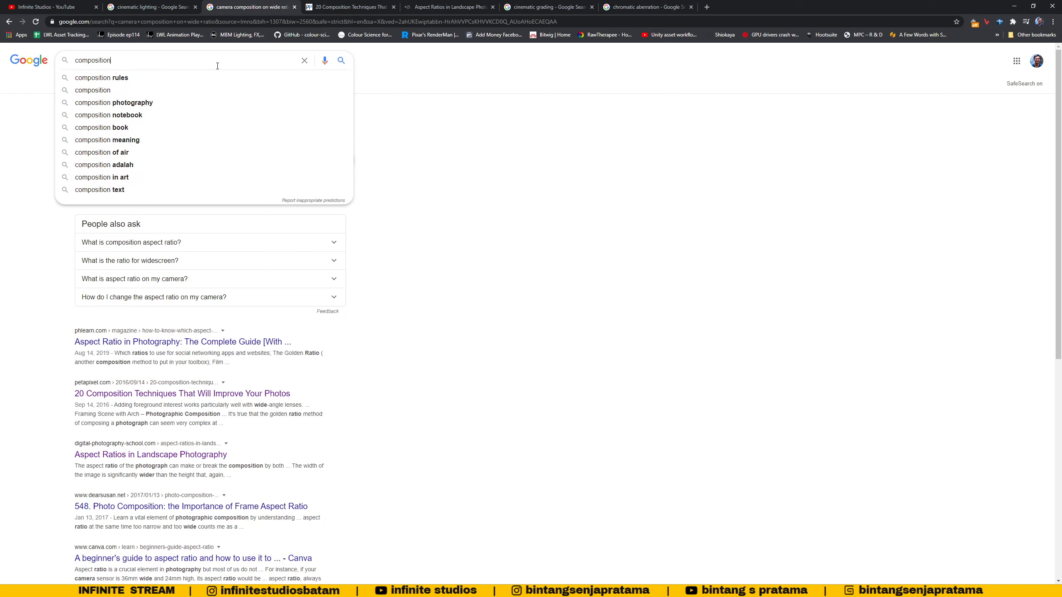
pyautogui.write(' for')
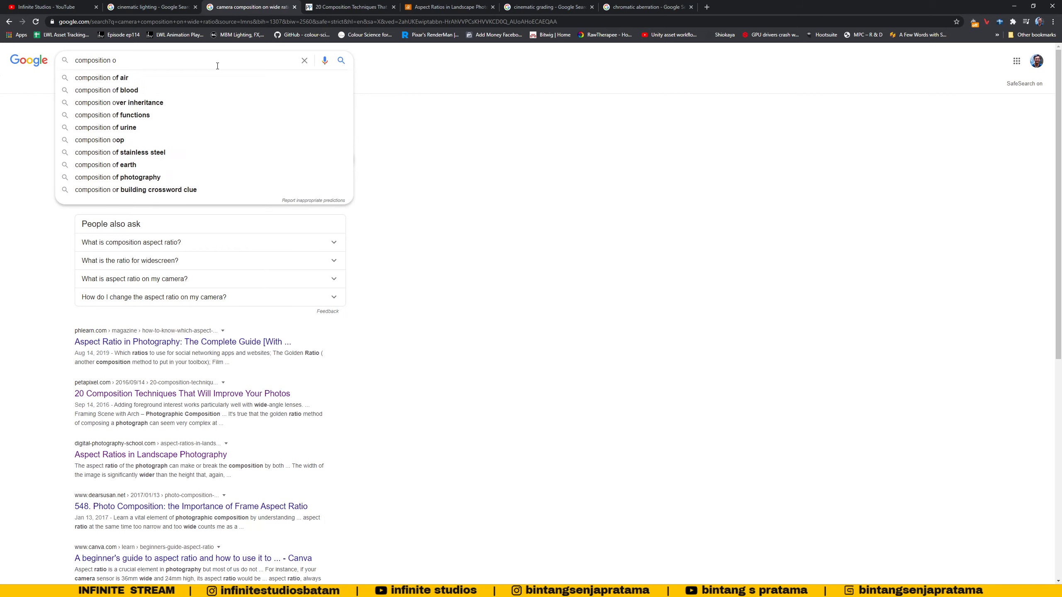
pyautogui.write(' widescreen')
pyautogui.press('Return')
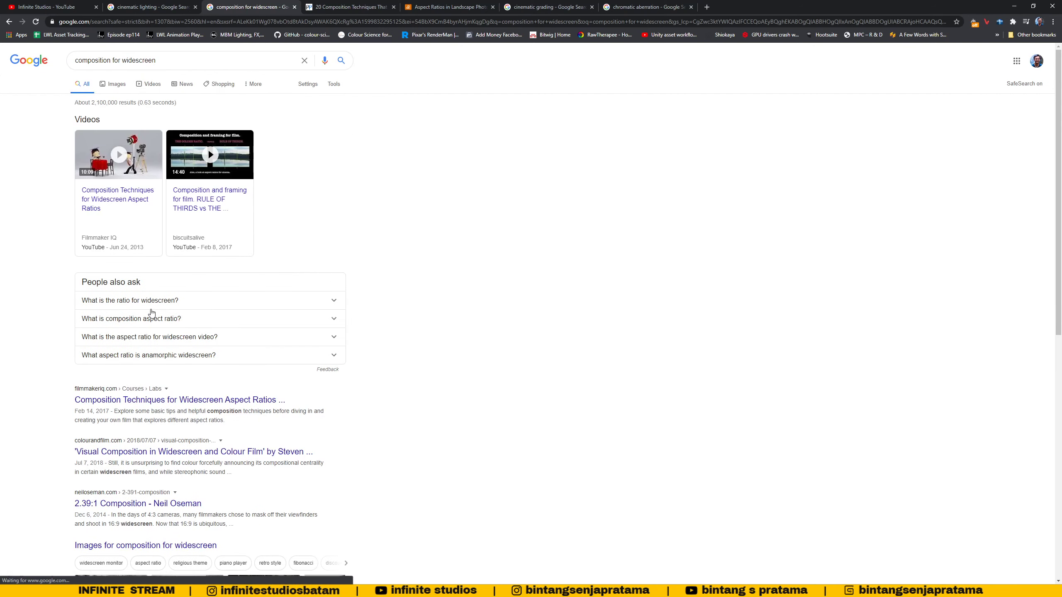
# Open Filmmaker IQ's "Composition Techniques for Widescreen Aspect Ratios" from the results in a new tab and skim the page.
pyautogui.scroll(-2, 151, 317)
pyautogui.middleClick(142, 318)
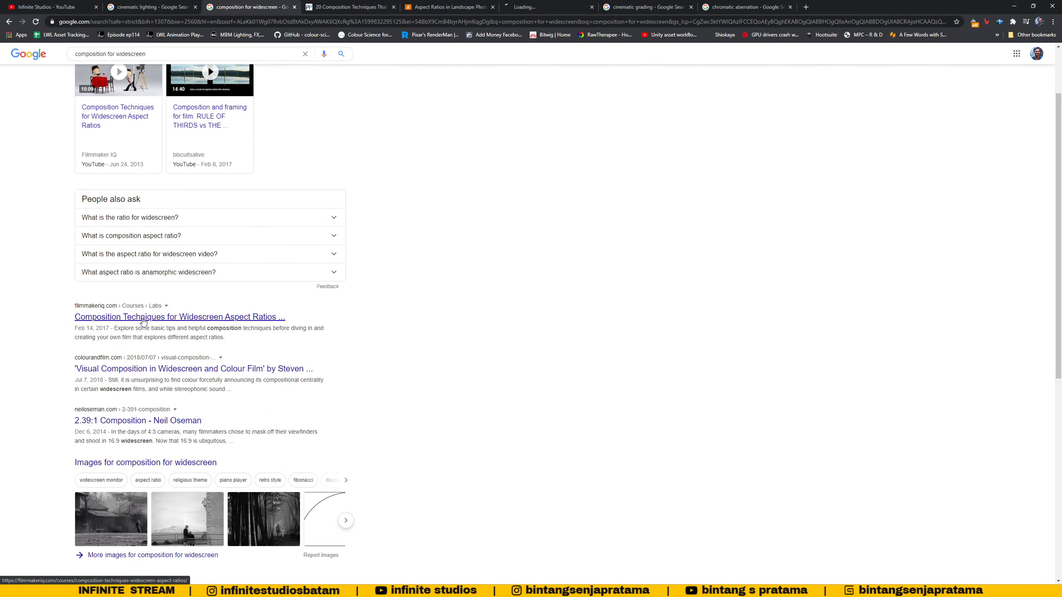
pyautogui.click(539, 7)
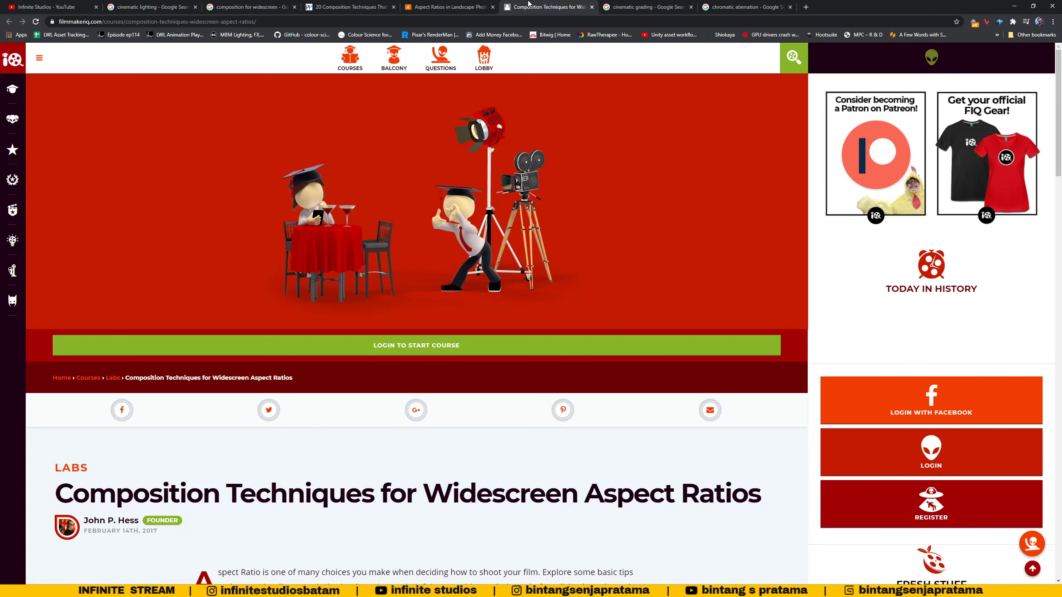
pyautogui.scroll(-10, 440, 248)
# Go back to the widescreen composition results and open the "2.39:1 Composition" article in a new tab.
pyautogui.click(250, 7)
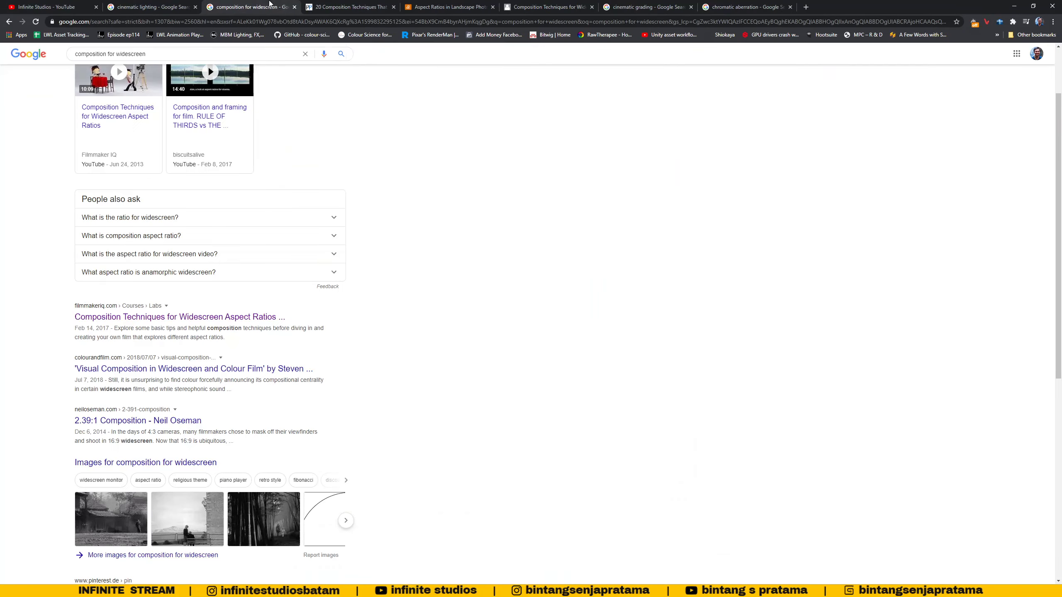
pyautogui.click(316, 5)
pyautogui.click(250, 6)
pyautogui.scroll(-3, 156, 362)
pyautogui.middleClick(119, 298)
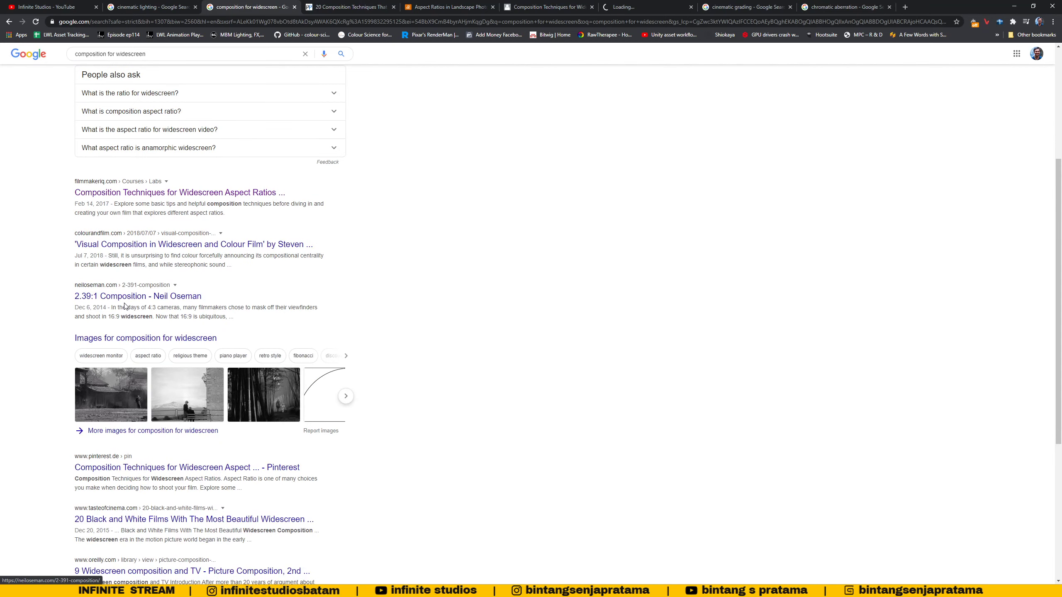
pyautogui.click(623, 7)
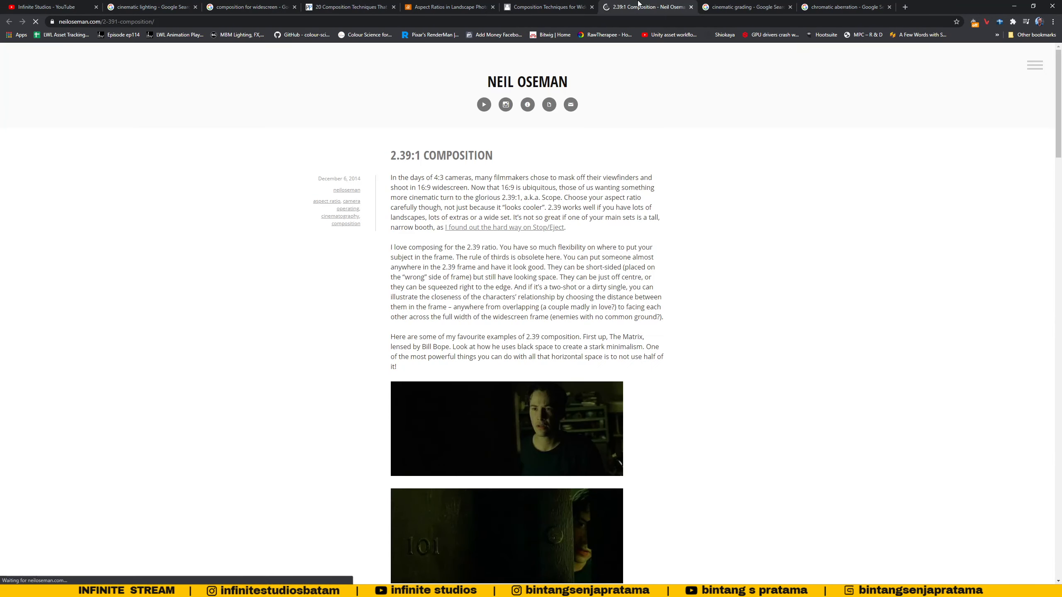
# Look through the 2.39:1 article's film-still framing examples and its introduction on choosing the aspect ratio.
pyautogui.scroll(-20, 537, 356)
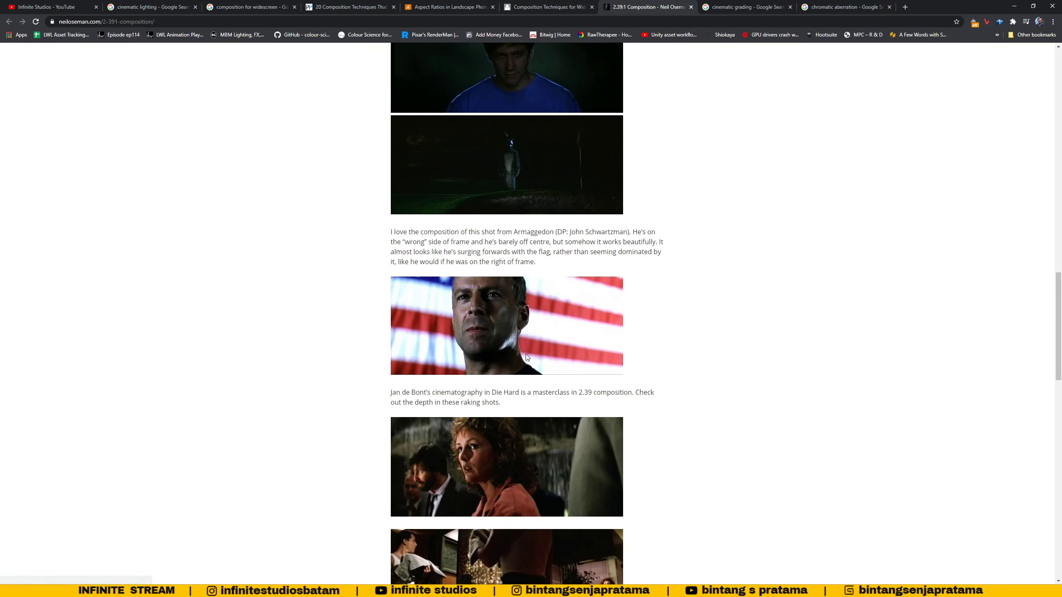
pyautogui.scroll(-15, 536, 354)
pyautogui.scroll(20, 541, 361)
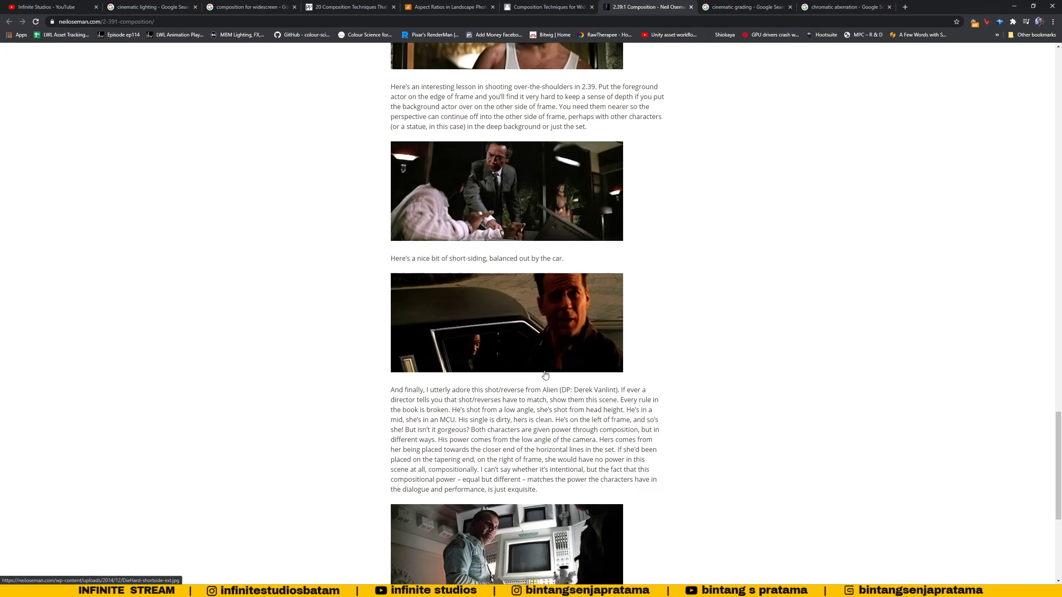
pyautogui.scroll(-15, 546, 377)
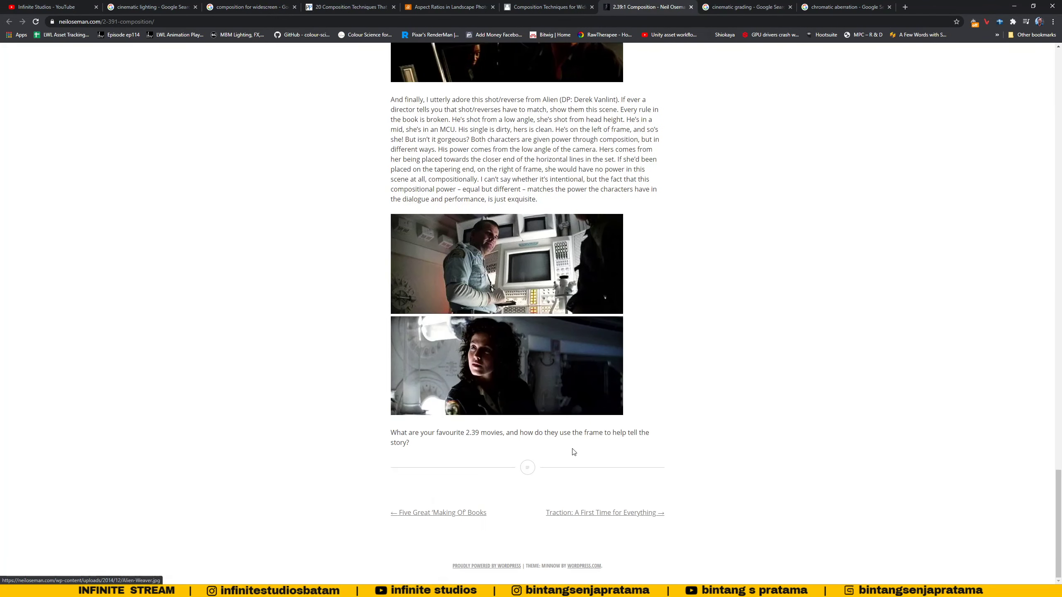
pyautogui.scroll(20, 575, 509)
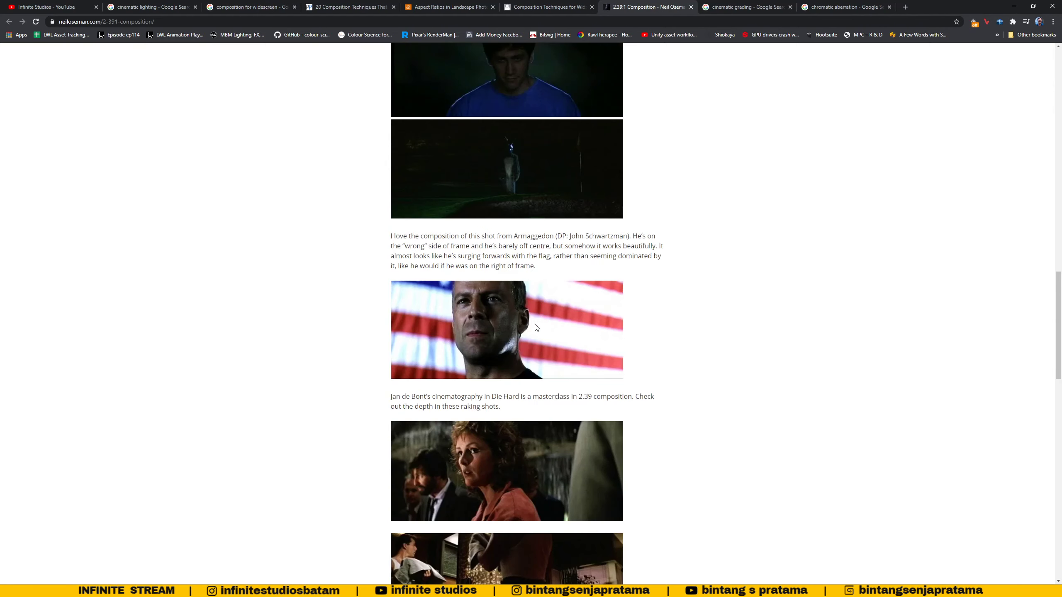
pyautogui.scroll(2, 529, 300)
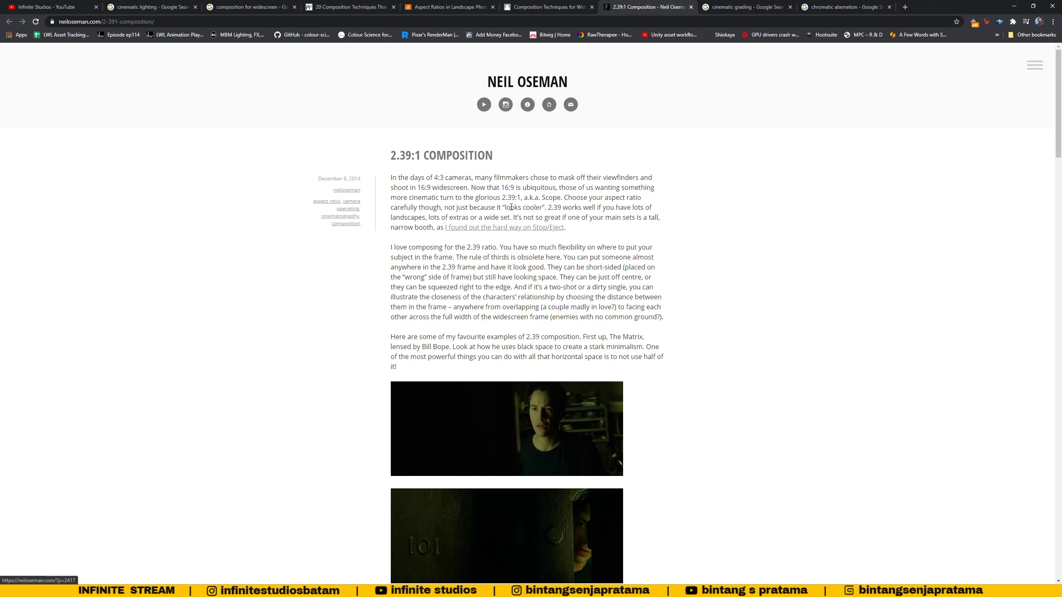
pyautogui.moveTo(503, 197)
pyautogui.mouseDown()
pyautogui.moveTo(528, 198)
pyautogui.moveTo(519, 198)
pyautogui.mouseUp()
pyautogui.click(526, 206)
pyautogui.click(518, 198)
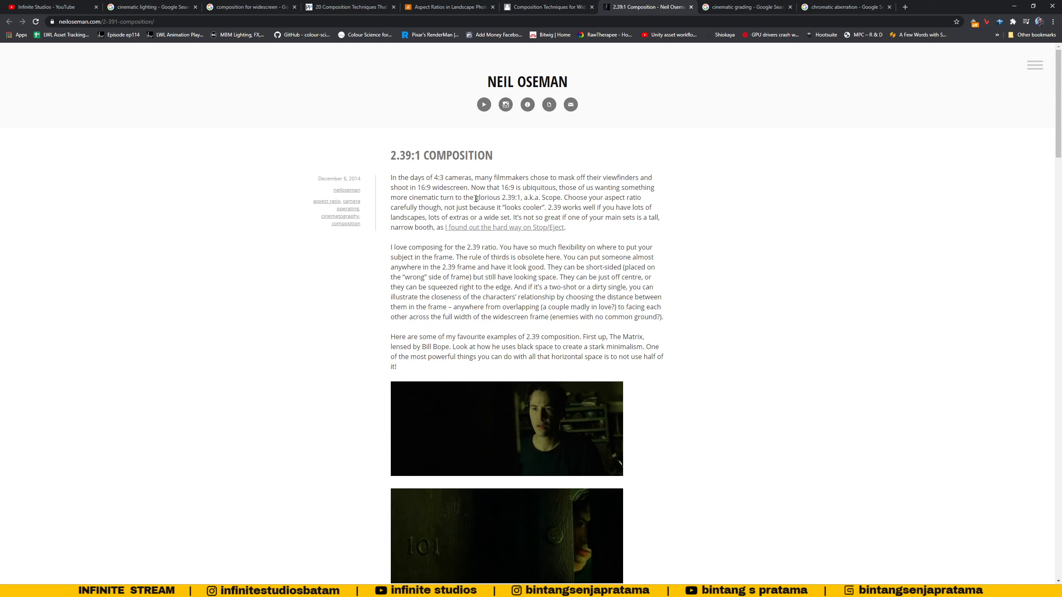
# Open the article's "aspect ratio" and "cinematography" tag archives in new tabs and show the aspect ratio archive.
pyautogui.middleClick(324, 202)
pyautogui.middleClick(349, 217)
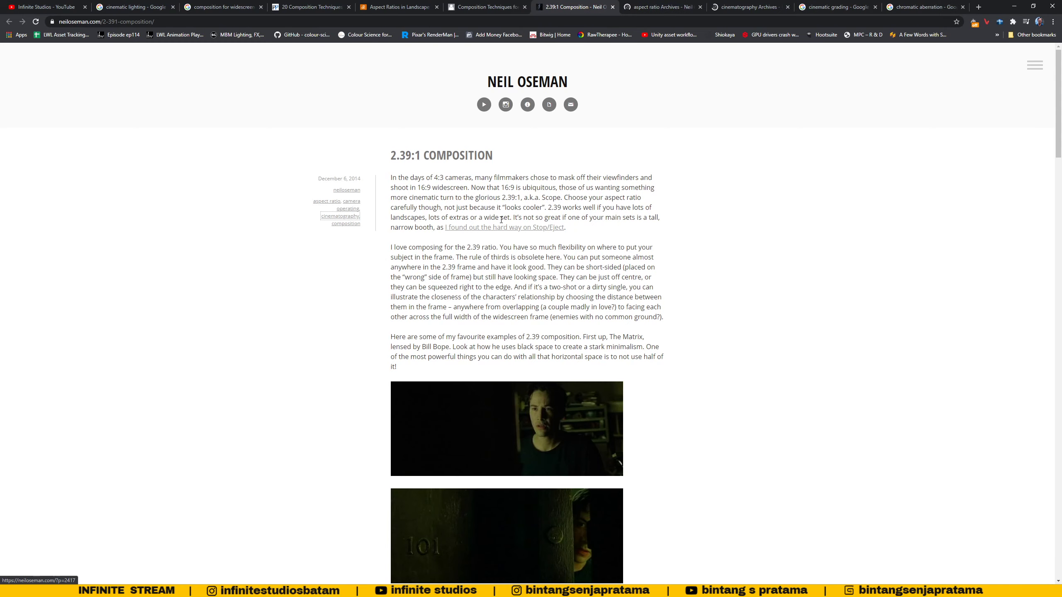
pyautogui.click(660, 4)
# Skim the aspect ratio archive through "Is the Rule of Thirds Right for 2.39:1?" to the section on squares within the rectangle.
pyautogui.scroll(-20, 571, 376)
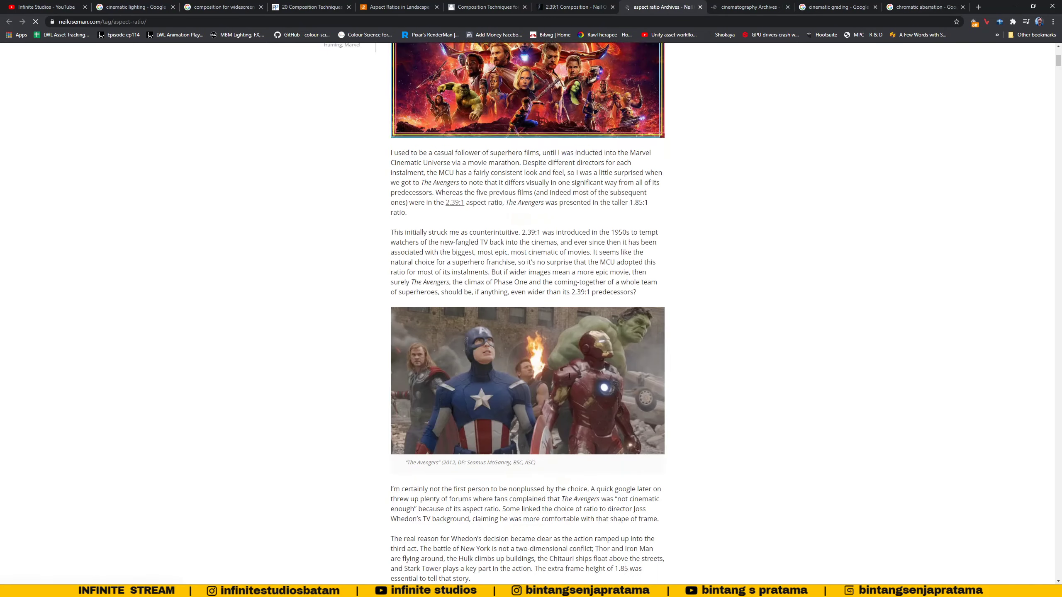
pyautogui.scroll(-10, 572, 377)
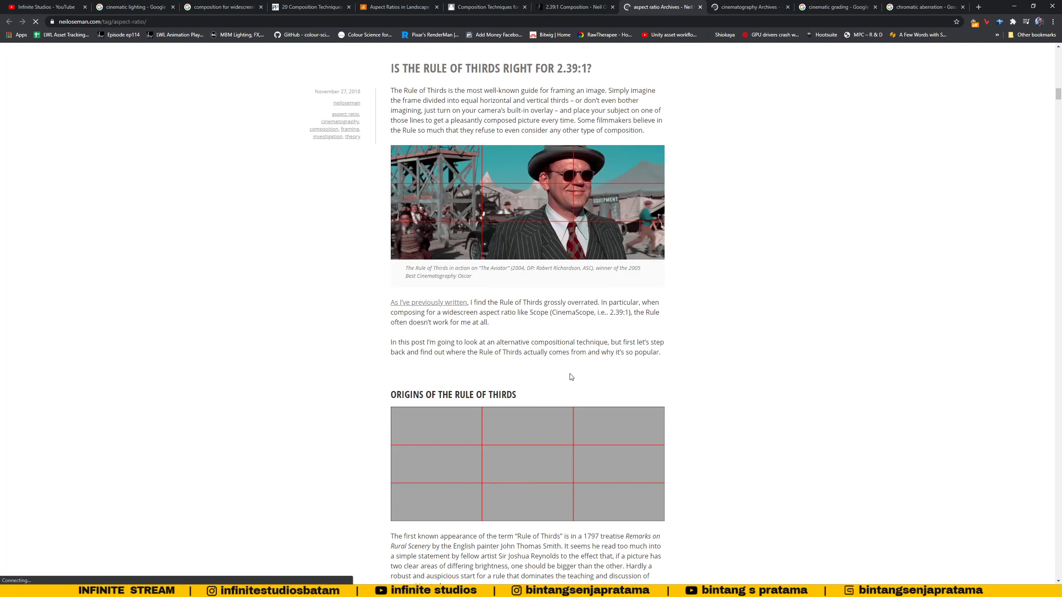
pyautogui.scroll(1, 576, 375)
pyautogui.scroll(-19, 576, 374)
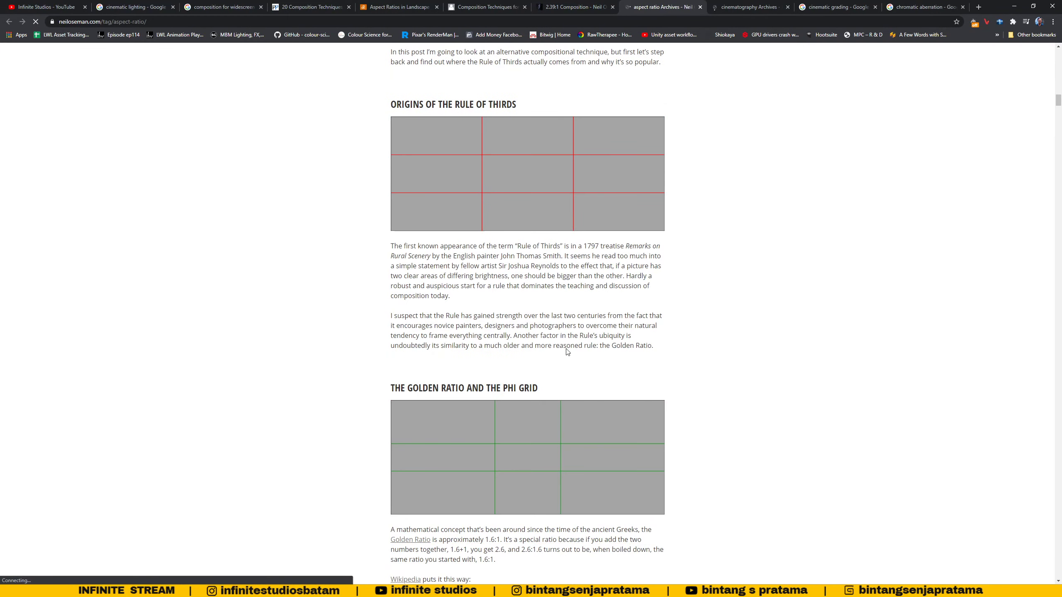
pyautogui.scroll(-9, 530, 324)
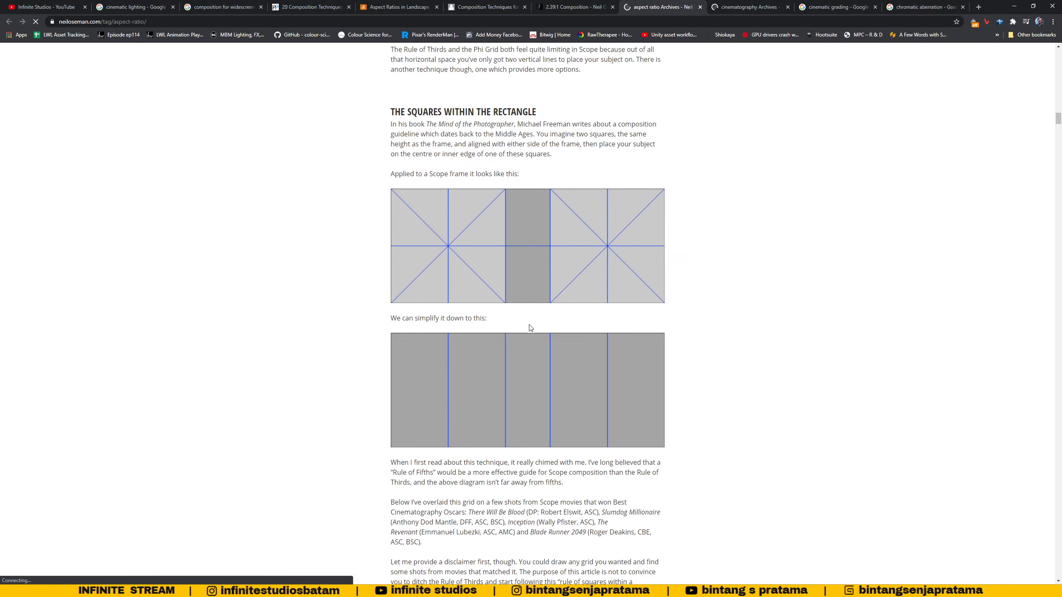
# Examine "The Squares Within the Rectangle" section, including its Scope grid diagrams and the film stills overlaid with the grid.
pyautogui.scroll(3, 529, 321)
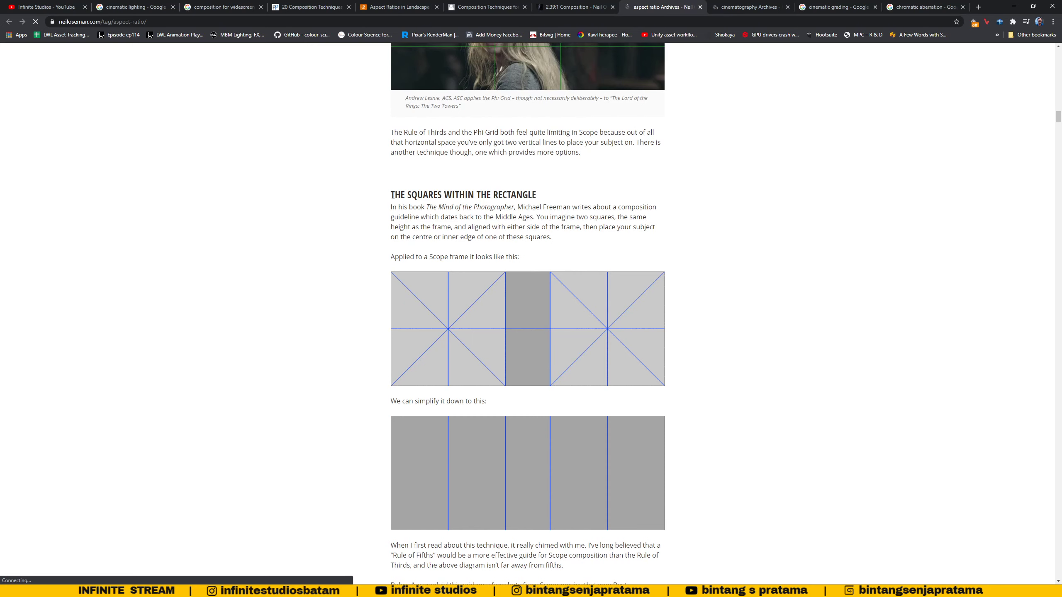
pyautogui.moveTo(391, 194); pyautogui.dragTo(511, 196)
pyautogui.click(552, 236)
pyautogui.scroll(-2, 558, 270)
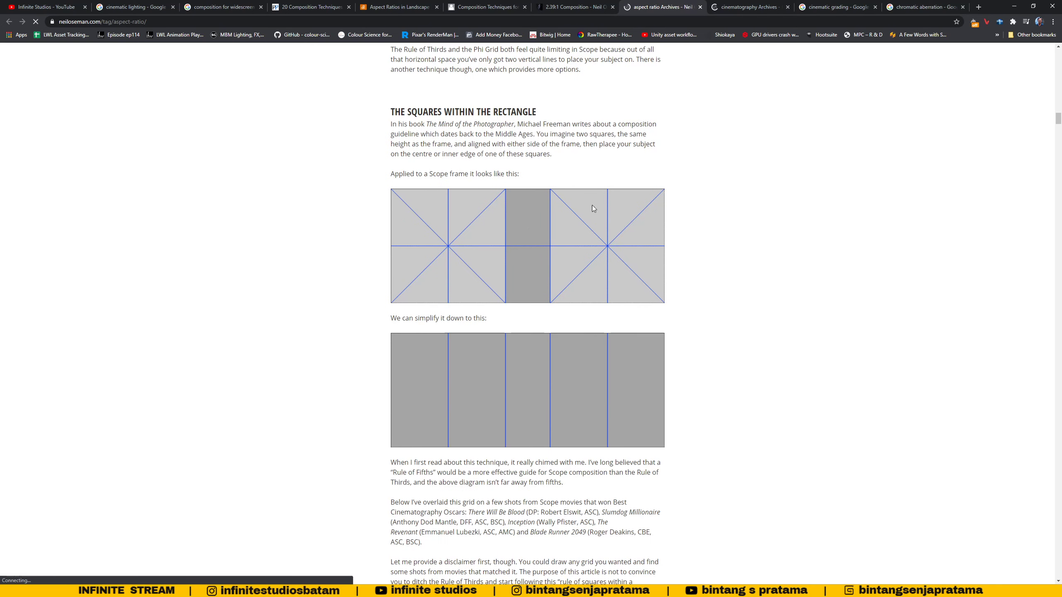
pyautogui.scroll(-4, 602, 293)
pyautogui.scroll(-5, 611, 327)
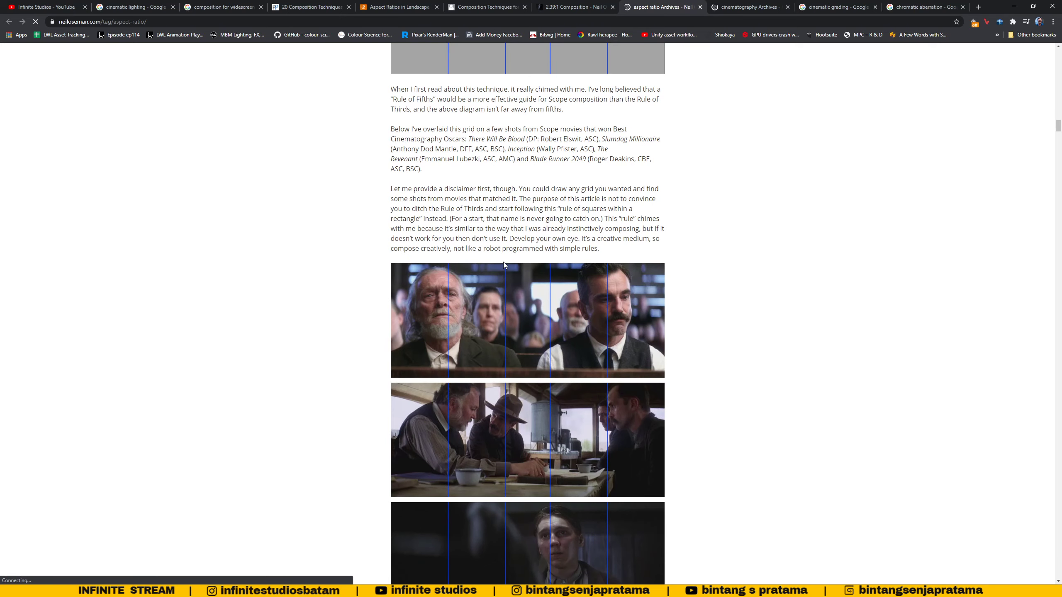
pyautogui.scroll(15, 503, 262)
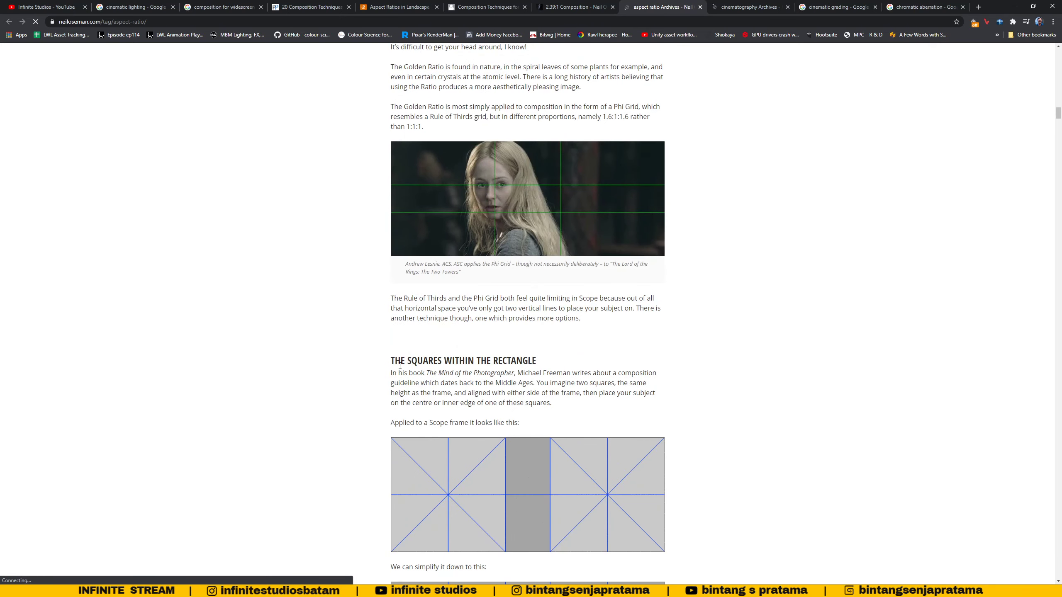
pyautogui.moveTo(382, 361); pyautogui.dragTo(523, 362)
pyautogui.click(532, 362)
pyautogui.scroll(-7, 535, 364)
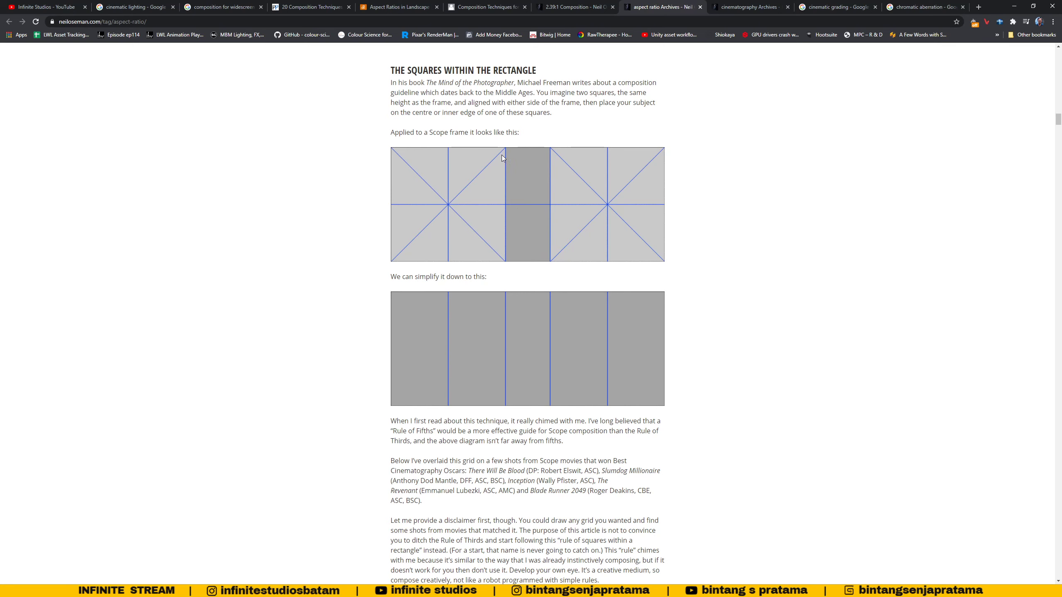
pyautogui.scroll(-2, 555, 346)
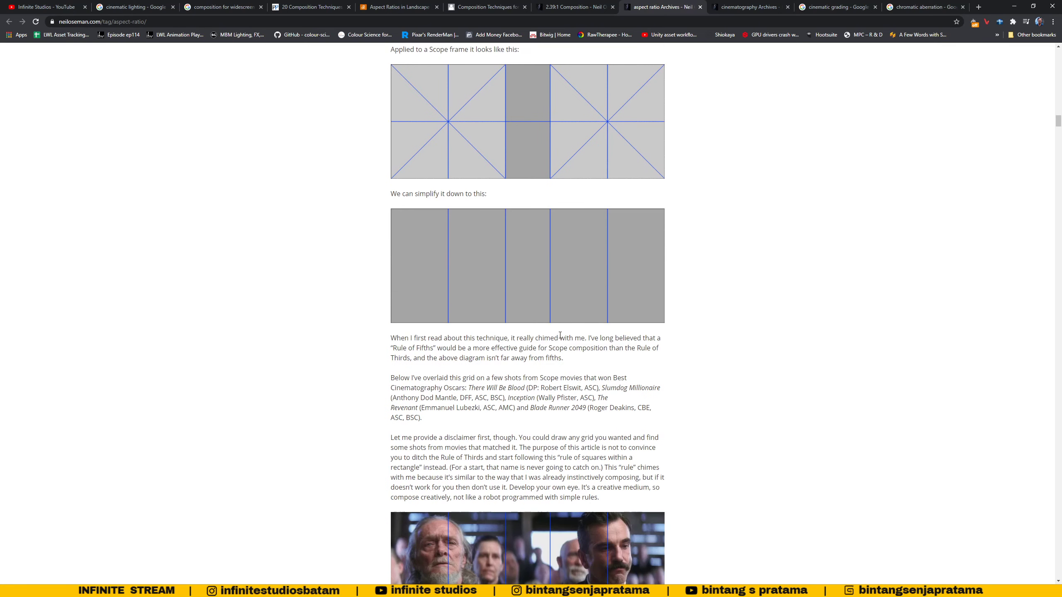
# Compare the simplified Scope grid diagram with how subjects line up on the blue lines in the first overlaid film stills.
pyautogui.scroll(3, 503, 255)
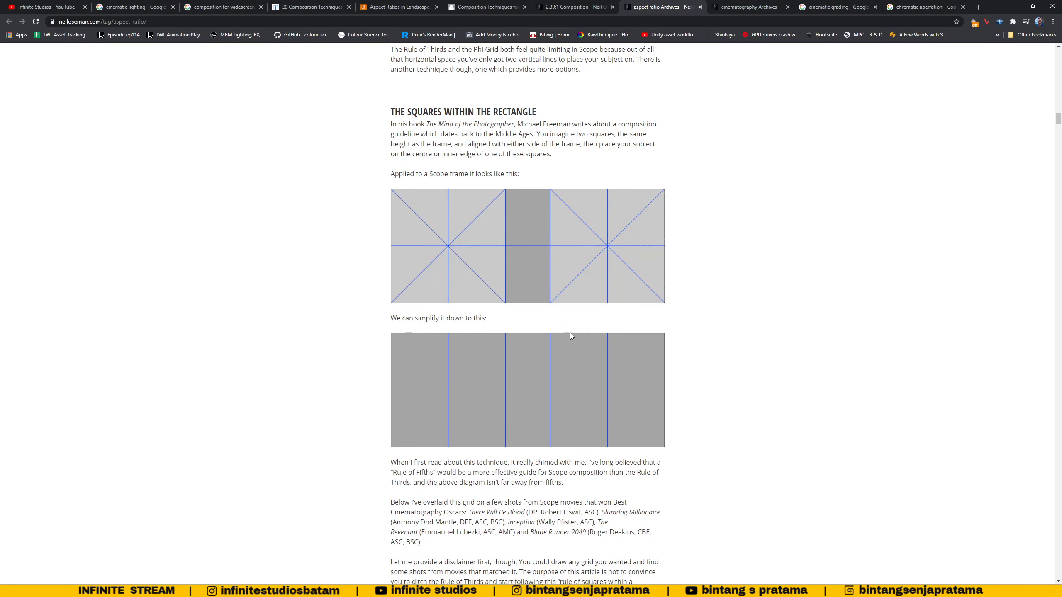
pyautogui.scroll(-7, 575, 333)
pyautogui.scroll(-4, 554, 374)
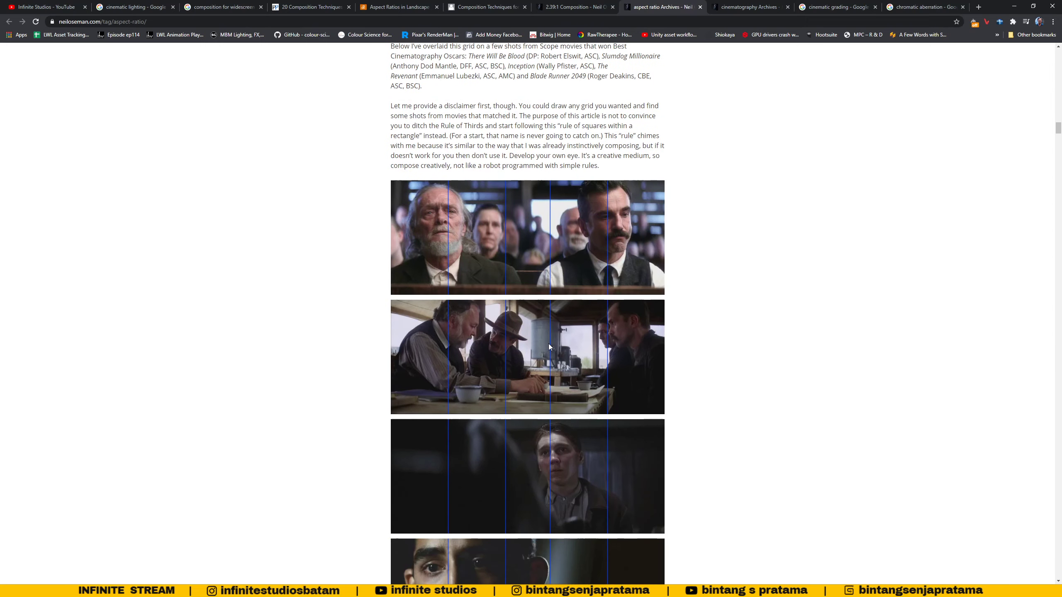
pyautogui.scroll(-2, 548, 344)
pyautogui.scroll(10, 492, 280)
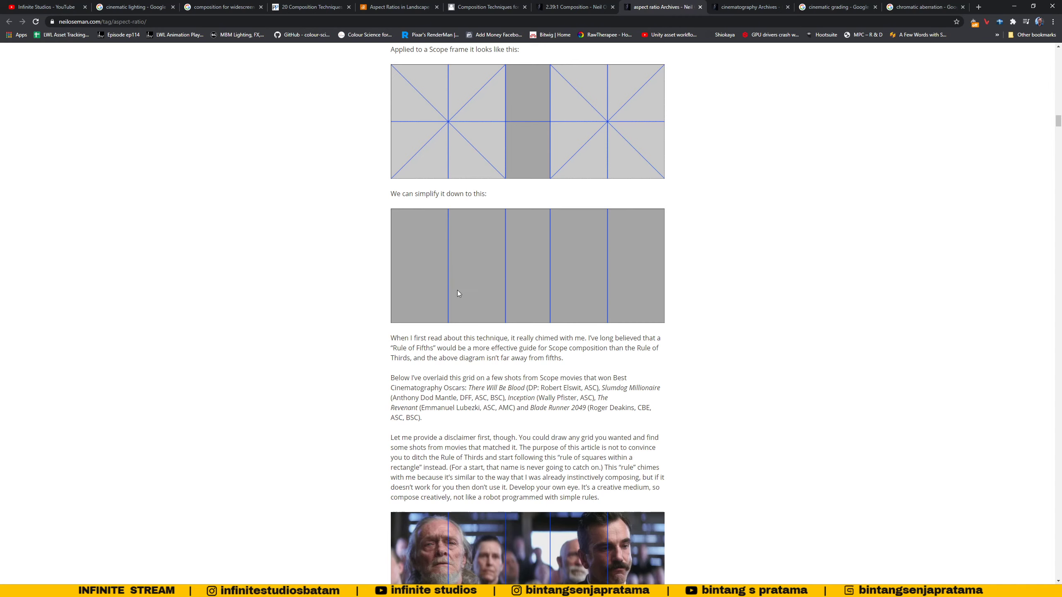
pyautogui.scroll(-10, 596, 303)
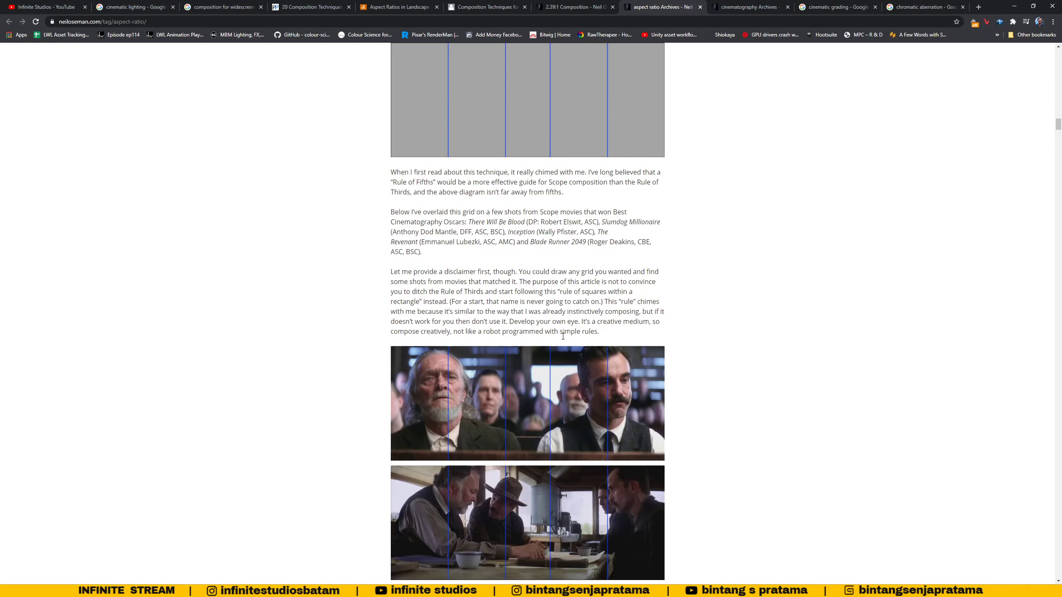
pyautogui.scroll(2, 470, 299)
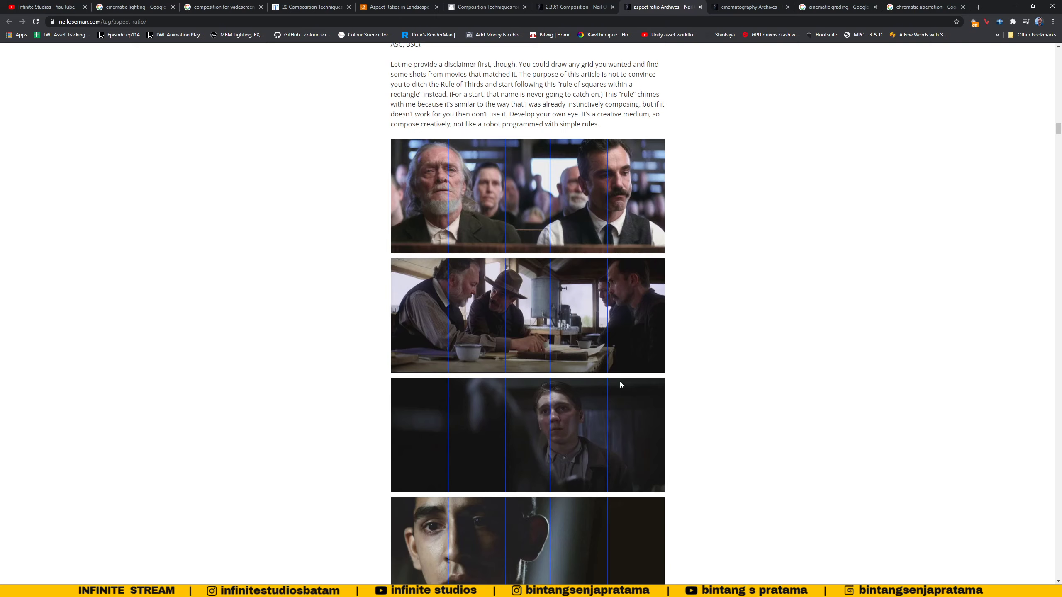
pyautogui.scroll(6, 615, 401)
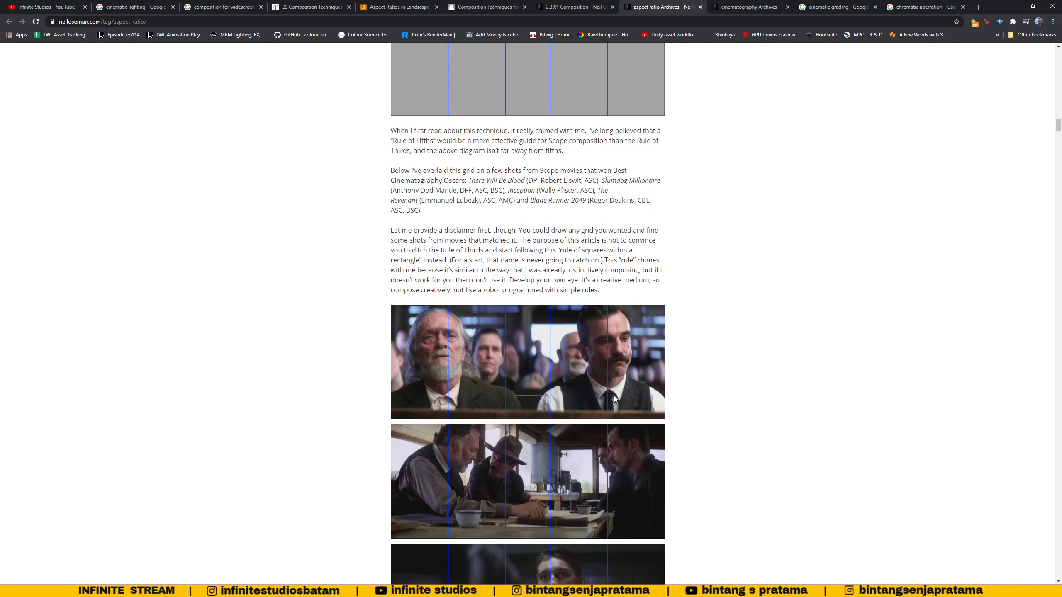
pyautogui.scroll(-14, 613, 393)
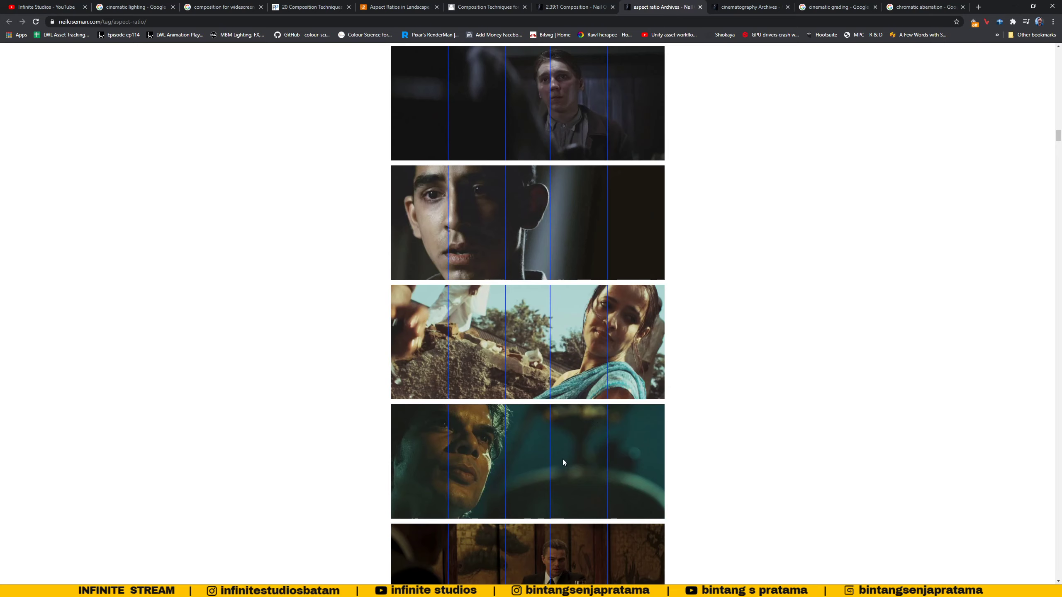
# Compare the trooper framing in Unreal Editor, selecting the police car behind him, with the grid-overlaid close-up stills in the browser.
pyautogui.hotkey('alt', 'Tab')
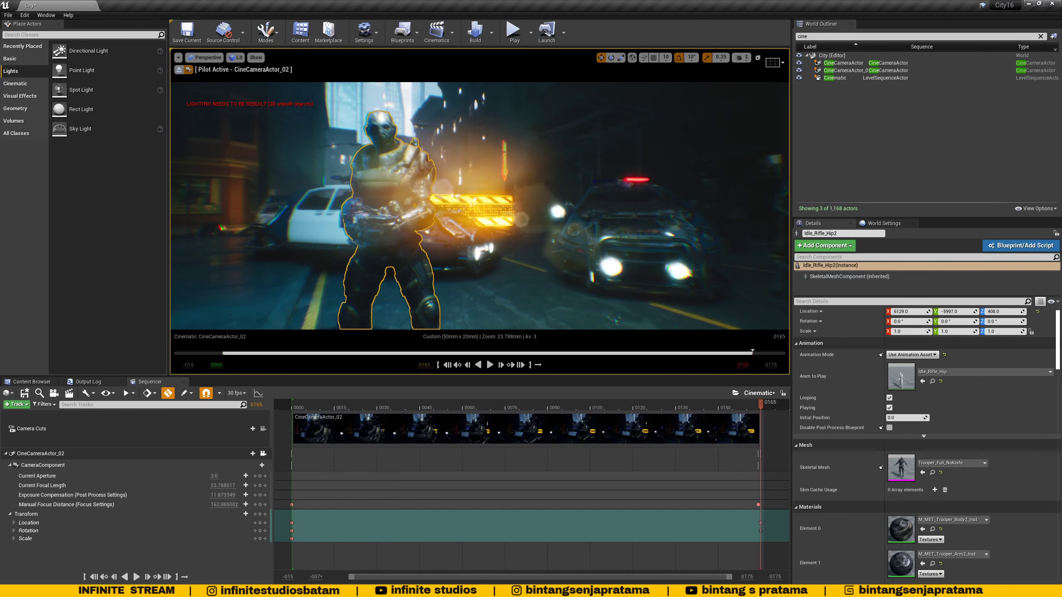
pyautogui.click(314, 224)
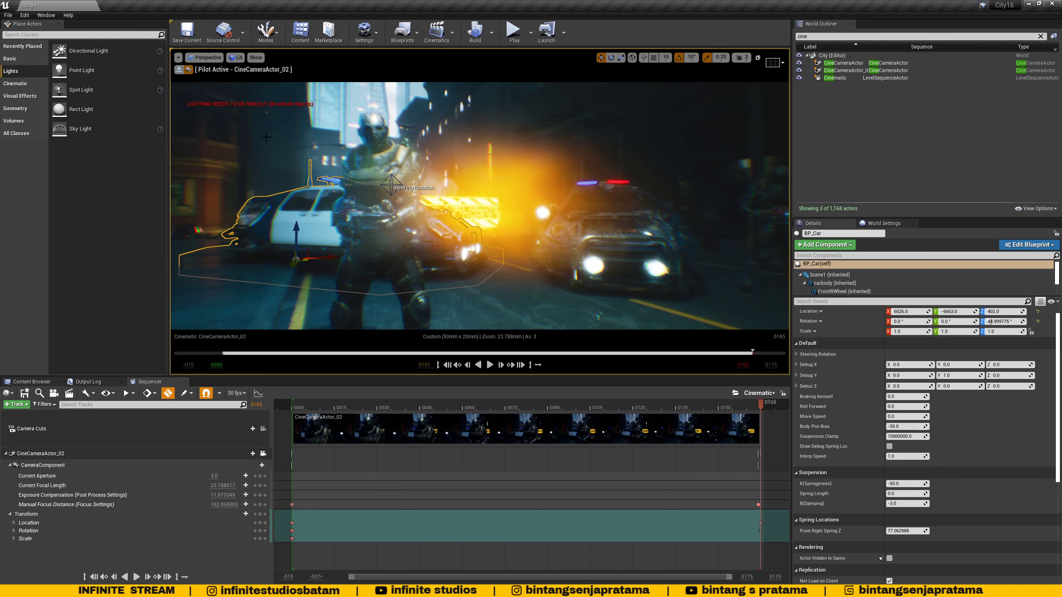
pyautogui.hotkey('alt', 'Tab')
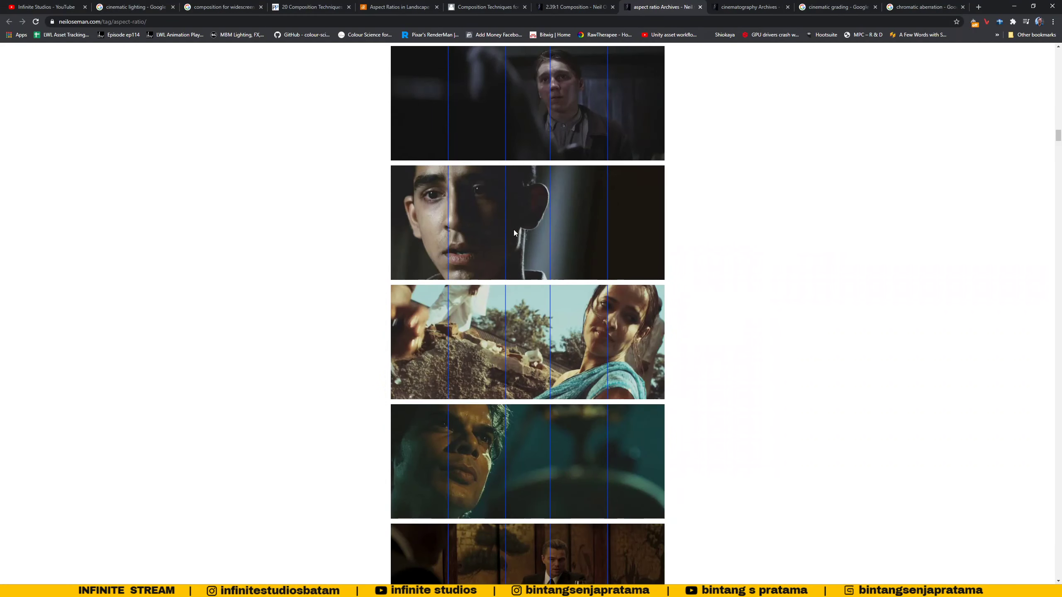
pyautogui.scroll(2, 454, 161)
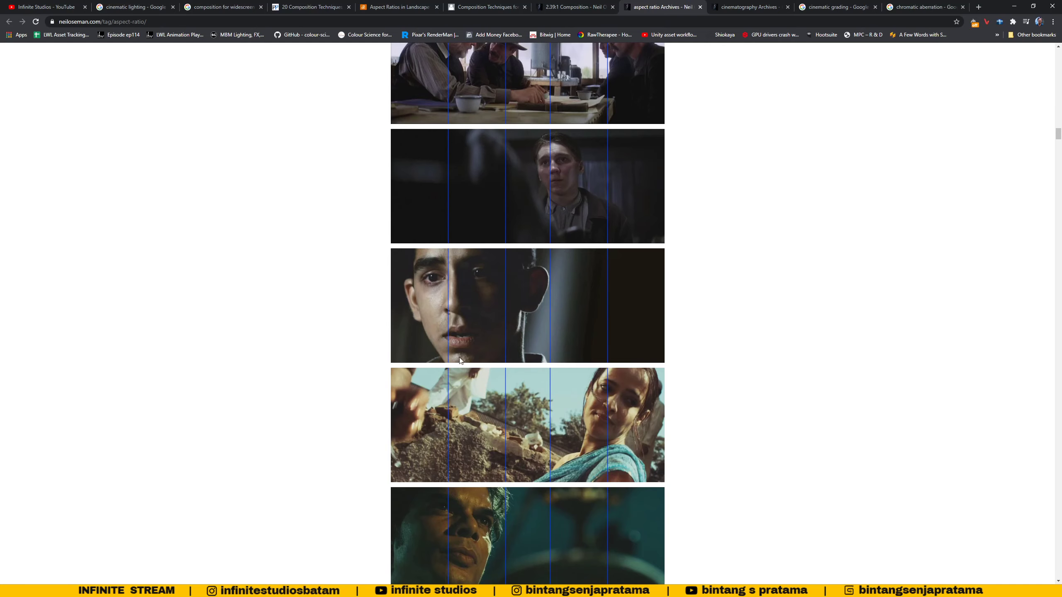
pyautogui.scroll(-1, 686, 347)
pyautogui.scroll(2, 591, 329)
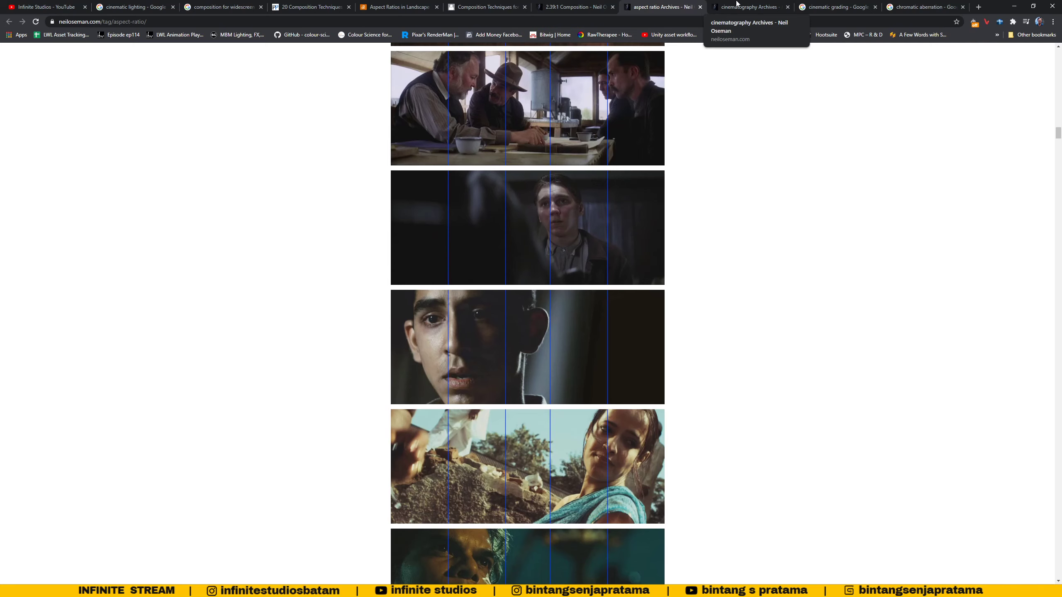
pyautogui.hotkey('alt', 'Tab')
pyautogui.hotkey('alt', 'Tab')
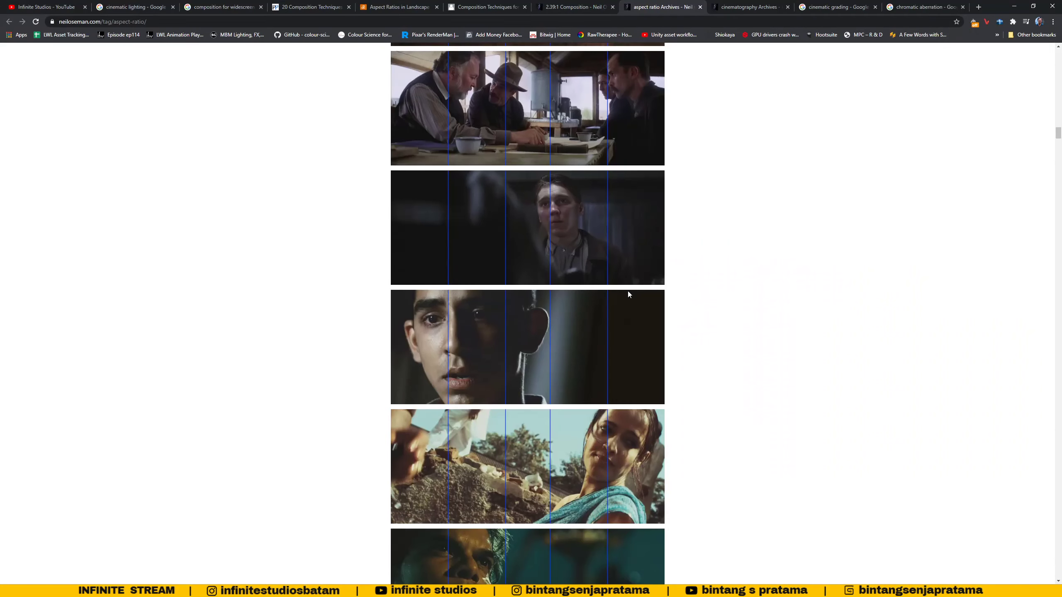
# Enlarge the article page around the still of the suited man seated at the table.
pyautogui.scroll(-8, 598, 381)
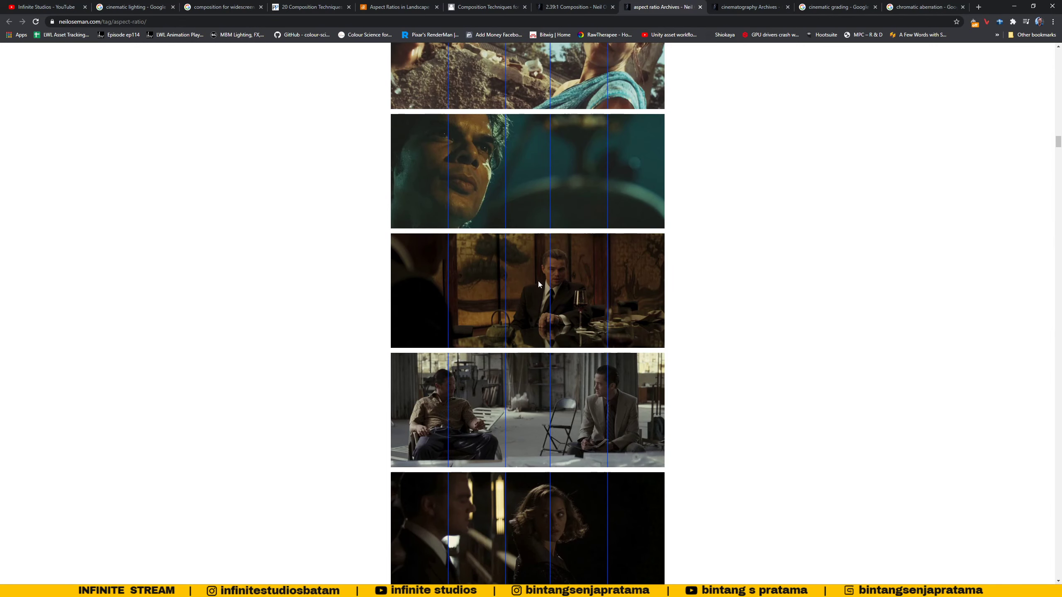
pyautogui.keyDown('ctrl'); pyautogui.scroll(3, 590, 300); pyautogui.keyUp('ctrl')
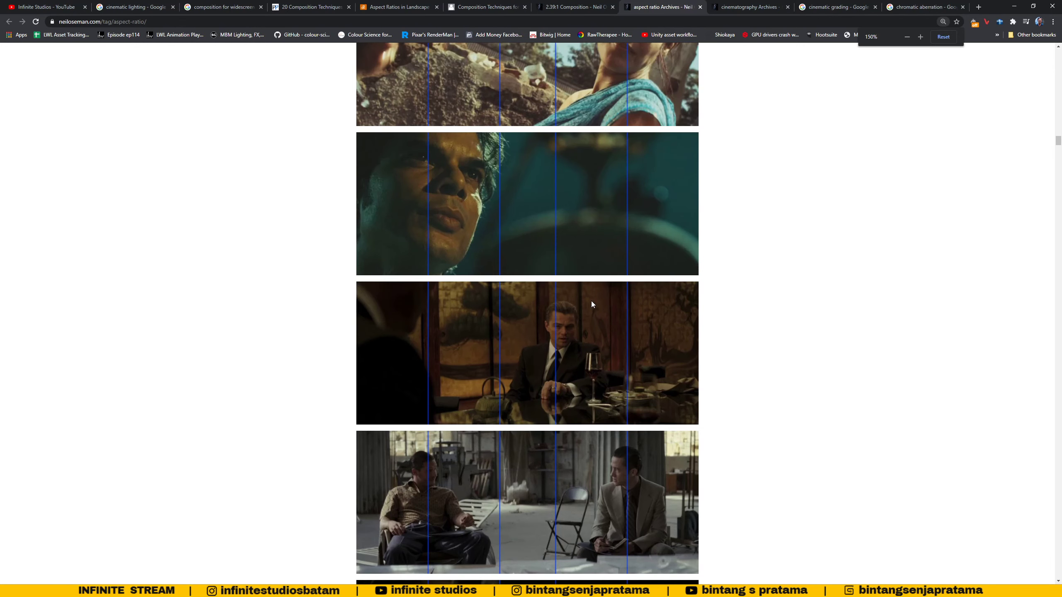
pyautogui.scroll(-3, 606, 330)
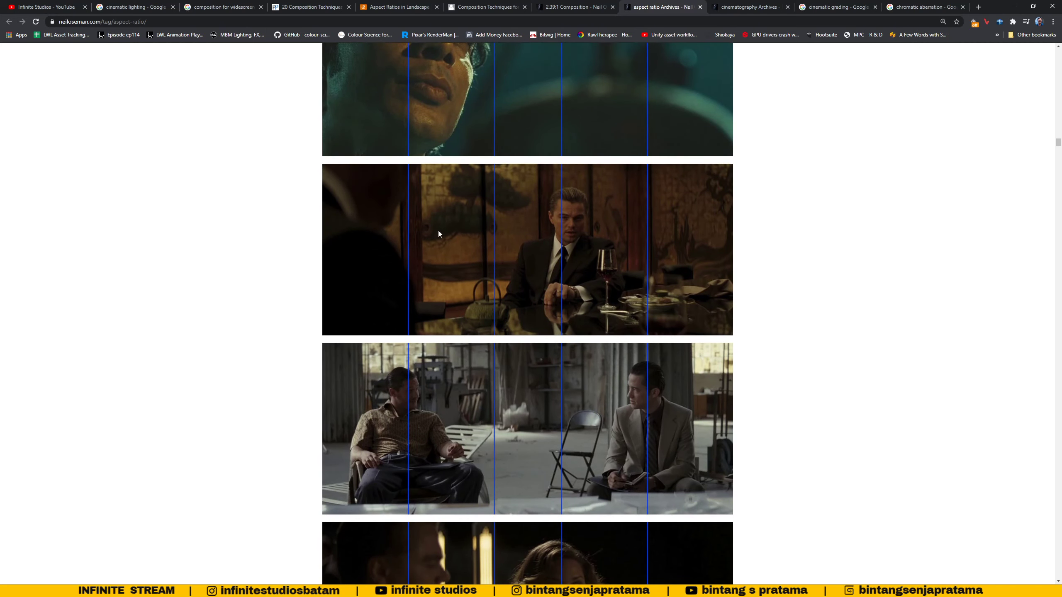
pyautogui.press('Print')
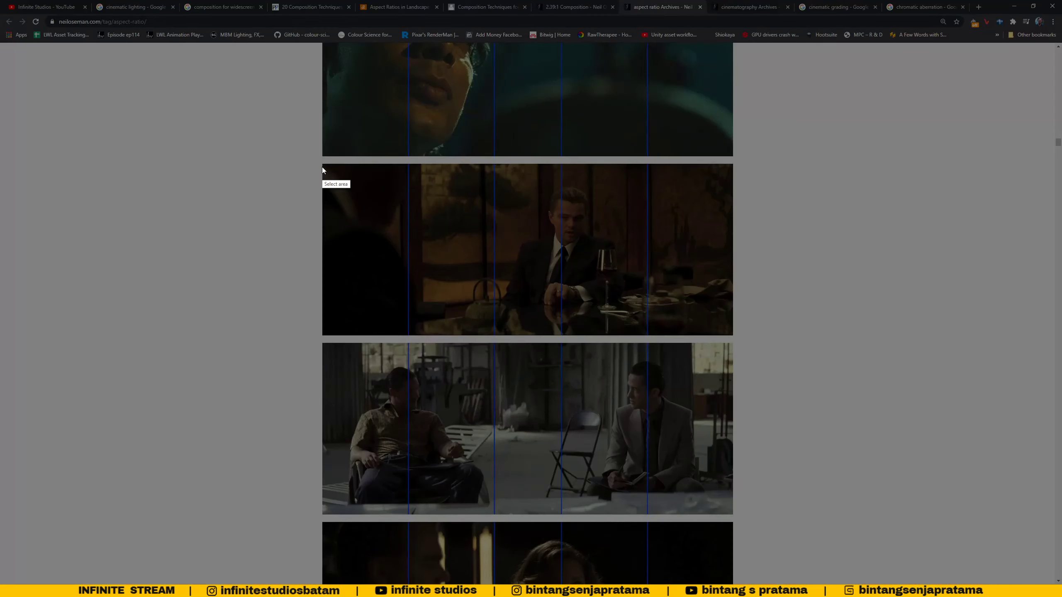
pyautogui.moveTo(323, 164); pyautogui.dragTo(735, 336)
pyautogui.click(701, 345)
pyautogui.press('Escape')
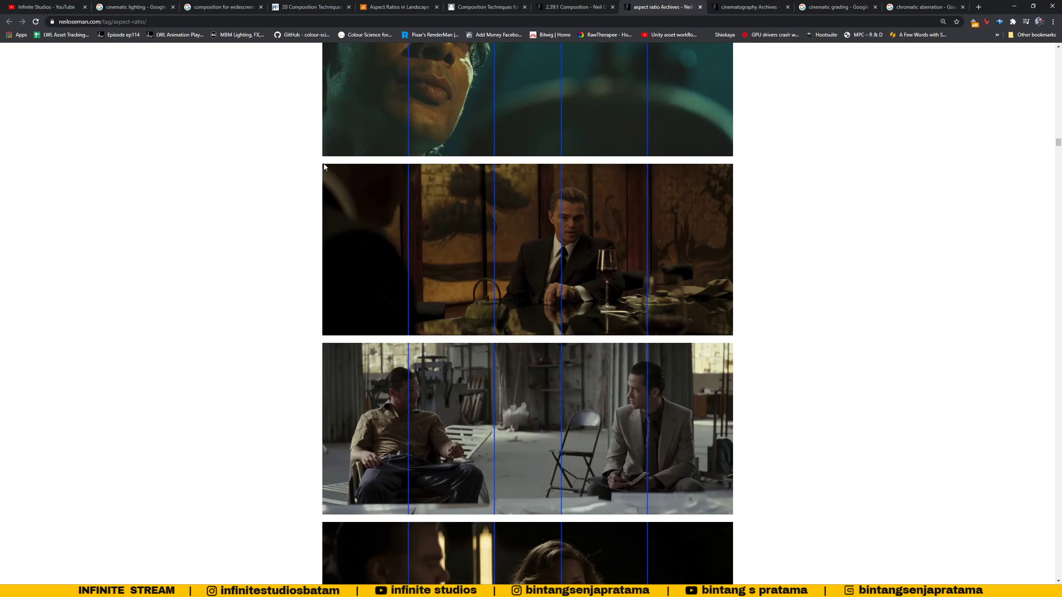
# Capture the seated-man still, draw a red rule-of-thirds grid over it and save it as Screenshot_4.jpg in the temp folder.
pyautogui.press('Print')
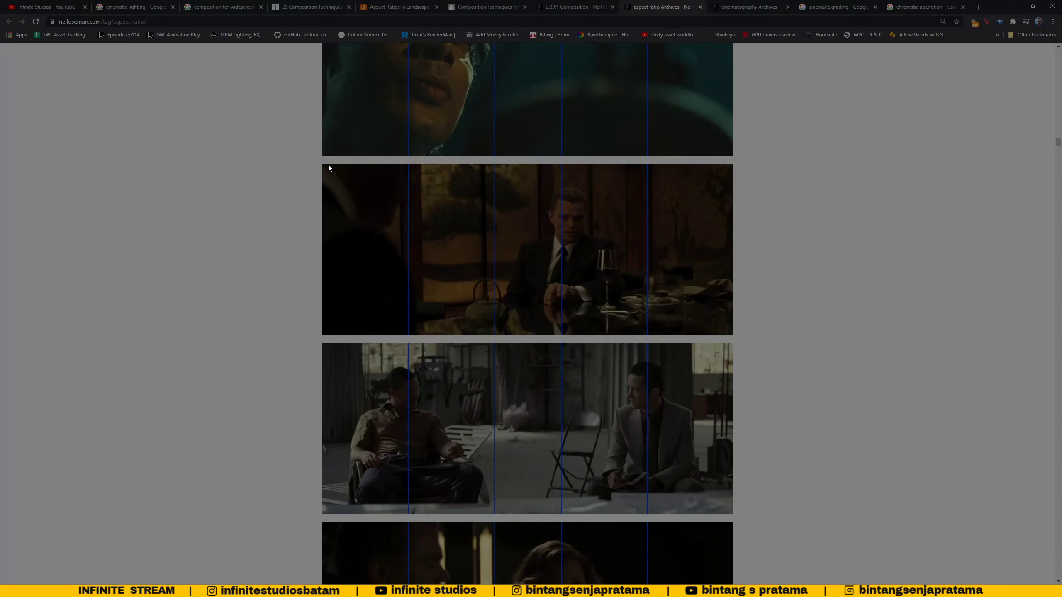
pyautogui.moveTo(322, 164); pyautogui.dragTo(732, 336)
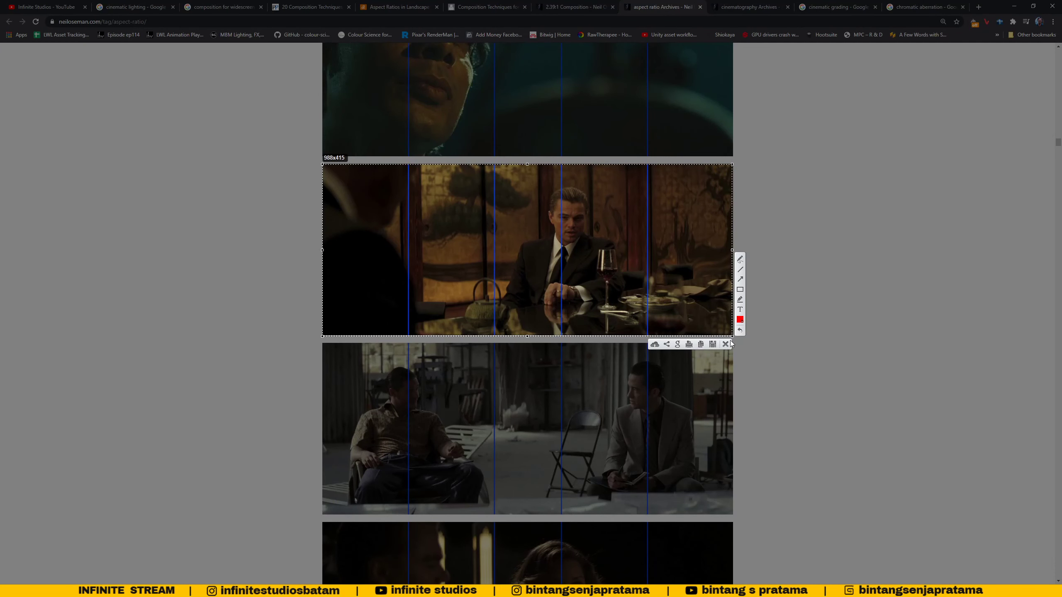
pyautogui.click(740, 270)
pyautogui.moveTo(324, 222); pyautogui.dragTo(730, 225)
pyautogui.moveTo(325, 280); pyautogui.dragTo(739, 279)
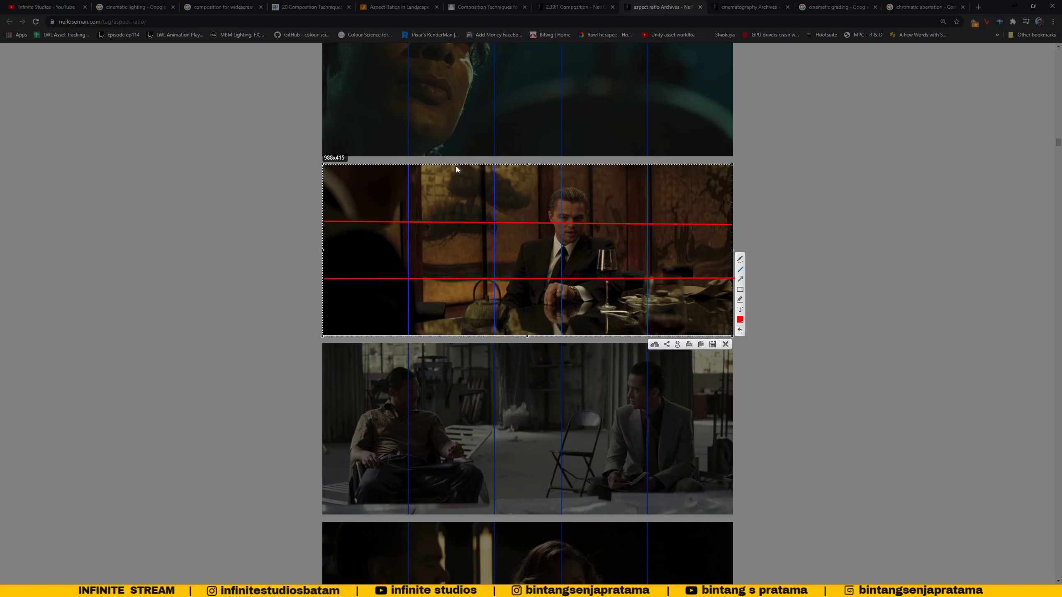
pyautogui.moveTo(457, 166); pyautogui.dragTo(458, 335)
pyautogui.moveTo(588, 166)
pyautogui.mouseDown()
pyautogui.moveTo(599, 305)
pyautogui.moveTo(590, 339)
pyautogui.mouseUp()
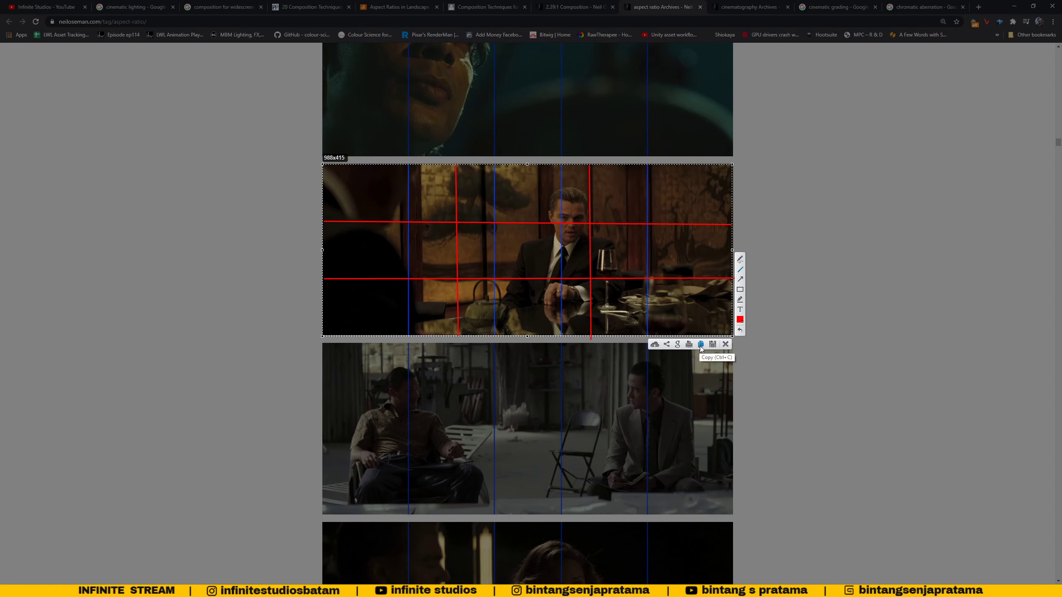
pyautogui.click(712, 344)
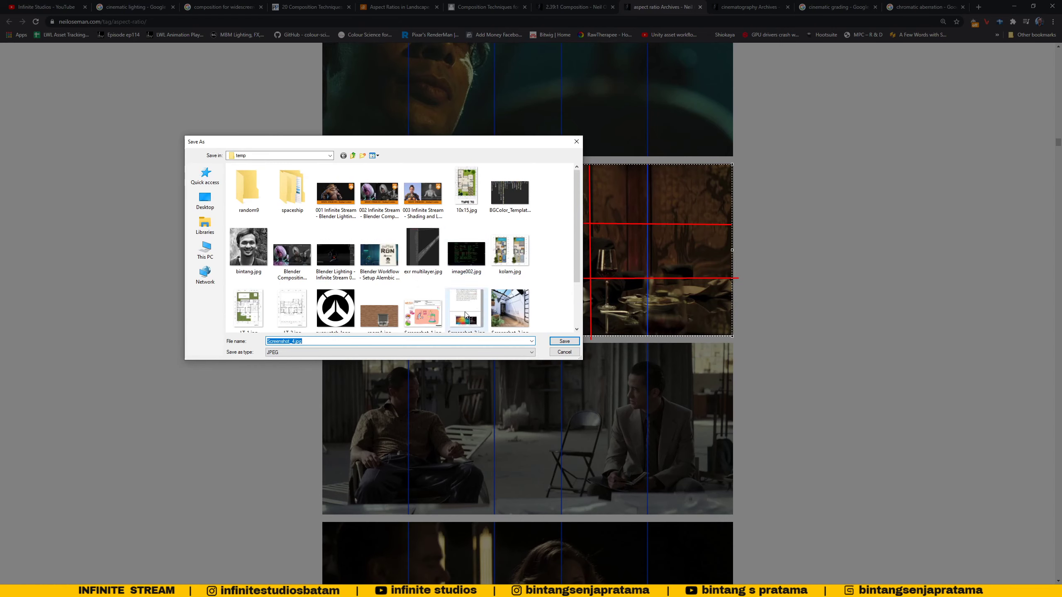
pyautogui.click(563, 342)
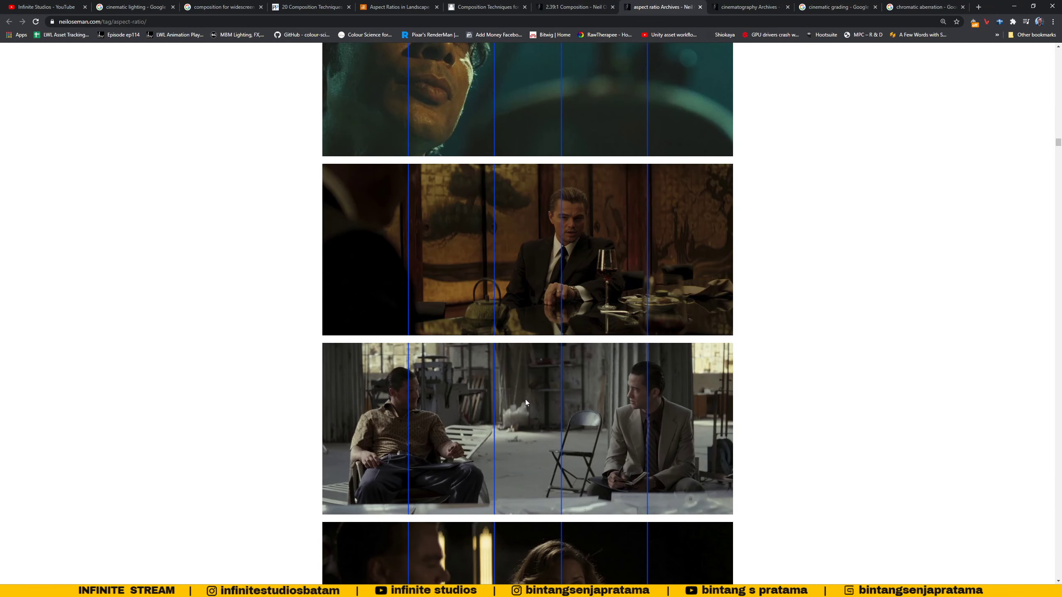
# Switch to IrfanView and enlarge Screenshot_4.jpg to compare the red thirds lines with the blue Scope grid.
pyautogui.moveTo(84, 592)
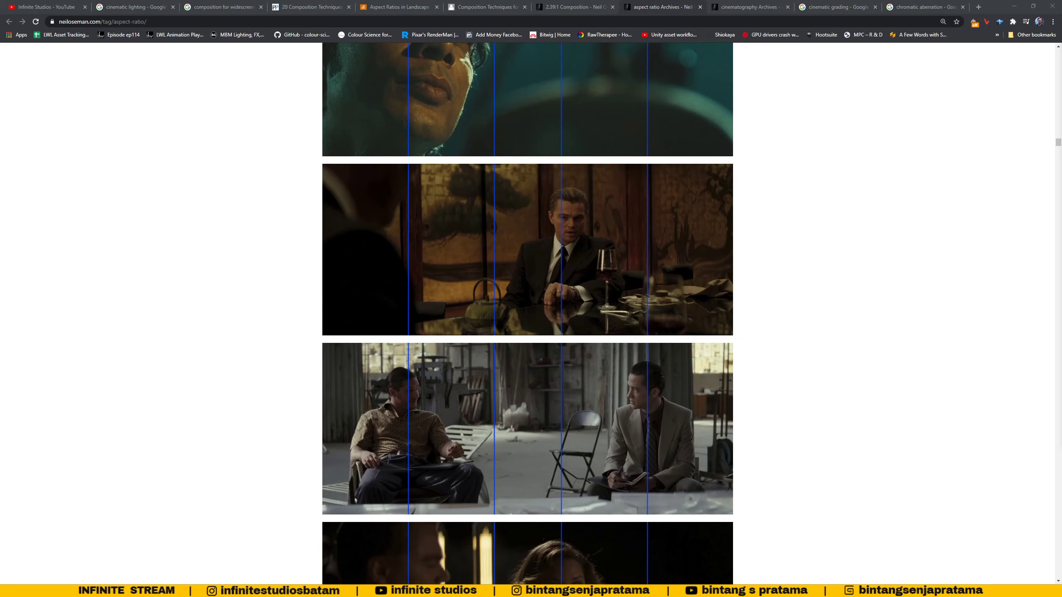
pyautogui.hotkey('alt', 'Tab')
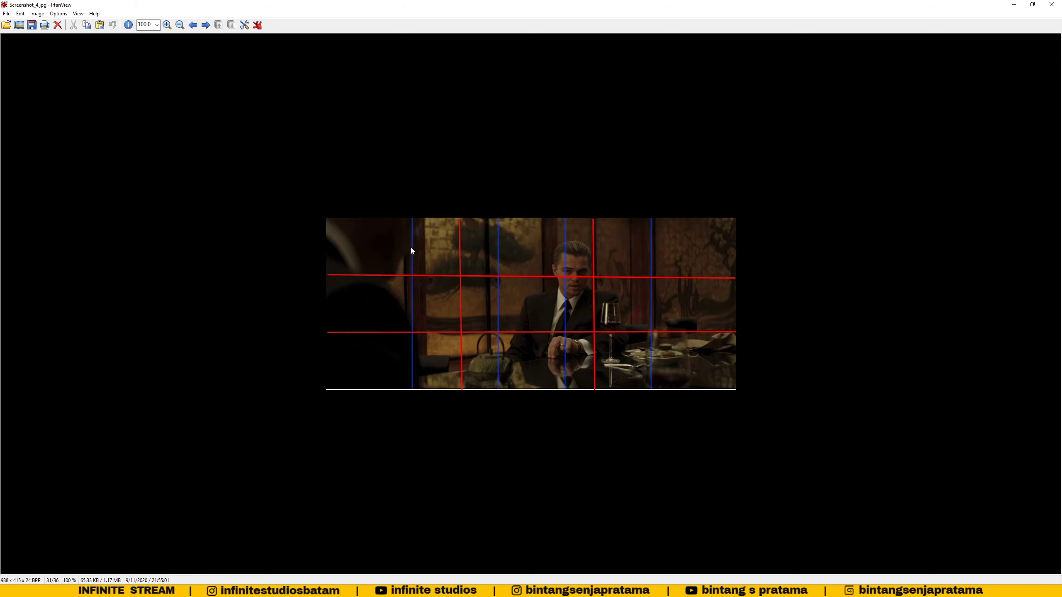
pyautogui.scroll(5, 461, 278)
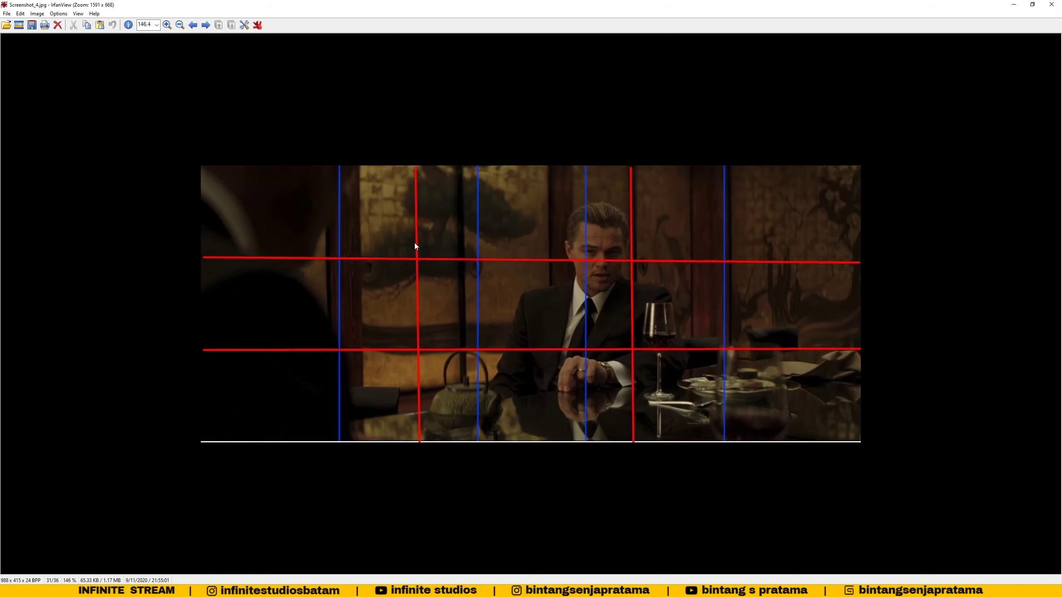
pyautogui.press('Right')
pyautogui.press('Right')
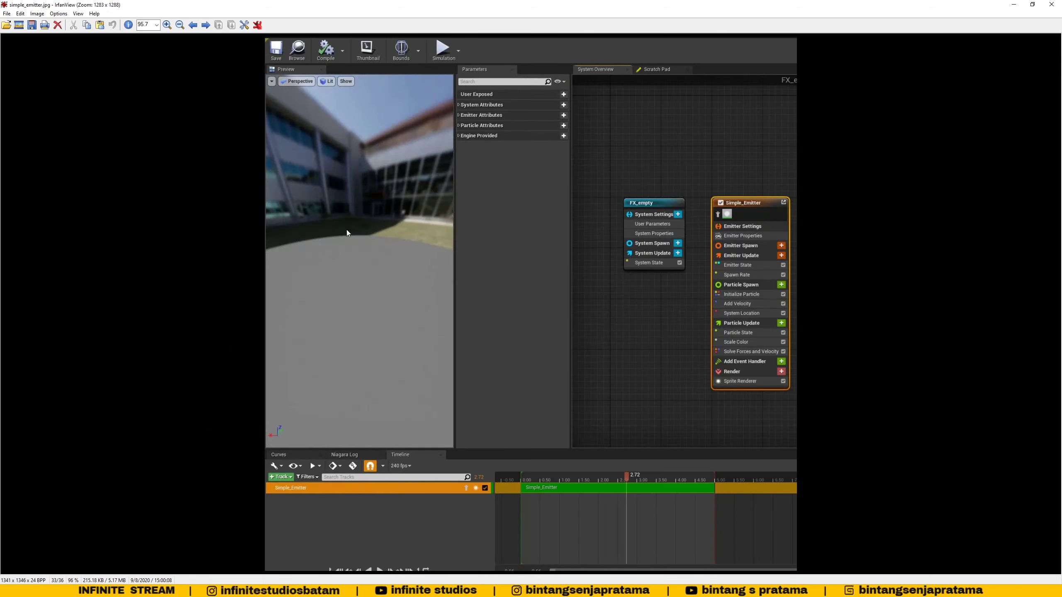
pyautogui.press('alt')
pyautogui.hotkey('alt', 'Tab')
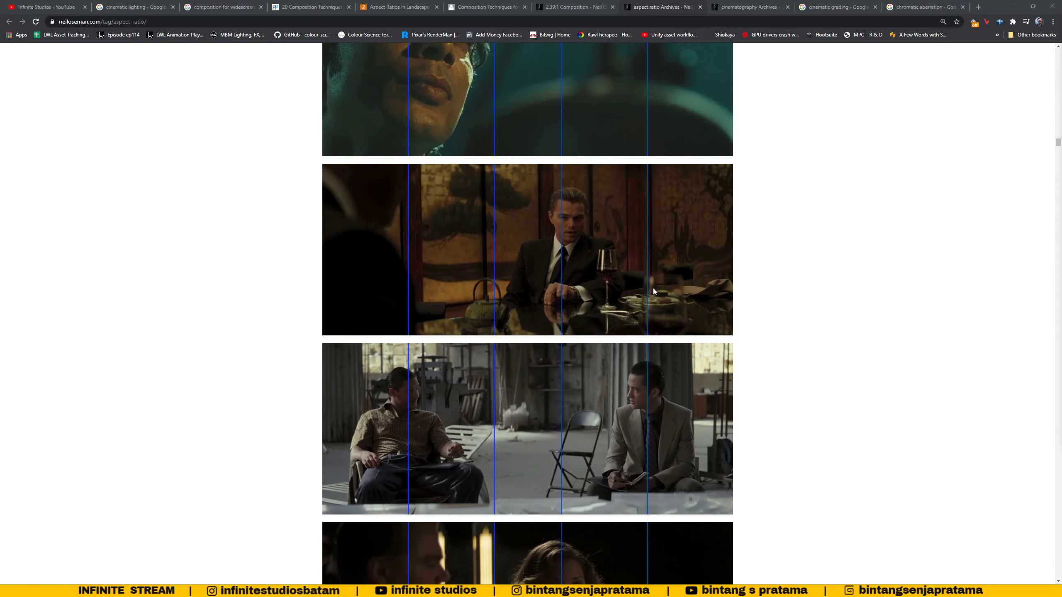
pyautogui.hotkey('alt', 'Tab')
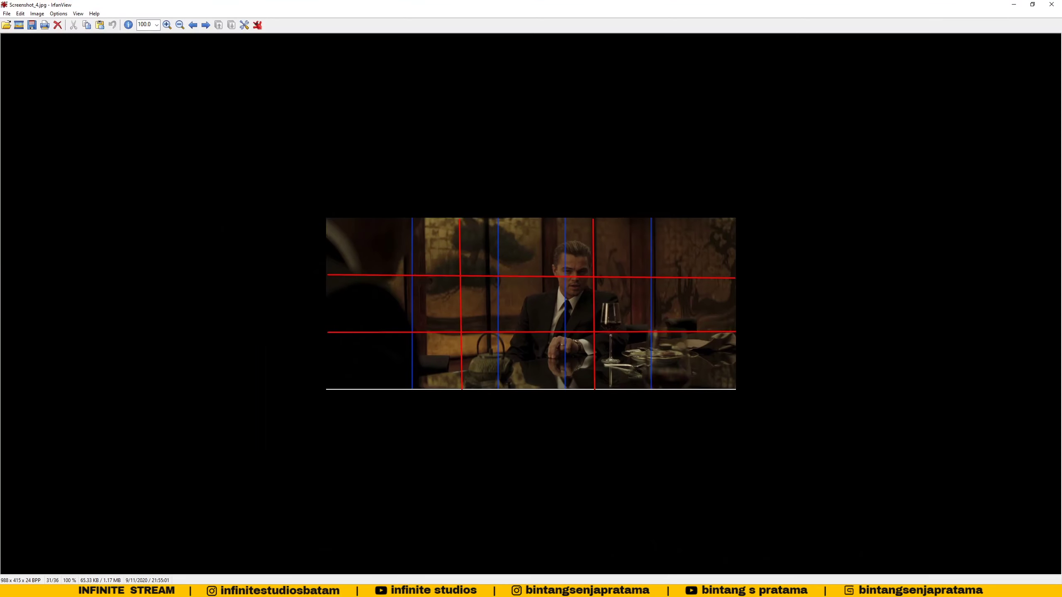
pyautogui.keyDown('ctrl'); pyautogui.scroll(4, 541, 260); pyautogui.keyUp('ctrl')
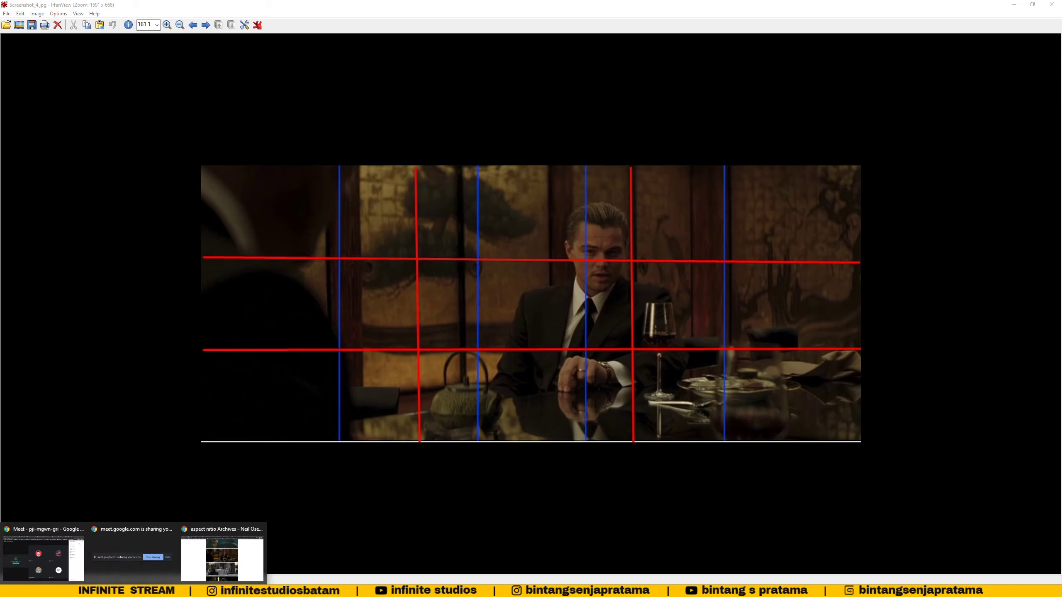
# Return to the browser's aspect ratio archive, select its web address, and switch back to Unreal Editor.
pyautogui.click(222, 553)
pyautogui.scroll(10, 647, 301)
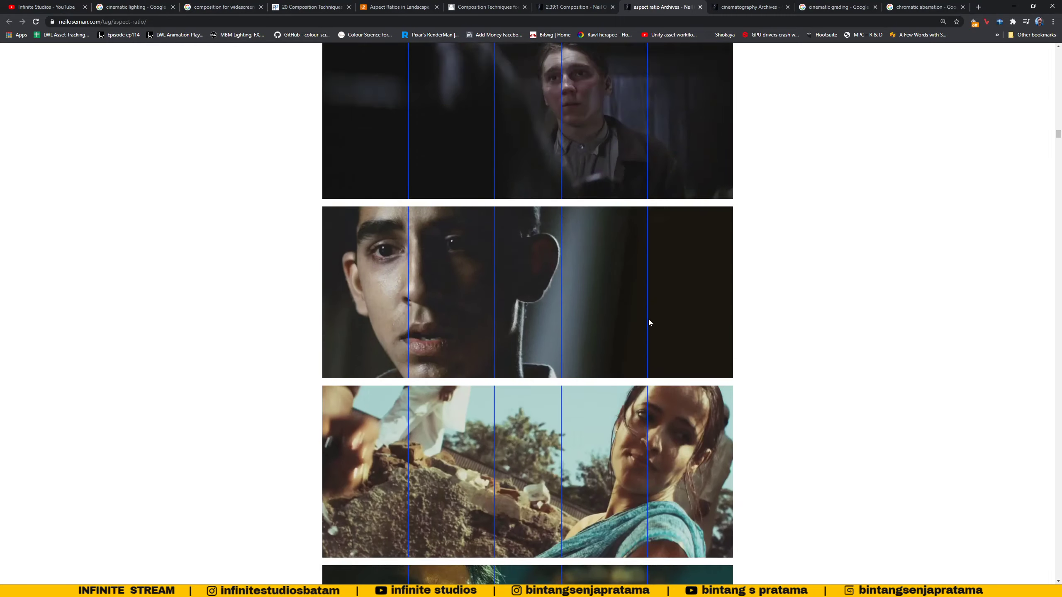
pyautogui.click(195, 21)
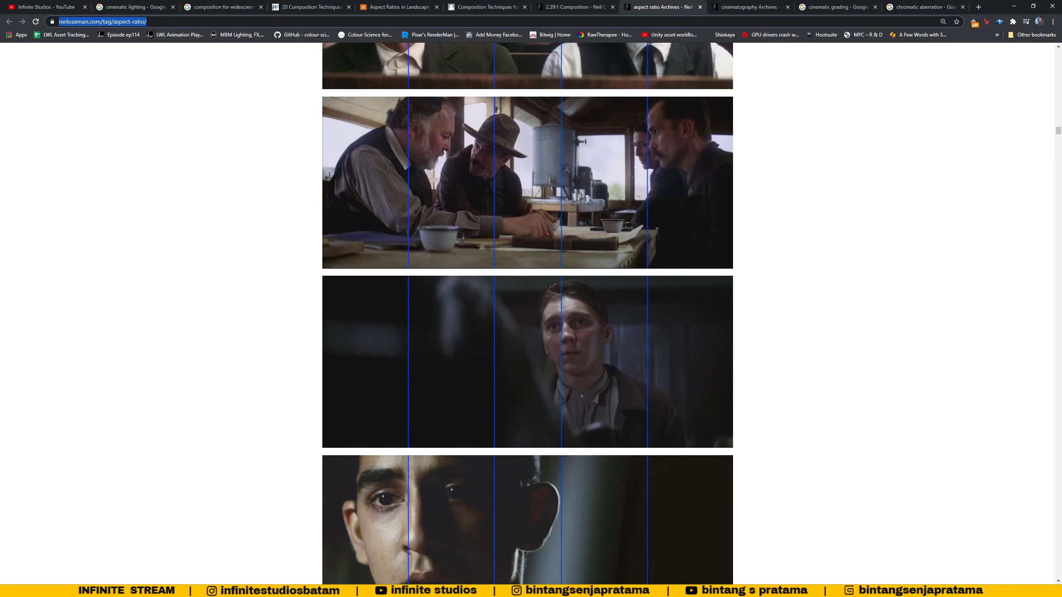
pyautogui.click(133, 591)
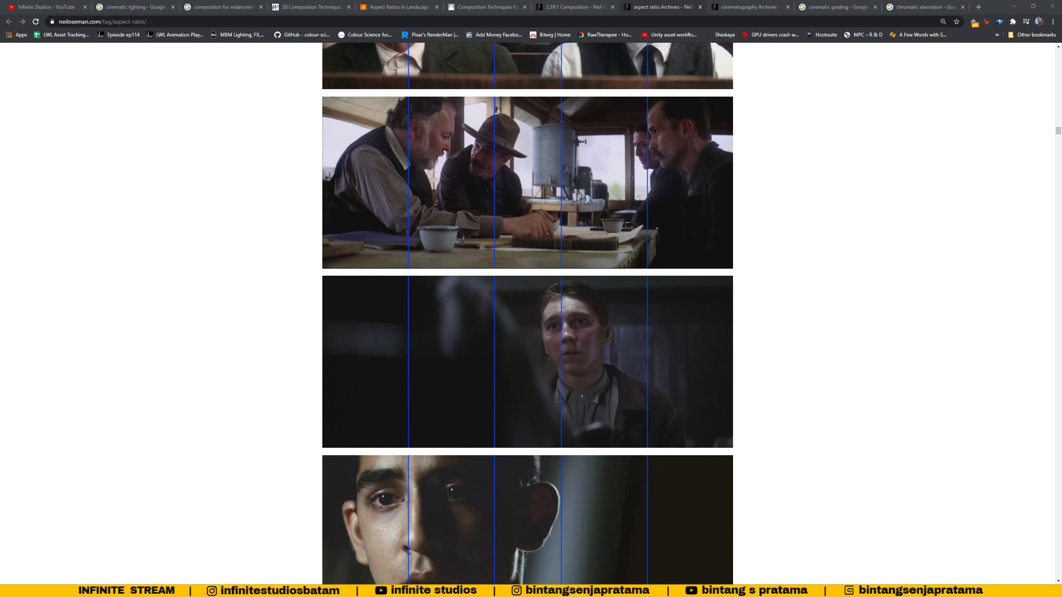
pyautogui.hotkey('alt', 'Tab')
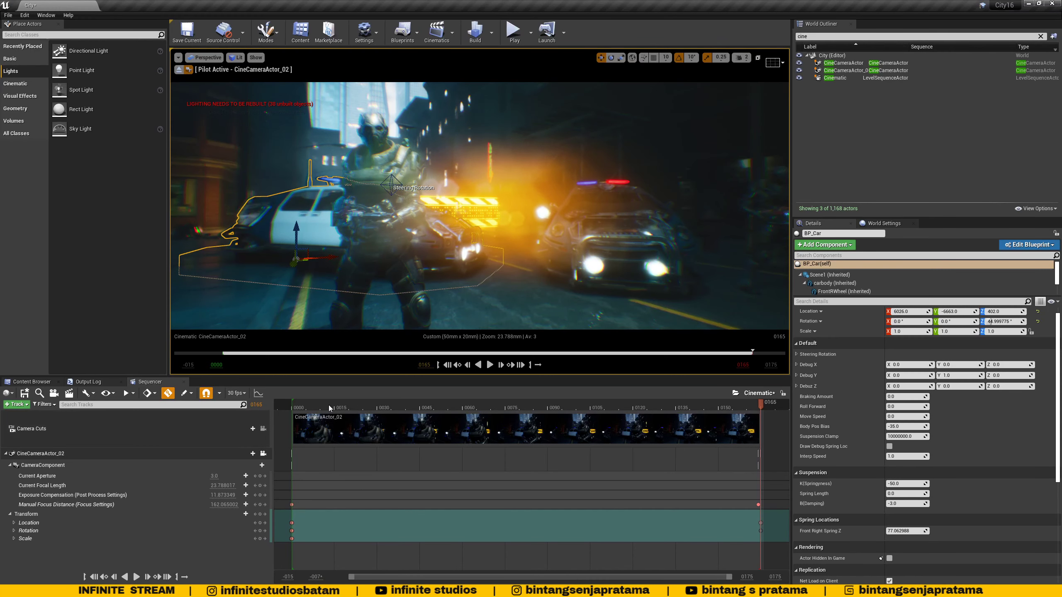
# Preview the shot from frame 0 to frame 164, select CineCameraActor_02 and set its bloom intensity to 3.95119.
pyautogui.moveTo(328, 405); pyautogui.dragTo(294, 407)
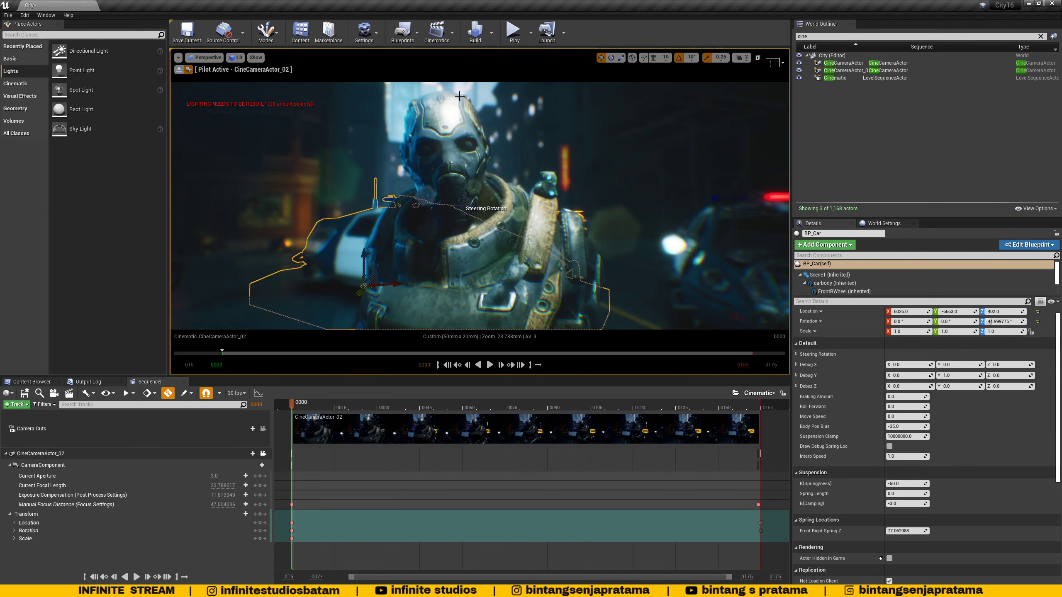
pyautogui.moveTo(310, 402); pyautogui.dragTo(759, 435)
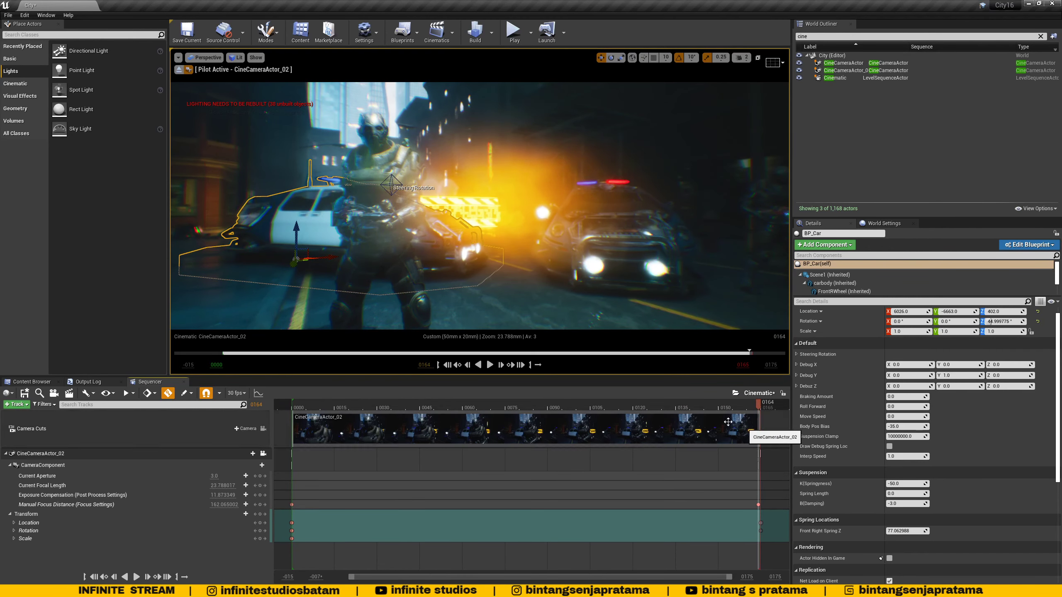
pyautogui.click(849, 70)
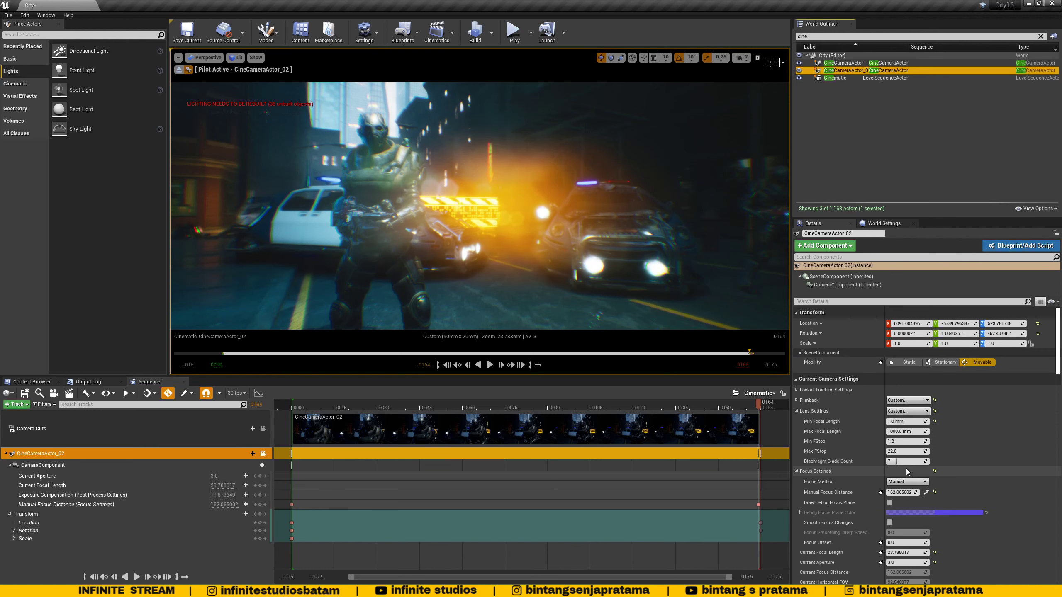
pyautogui.scroll(-8, 855, 430)
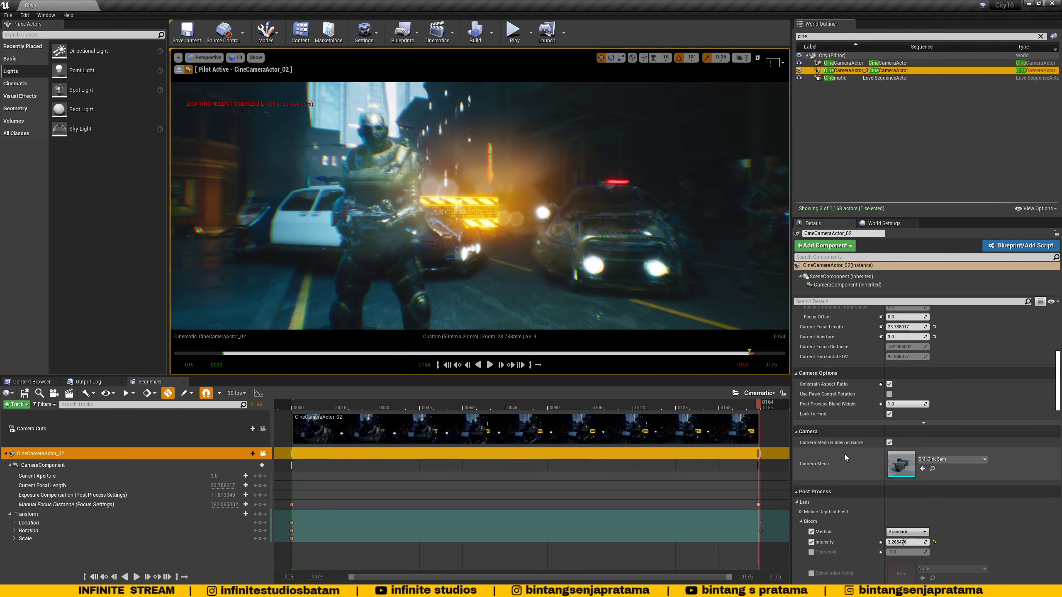
pyautogui.scroll(-2, 831, 511)
pyautogui.moveTo(909, 476)
pyautogui.mouseDown()
pyautogui.moveTo(888, 476)
pyautogui.moveTo(907, 476)
pyautogui.mouseUp()
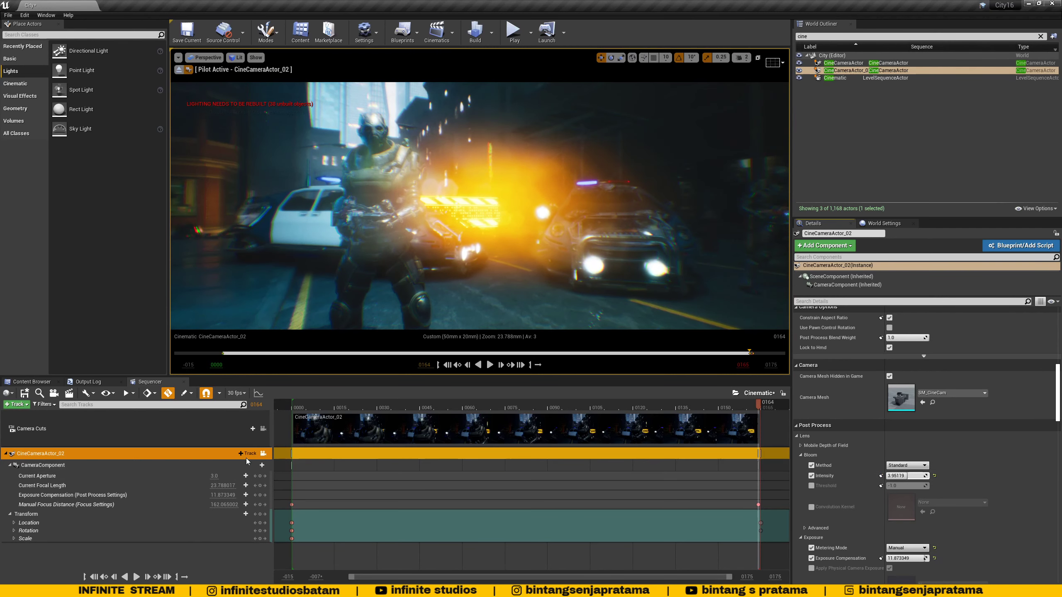
# At frame 0, add a track for the bloom Intensity post process setting to the CameraComponent of CineCameraActor_02.
pyautogui.moveTo(312, 403); pyautogui.dragTo(293, 403)
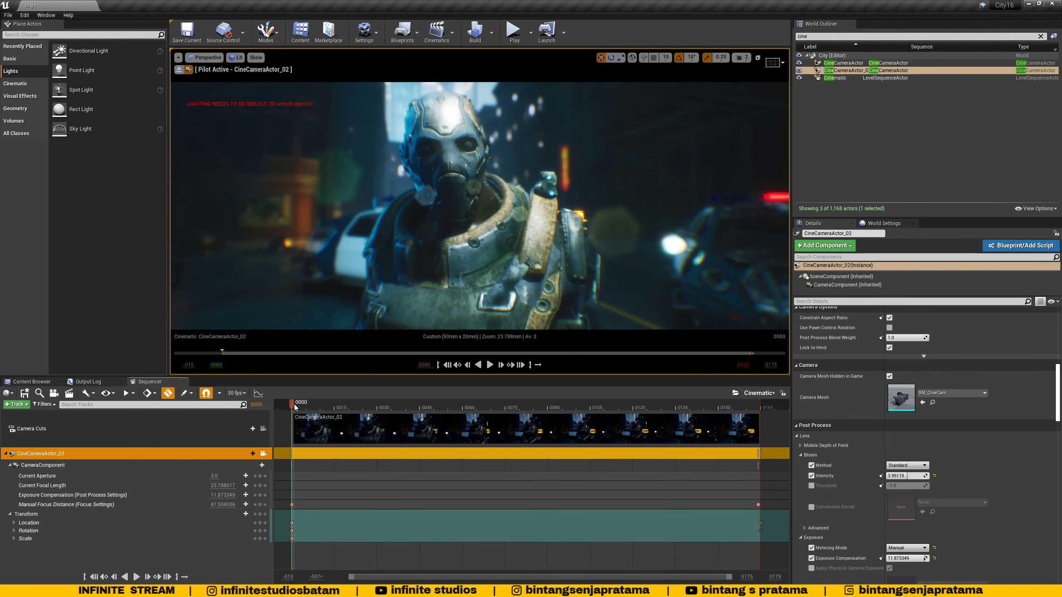
pyautogui.click(249, 453)
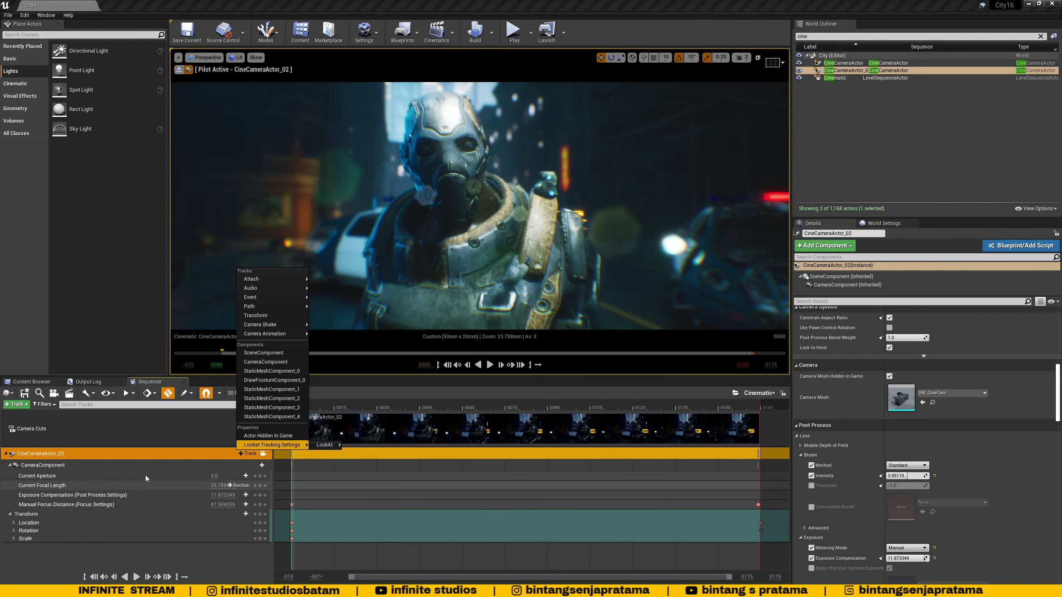
pyautogui.click(126, 464)
pyautogui.click(250, 465)
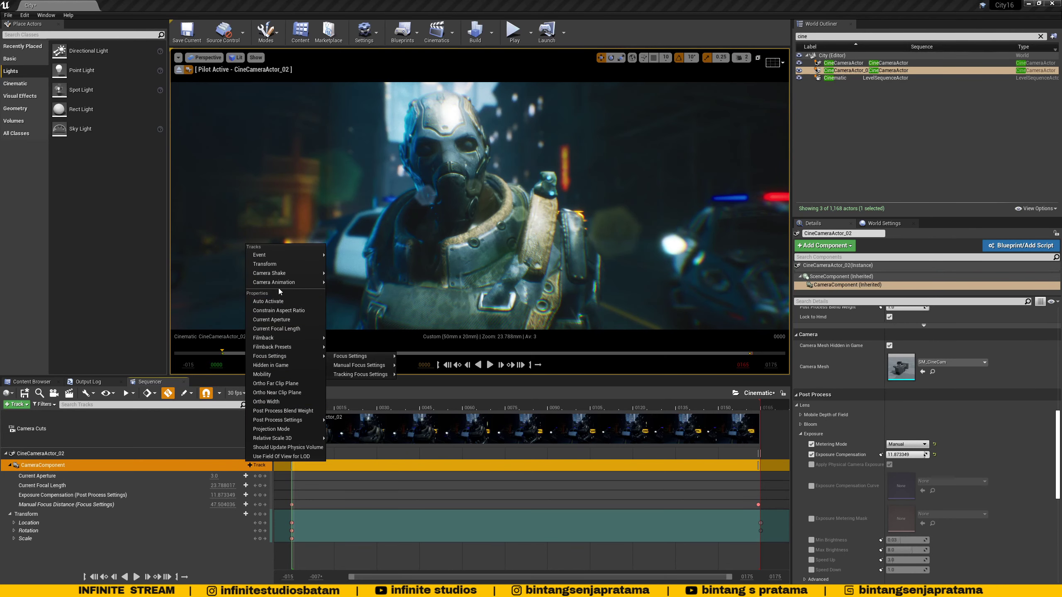
pyautogui.moveTo(282, 423)
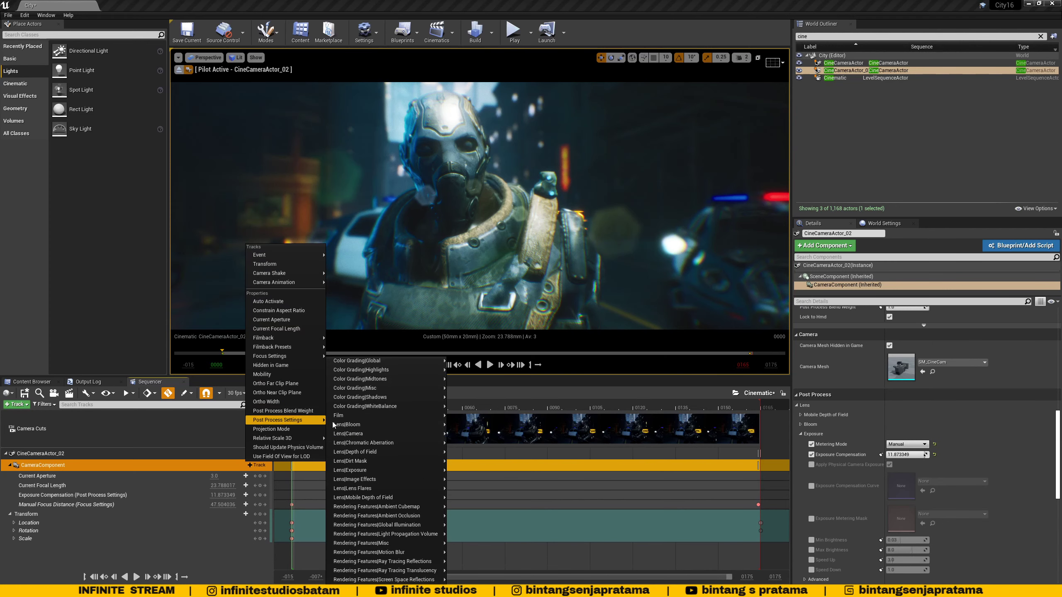
pyautogui.moveTo(358, 427)
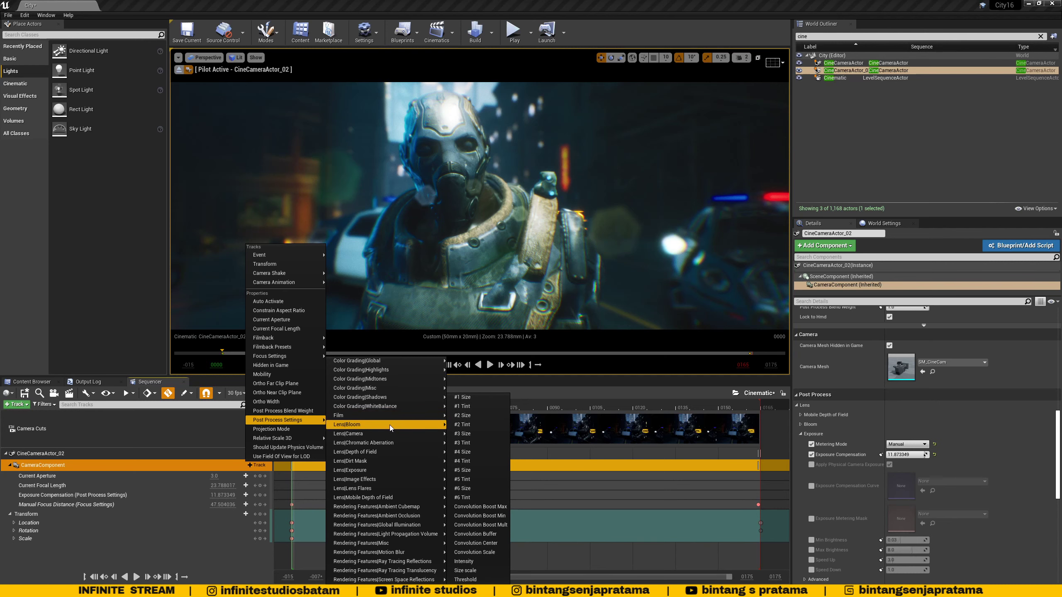
pyautogui.click(458, 561)
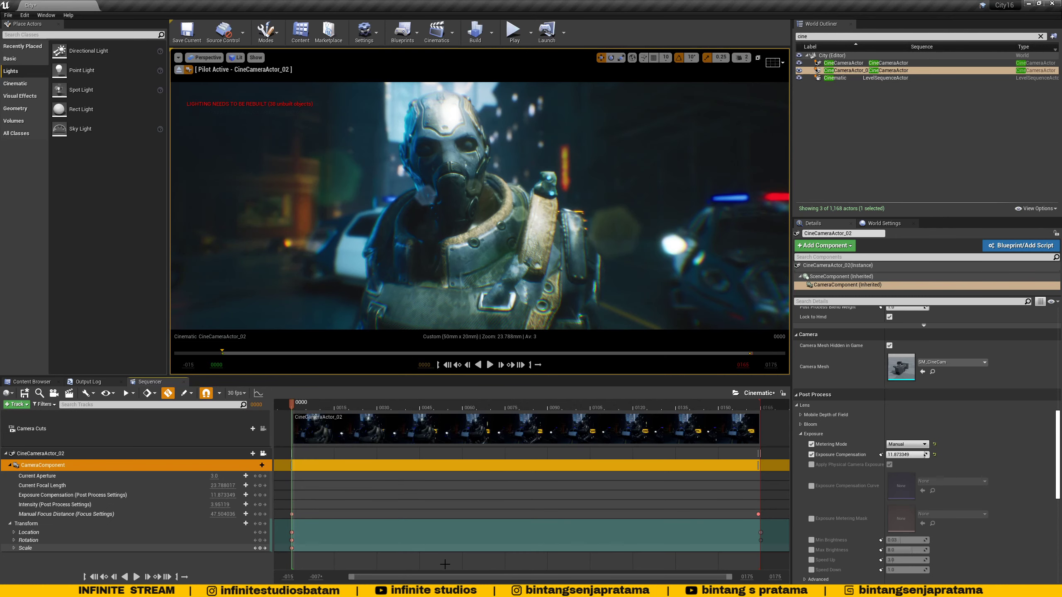
# Key the camera's bloom intensity at frame 0 with a value of 5.504422.
pyautogui.click(87, 504)
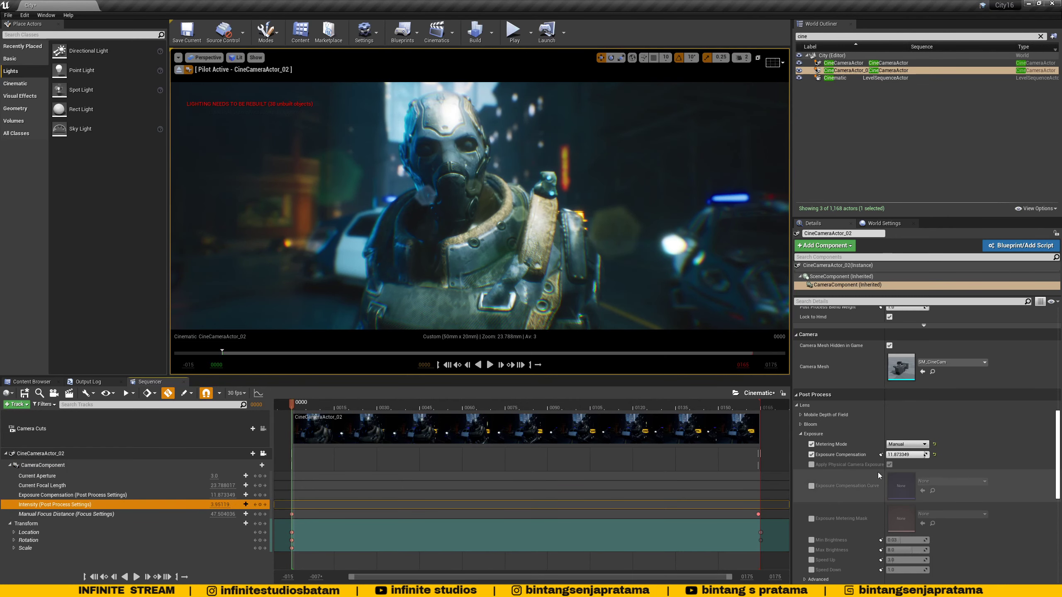
pyautogui.scroll(10, 881, 464)
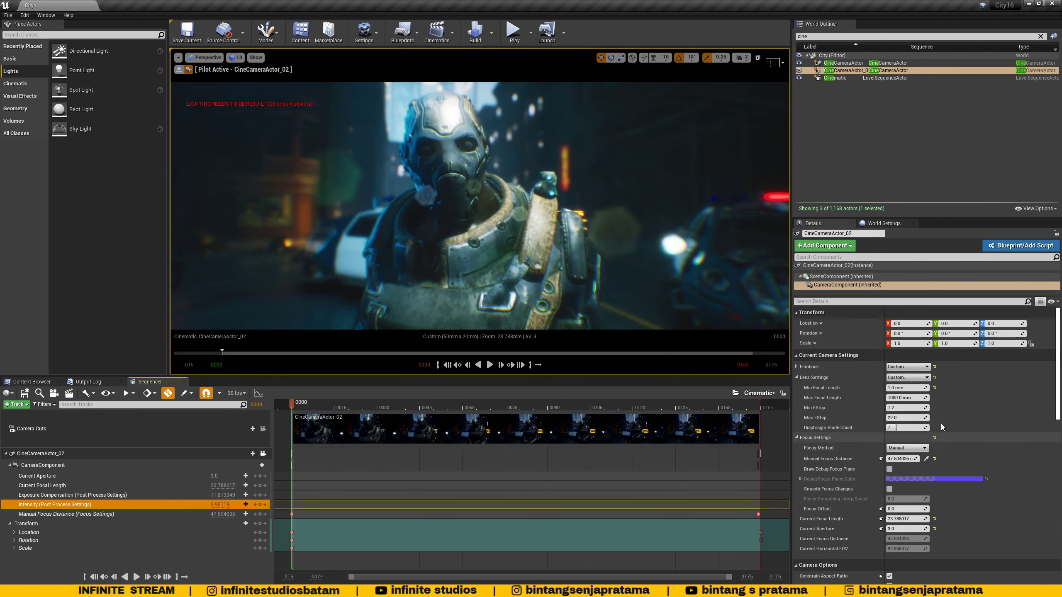
pyautogui.scroll(-10, 940, 424)
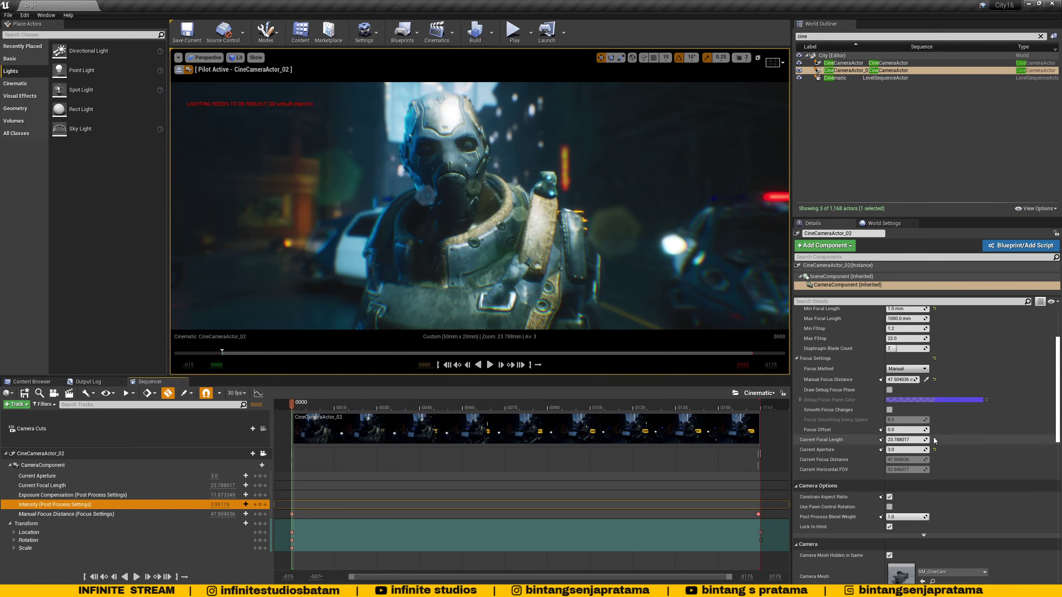
pyautogui.click(877, 488)
pyautogui.scroll(-2, 876, 493)
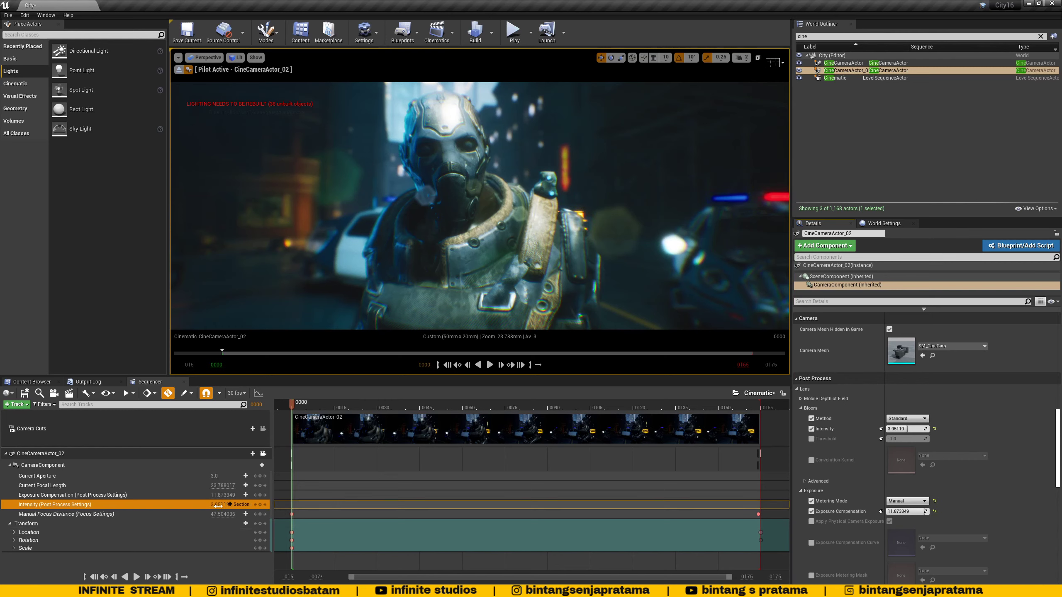
pyautogui.moveTo(899, 429); pyautogui.dragTo(909, 429)
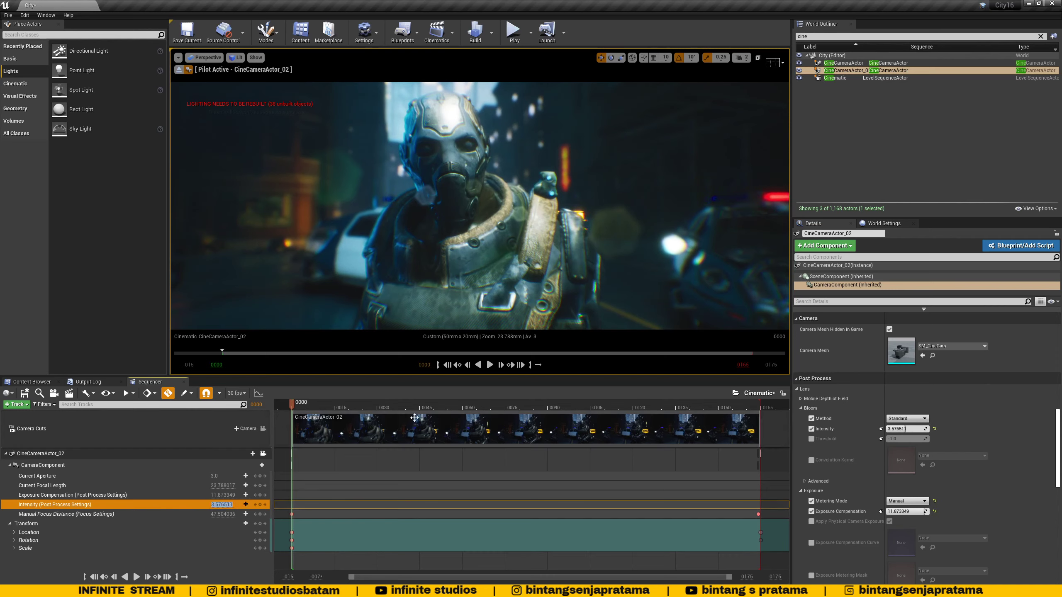
pyautogui.moveTo(327, 407); pyautogui.dragTo(294, 409)
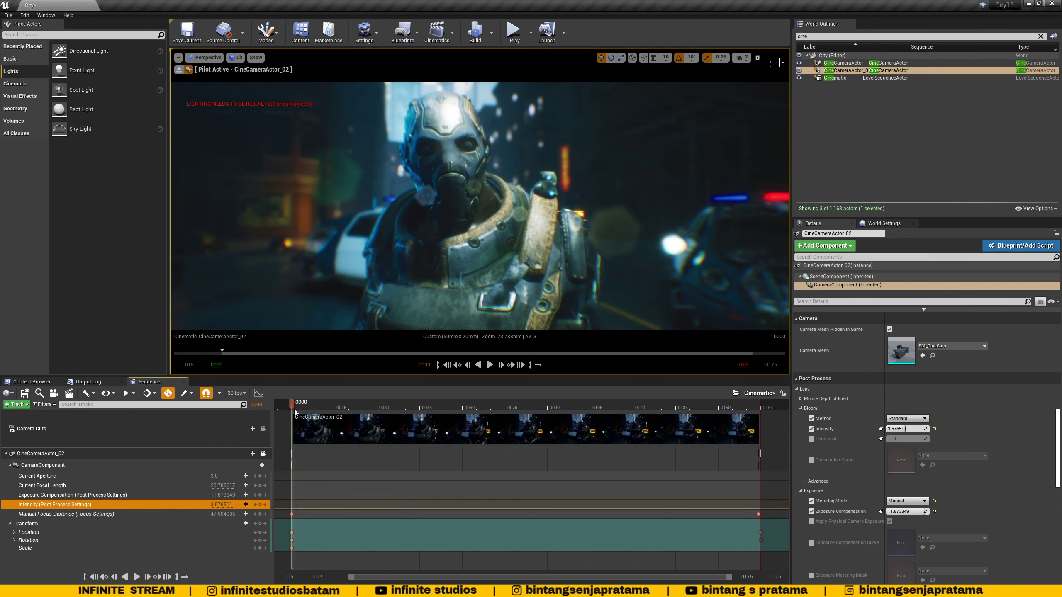
pyautogui.click(259, 504)
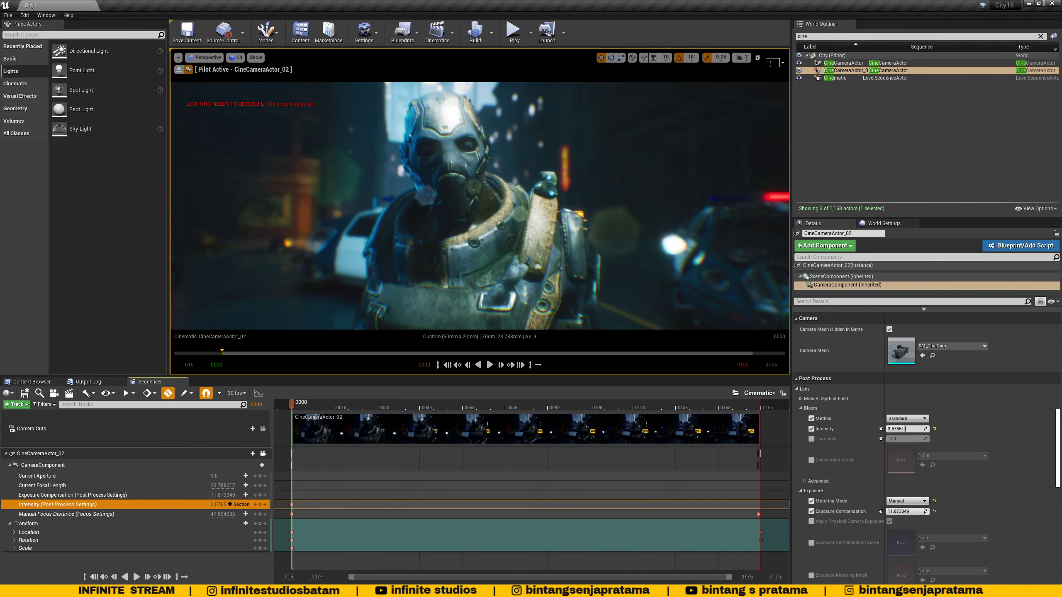
pyautogui.moveTo(223, 504); pyautogui.dragTo(234, 504)
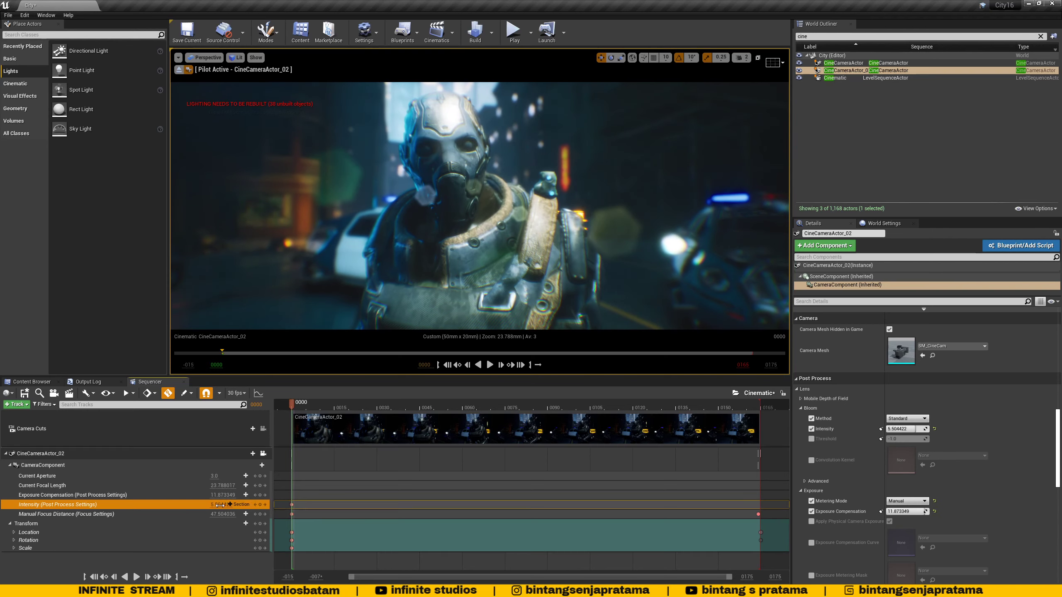
# Key the camera's bloom intensity at frame 74 with a value of 0.716999.
pyautogui.click(306, 405)
pyautogui.moveTo(315, 404); pyautogui.dragTo(503, 435)
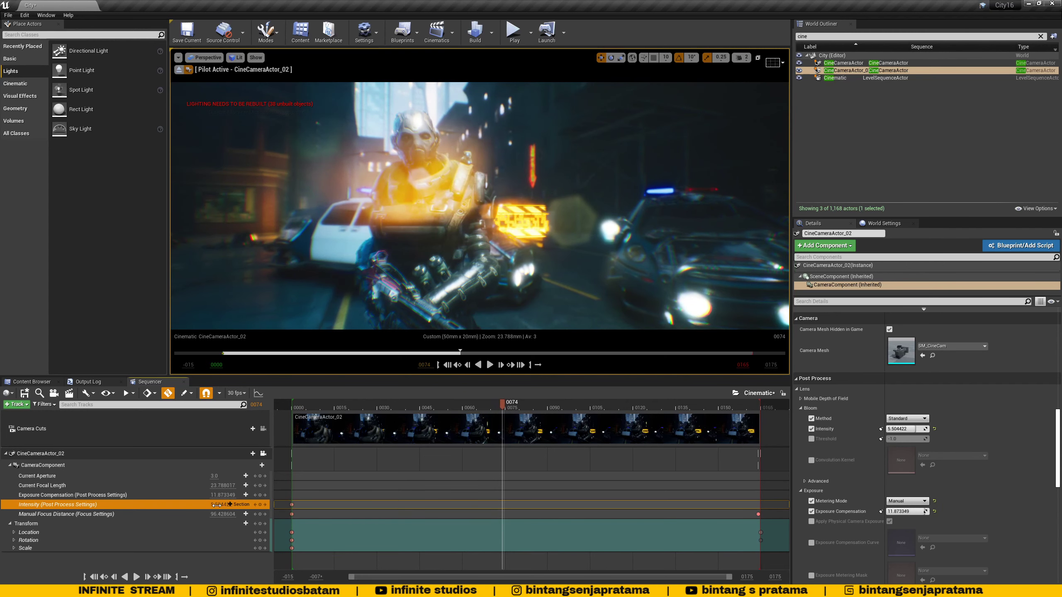
pyautogui.moveTo(230, 505); pyautogui.dragTo(214, 505)
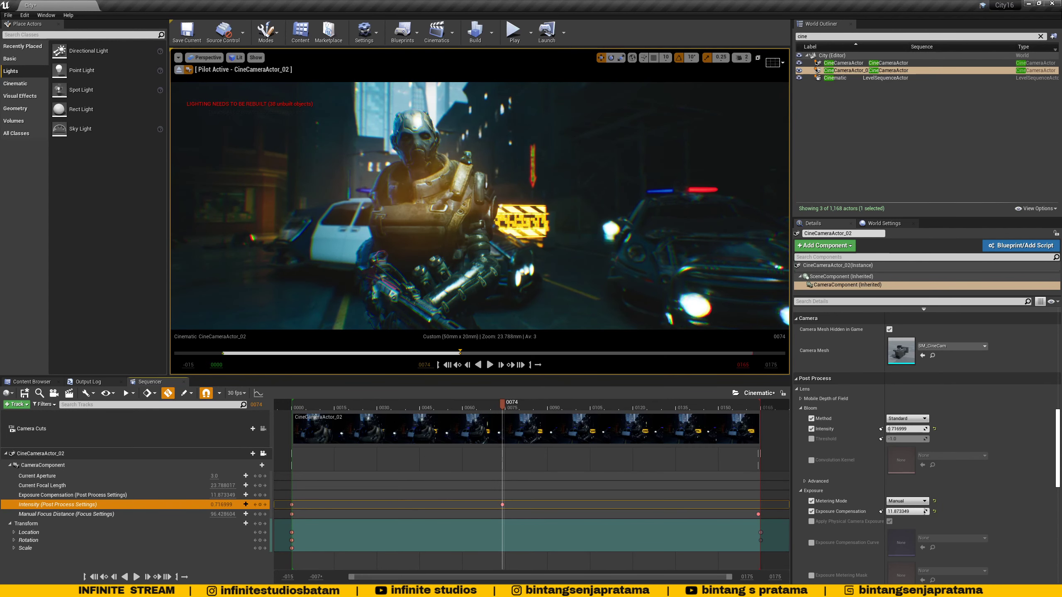
# At frame 164, reset the keyed manual focus distance by sampling the trooper's upper body in the camera view.
pyautogui.moveTo(503, 407); pyautogui.dragTo(759, 447)
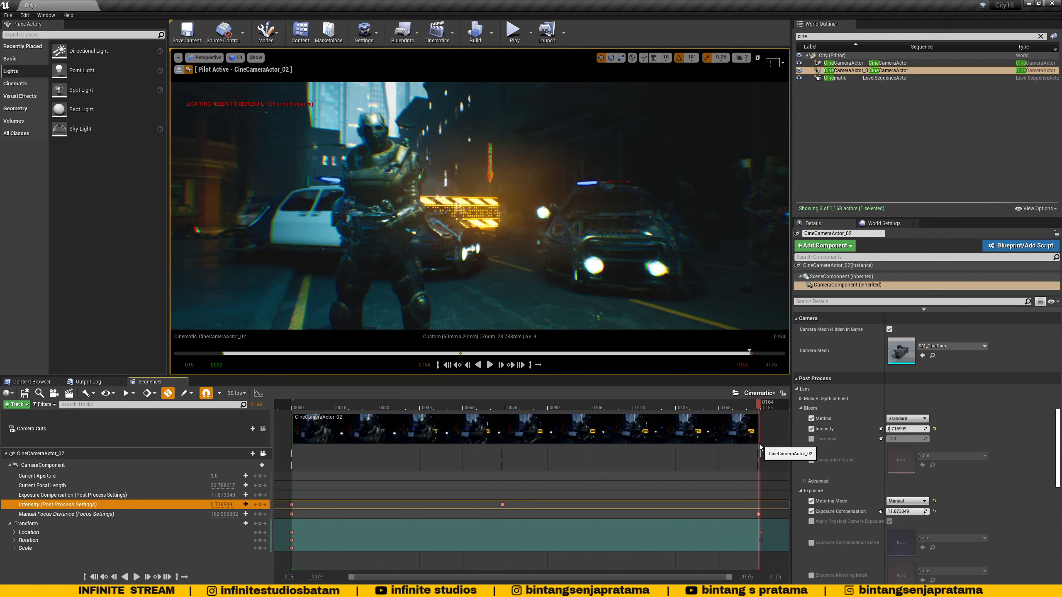
pyautogui.click(106, 514)
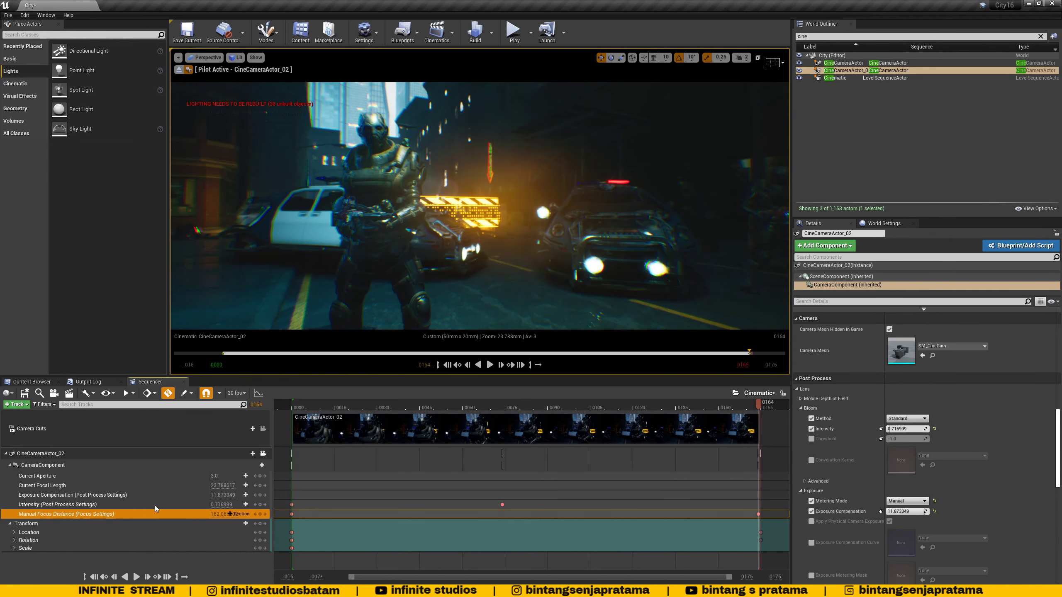
pyautogui.scroll(-5, 890, 486)
pyautogui.scroll(9, 893, 488)
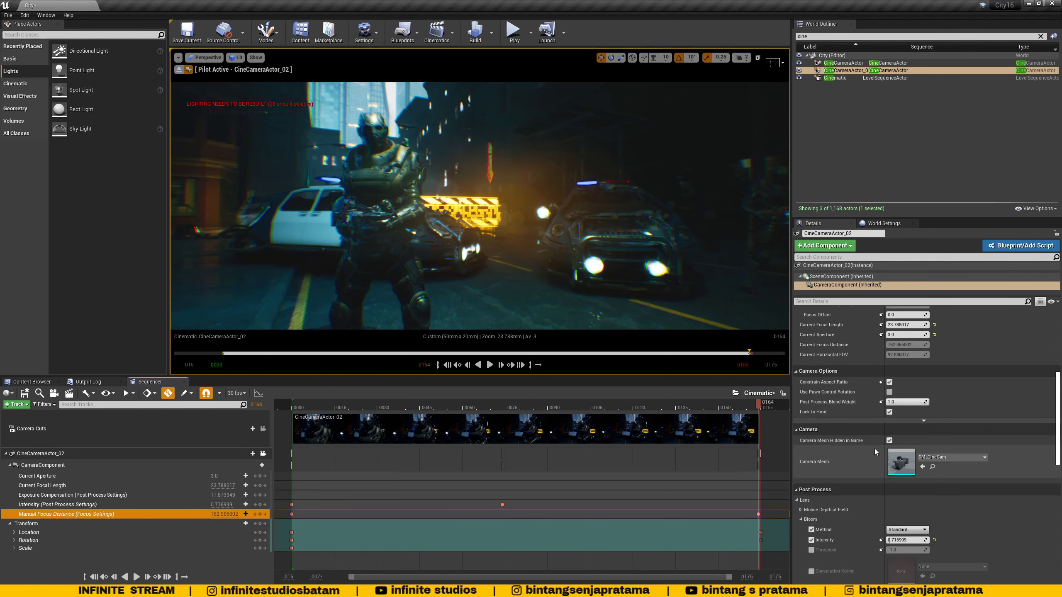
pyautogui.scroll(6, 874, 447)
pyautogui.click(926, 424)
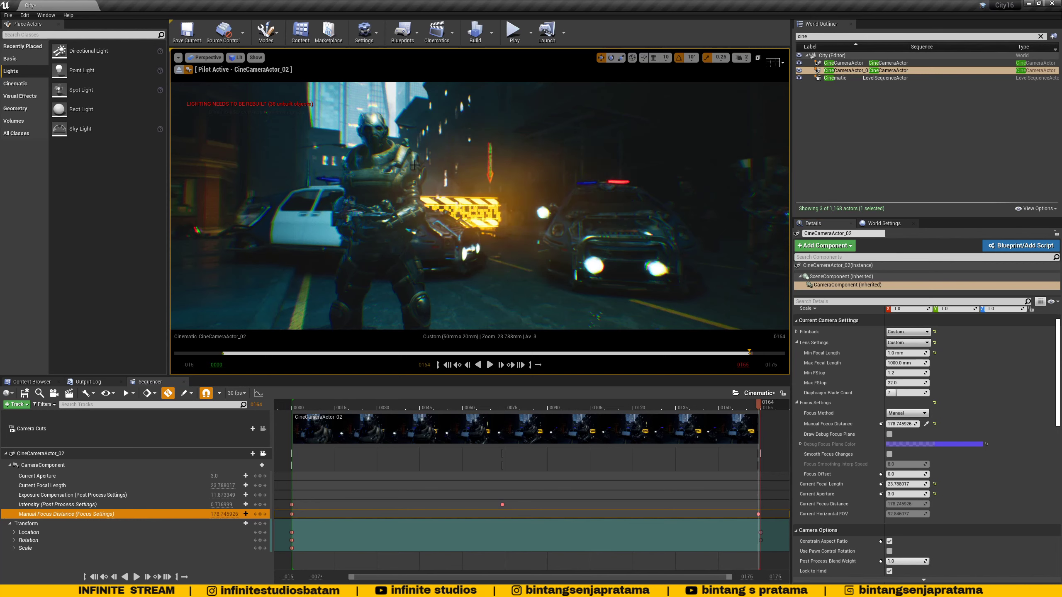
# Lower the camera's chromatic aberration intensity to 0.619048.
pyautogui.scroll(-5, 868, 480)
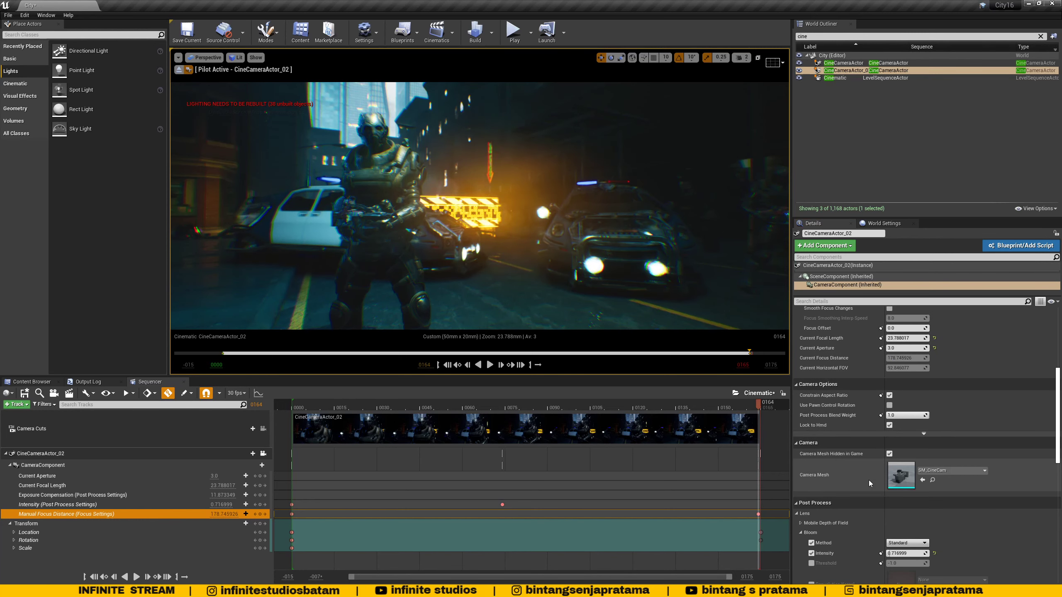
pyautogui.scroll(-3, 868, 480)
pyautogui.scroll(-7, 867, 488)
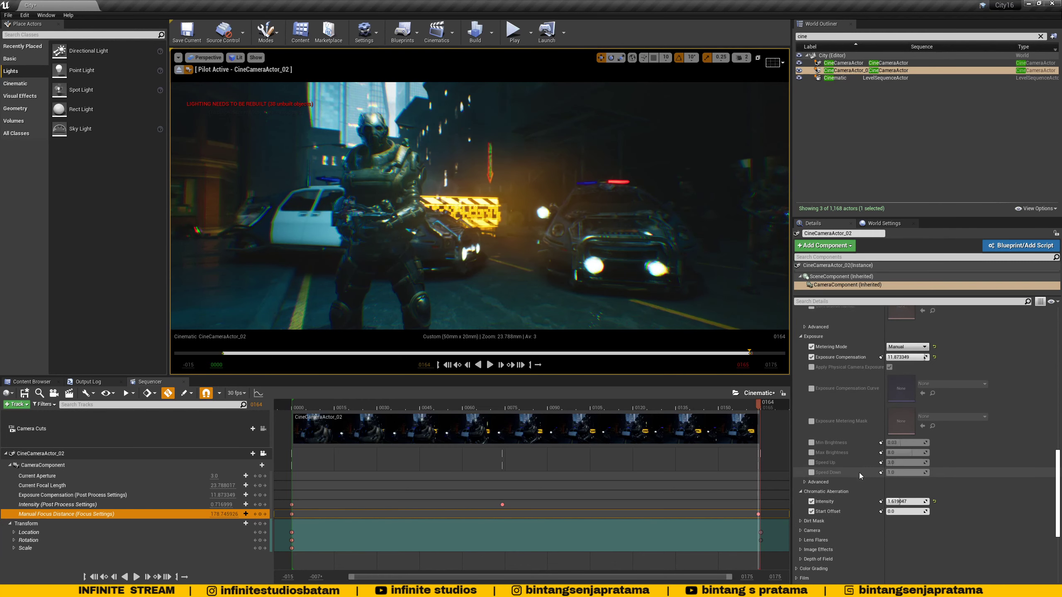
pyautogui.scroll(-5, 840, 446)
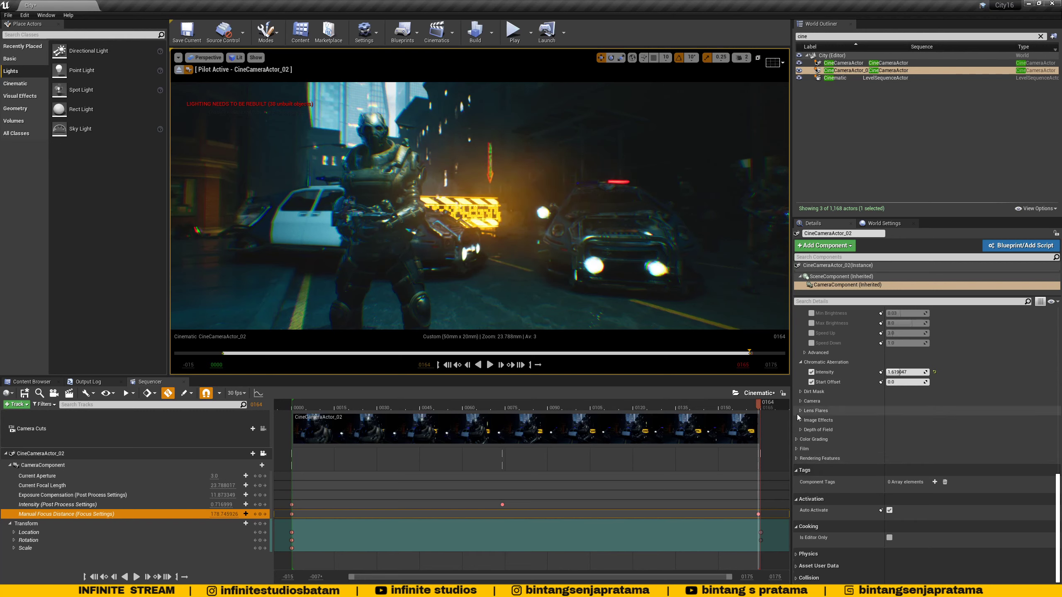
pyautogui.scroll(3, 804, 439)
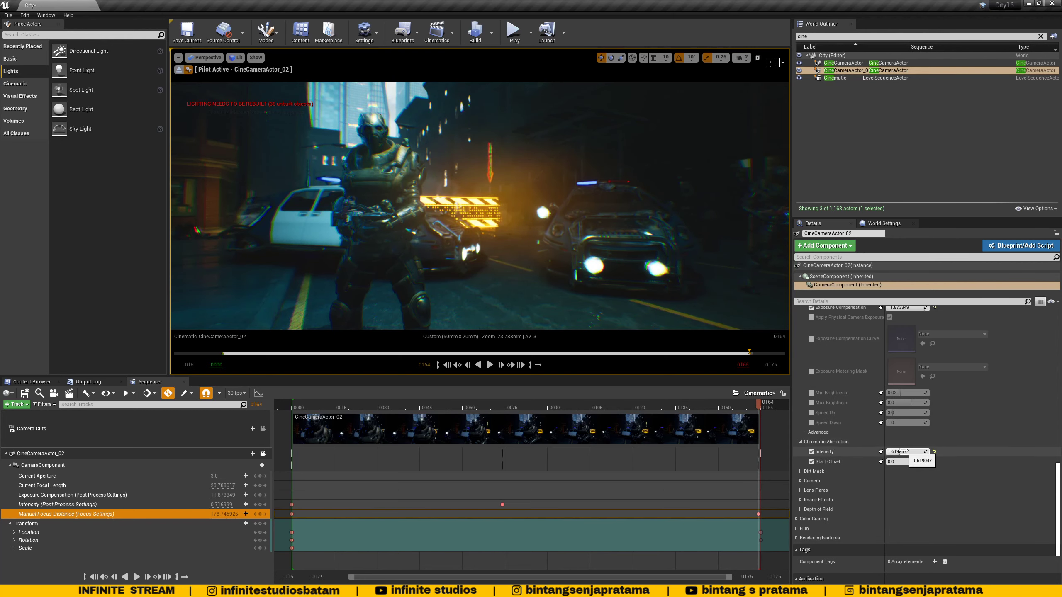
pyautogui.moveTo(899, 452)
pyautogui.mouseDown()
pyautogui.moveTo(924, 452)
pyautogui.moveTo(891, 452)
pyautogui.mouseUp()
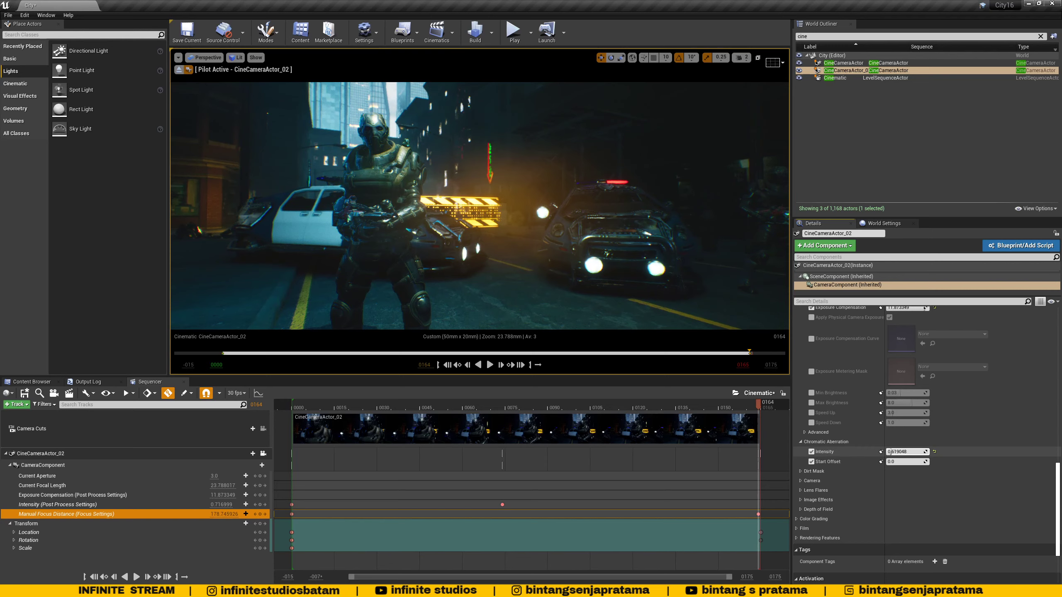
# Go back to frame 1 and review which CameraComponent post process settings can be animated, such as Motion Blur, without adding a track.
pyautogui.moveTo(498, 407); pyautogui.dragTo(295, 412)
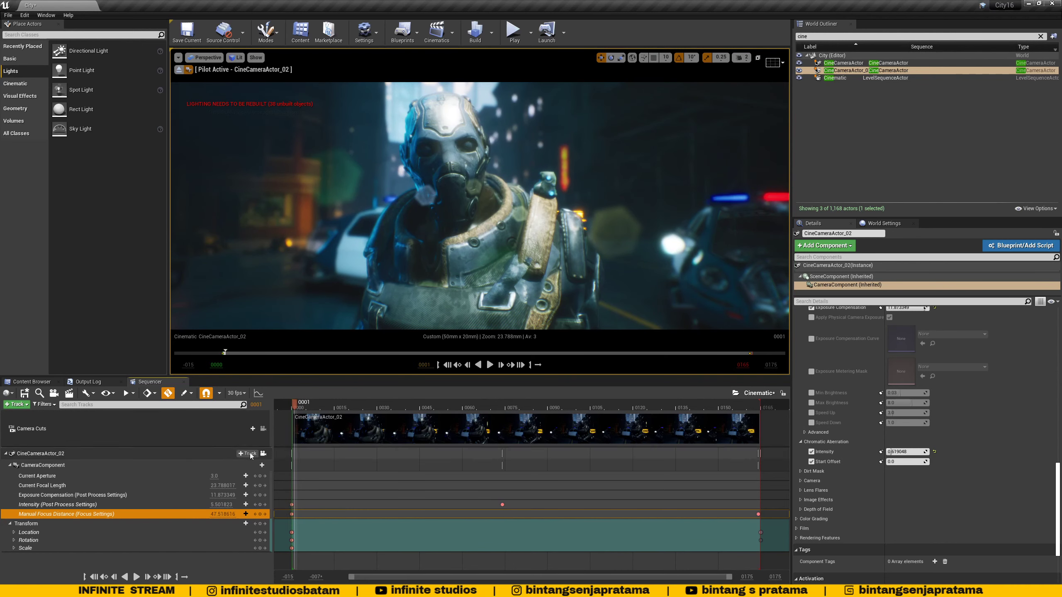
pyautogui.click(259, 465)
pyautogui.moveTo(282, 348)
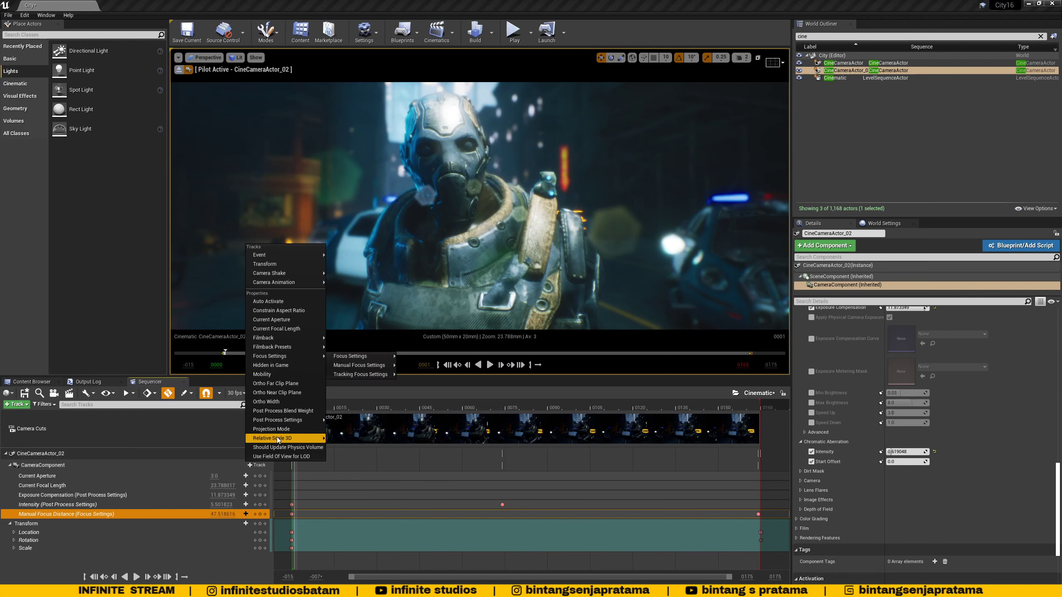
pyautogui.moveTo(284, 420)
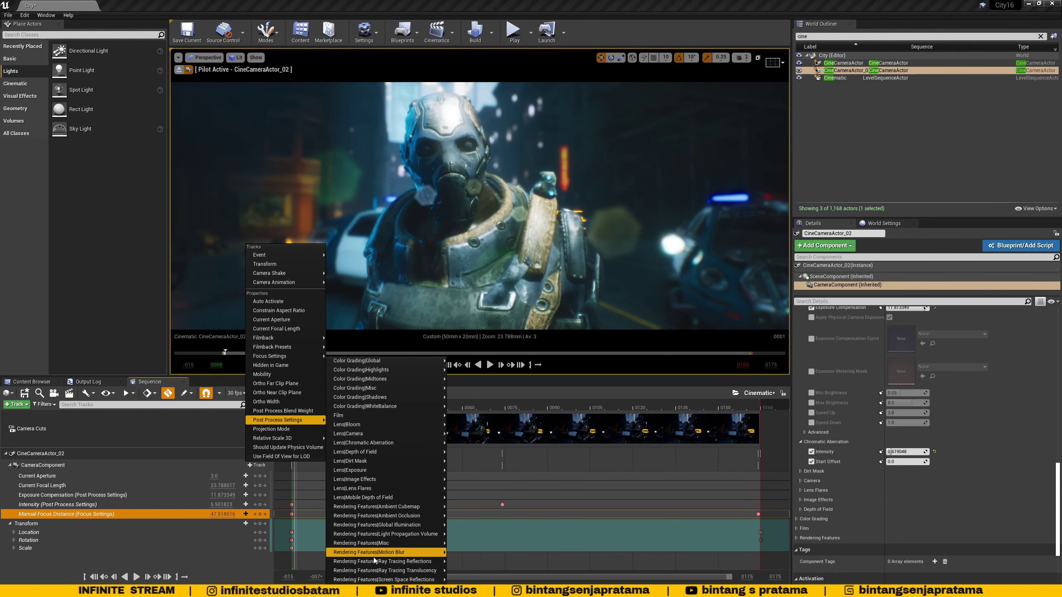
pyautogui.moveTo(377, 553)
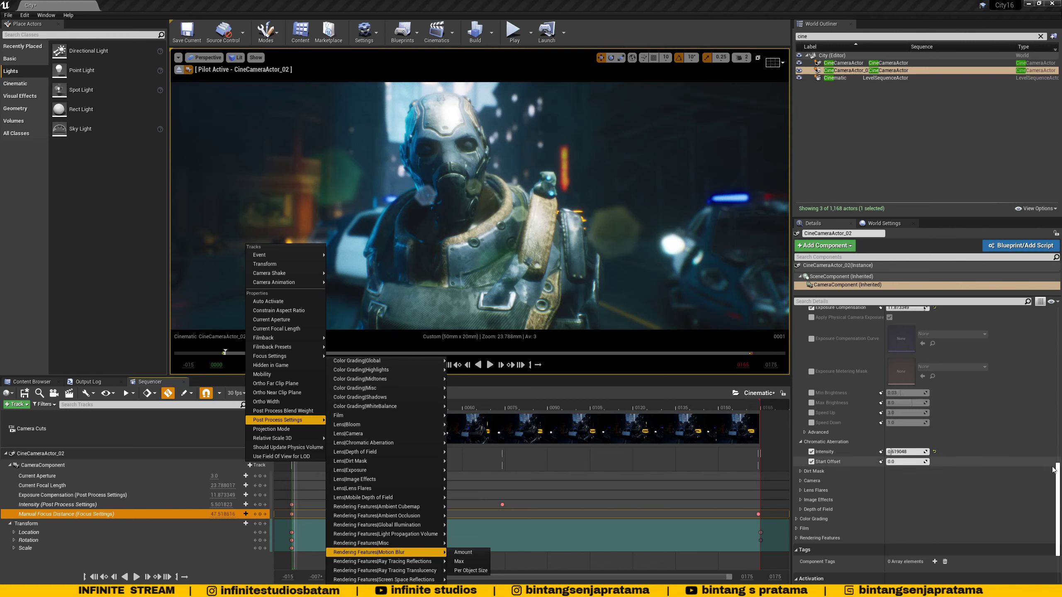
pyautogui.click(1010, 451)
pyautogui.scroll(5, 1048, 429)
pyautogui.scroll(3, 1048, 428)
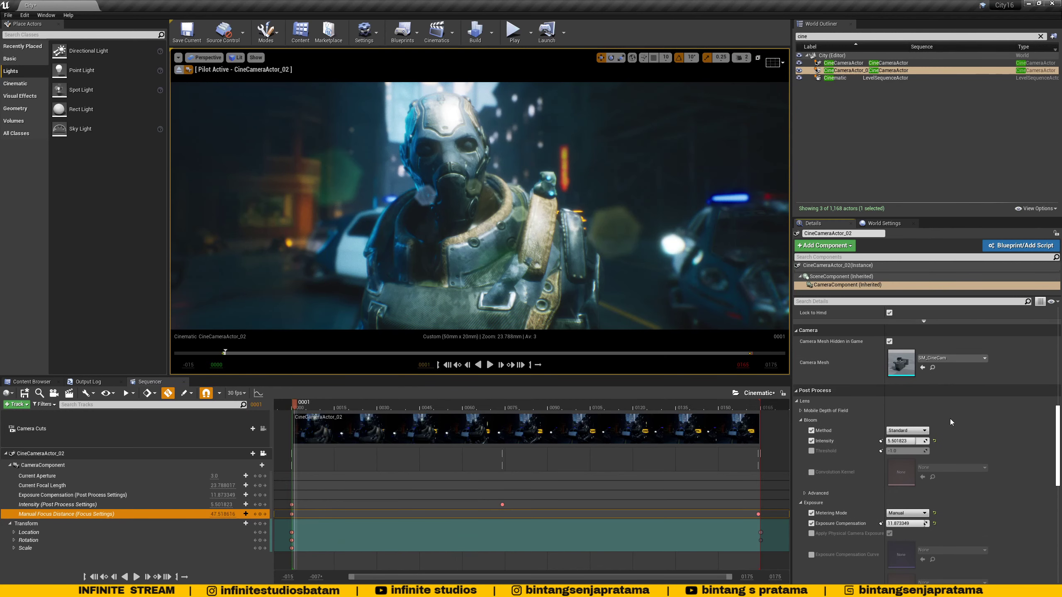
# Collapse the Bloom, Exposure and Chromatic Aberration groups within the camera's post process Lens settings.
pyautogui.click(796, 401)
pyautogui.scroll(2, 798, 423)
pyautogui.click(796, 429)
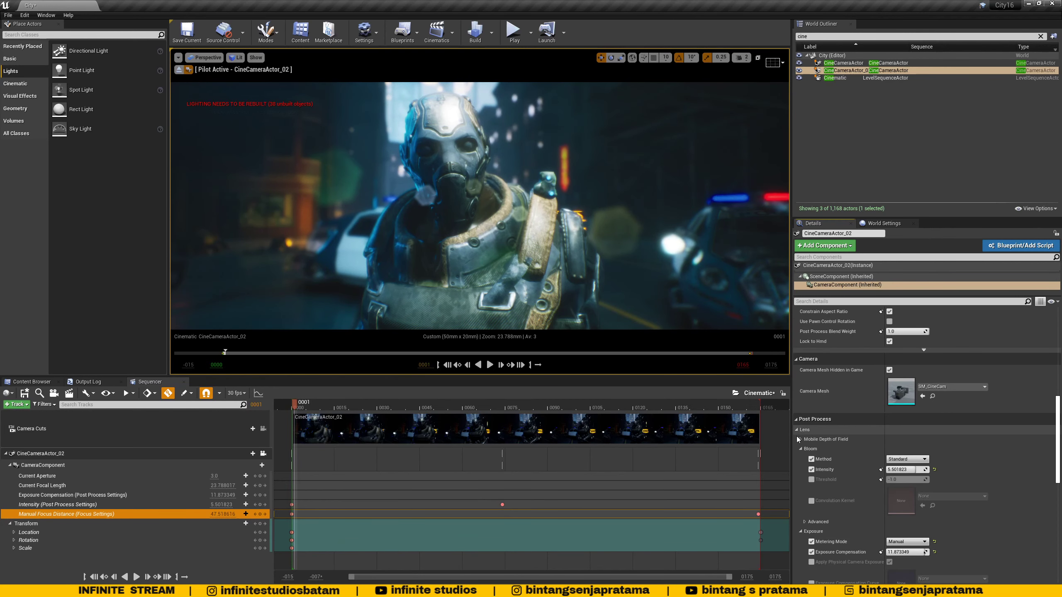
pyautogui.click(799, 459)
pyautogui.click(800, 467)
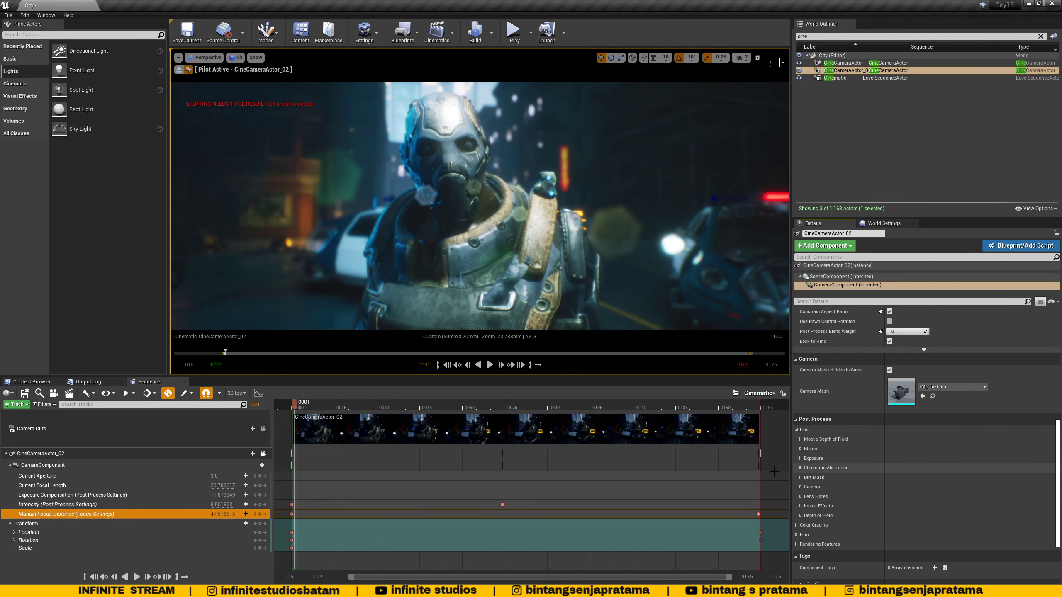
# Add a track for the Lens Chromatic Aberration Intensity post process setting to the CameraComponent.
pyautogui.click(256, 465)
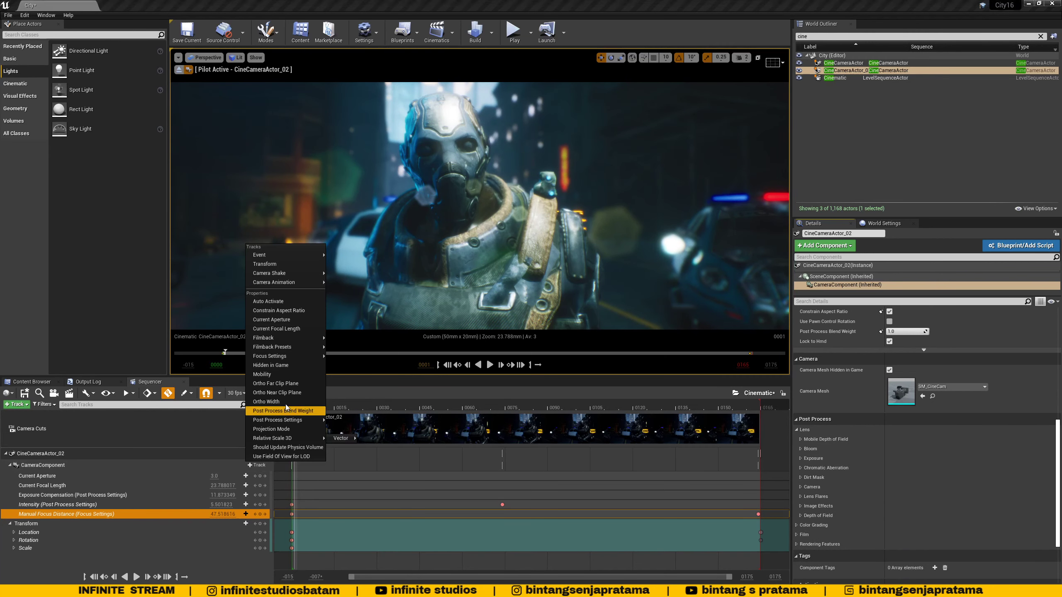
pyautogui.moveTo(285, 418)
pyautogui.moveTo(353, 425)
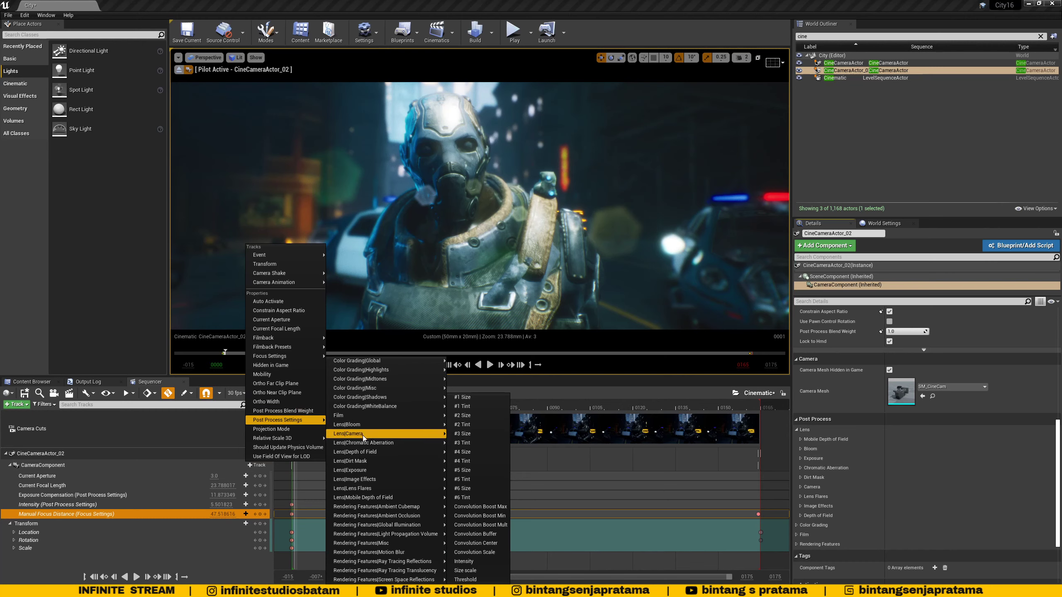
pyautogui.moveTo(416, 442)
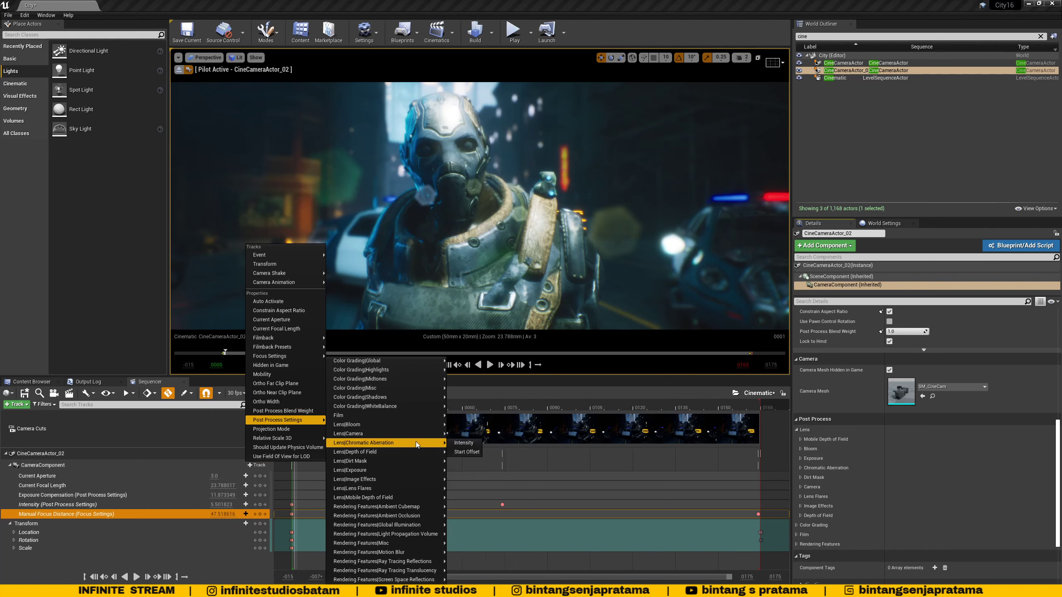
pyautogui.click(464, 442)
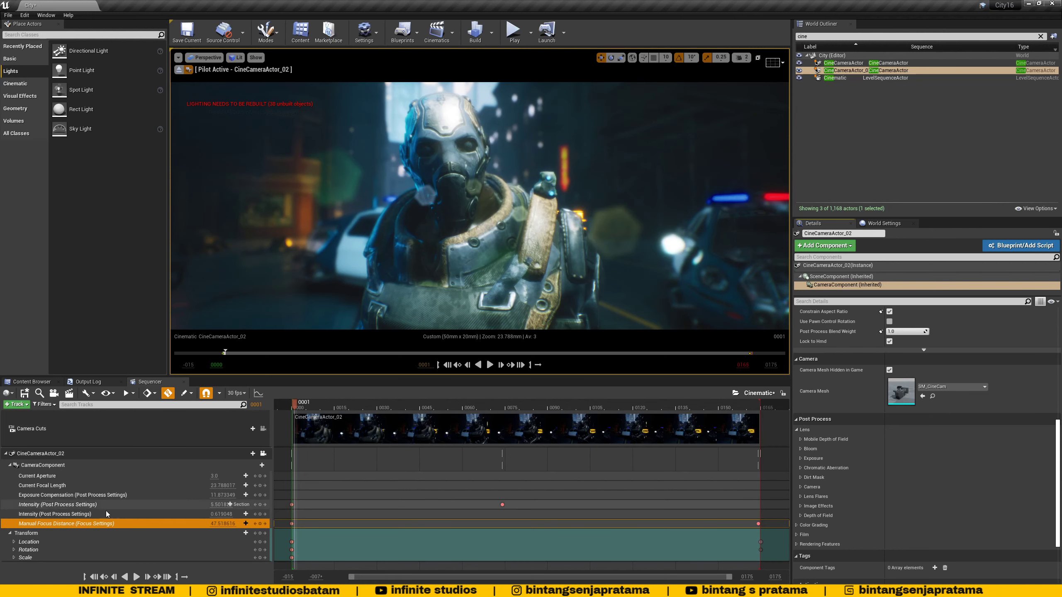
# Raise the new chromatic aberration Intensity track's value to 1.413559 at frame 1 and check the track's edit options.
pyautogui.click(59, 508)
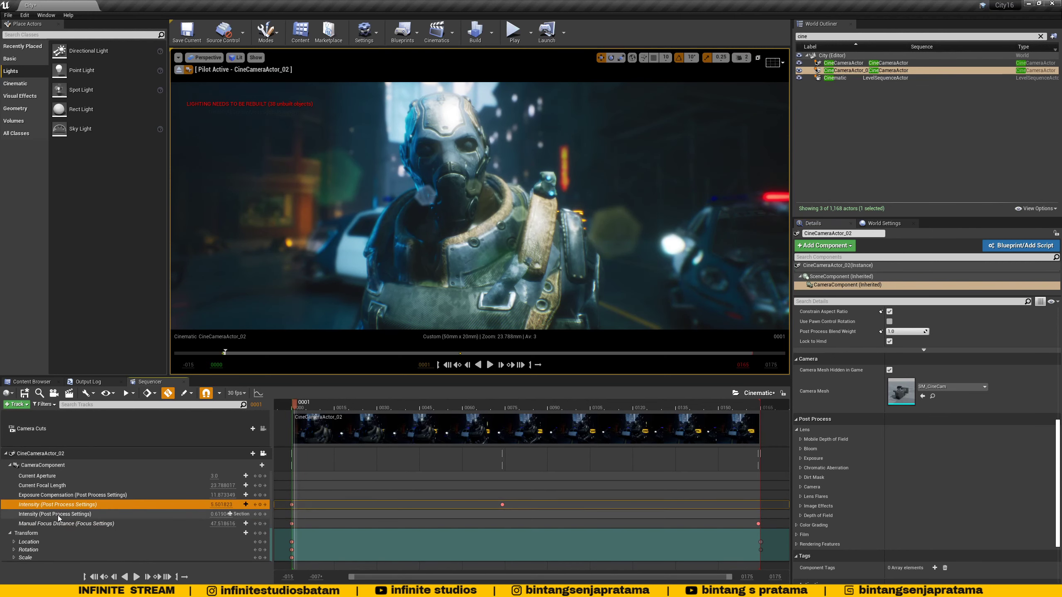
pyautogui.click(58, 515)
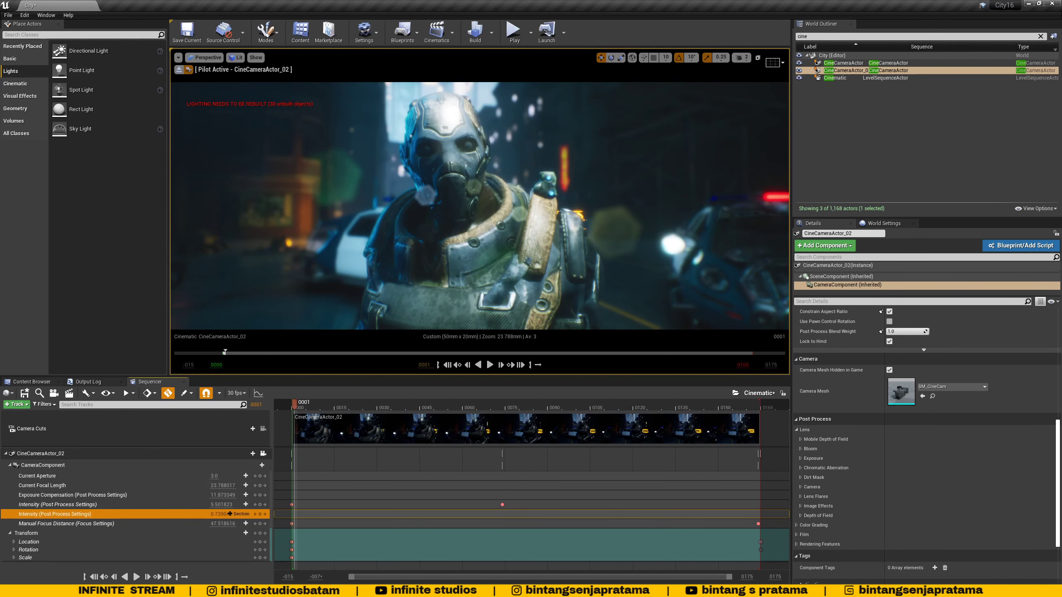
pyautogui.moveTo(229, 513); pyautogui.dragTo(213, 513)
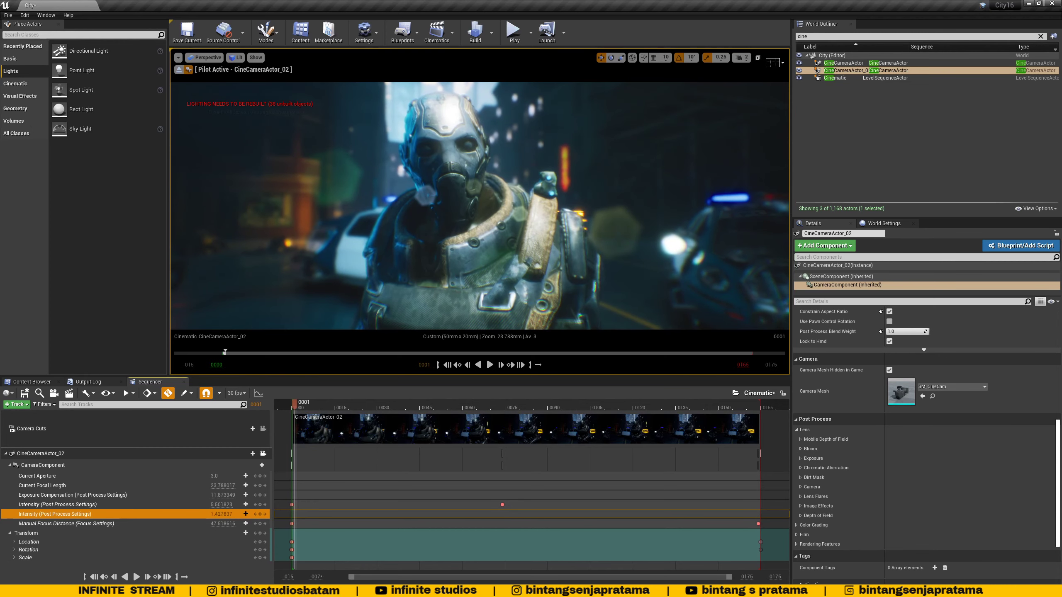
pyautogui.rightClick(65, 515)
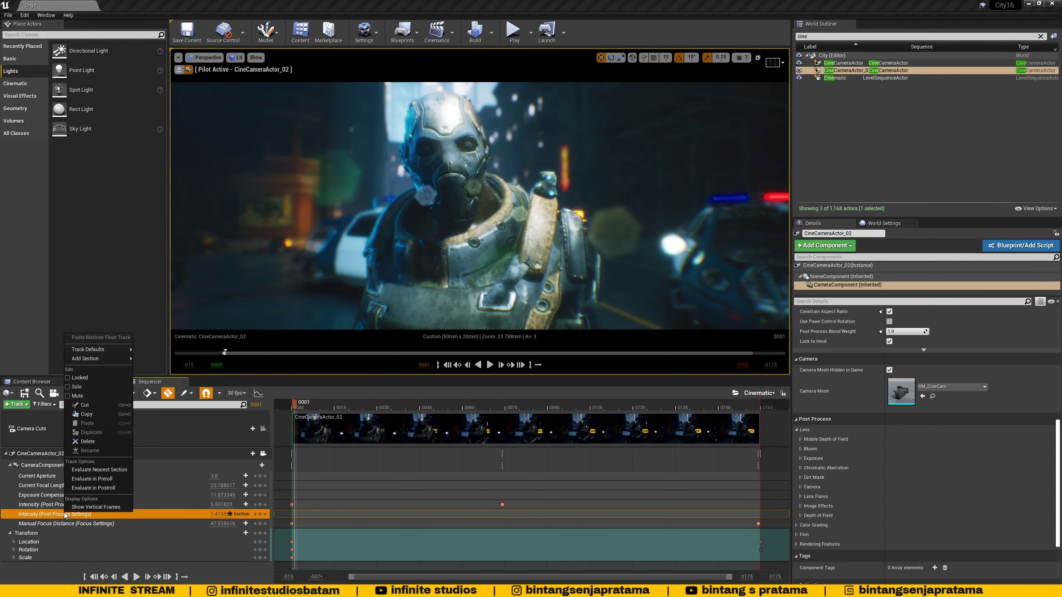
pyautogui.click(44, 515)
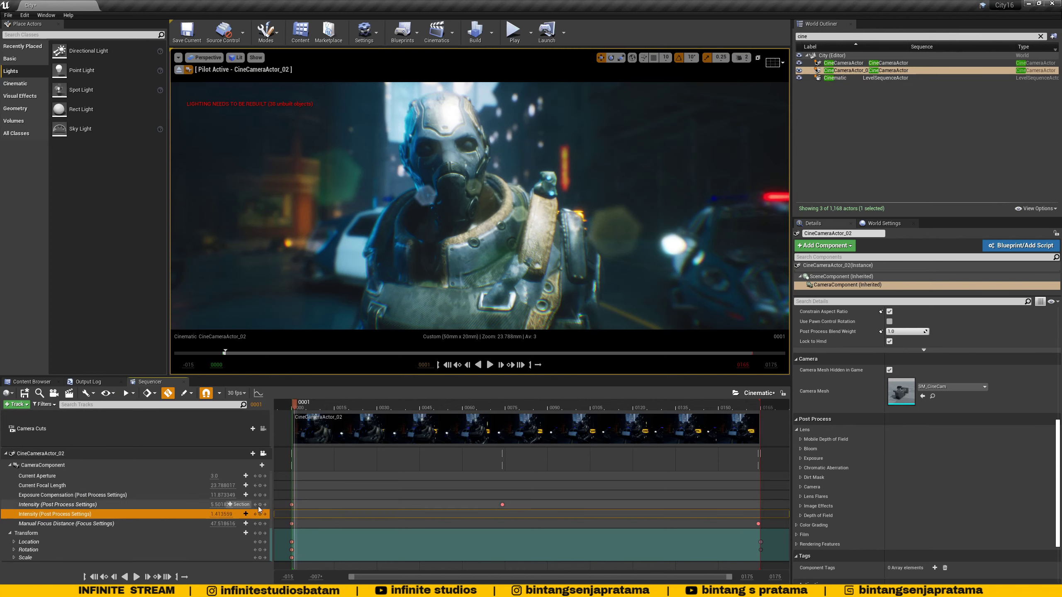
# Key the chromatic aberration intensity at 2.164576 on frame 0 and 0.736754 on frame 74, and play the shot back.
pyautogui.click(290, 407)
pyautogui.click(292, 408)
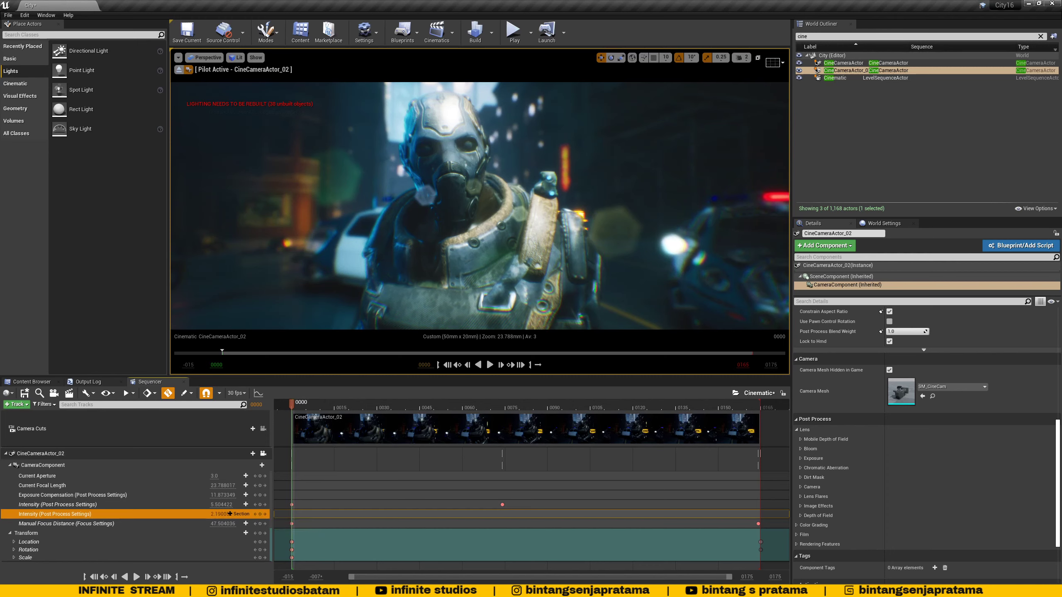
pyautogui.moveTo(230, 514); pyautogui.dragTo(229, 513)
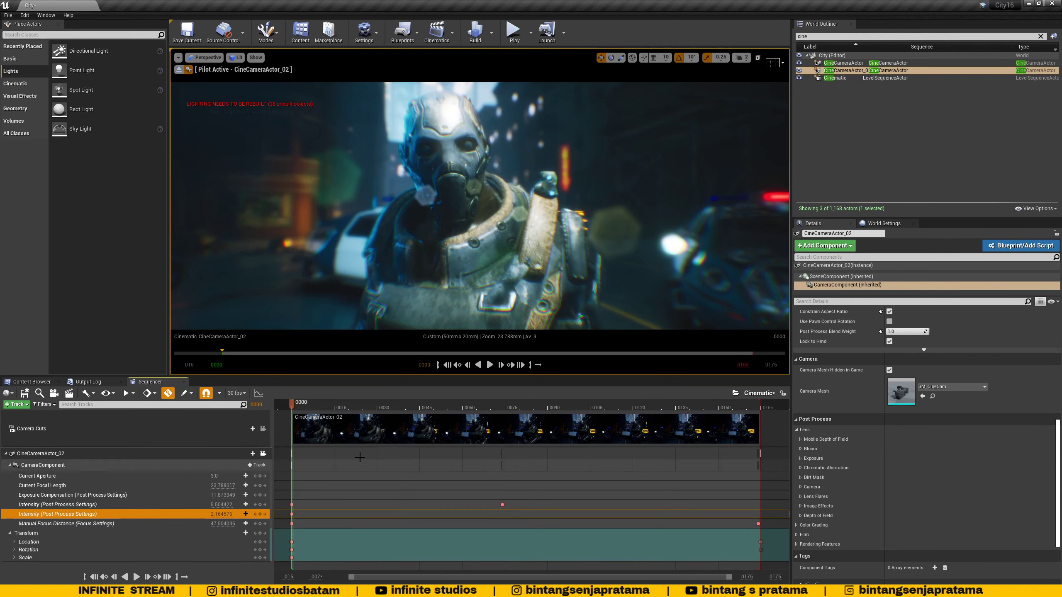
pyautogui.moveTo(291, 422)
pyautogui.mouseDown()
pyautogui.moveTo(440, 424)
pyautogui.moveTo(292, 424)
pyautogui.moveTo(514, 407)
pyautogui.moveTo(504, 412)
pyautogui.mouseUp()
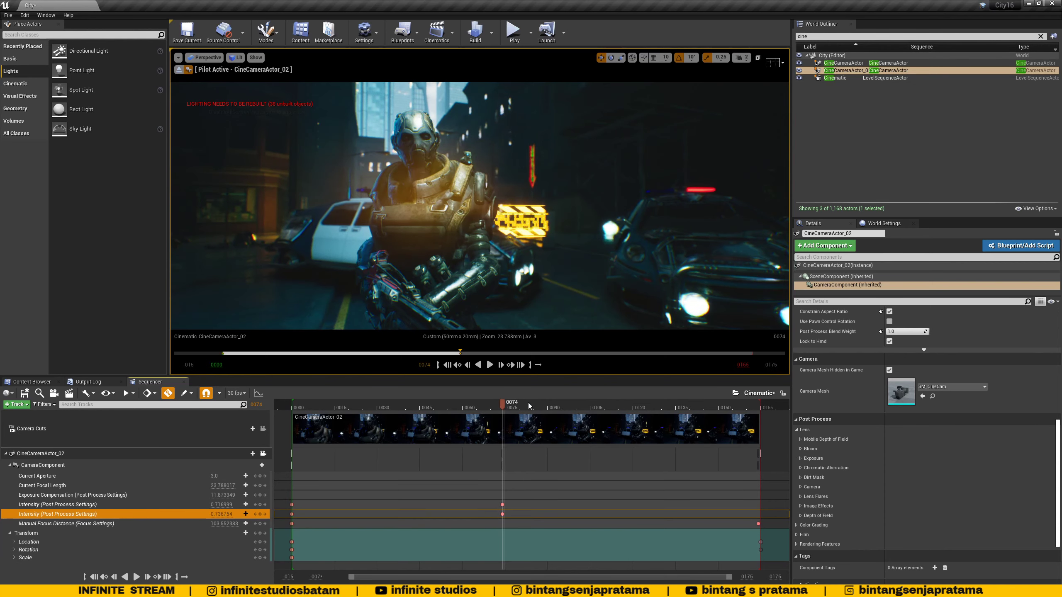
pyautogui.moveTo(504, 410); pyautogui.dragTo(305, 433)
pyautogui.click(490, 366)
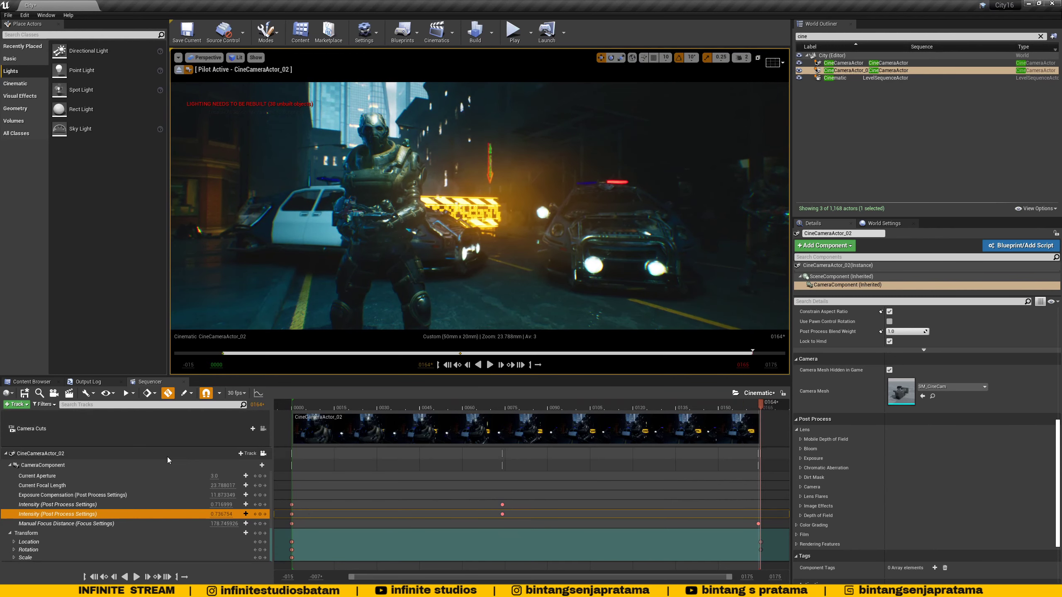
pyautogui.click(10, 465)
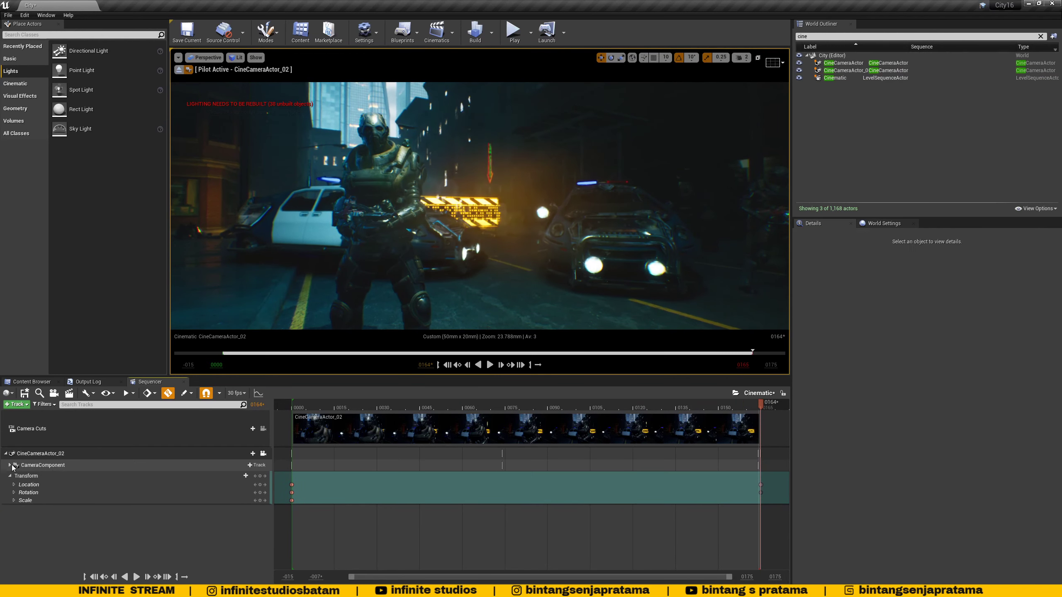
pyautogui.click(11, 477)
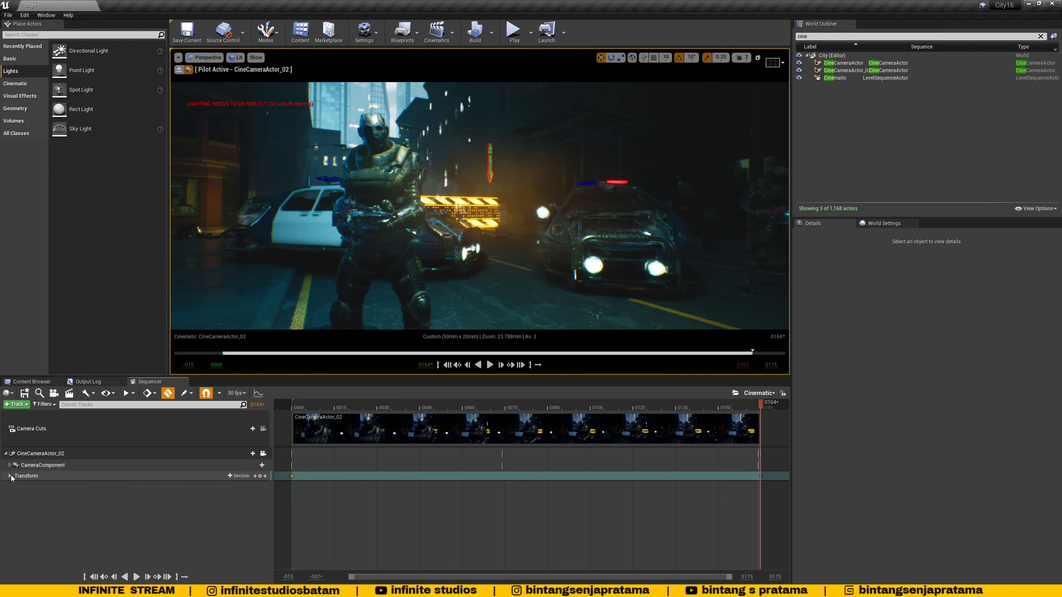
pyautogui.click(11, 476)
pyautogui.click(9, 465)
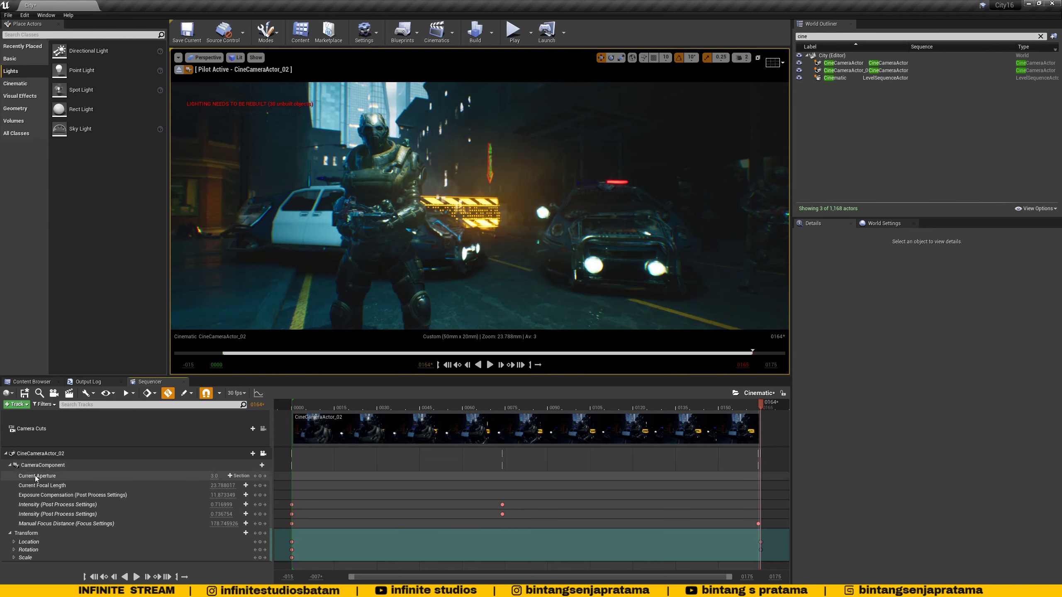
pyautogui.click(108, 454)
pyautogui.rightClick(121, 455)
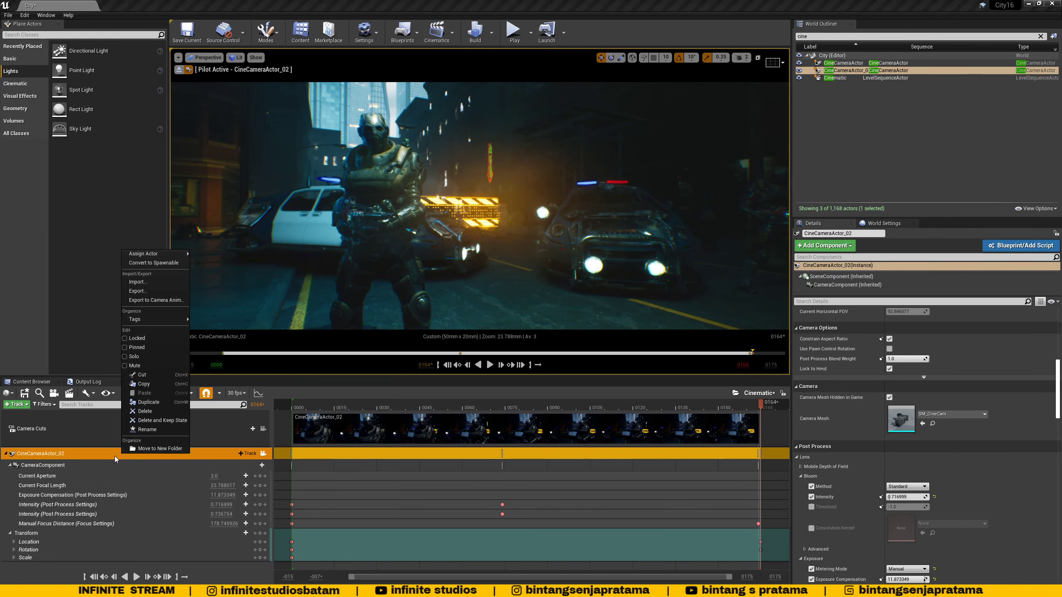
pyautogui.click(103, 456)
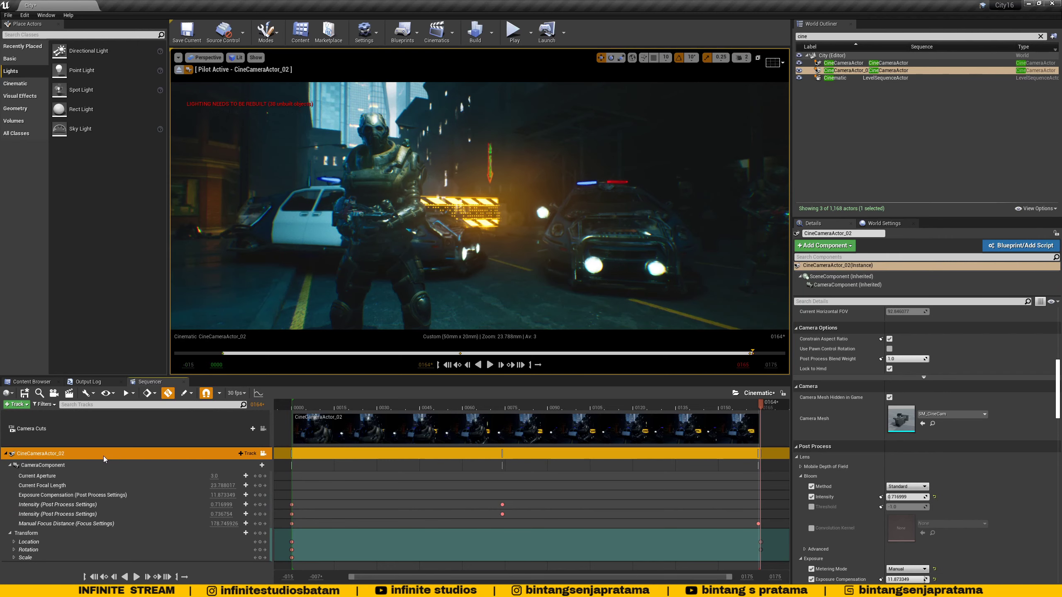
pyautogui.click(113, 397)
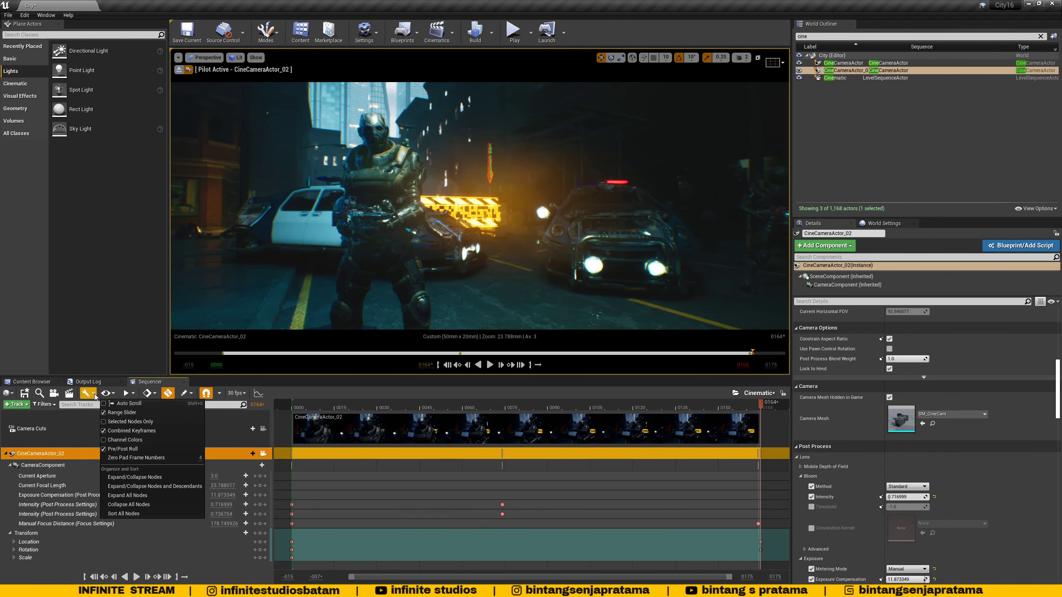
pyautogui.click(154, 393)
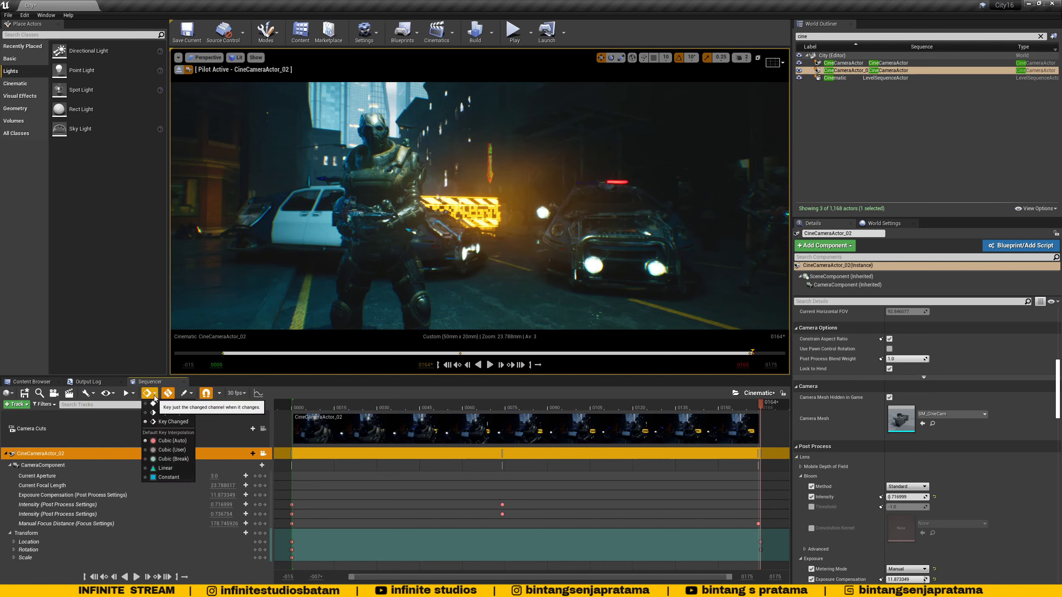
pyautogui.click(187, 393)
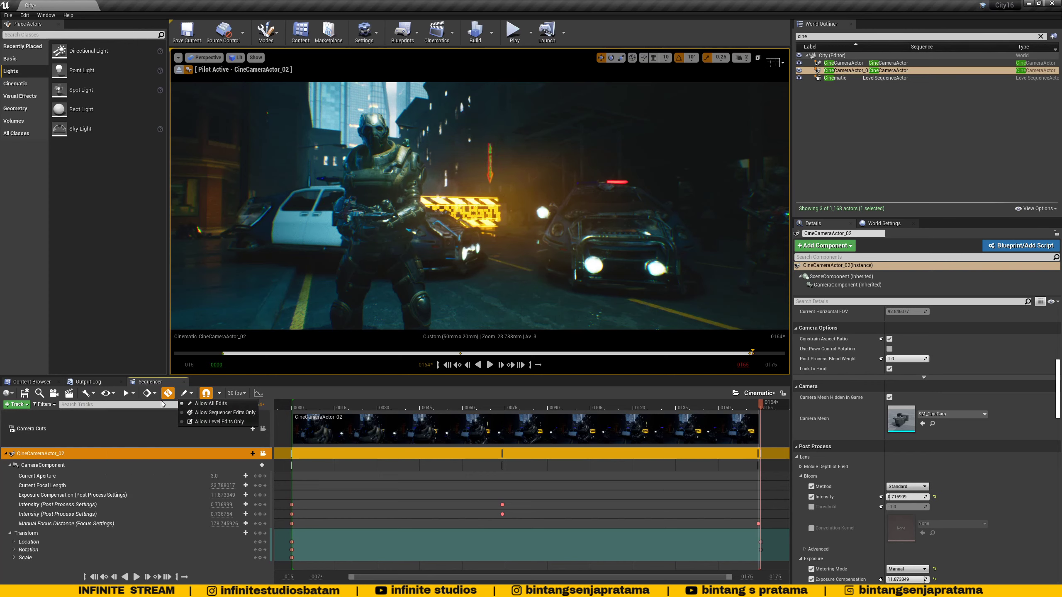
pyautogui.click(92, 396)
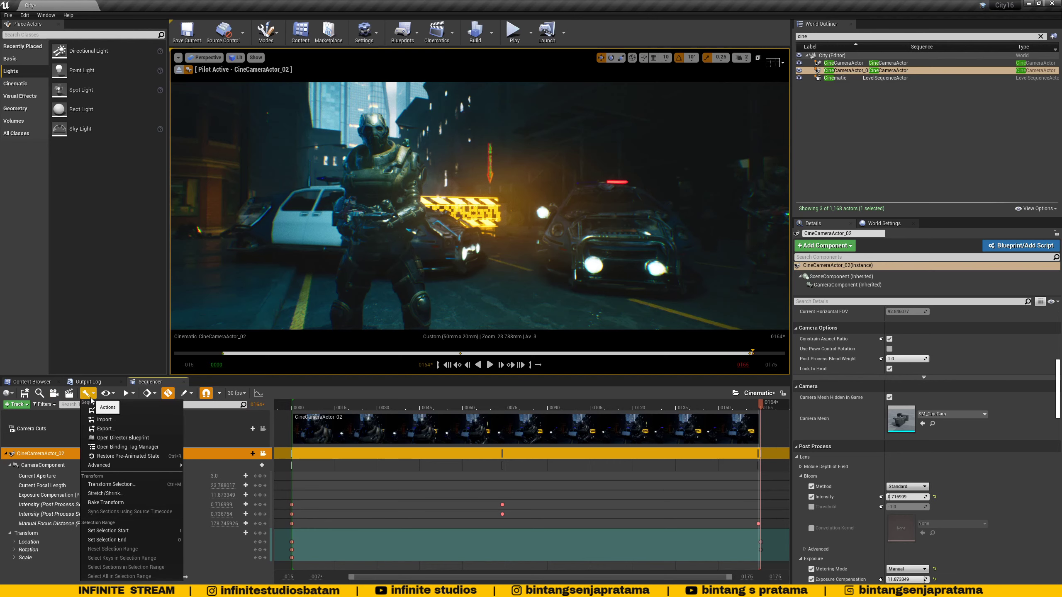
pyautogui.click(108, 394)
# Preview the shot's opening frames from frame 0 and show the frame rate in the camera viewport.
pyautogui.moveTo(355, 405); pyautogui.dragTo(294, 410)
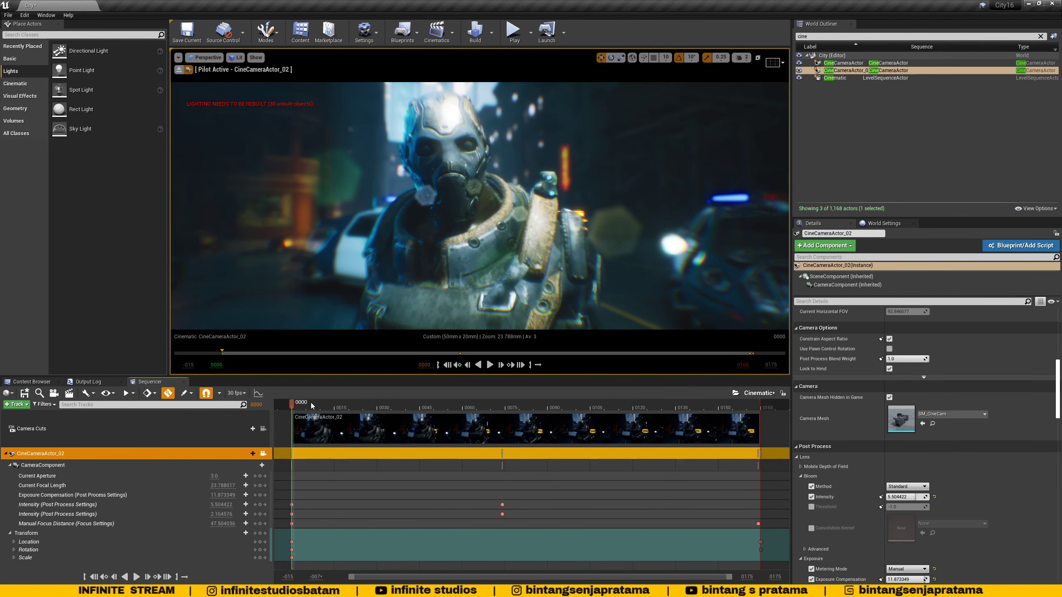
pyautogui.click(347, 406)
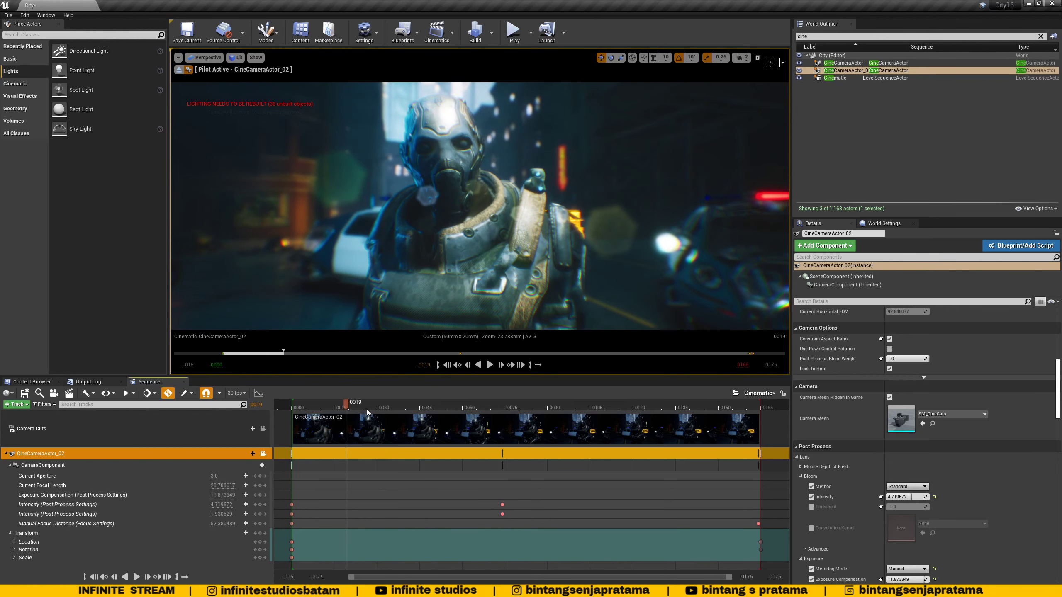
pyautogui.press('space')
pyautogui.moveTo(361, 407); pyautogui.dragTo(393, 412)
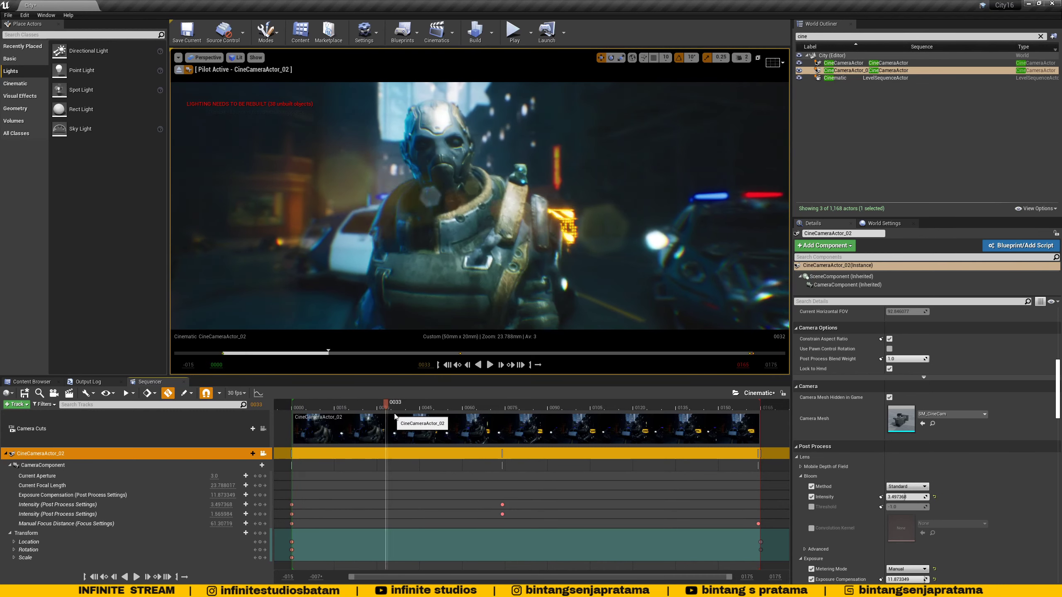
pyautogui.click(178, 57)
pyautogui.click(196, 97)
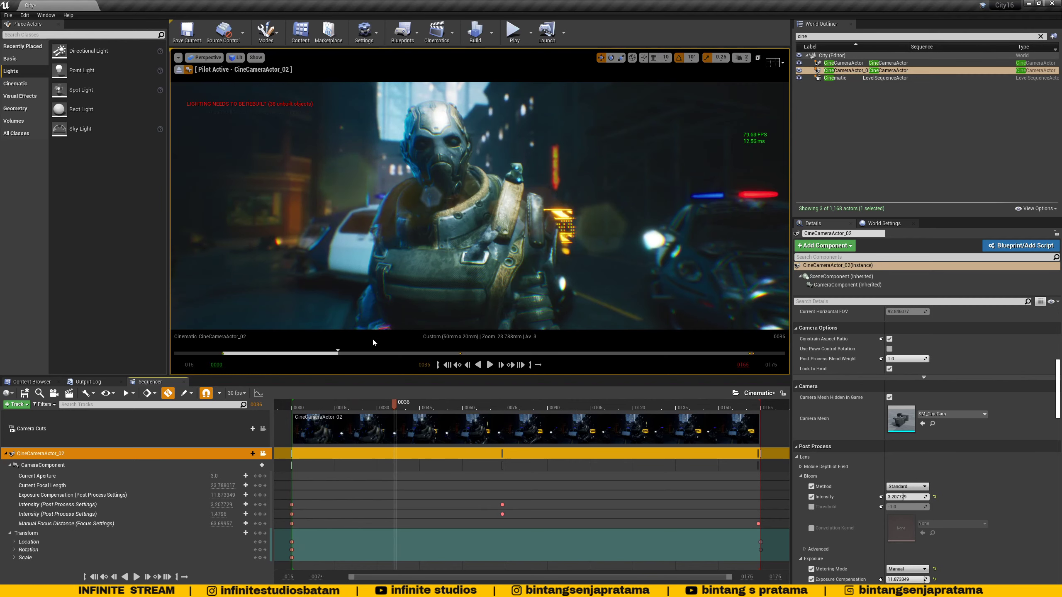
# At frame 164, raise the camera's exposure compensation to 12.475266 and replay the shot from the start.
pyautogui.moveTo(386, 404); pyautogui.dragTo(760, 416)
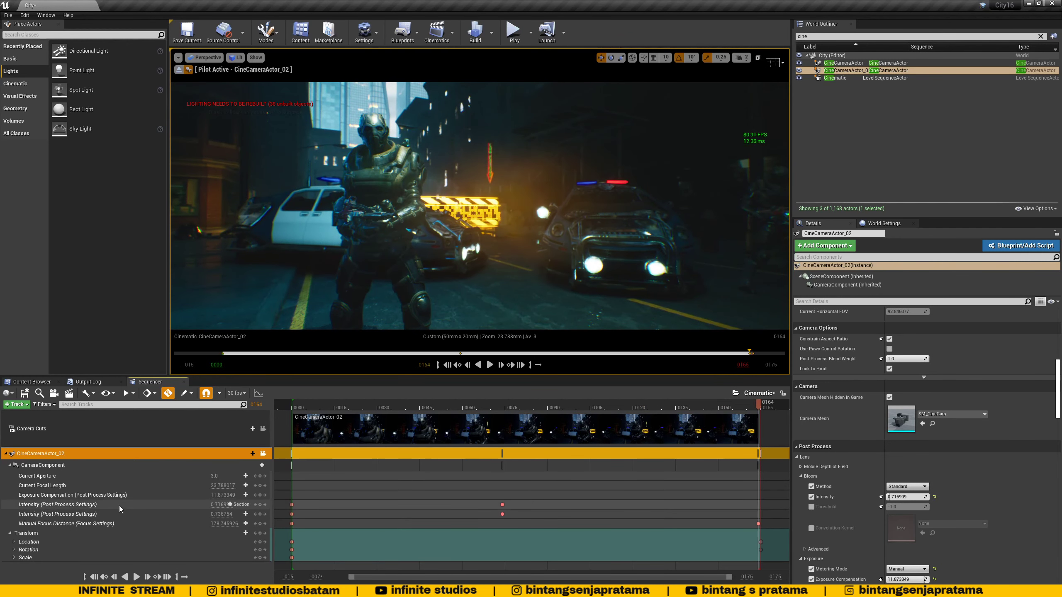
pyautogui.moveTo(216, 495); pyautogui.dragTo(226, 495)
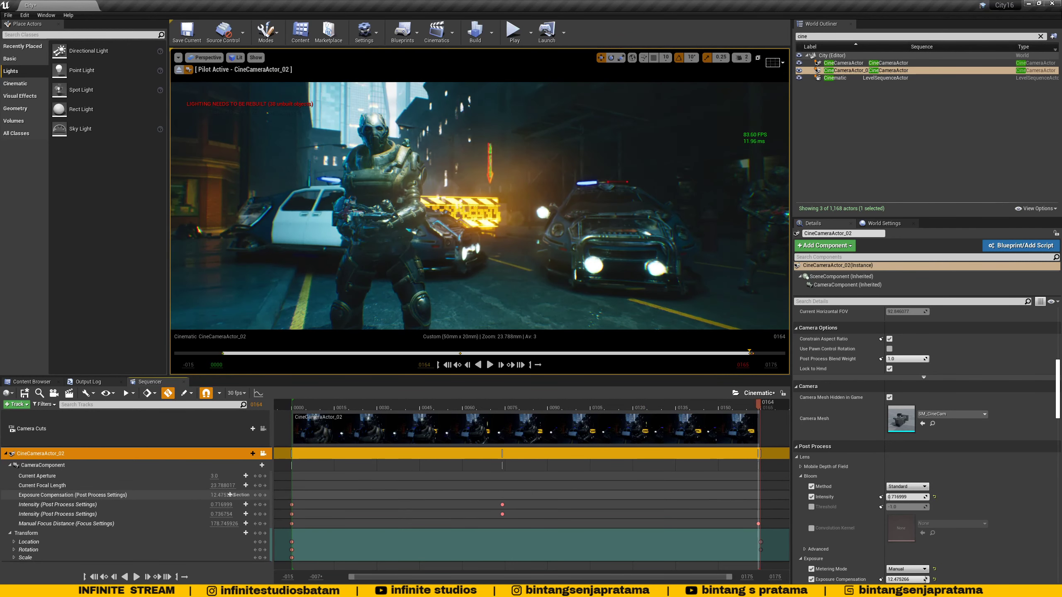
pyautogui.moveTo(496, 405); pyautogui.dragTo(289, 414)
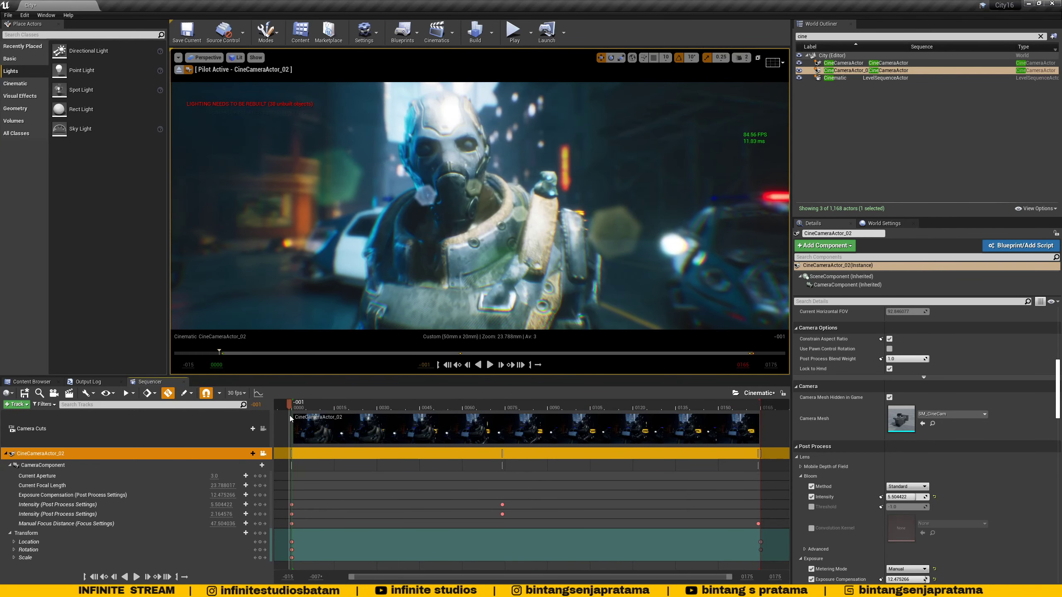
pyautogui.click(489, 366)
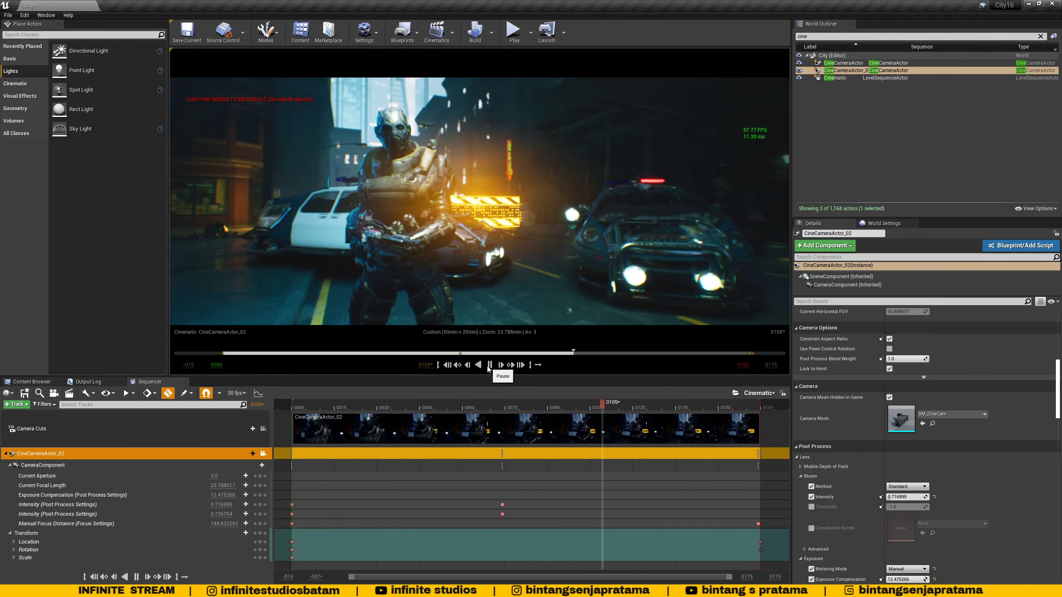
pyautogui.click(489, 365)
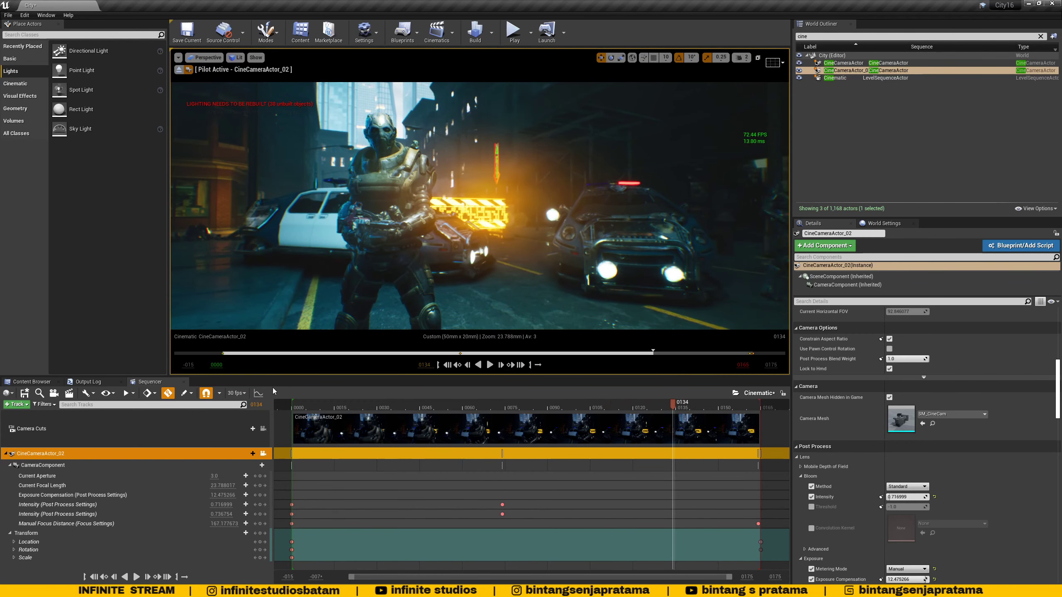
pyautogui.click(134, 396)
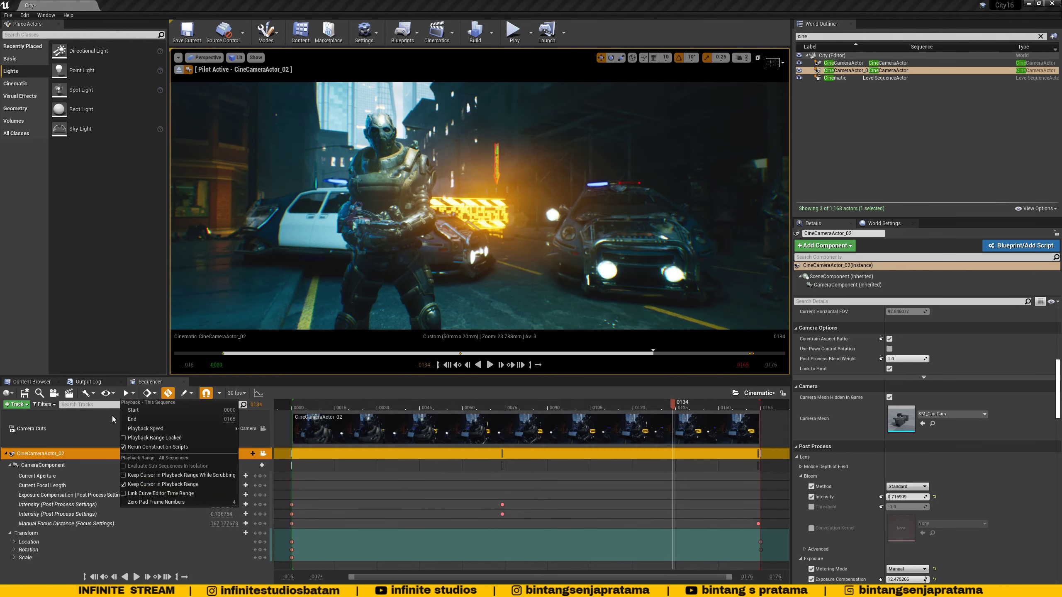
pyautogui.click(112, 395)
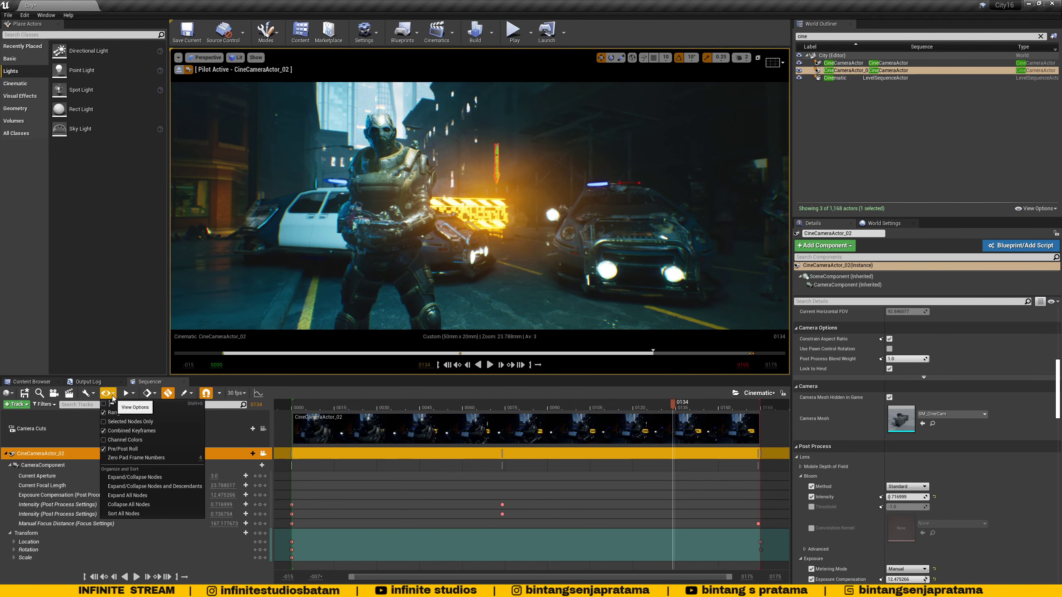
pyautogui.click(209, 404)
pyautogui.click(219, 393)
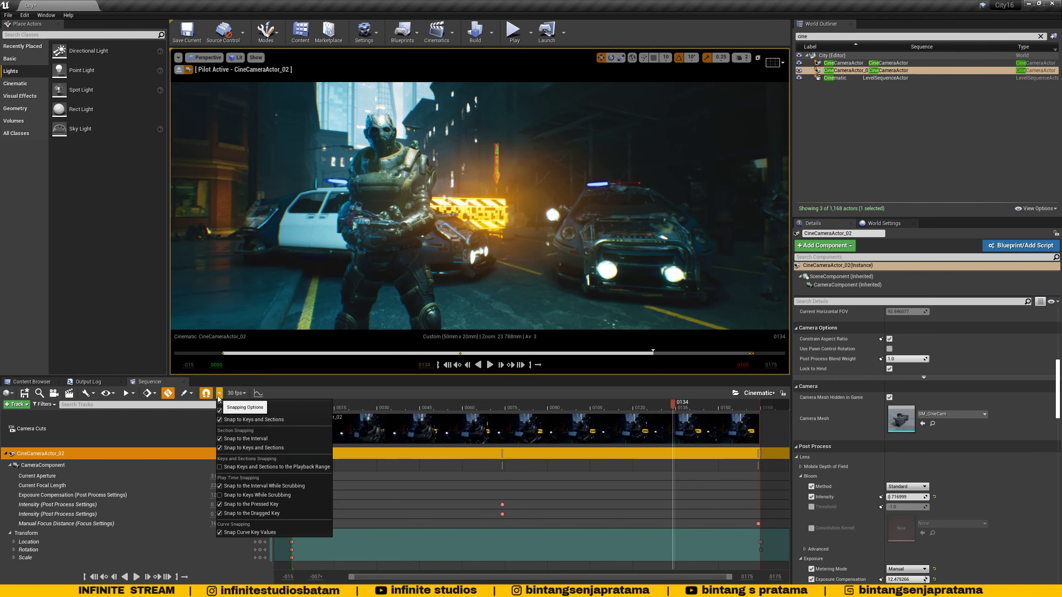
# Open the shot's animation keys in the curve editor and enlarge its window.
pyautogui.click(258, 393)
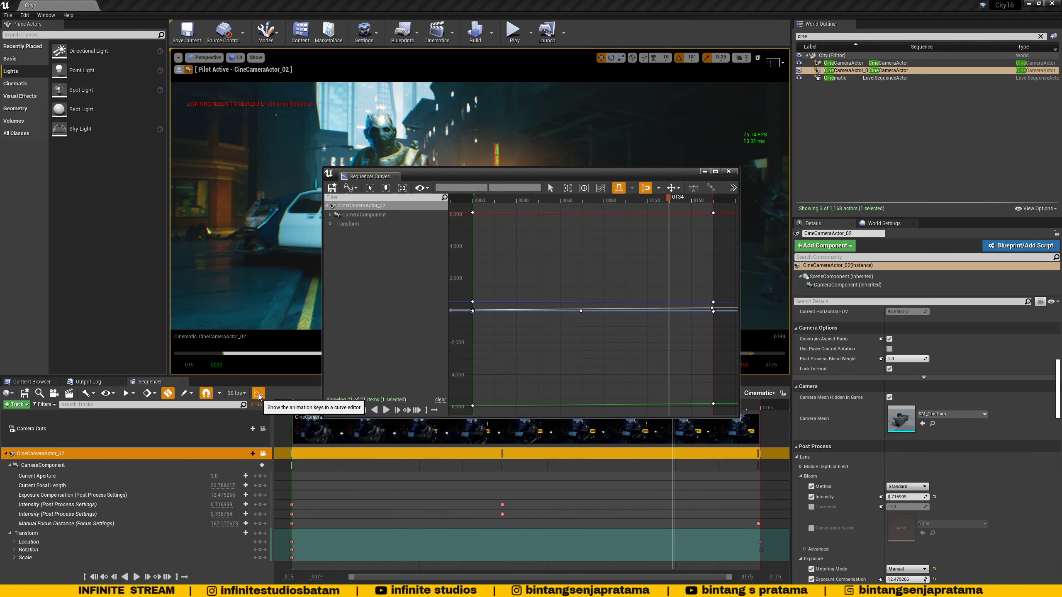
pyautogui.moveTo(440, 174); pyautogui.dragTo(315, 164)
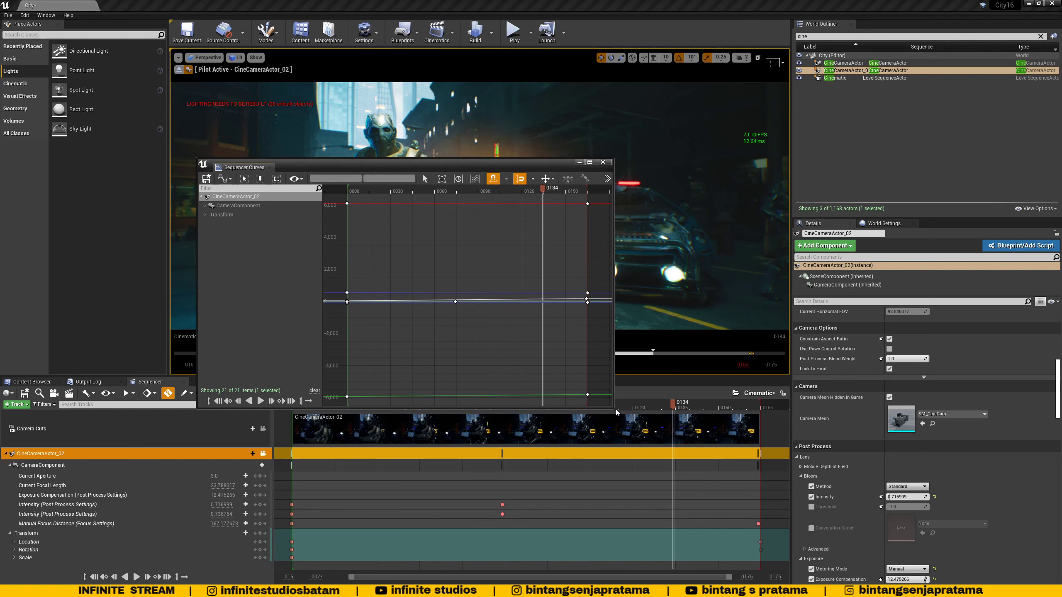
pyautogui.moveTo(616, 412); pyautogui.dragTo(740, 524)
# Show the CameraComponent curves and expand the component's list of tracks.
pyautogui.click(221, 208)
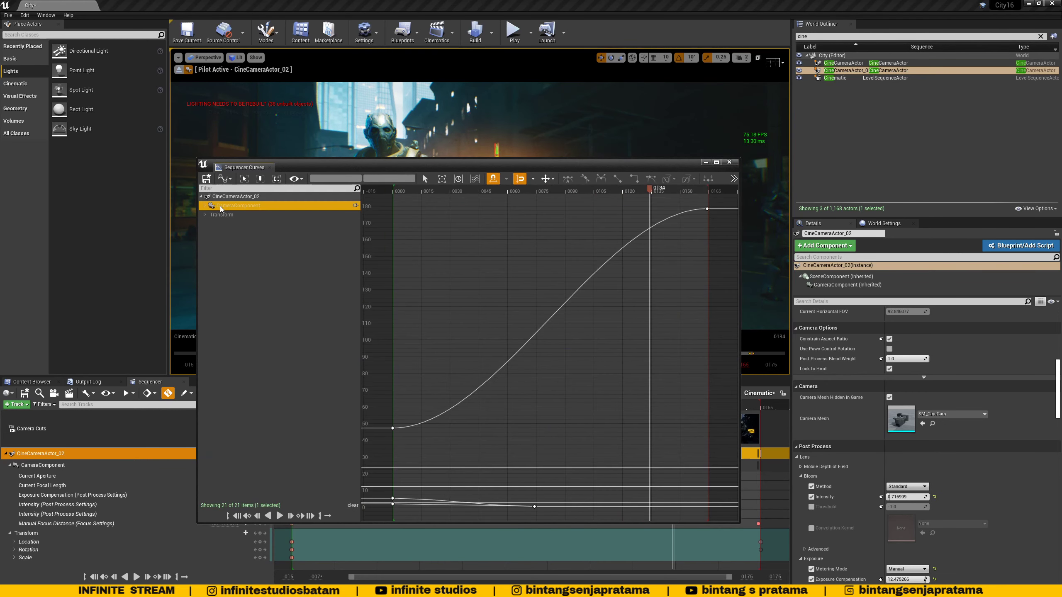
pyautogui.scroll(-3, 491, 293)
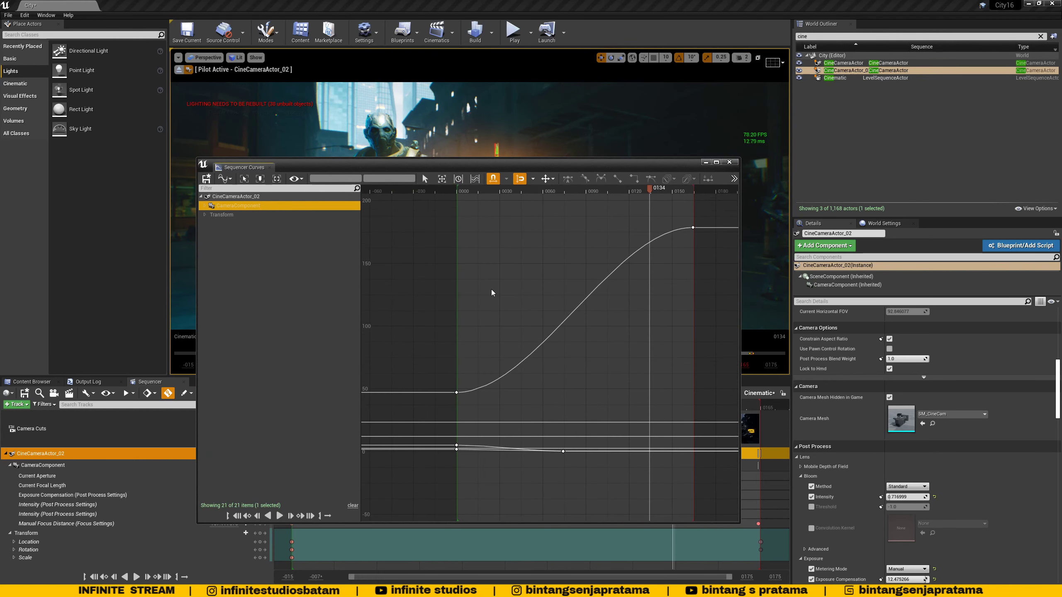
pyautogui.click(204, 206)
# Expand the Transform track and compare its Location and Rotation curves with the full Transform set.
pyautogui.click(222, 271)
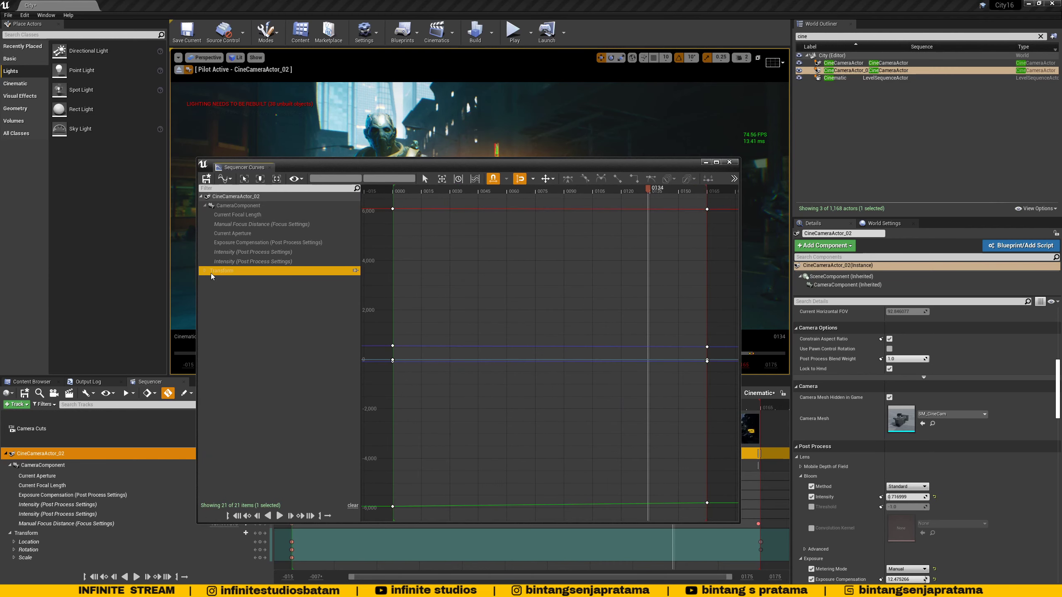
pyautogui.click(205, 271)
pyautogui.click(231, 282)
pyautogui.click(237, 288)
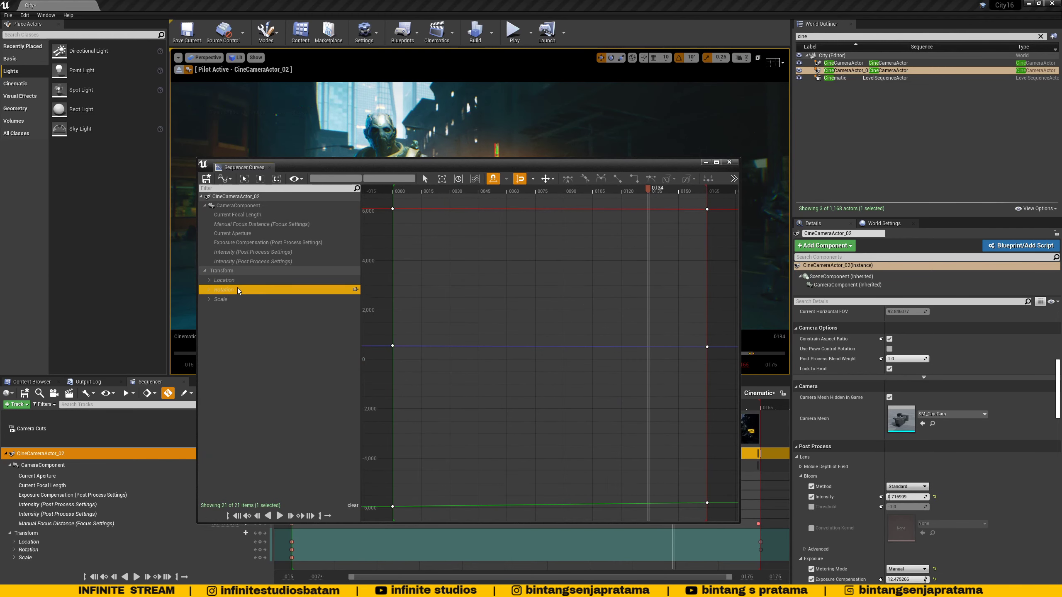
pyautogui.click(209, 290)
pyautogui.click(209, 291)
pyautogui.click(236, 280)
pyautogui.click(239, 271)
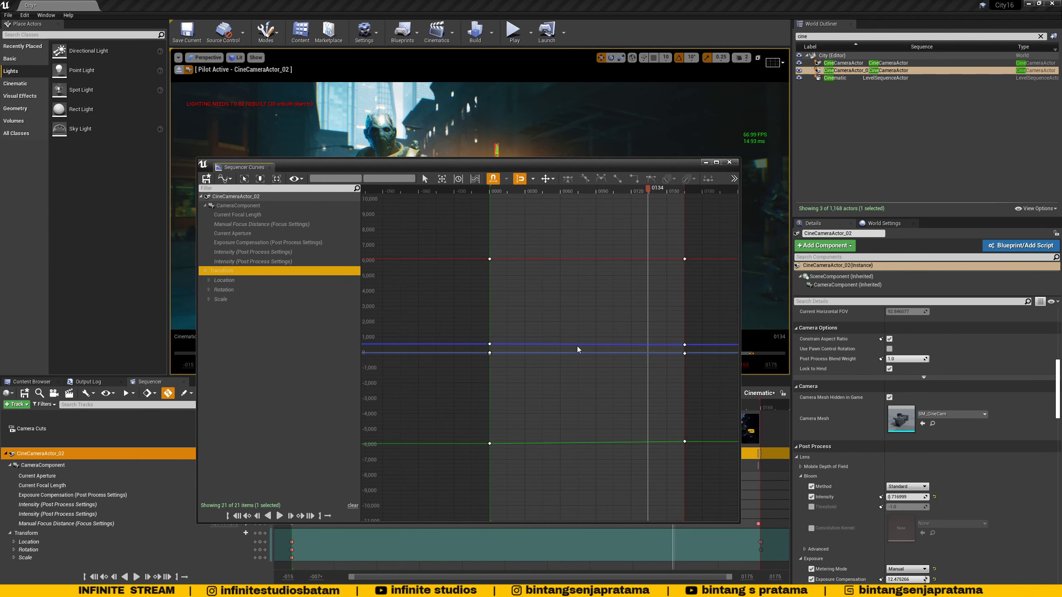
# Examine the Transform curves from the shot's first key to its last key.
pyautogui.scroll(-2, 577, 346)
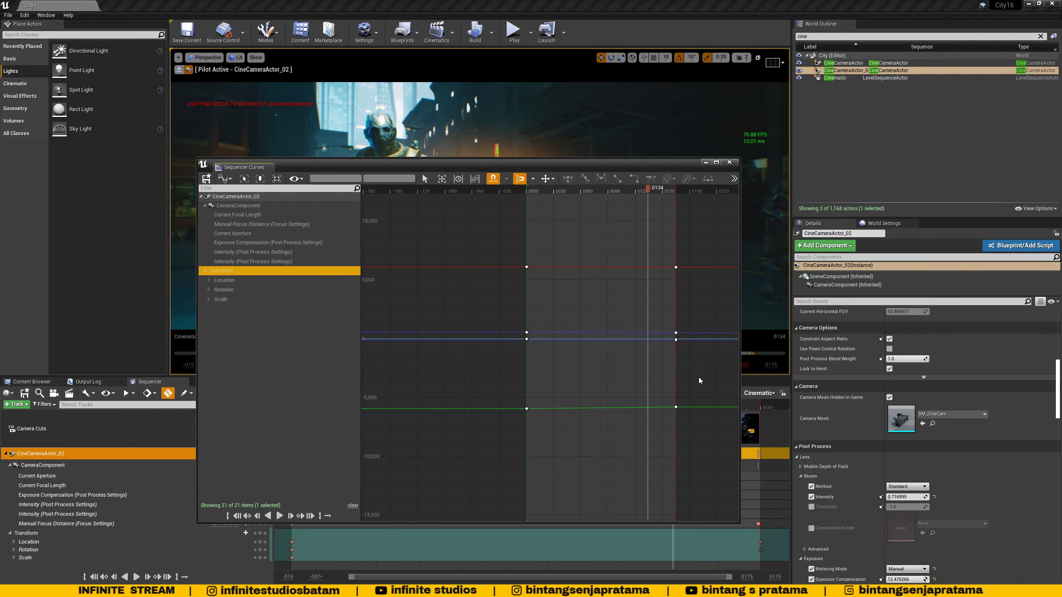
pyautogui.scroll(-2, 565, 372)
pyautogui.rightClick(527, 372)
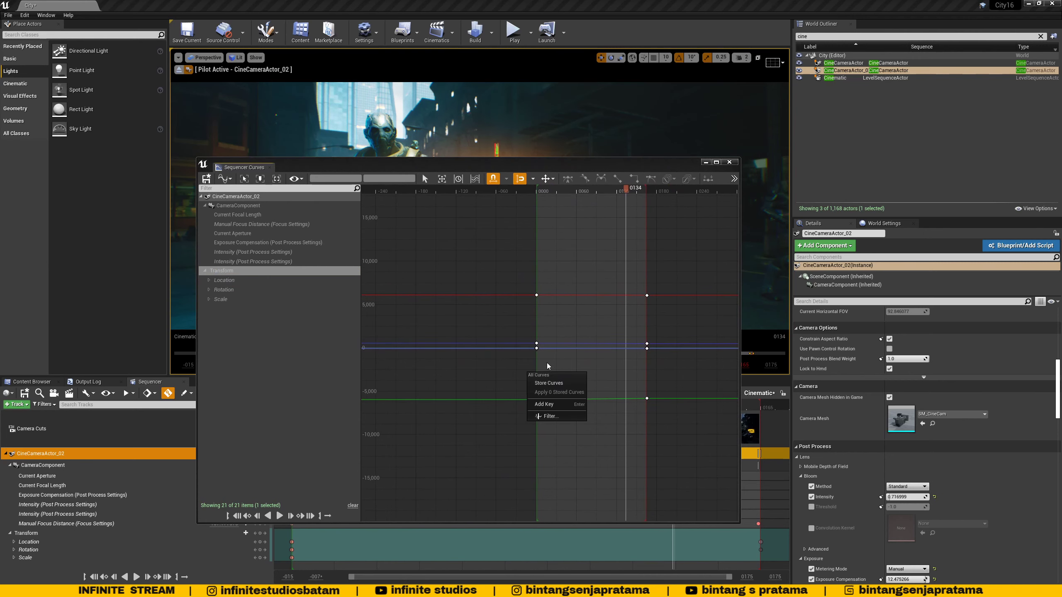
pyautogui.click(496, 370)
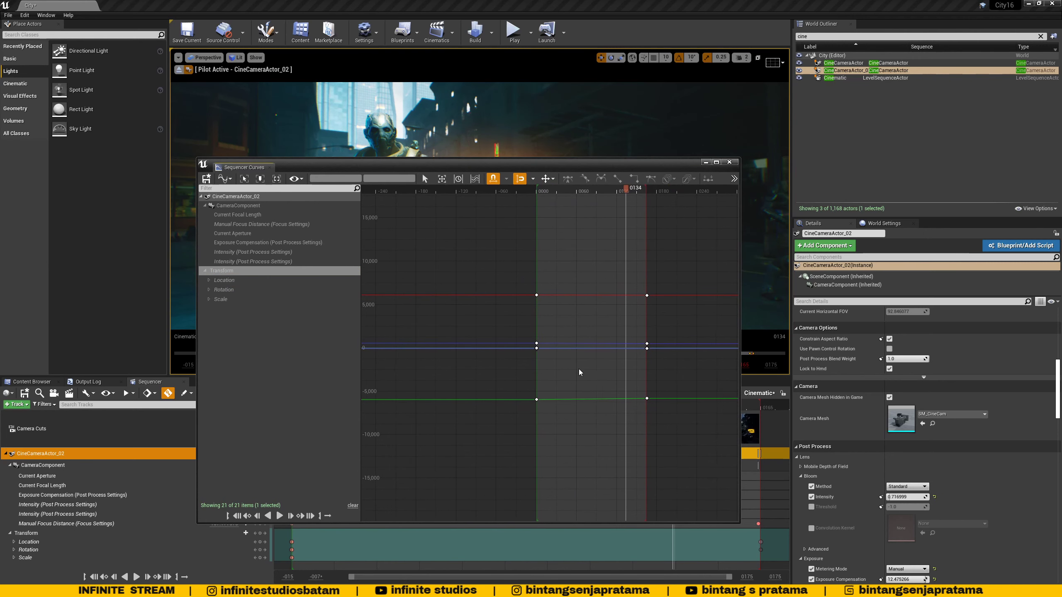
pyautogui.moveTo(579, 372); pyautogui.dragTo(518, 369, button='right')
pyautogui.keyDown('ctrl'); pyautogui.scroll(2, 540, 386); pyautogui.keyUp('ctrl')
pyautogui.keyDown('shift'); pyautogui.scroll(1, 558, 382); pyautogui.keyUp('shift')
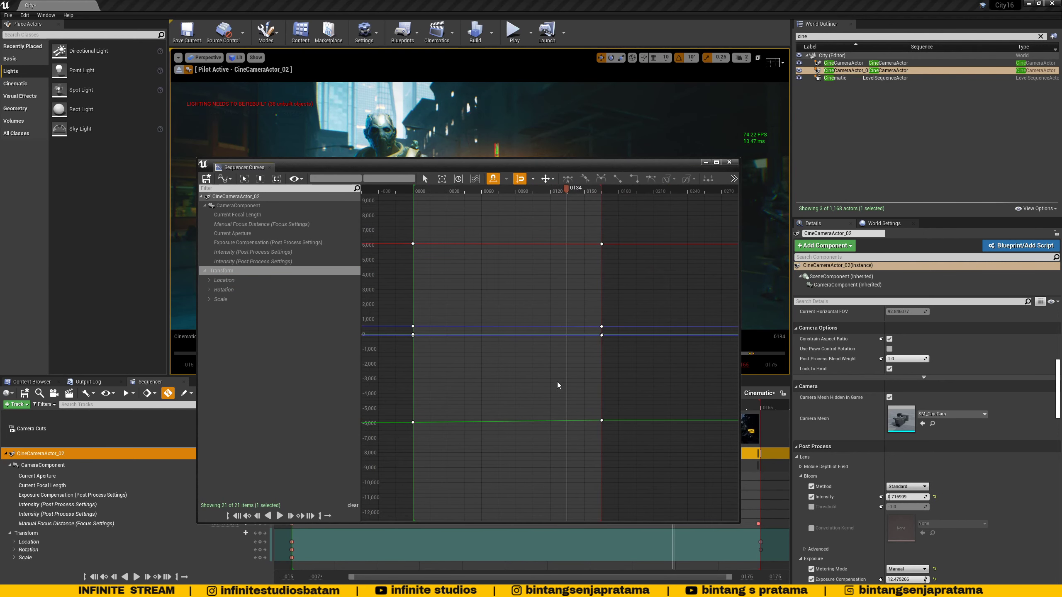
pyautogui.scroll(-1, 523, 387)
pyautogui.moveTo(521, 381); pyautogui.dragTo(552, 378, button='right')
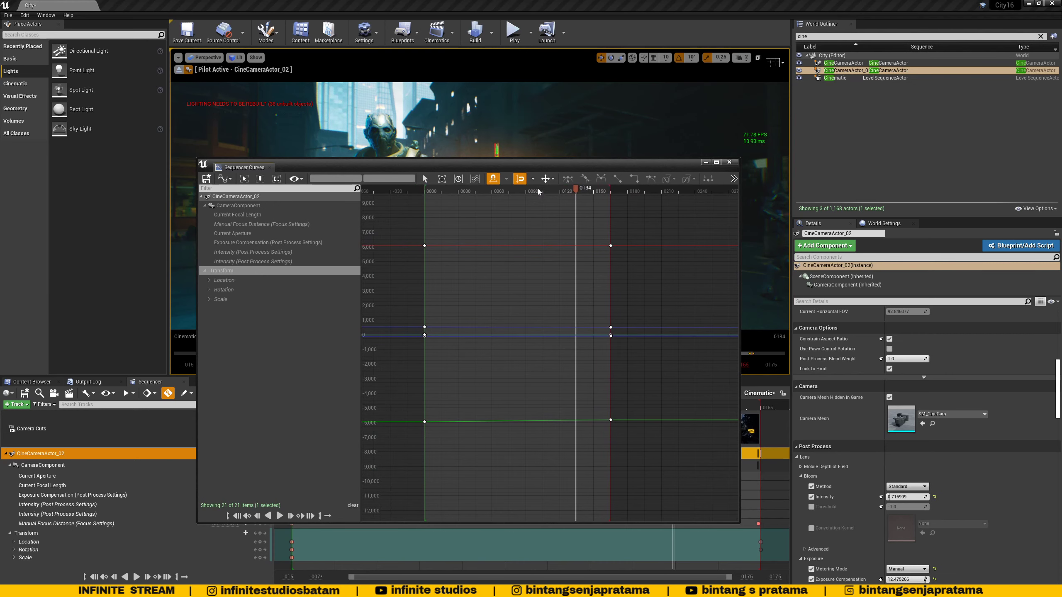
pyautogui.click(552, 178)
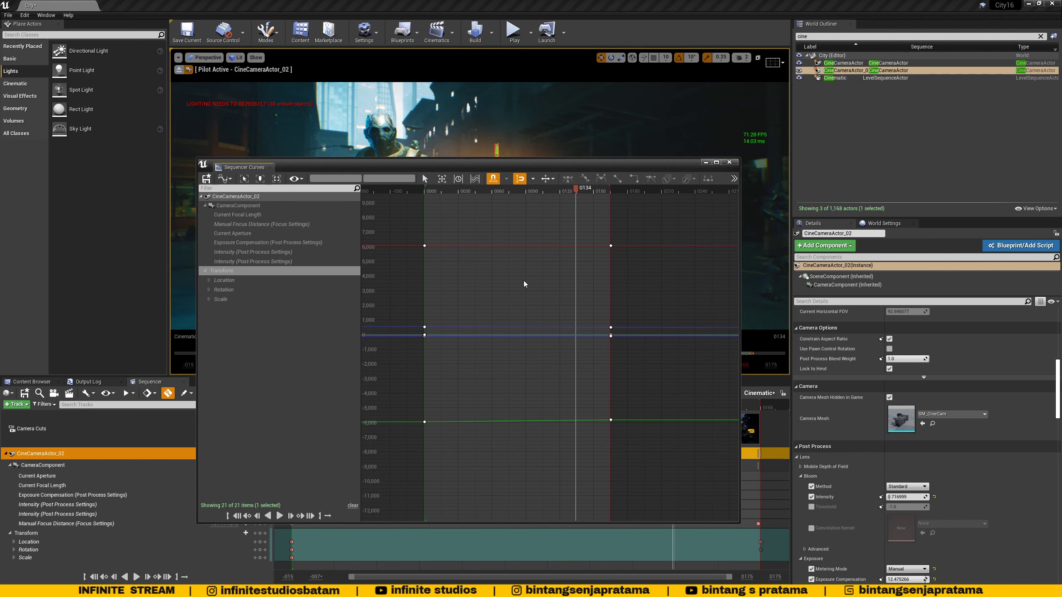
pyautogui.scroll(2, 537, 259)
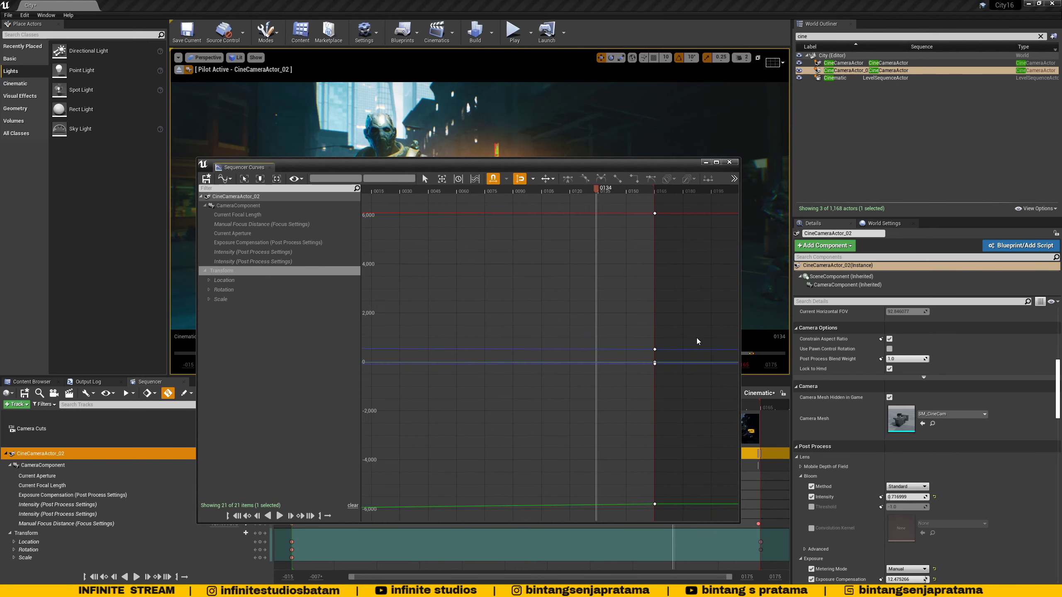
pyautogui.scroll(-1, 524, 327)
# Try selecting all Transform keys at both ends of the shot and clear the selection.
pyautogui.moveTo(427, 237); pyautogui.dragTo(642, 437)
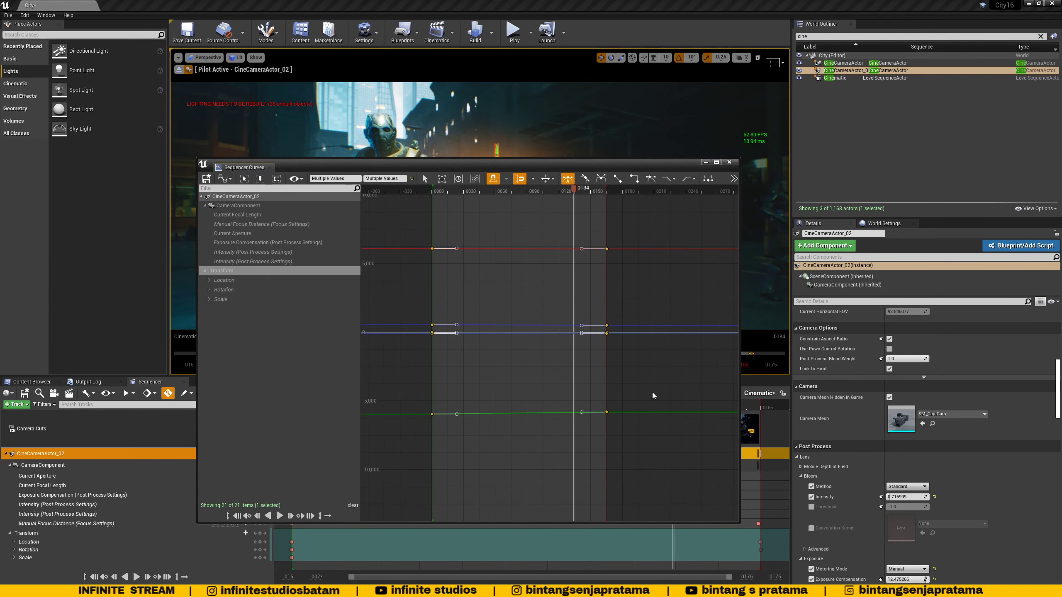
pyautogui.click(654, 313)
pyautogui.moveTo(428, 238); pyautogui.dragTo(645, 435)
pyautogui.click(567, 286)
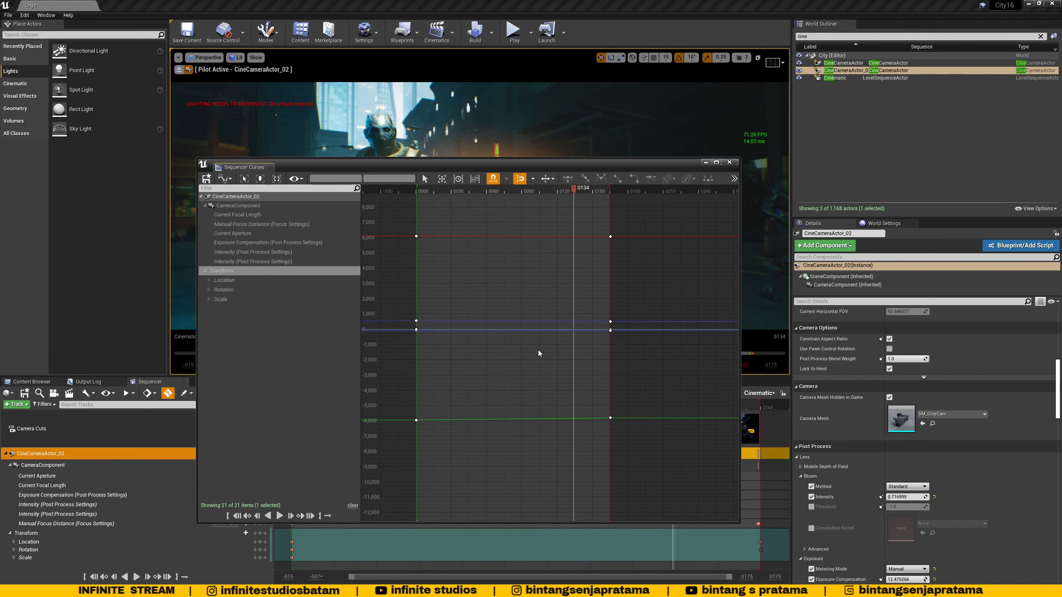
# Fit the CameraComponent curves and the Transform curves in view, and widen the curve editor window.
pyautogui.click(240, 207)
pyautogui.press('f')
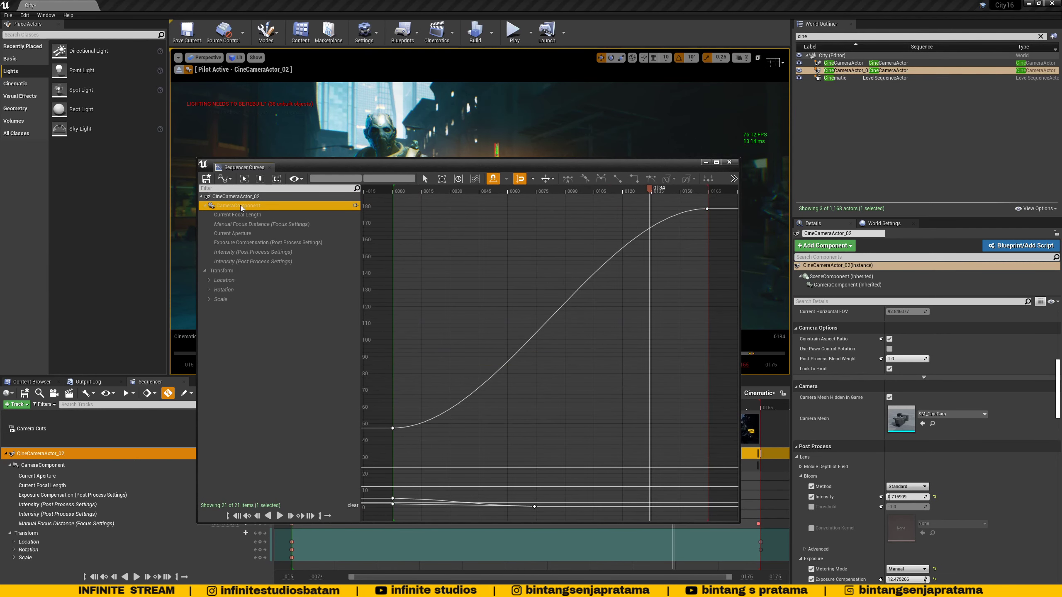
pyautogui.click(234, 271)
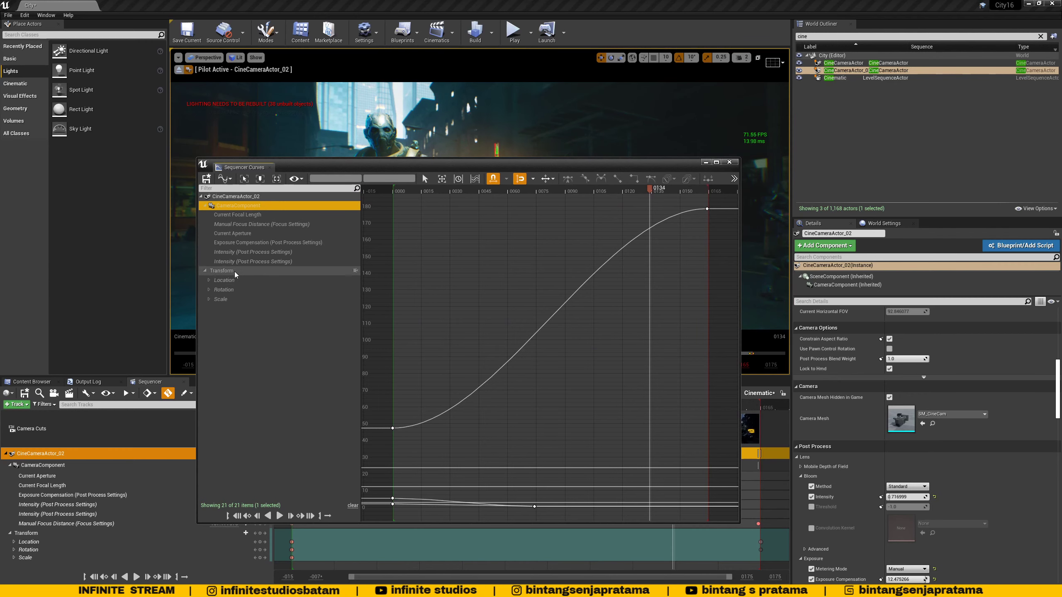
pyautogui.press('f')
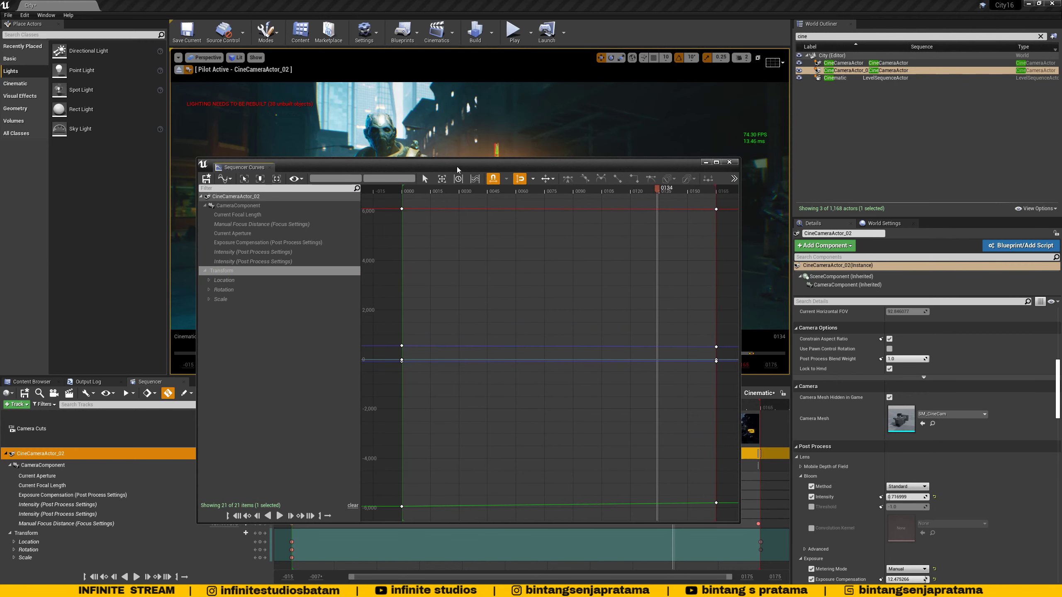
pyautogui.moveTo(459, 167); pyautogui.dragTo(337, 152)
pyautogui.moveTo(613, 256); pyautogui.dragTo(829, 267)
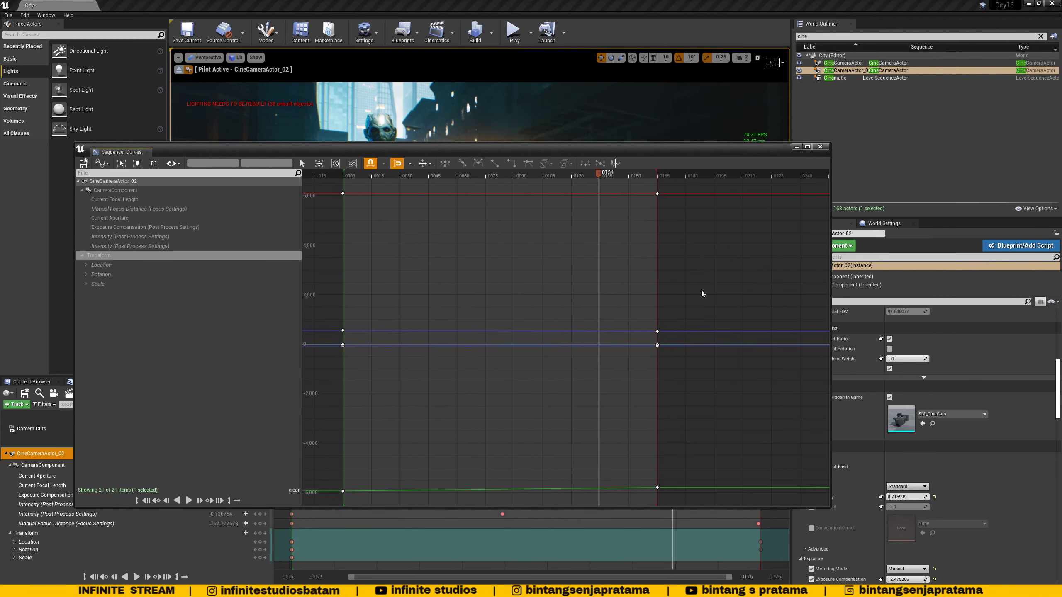
# Try a grid spacing of 1 for the curve values and return the spacing to Automatic.
pyautogui.click(411, 163)
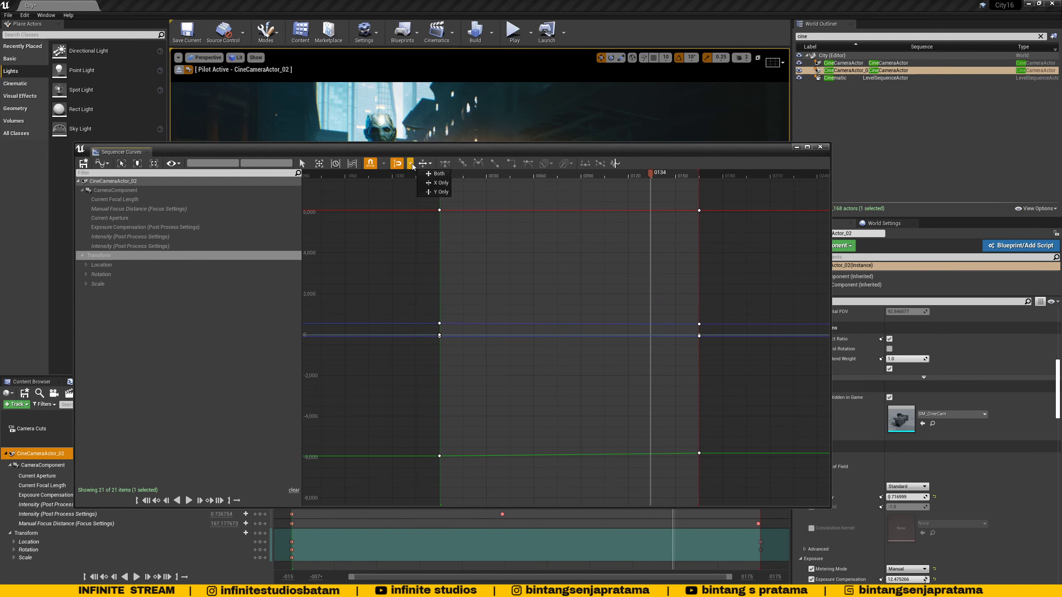
pyautogui.click(411, 164)
pyautogui.click(412, 164)
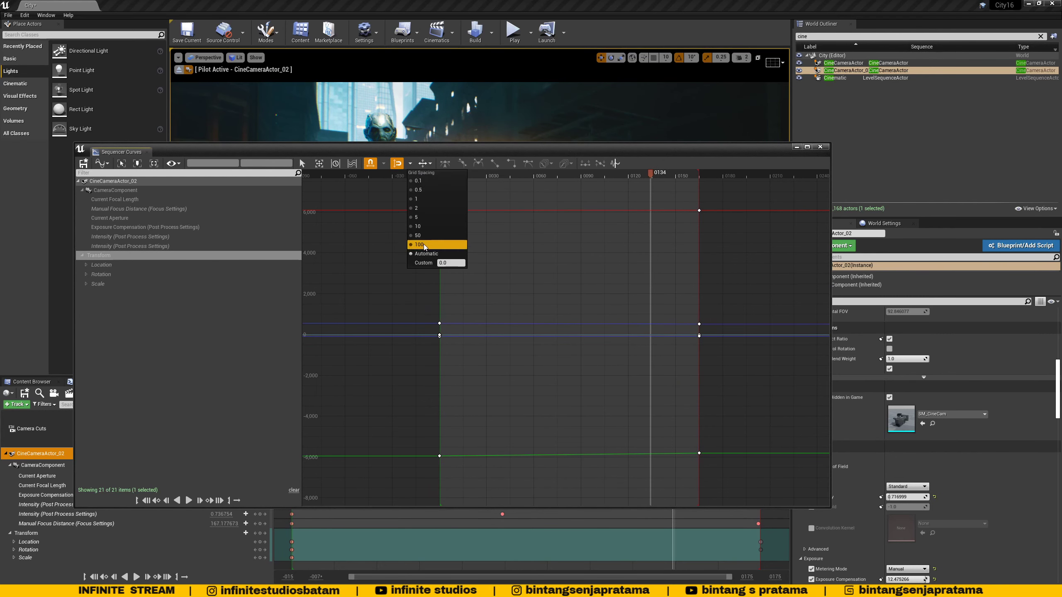
pyautogui.click(418, 199)
pyautogui.click(410, 164)
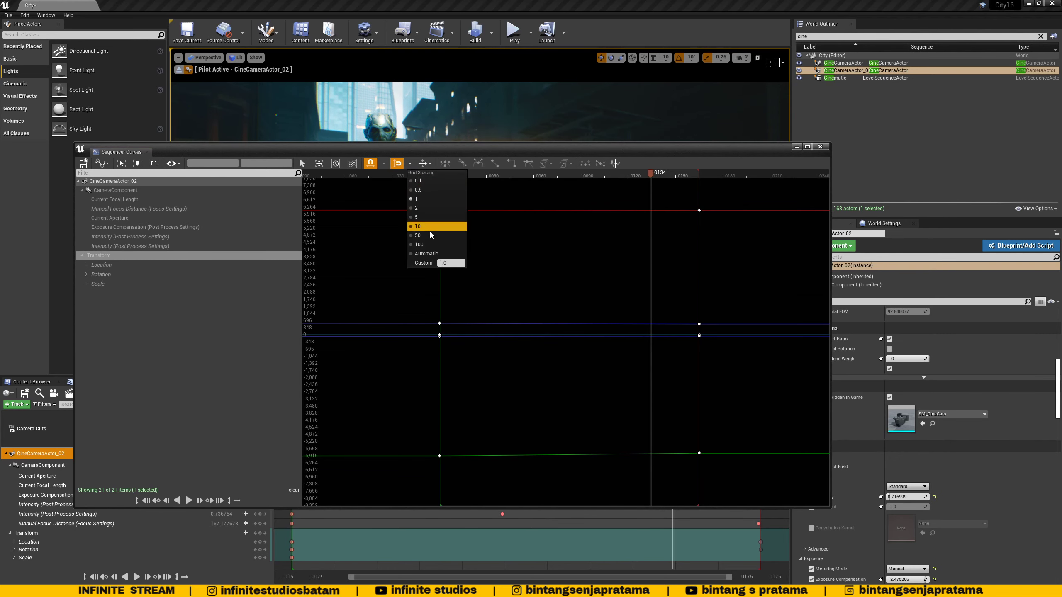
pyautogui.click(423, 250)
pyautogui.click(428, 166)
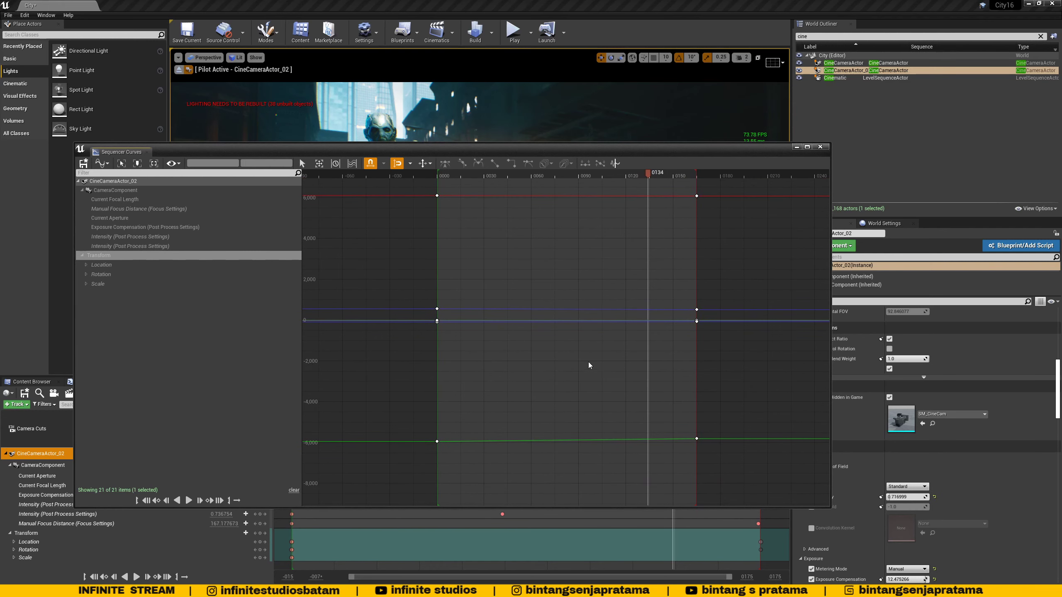
# Select both keys of the green location curve and expand the Location channels in Sequencer and the curve editor.
pyautogui.moveTo(396, 392); pyautogui.dragTo(711, 486)
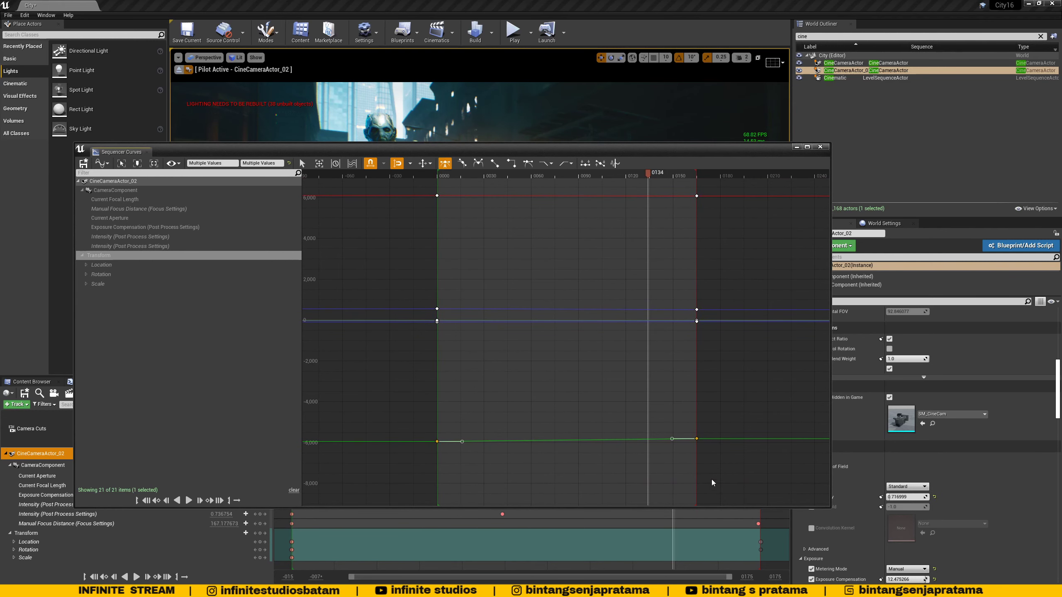
pyautogui.moveTo(787, 151); pyautogui.dragTo(881, 150)
pyautogui.click(14, 543)
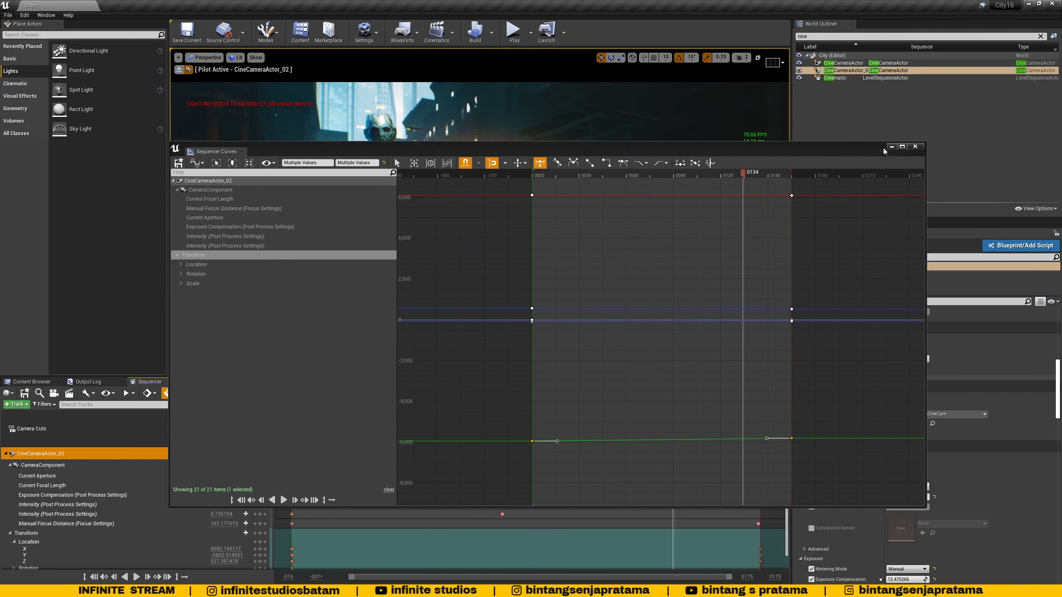
pyautogui.click(180, 264)
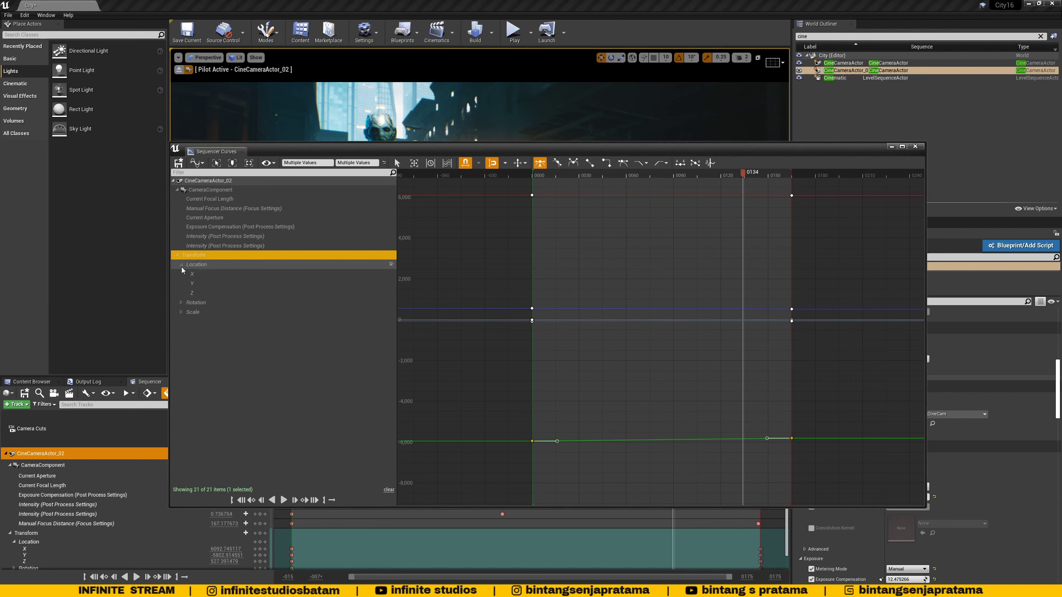
# Look through the Rotation and Scale channels in the curve editor and collapse the Transform groups.
pyautogui.click(180, 302)
pyautogui.click(181, 302)
pyautogui.click(181, 312)
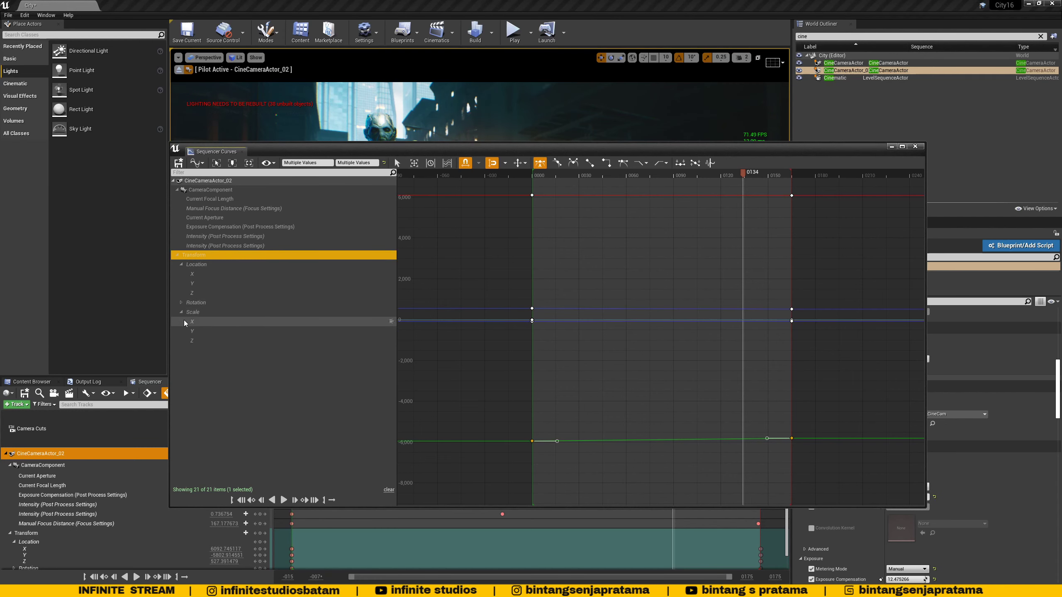
pyautogui.click(184, 320)
pyautogui.click(181, 312)
pyautogui.click(176, 302)
pyautogui.click(181, 264)
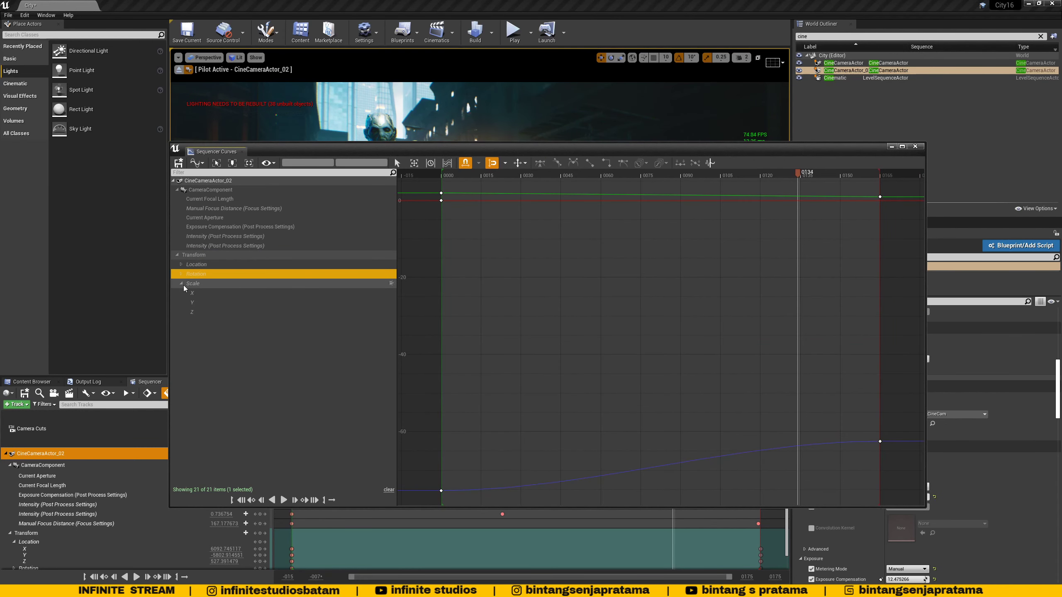
pyautogui.click(201, 283)
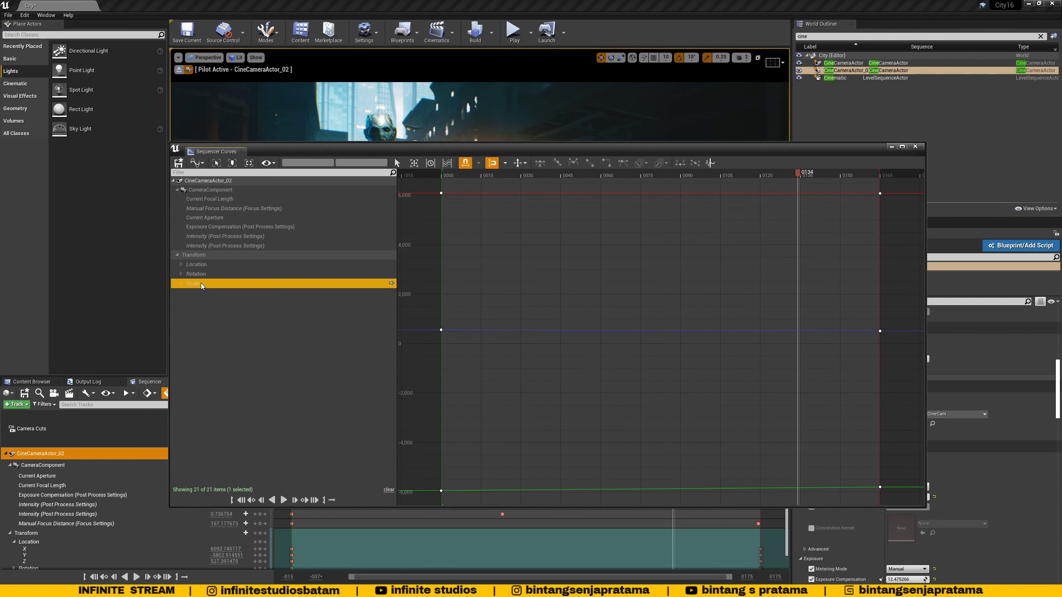
# Set the start and end keys of all camera Rotation curves to linear interpolation.
pyautogui.click(196, 273)
pyautogui.moveTo(461, 354); pyautogui.dragTo(891, 497)
pyautogui.scroll(-2, 602, 352)
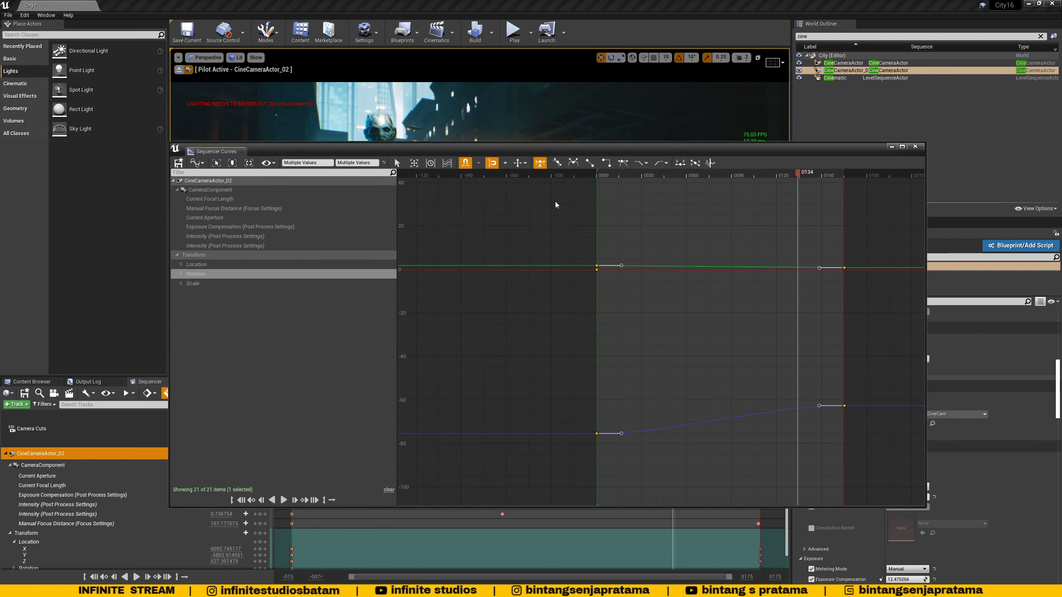
pyautogui.click(589, 164)
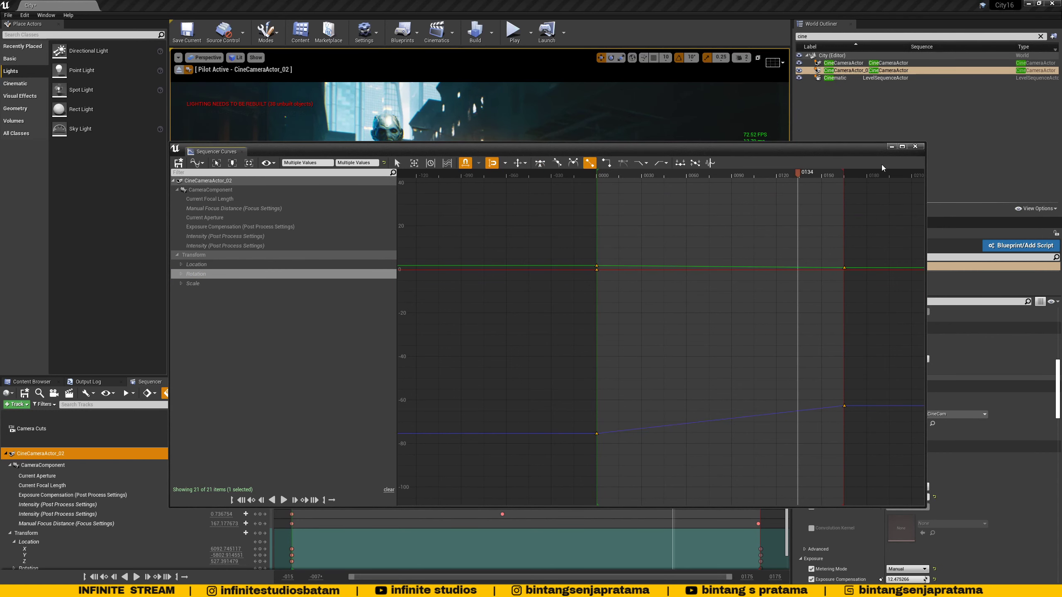
# Close the curve editor and play the camera shot from the first frame.
pyautogui.click(915, 147)
pyautogui.moveTo(468, 403); pyautogui.dragTo(295, 409)
pyautogui.click(490, 366)
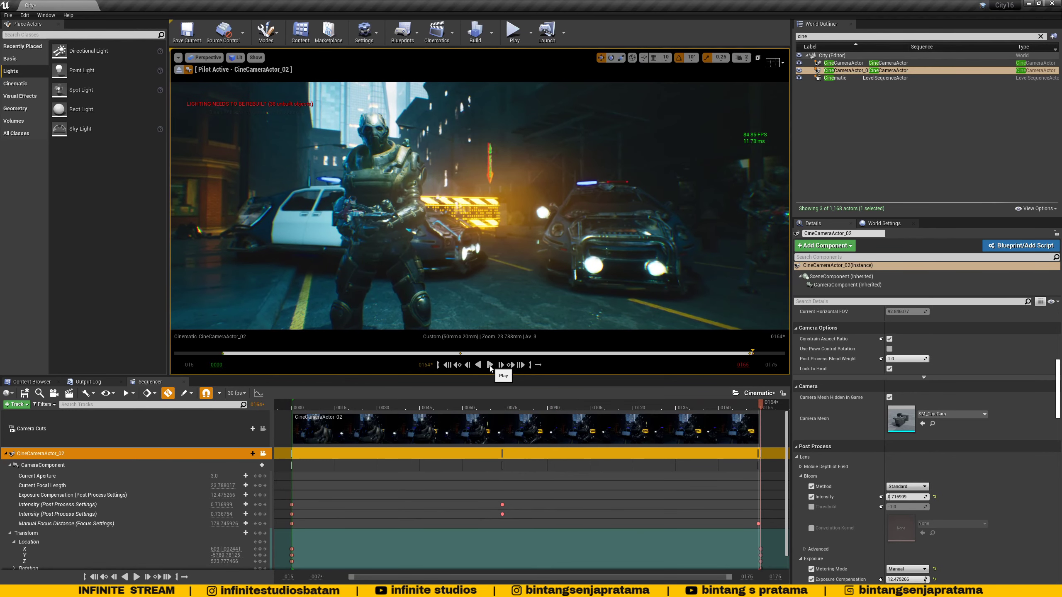
# Reopen the curve editor and set the start and end keys of all camera Location curves to linear interpolation.
pyautogui.scroll(-1, 34, 541)
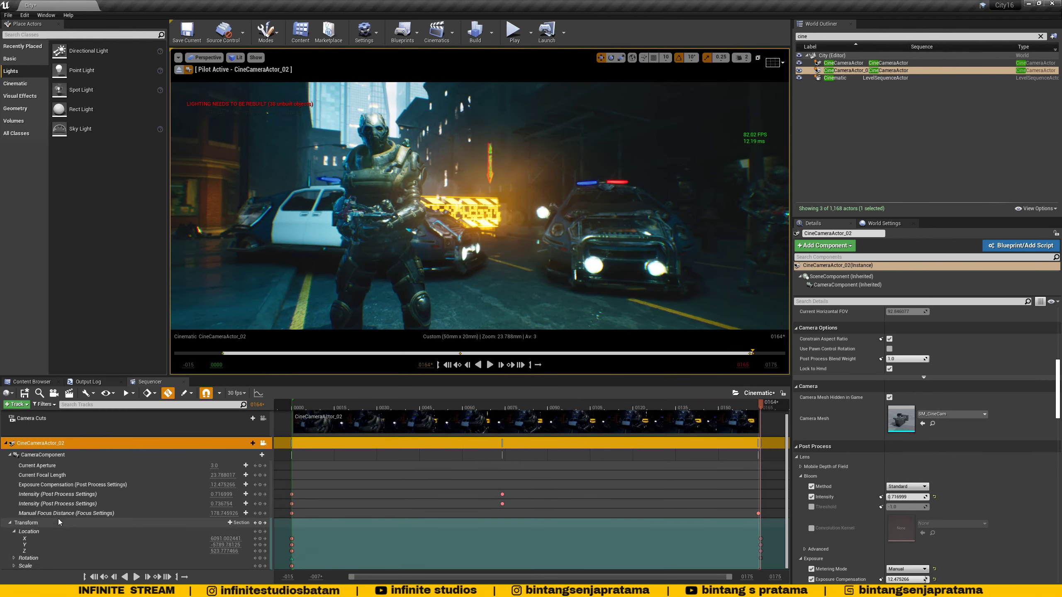
pyautogui.click(258, 394)
pyautogui.click(210, 264)
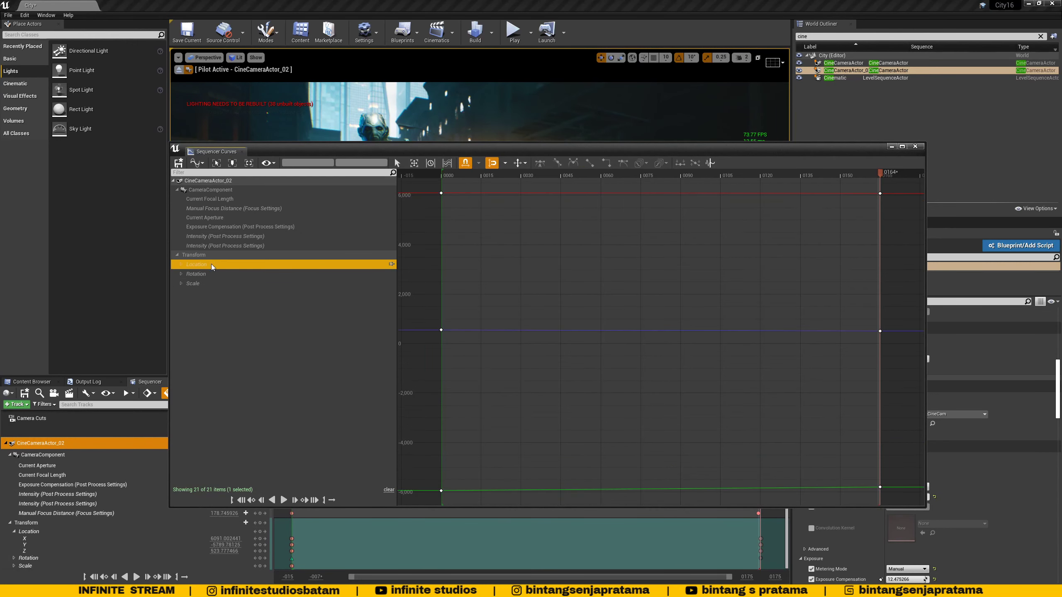
pyautogui.moveTo(620, 230); pyautogui.dragTo(911, 406)
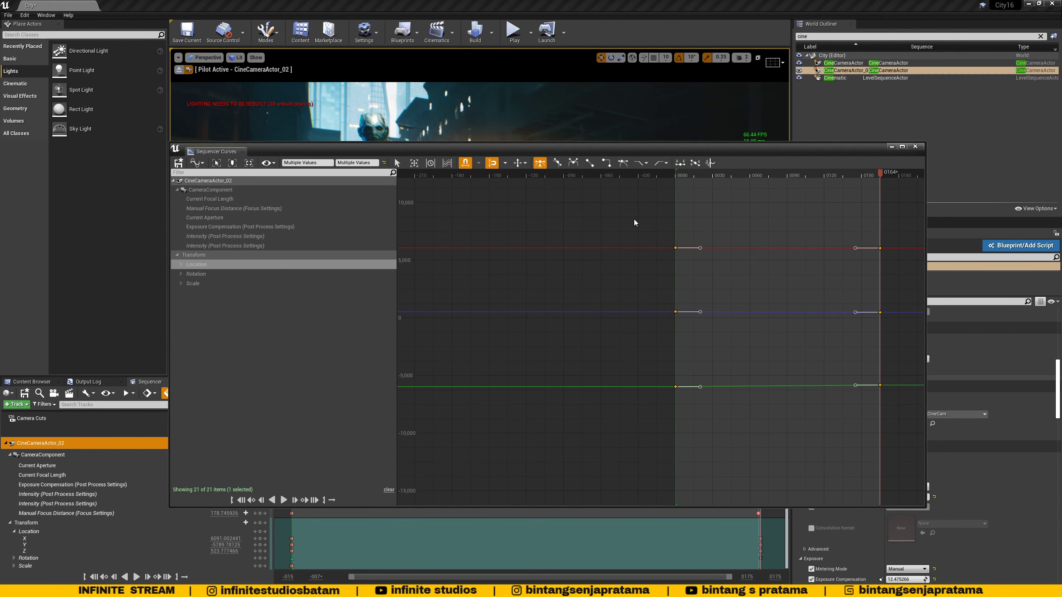
pyautogui.click(606, 163)
# Check the camera's Scale, Rotation and Location curves in the curve editor.
pyautogui.click(221, 284)
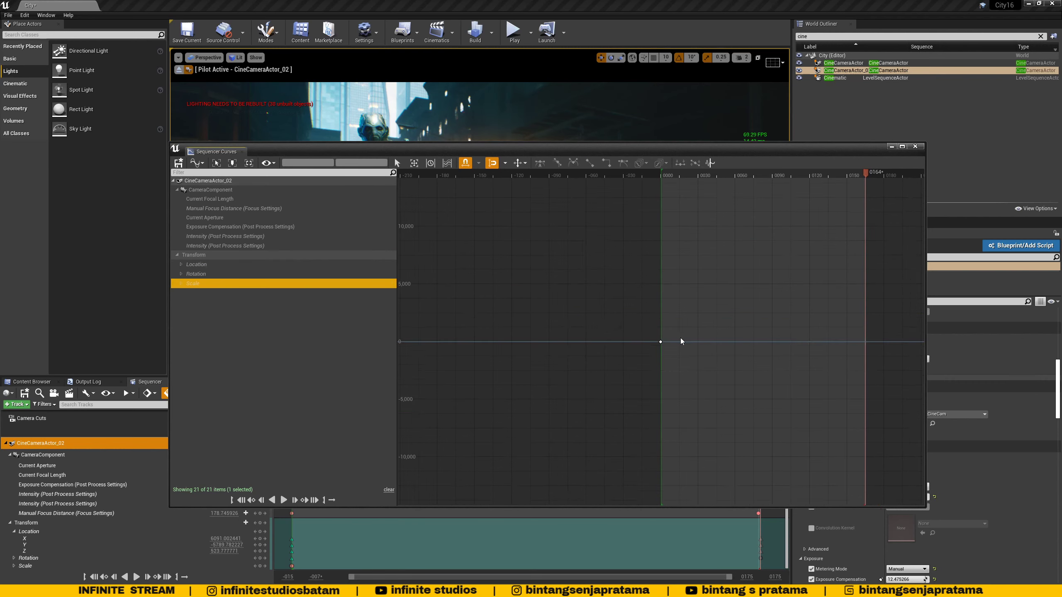
pyautogui.click(199, 273)
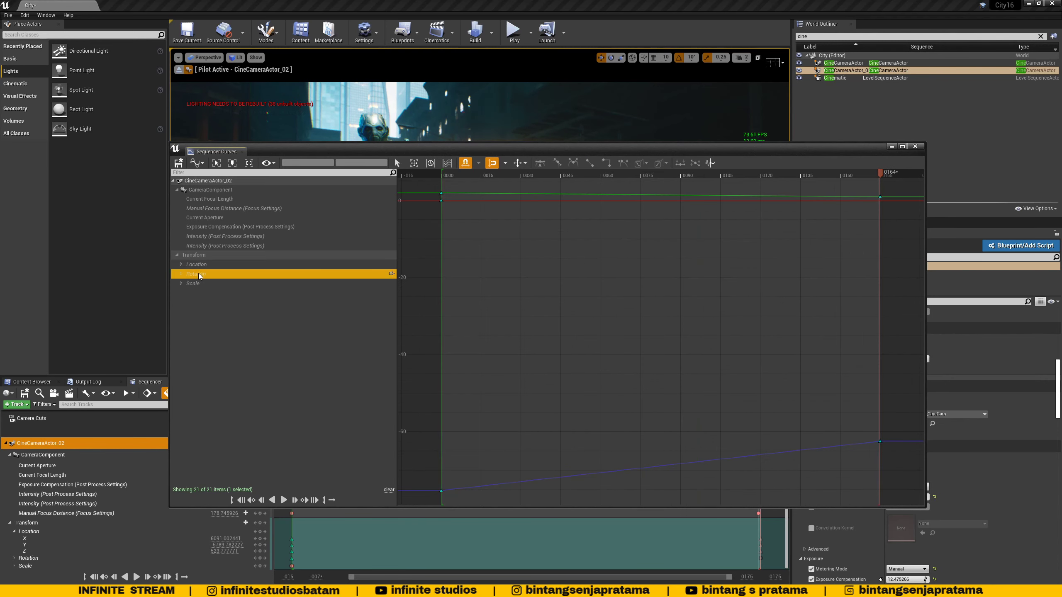
pyautogui.click(226, 265)
pyautogui.click(220, 273)
pyautogui.click(224, 265)
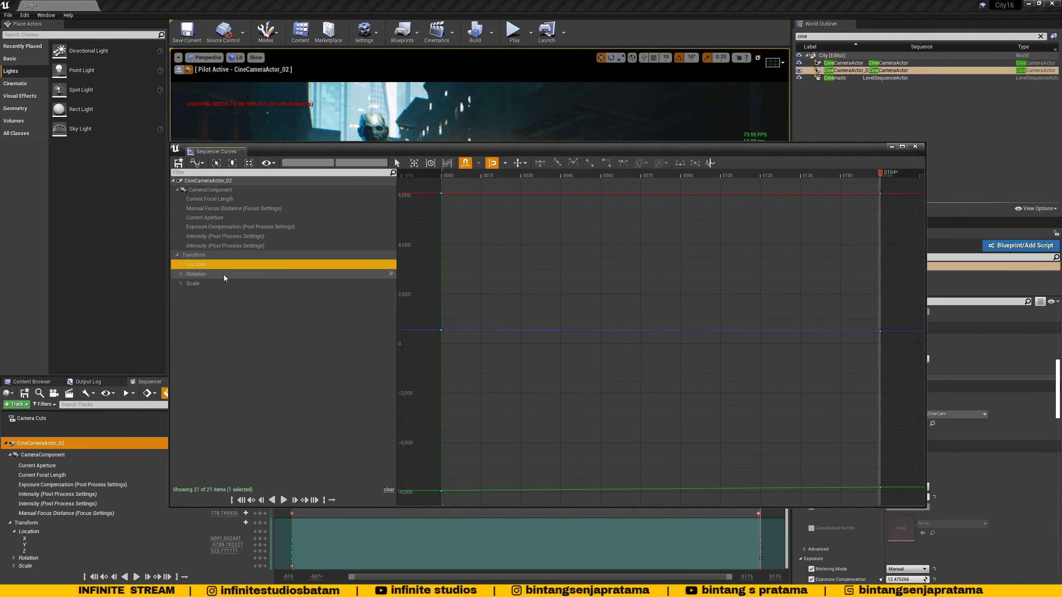
# Close the curve editor and replay the shot from frame 0 to review the camera motion.
pyautogui.click(914, 146)
pyautogui.moveTo(397, 405); pyautogui.dragTo(296, 412)
pyautogui.click(491, 365)
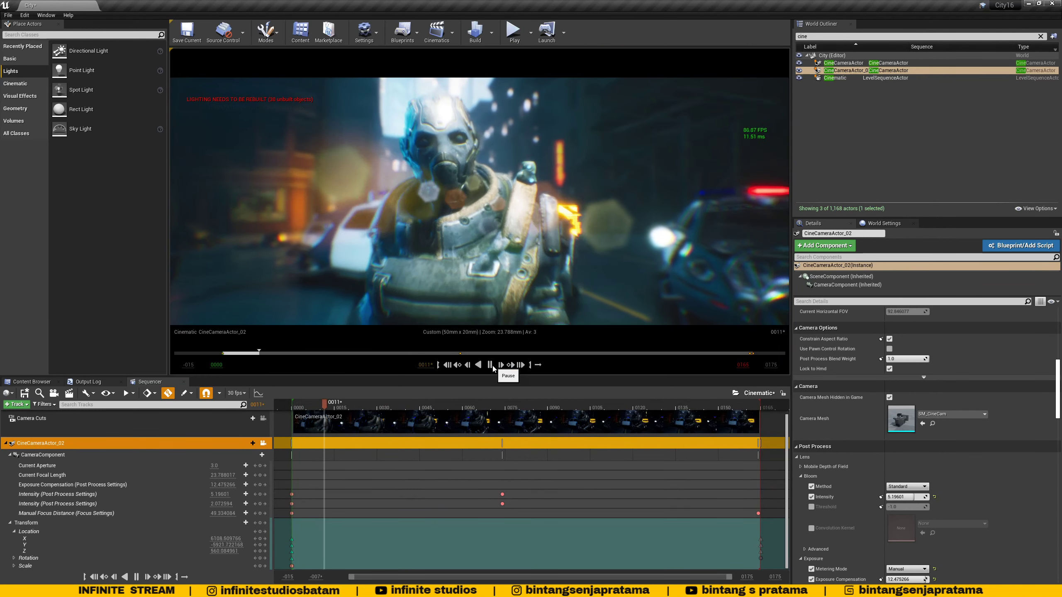
pyautogui.click(295, 411)
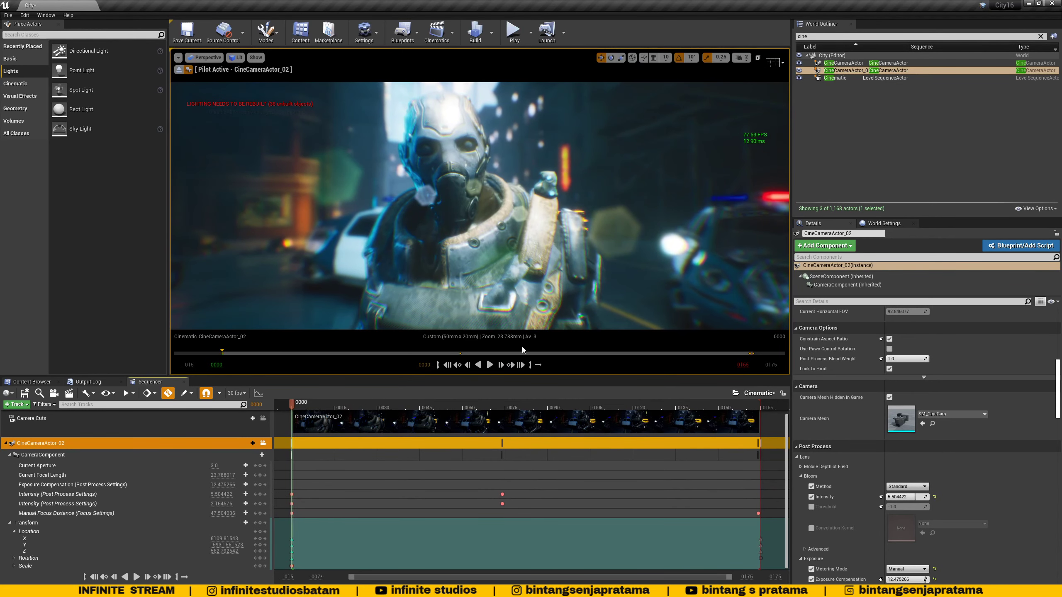
pyautogui.click(489, 365)
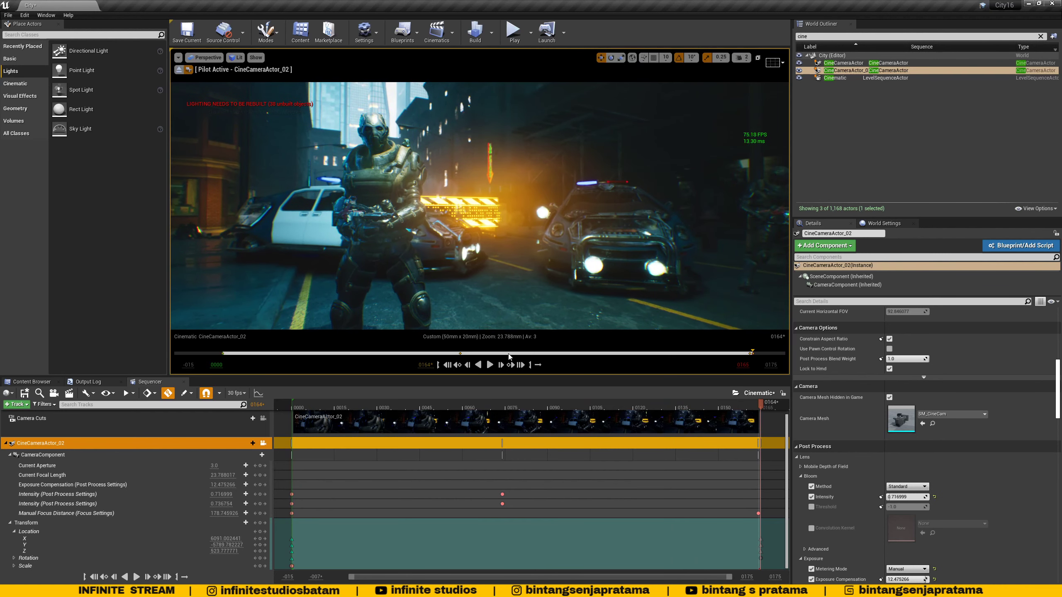
# Save the current work and set the movie render's image output format to Image Sequence (png).
pyautogui.hotkey('ctrl', 's')
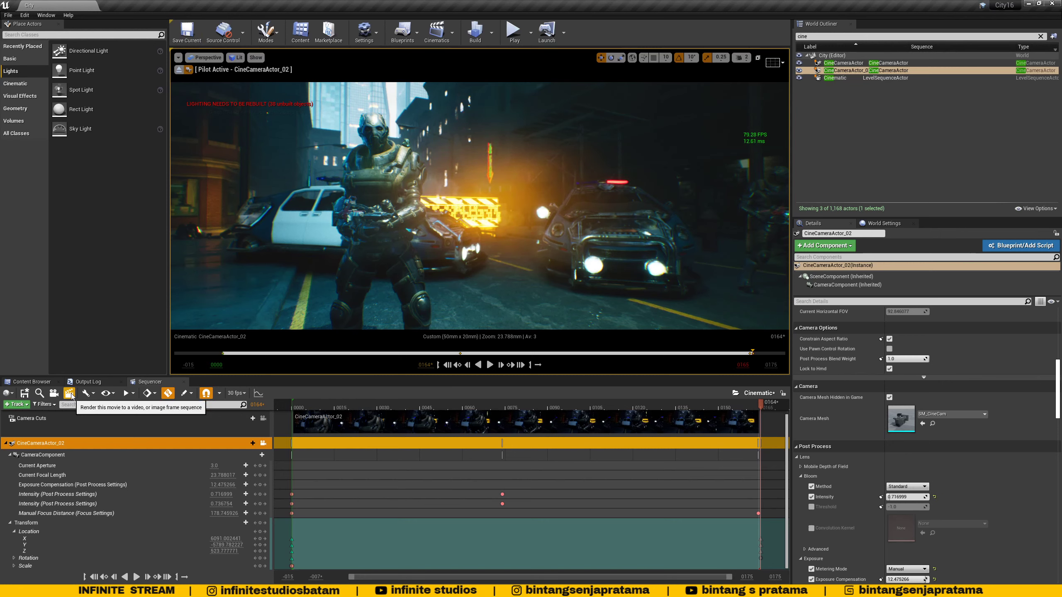
pyautogui.click(70, 393)
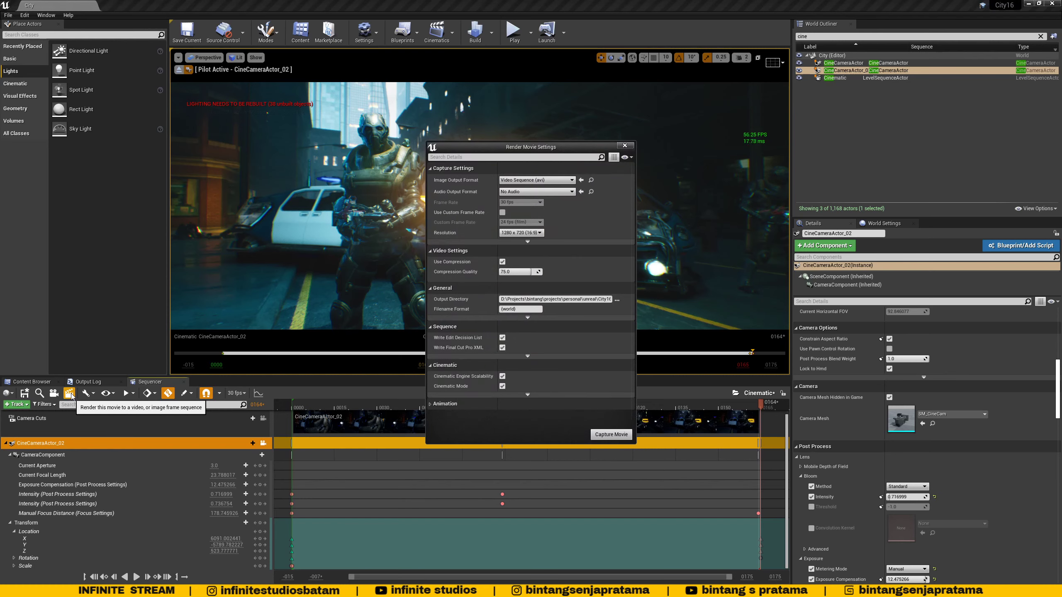
pyautogui.moveTo(531, 147); pyautogui.dragTo(449, 147)
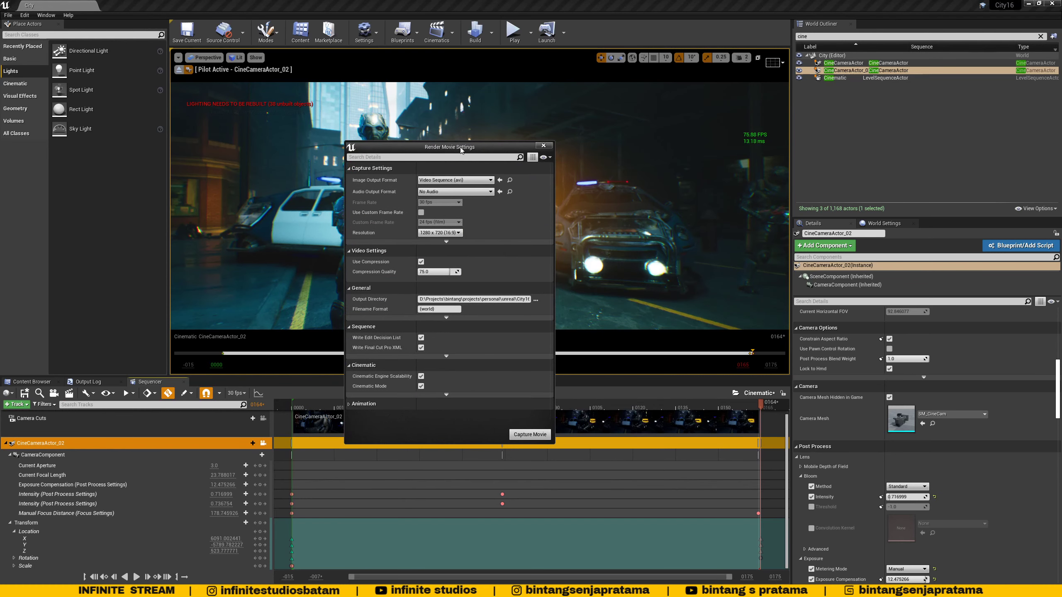
pyautogui.click(475, 180)
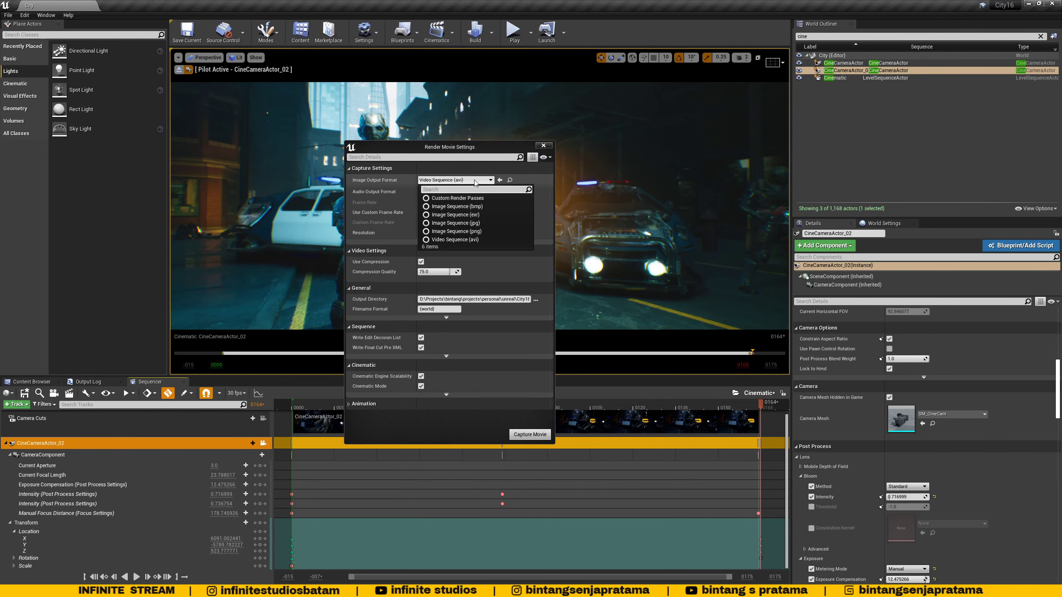
pyautogui.click(467, 232)
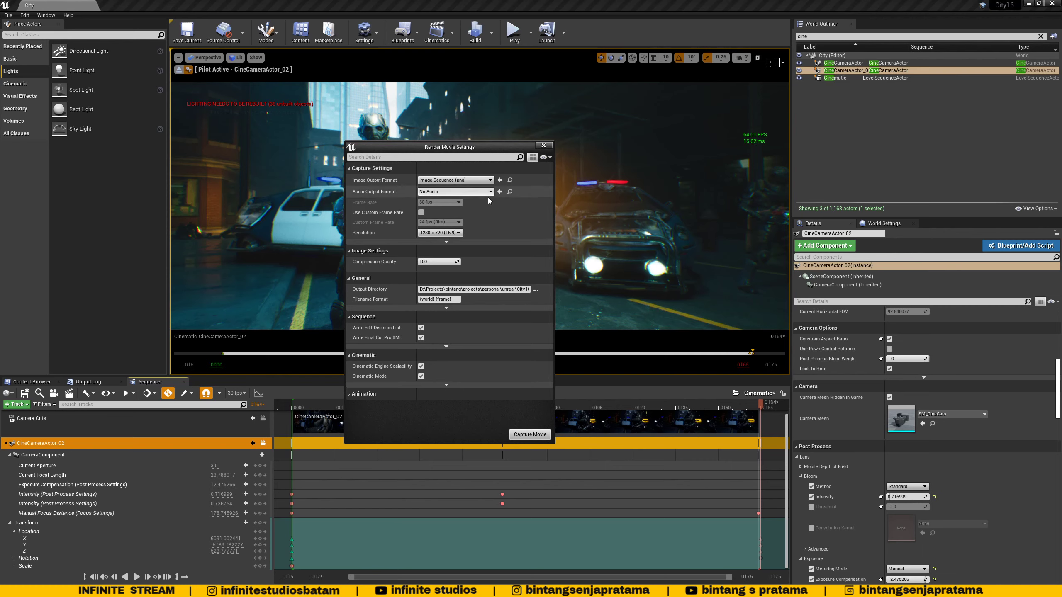
# Expand the advanced capture settings and set the render resolution to Custom.
pyautogui.moveTo(492, 146); pyautogui.dragTo(714, 90)
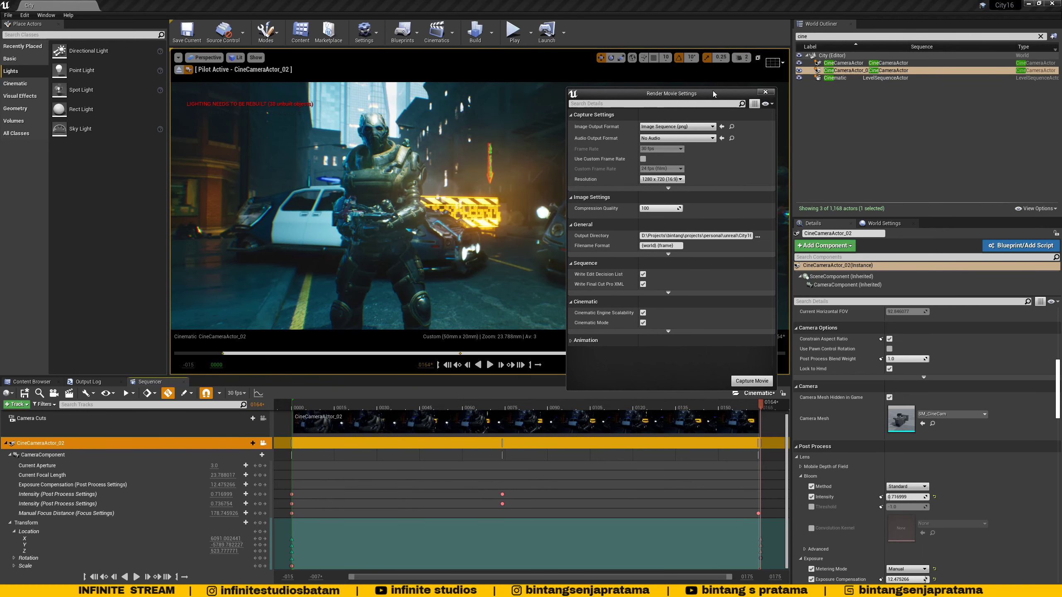
pyautogui.moveTo(712, 91); pyautogui.dragTo(605, 89)
pyautogui.click(609, 175)
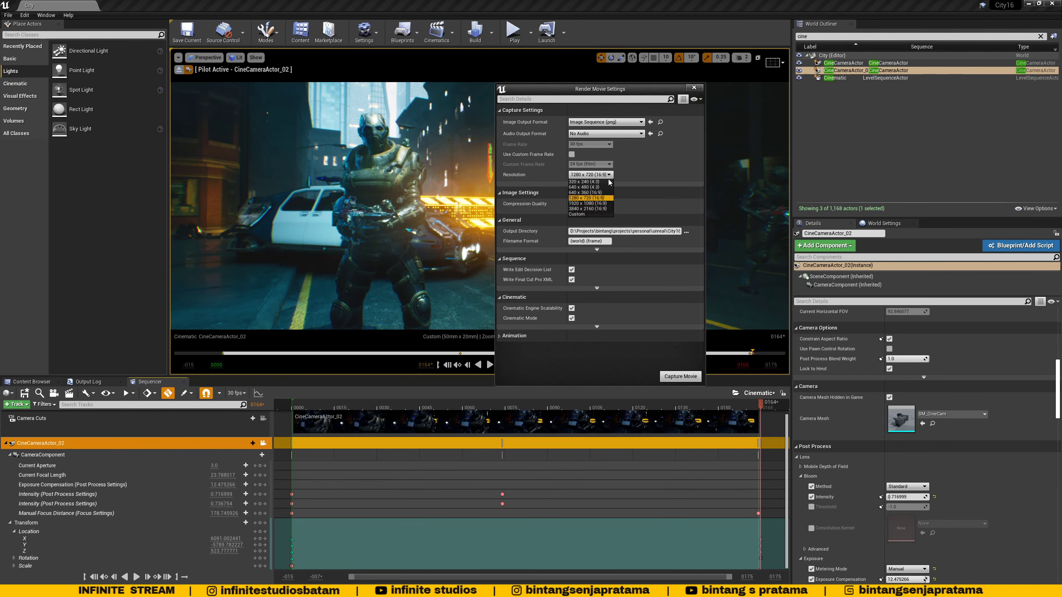
pyautogui.click(639, 178)
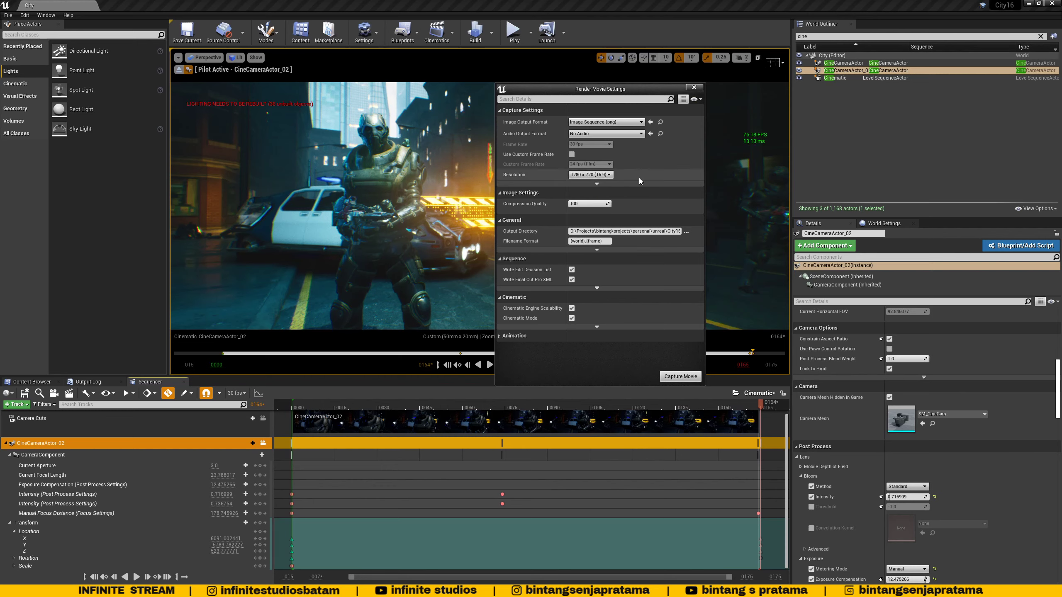
pyautogui.click(603, 185)
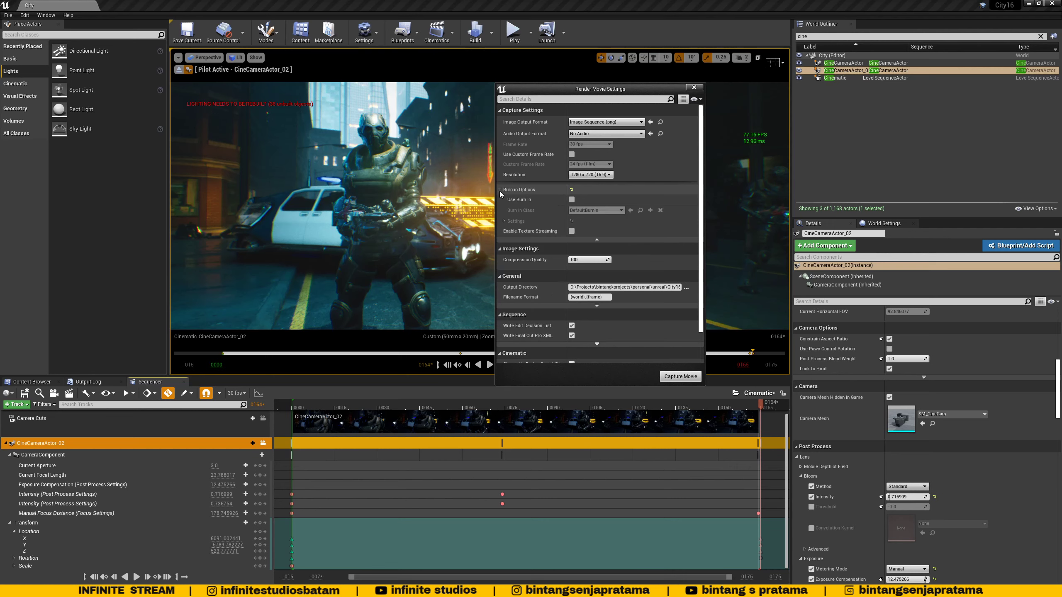
pyautogui.click(596, 175)
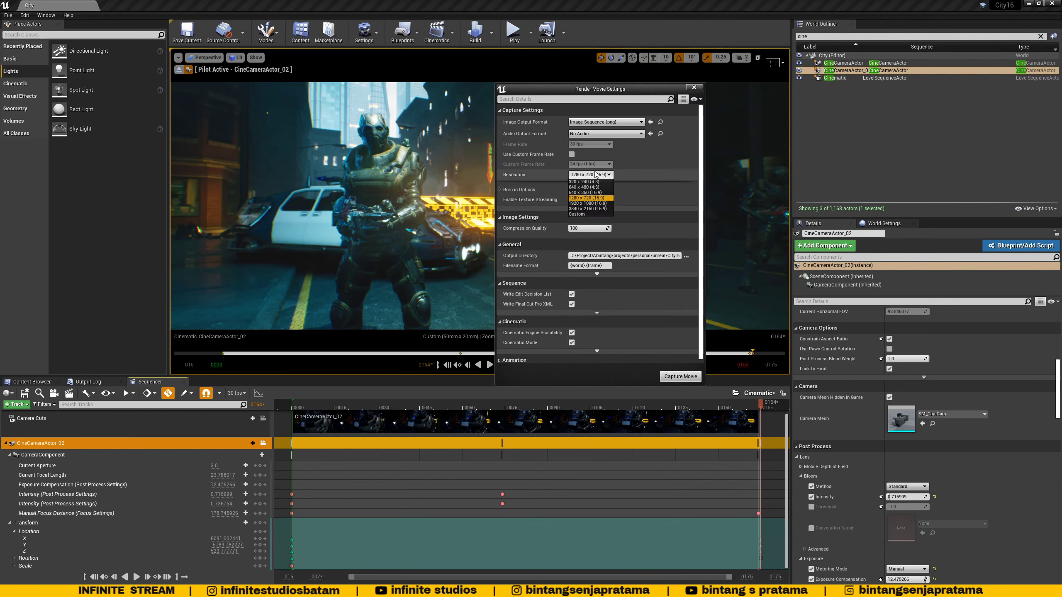
pyautogui.click(577, 213)
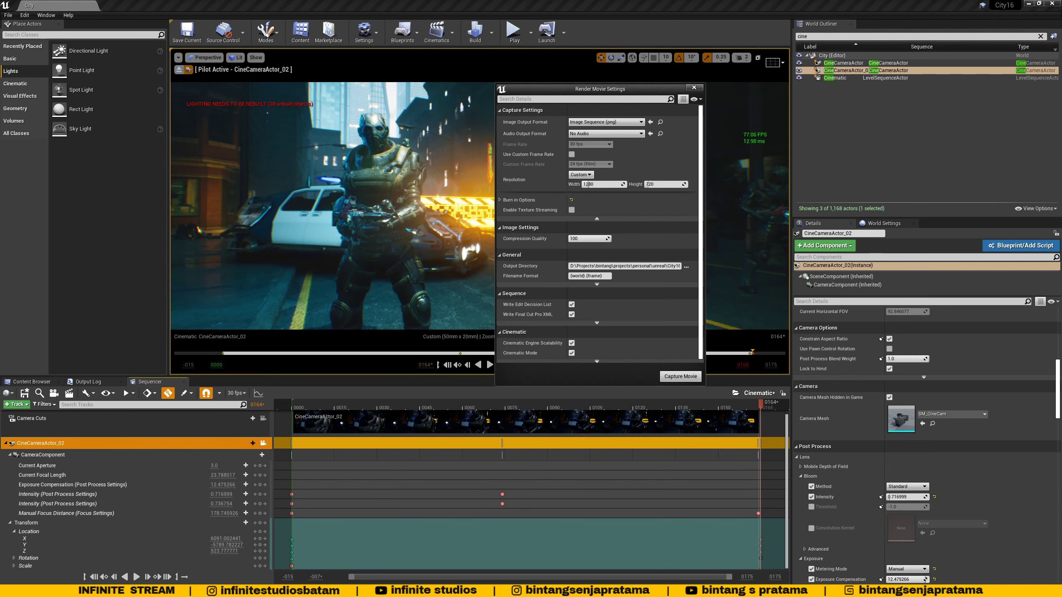
# Switch to the browser's aspect ratio cheat sheet and look up the 2K resolution for the 2.35:1 frame ratio.
pyautogui.moveTo(134, 591)
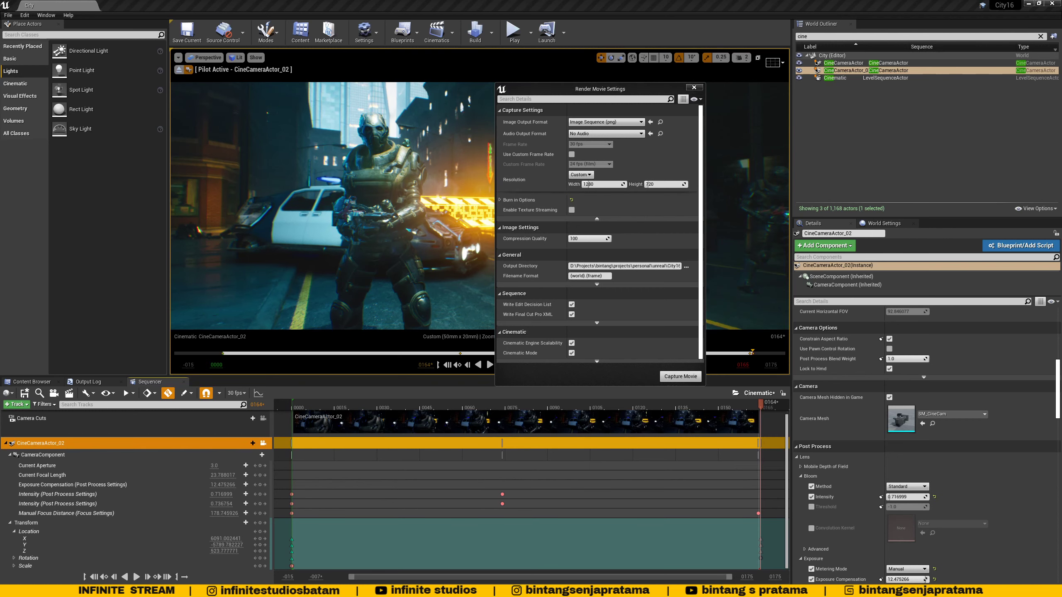
pyautogui.hotkey('alt', 'Tab')
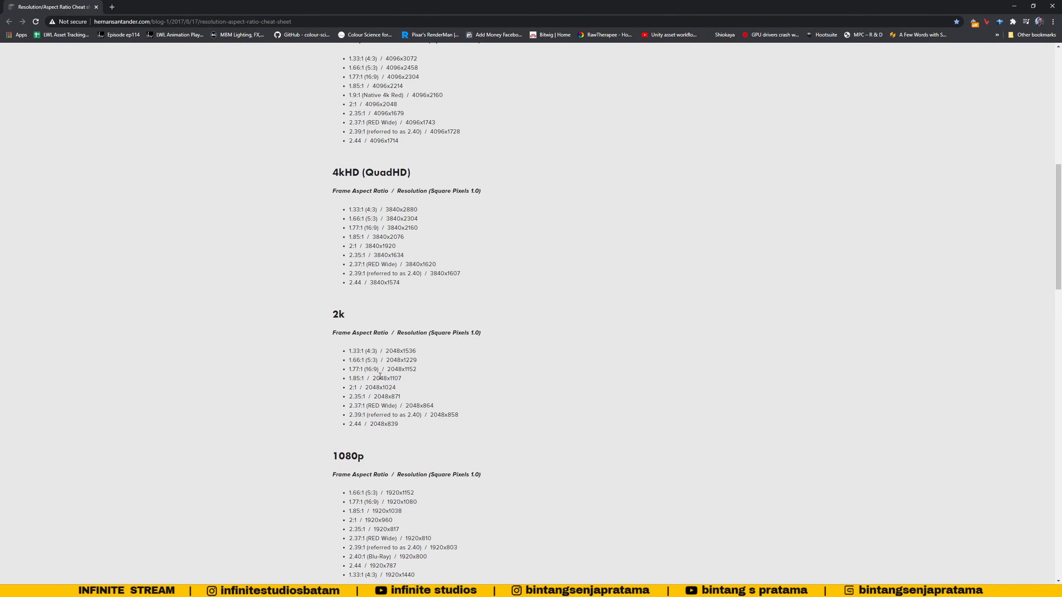
pyautogui.scroll(-2, 380, 376)
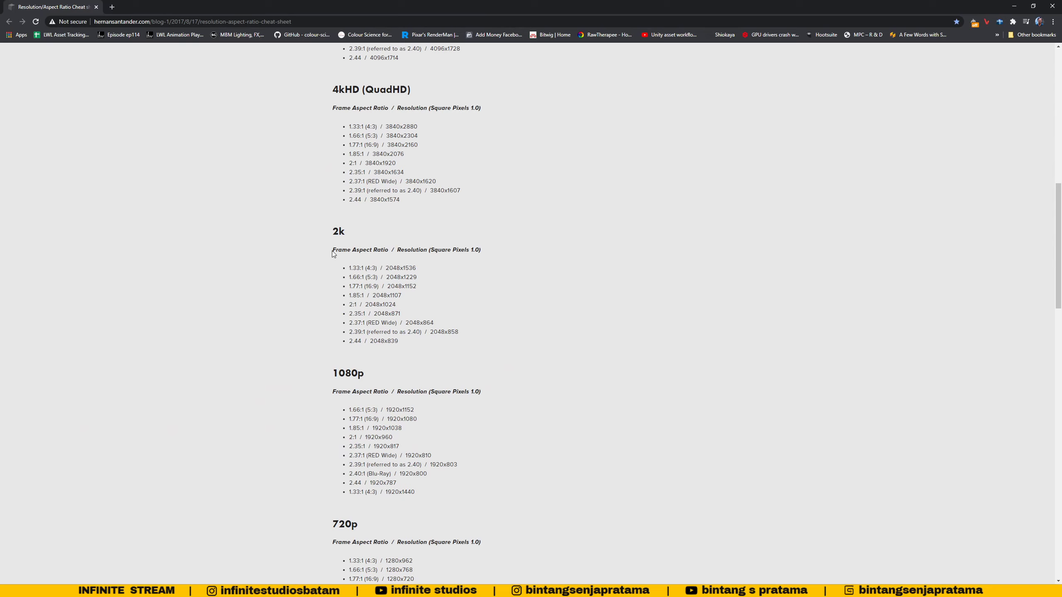
pyautogui.click(368, 321)
pyautogui.click(375, 316)
pyautogui.click(176, 552)
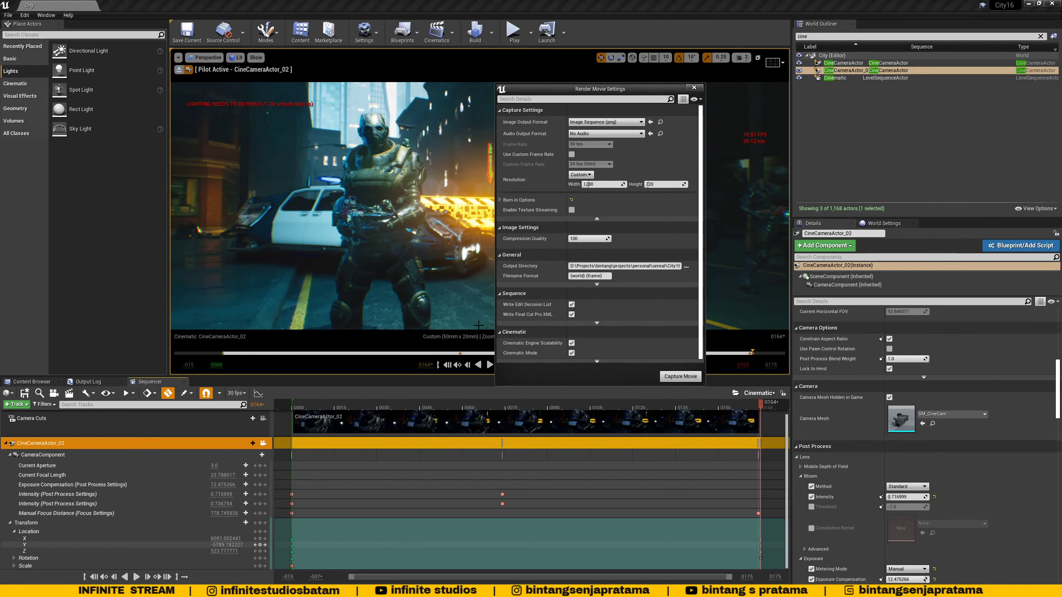
pyautogui.click(593, 184)
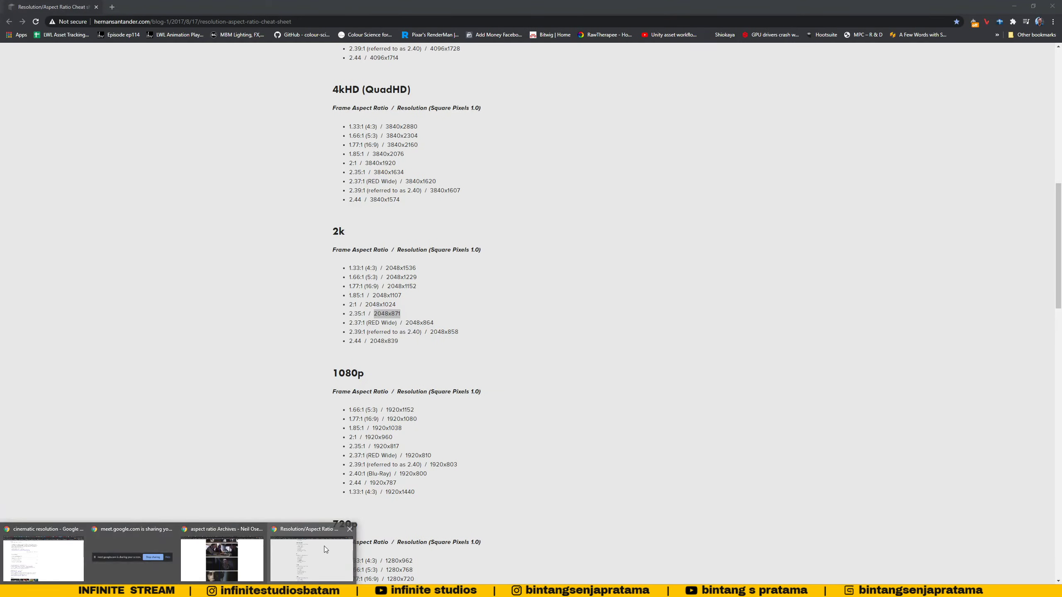
pyautogui.click(324, 546)
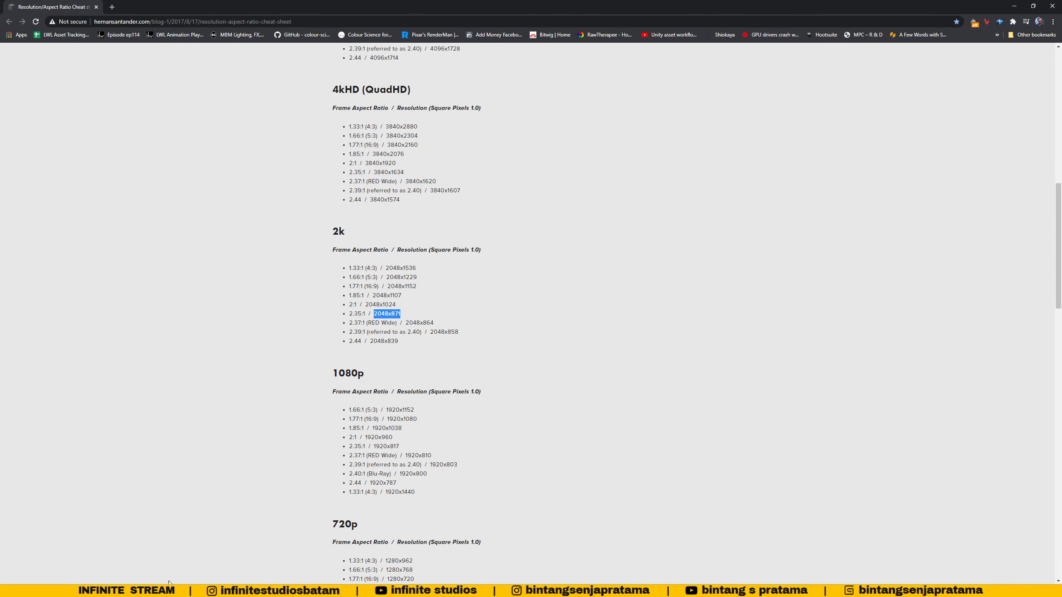
# Switch back to Unreal Engine and set the custom render resolution to a width of 2048 and a height of 871.
pyautogui.click(205, 549)
pyautogui.click(593, 185)
pyautogui.write('2048')
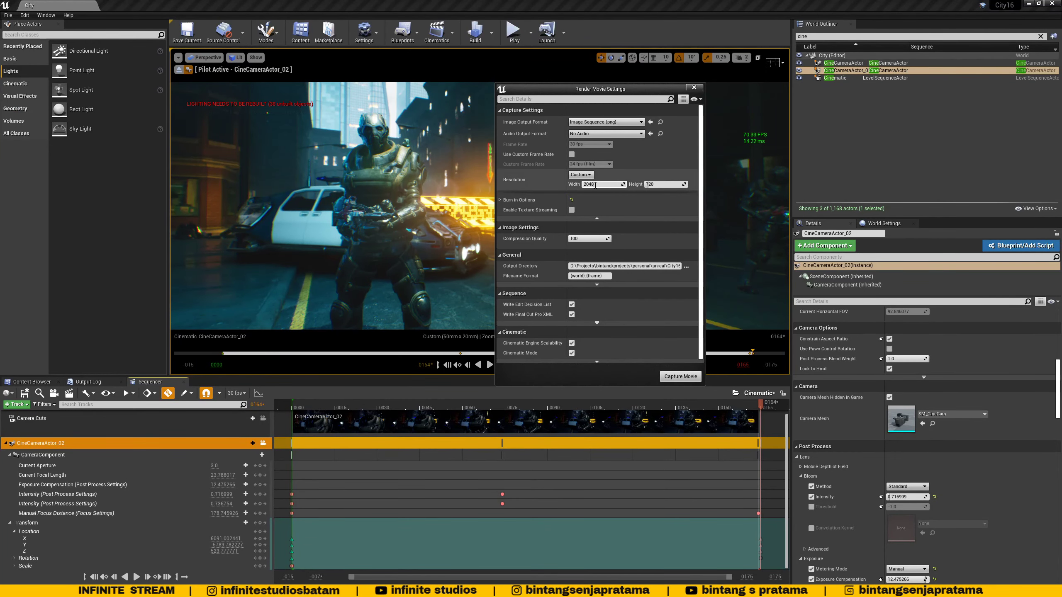
pyautogui.click(649, 184)
pyautogui.write('871')
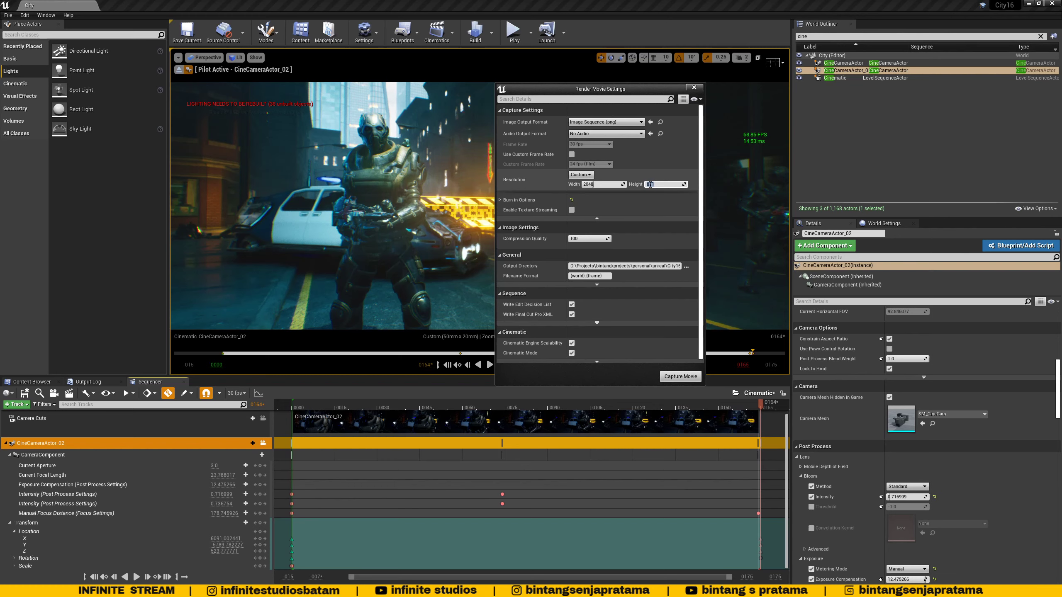
pyautogui.press('Return')
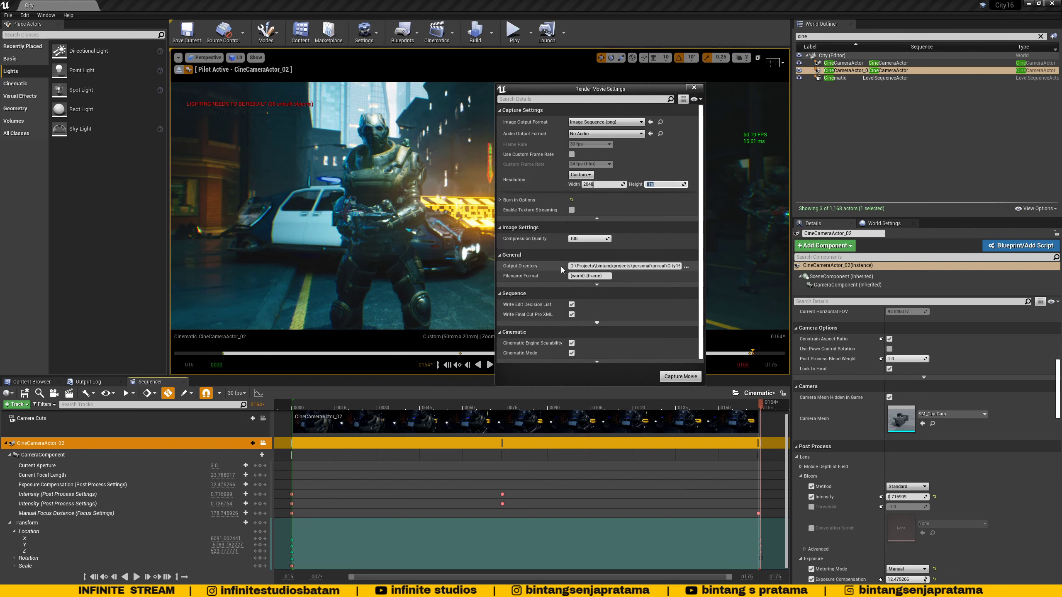
# Widen the Render Movie Settings window and open the output directory chooser at the project's Content folder.
pyautogui.moveTo(612, 91); pyautogui.dragTo(516, 98)
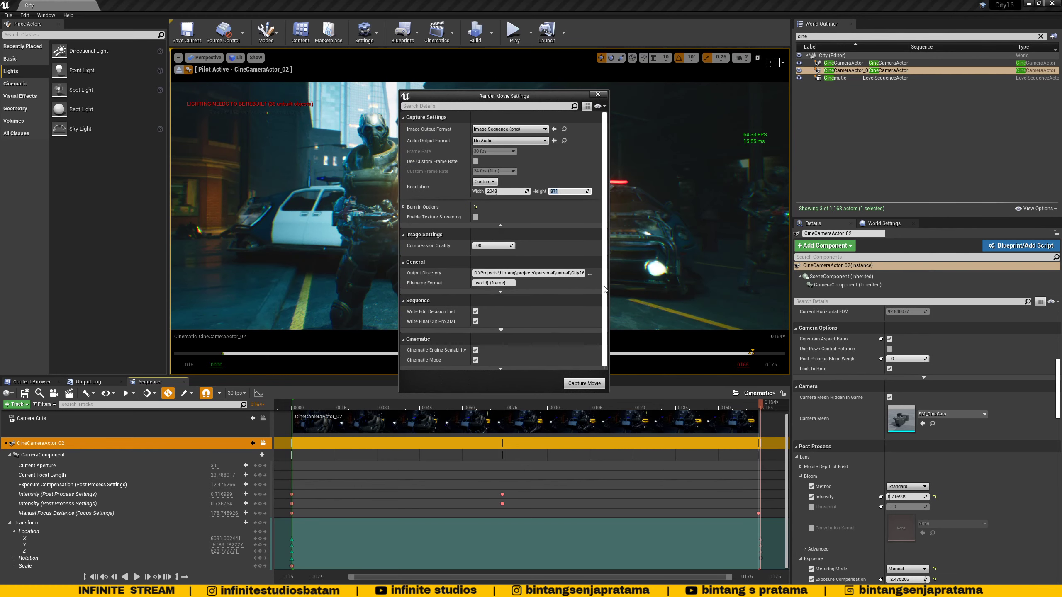
pyautogui.moveTo(608, 287); pyautogui.dragTo(672, 287)
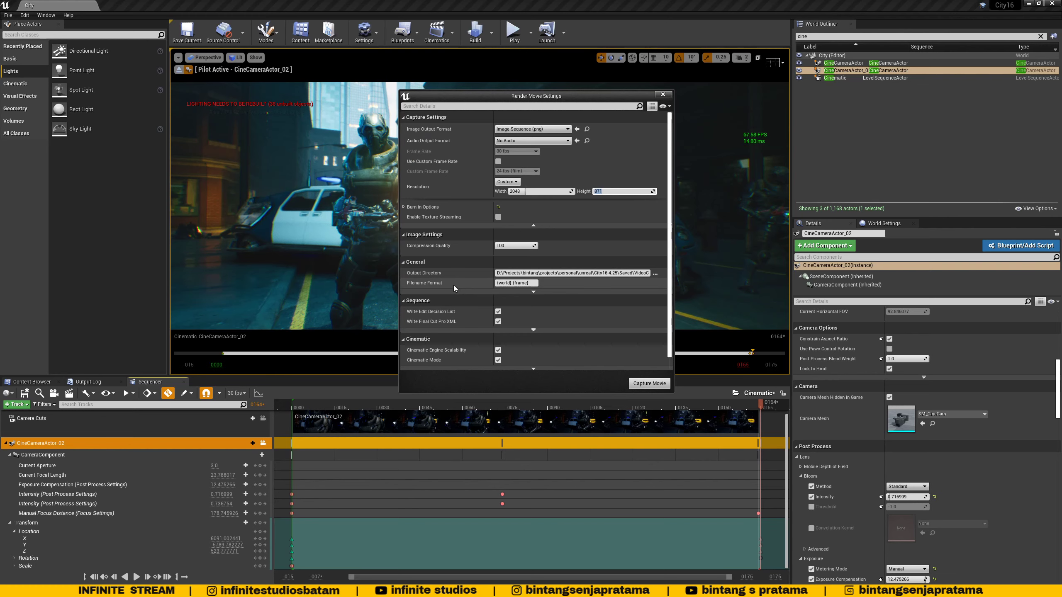
pyautogui.click(655, 274)
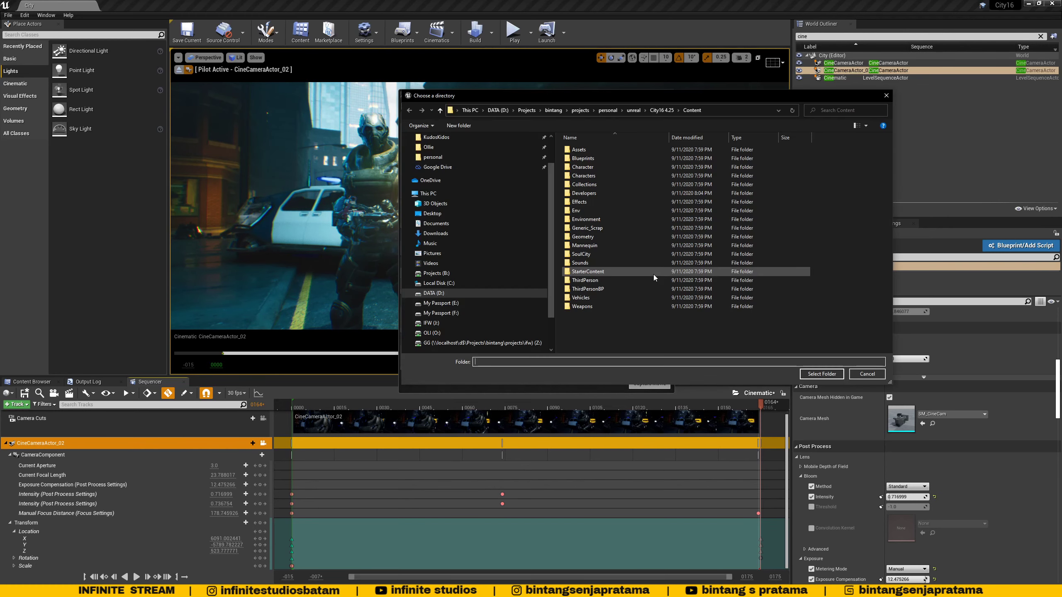
pyautogui.scroll(-2, 553, 246)
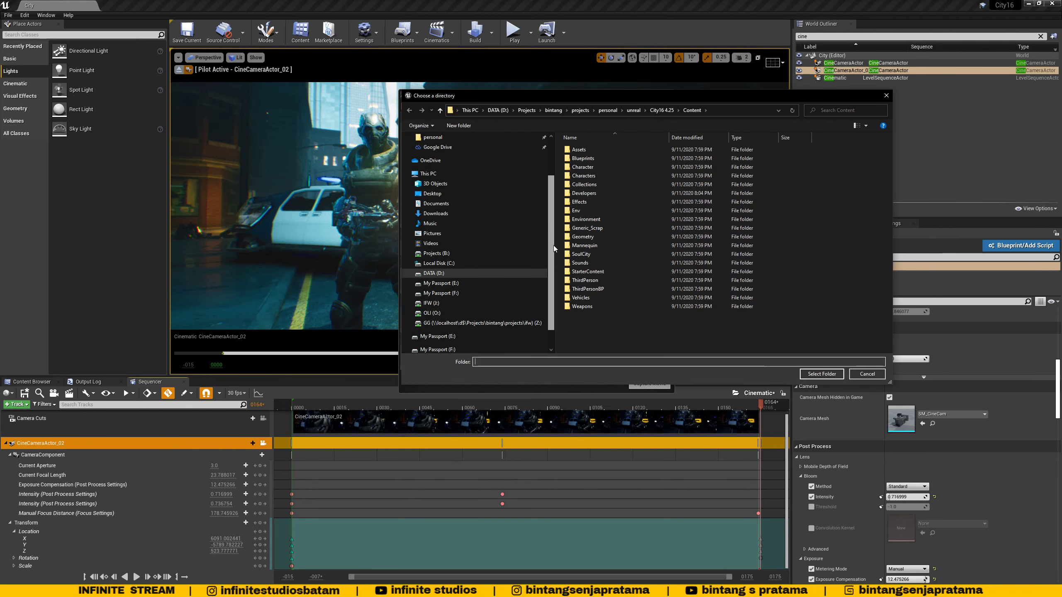
pyautogui.moveTo(555, 235); pyautogui.dragTo(458, 239)
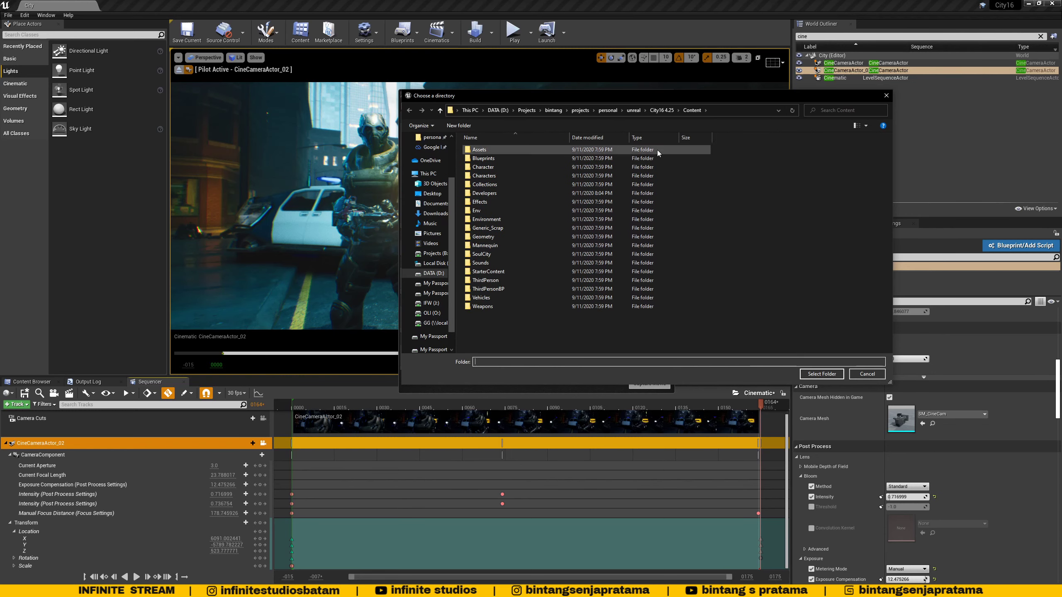
pyautogui.click(667, 112)
pyautogui.click(485, 159)
pyautogui.doubleClick(484, 158)
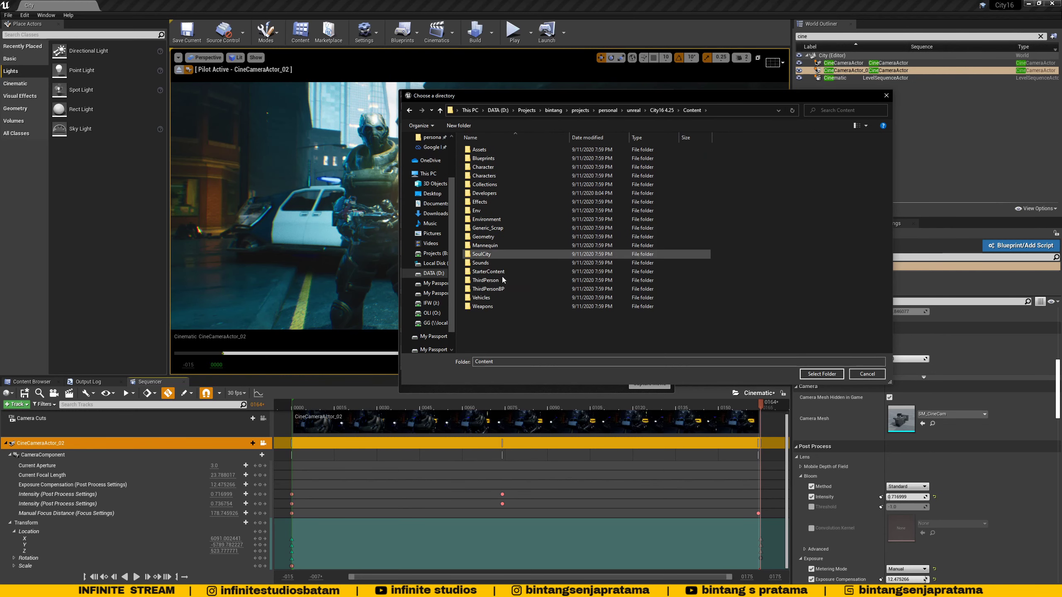
# Create a new folder named Render inside Content and choose it as the output directory.
pyautogui.click(466, 130)
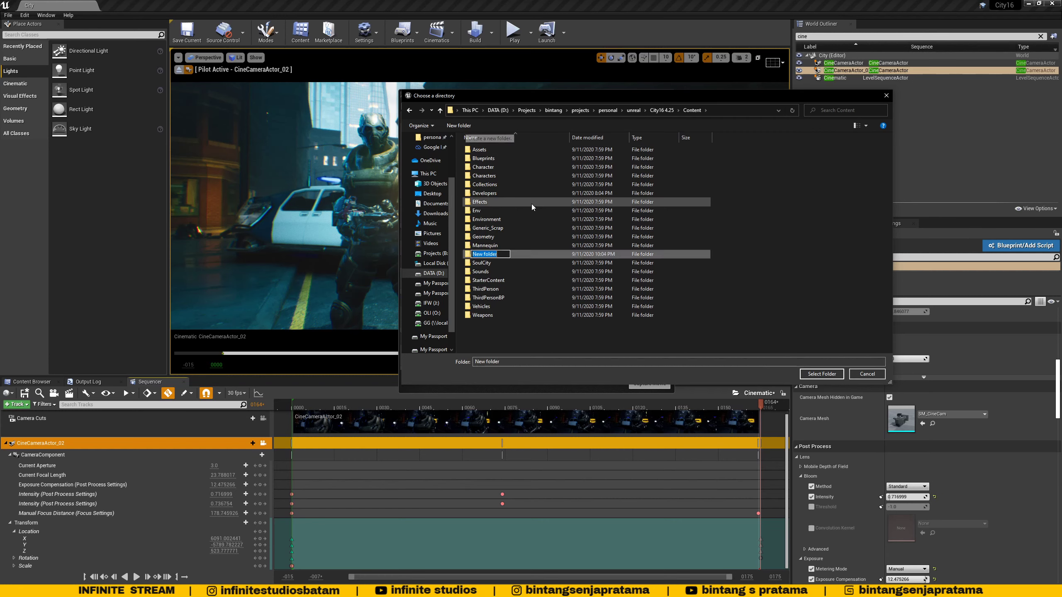
pyautogui.write('Render')
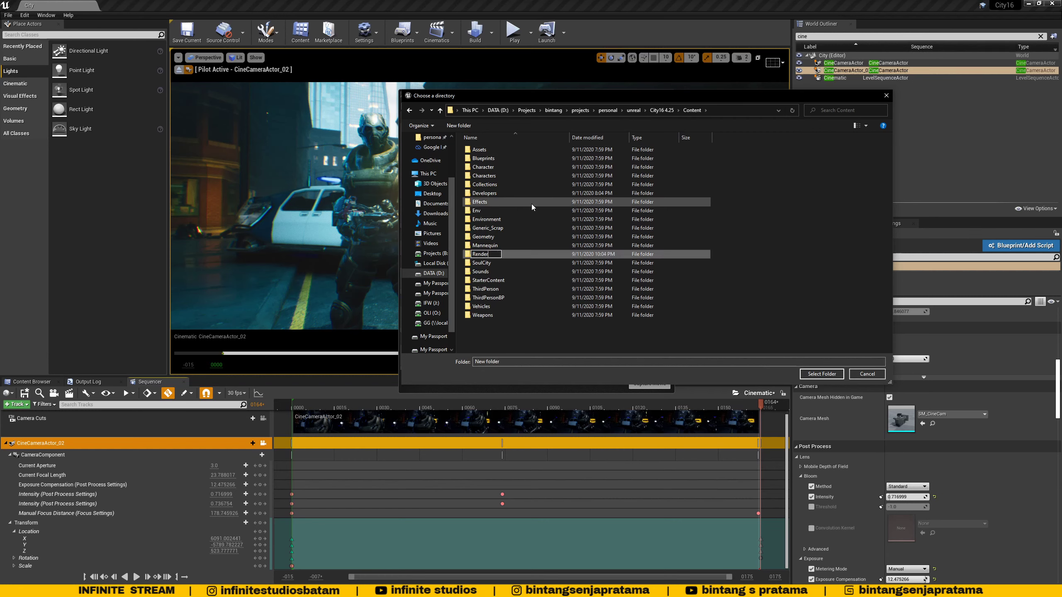
pyautogui.press('Return')
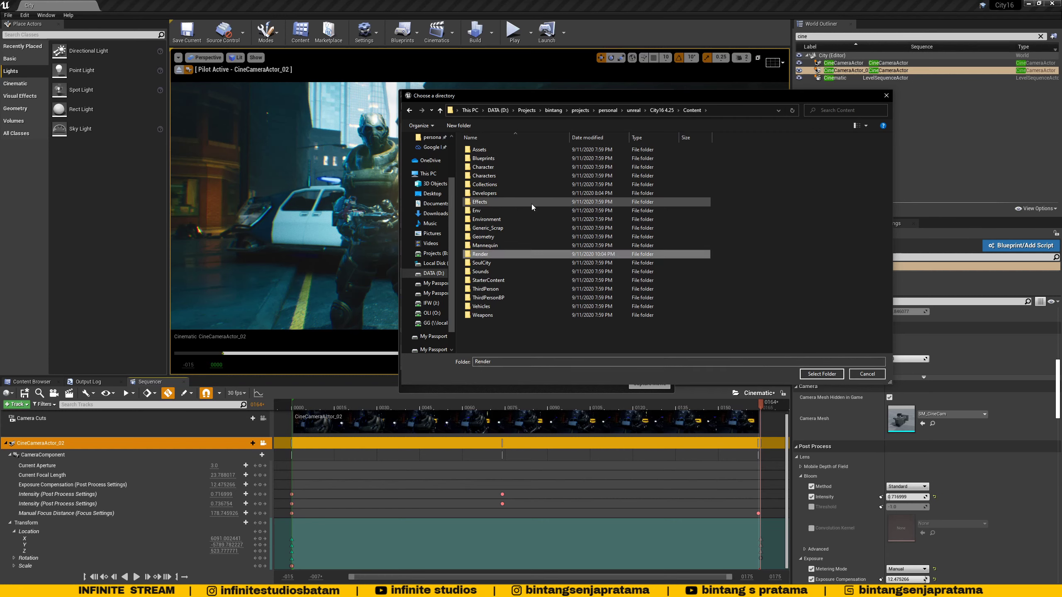
pyautogui.doubleClick(502, 253)
pyautogui.click(821, 373)
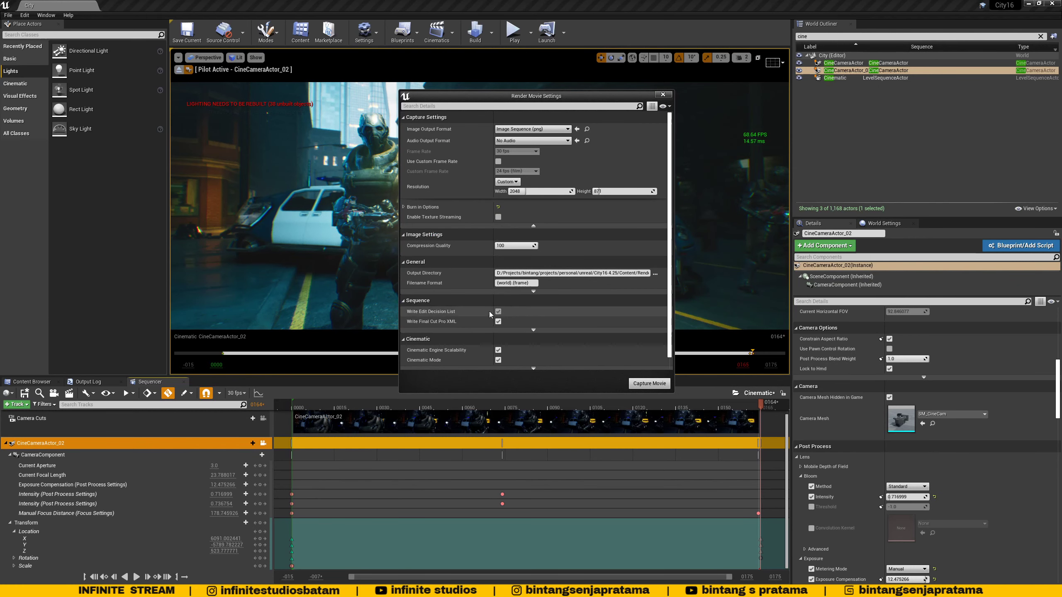
# Expand the Animation settings, enable custom start frame 0000 and end frame 0165, and set the warm up frame count to 10.
pyautogui.moveTo(670, 352); pyautogui.dragTo(669, 367)
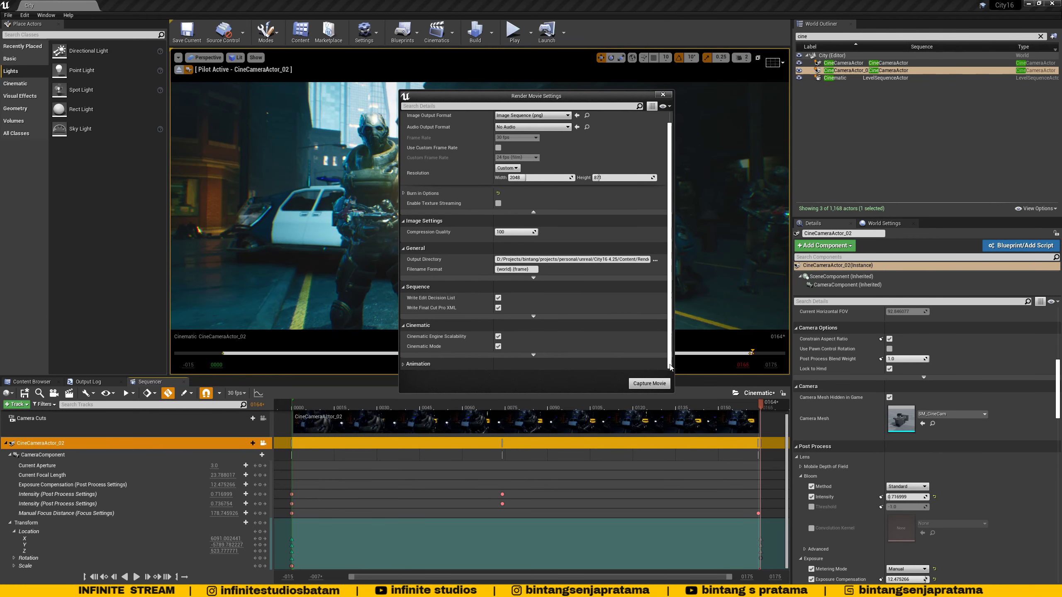
pyautogui.click(403, 363)
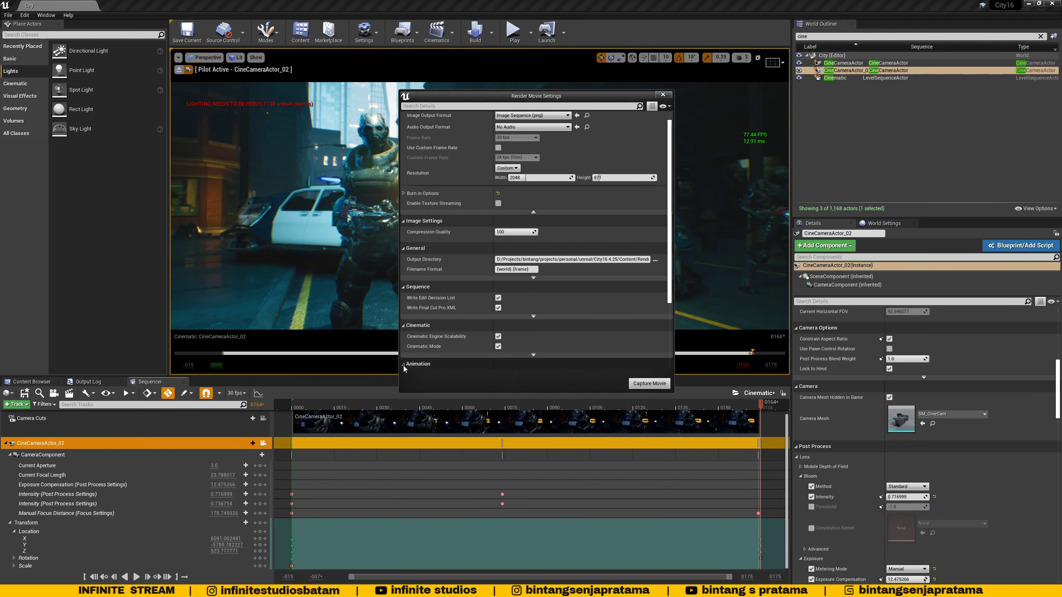
pyautogui.scroll(-2, 519, 326)
pyautogui.scroll(-2, 519, 326)
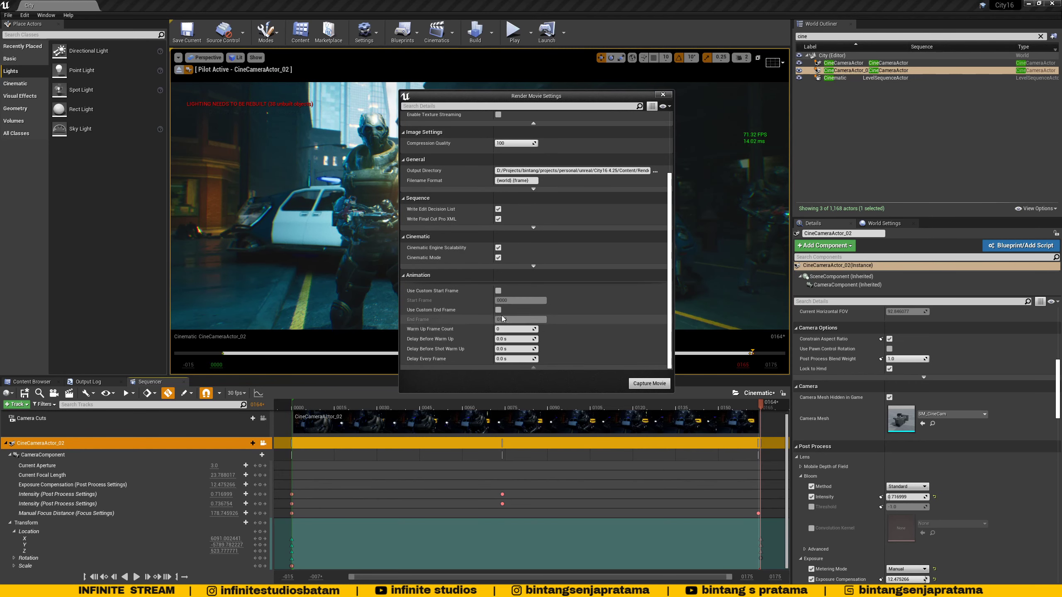
pyautogui.click(498, 291)
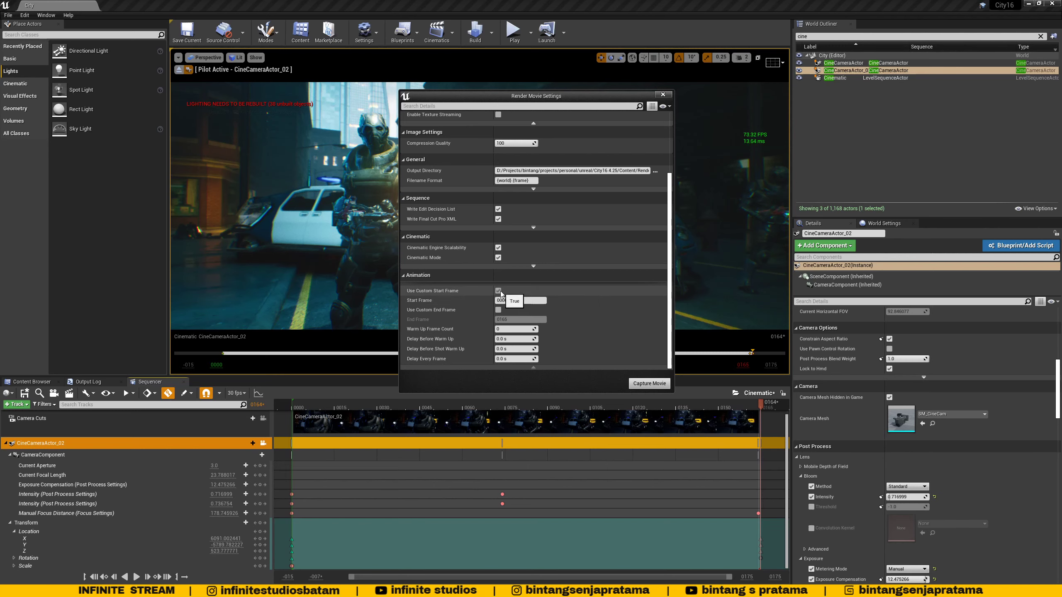
pyautogui.click(498, 291)
pyautogui.click(497, 291)
pyautogui.click(498, 309)
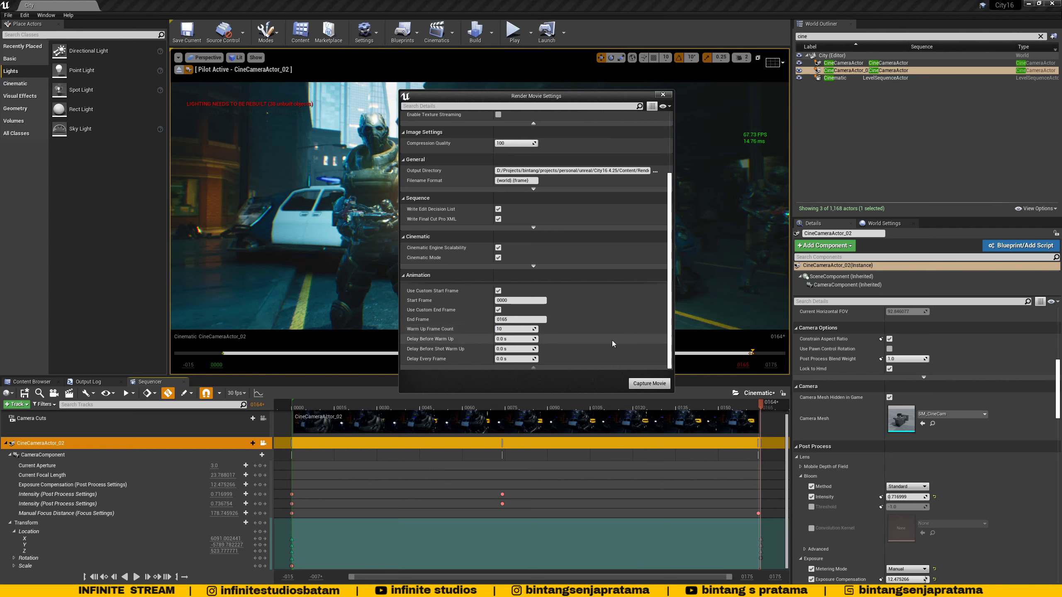
# Enable the custom frame rate at 24 fps (film) for the capture, keeping the custom resolution.
pyautogui.scroll(3, 653, 212)
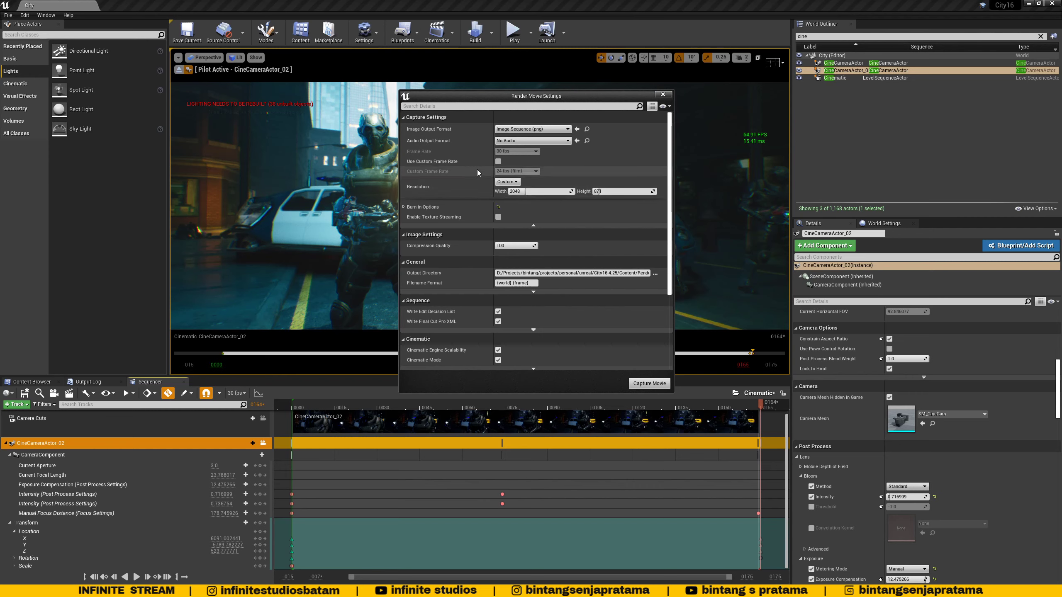
pyautogui.click(497, 161)
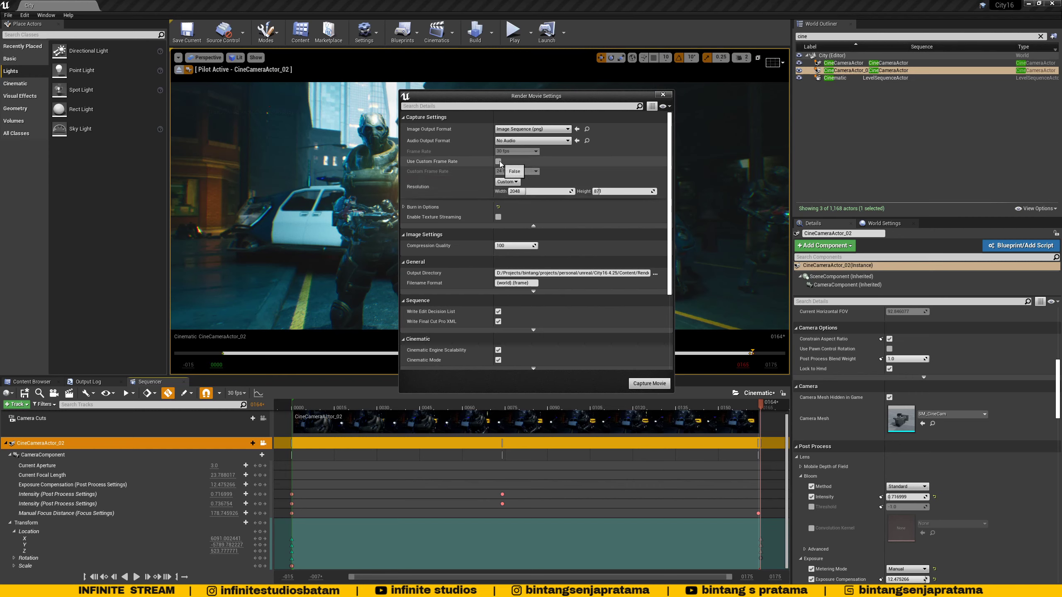
pyautogui.click(514, 182)
pyautogui.click(515, 181)
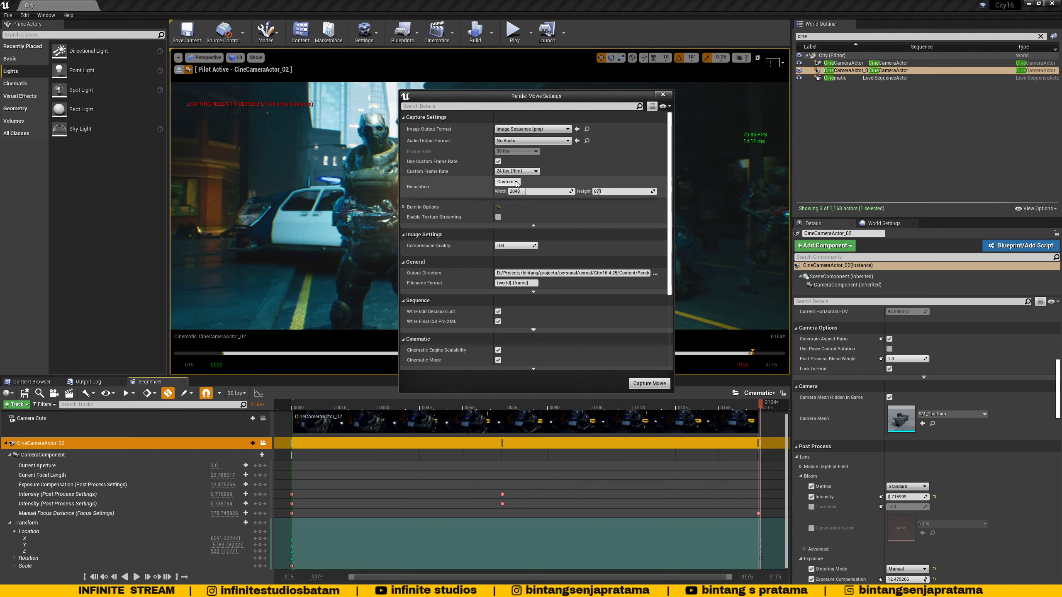
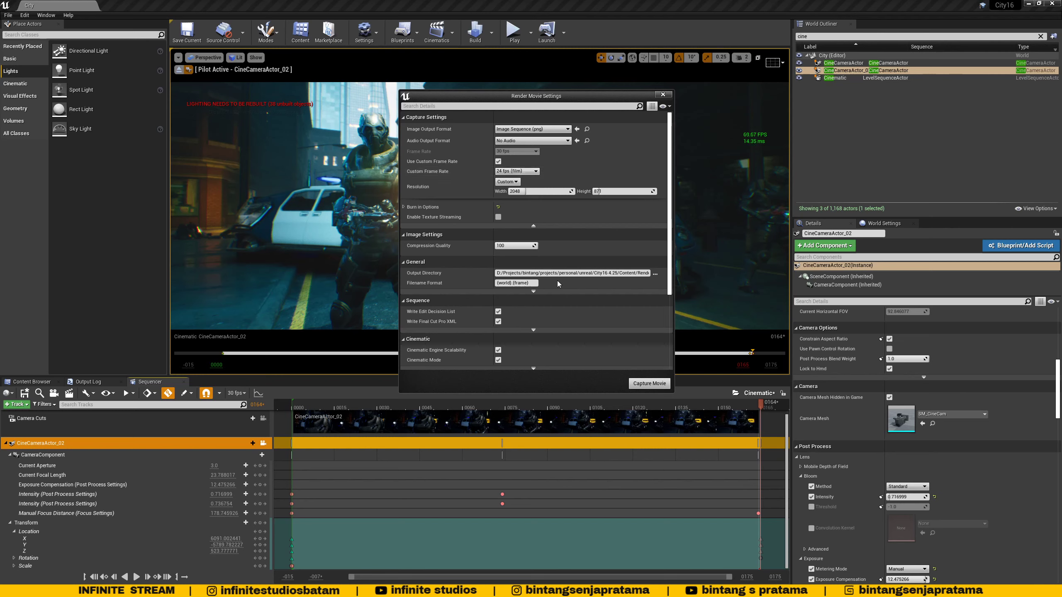
# Capture the movie, saving the Cinematic level sequence first, and decline importing the rendered source files.
pyautogui.scroll(-5, 670, 290)
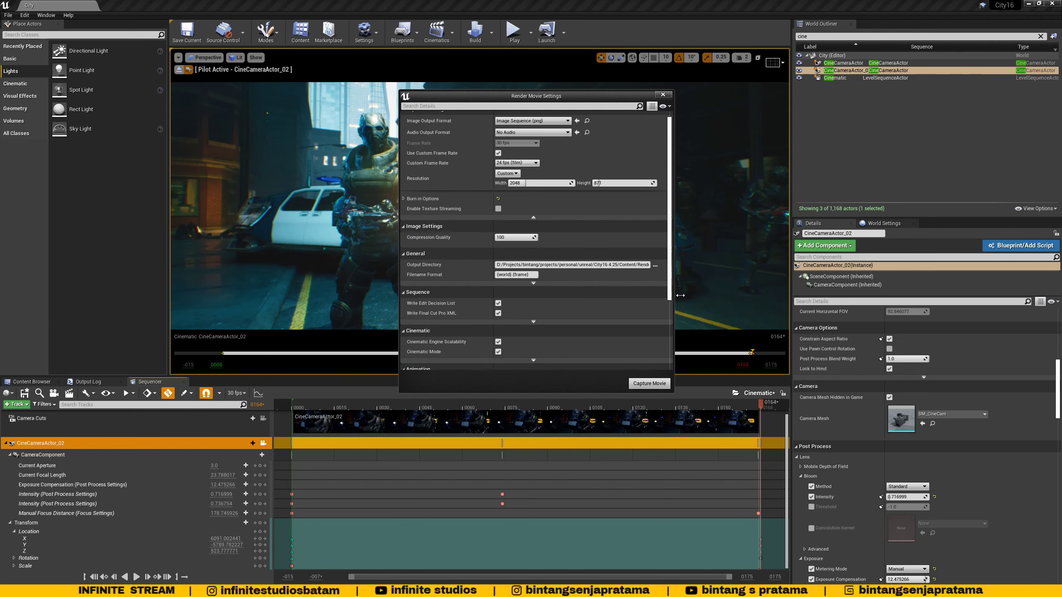
pyautogui.scroll(5, 682, 286)
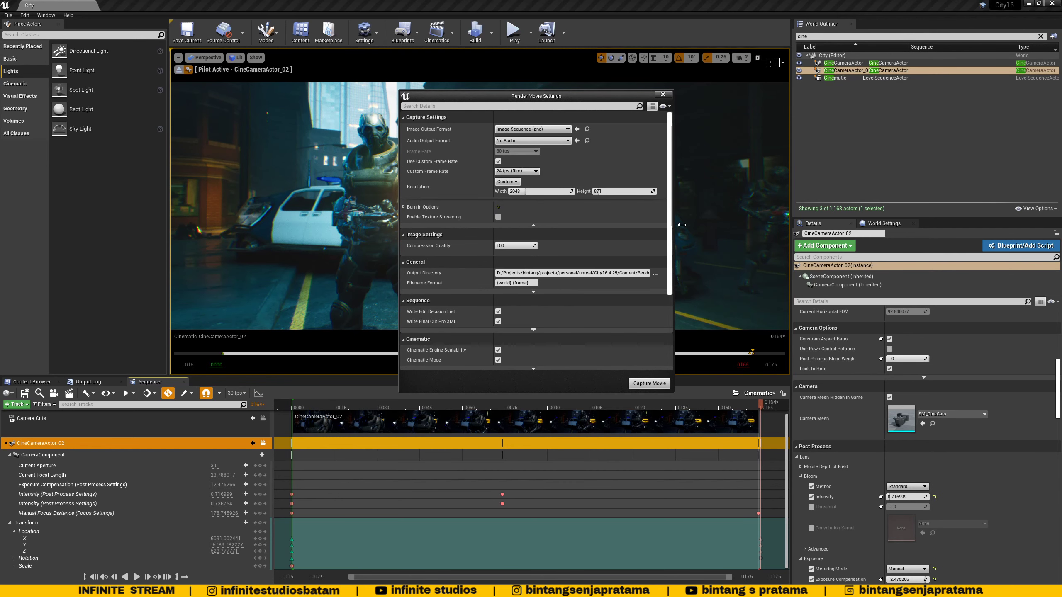
pyautogui.scroll(-5, 682, 200)
pyautogui.click(656, 384)
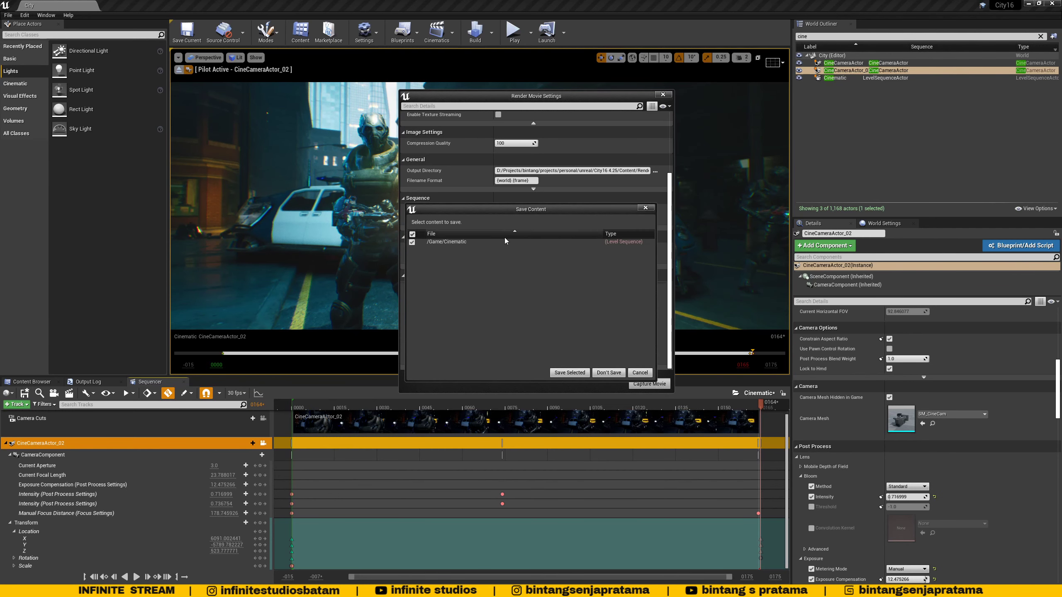
pyautogui.click(568, 373)
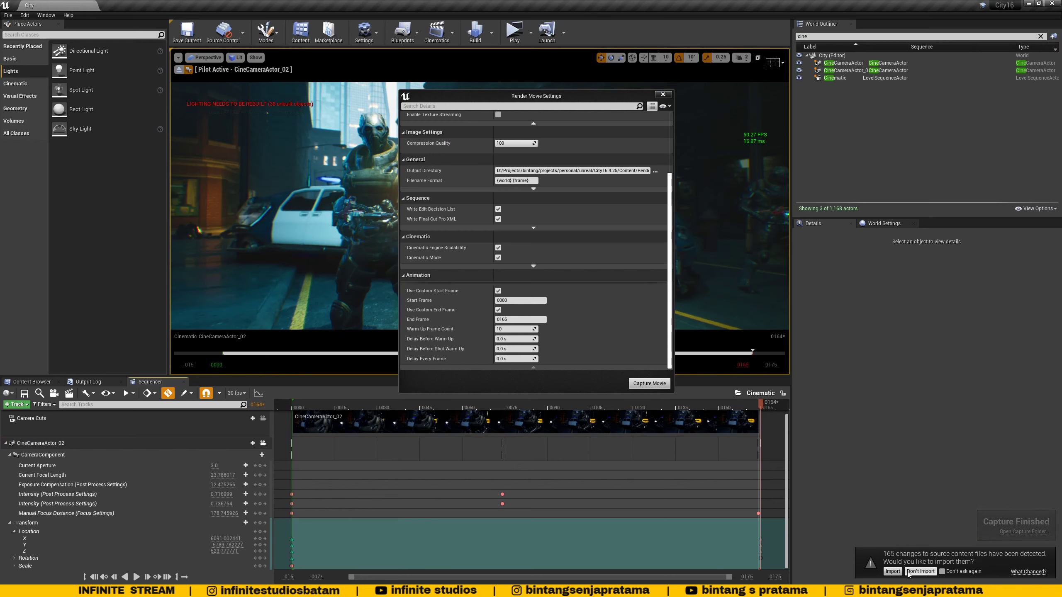
pyautogui.click(919, 571)
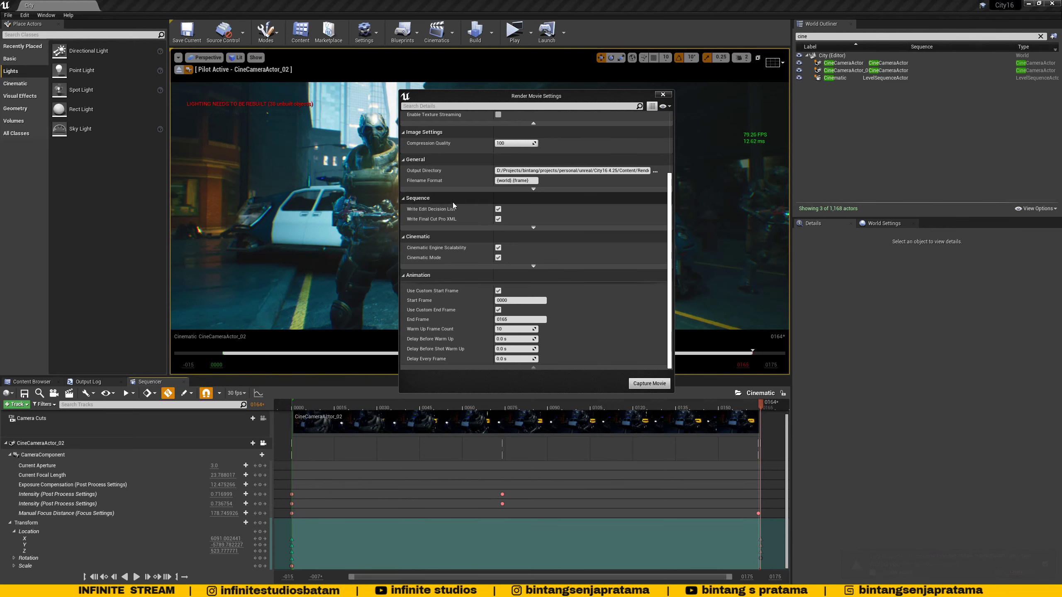
# Switch to the Render folder in File Explorer, maximize its window and check the rendered PNG frames.
pyautogui.moveTo(88, 592)
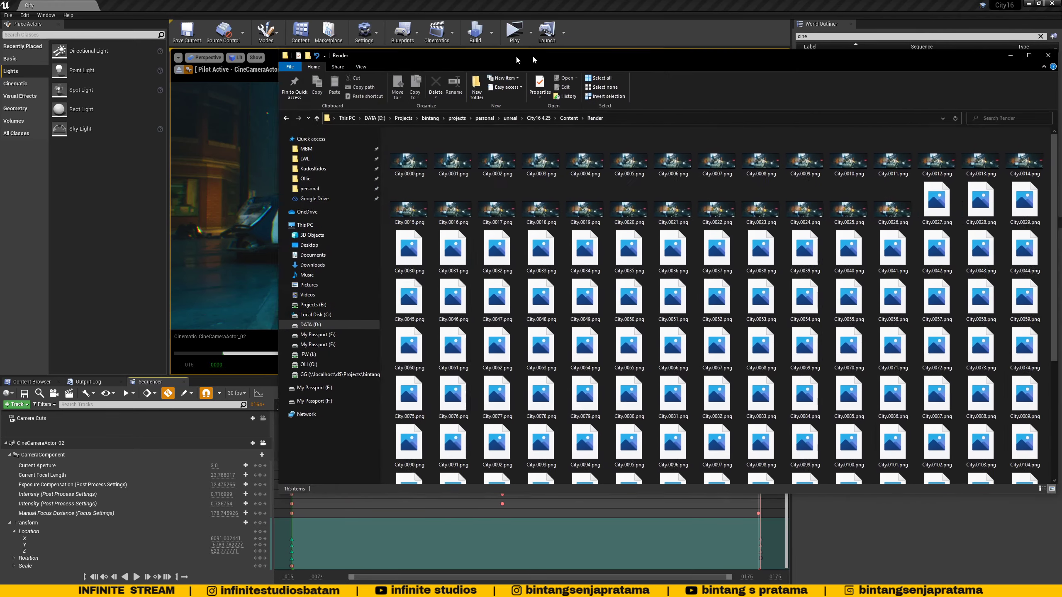
pyautogui.moveTo(532, 54); pyautogui.dragTo(333, 68)
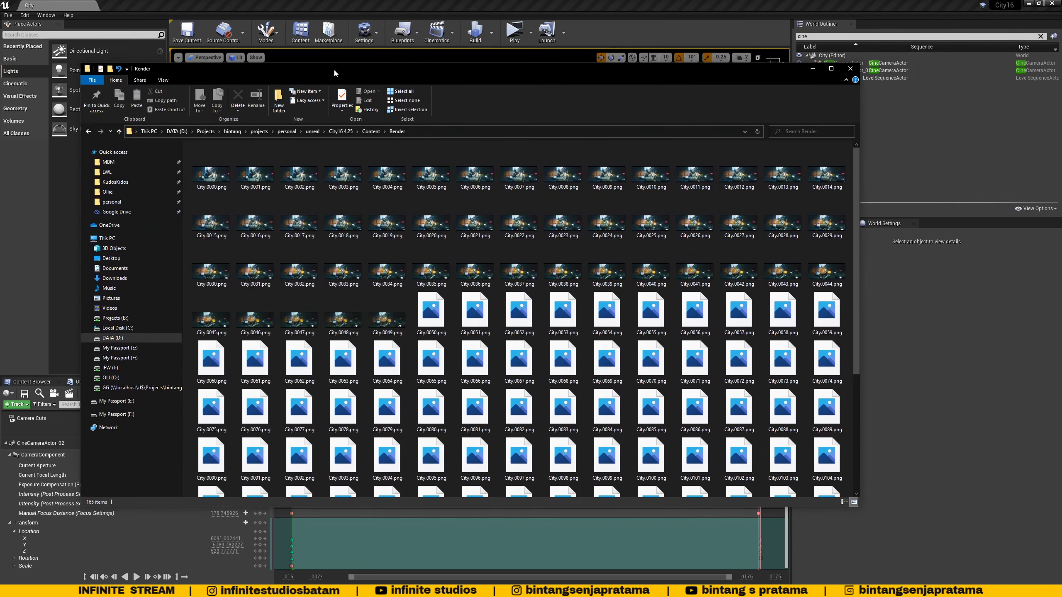
pyautogui.doubleClick(333, 68)
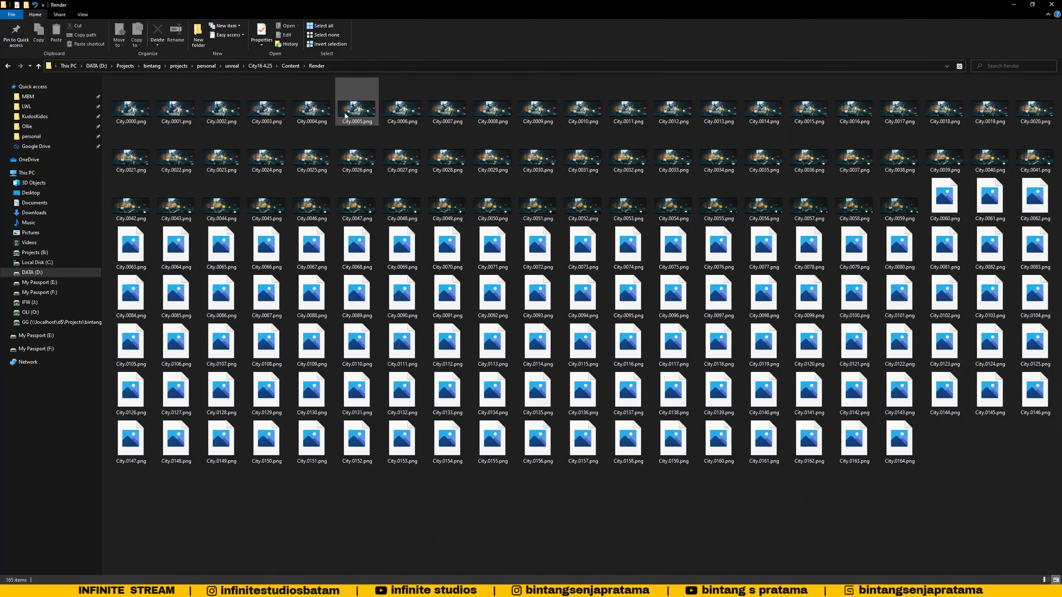
pyautogui.rightClick(129, 111)
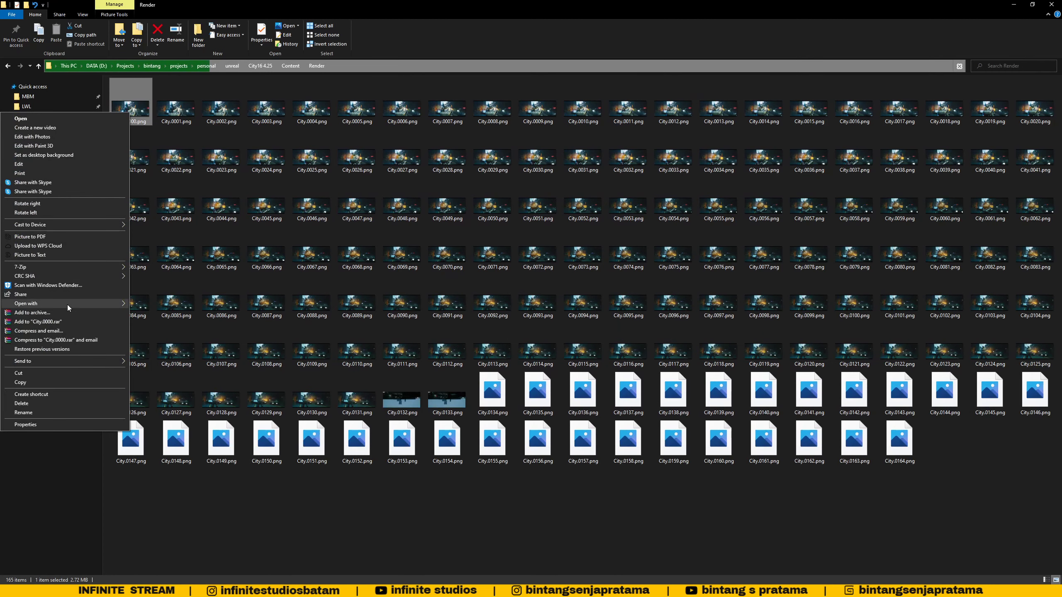
pyautogui.moveTo(69, 304)
# Launch the RV player, load the Render folder's image sequence into it full size, and scrub back to about frame 66.
pyautogui.press('super')
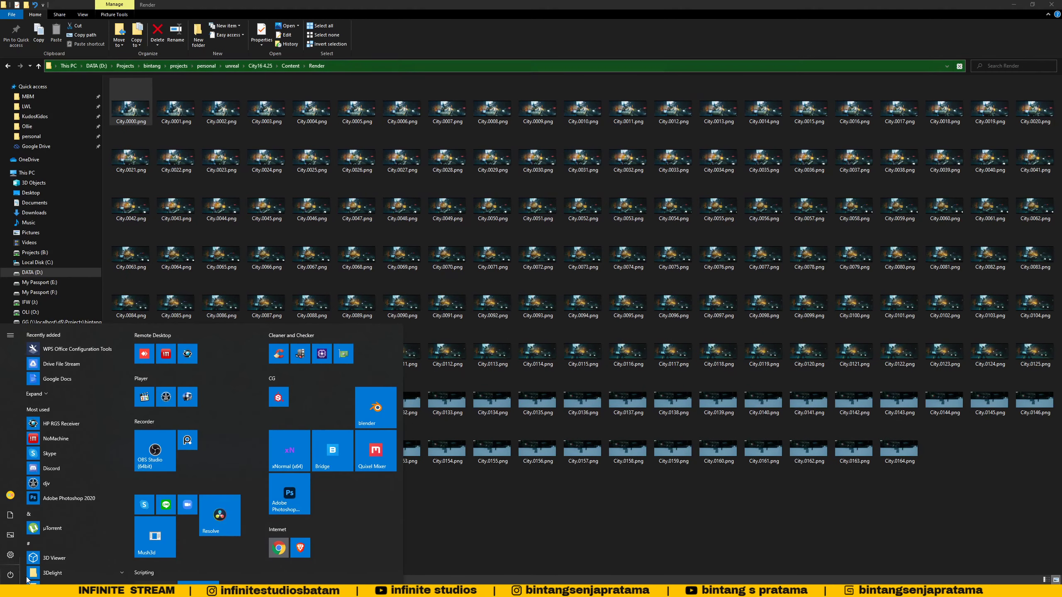
pyautogui.click(184, 399)
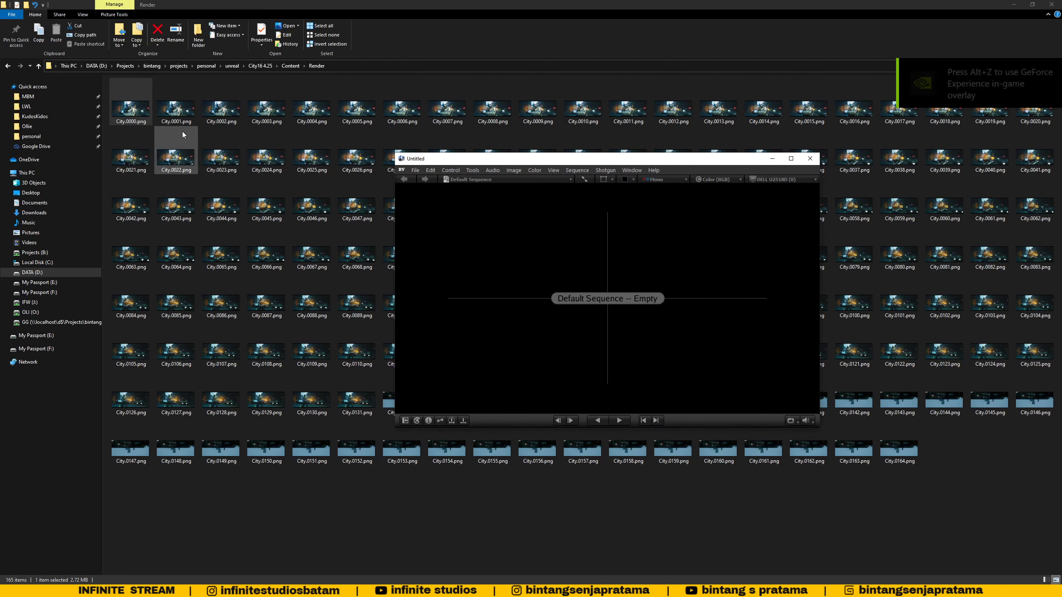
pyautogui.click(284, 66)
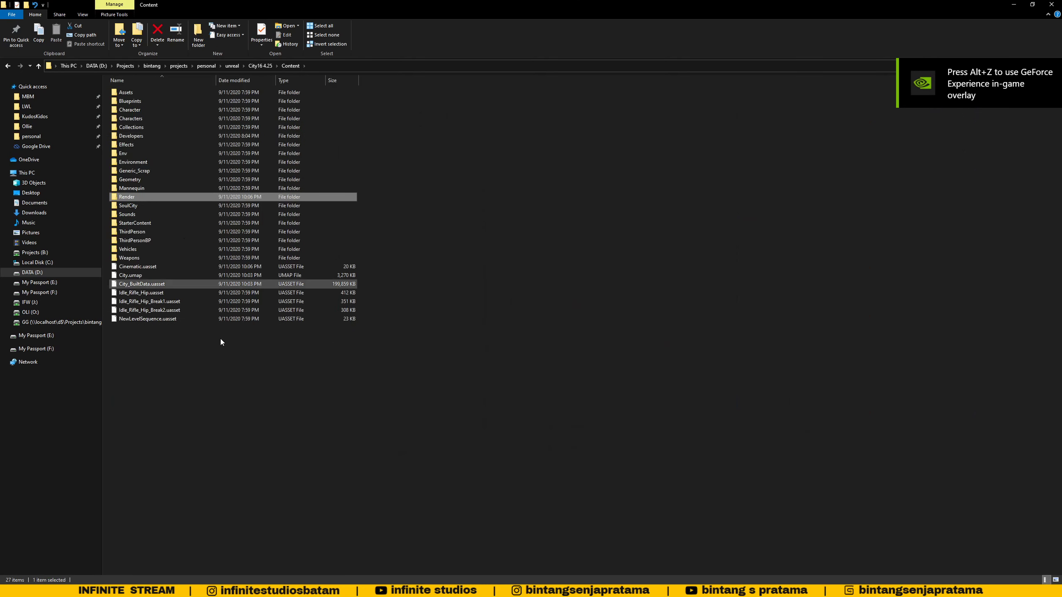
pyautogui.moveTo(127, 196); pyautogui.dragTo(575, 250)
pyautogui.moveTo(585, 163); pyautogui.dragTo(517, 163)
pyautogui.doubleClick(516, 163)
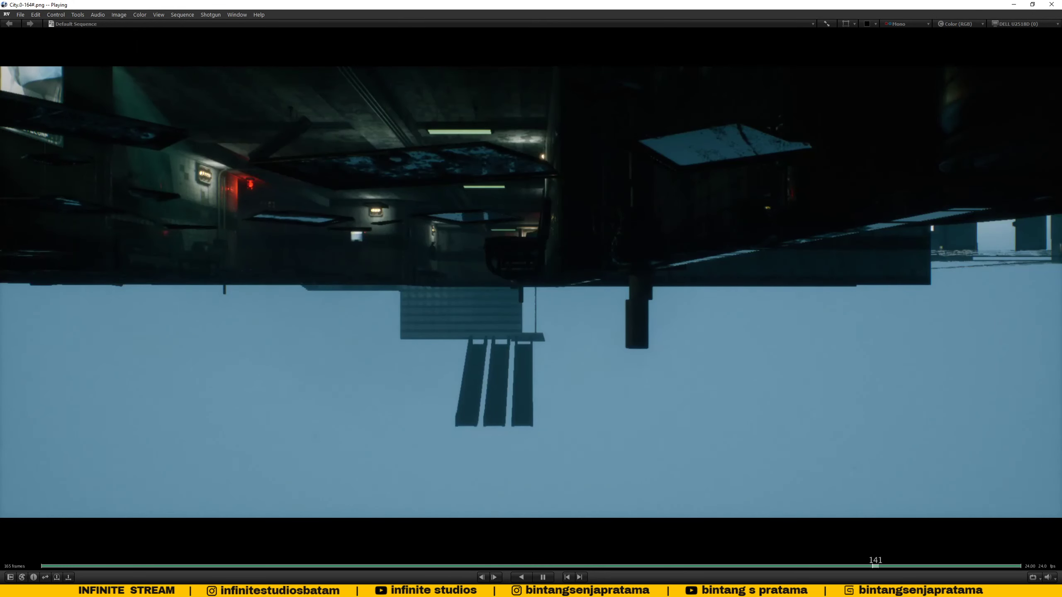
pyautogui.moveTo(833, 565); pyautogui.dragTo(416, 564)
# Switch back to Unreal Engine's Render Movie Settings and set the warm up frame count to 0.
pyautogui.moveTo(196, 573)
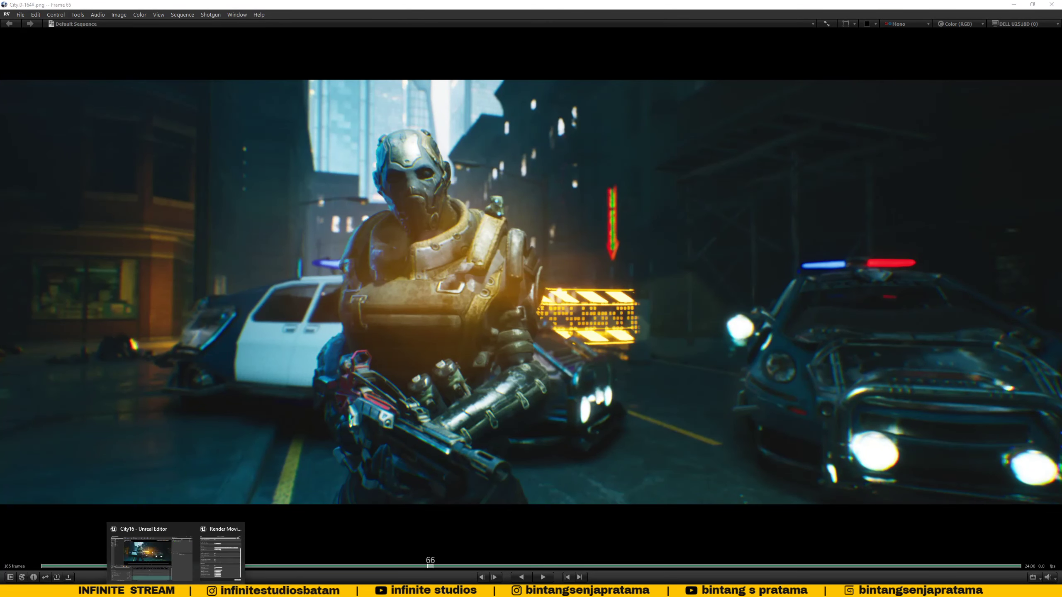
pyautogui.click(213, 556)
pyautogui.click(508, 329)
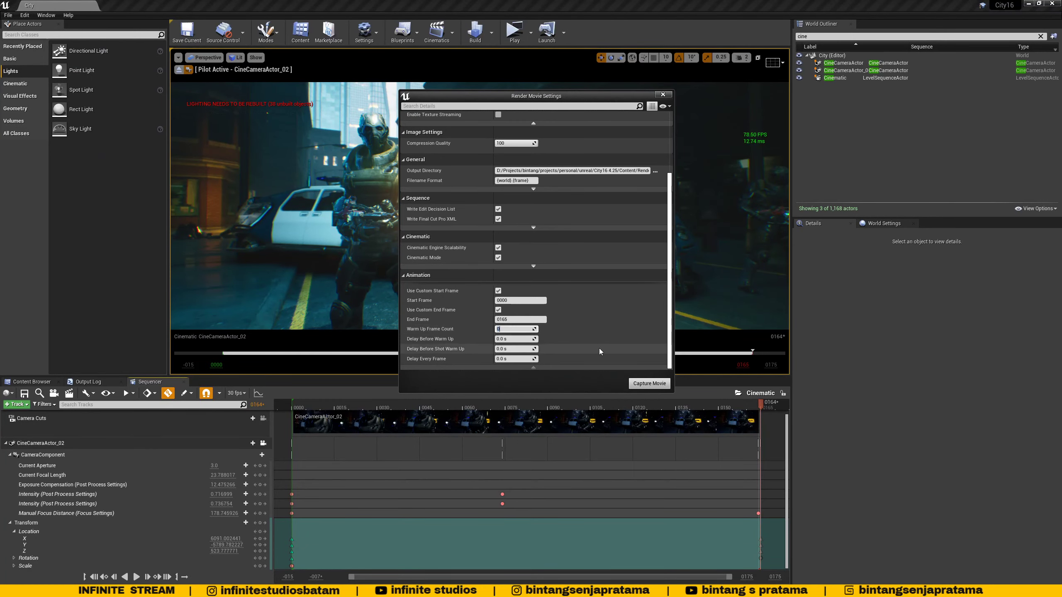
pyautogui.moveTo(498, 97); pyautogui.dragTo(556, 85)
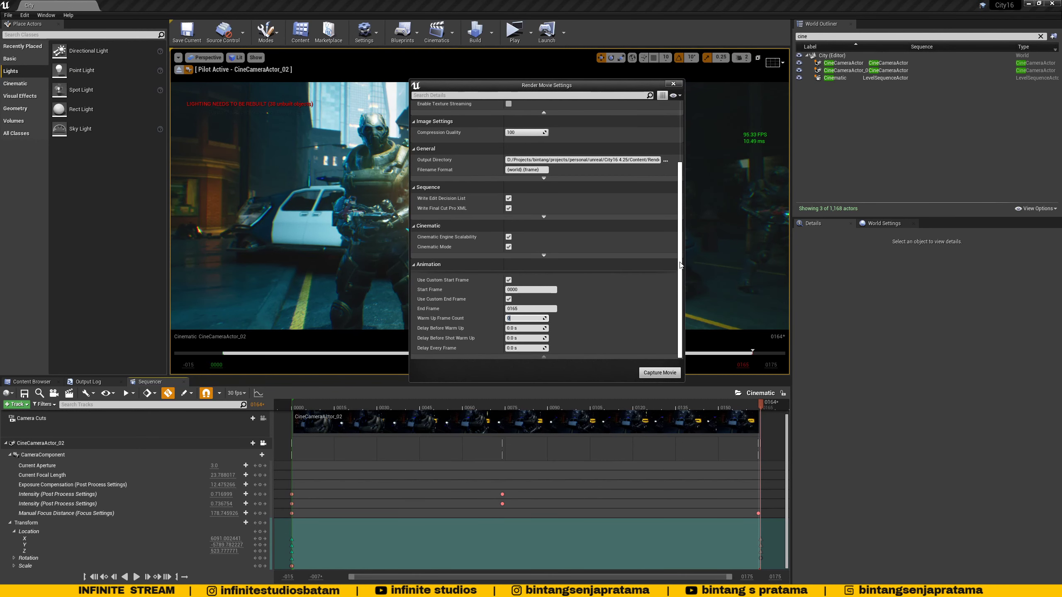
# Try 0175 as the custom end frame, check the sequence's end in the Sequencer timeline, and restore the end frame to 0165.
pyautogui.scroll(3, 680, 264)
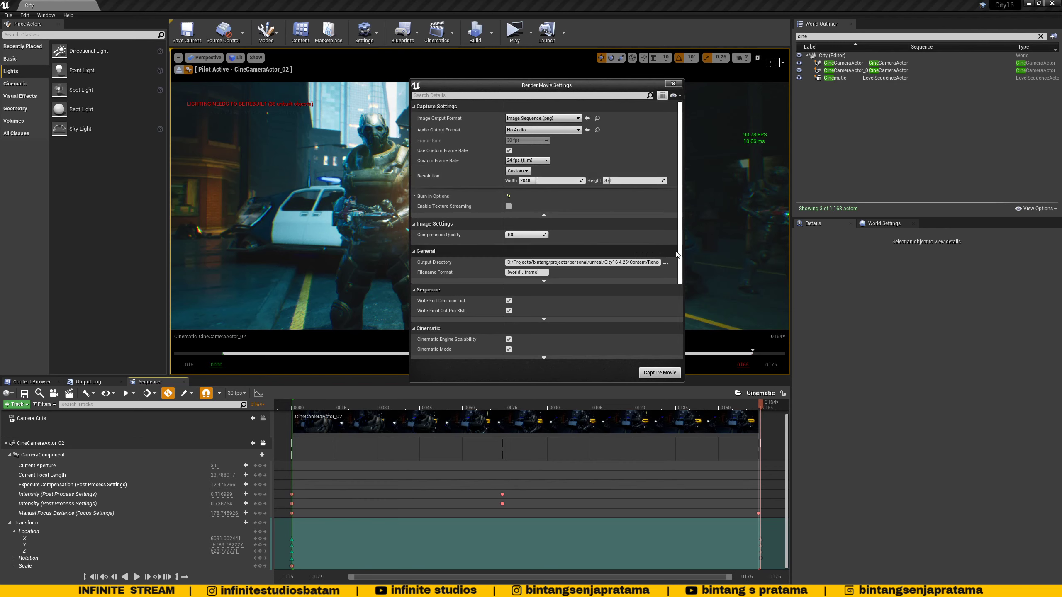
pyautogui.moveTo(678, 210); pyautogui.dragTo(679, 284)
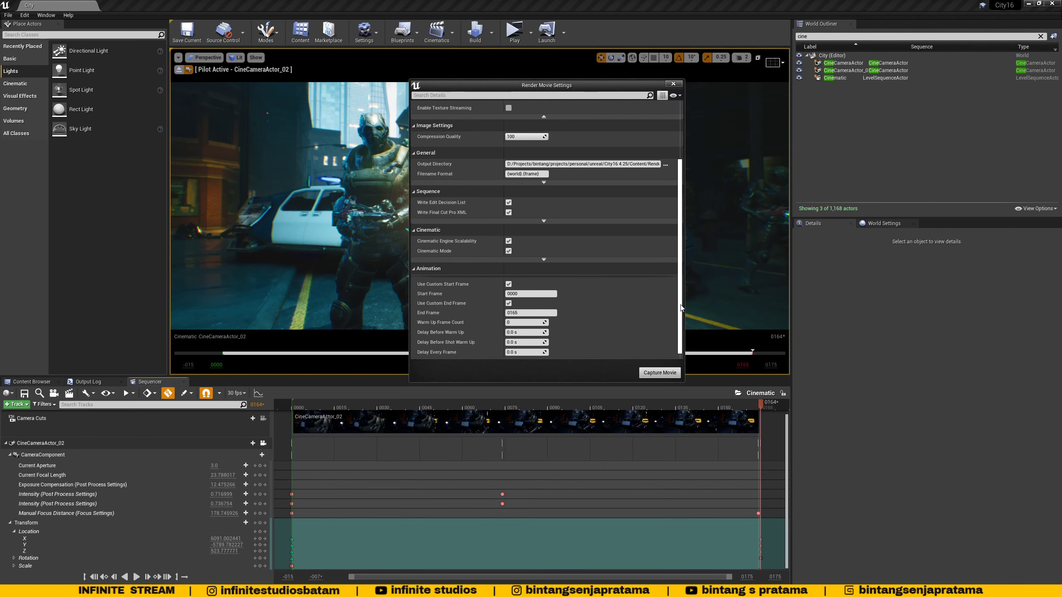
pyautogui.click(523, 309)
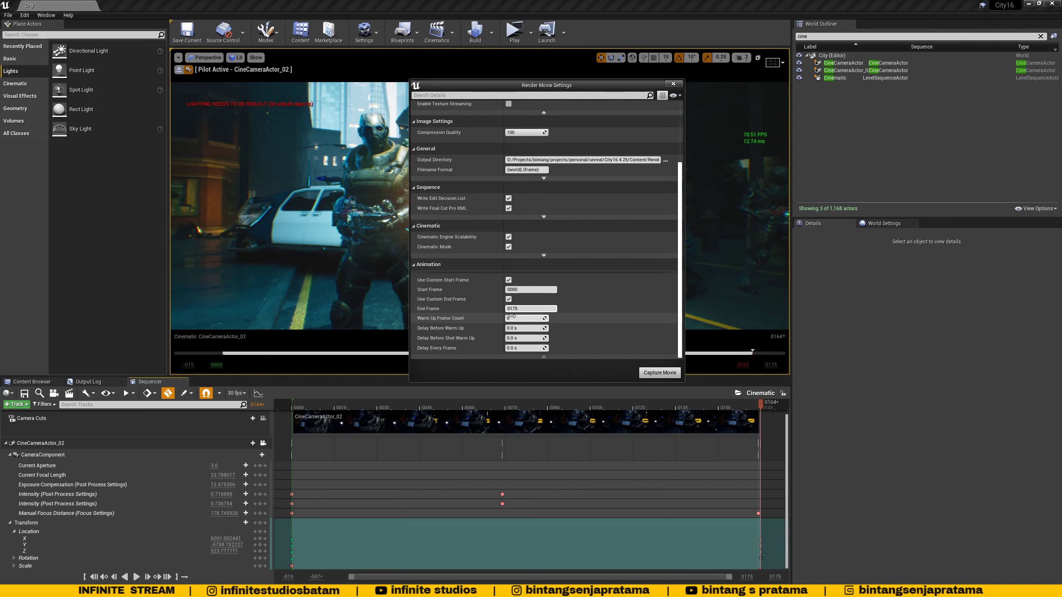
pyautogui.click(530, 289)
pyautogui.moveTo(759, 406)
pyautogui.mouseDown()
pyautogui.moveTo(694, 408)
pyautogui.moveTo(763, 412)
pyautogui.mouseUp()
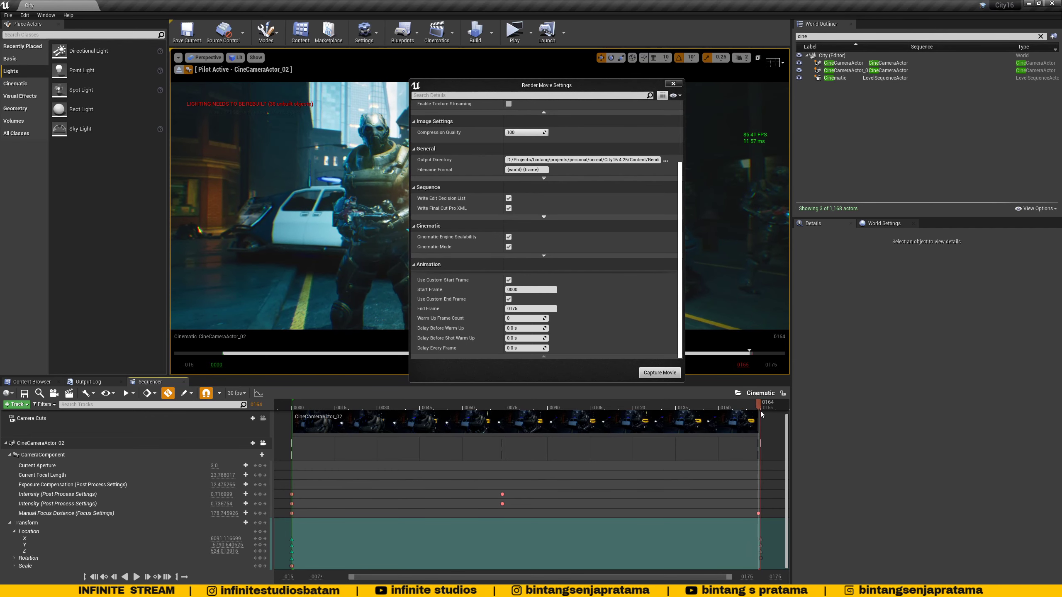
pyautogui.click(521, 307)
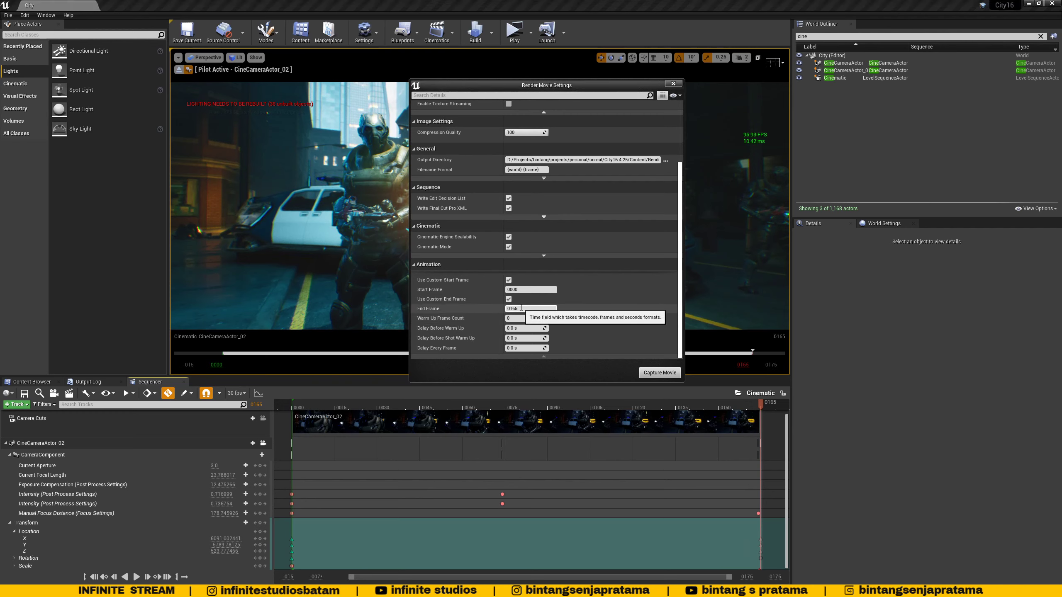
pyautogui.write('0165')
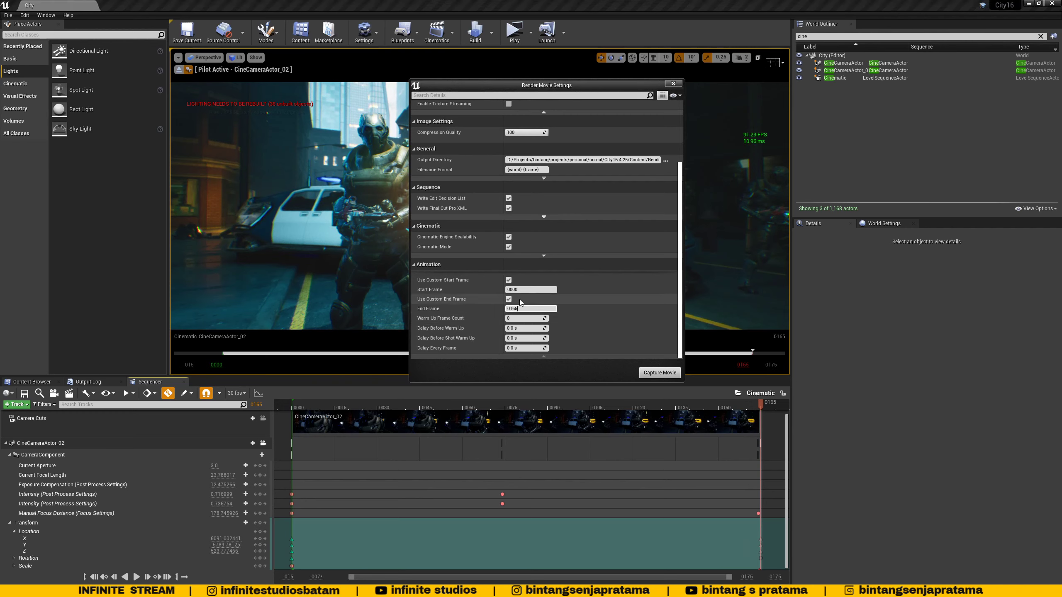
# Capture the movie with the 0000 to 0165 range and decline importing the rendered source files.
pyautogui.click(667, 376)
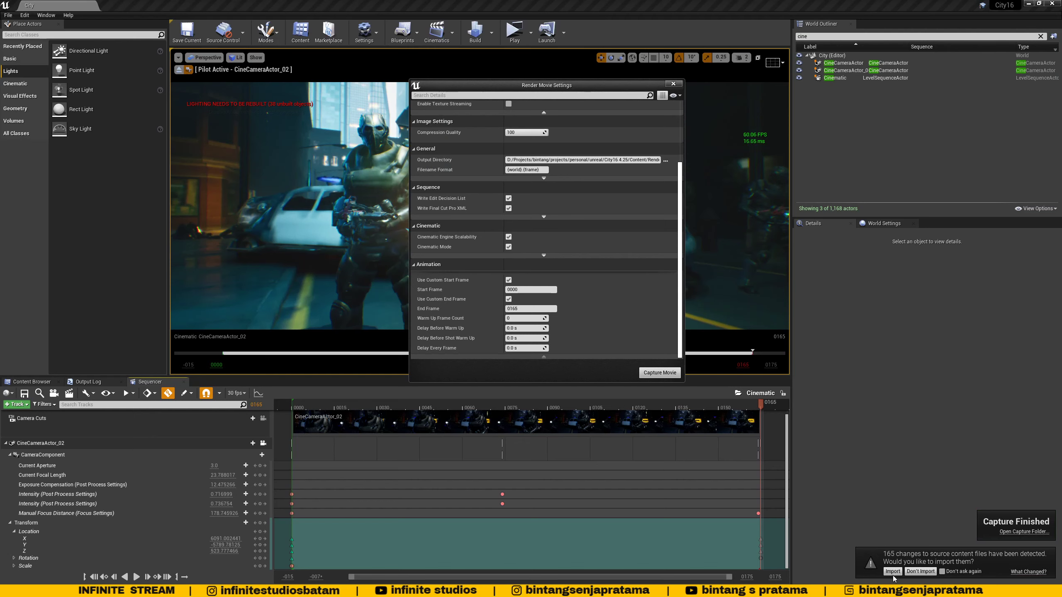
pyautogui.click(919, 571)
# Turn off the custom frame rate in the capture settings and capture the movie again.
pyautogui.scroll(4, 669, 159)
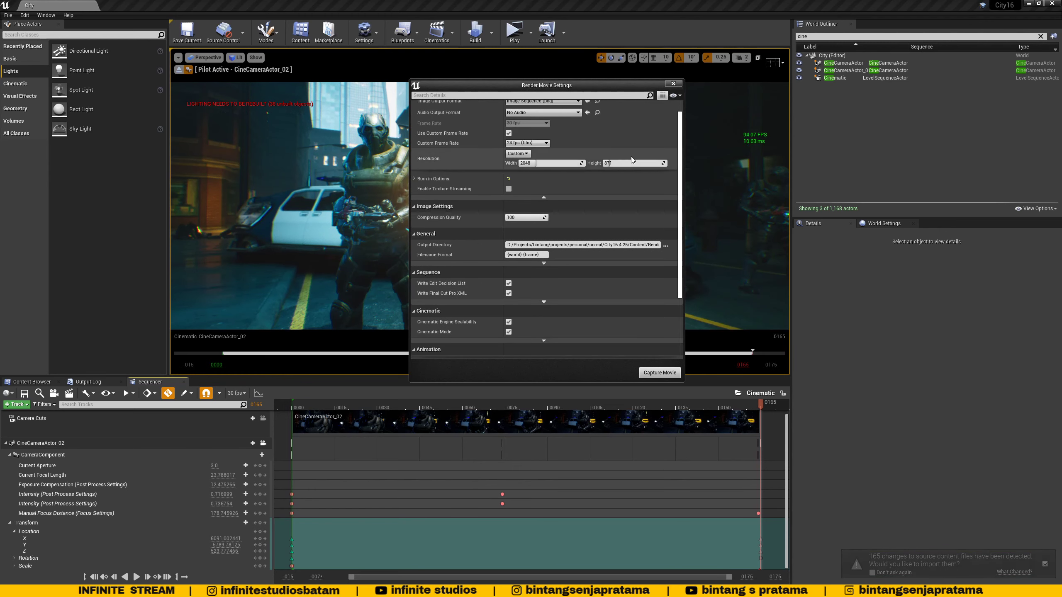
pyautogui.click(508, 134)
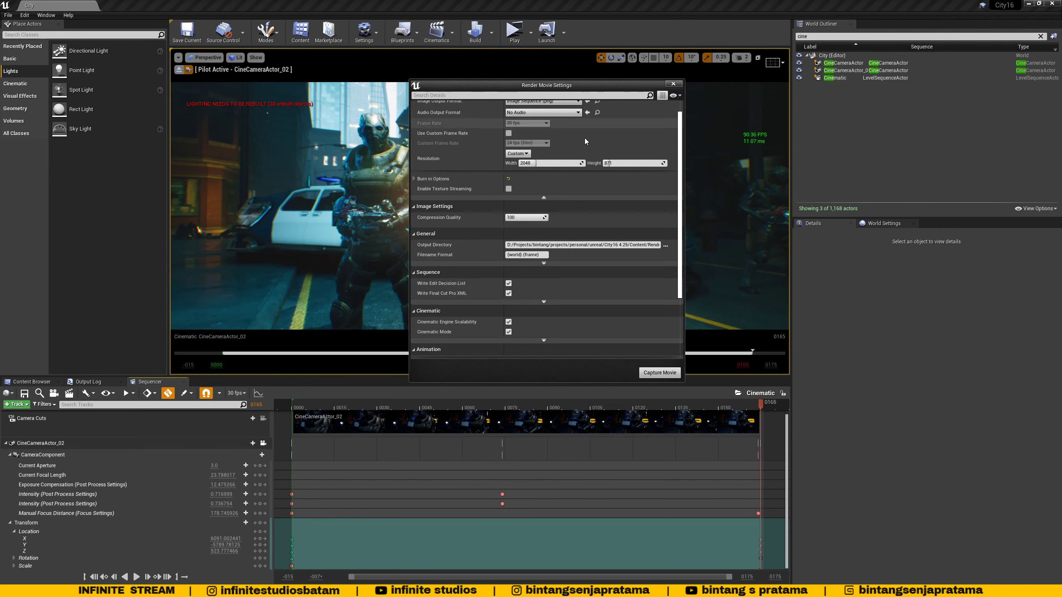
pyautogui.scroll(1, 678, 179)
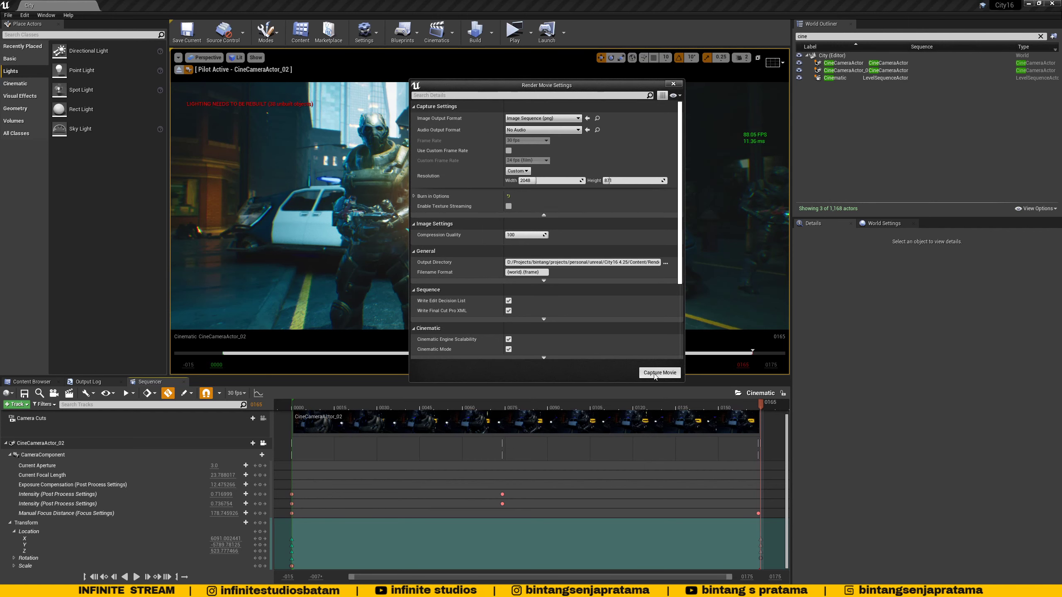
pyautogui.scroll(-5, 567, 321)
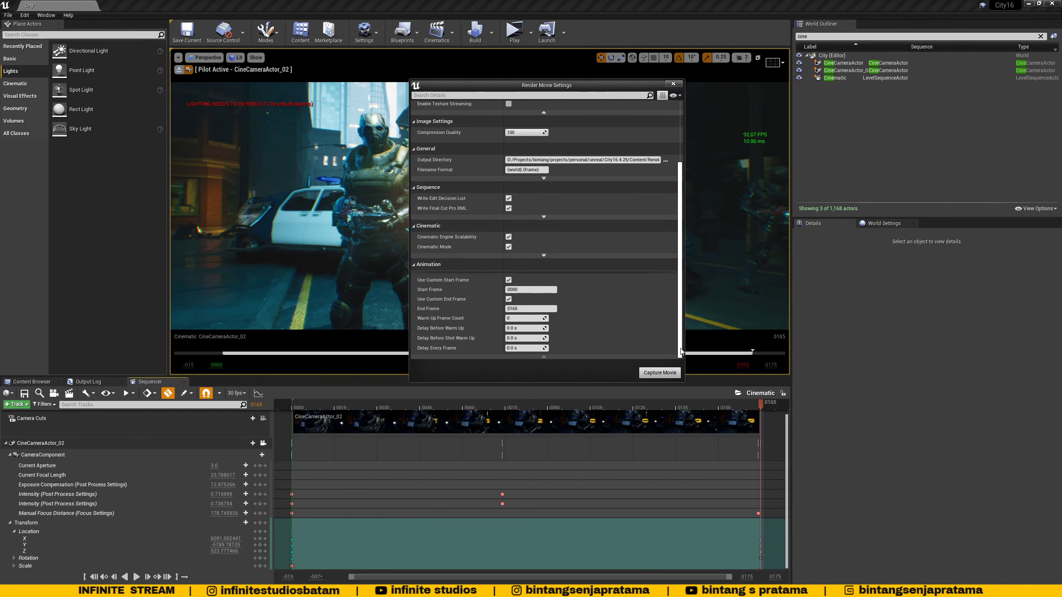
pyautogui.click(649, 375)
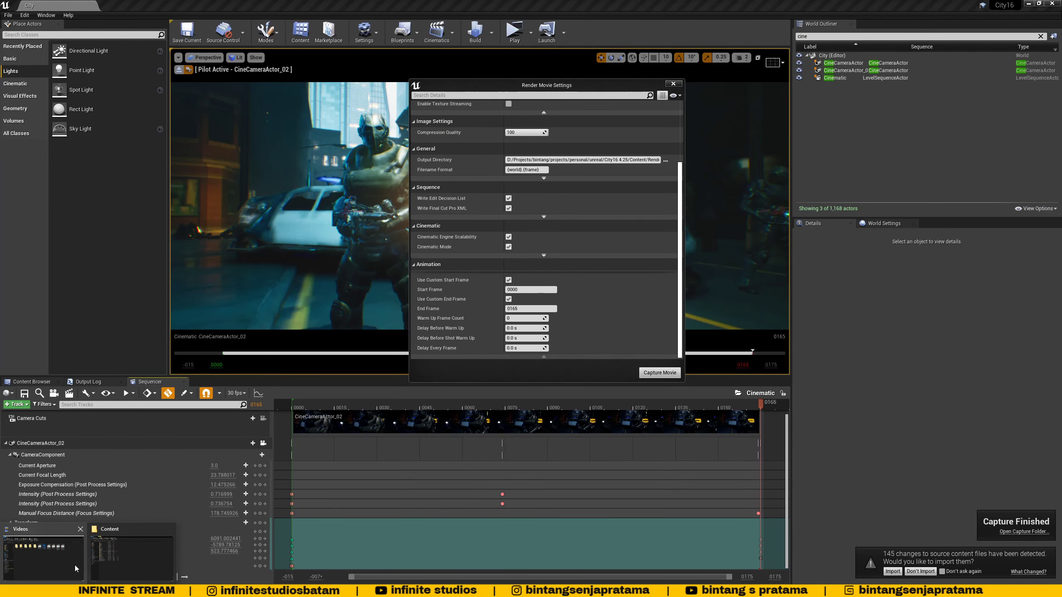
# Switch to File Explorer, check the frames in the Render folder and delete all of its files.
pyautogui.moveTo(75, 565)
pyautogui.click(121, 563)
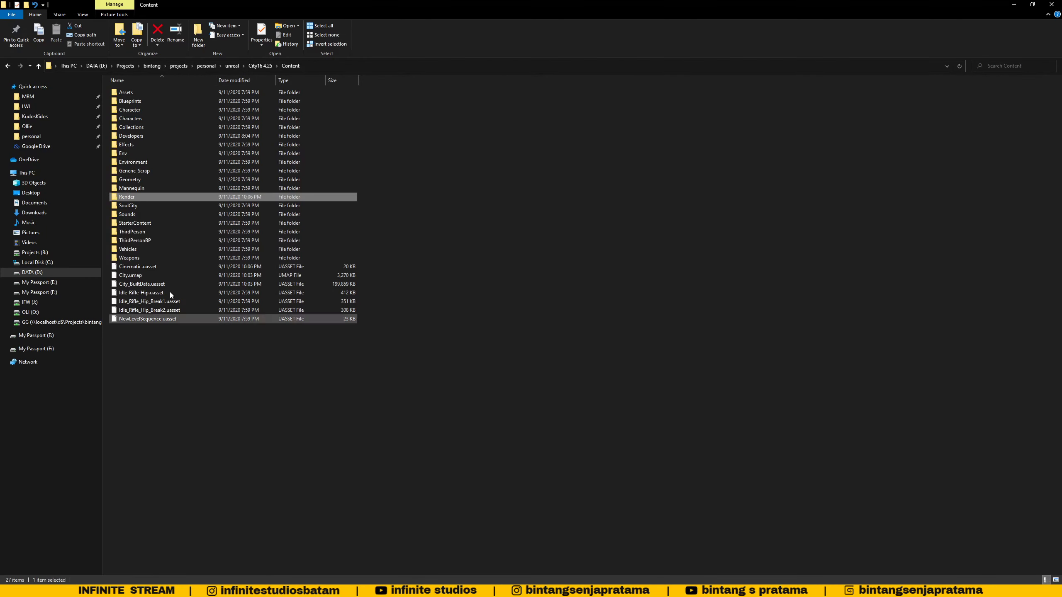
pyautogui.doubleClick(144, 200)
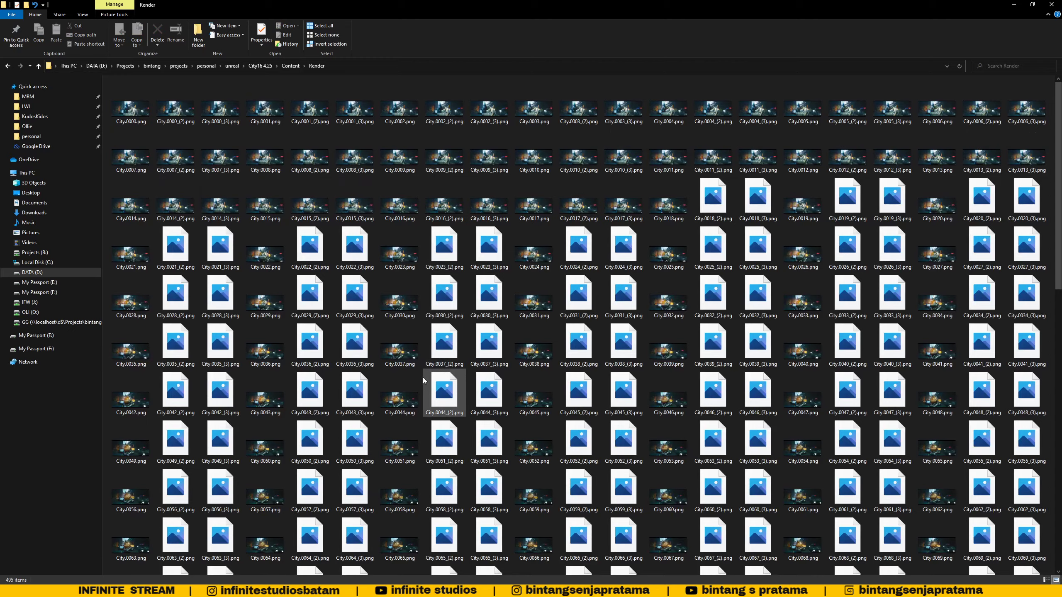
pyautogui.scroll(-10, 426, 389)
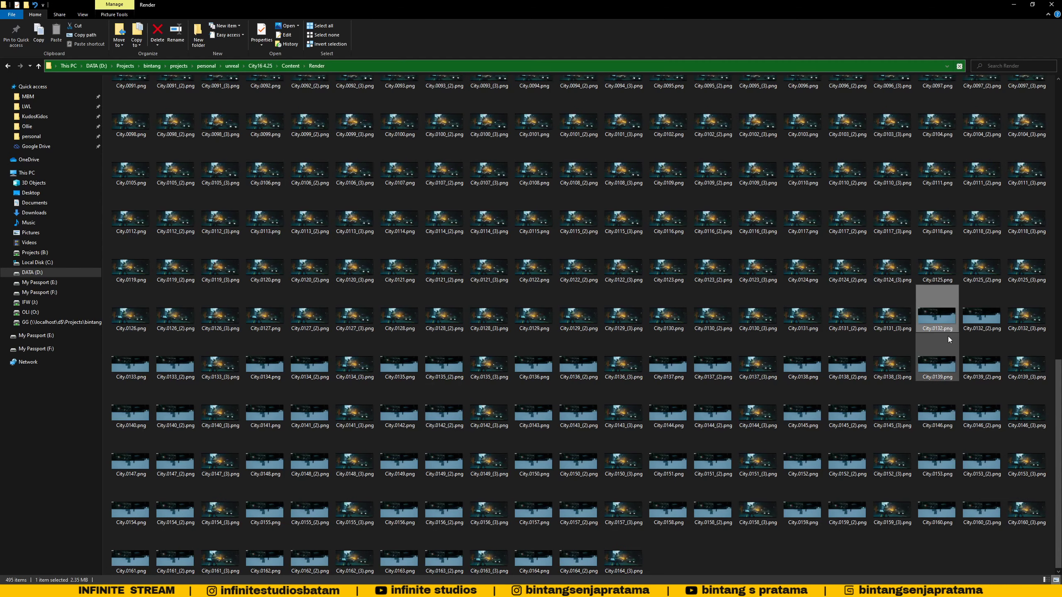
pyautogui.click(744, 416)
pyautogui.hotkey('ctrl', 'a')
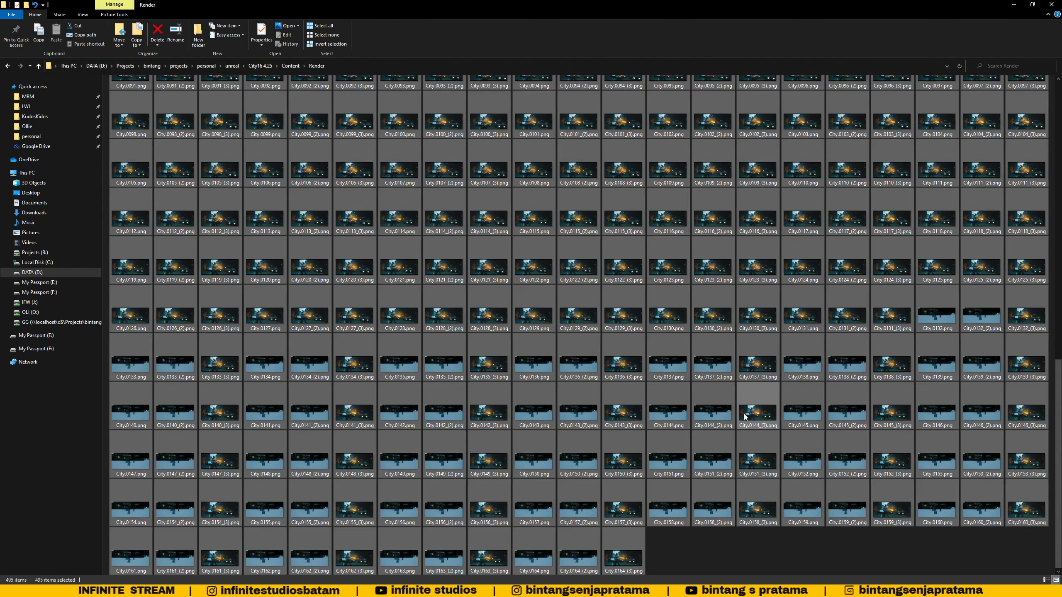
pyautogui.press('Delete')
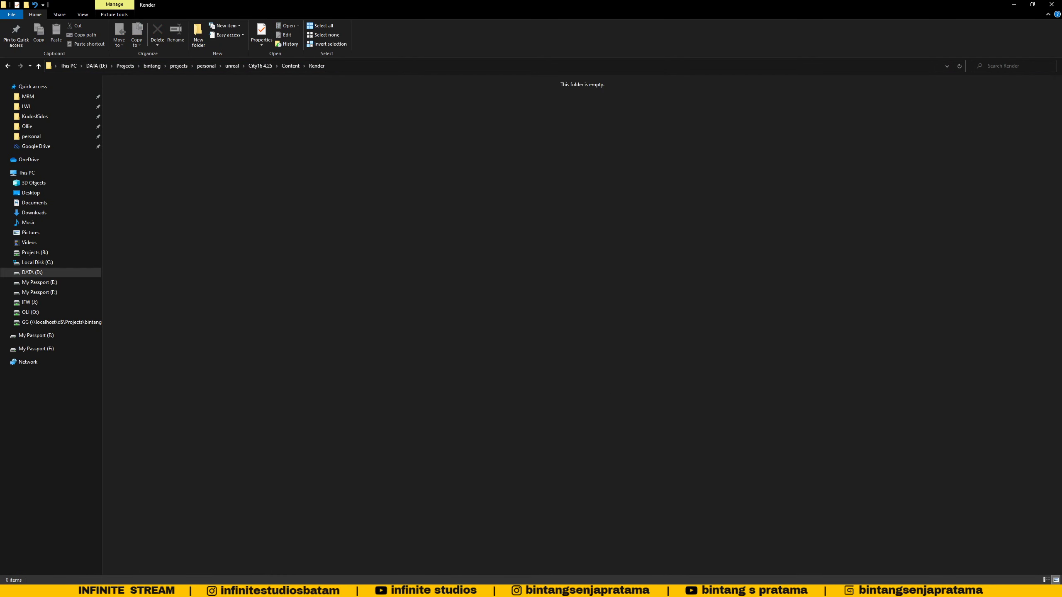
# Switch back to Unreal Engine, set the delay before warm up to 2.0 s and capture the movie.
pyautogui.hotkey('alt', 'Tab')
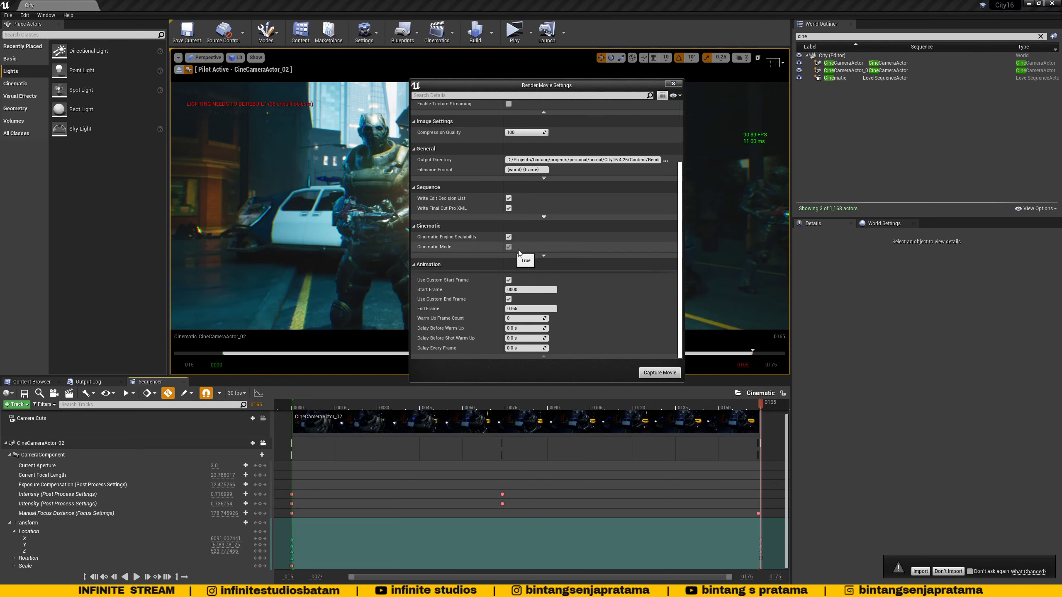
pyautogui.moveTo(681, 241); pyautogui.dragTo(678, 178)
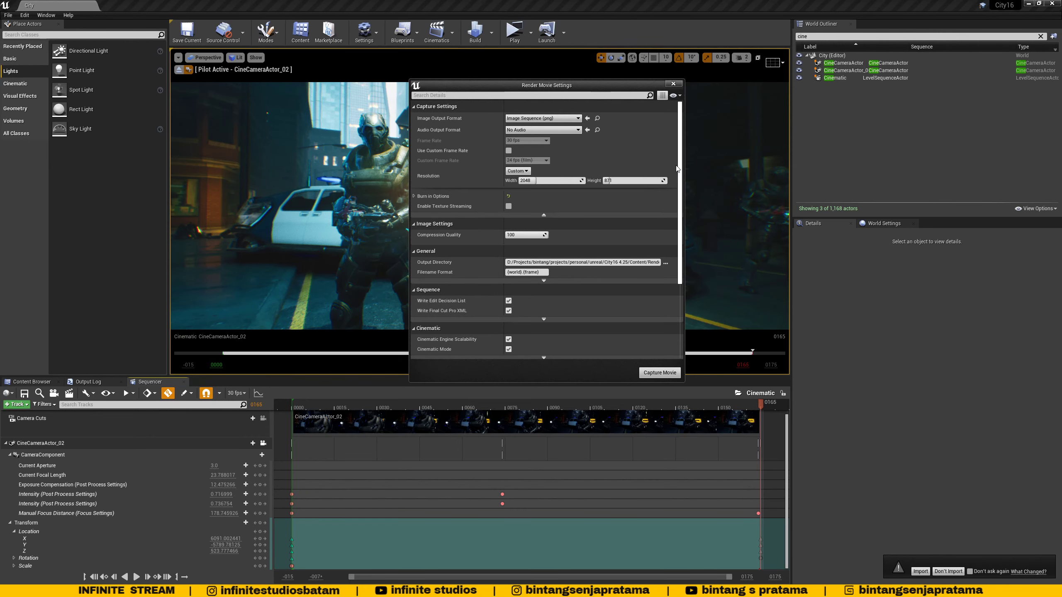
pyautogui.moveTo(678, 168); pyautogui.dragTo(673, 282)
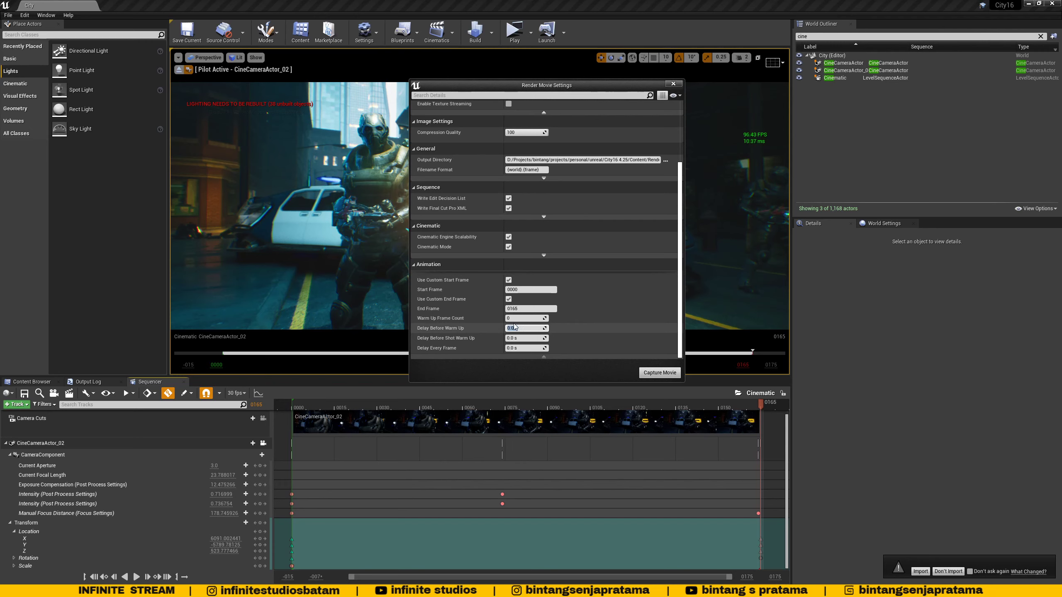
pyautogui.click(525, 328)
pyautogui.write('2')
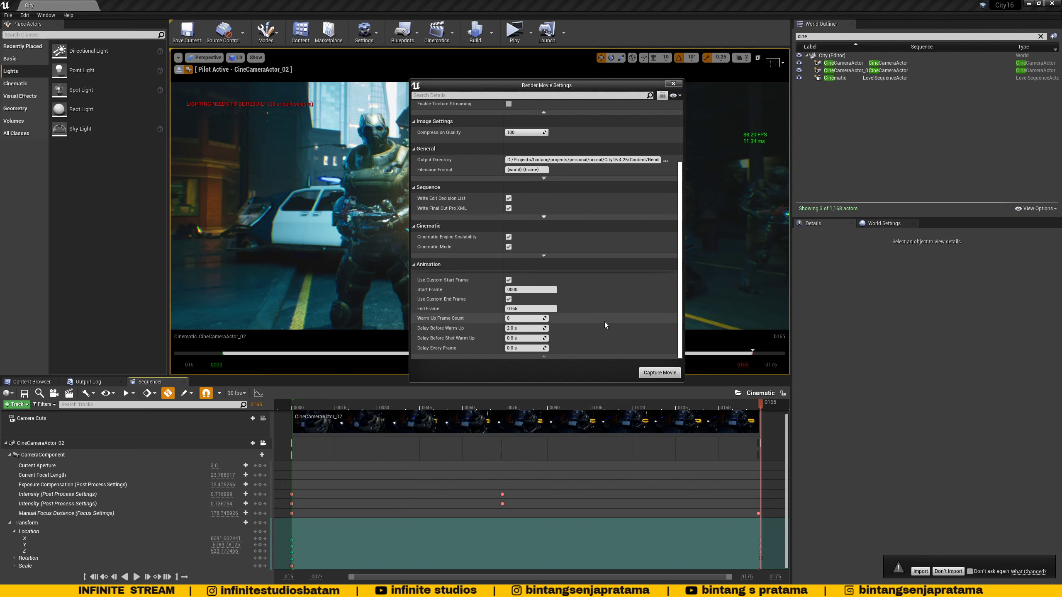
pyautogui.click(650, 374)
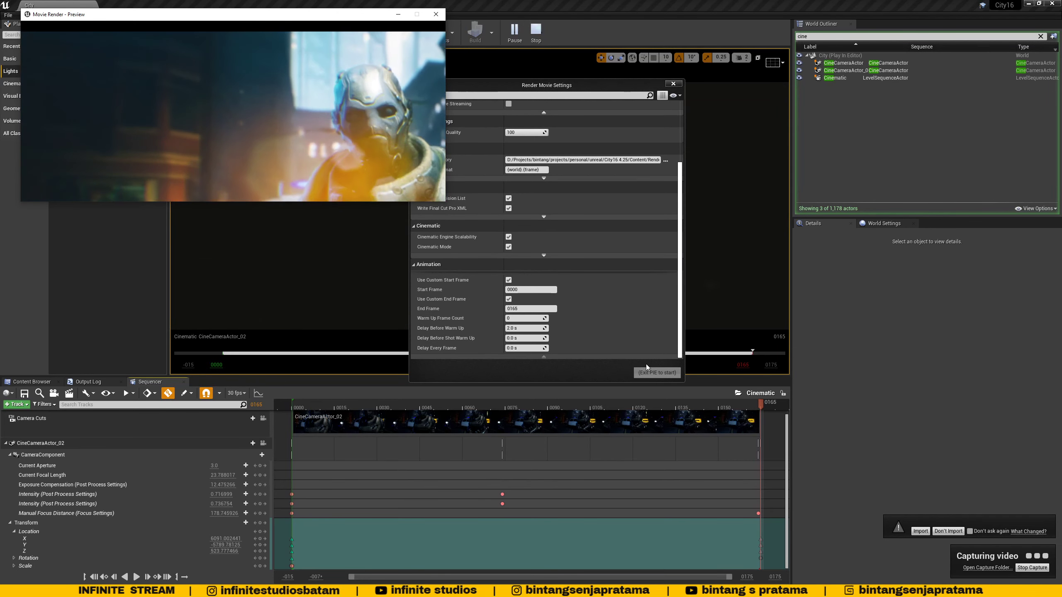
# Expand the advanced General render options, check the game mode override, and decline importing the newly rendered source files.
pyautogui.click(554, 180)
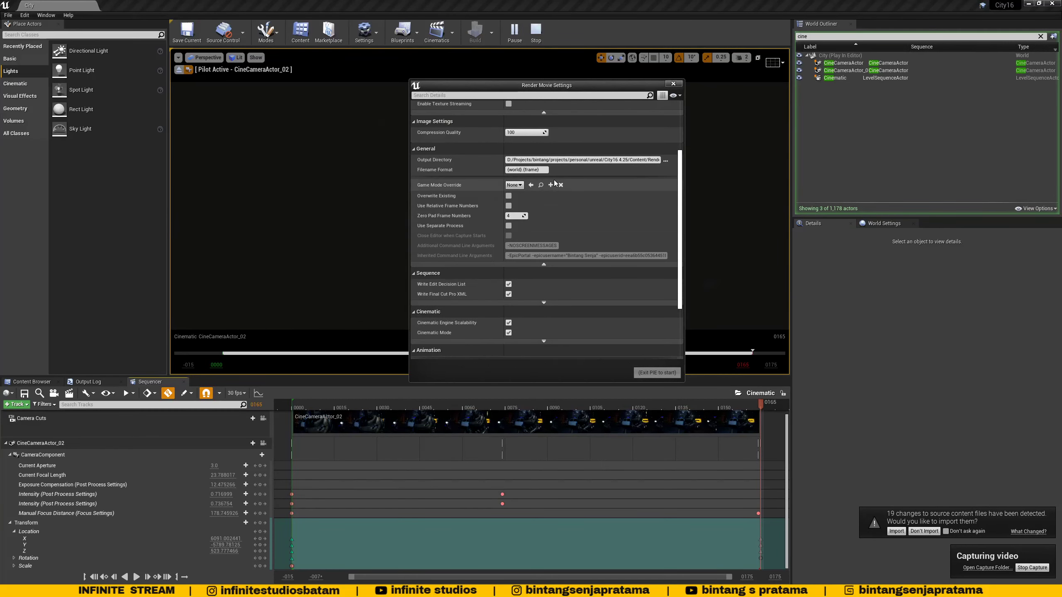
pyautogui.click(514, 185)
pyautogui.click(517, 185)
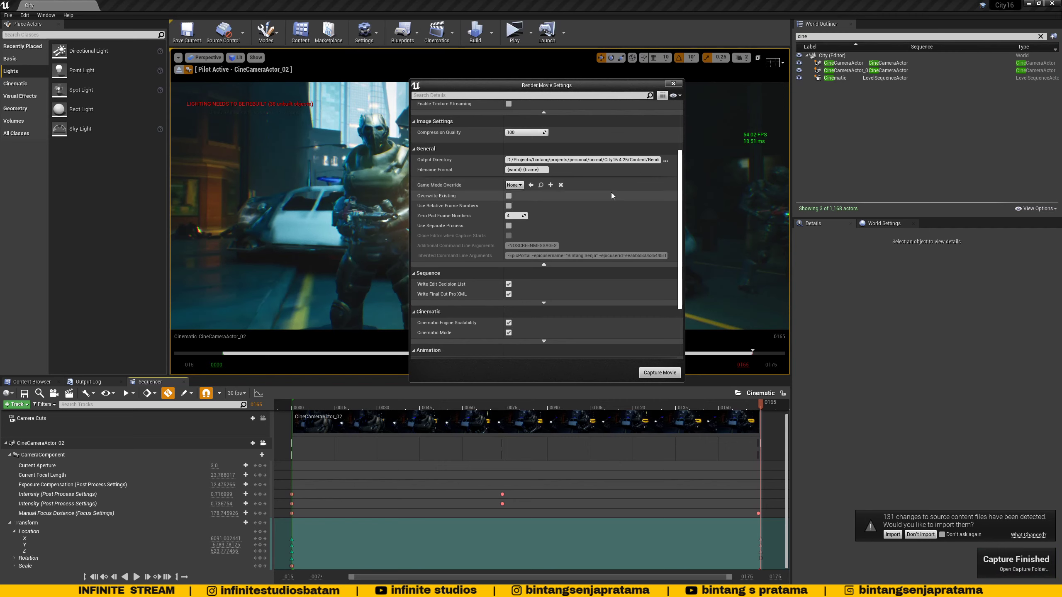
pyautogui.scroll(-2, 662, 202)
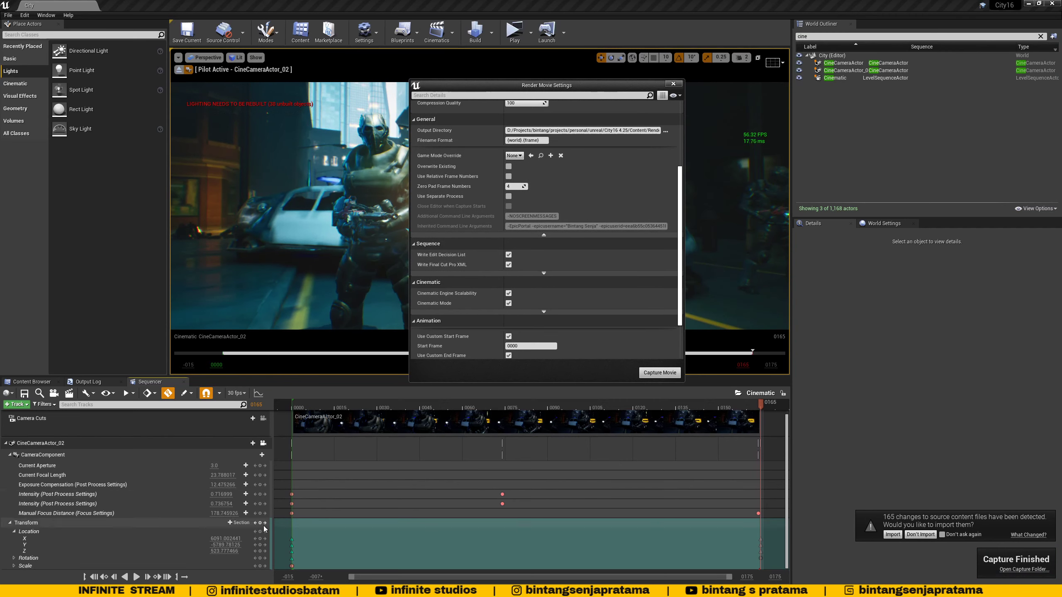
pyautogui.click(919, 533)
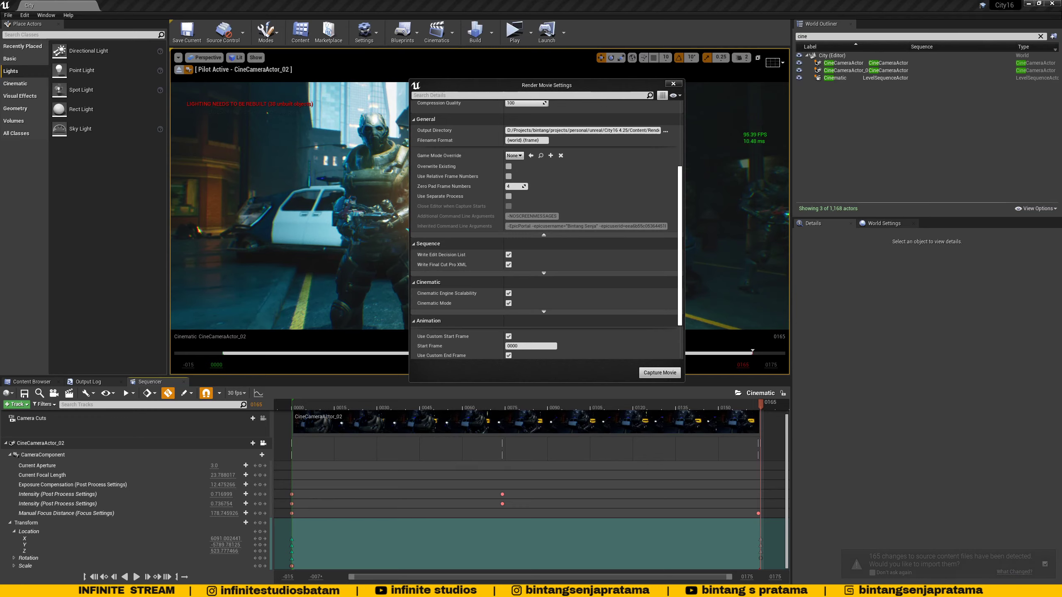
# Switch to the Render folder in File Explorer, refresh it and check the thumbnails of the new PNG frames.
pyautogui.click(106, 566)
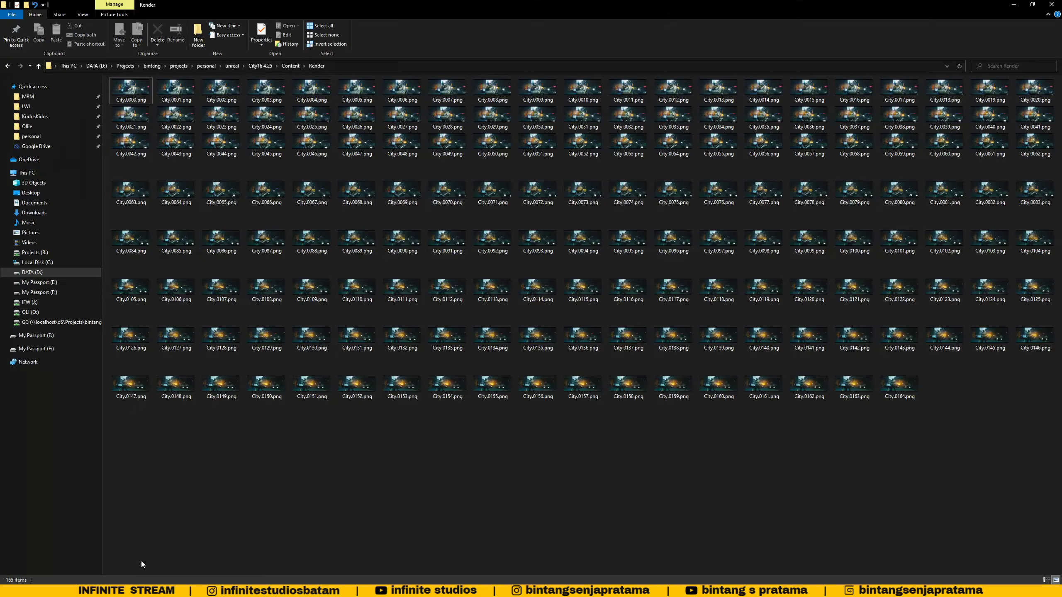
pyautogui.rightClick(427, 464)
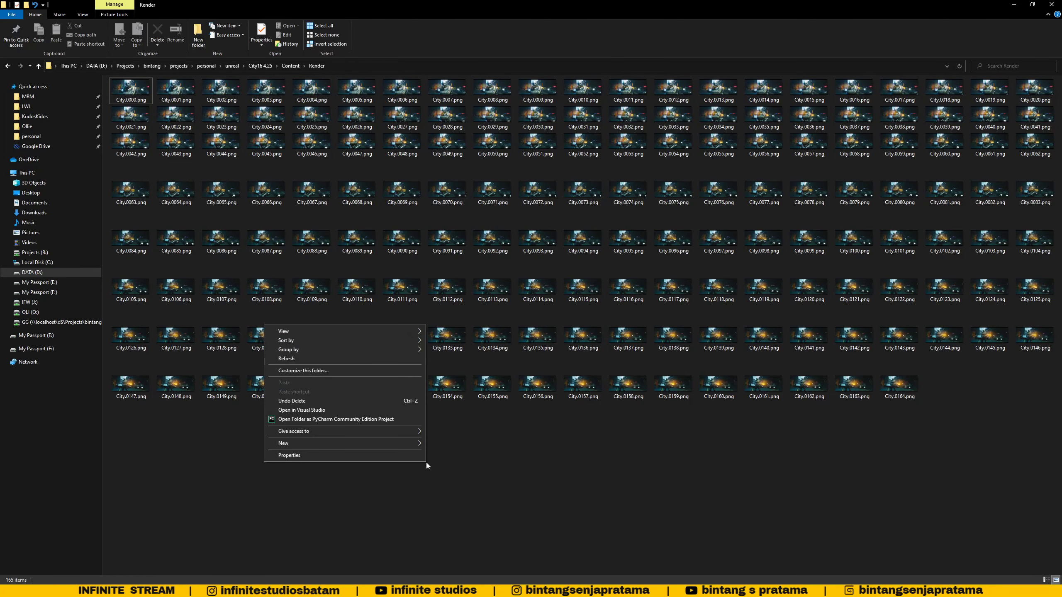
pyautogui.click(350, 359)
pyautogui.click(382, 449)
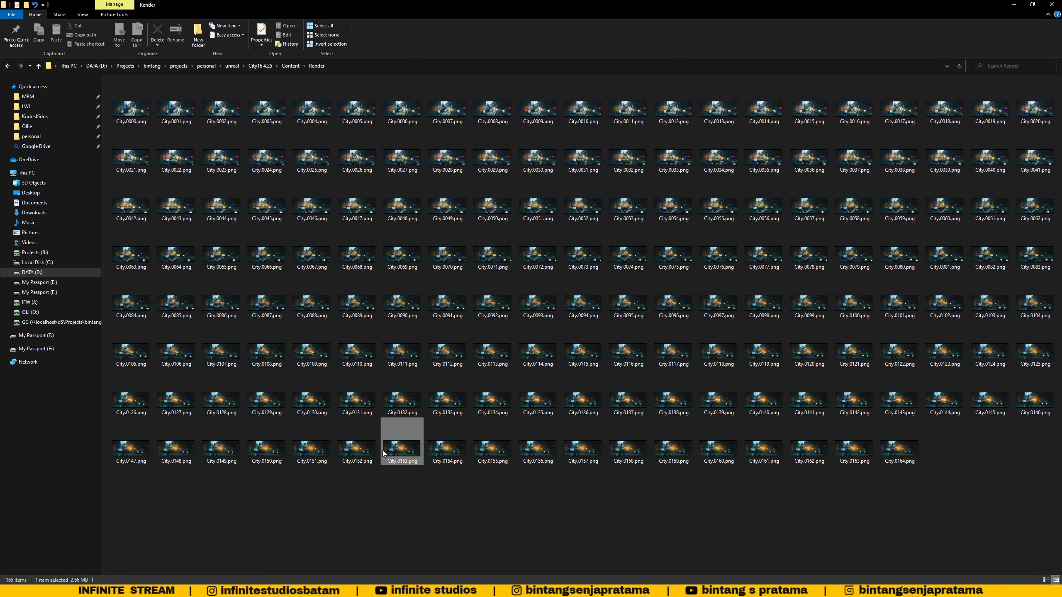
pyautogui.click(414, 501)
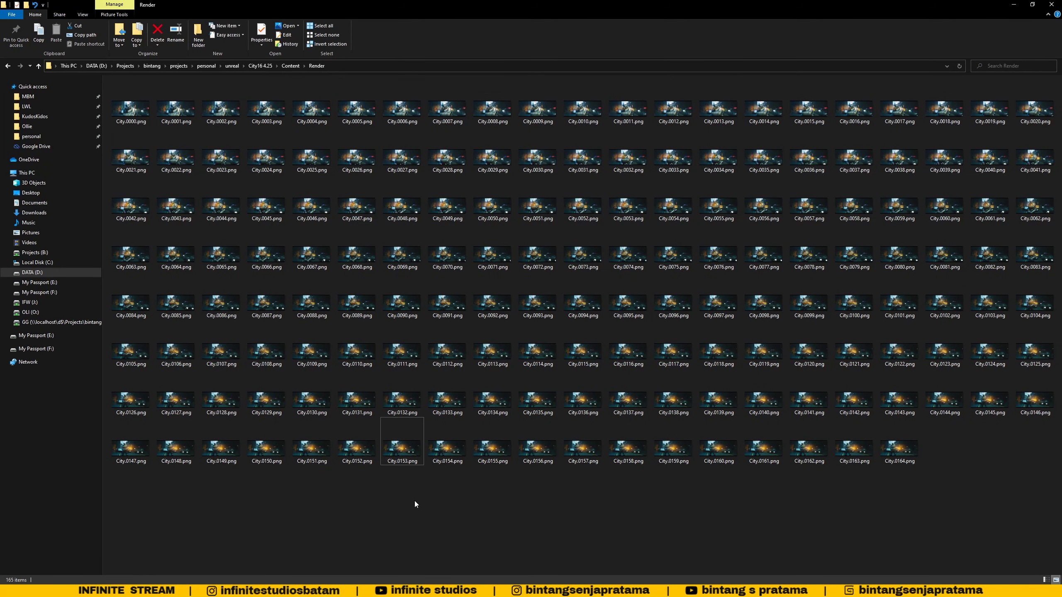
# Switch to the RV player, restore its window to a smaller size and open a new empty session.
pyautogui.rightClick(139, 112)
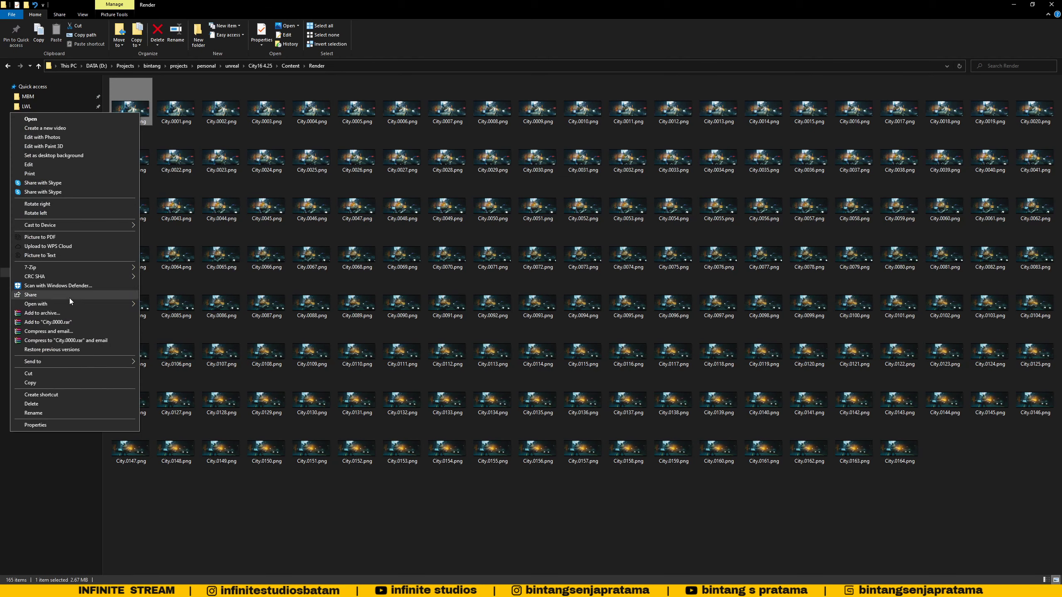
pyautogui.moveTo(68, 303)
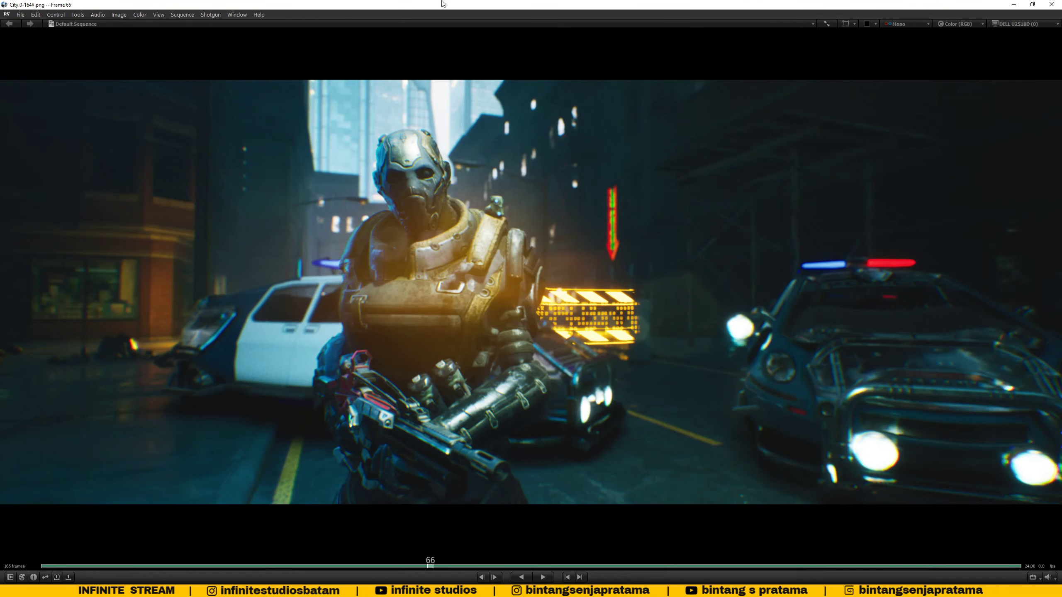
pyautogui.doubleClick(443, 3)
pyautogui.moveTo(346, 144); pyautogui.dragTo(390, 144)
pyautogui.click(397, 165)
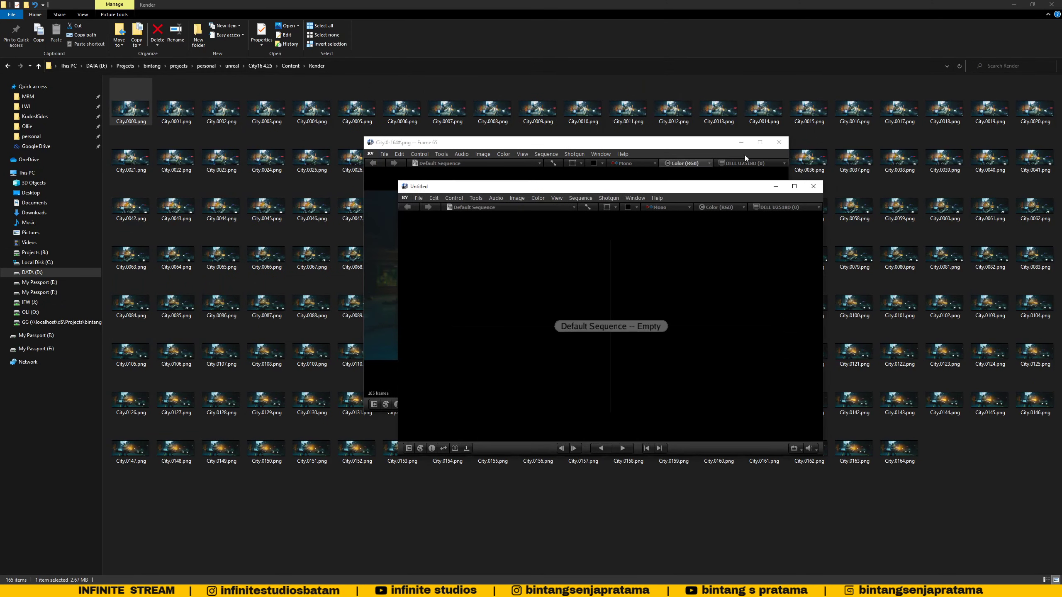
# Load the Render folder from the project's Content directory into the empty RV session, maximize the player and play the sequence.
pyautogui.click(151, 113)
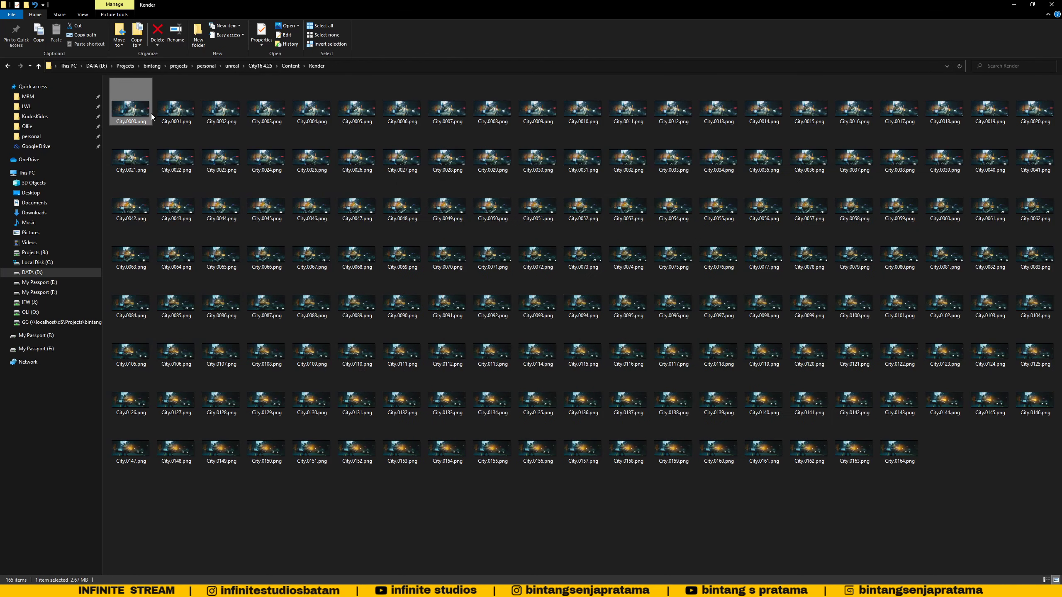
pyautogui.click(293, 66)
pyautogui.hotkey('alt', 'Tab')
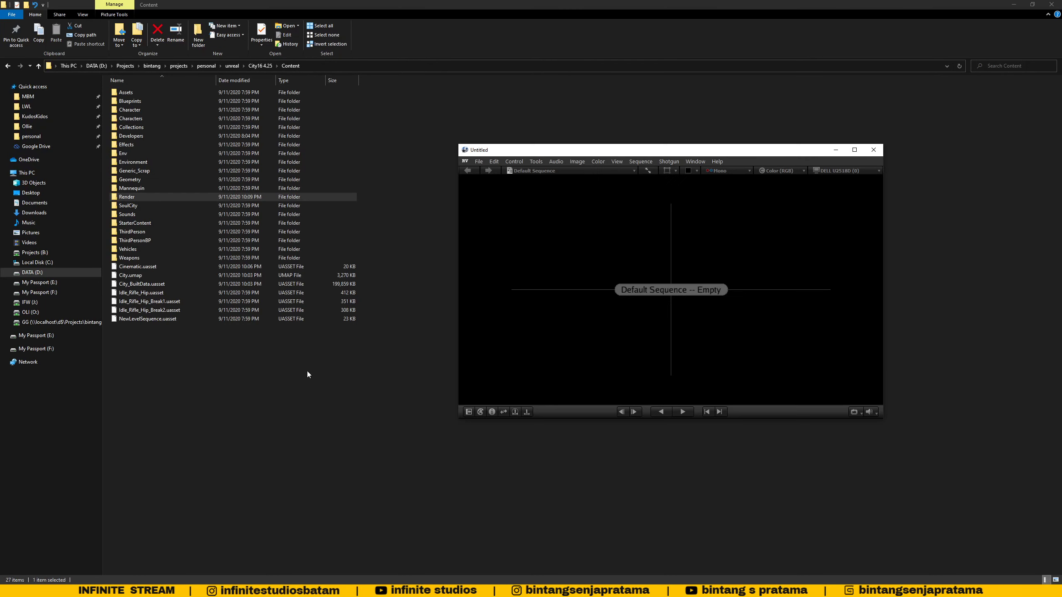
pyautogui.moveTo(126, 196); pyautogui.dragTo(618, 180)
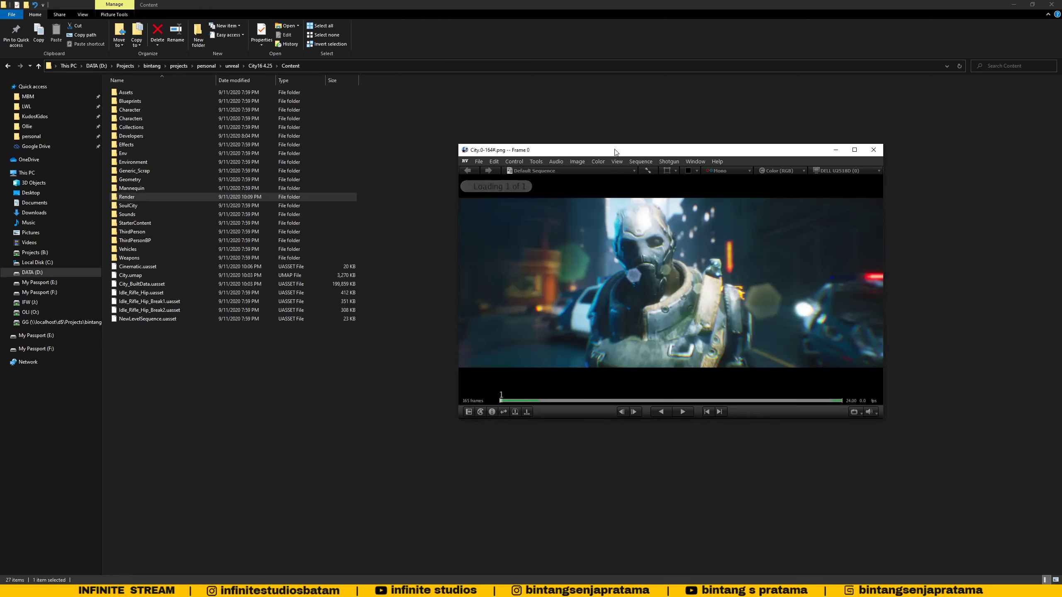
pyautogui.doubleClick(613, 150)
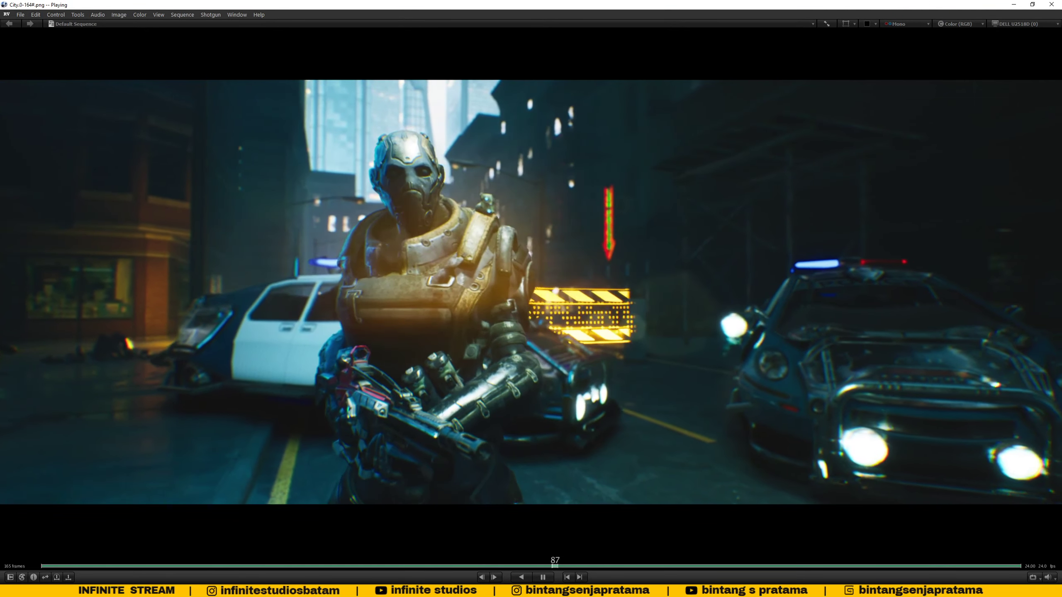
# Switch back to Unreal Engine, close the Render Movie Settings and show the Content Browser.
pyautogui.moveTo(179, 591)
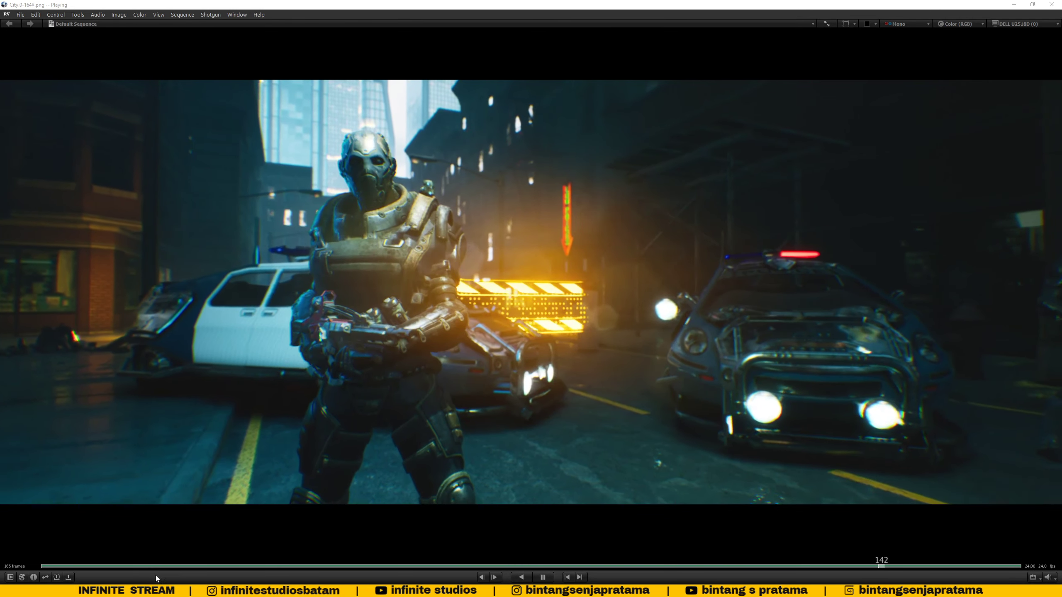
pyautogui.moveTo(125, 591)
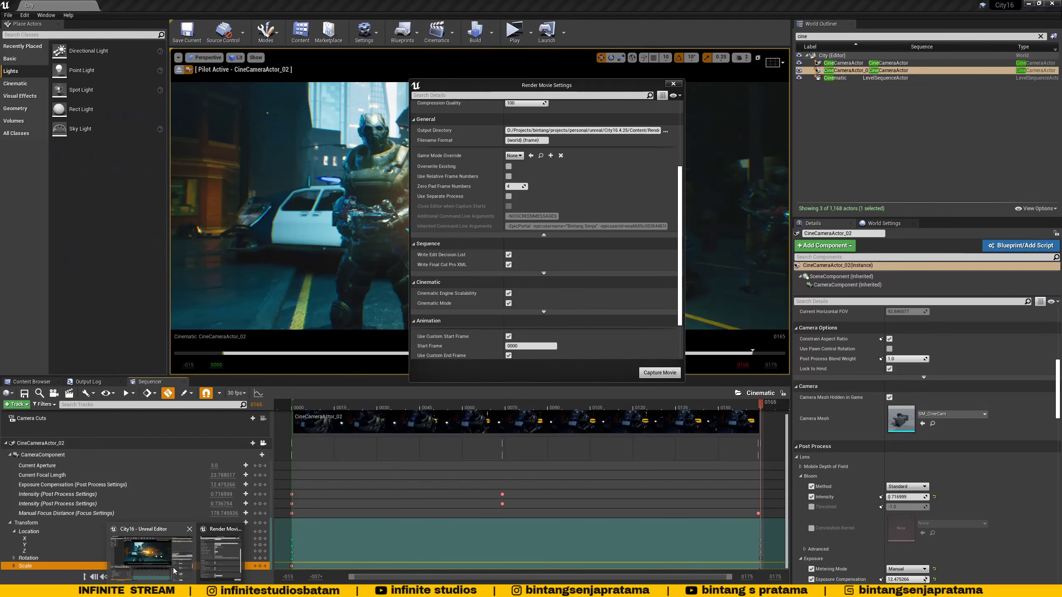
pyautogui.click(175, 568)
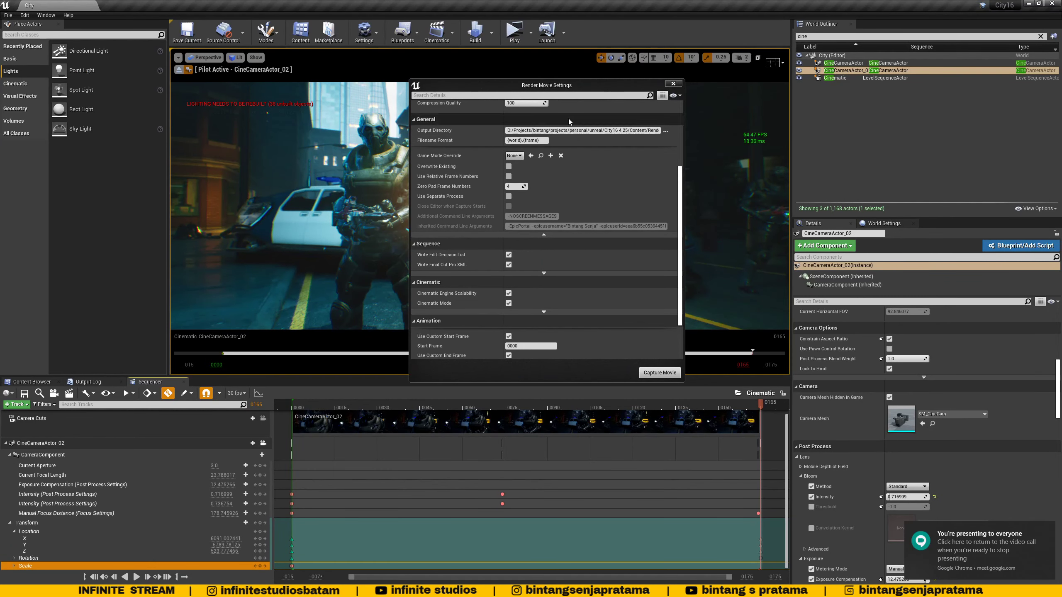
pyautogui.moveTo(585, 89); pyautogui.dragTo(632, 99)
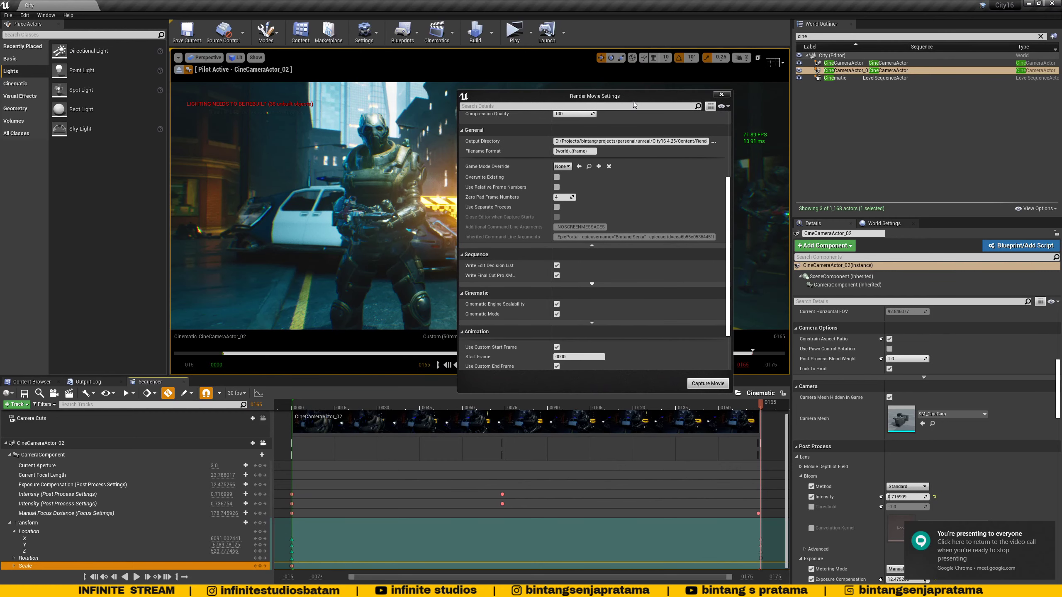
pyautogui.click(721, 95)
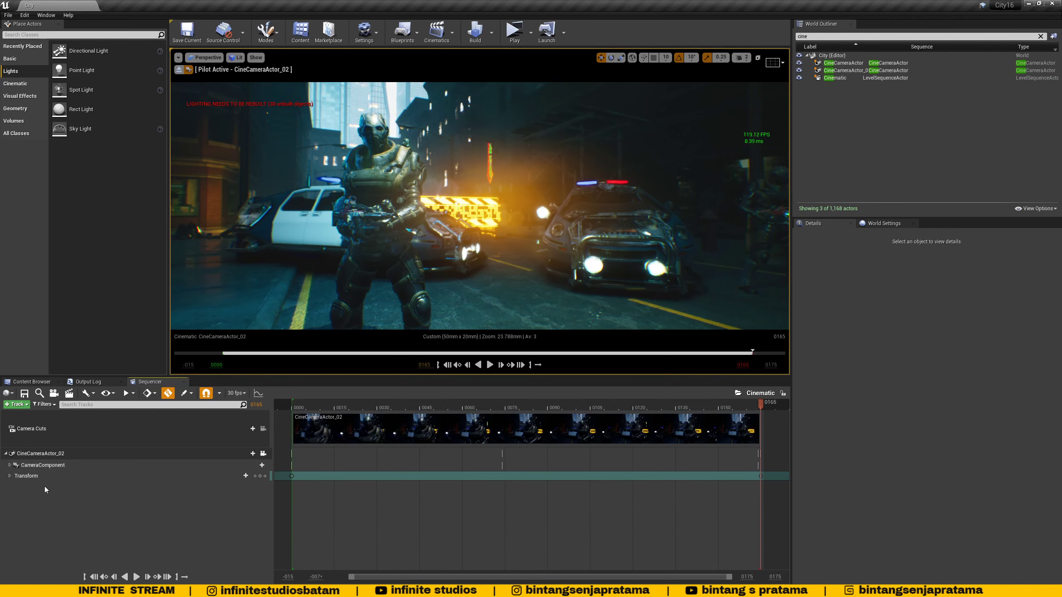
pyautogui.click(30, 381)
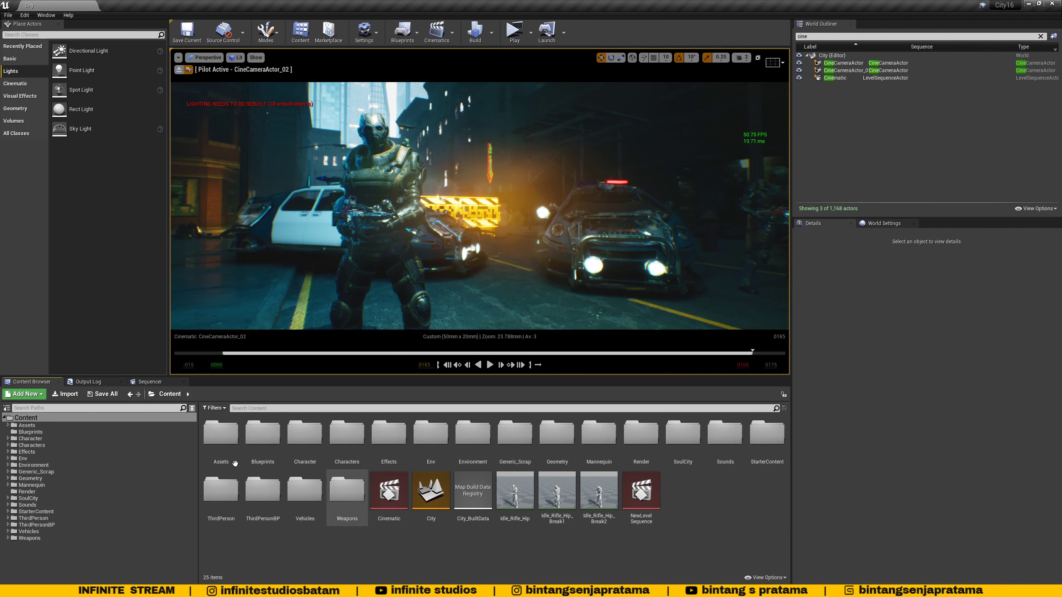
pyautogui.click(452, 39)
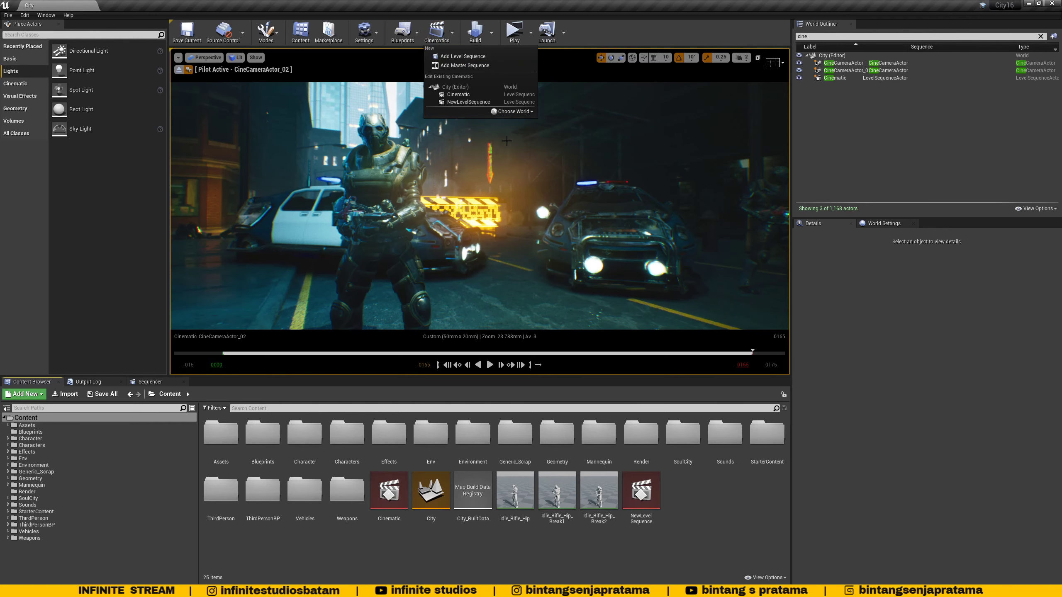
pyautogui.click(457, 55)
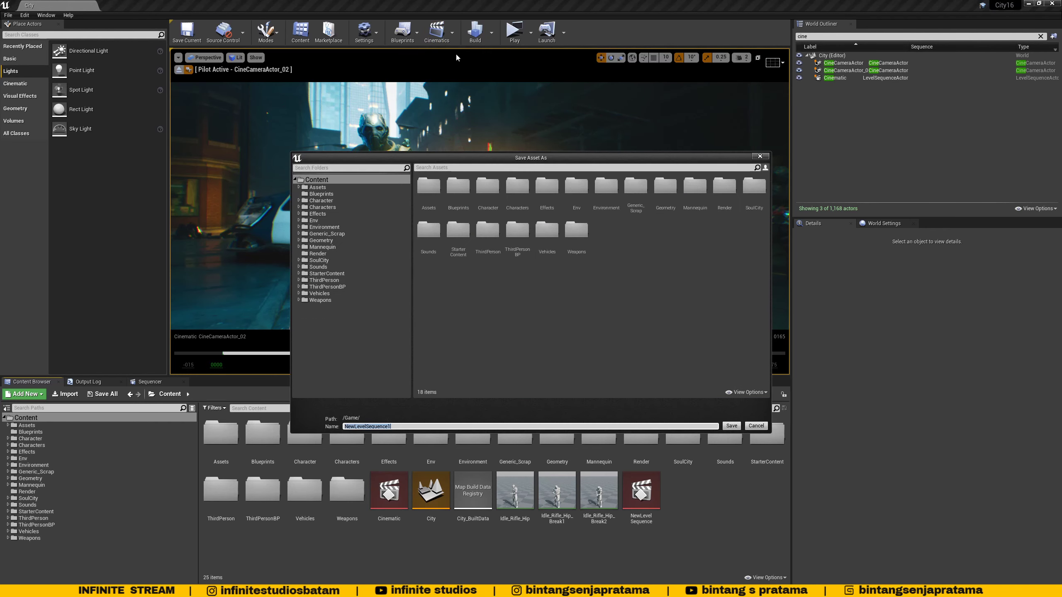
pyautogui.click(396, 427)
pyautogui.click(766, 427)
# Point out the Cinematic and NewLevelSequence assets in the Content folder, finishing with Cinematic selected.
pyautogui.click(389, 494)
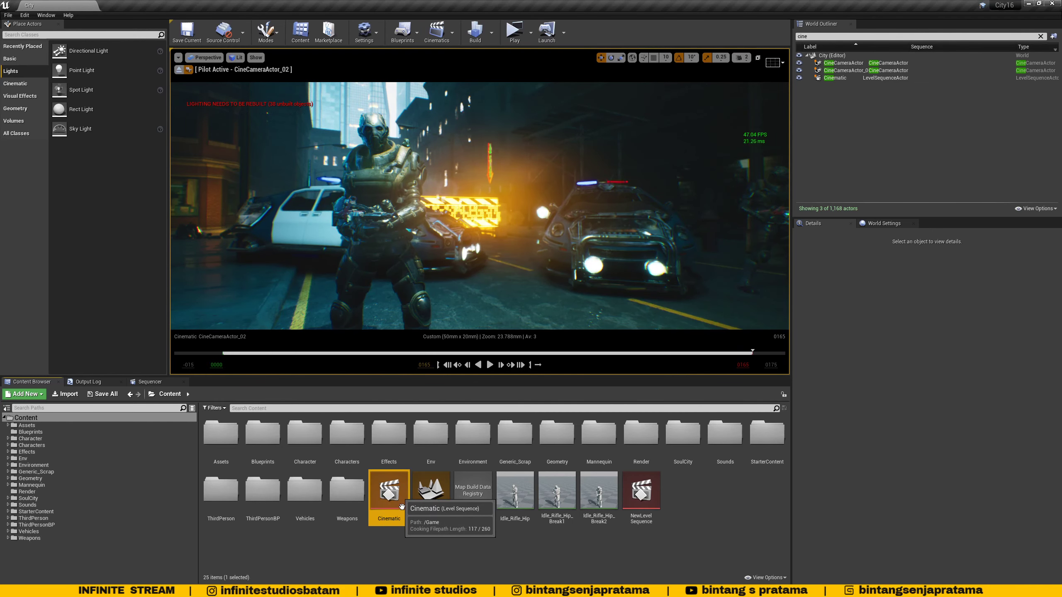
pyautogui.click(641, 491)
pyautogui.click(389, 492)
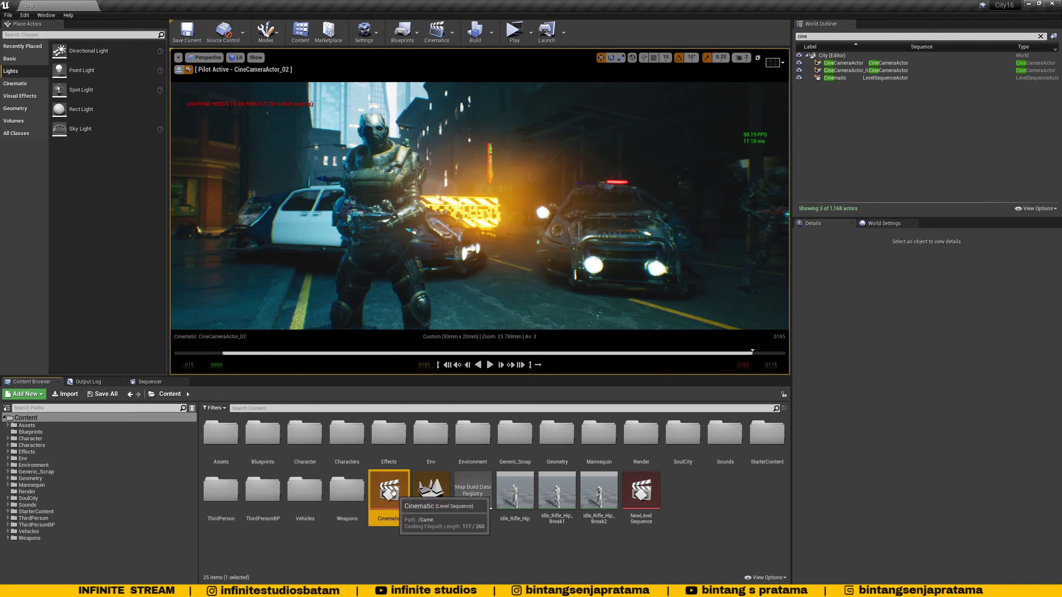
pyautogui.click(646, 495)
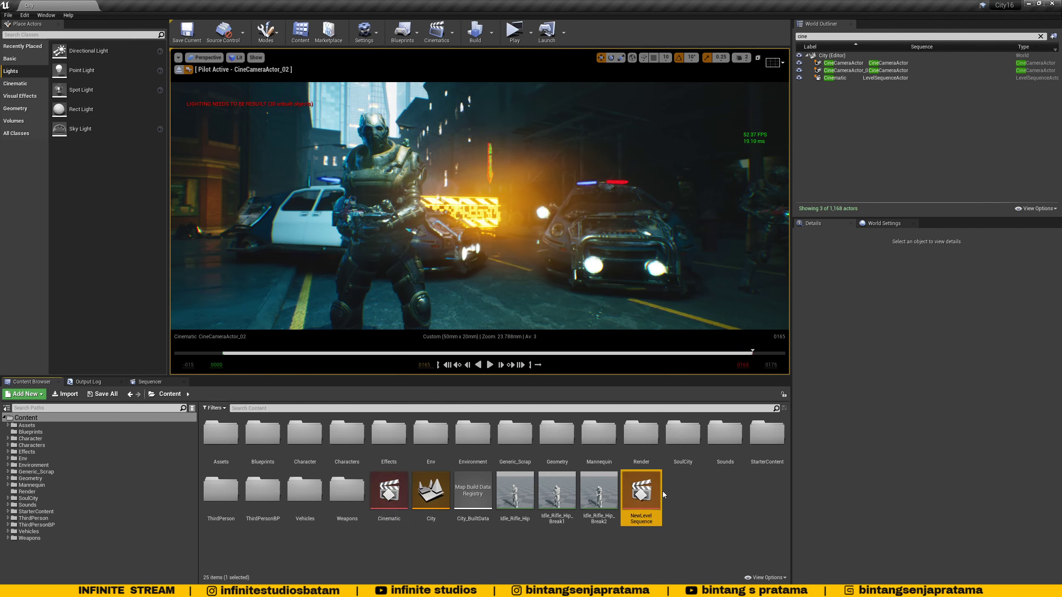
pyautogui.click(379, 489)
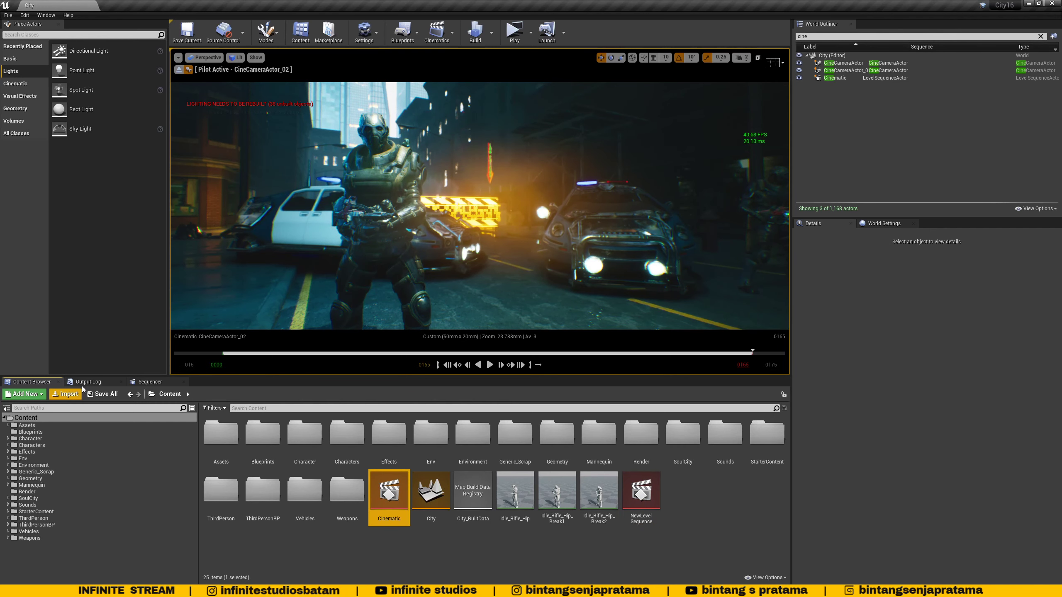
# Return to Sequencer, select the Cinematic actor and the CineCameraActor_02 track, play the shot and review the camera's lens and focus settings.
pyautogui.click(150, 382)
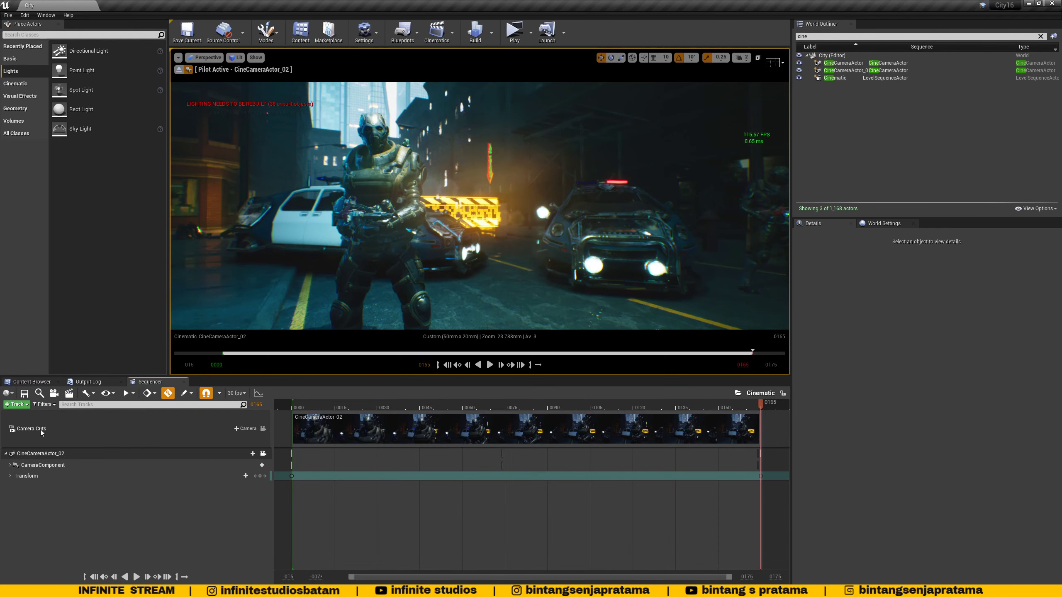
pyautogui.click(835, 78)
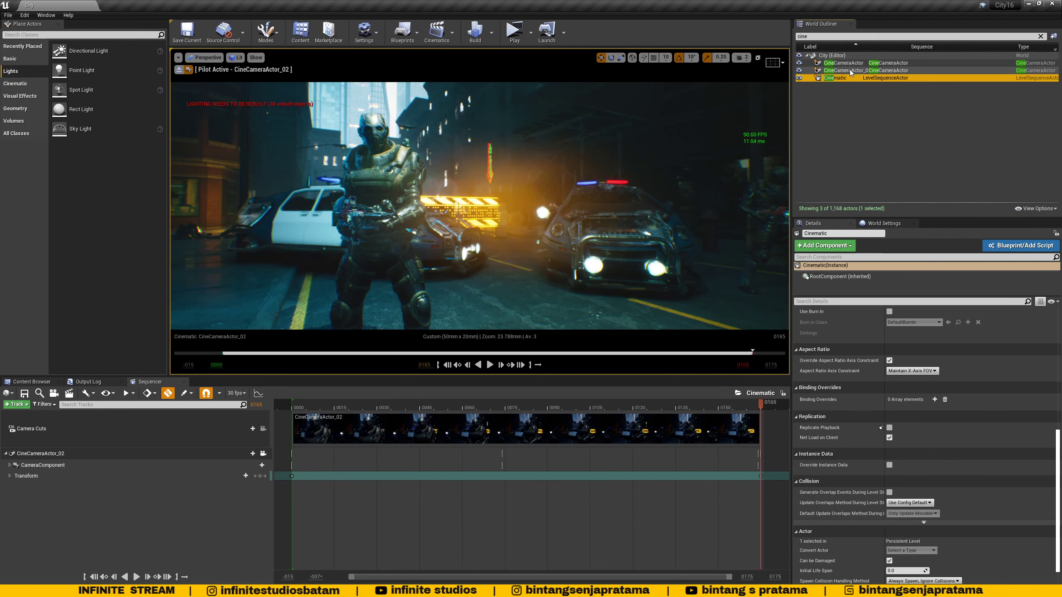
pyautogui.click(118, 451)
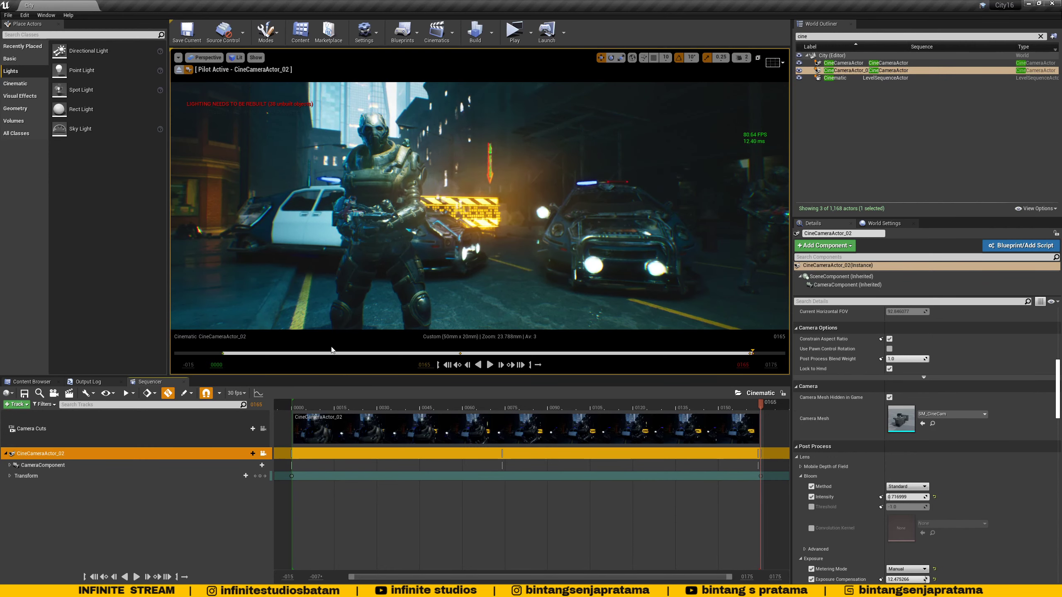
pyautogui.click(489, 365)
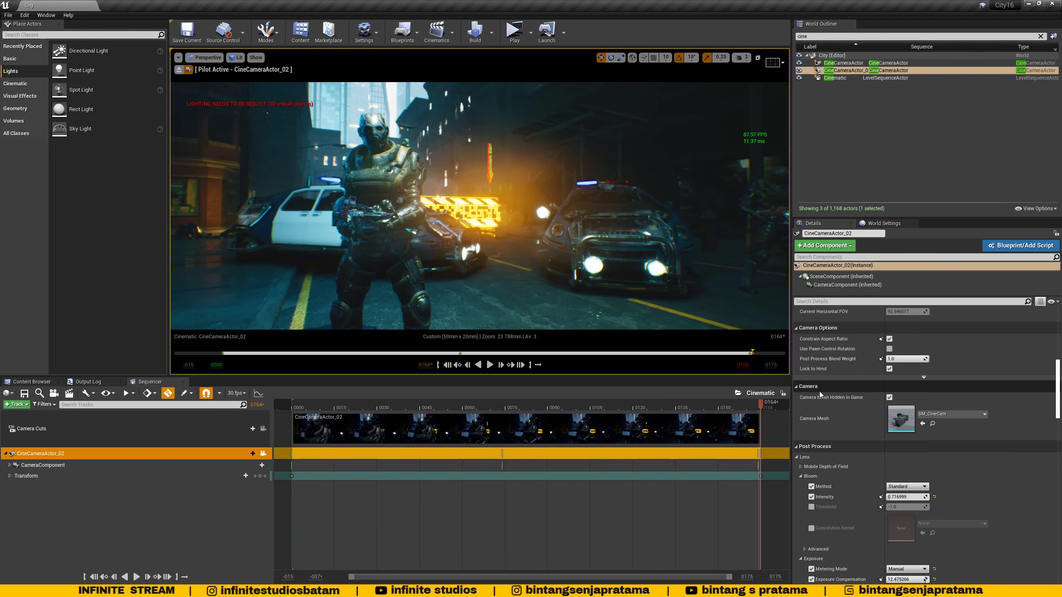
pyautogui.scroll(3, 912, 410)
pyautogui.scroll(5, 912, 410)
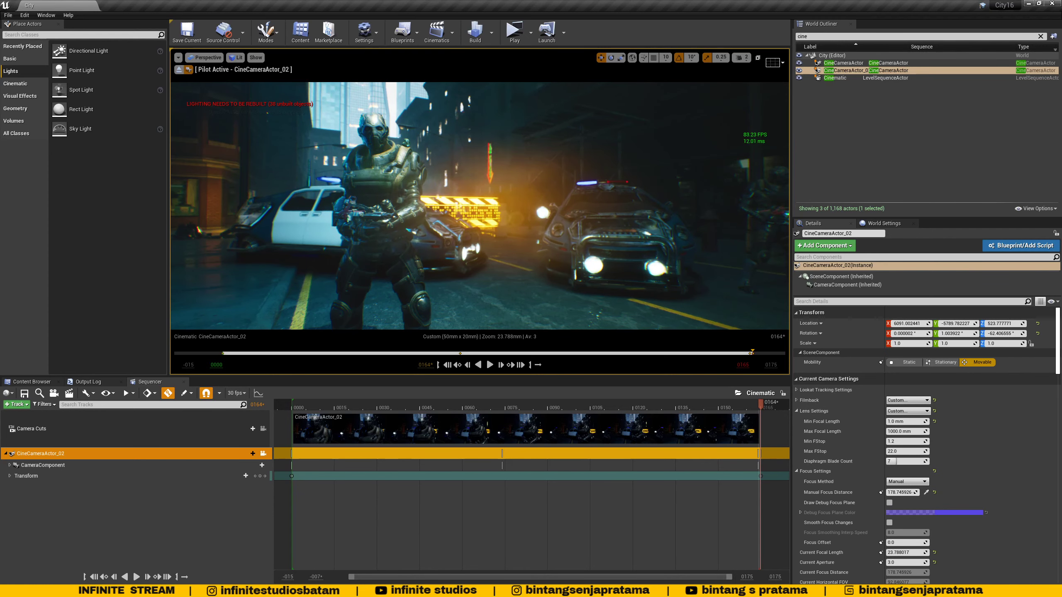
# Switch to Chrome and review the aspect ratio article's "The Squares Within the Rectangle" section and its film stills with grid overlays.
pyautogui.moveTo(178, 593)
pyautogui.click(222, 558)
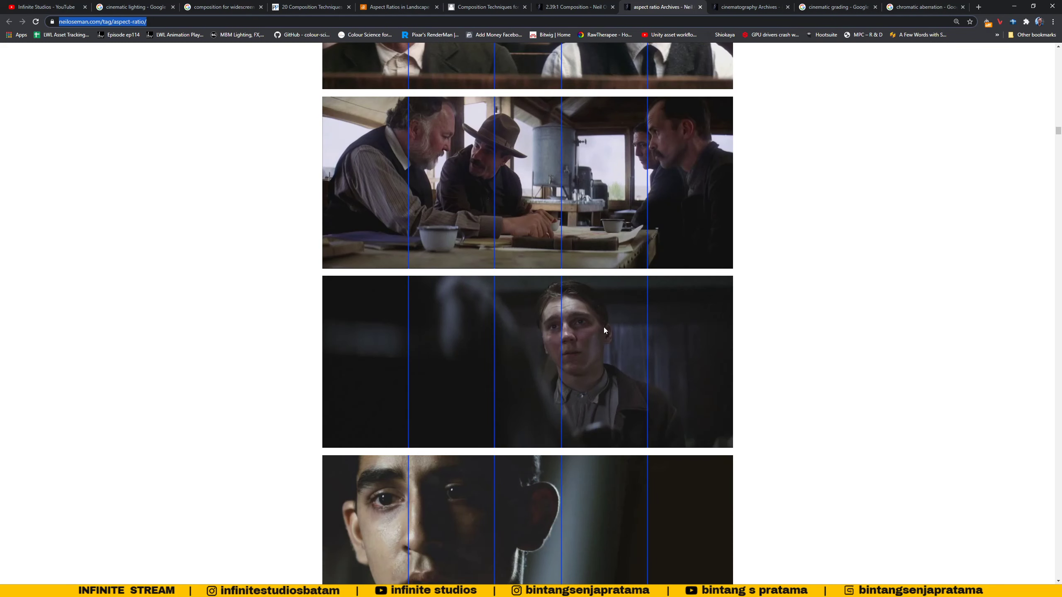
pyautogui.scroll(12, 548, 330)
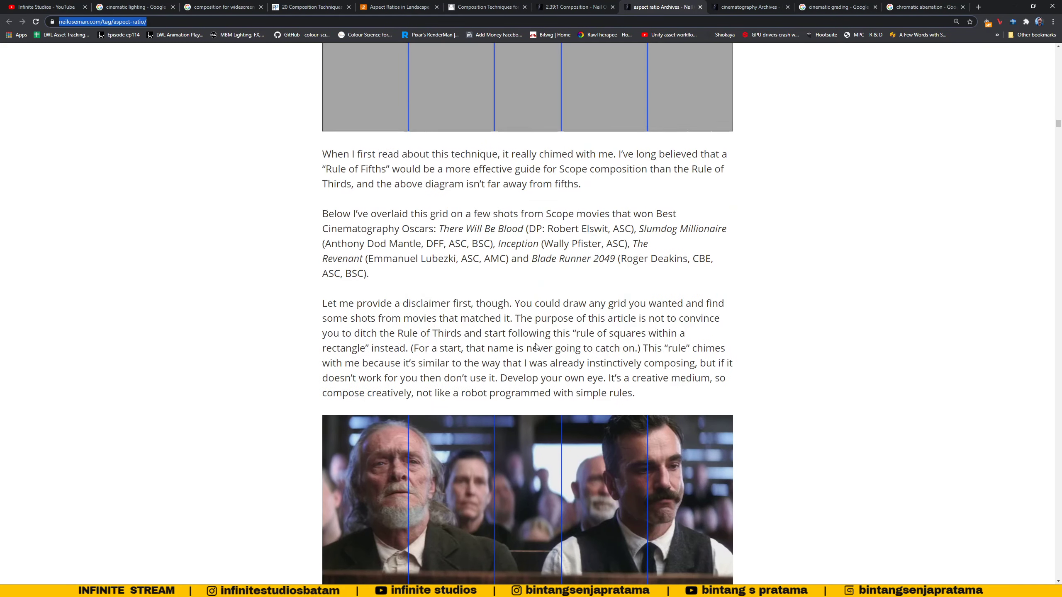
pyautogui.scroll(11, 537, 344)
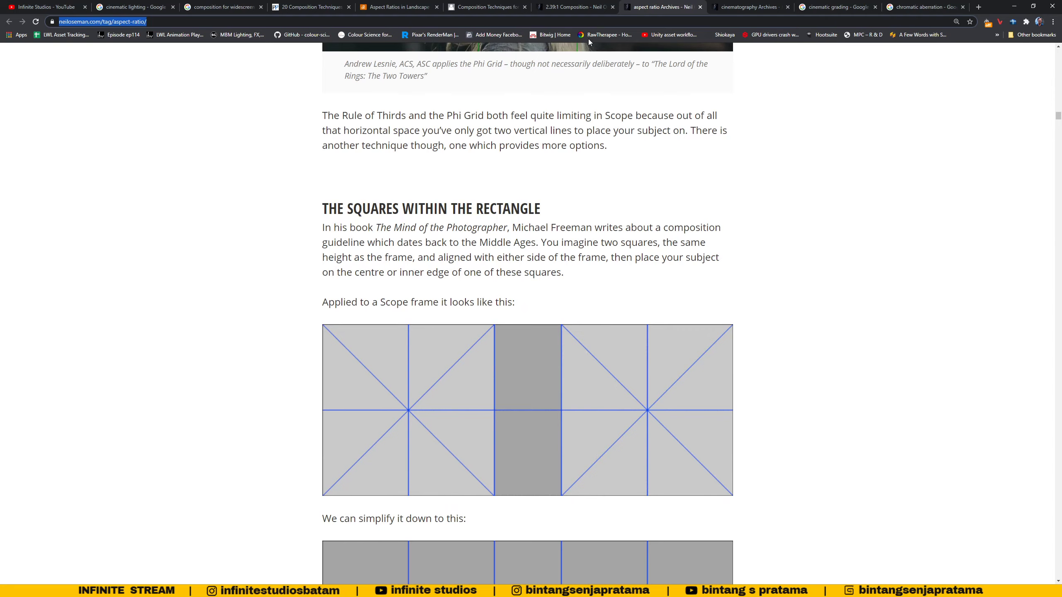
pyautogui.moveTo(328, 209); pyautogui.dragTo(549, 203)
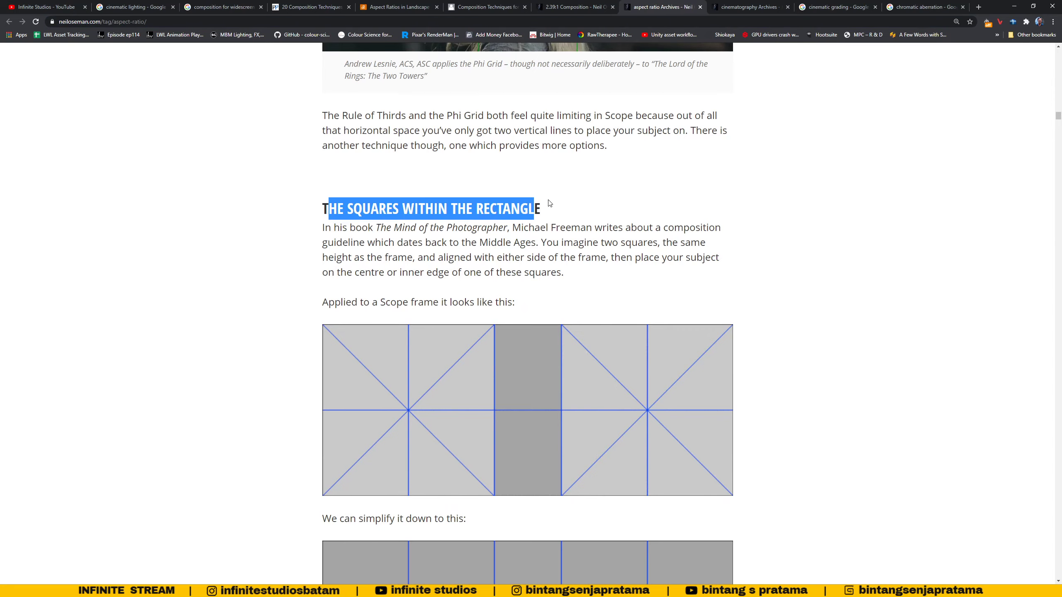
pyautogui.click(561, 211)
pyautogui.scroll(-20, 561, 211)
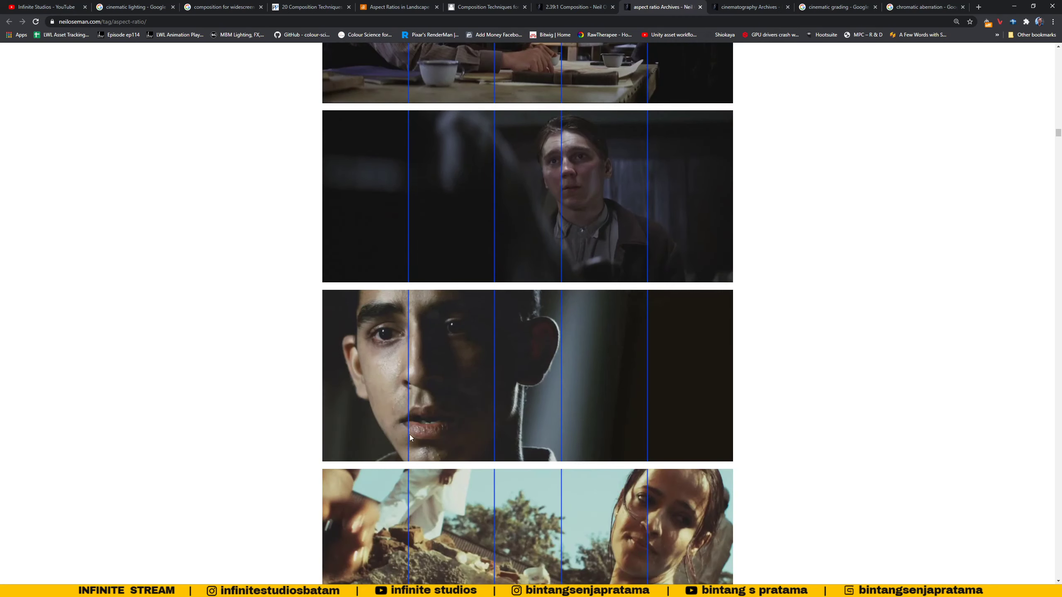
# Switch back to Unreal Engine and scrub the Cinematic sequence back and forth to examine the trooper's framing, stopping at frame 43.
pyautogui.hotkey('alt', 'Tab')
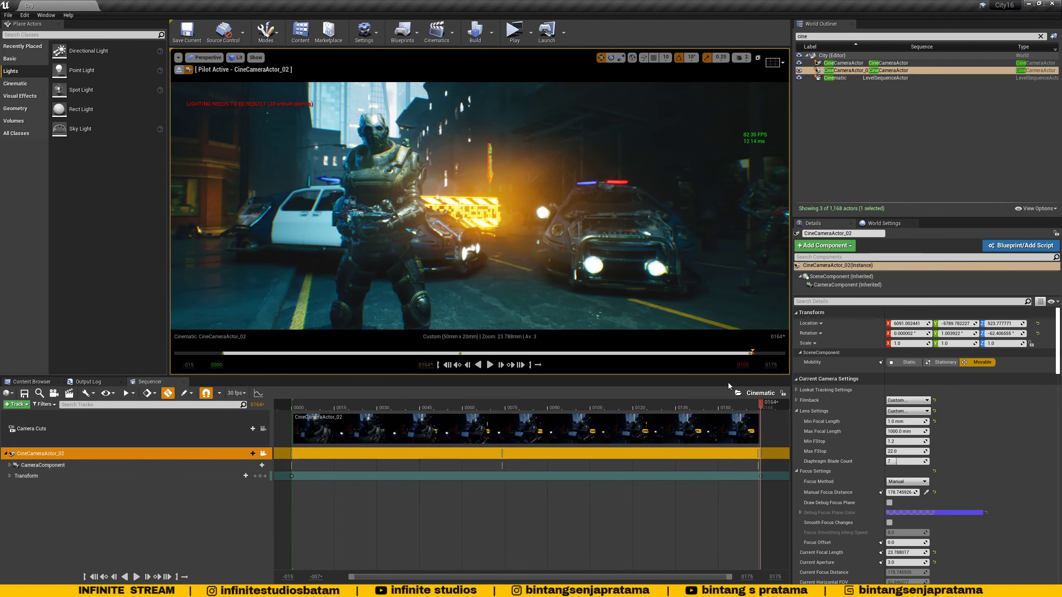
pyautogui.moveTo(735, 405); pyautogui.dragTo(397, 409)
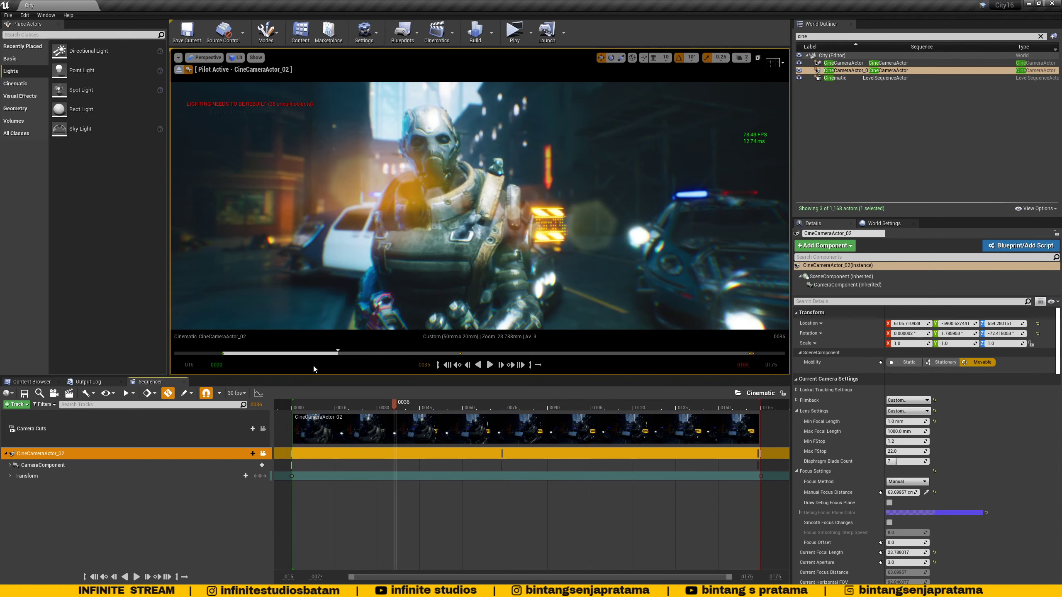
pyautogui.moveTo(403, 404); pyautogui.dragTo(469, 403)
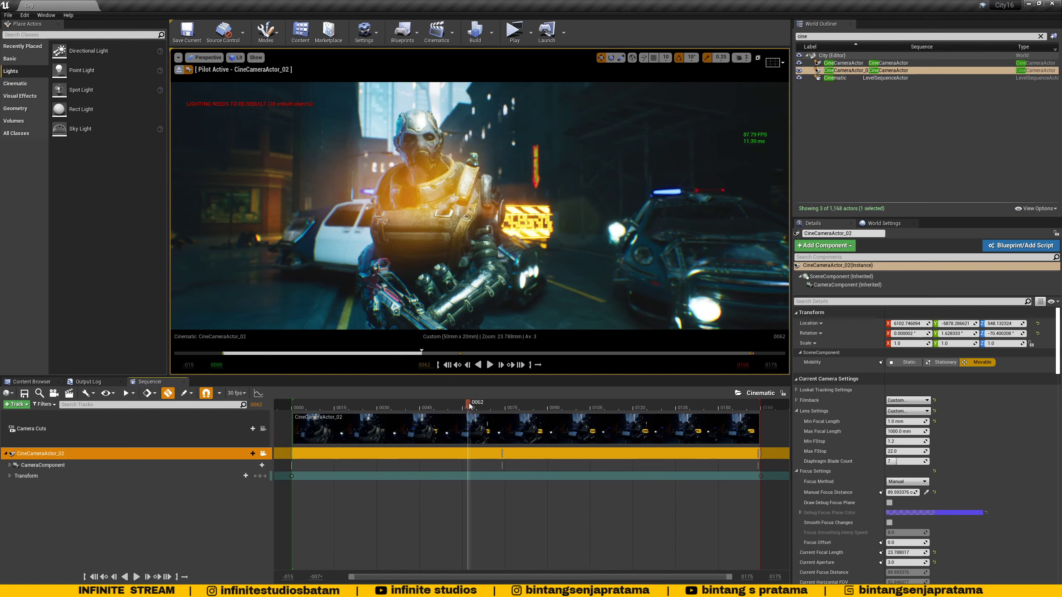
pyautogui.moveTo(469, 403); pyautogui.dragTo(304, 409)
pyautogui.moveTo(306, 410); pyautogui.dragTo(502, 407)
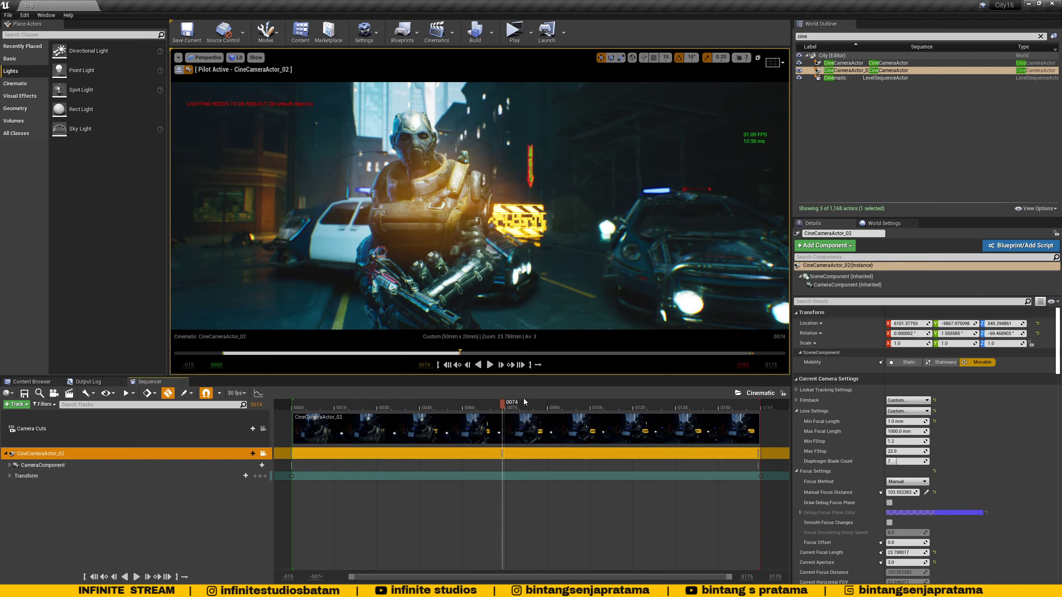
pyautogui.moveTo(480, 407); pyautogui.dragTo(418, 408)
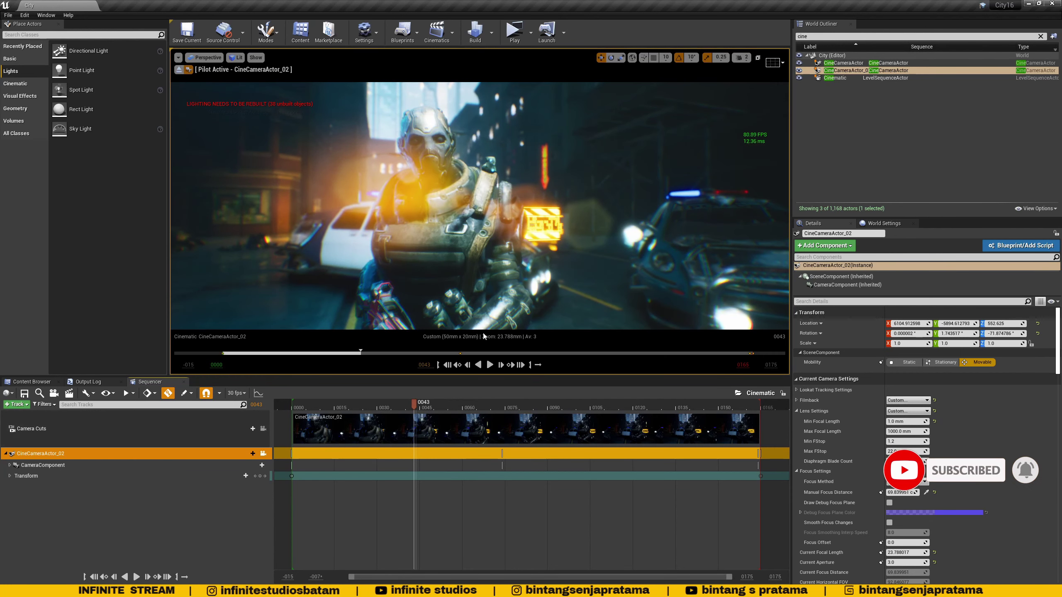
# Play the Cinematic sequence, pause it at frame 92 and switch to the City 16 YouTube page in Chrome.
pyautogui.click(489, 365)
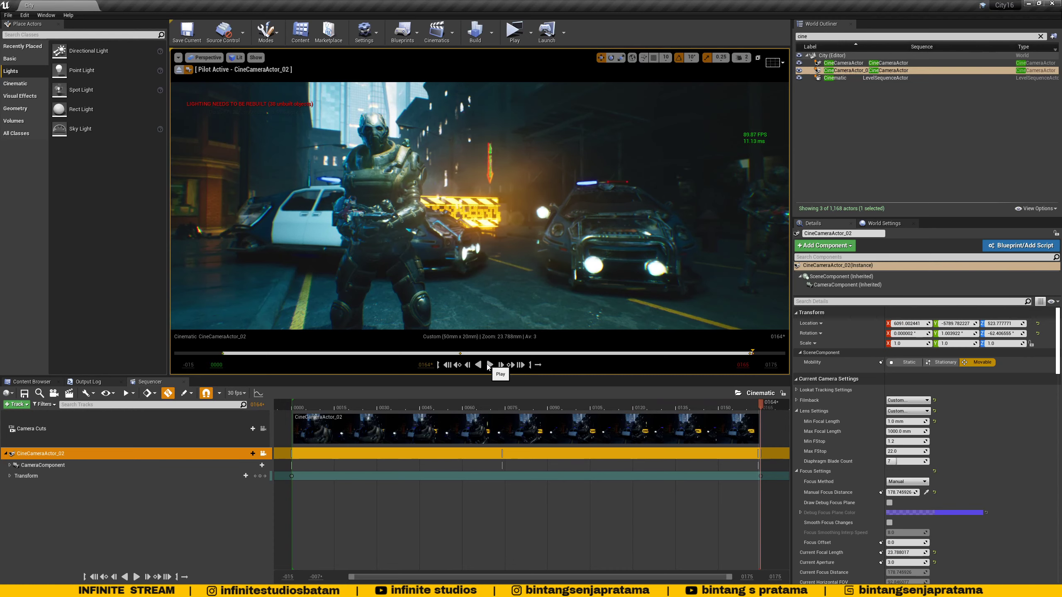
pyautogui.click(489, 366)
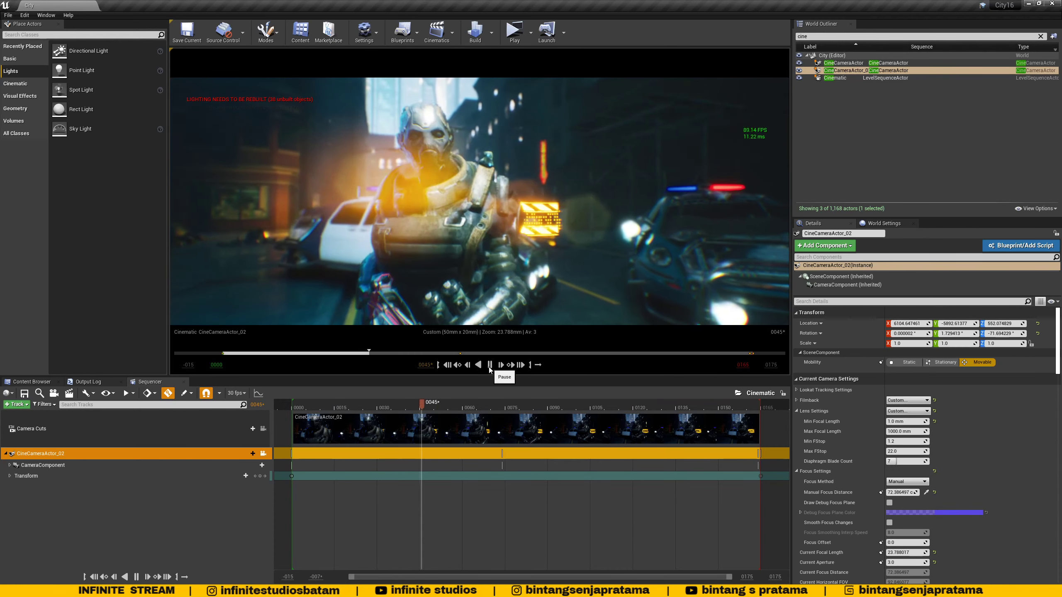
pyautogui.click(490, 366)
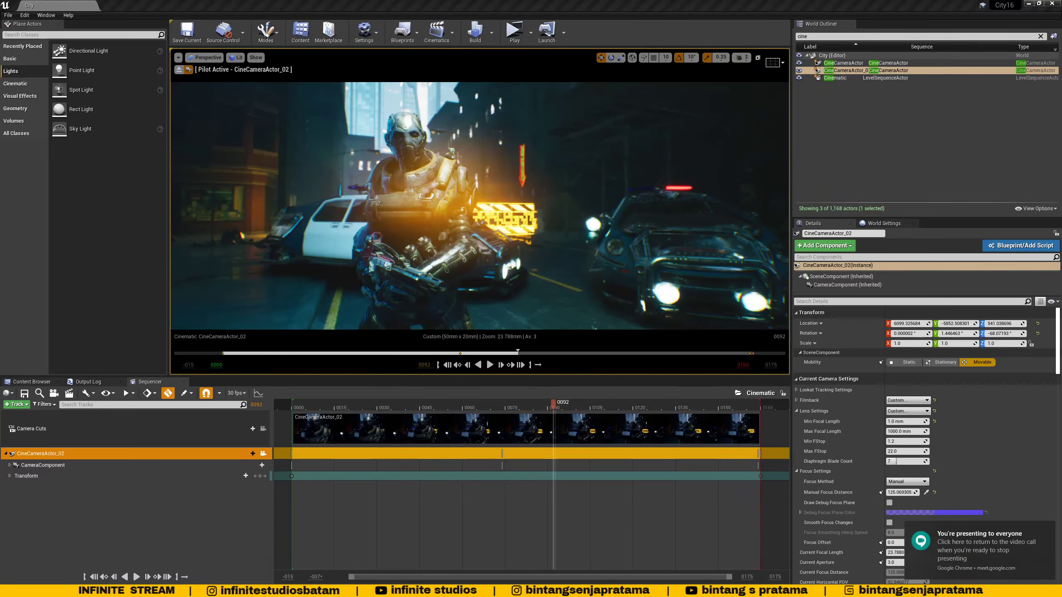
pyautogui.hotkey('alt', 'Tab')
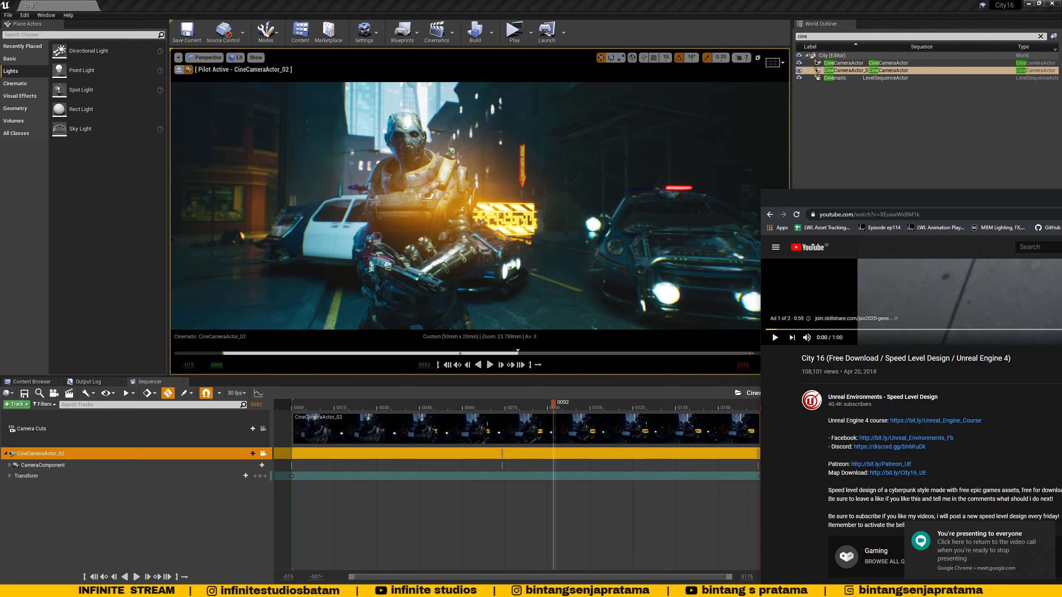
# Read through the City 16 video's description and its Map Download link, and return to the player.
pyautogui.scroll(-5, 221, 361)
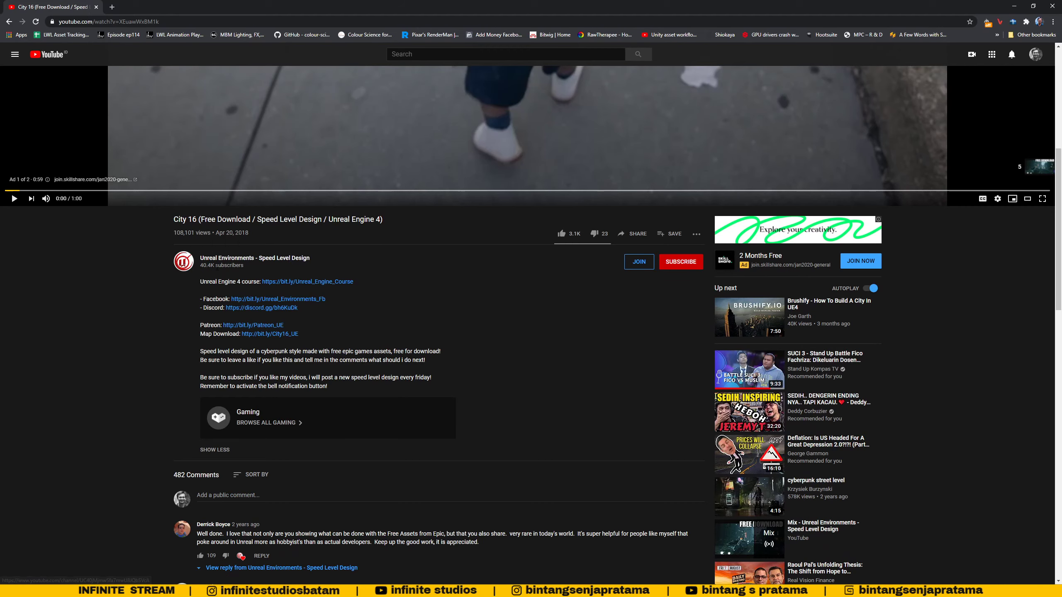
pyautogui.scroll(2, 245, 270)
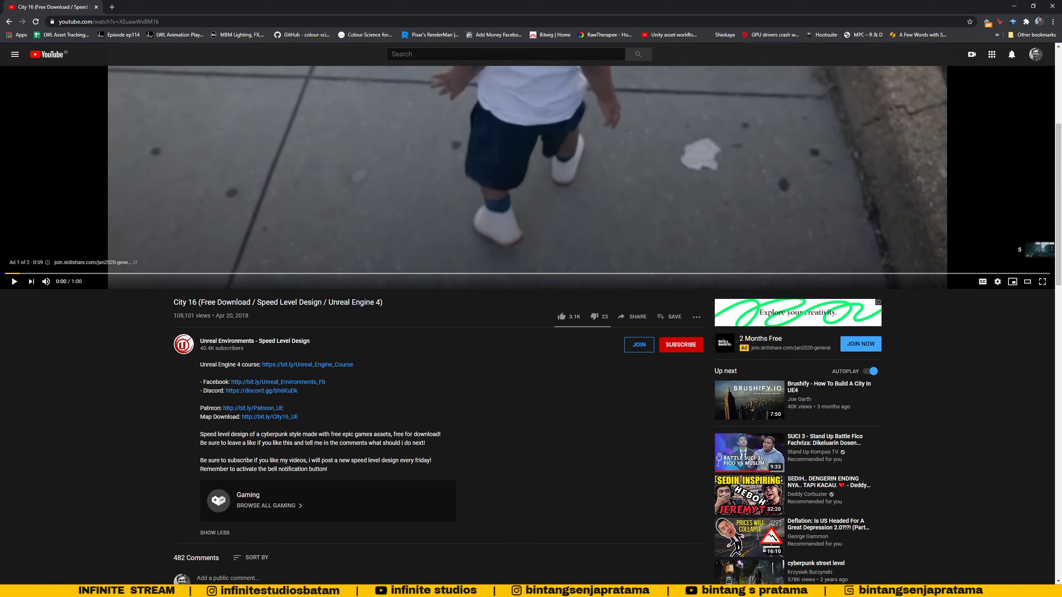
pyautogui.scroll(-2, 219, 347)
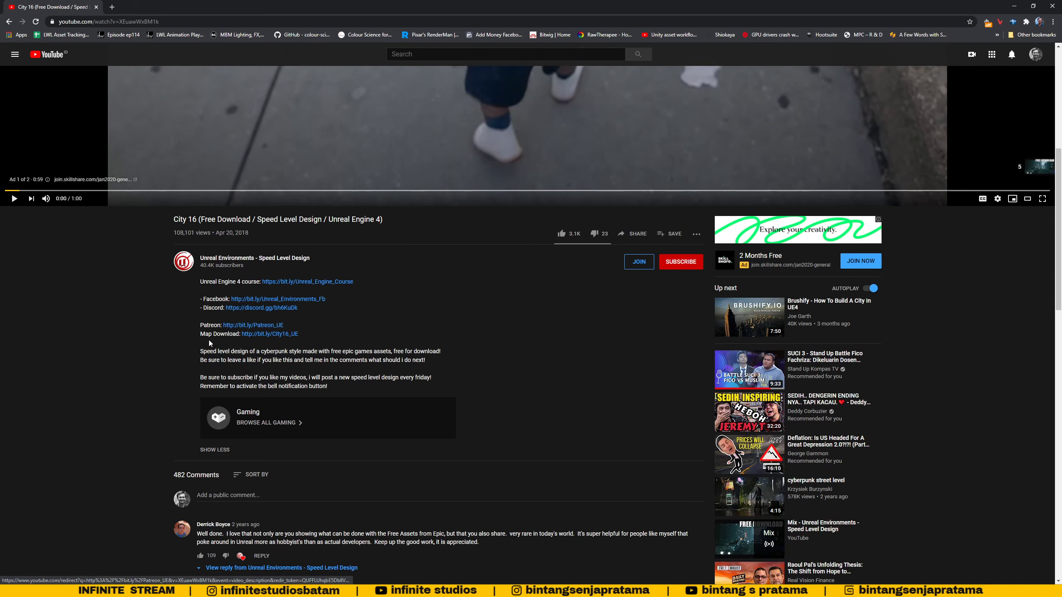
pyautogui.scroll(7, 601, 369)
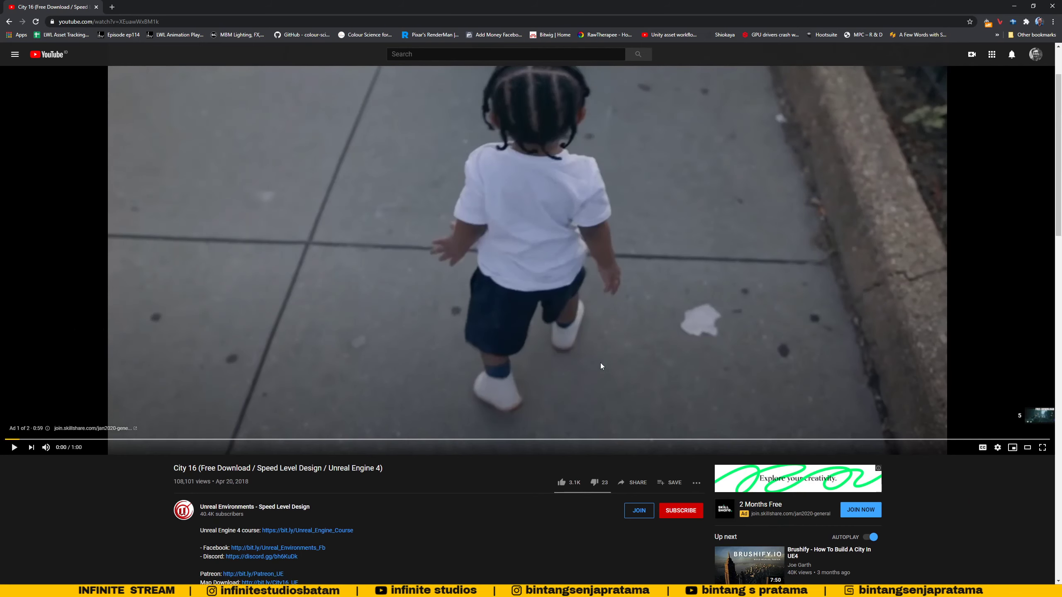
# Play the City 16 video, skip the ad and jump ahead through the footage to 2:31 and 3:15.
pyautogui.click(549, 363)
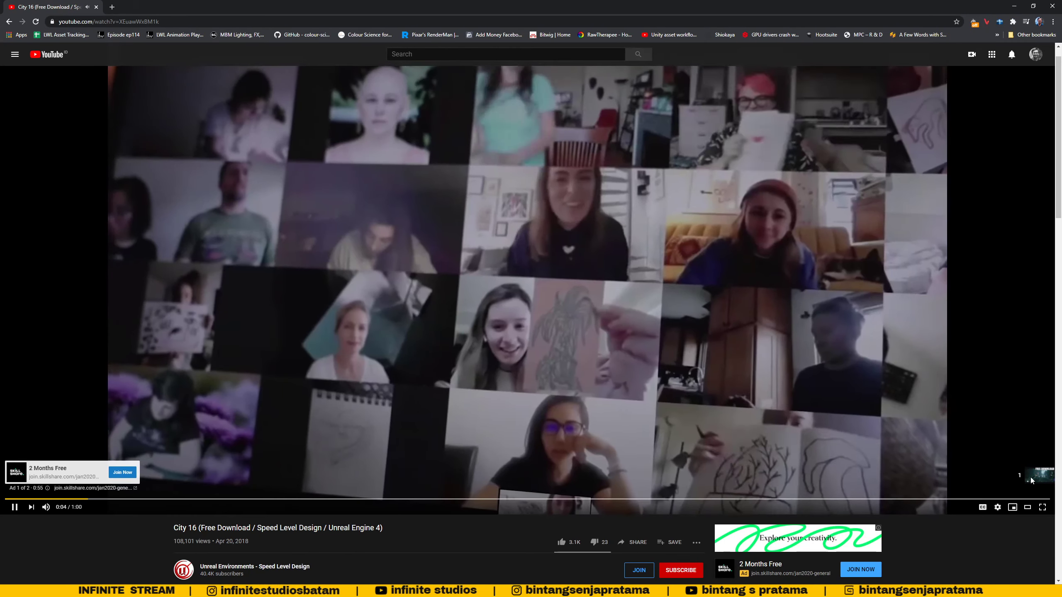
pyautogui.click(1030, 477)
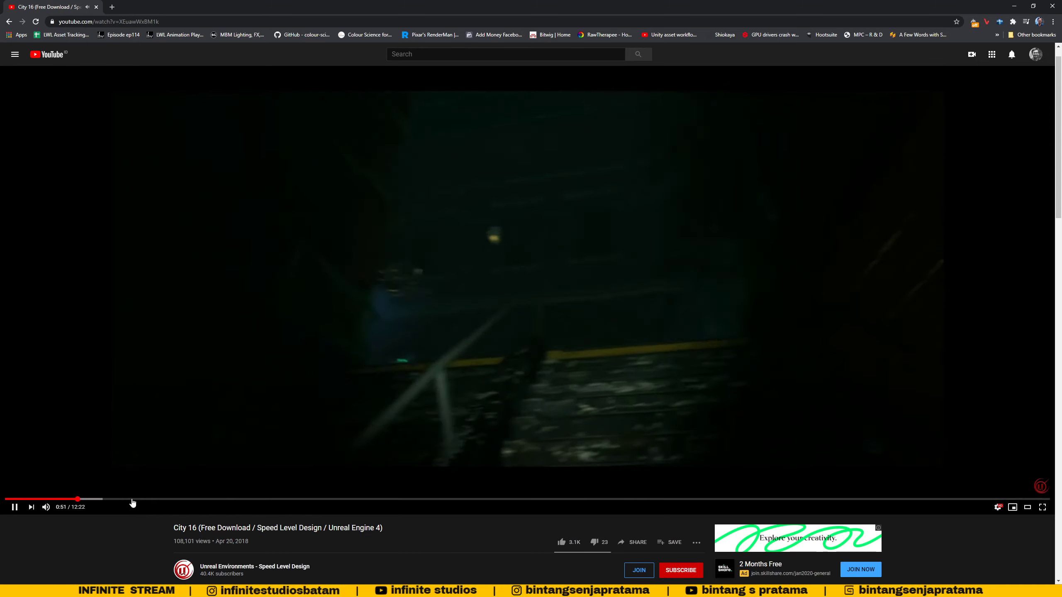
pyautogui.click(187, 470)
pyautogui.click(152, 500)
pyautogui.click(221, 500)
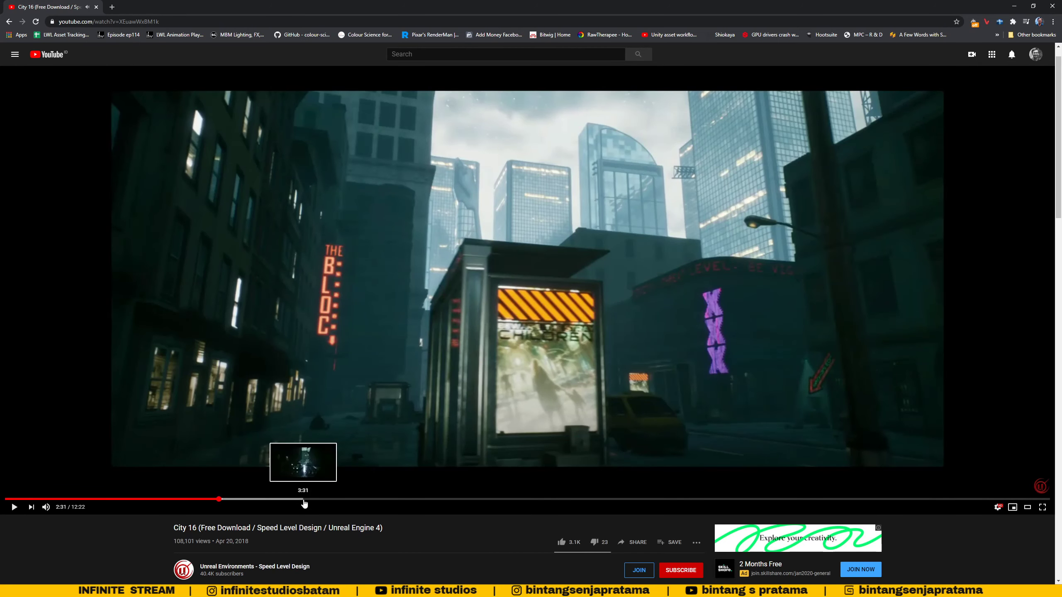
pyautogui.click(280, 499)
# Highlight the Map Download label in the description, open its link in a new tab and view the MEGA download page.
pyautogui.scroll(-5, 416, 402)
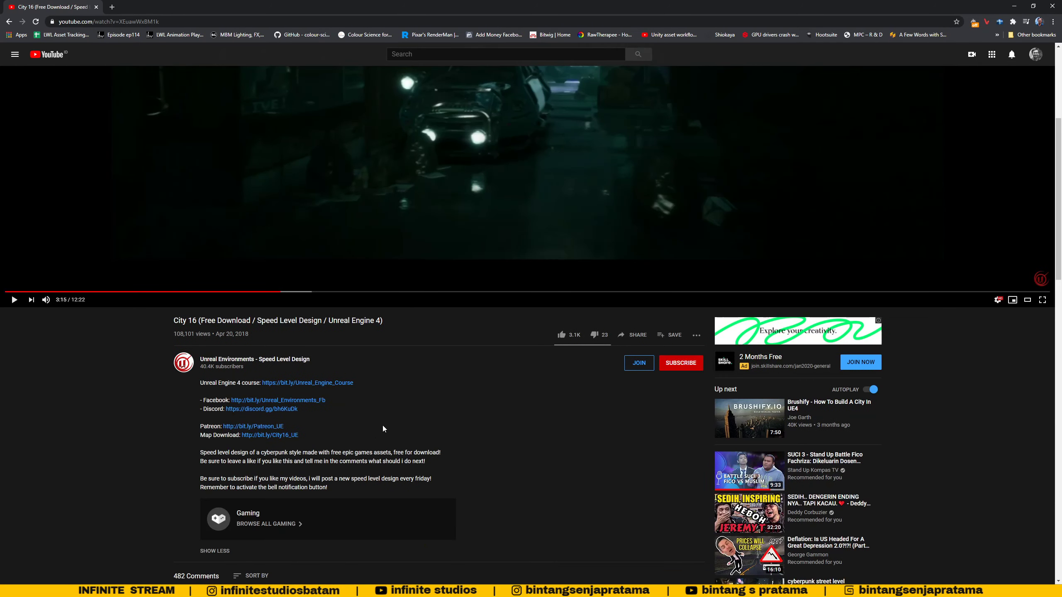
pyautogui.moveTo(200, 435); pyautogui.dragTo(230, 438)
pyautogui.middleClick(264, 435)
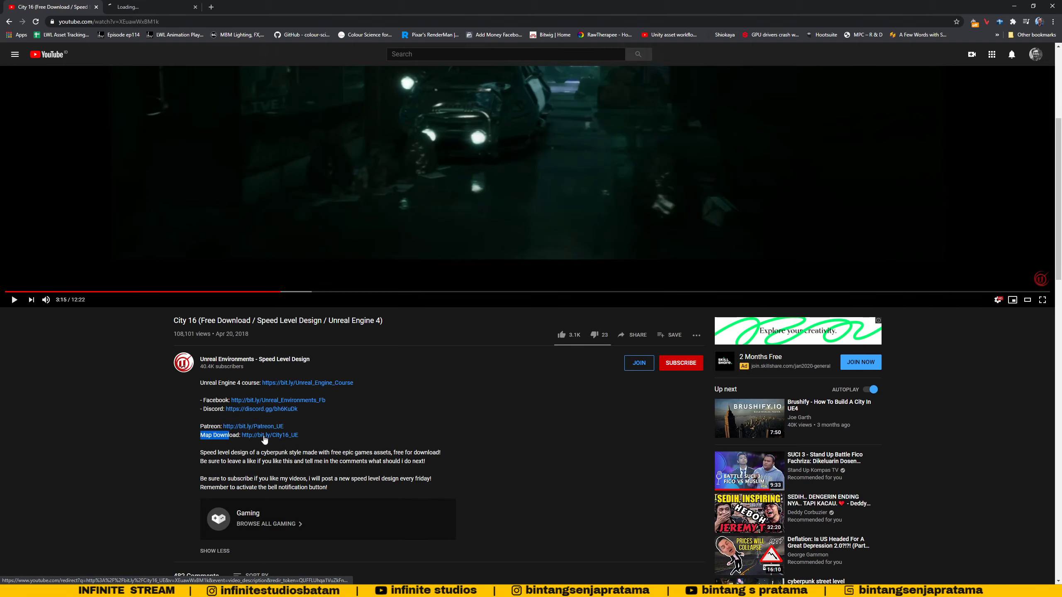
pyautogui.click(139, 6)
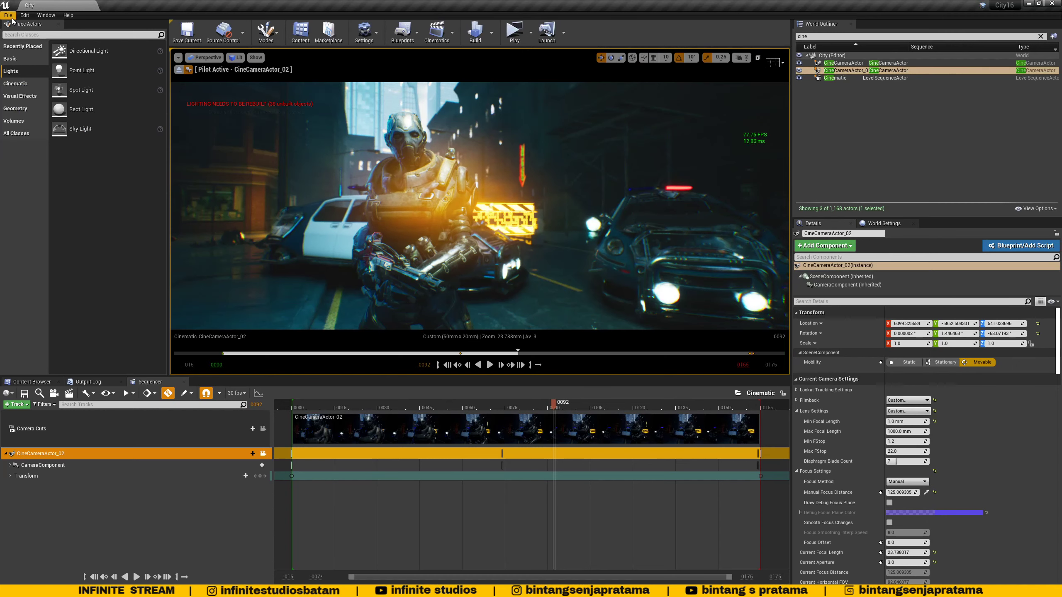
# From Unreal Engine, bring up the Epic Games Launcher, review the projects in its Library and minimize the launcher.
pyautogui.click(9, 15)
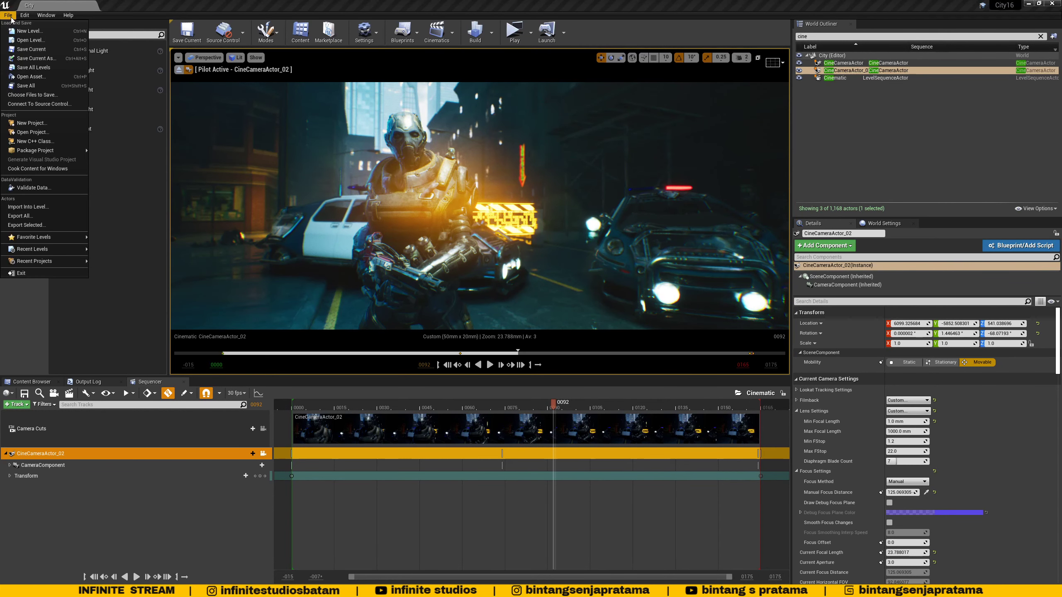
pyautogui.click(8, 16)
pyautogui.click(963, 592)
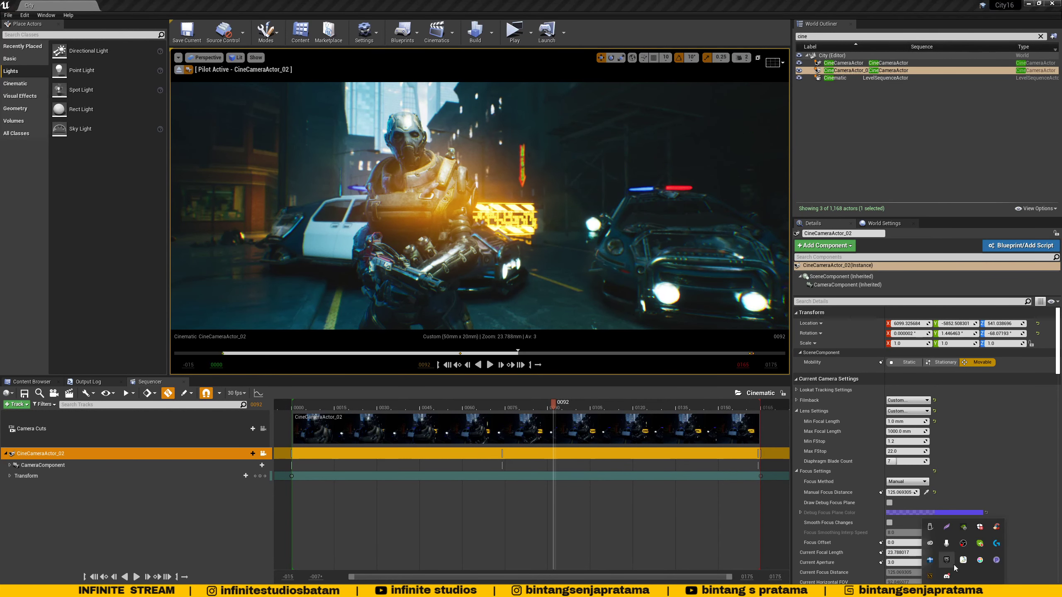
pyautogui.click(946, 560)
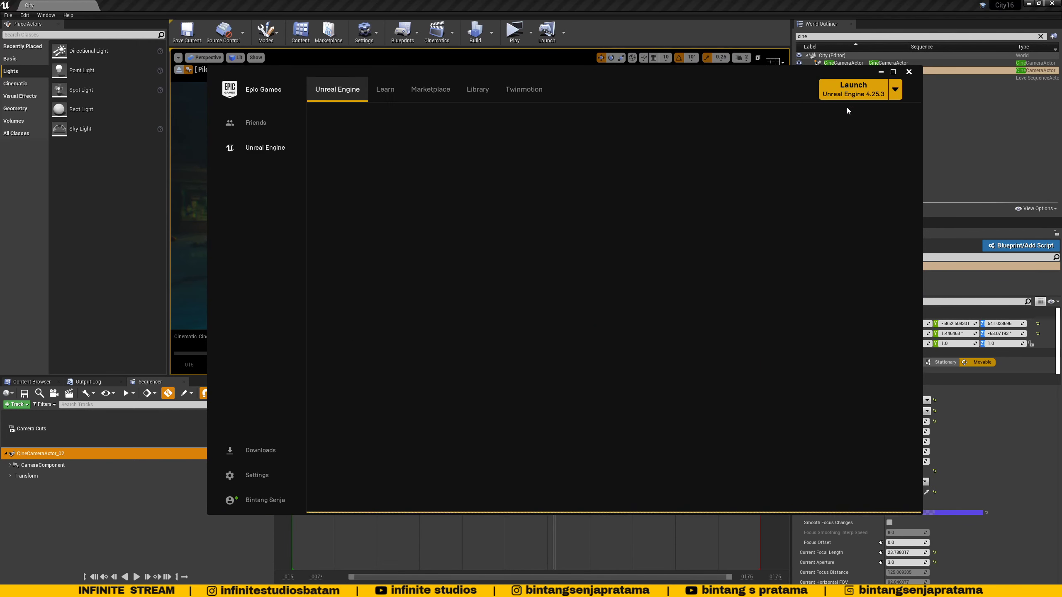
pyautogui.click(538, 98)
pyautogui.click(483, 95)
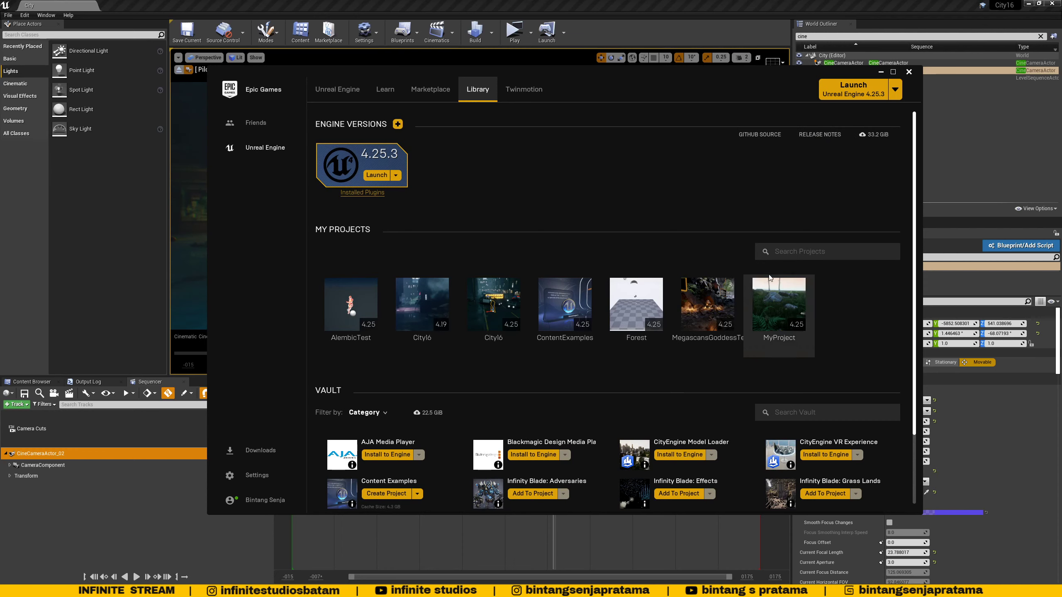
pyautogui.click(880, 73)
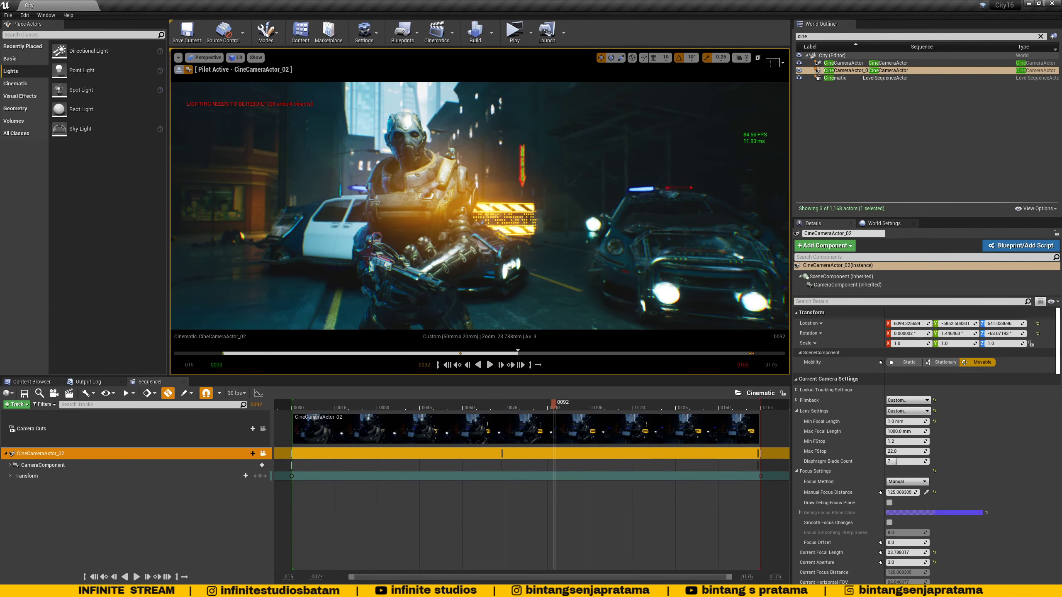
# Switch to File Explorer, go up to the unreal folder and point out City16.zip, City16 and City16 4.25 in turn.
pyautogui.moveTo(110, 587)
pyautogui.click(115, 564)
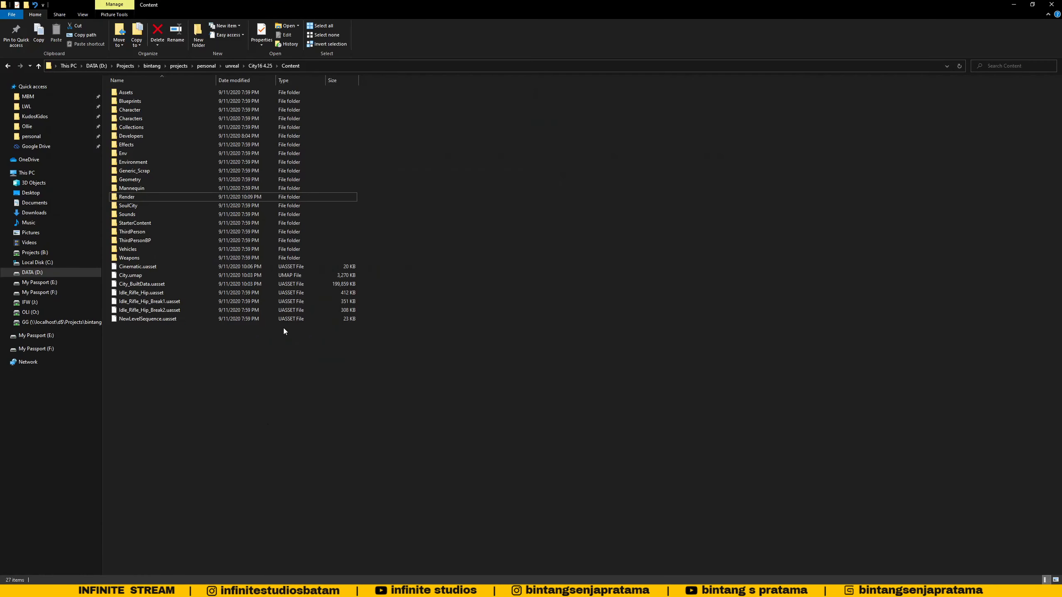
pyautogui.click(237, 66)
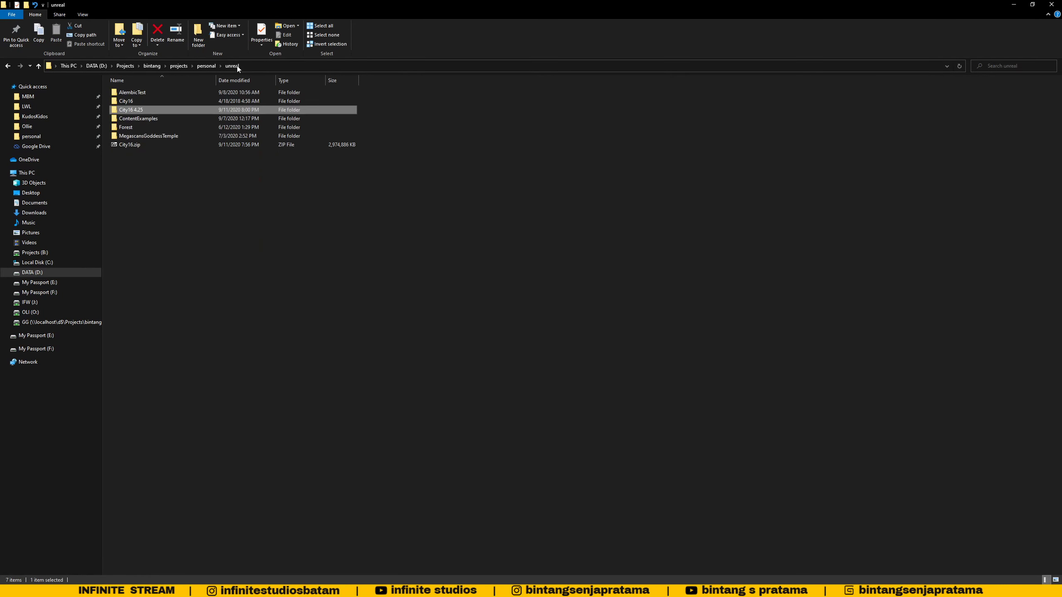
pyautogui.click(144, 145)
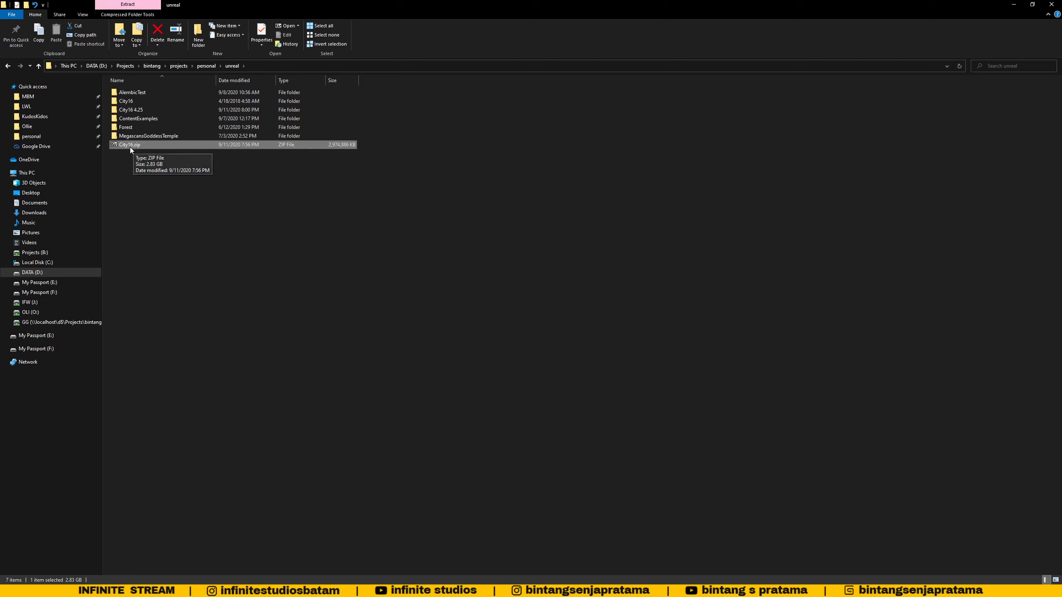
pyautogui.click(121, 103)
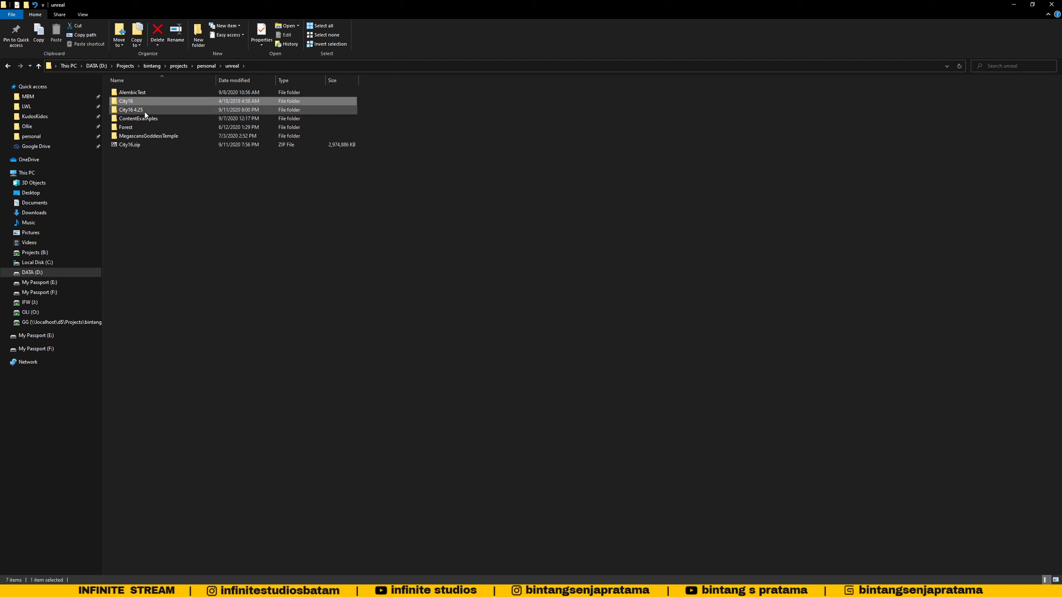
pyautogui.click(150, 109)
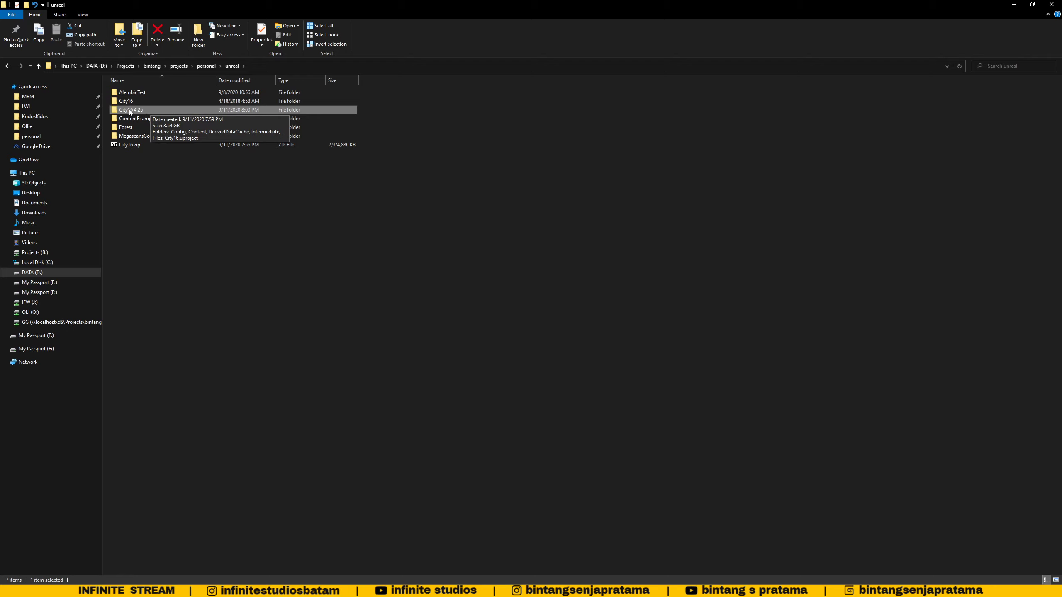
pyautogui.click(133, 109)
pyautogui.click(176, 158)
pyautogui.click(141, 111)
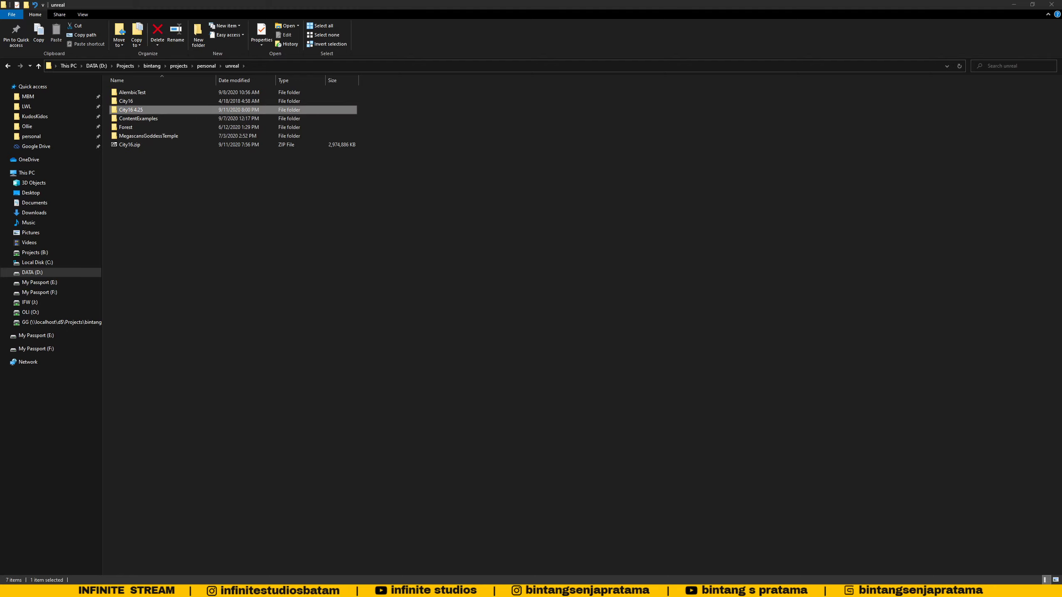
# Switch back to Unreal Engine and browse the project's Character and Characters folders in the Content Browser.
pyautogui.hotkey('alt', 'Tab')
pyautogui.hotkey('alt', 'Tab')
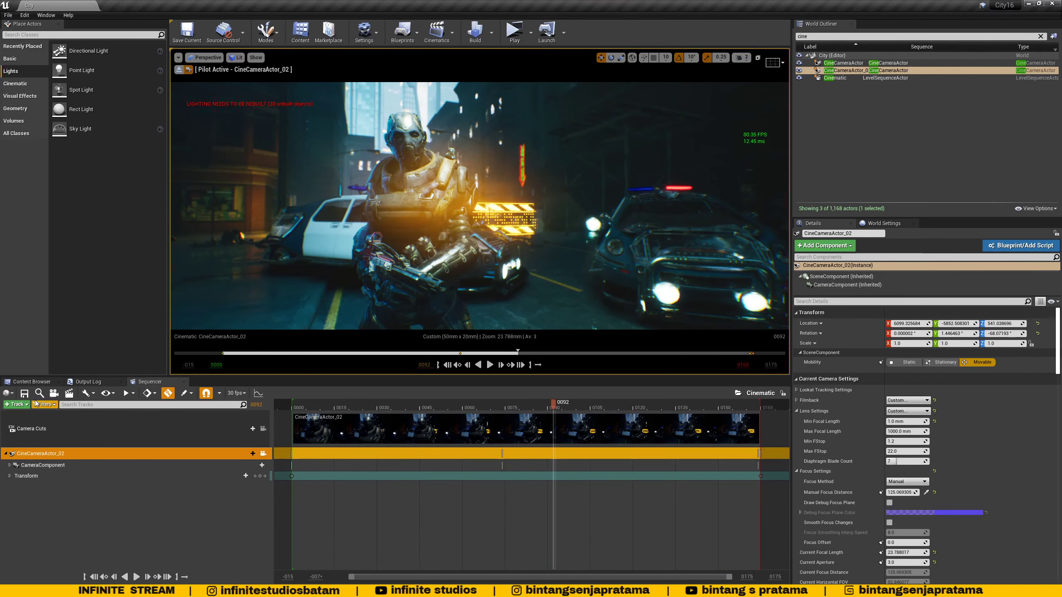
pyautogui.click(32, 382)
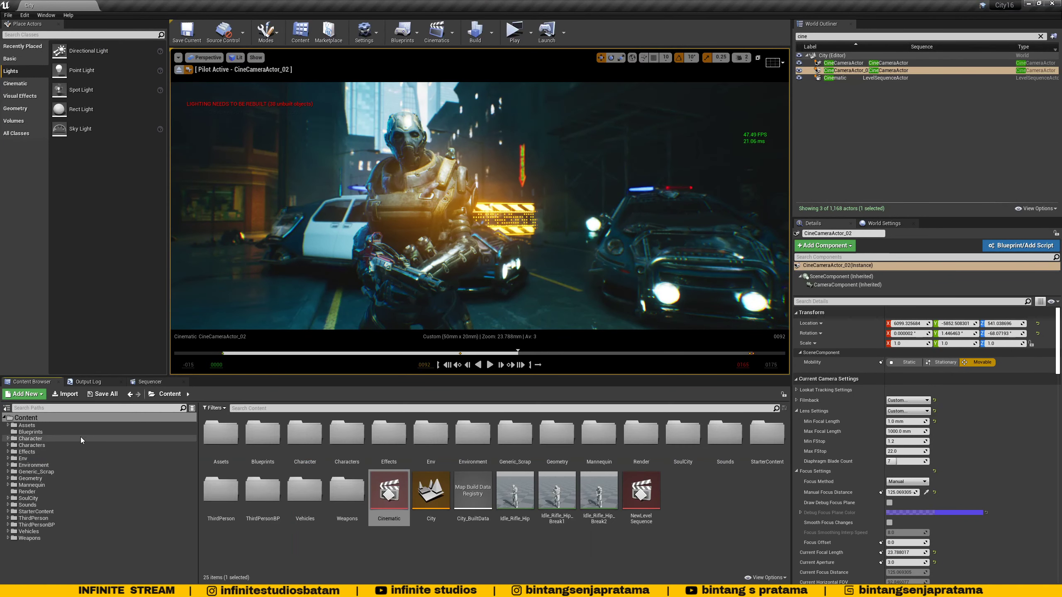
pyautogui.click(37, 432)
pyautogui.click(30, 438)
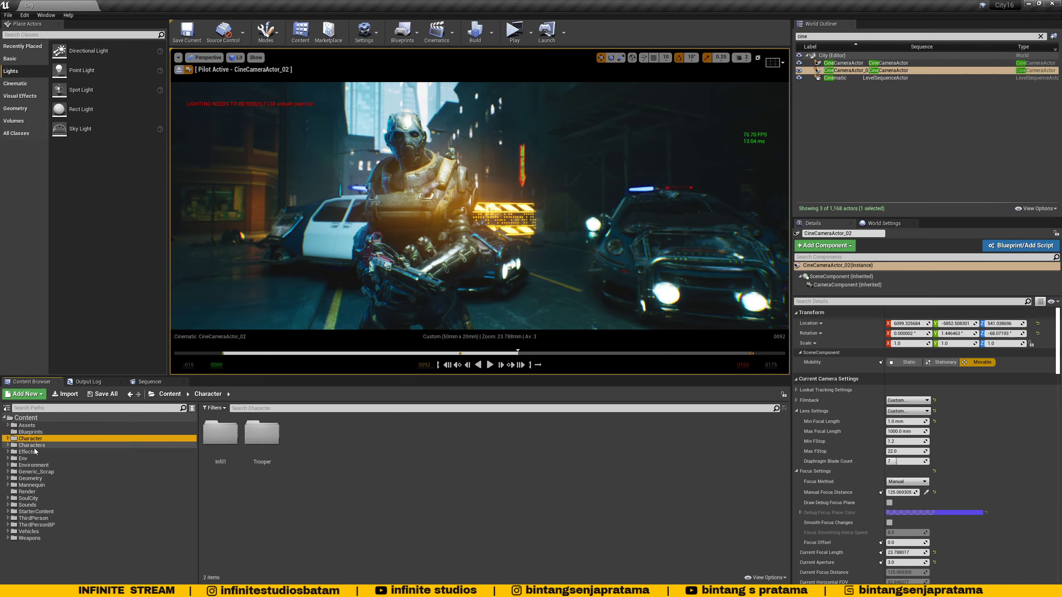
pyautogui.click(32, 445)
# Switch to the City 16 YouTube page in Chrome, skim the video to 5:34 and 6:46, and review its description.
pyautogui.click(222, 592)
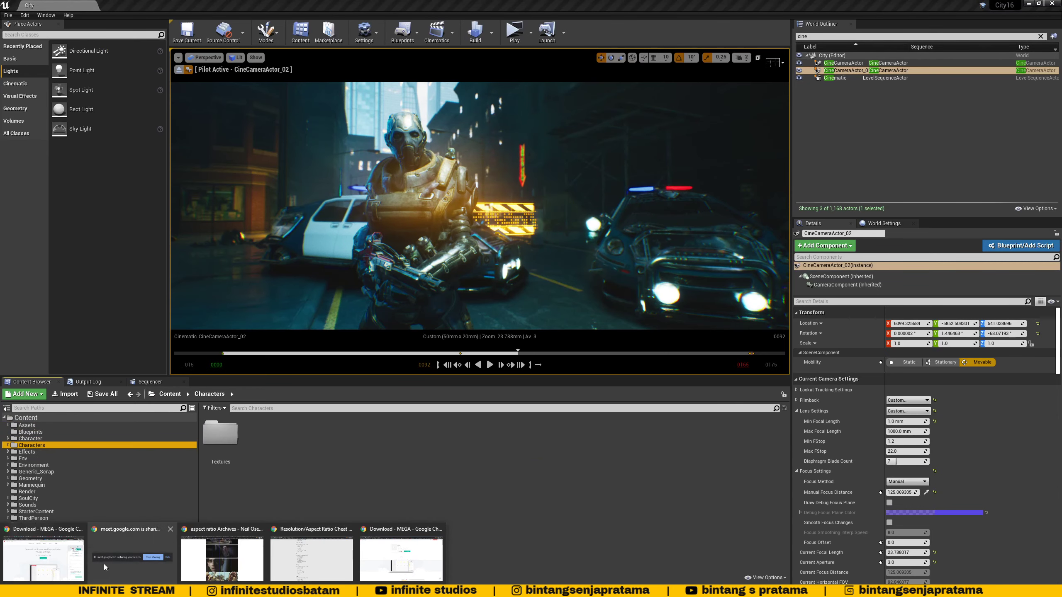
pyautogui.moveTo(224, 591)
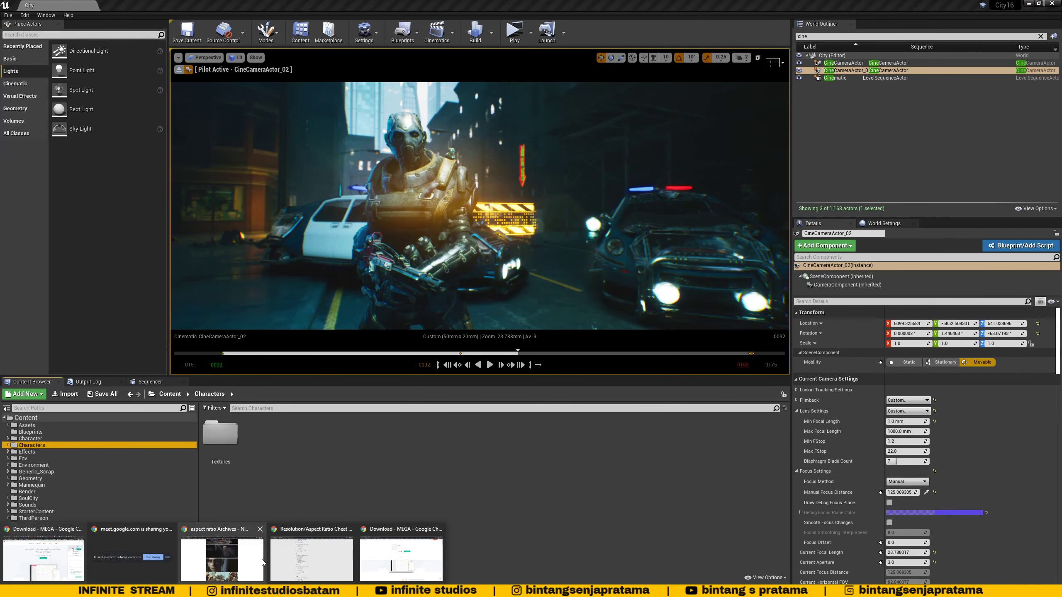
pyautogui.click(399, 559)
pyautogui.click(58, 5)
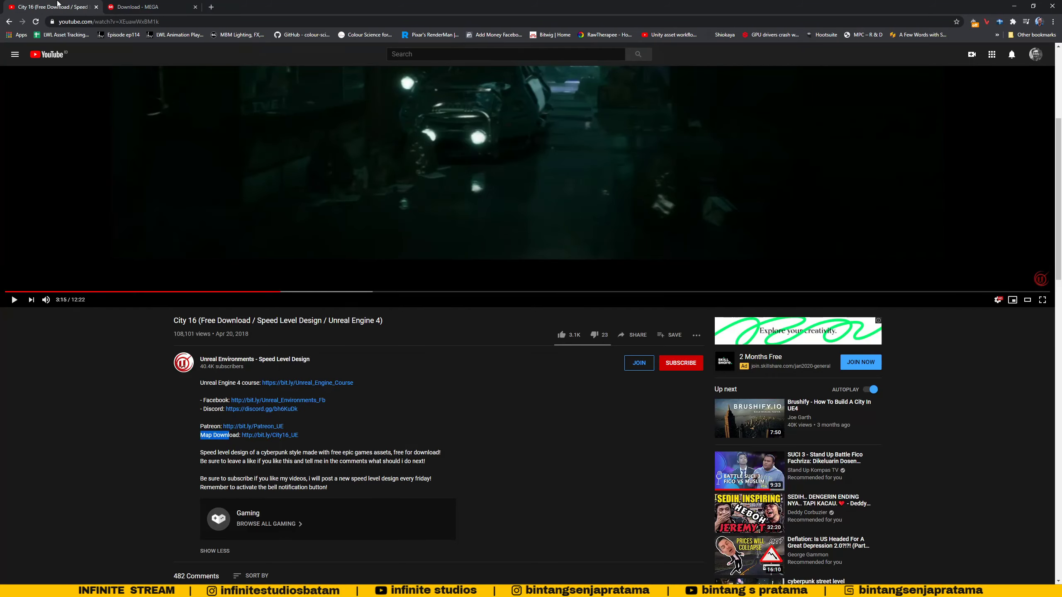
pyautogui.scroll(4, 281, 474)
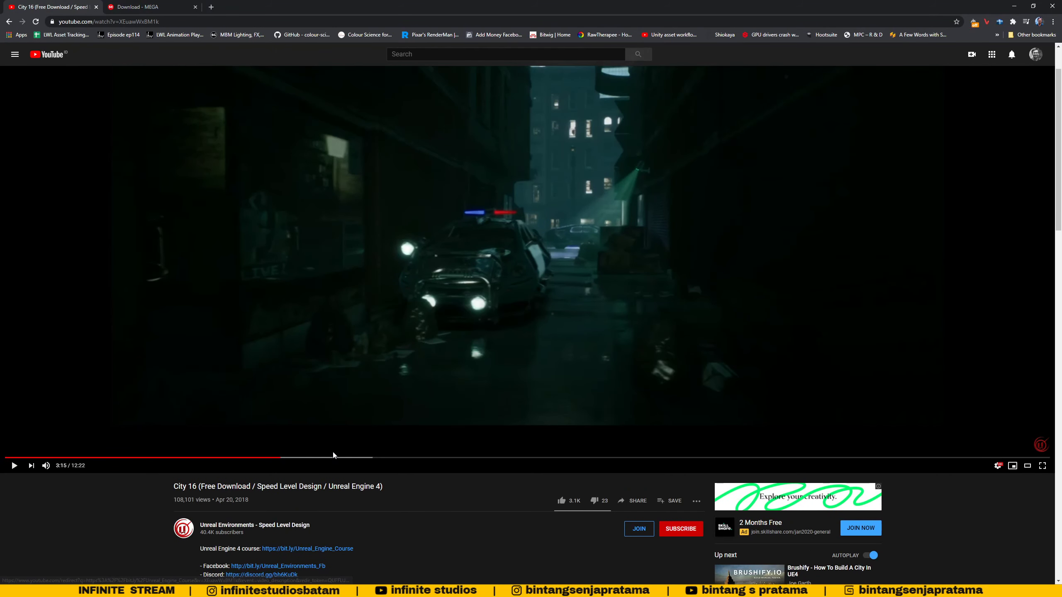
pyautogui.moveTo(331, 459); pyautogui.dragTo(476, 460)
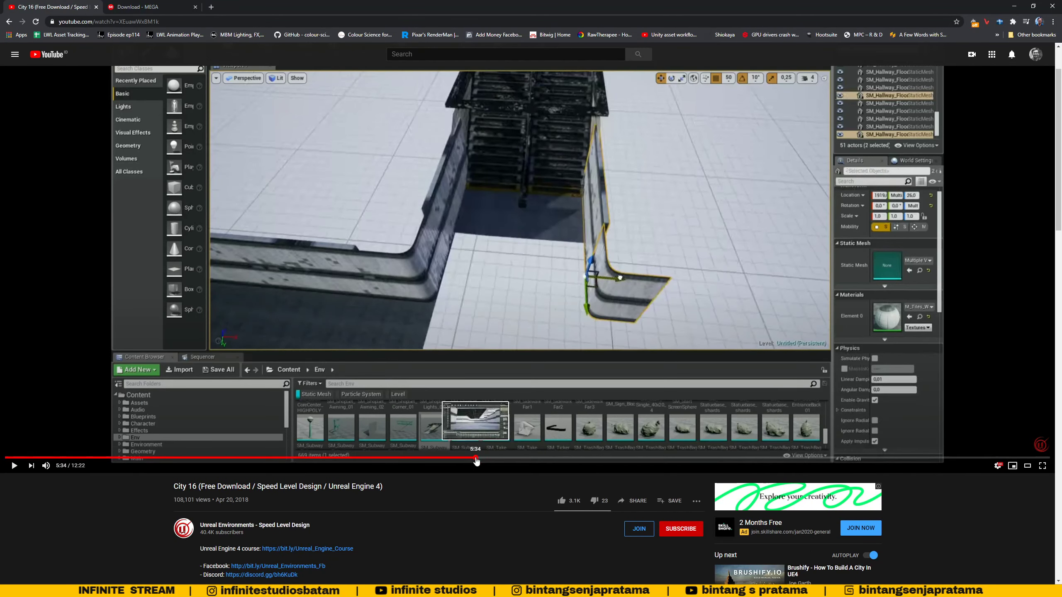
pyautogui.click(576, 460)
pyautogui.scroll(-5, 575, 312)
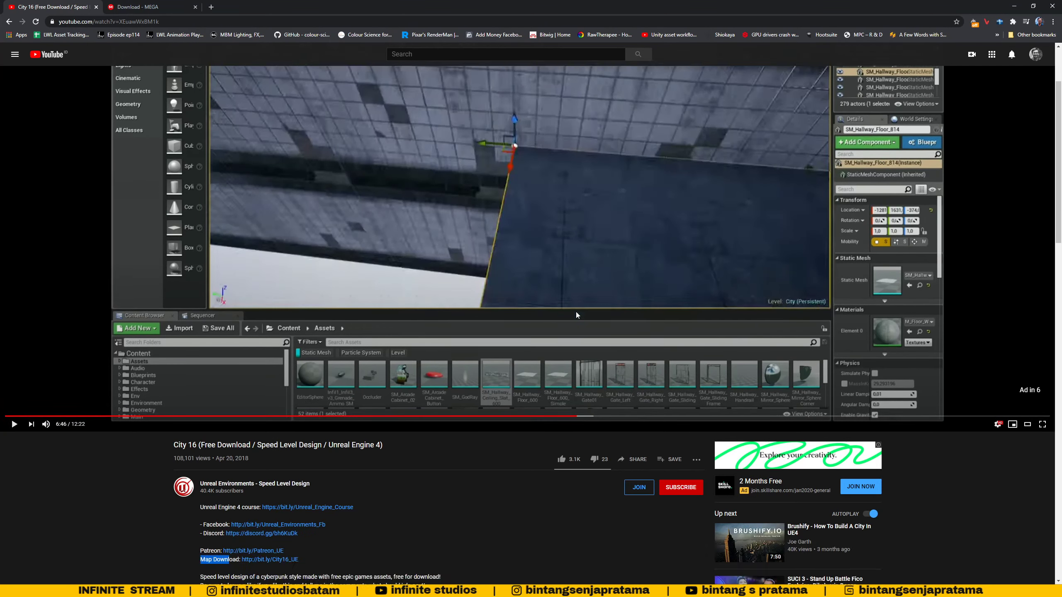
pyautogui.scroll(3, 402, 427)
pyautogui.scroll(-4, 401, 427)
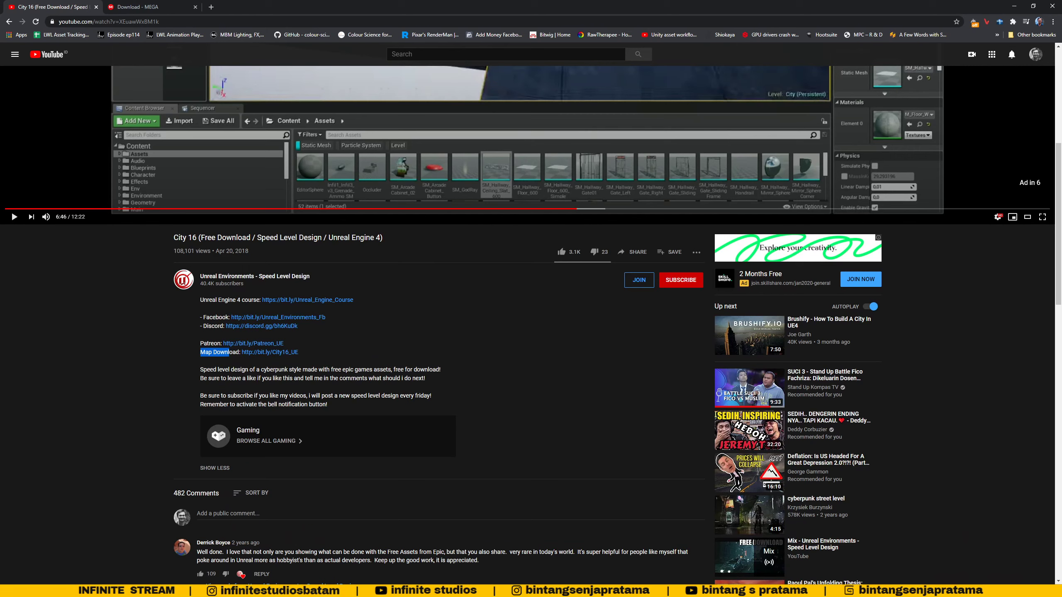
# Bring the City 16 video player back into view and return to the Unreal Engine editor.
pyautogui.hotkey('alt', 'Tab')
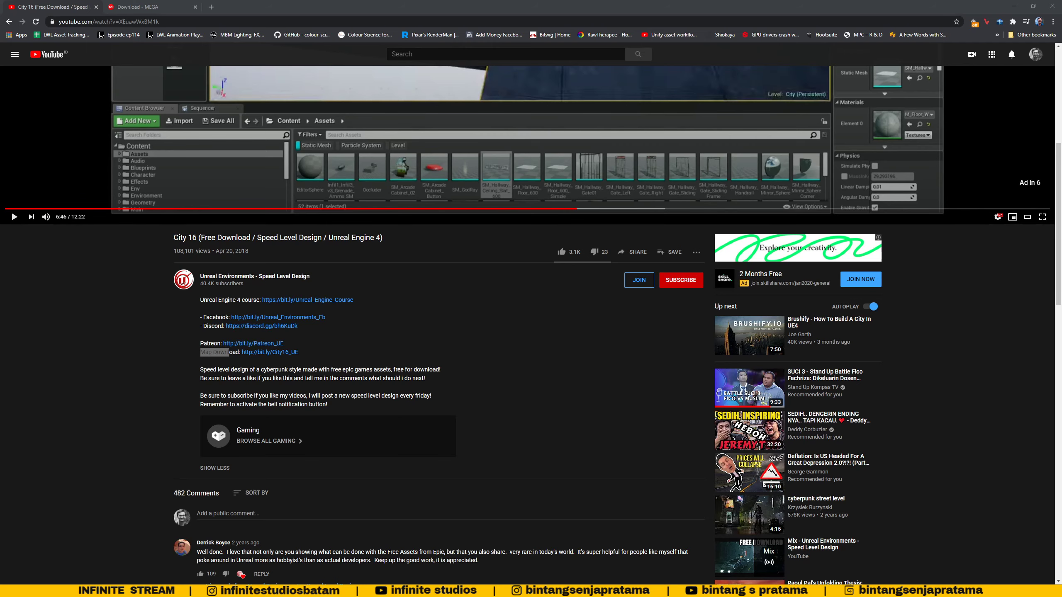
pyautogui.scroll(5, 704, 300)
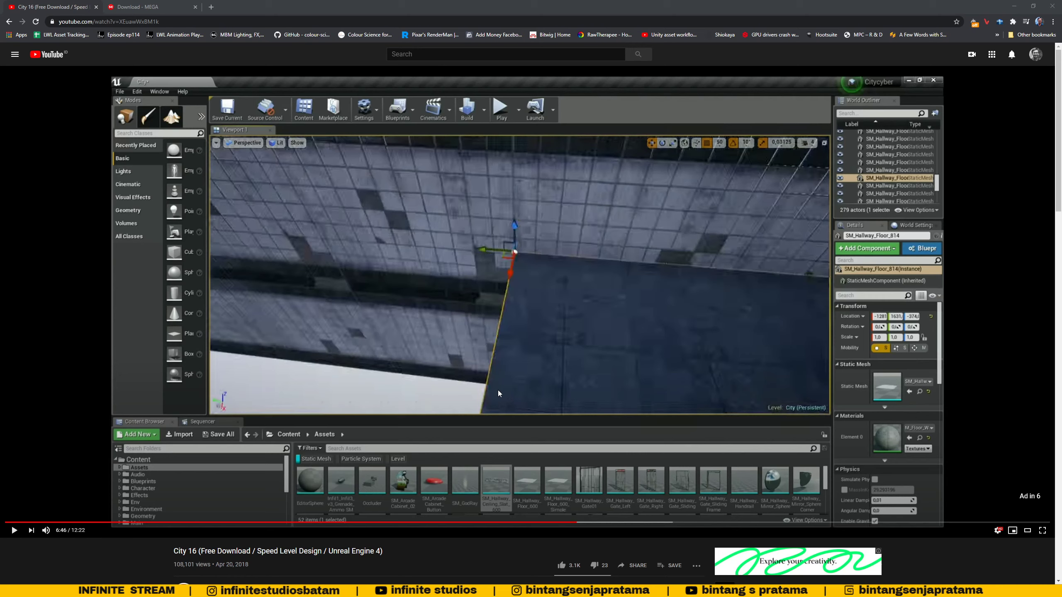
pyautogui.hotkey('alt', 'Tab')
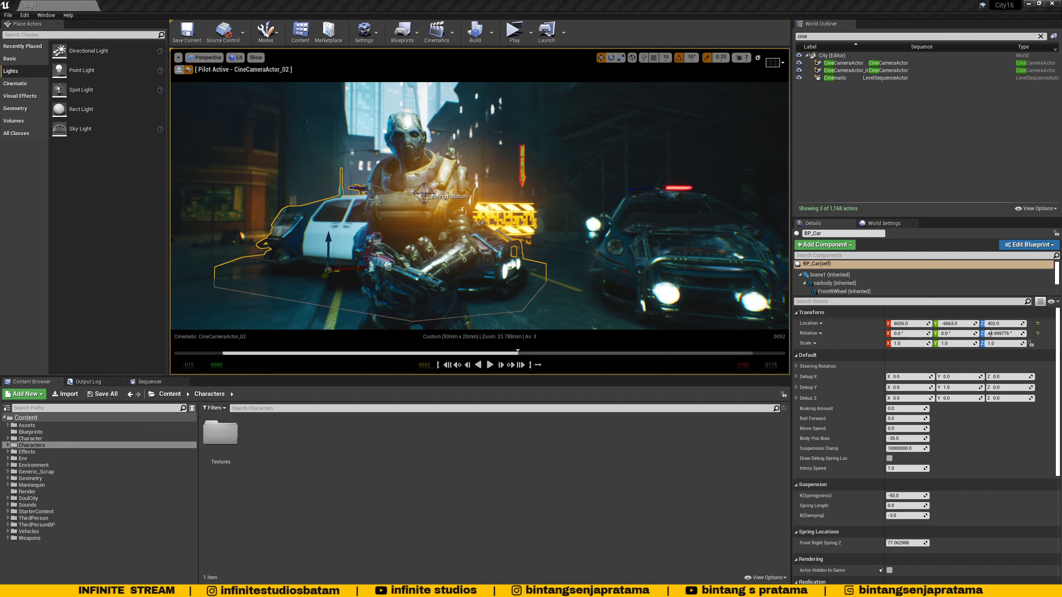
pyautogui.click(638, 4)
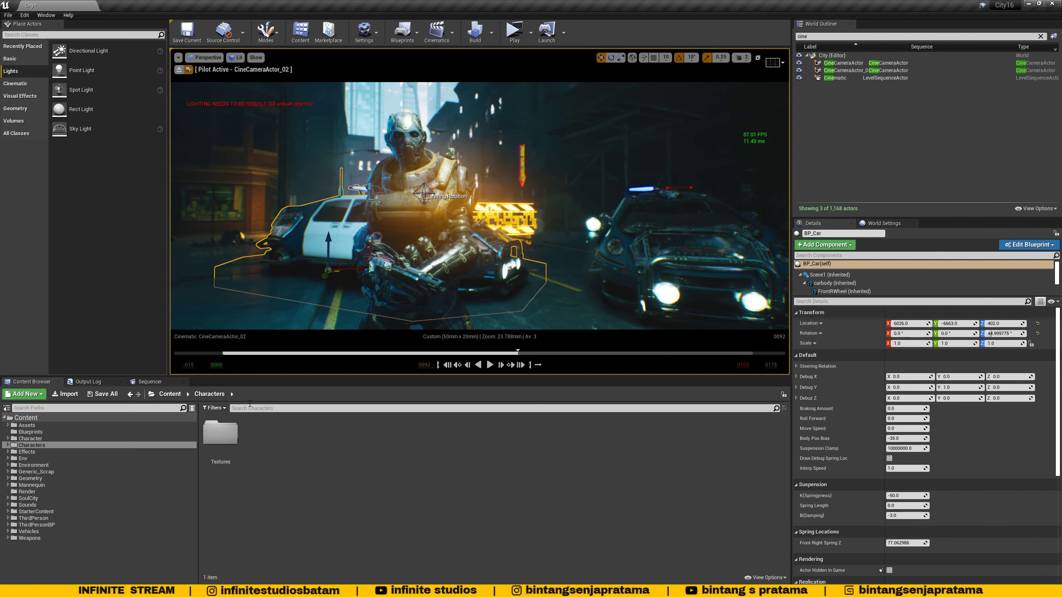
# Review the trooper shot at frames 21 and 34, then scrub the Cinematic sequence to frame 60 in Sequencer.
pyautogui.click(291, 358)
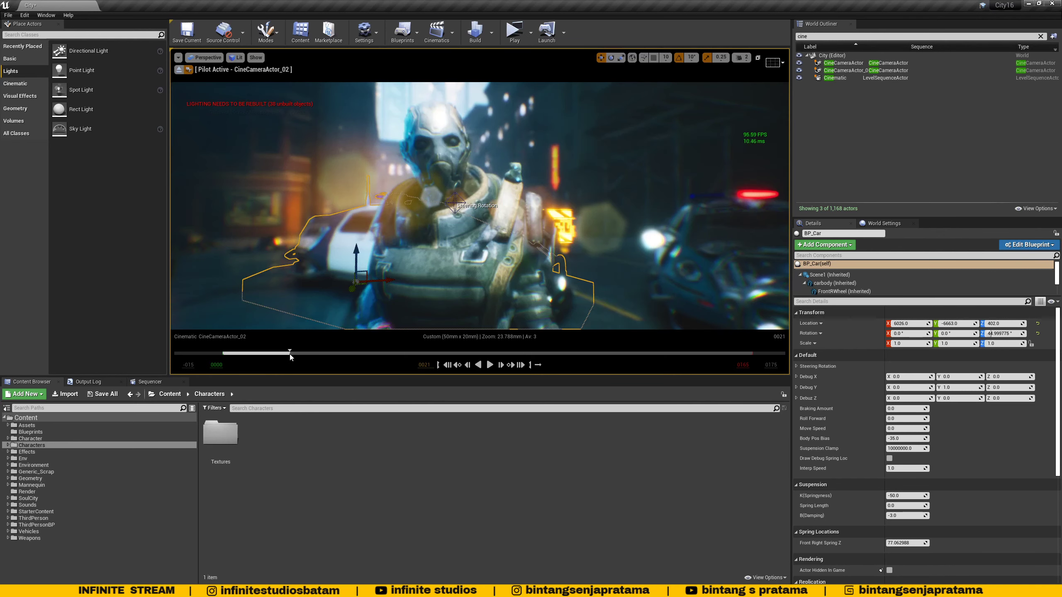
pyautogui.click(332, 353)
pyautogui.click(147, 382)
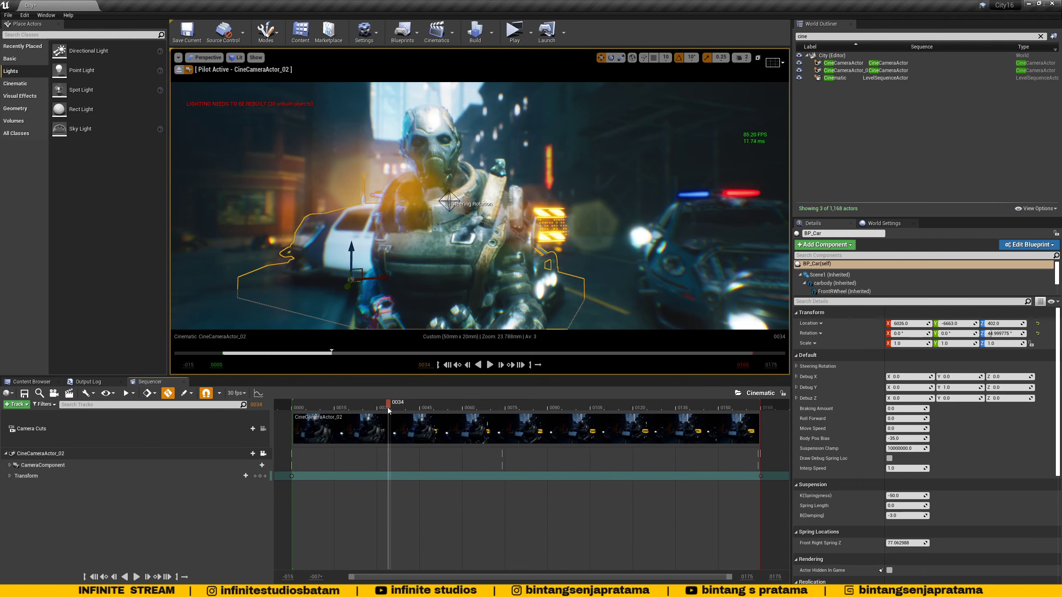
pyautogui.click(325, 404)
pyautogui.moveTo(326, 405); pyautogui.dragTo(466, 407)
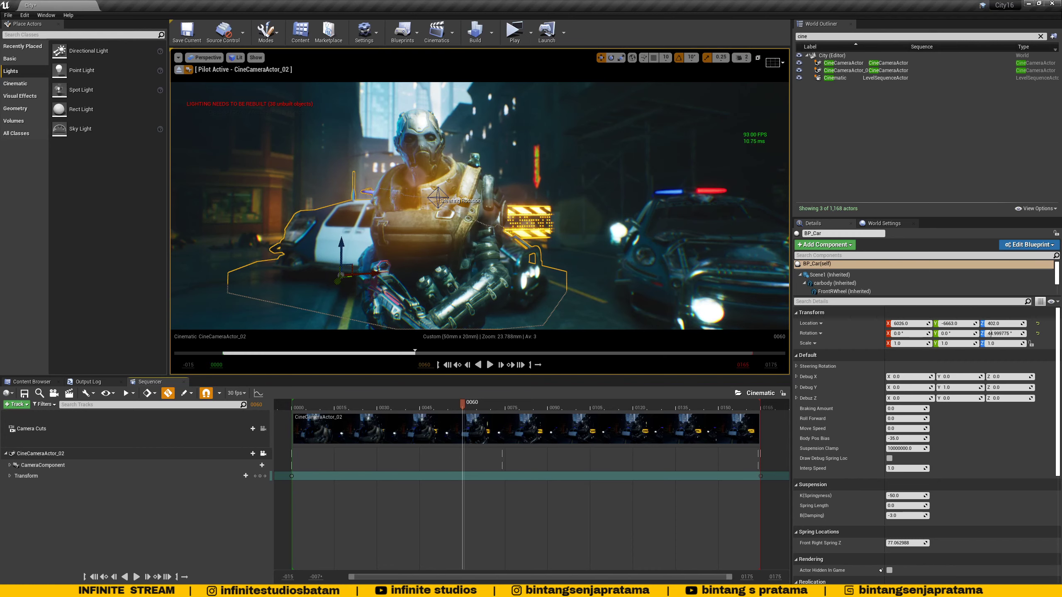
# Preview the open Chrome windows to find the page to switch to.
pyautogui.moveTo(224, 590)
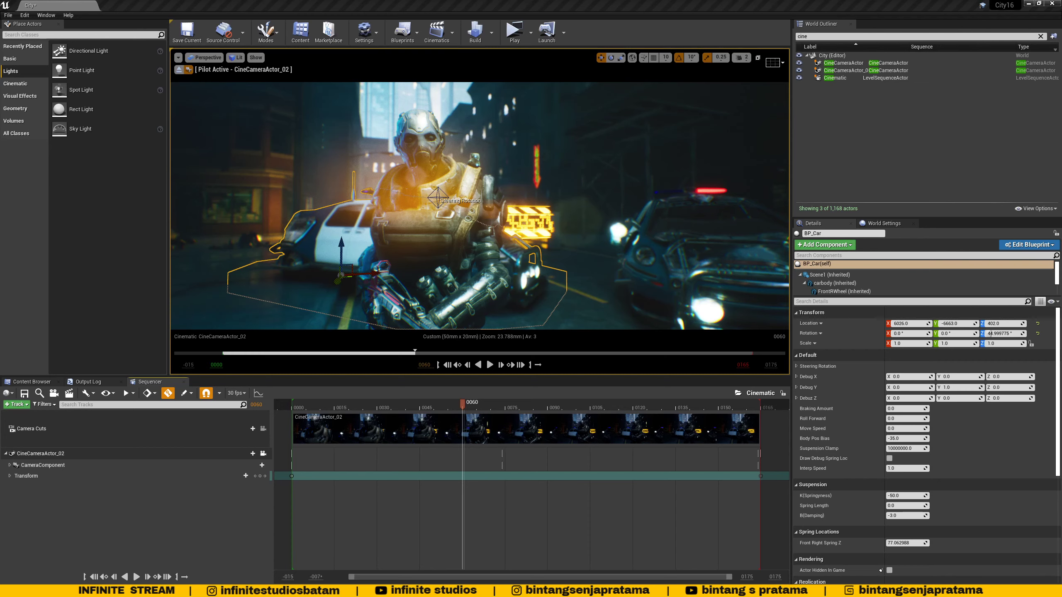
pyautogui.hotkey('alt', 'Tab')
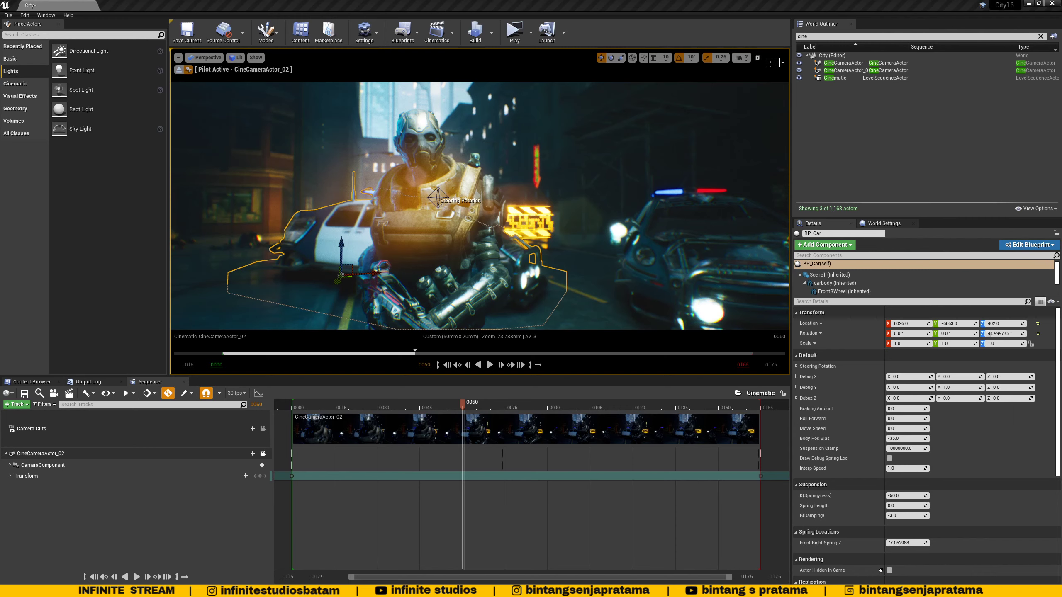
pyautogui.hotkey('alt', 'Tab')
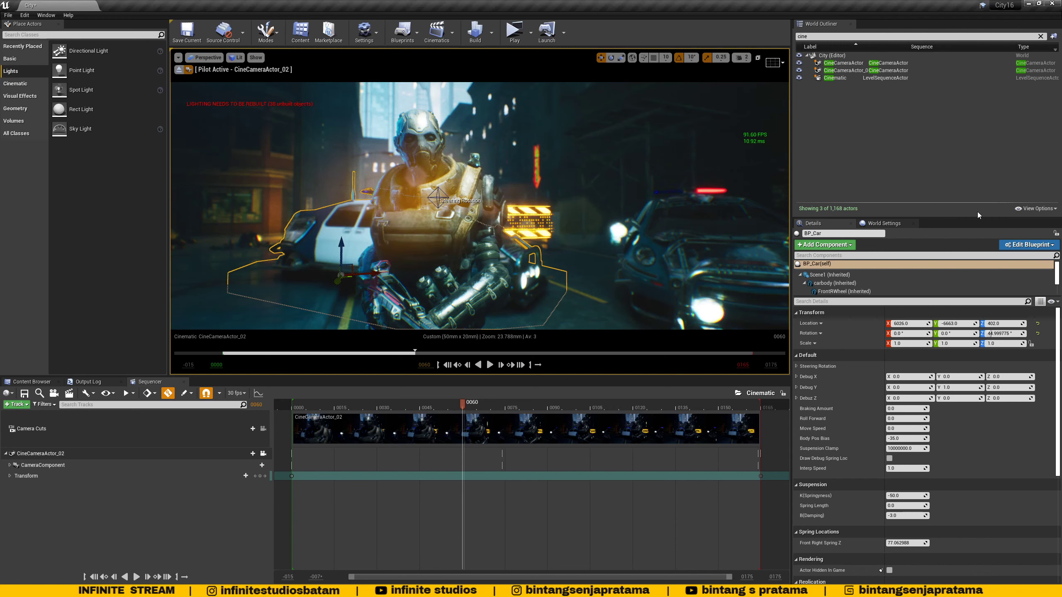
pyautogui.moveTo(112, 567)
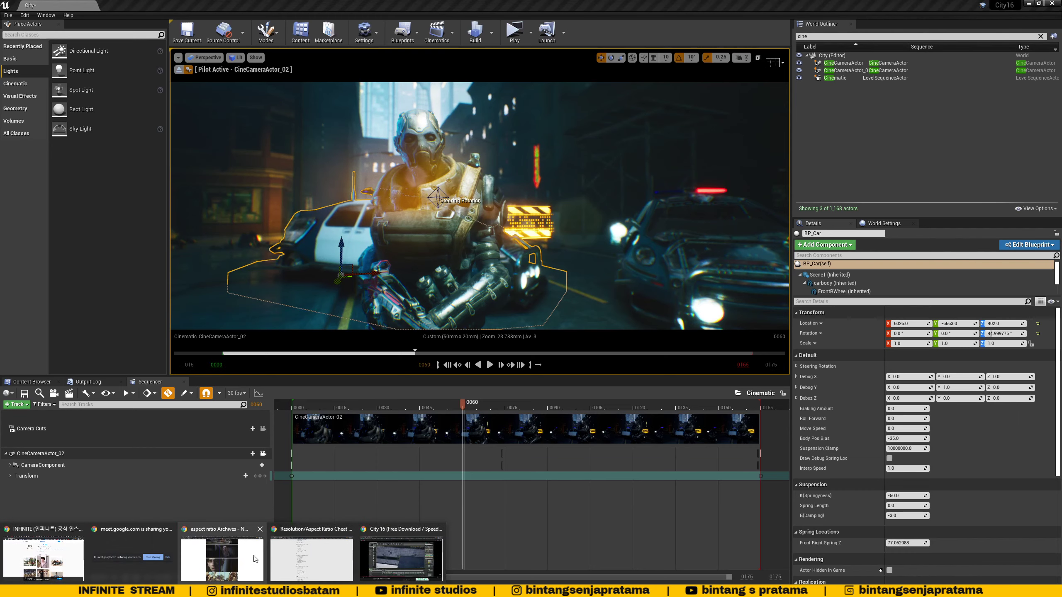